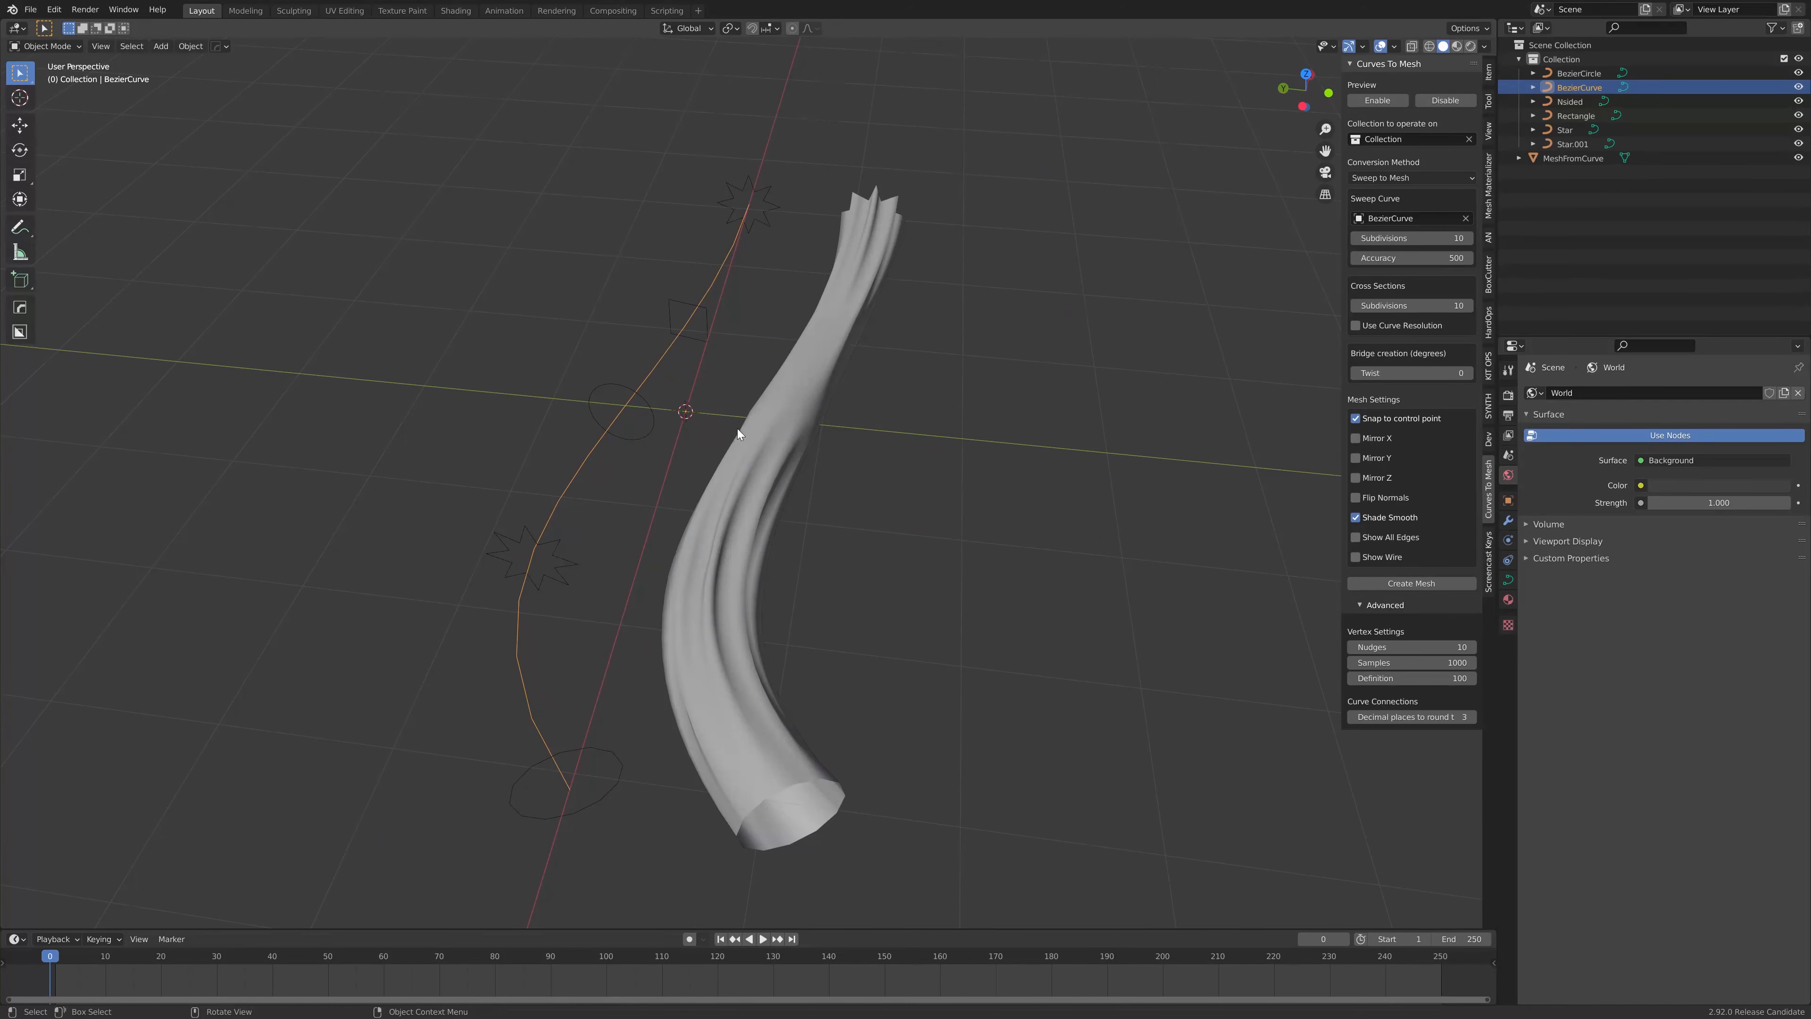
Step: Delete the existing generated sweep mesh, keeping the source curves
{"action": "left_click", "coordinate": [762, 431]}
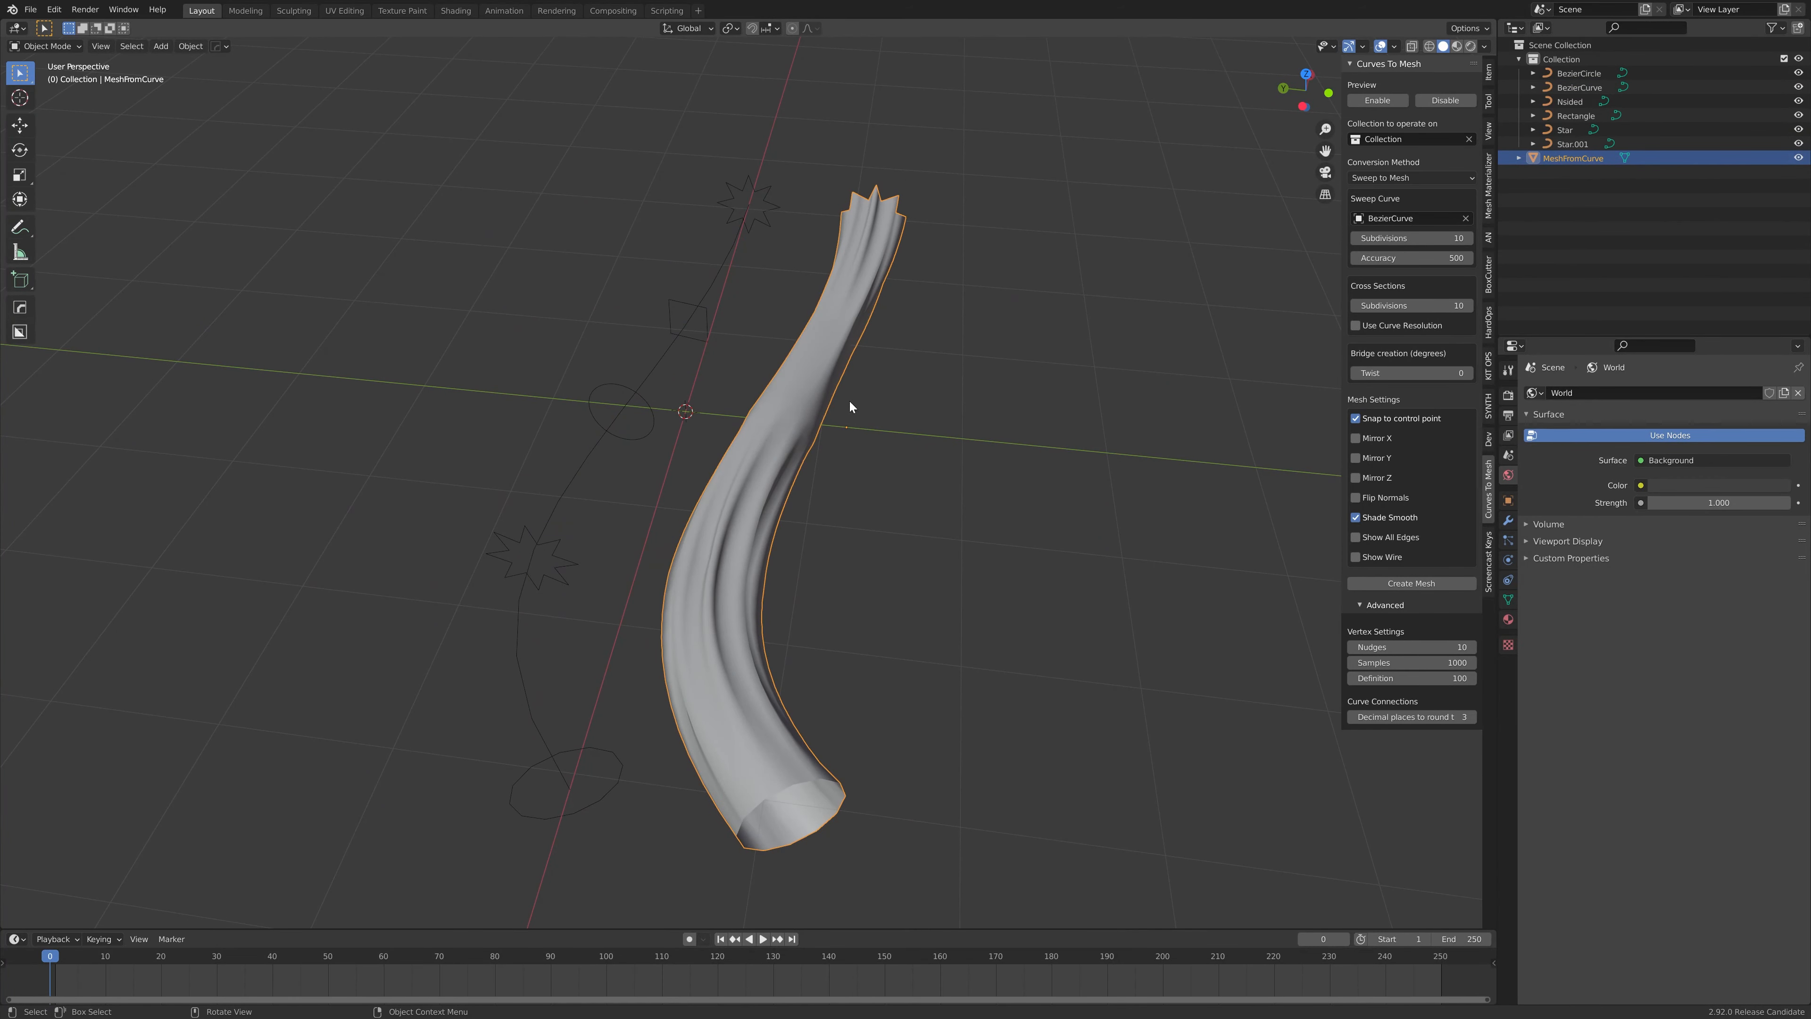
{"action": "key", "text": "Delete"}
{"action": "middle_click_drag", "start_coordinate": [840, 264], "coordinate": [832, 310]}
Step: Select the long sweep curve and enable the Curves To Mesh preview
{"action": "left_click", "coordinate": [947, 317]}
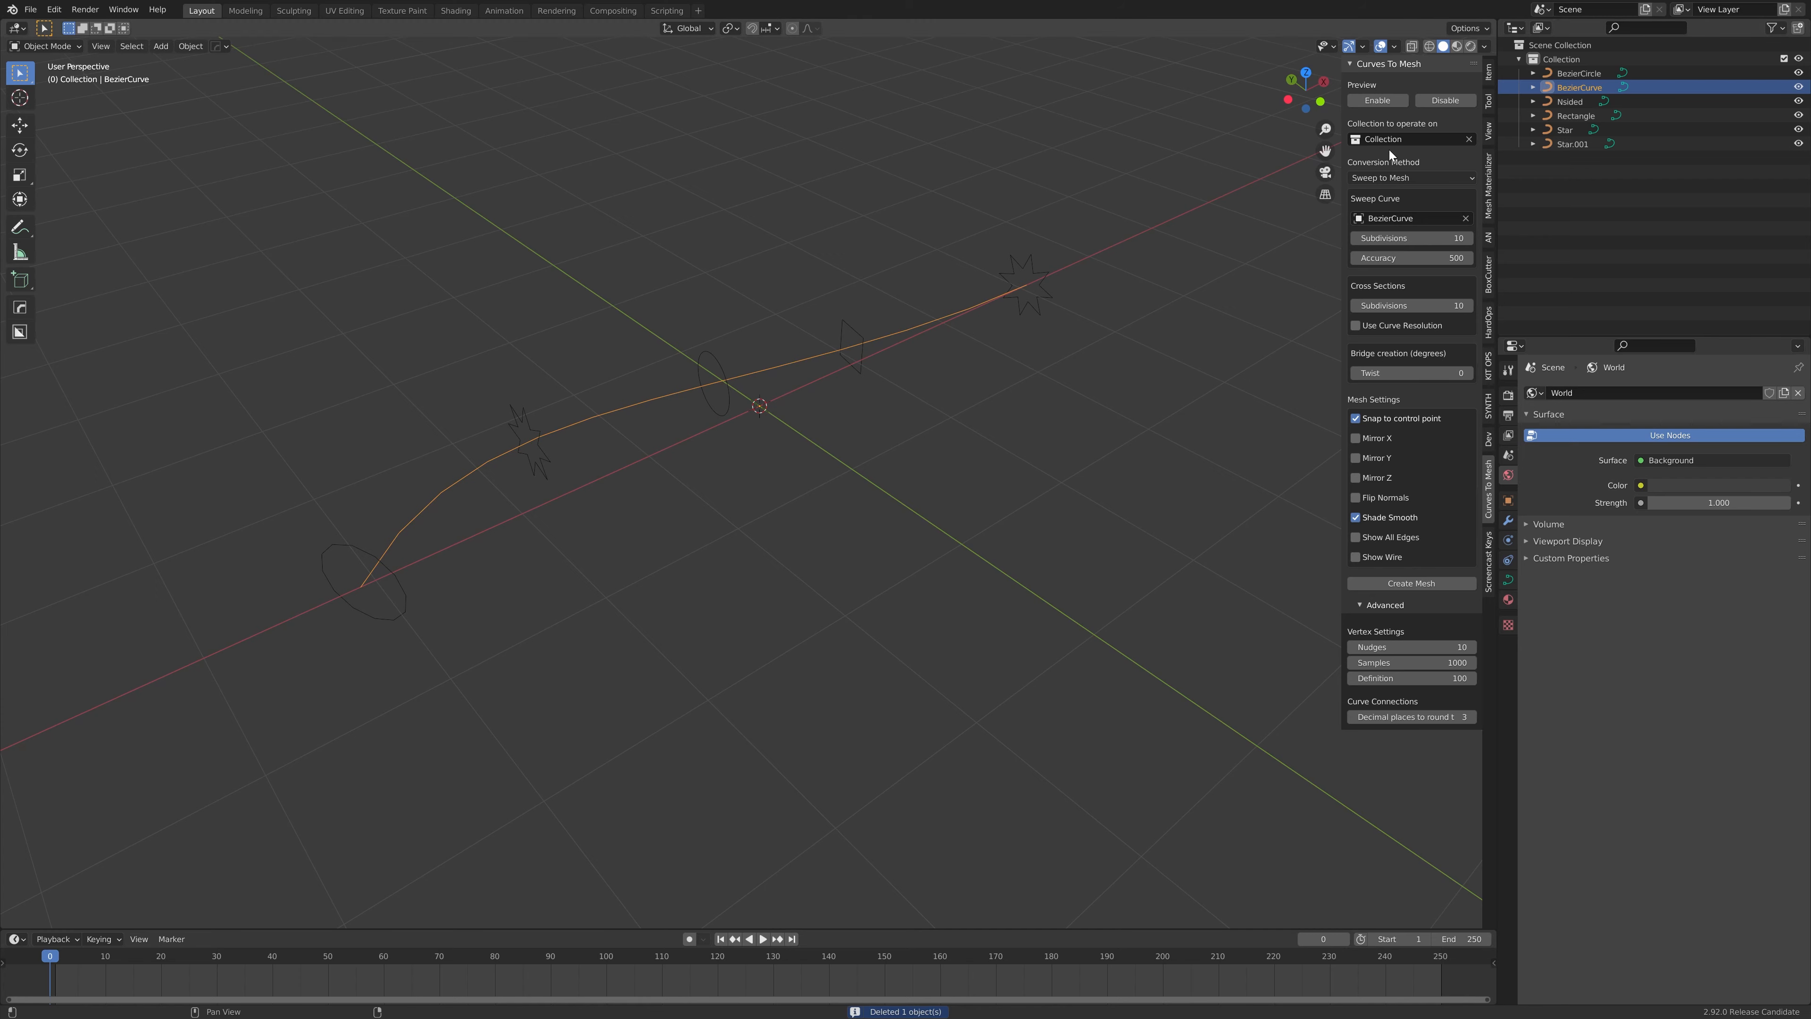
{"action": "left_click", "coordinate": [1028, 266]}
{"action": "middle_click_drag", "start_coordinate": [1027, 266], "coordinate": [1159, 470]}
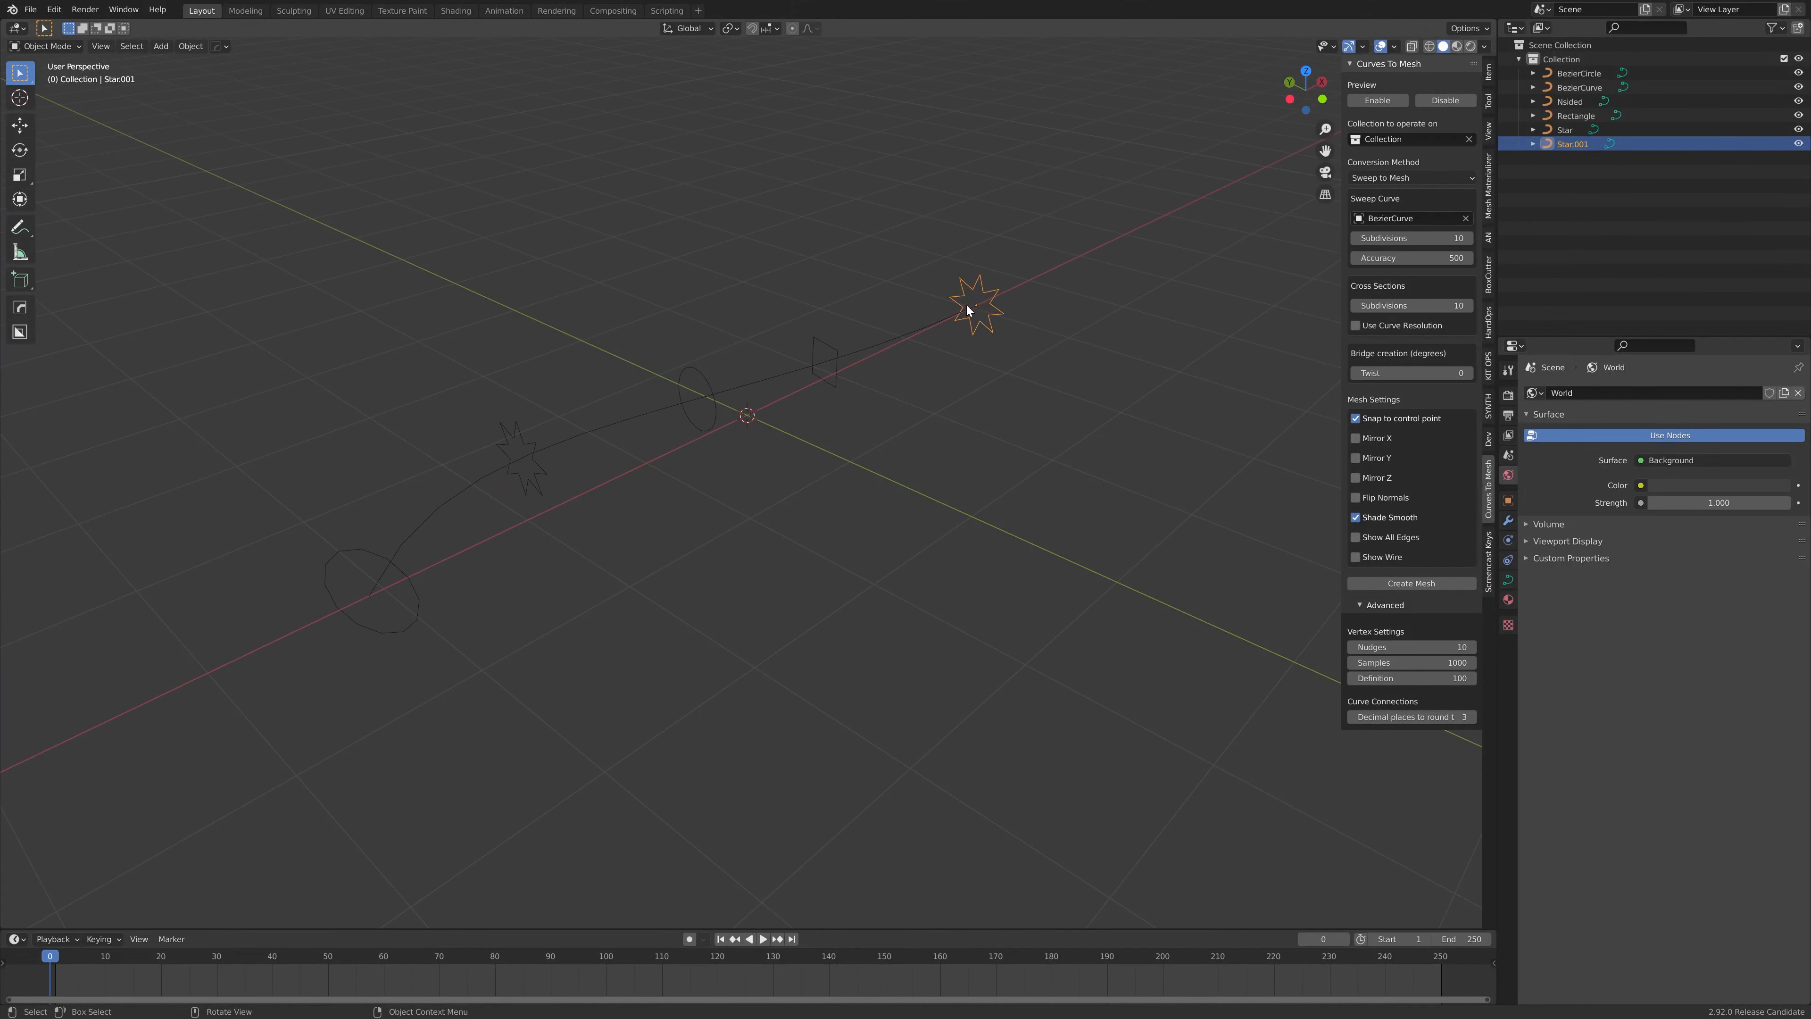
{"action": "left_click", "coordinate": [858, 352]}
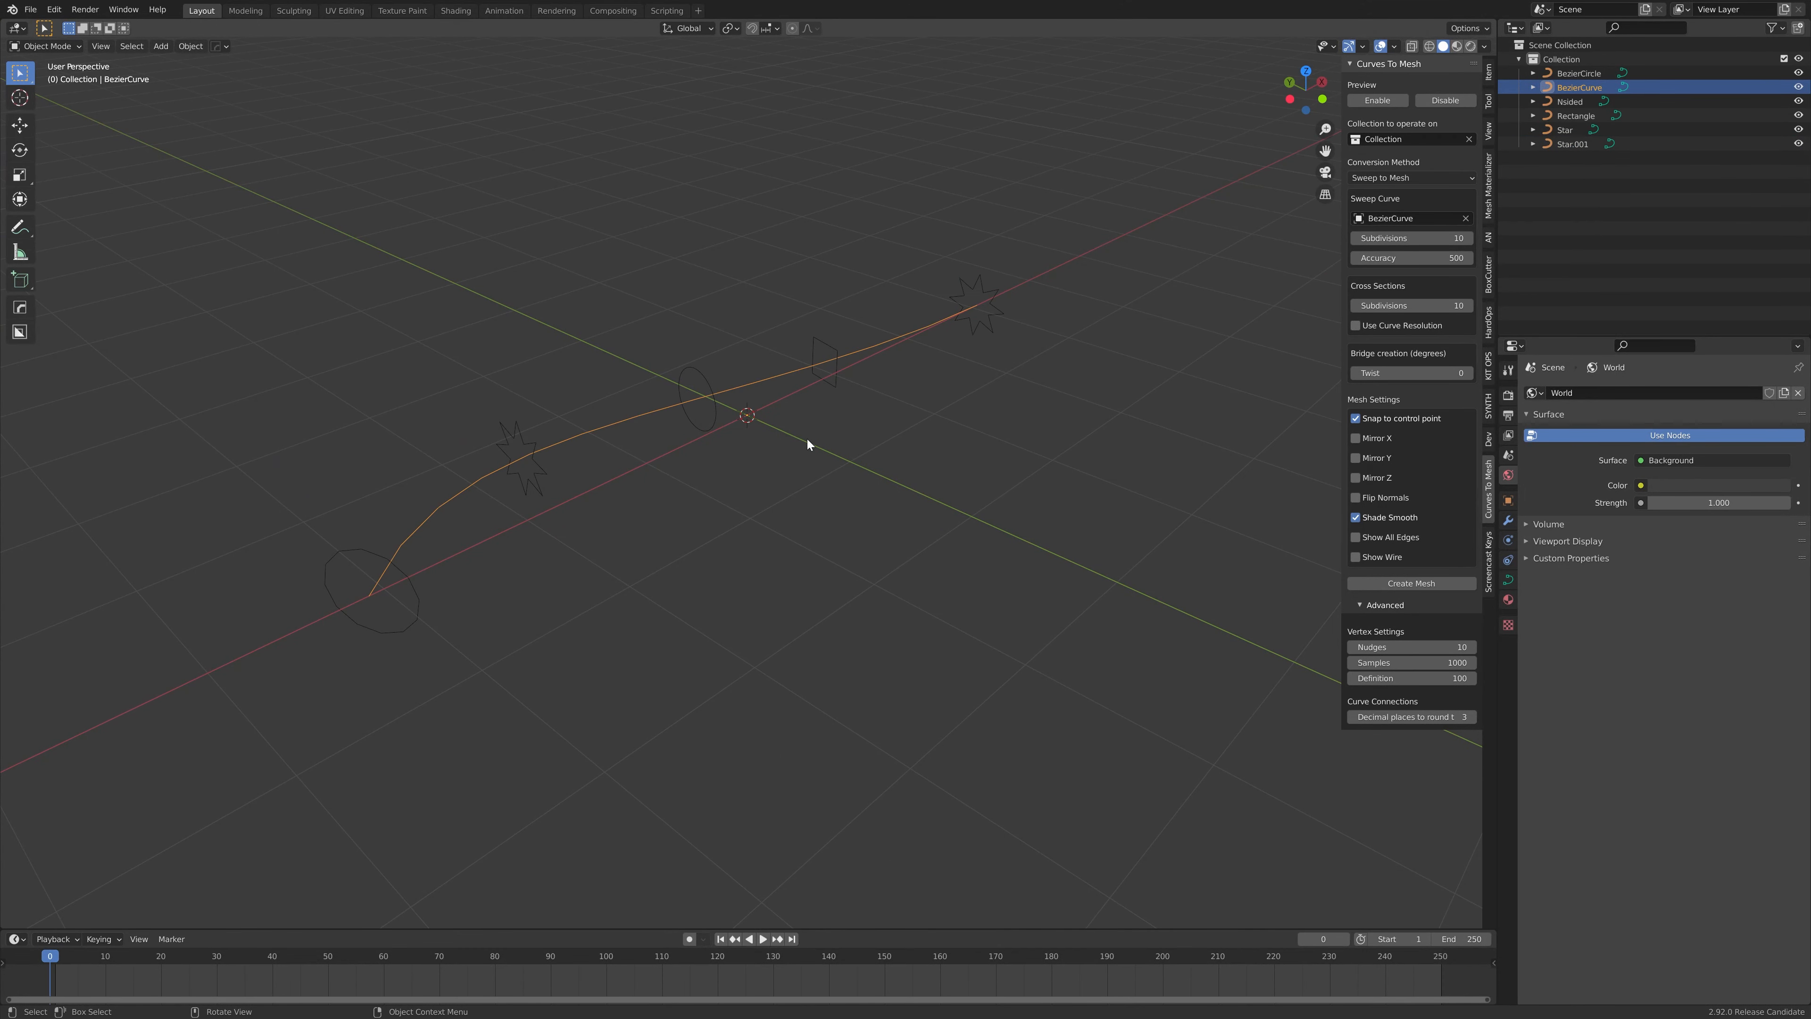
{"action": "middle_click_drag", "start_coordinate": [806, 438], "coordinate": [817, 389]}
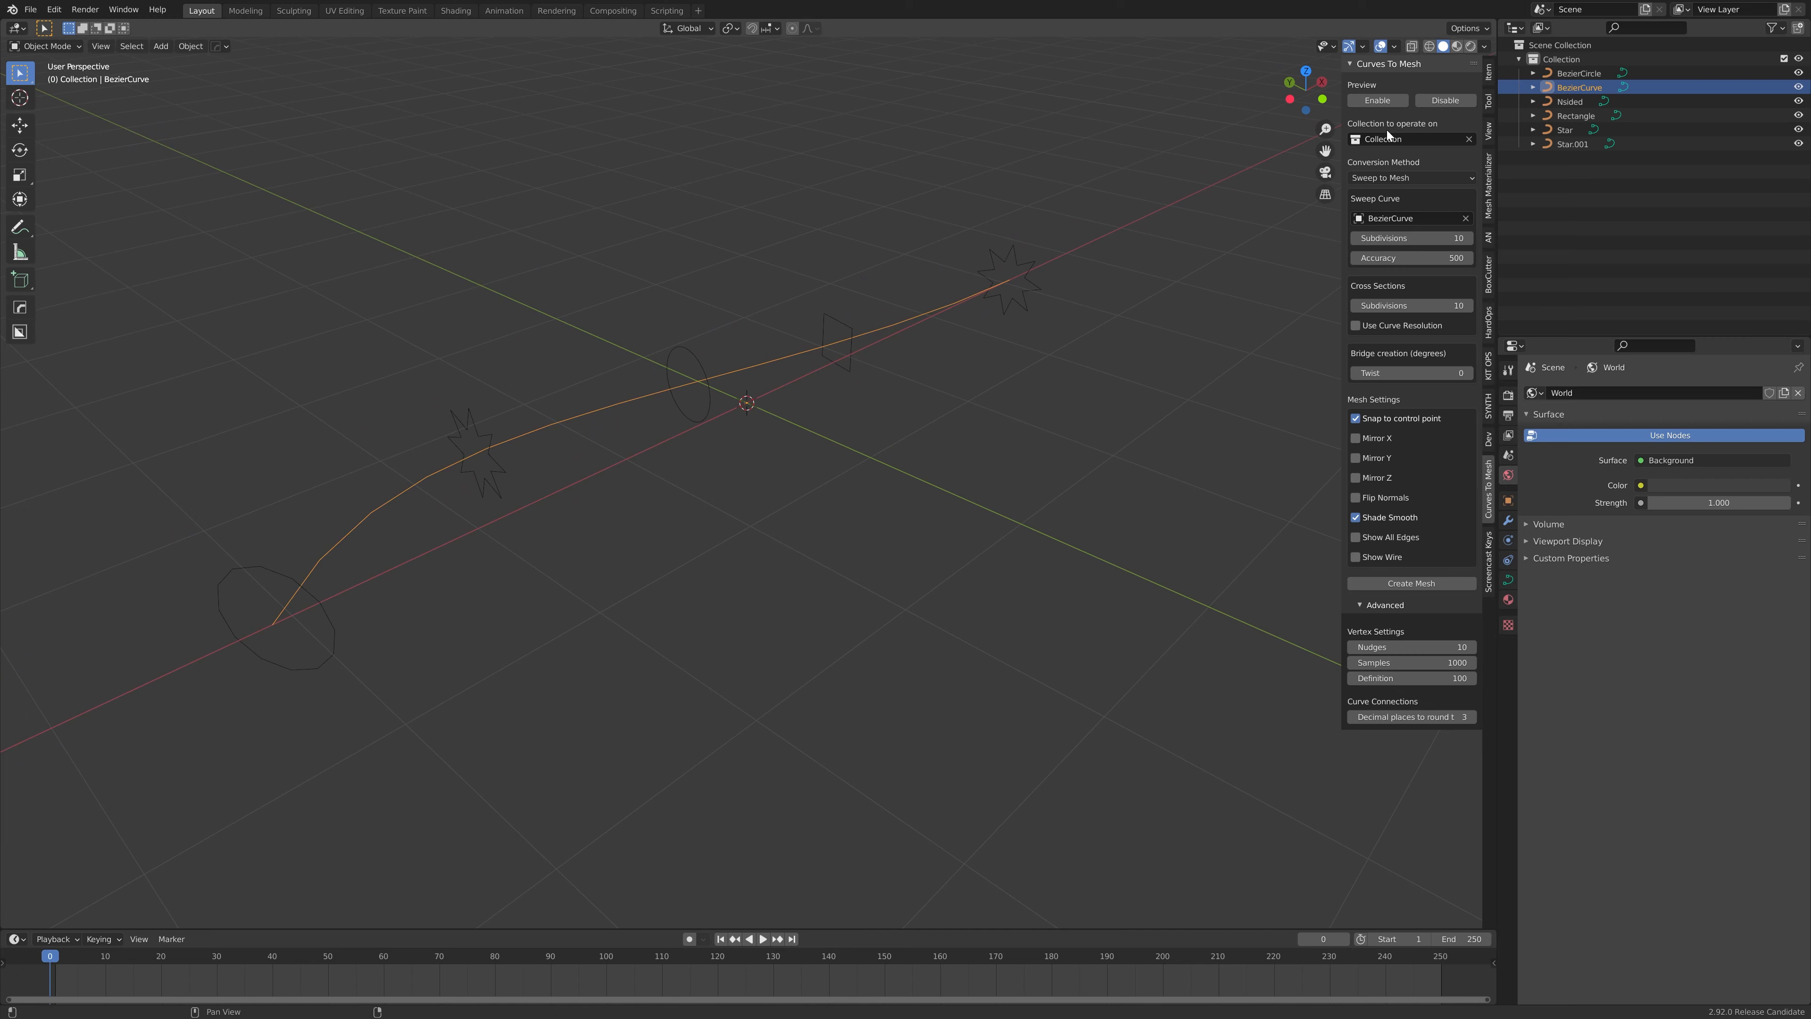
{"action": "left_click", "coordinate": [1378, 100]}
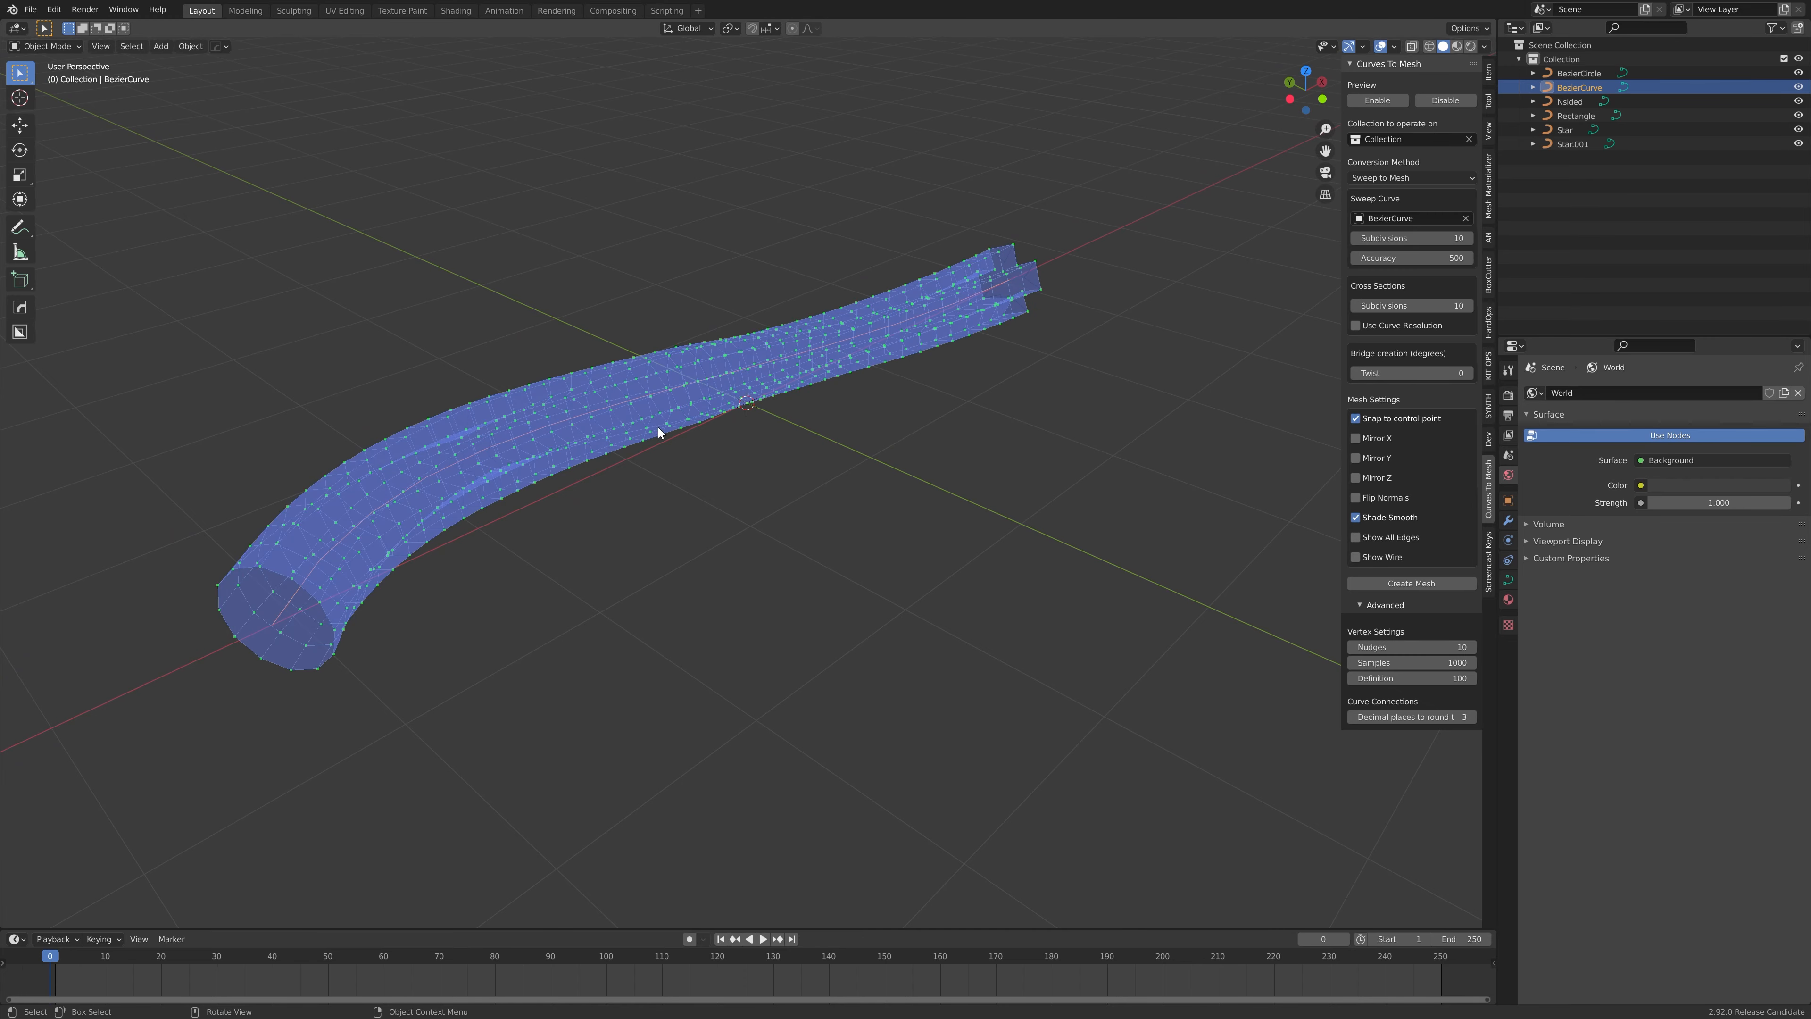
{"action": "middle_click_drag", "start_coordinate": [658, 428], "coordinate": [844, 444]}
{"action": "middle_click_drag", "start_coordinate": [701, 517], "coordinate": [886, 423]}
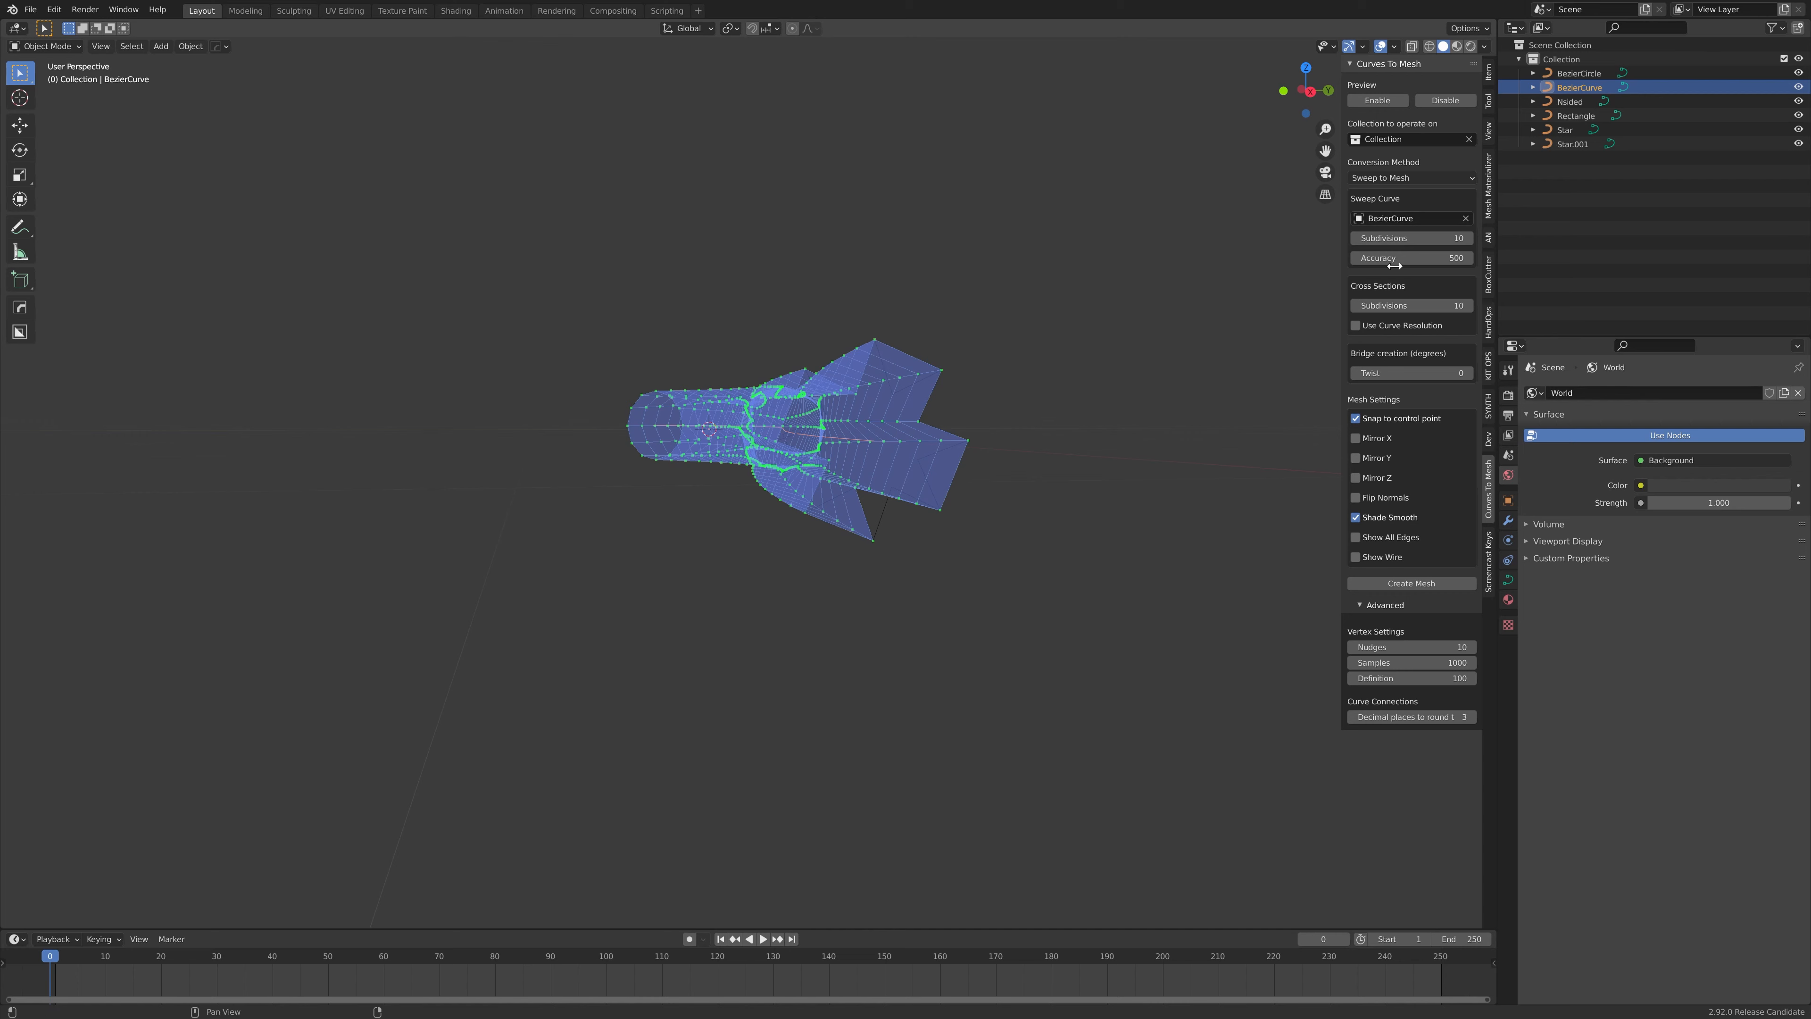
Step: Set the cross-section subdivisions to 20 for the sweep preview
{"action": "left_click", "coordinate": [1398, 305]}
{"action": "type", "text": "20"}
{"action": "middle_click_drag", "start_coordinate": [892, 385], "coordinate": [946, 429]}
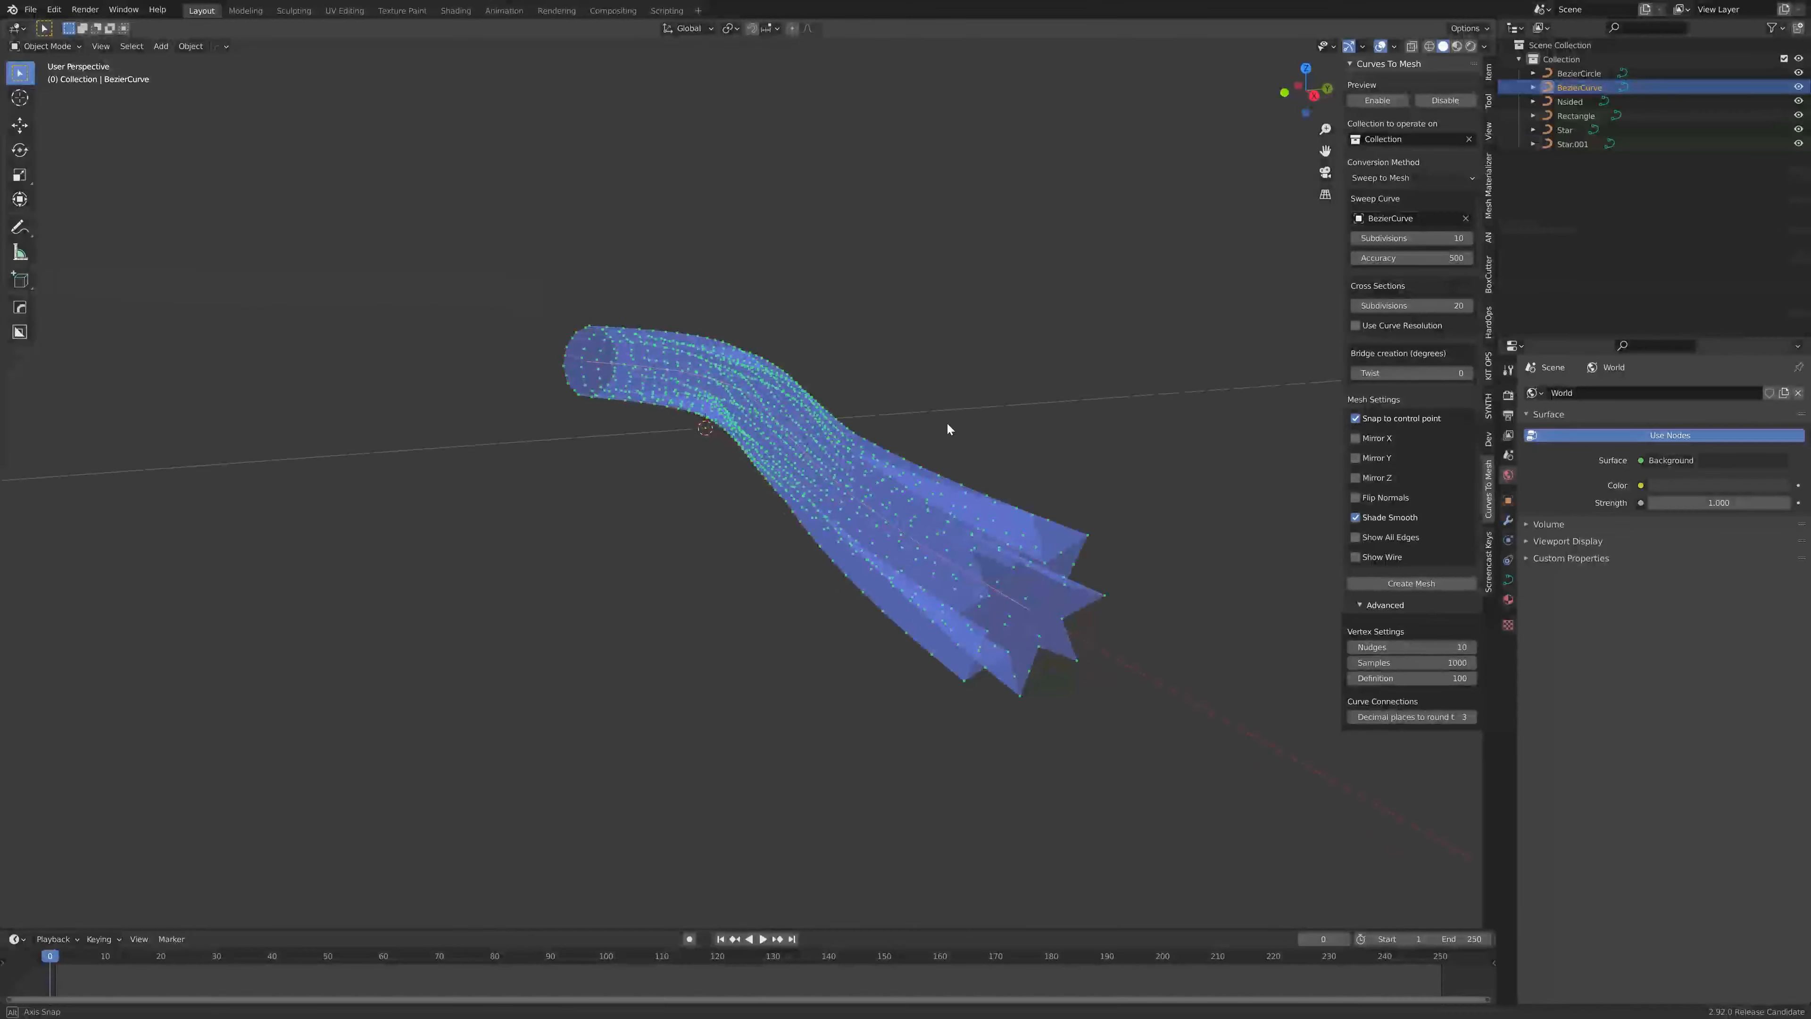
{"action": "middle_click_drag", "start_coordinate": [1087, 583], "coordinate": [1199, 615]}
{"action": "middle_click_drag", "start_coordinate": [1194, 469], "coordinate": [1123, 316]}
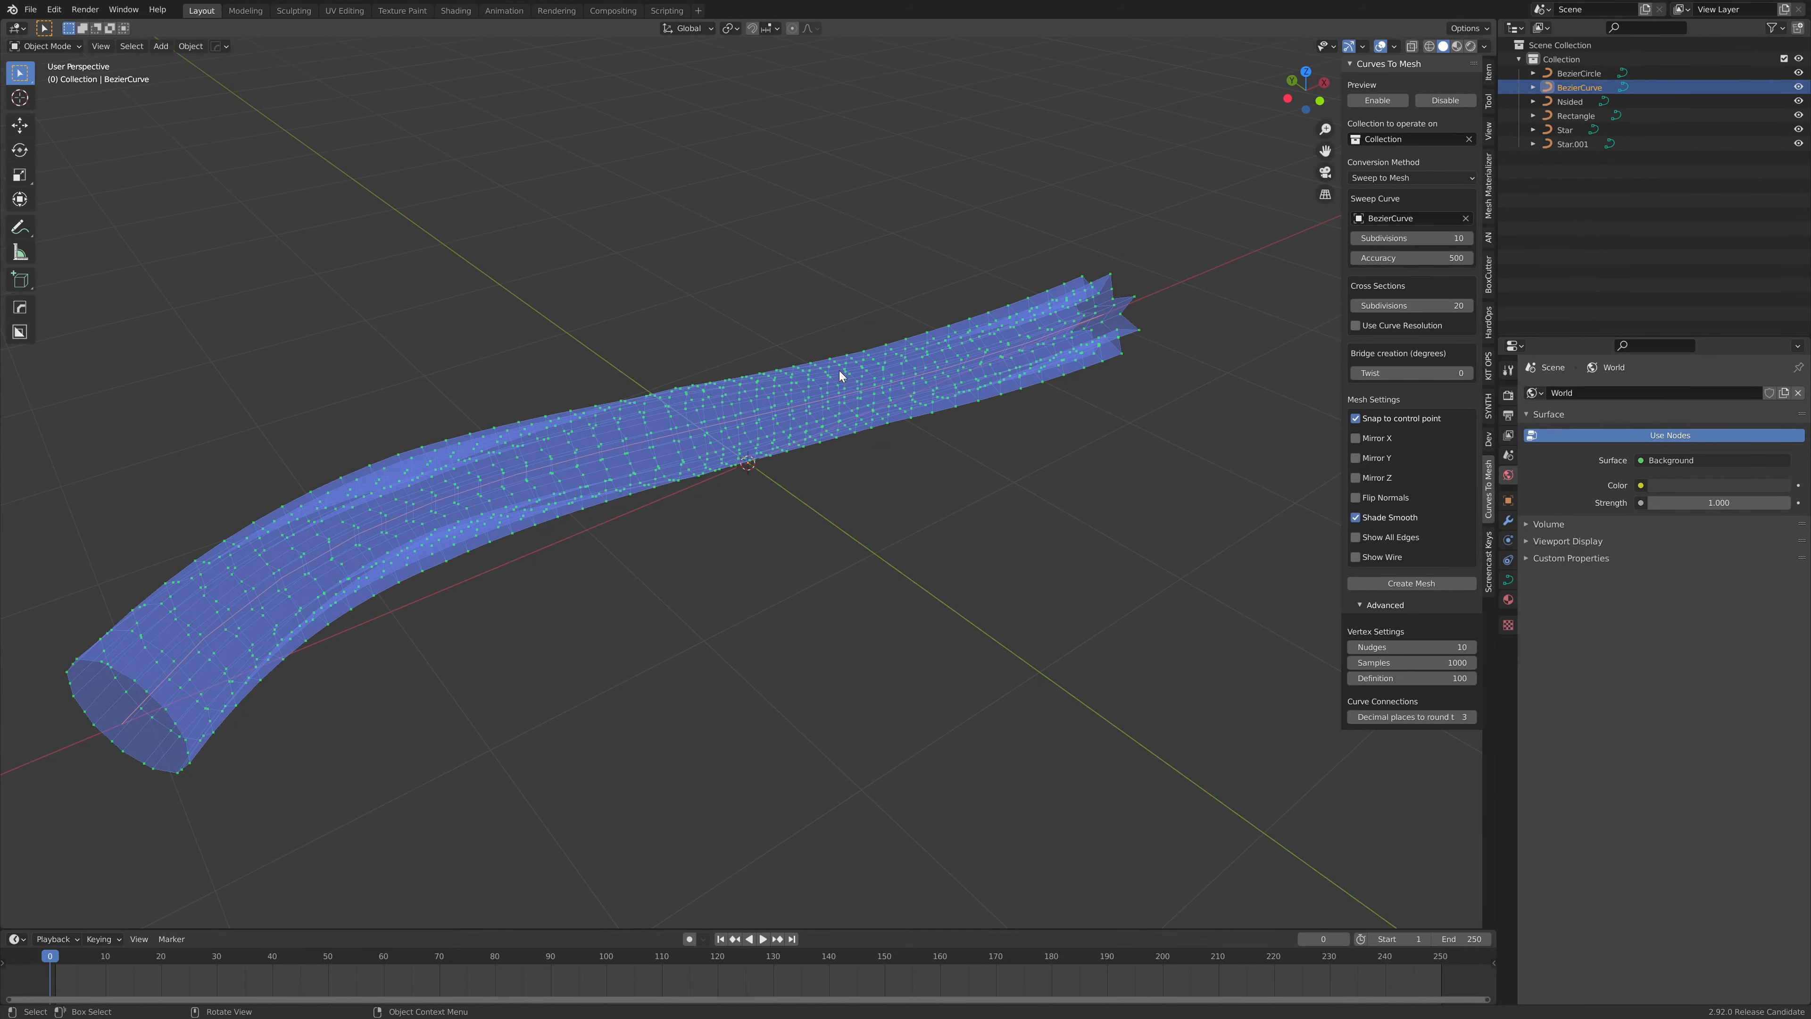
Step: Rotate the large circular cross-section at the end of the sweep freely, by trackball angles of about 29.8° and 8.6°
{"action": "middle_click_drag", "start_coordinate": [251, 603], "coordinate": [410, 612]}
{"action": "middle_click_drag", "start_coordinate": [467, 664], "coordinate": [545, 564]}
{"action": "left_click", "coordinate": [443, 565]}
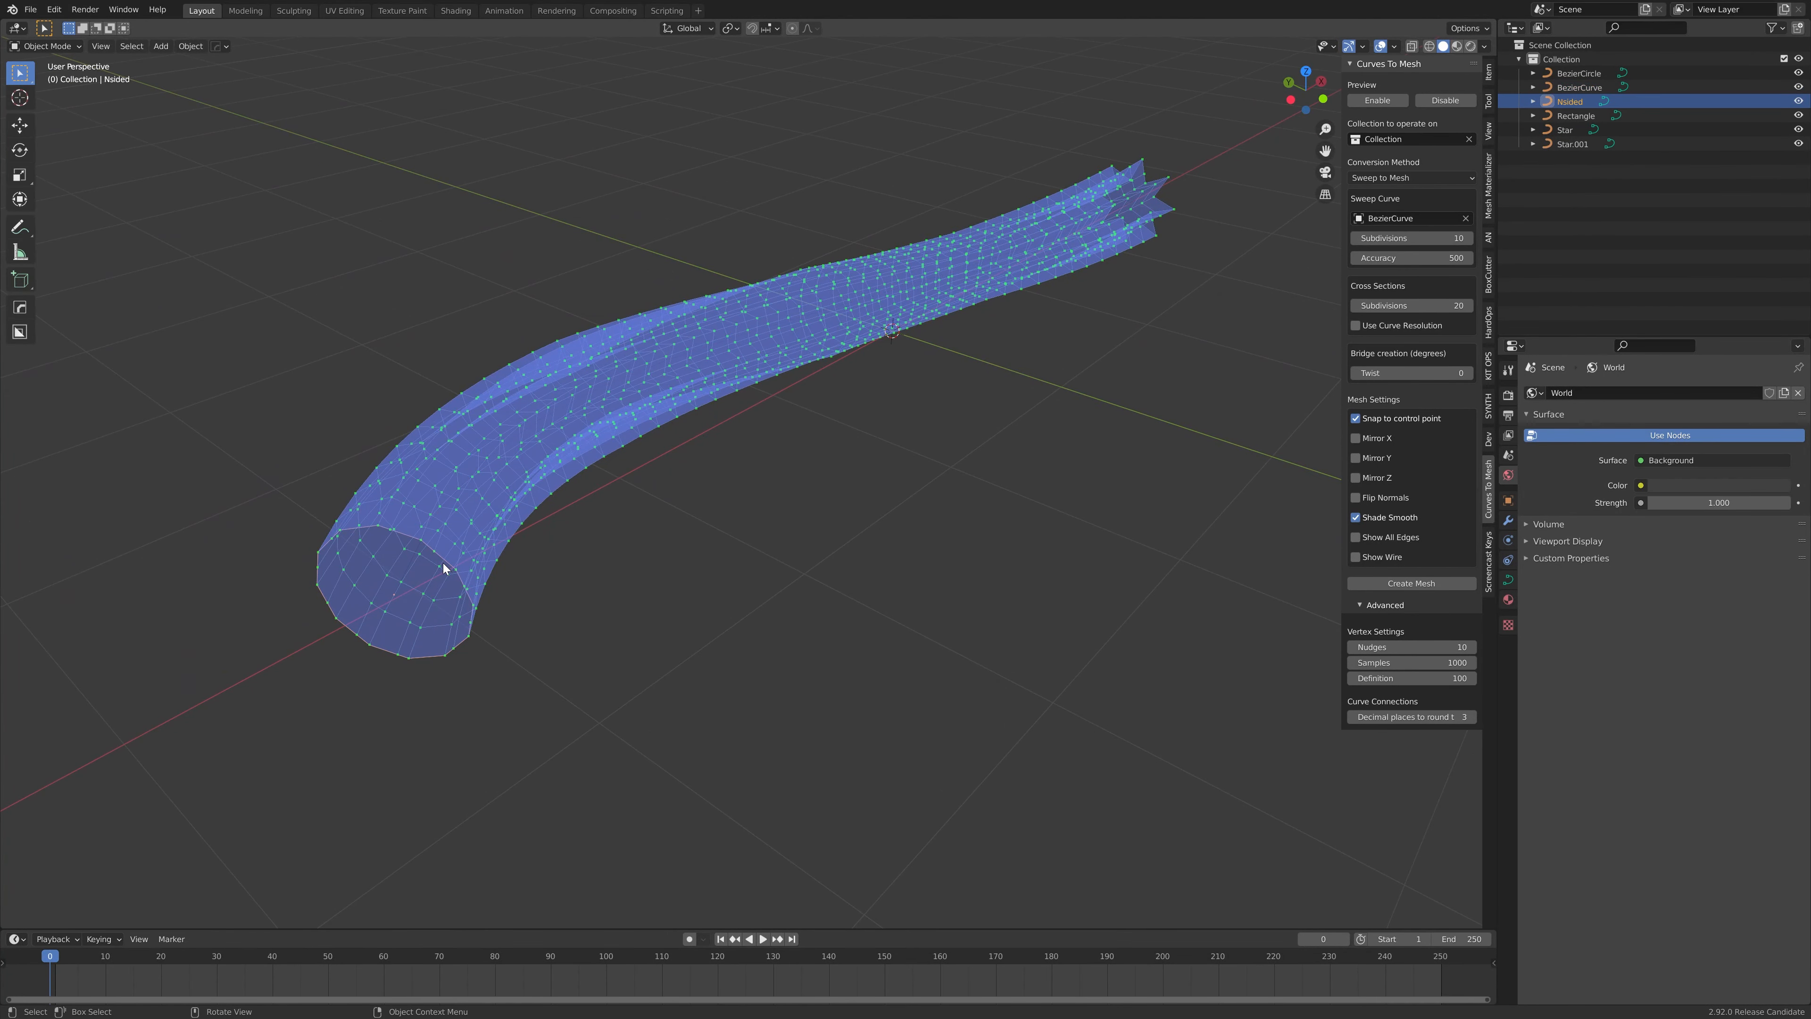
{"action": "key", "text": "r"}
{"action": "key", "text": "r"}
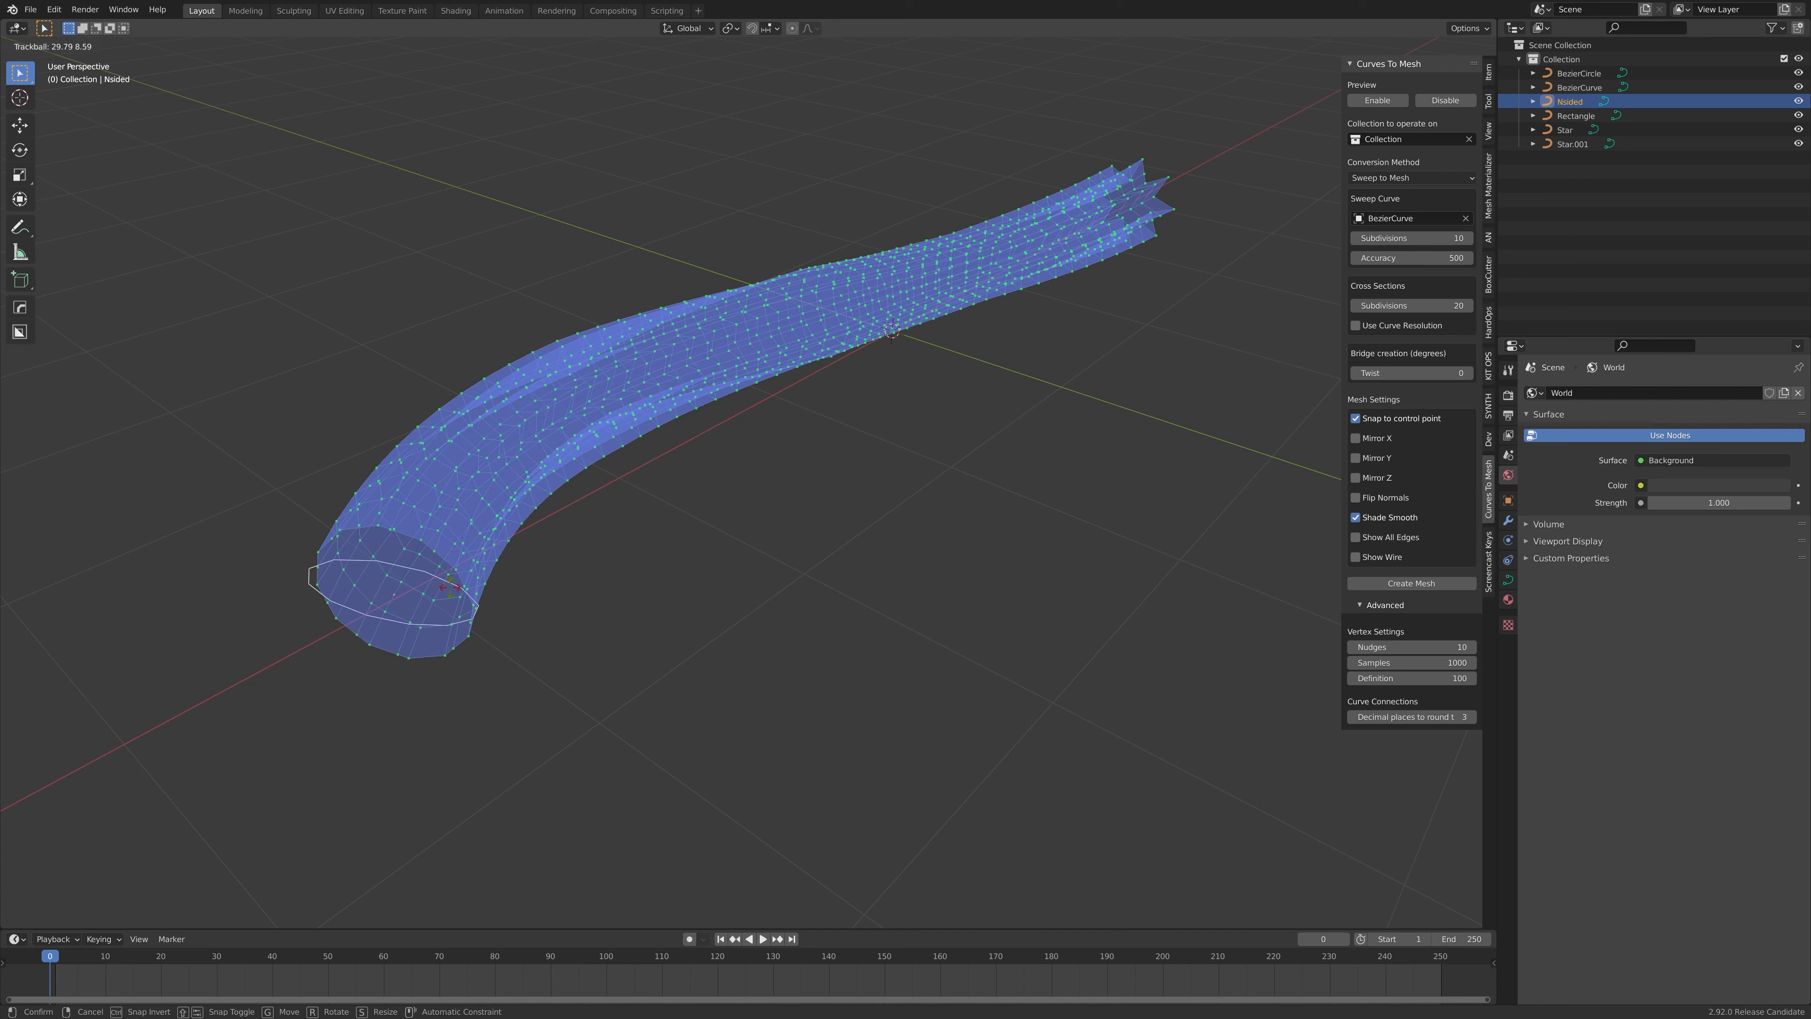
{"action": "left_click", "coordinate": [450, 592]}
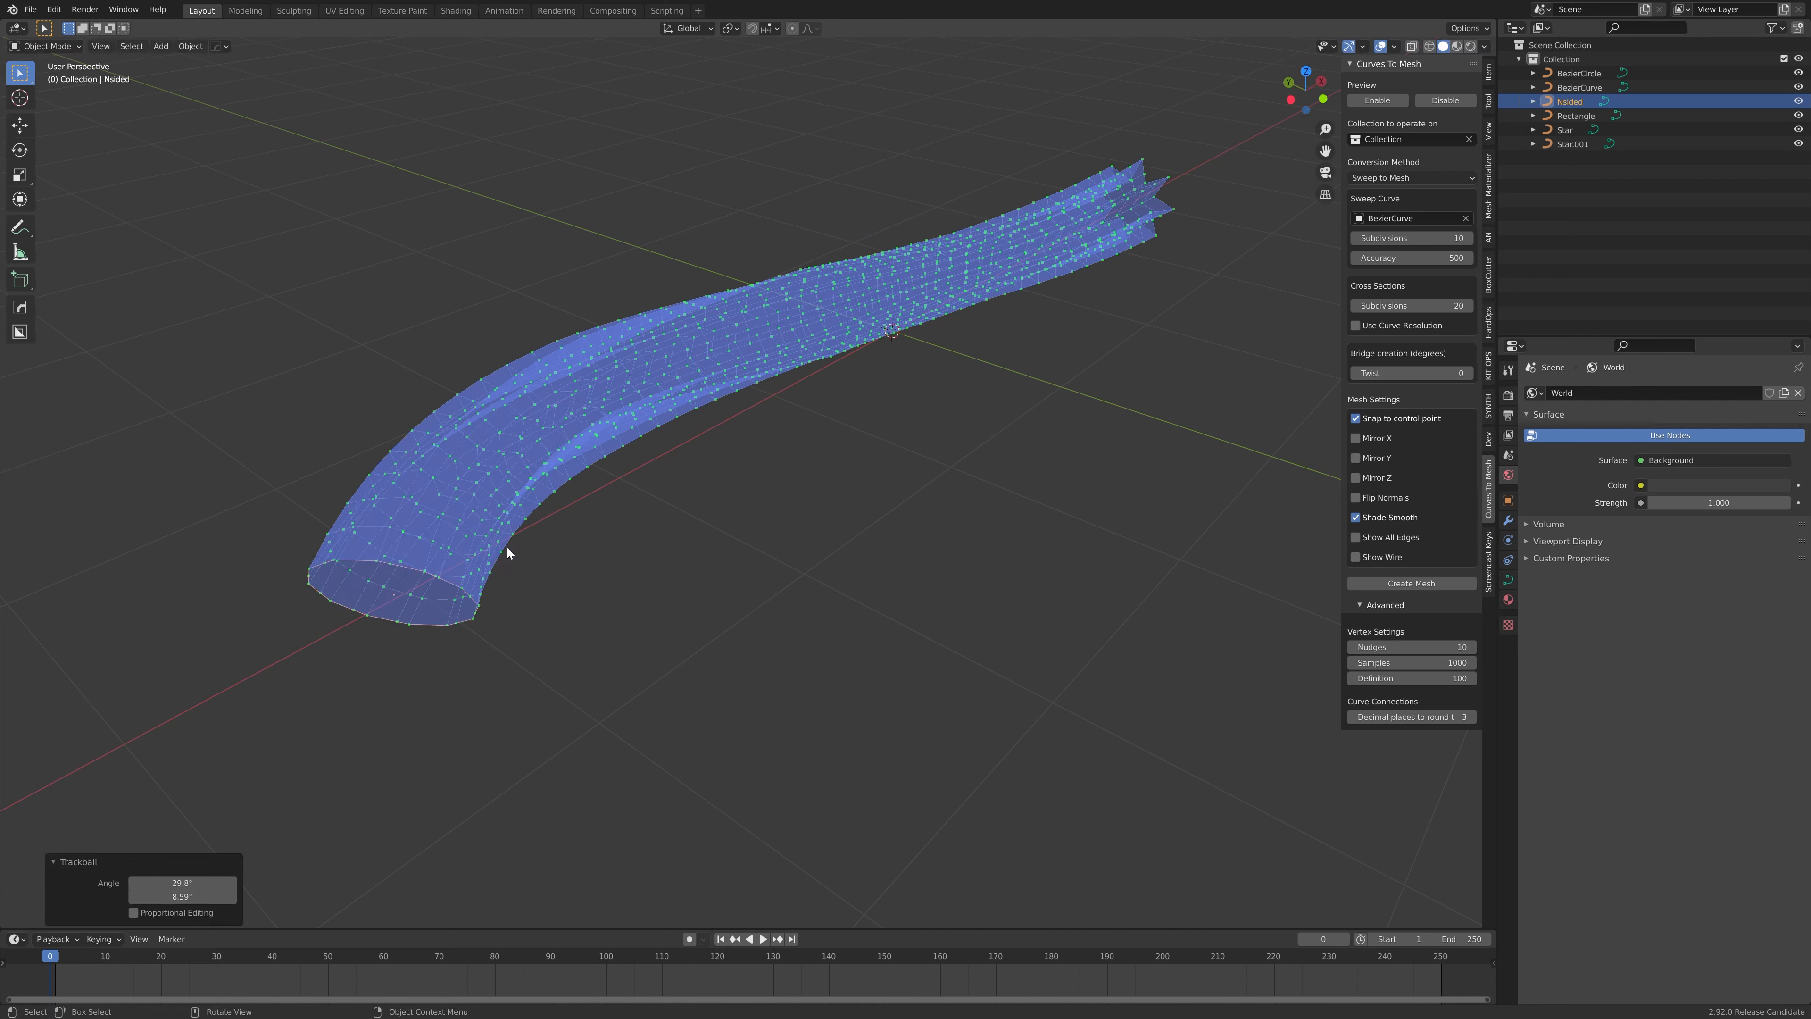
Step: Create the sweep mesh from the previewed curves
{"action": "left_click", "coordinate": [664, 369]}
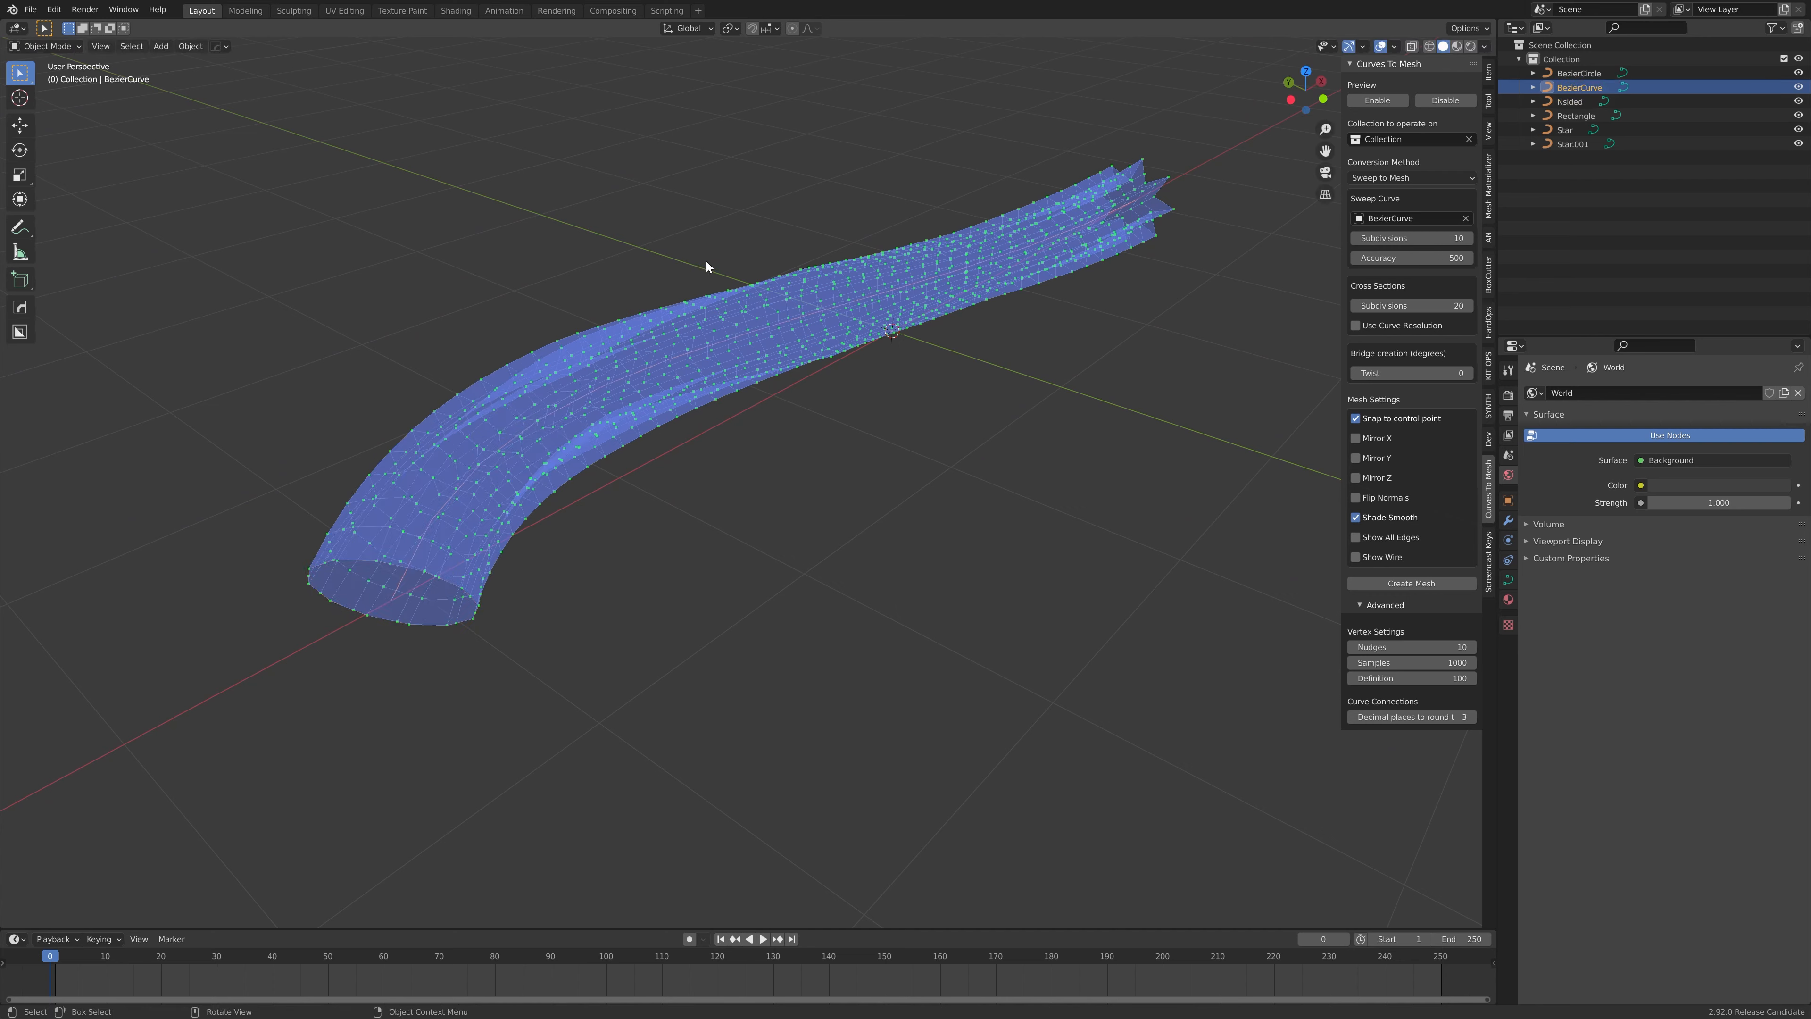
{"action": "left_click_drag", "start_coordinate": [678, 270], "coordinate": [590, 349]}
{"action": "middle_click_drag", "start_coordinate": [1006, 308], "coordinate": [1133, 314]}
{"action": "left_click", "coordinate": [1424, 582]}
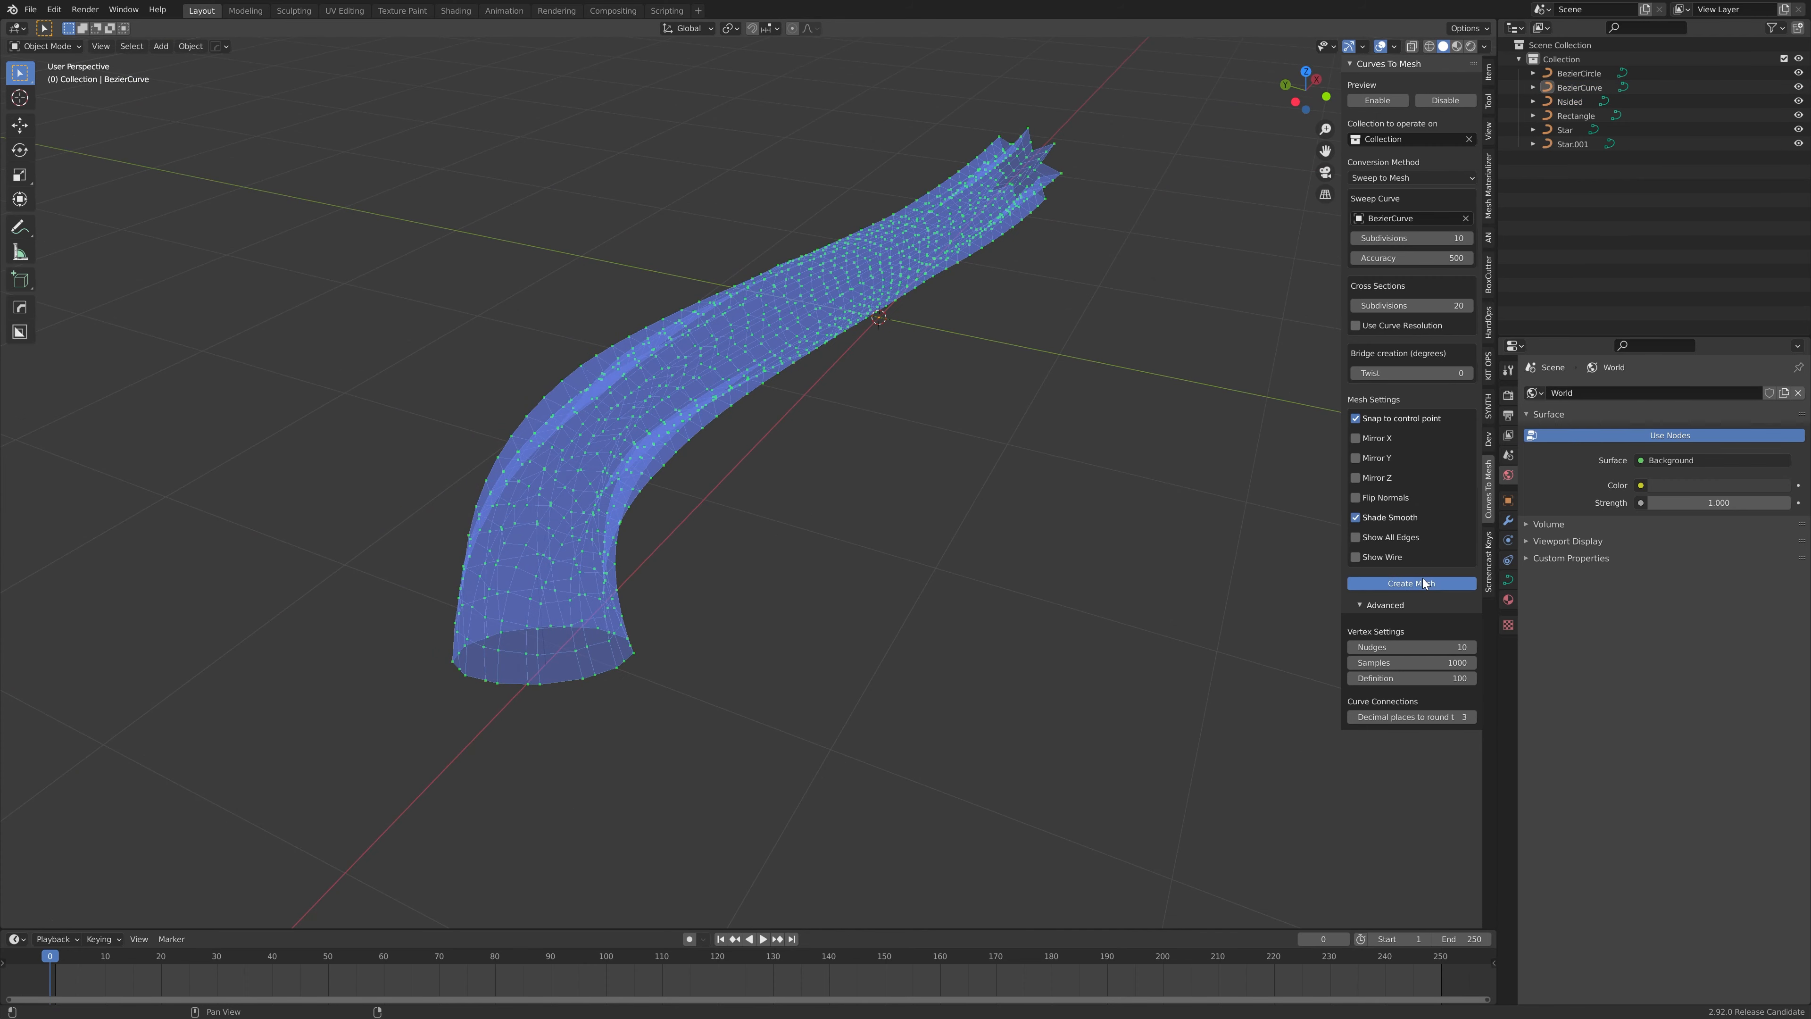
{"action": "key", "text": "g"}
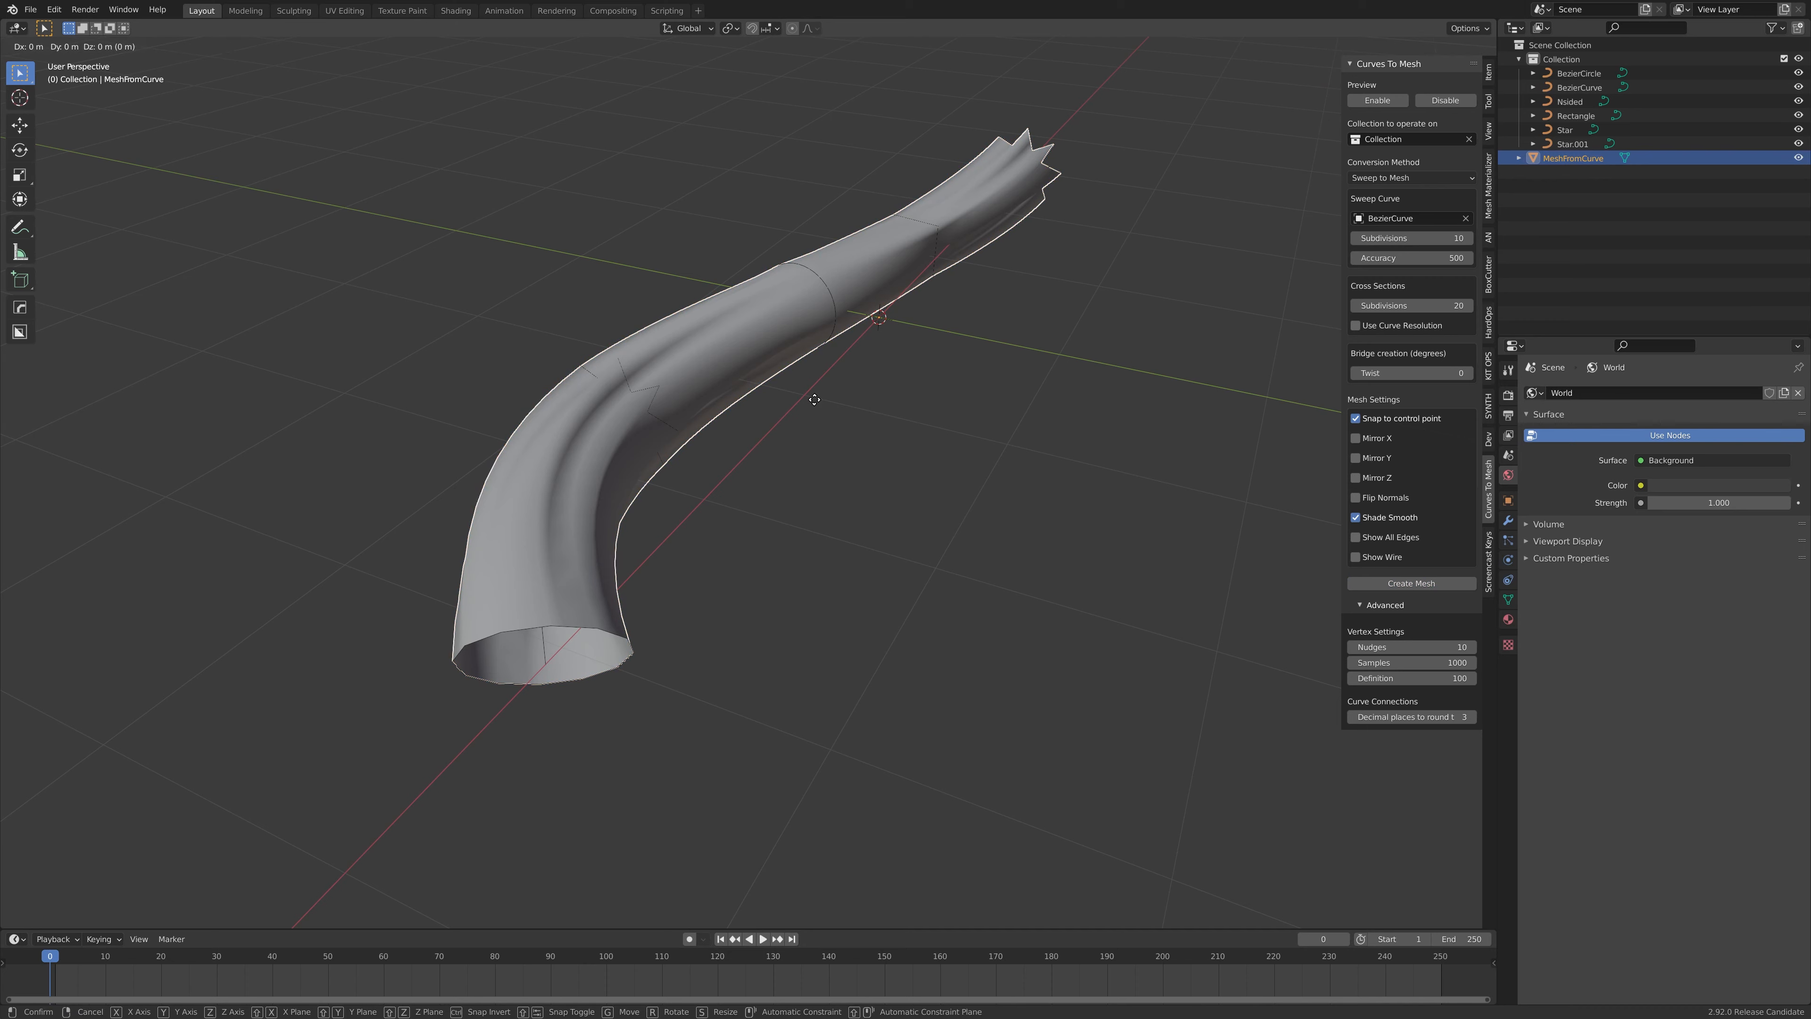
{"action": "key", "text": "x"}
{"action": "right_click", "coordinate": [1000, 486]}
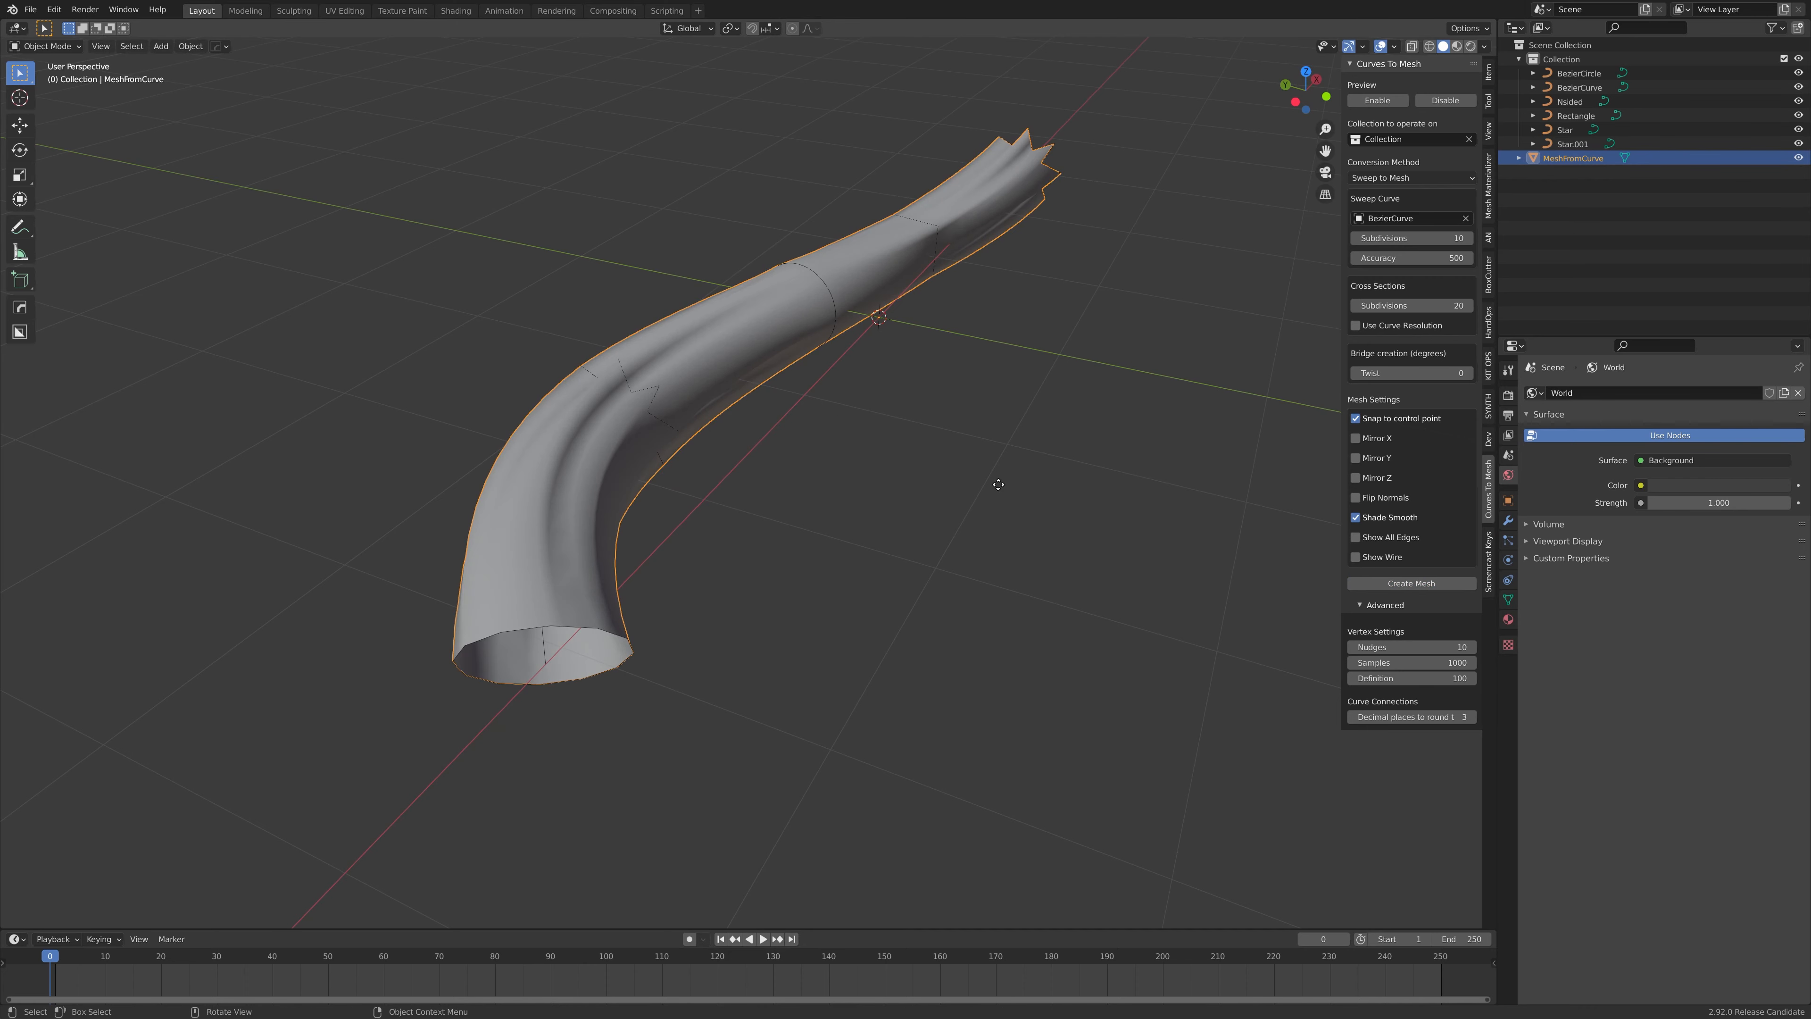
Step: Move the new sweep mesh about 3.3 m along the Y axis, away from its source curves
{"action": "key", "text": "g"}
{"action": "key", "text": "y"}
{"action": "left_click", "coordinate": [1219, 603]}
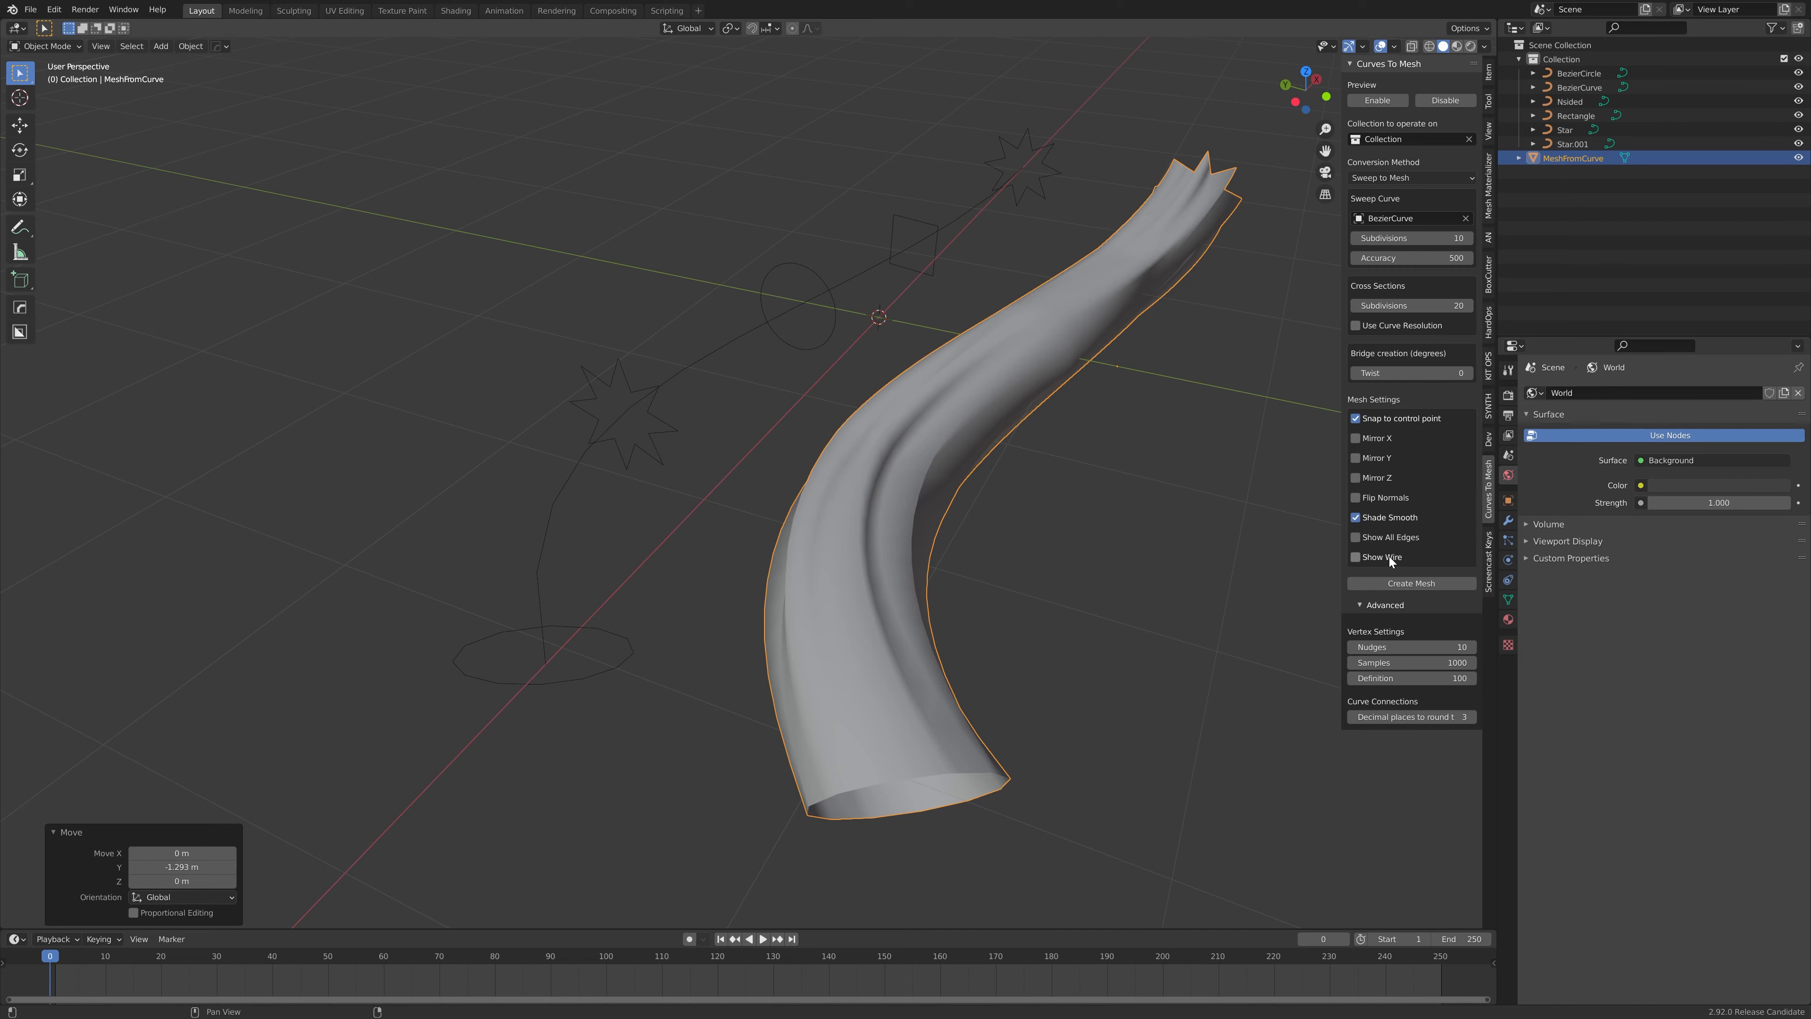
{"action": "middle_click_drag", "start_coordinate": [1078, 529], "coordinate": [1030, 481]}
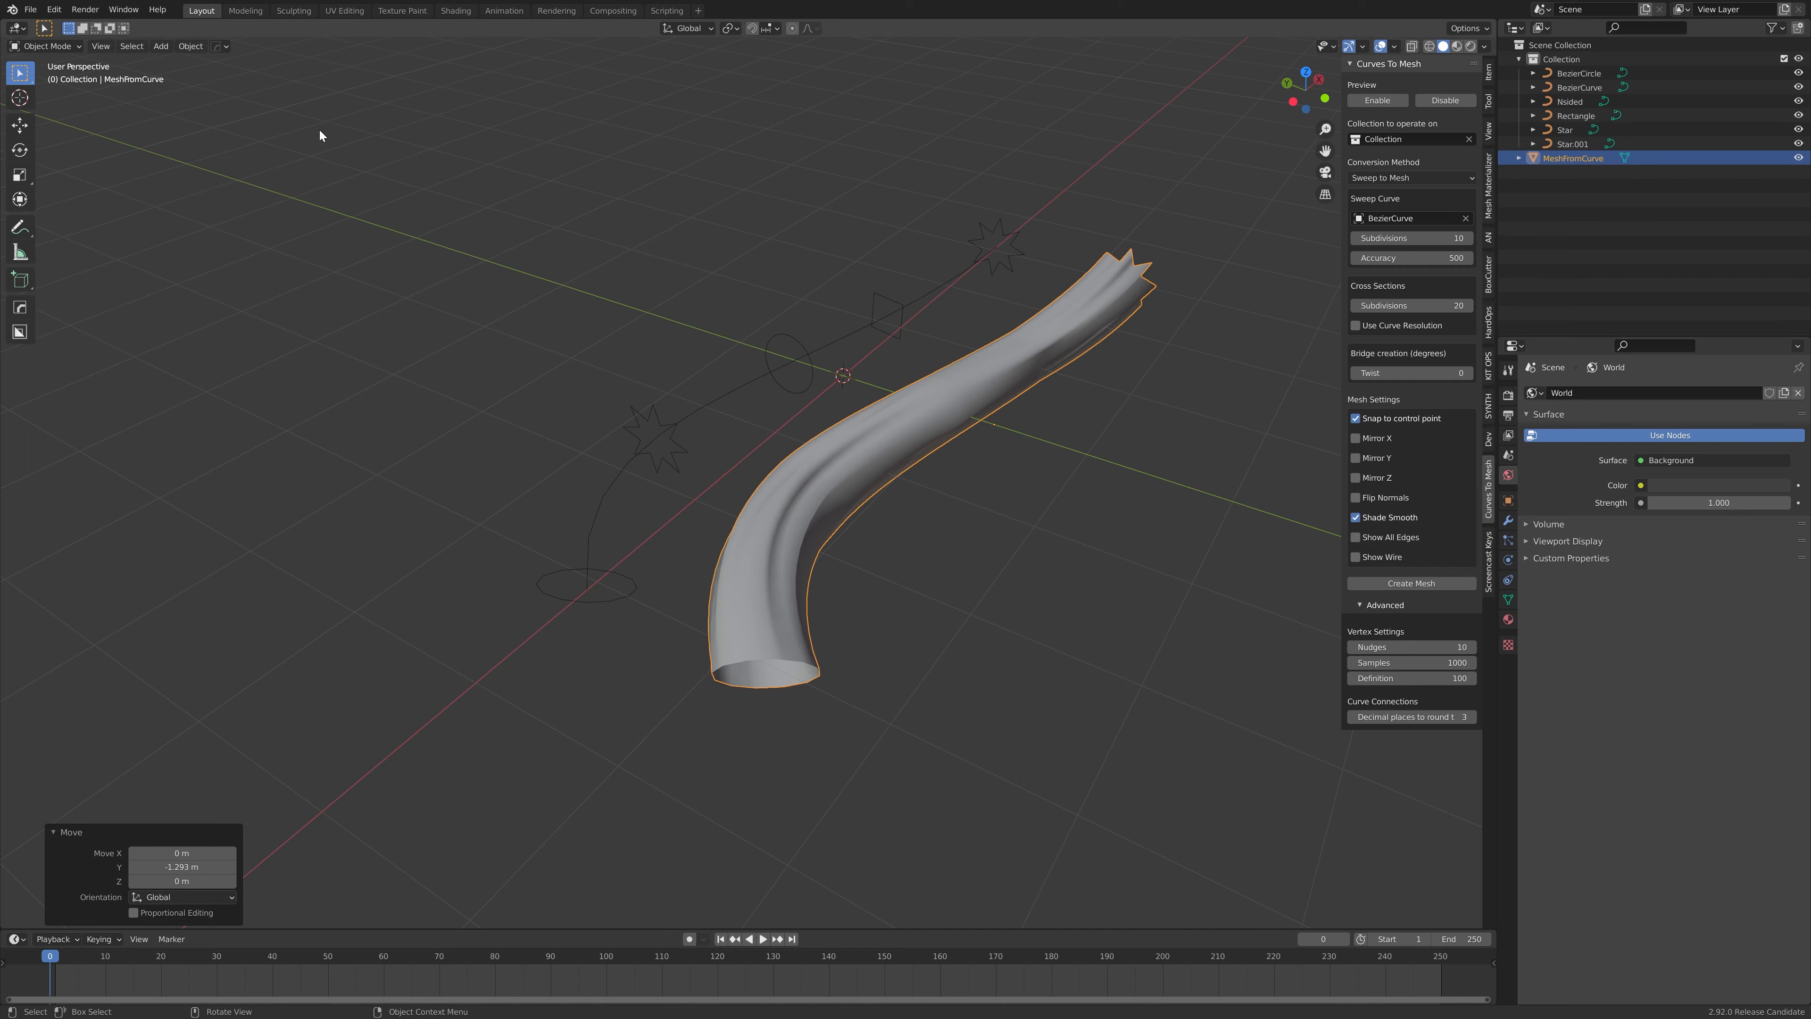
Step: Start a new General file without saving the changes to sweep_simple.blend
{"action": "left_click", "coordinate": [30, 9]}
{"action": "mouse_move", "coordinate": [107, 26]}
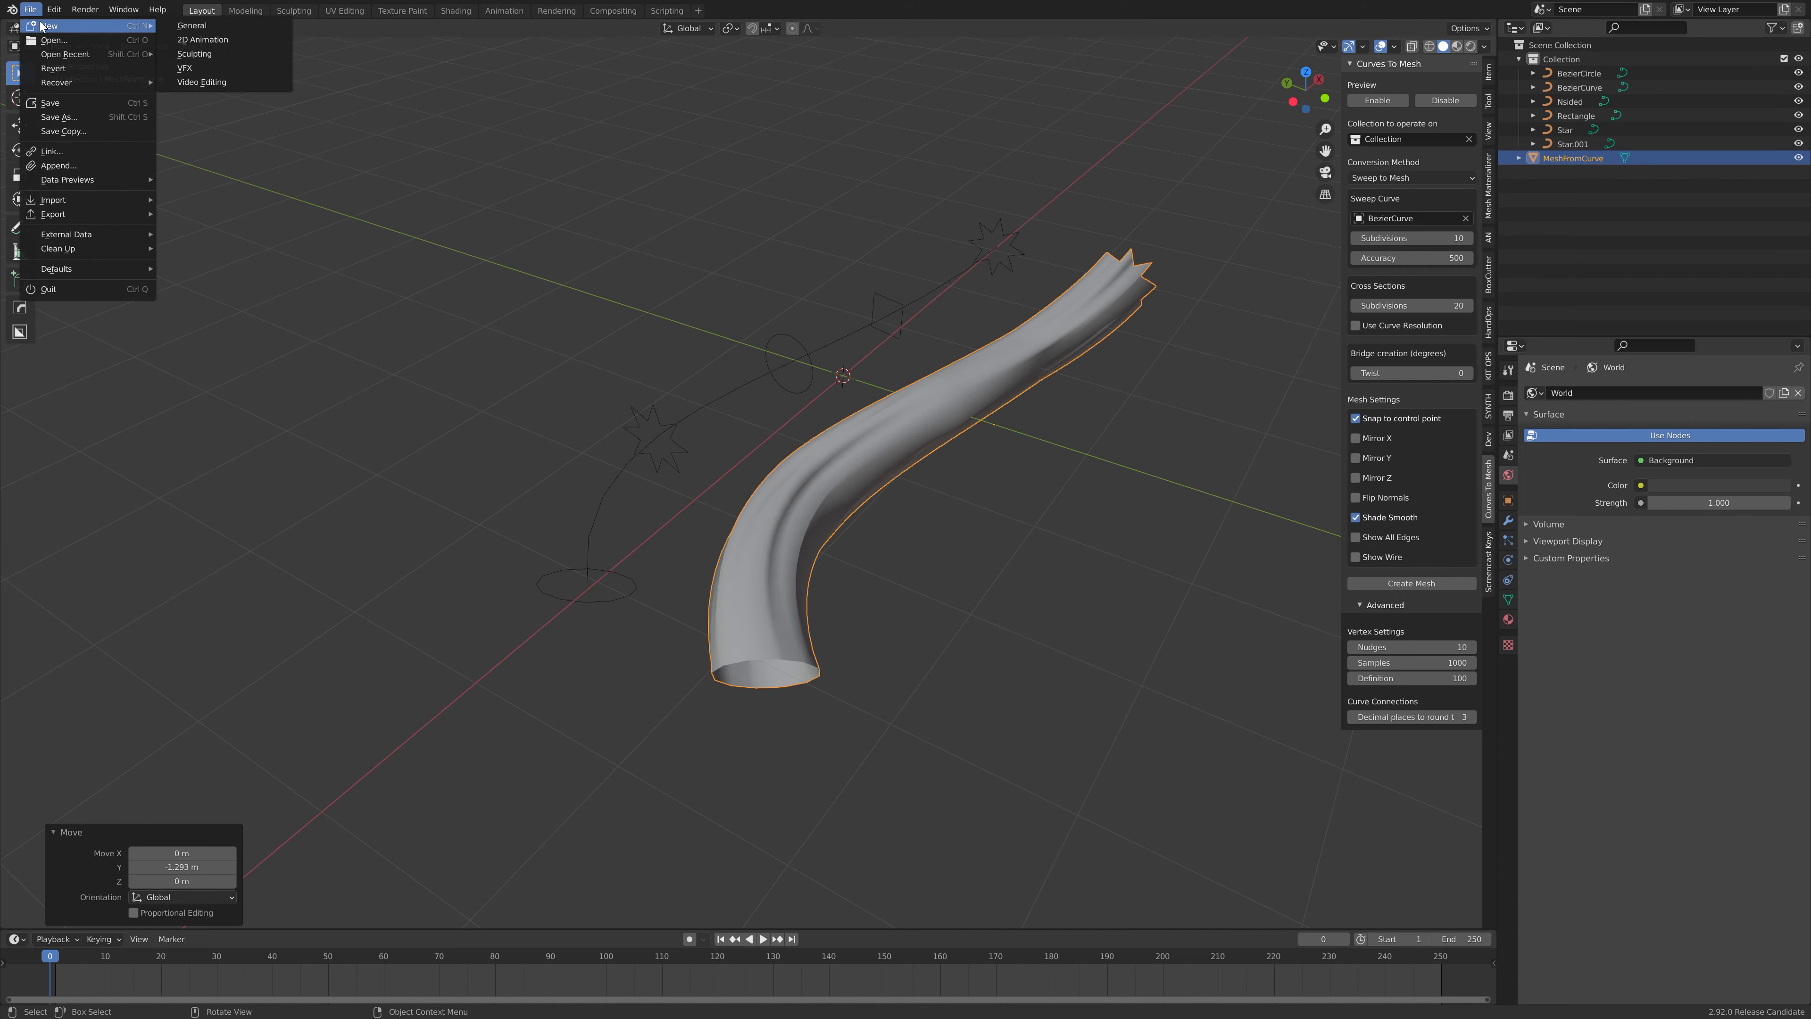
{"action": "left_click", "coordinate": [224, 28]}
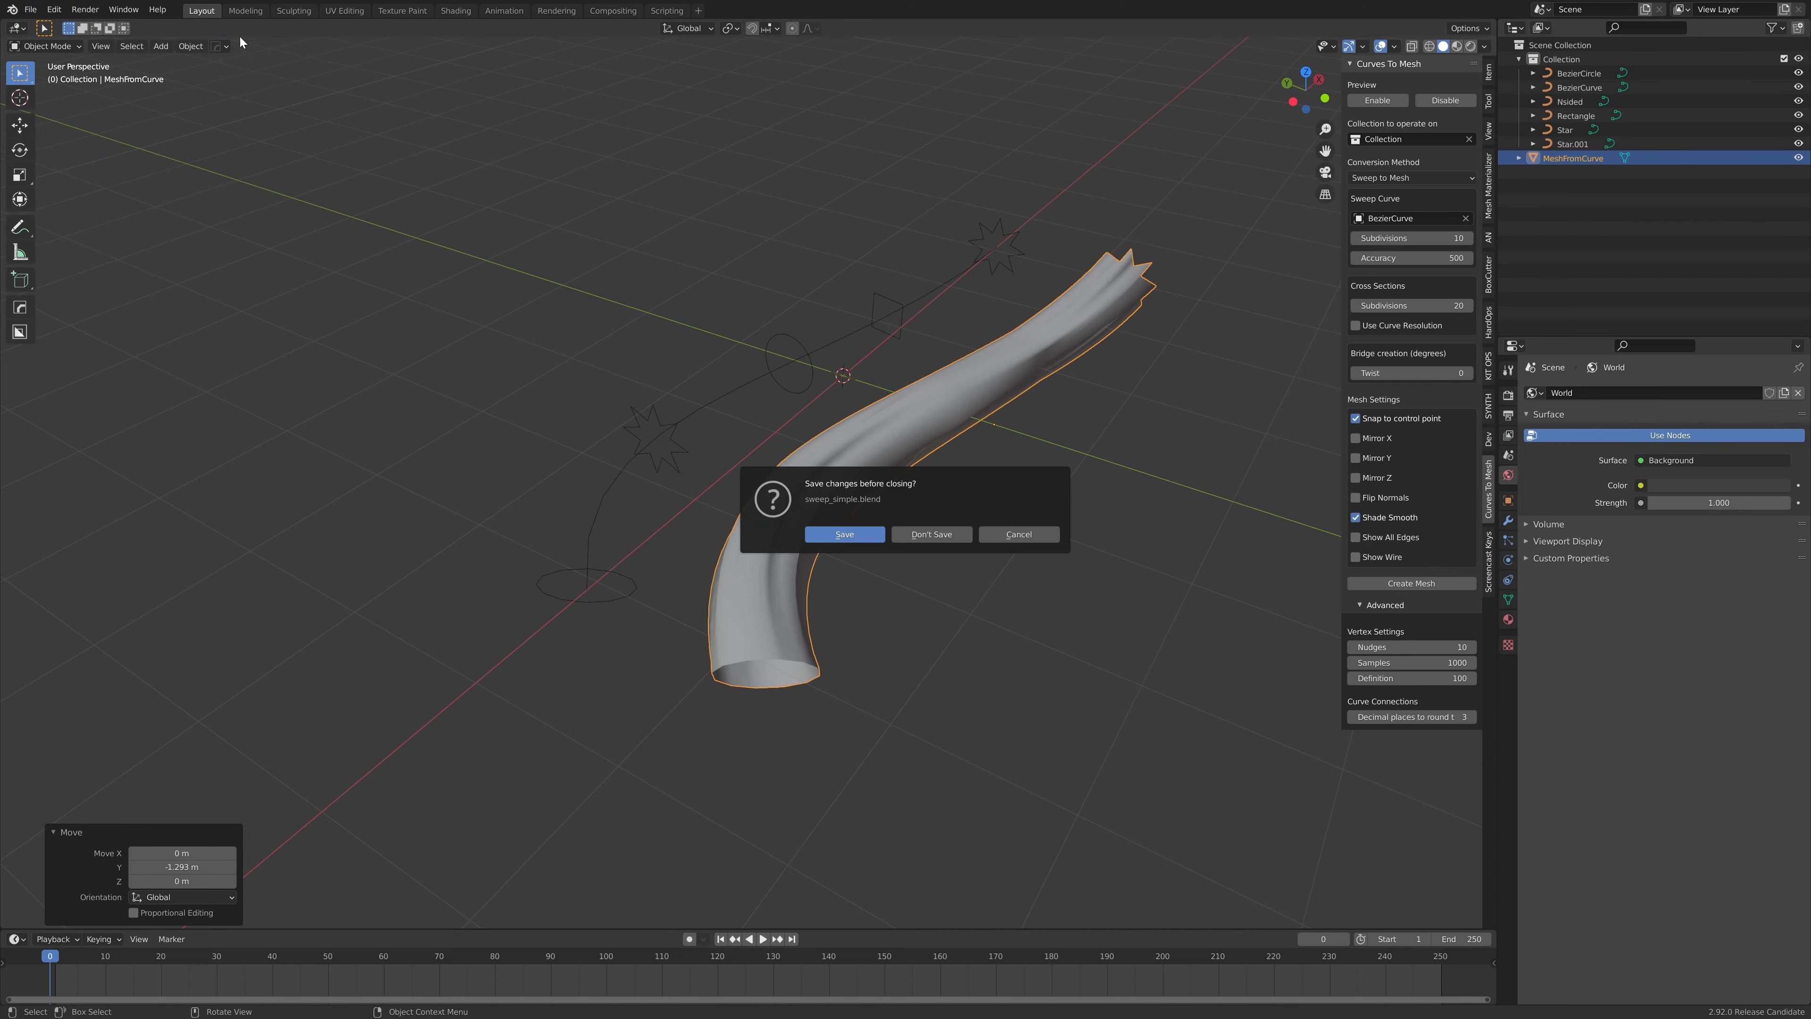
{"action": "left_click", "coordinate": [941, 534]}
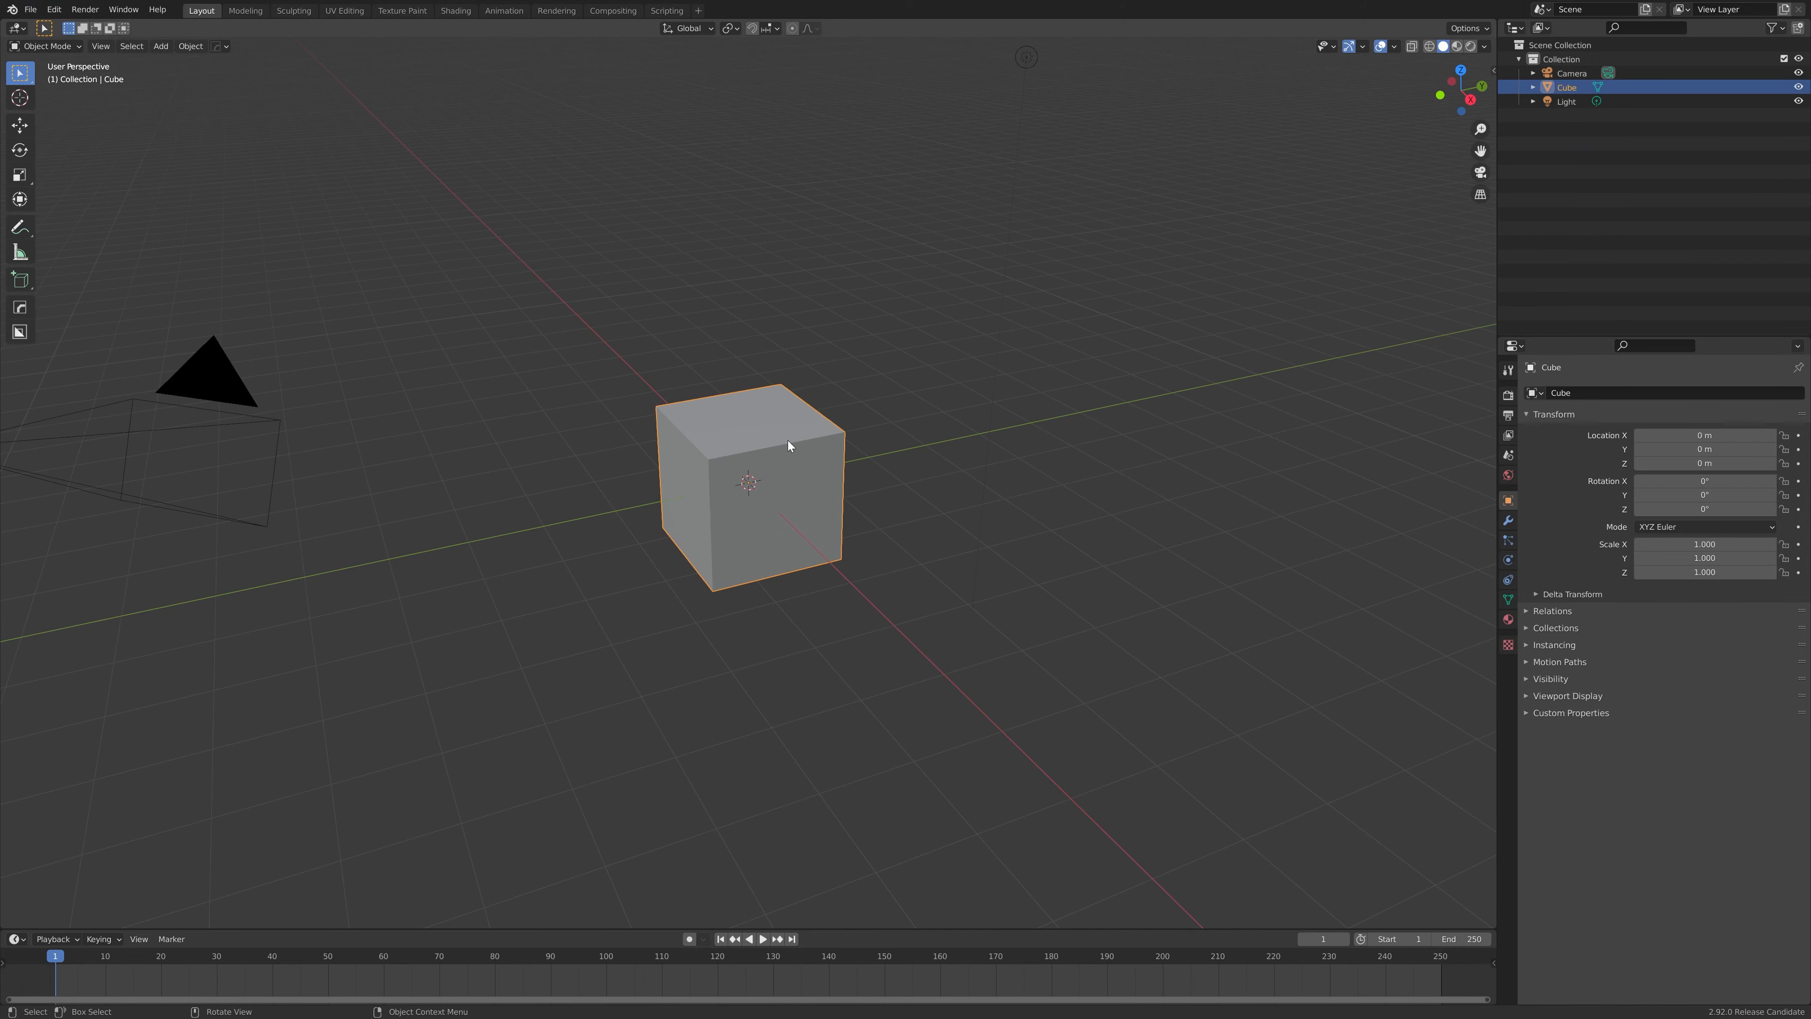
Step: Delete the default cube and bring up the Curves To Mesh settings
{"action": "key", "text": "Delete"}
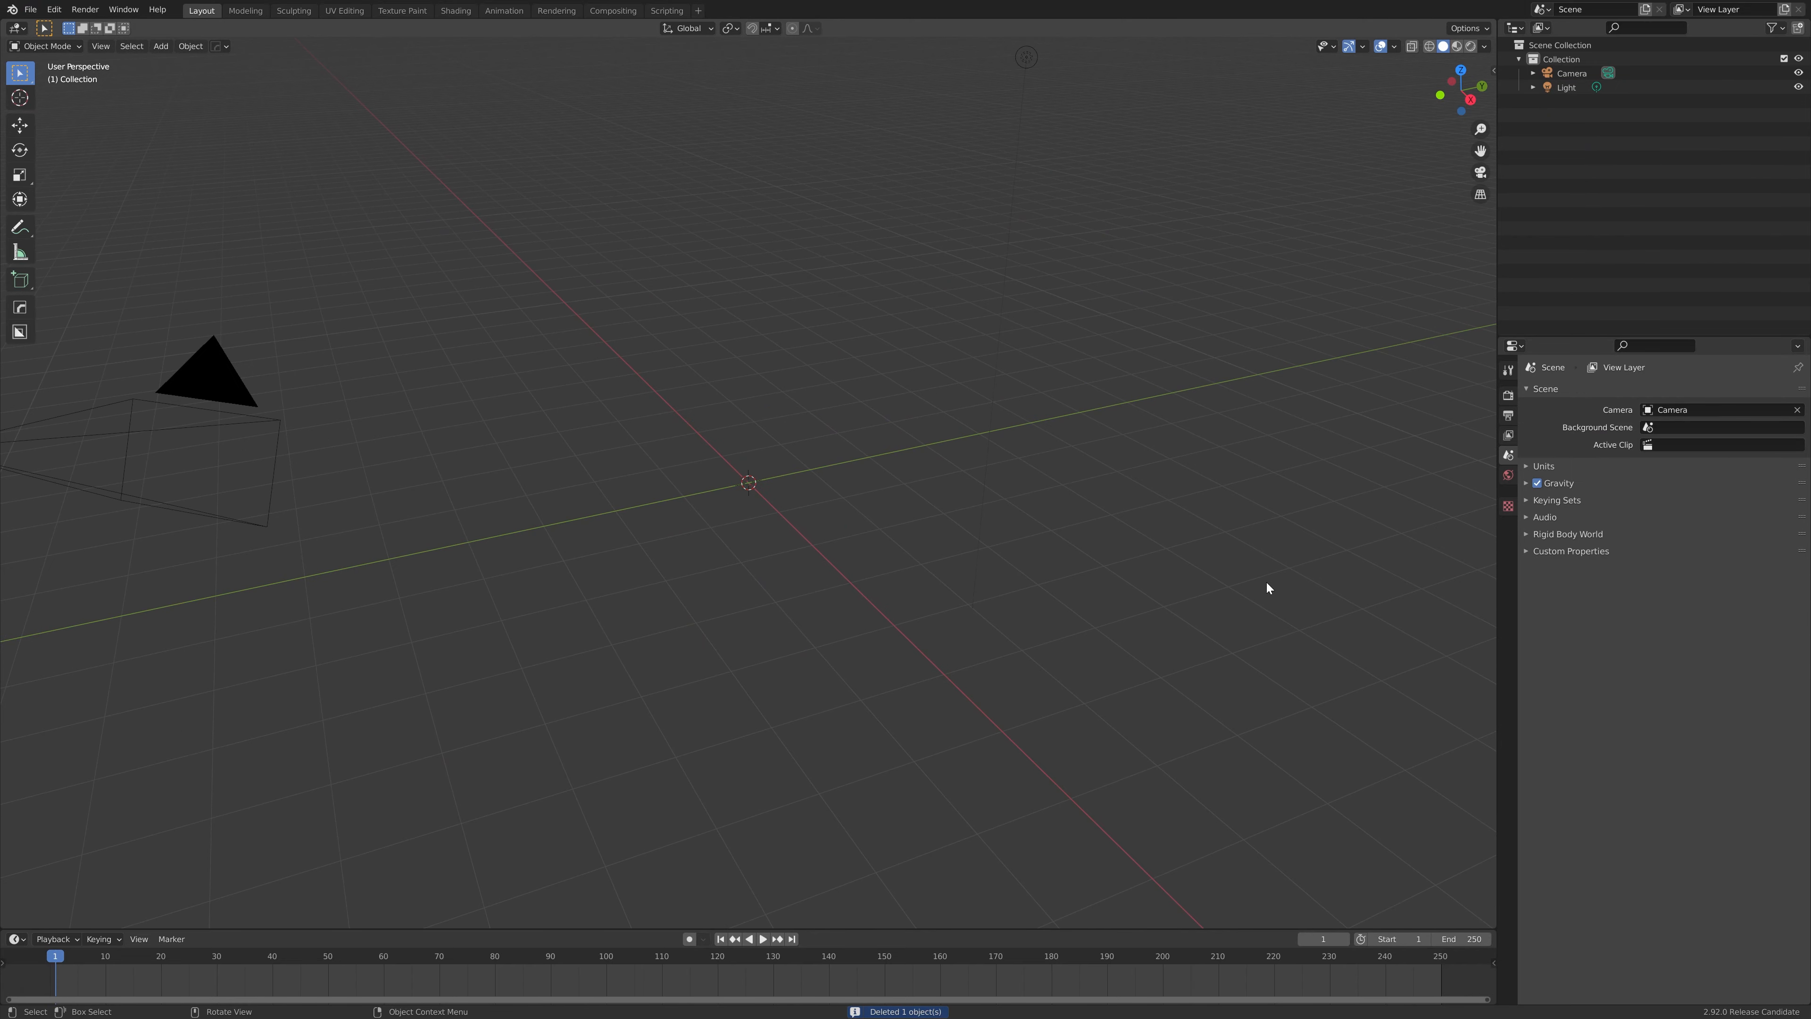
{"action": "key", "text": "n"}
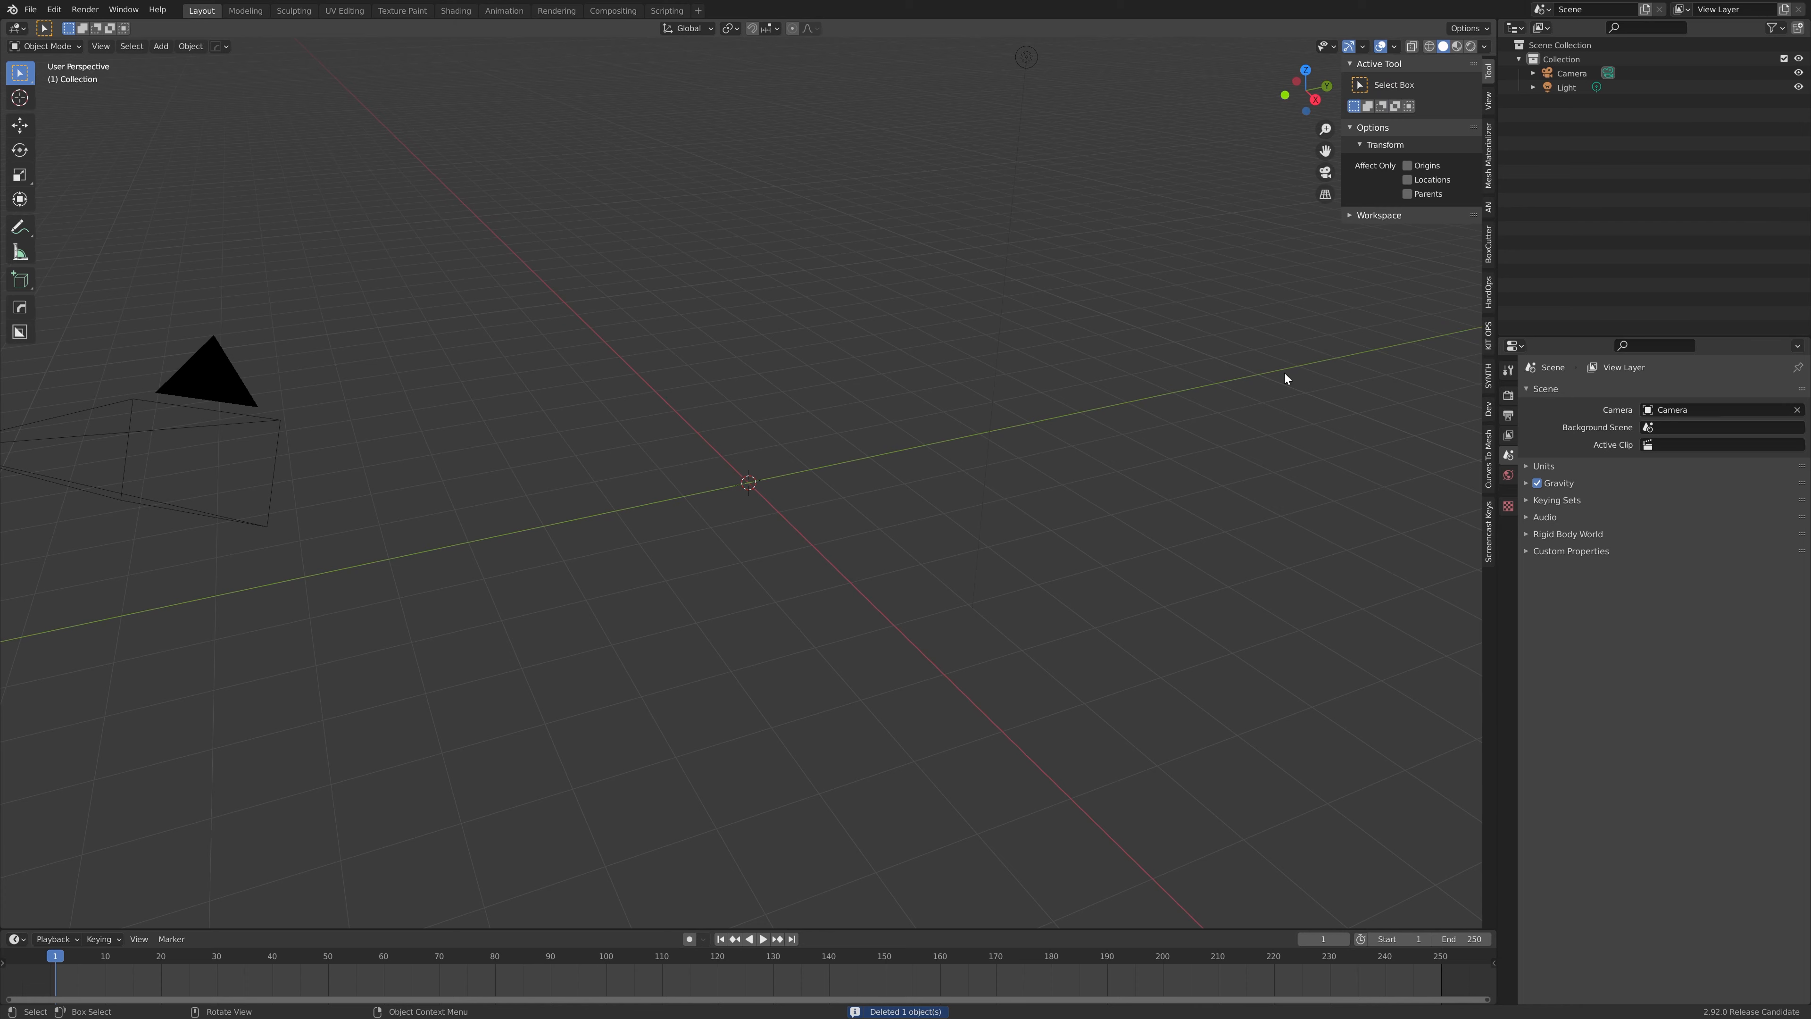
{"action": "left_click", "coordinate": [1486, 487]}
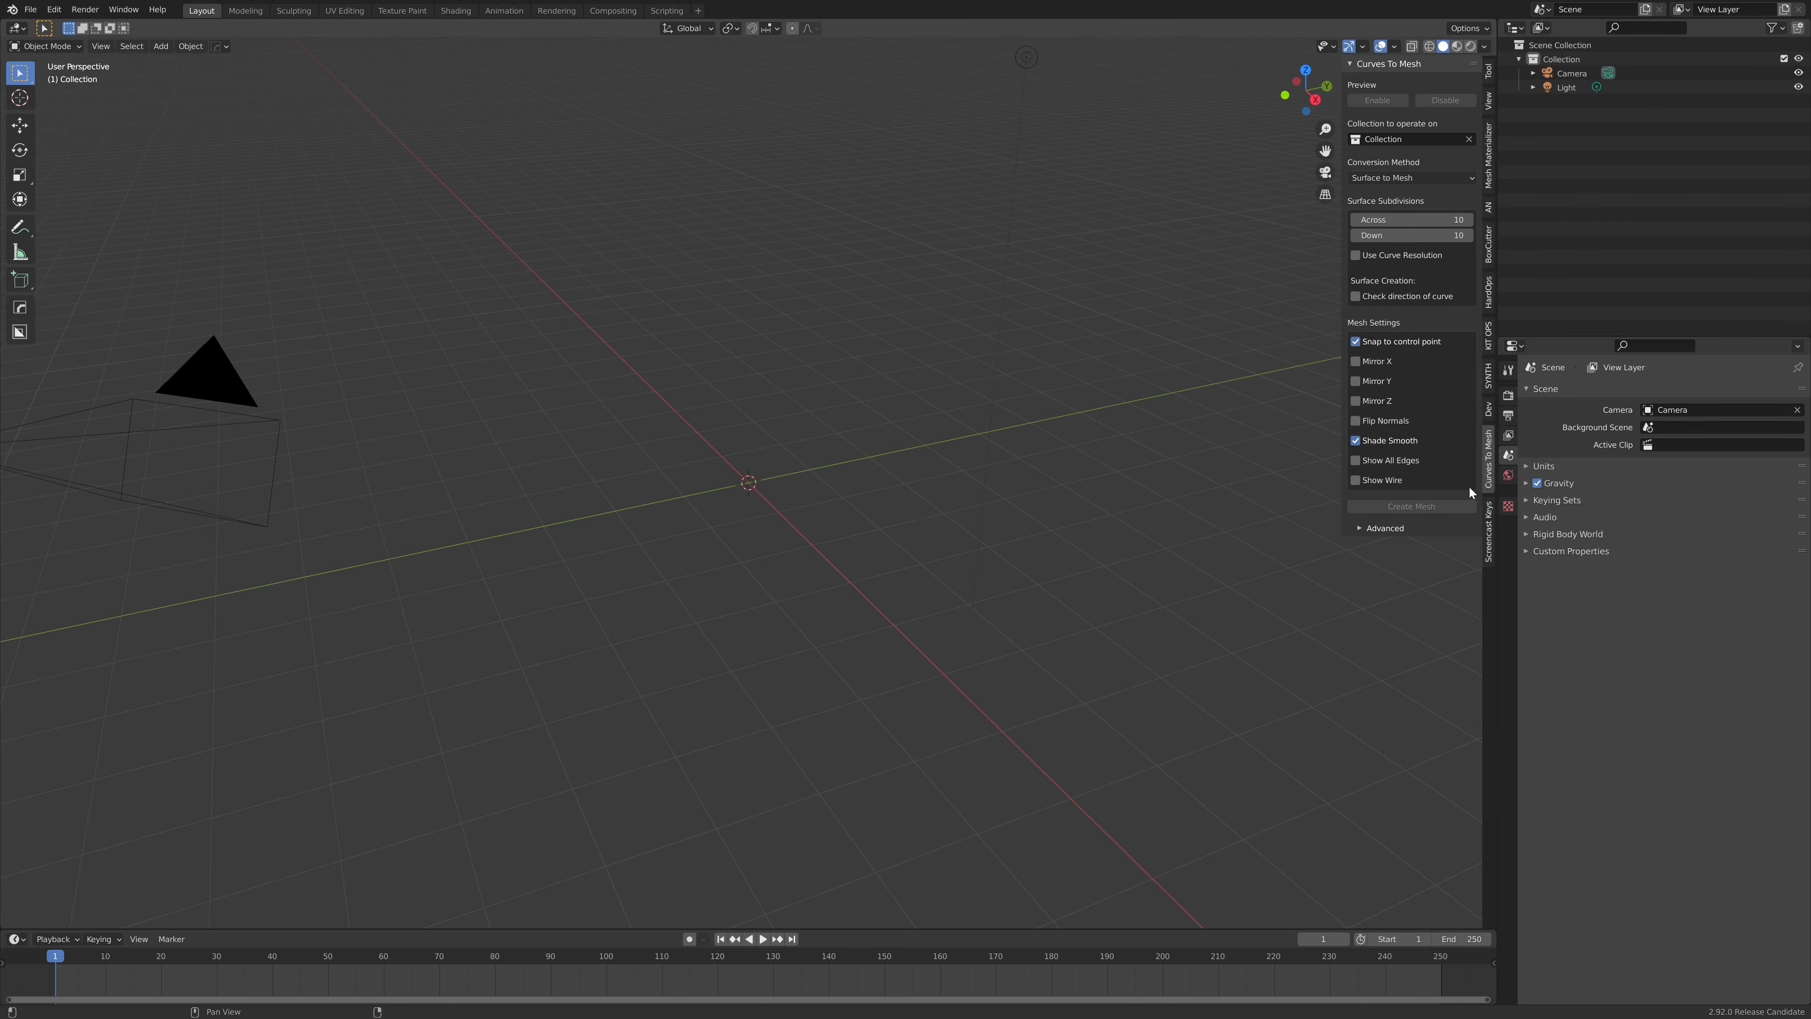
Step: Add a Bezier curve at the world origin
{"action": "middle_click_drag", "start_coordinate": [772, 433], "coordinate": [774, 493]}
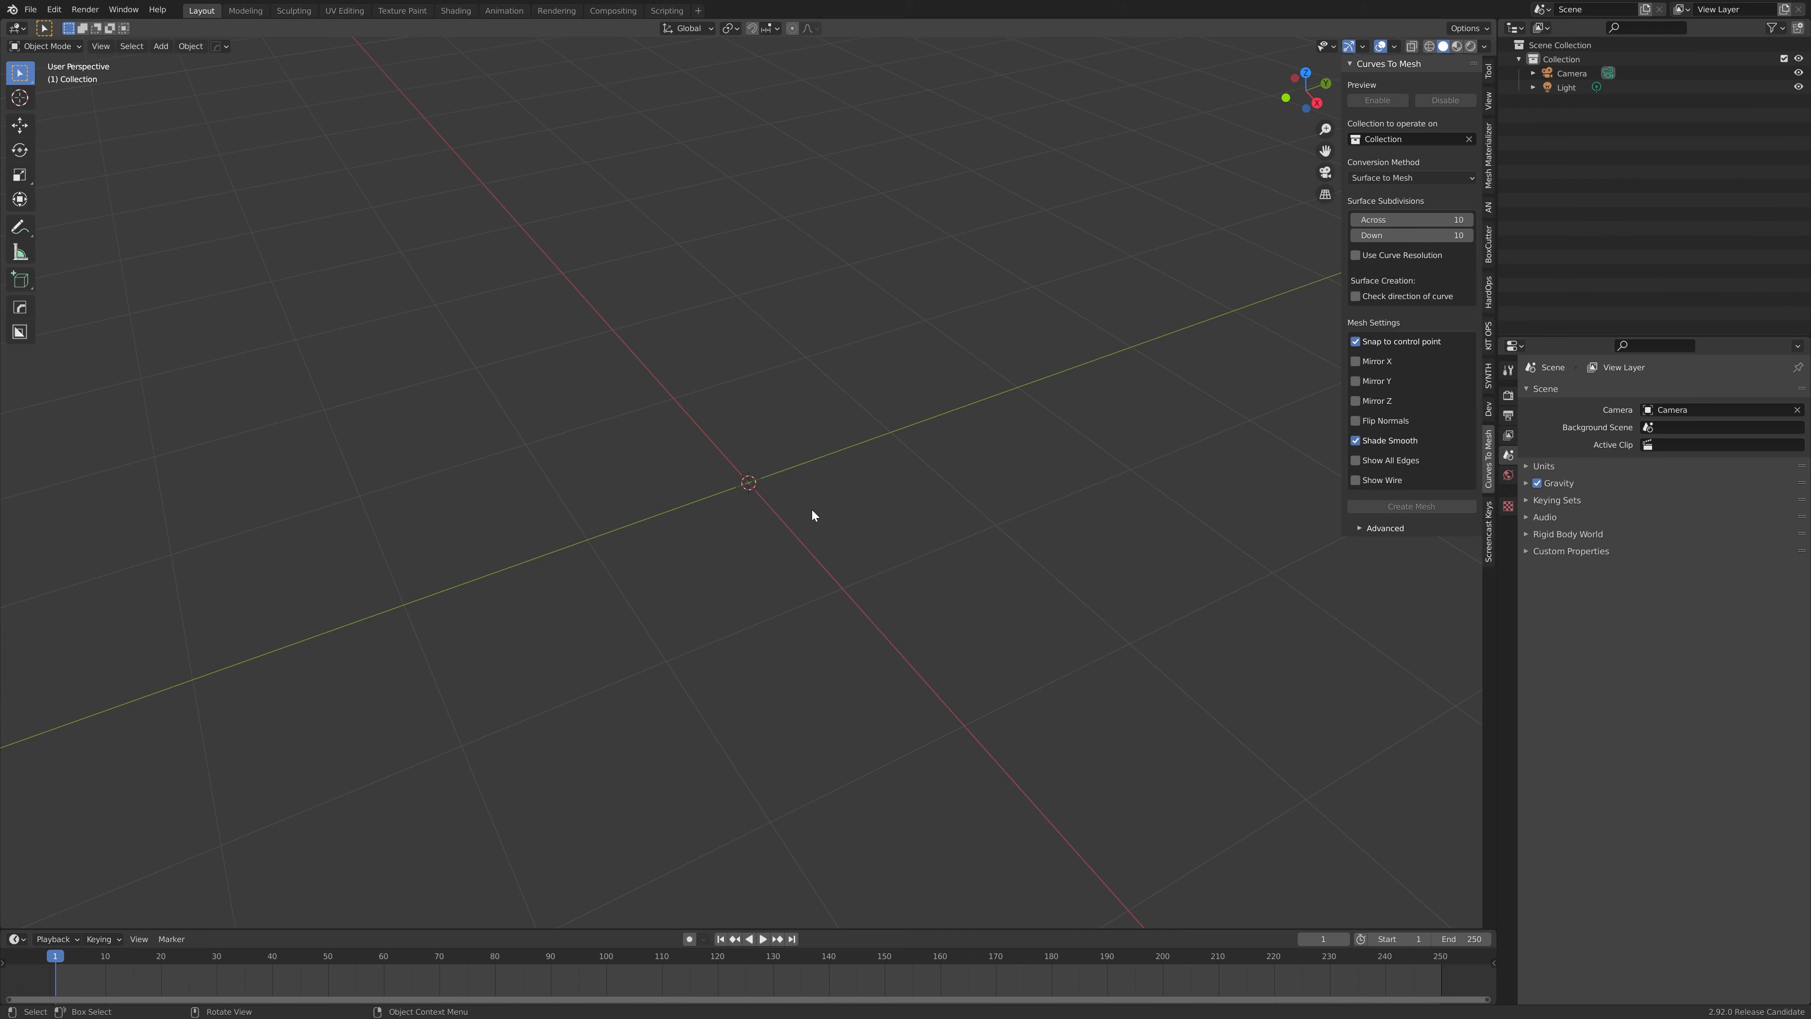
{"action": "middle_click_drag", "start_coordinate": [812, 511], "coordinate": [811, 495]}
{"action": "middle_click_drag", "start_coordinate": [839, 427], "coordinate": [829, 549], "text": "shift"}
{"action": "key", "text": "shift+a"}
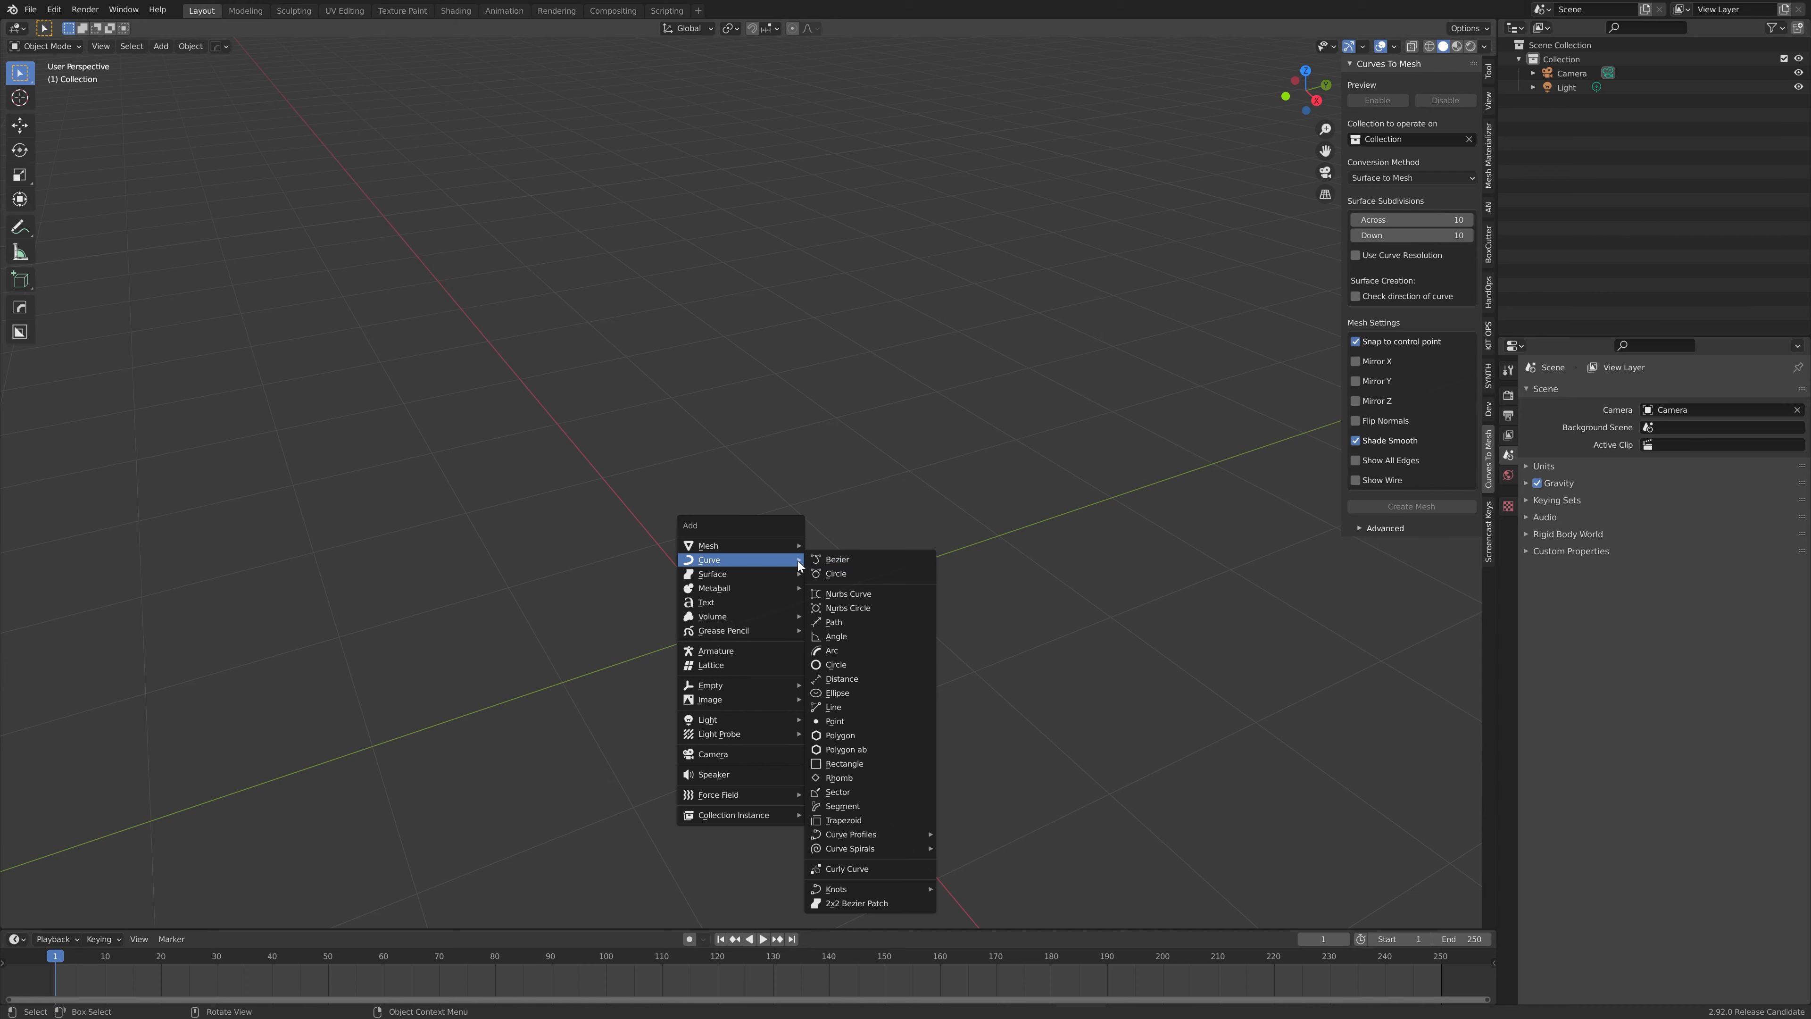
{"action": "left_click", "coordinate": [834, 560]}
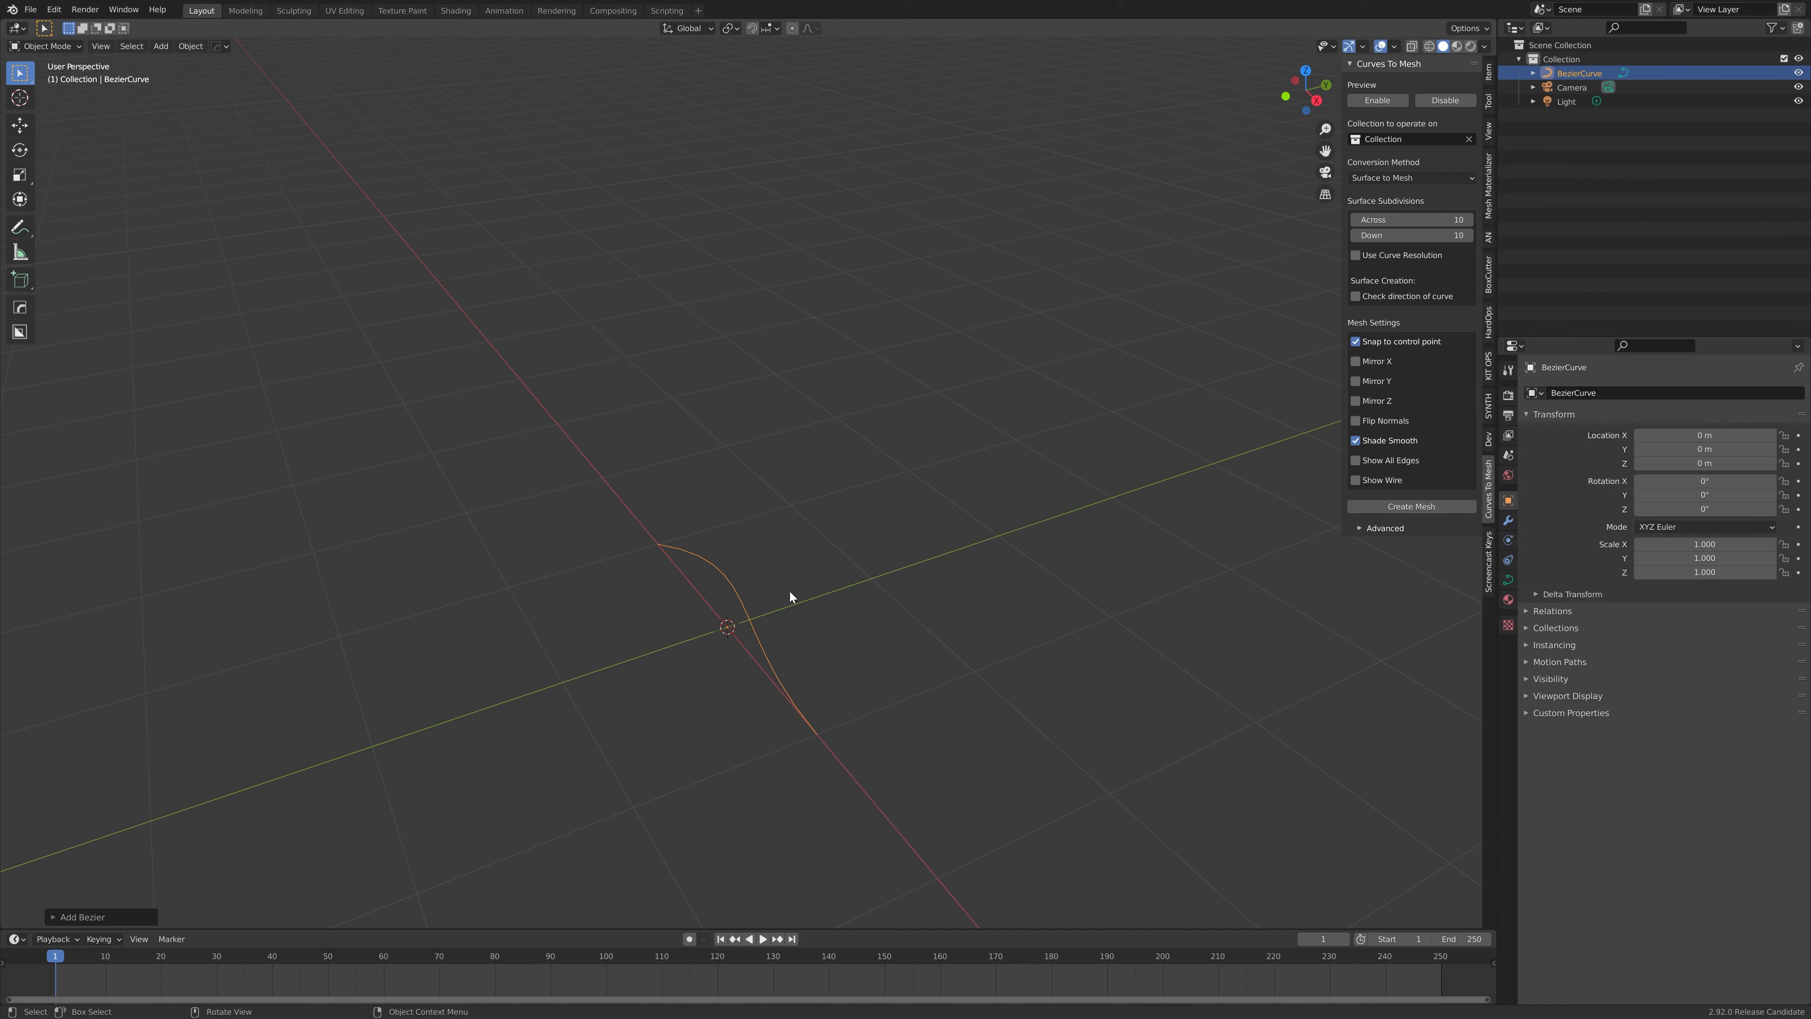
Step: Examine the Bezier curve's two end control points in Edit Mode, selecting each in turn, and return to Object Mode
{"action": "middle_click_drag", "start_coordinate": [790, 590], "coordinate": [916, 609]}
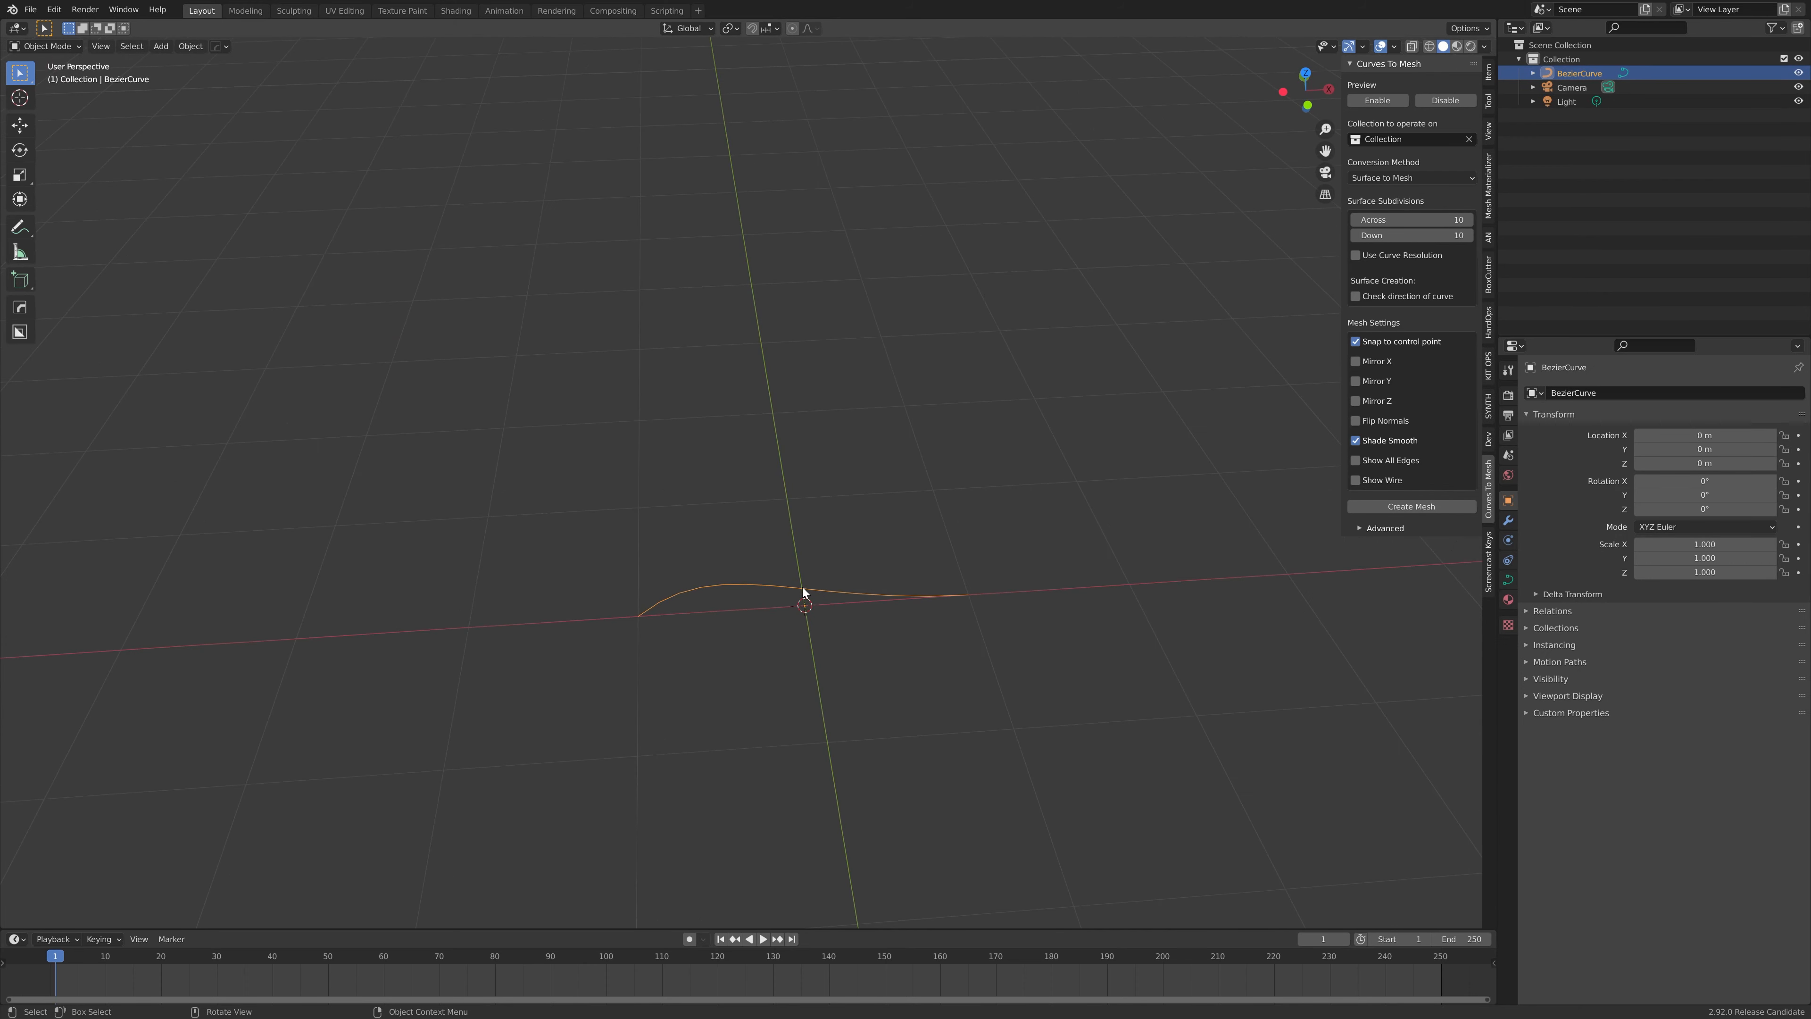
{"action": "key", "text": "Tab"}
{"action": "left_click_drag", "start_coordinate": [623, 568], "coordinate": [666, 618]}
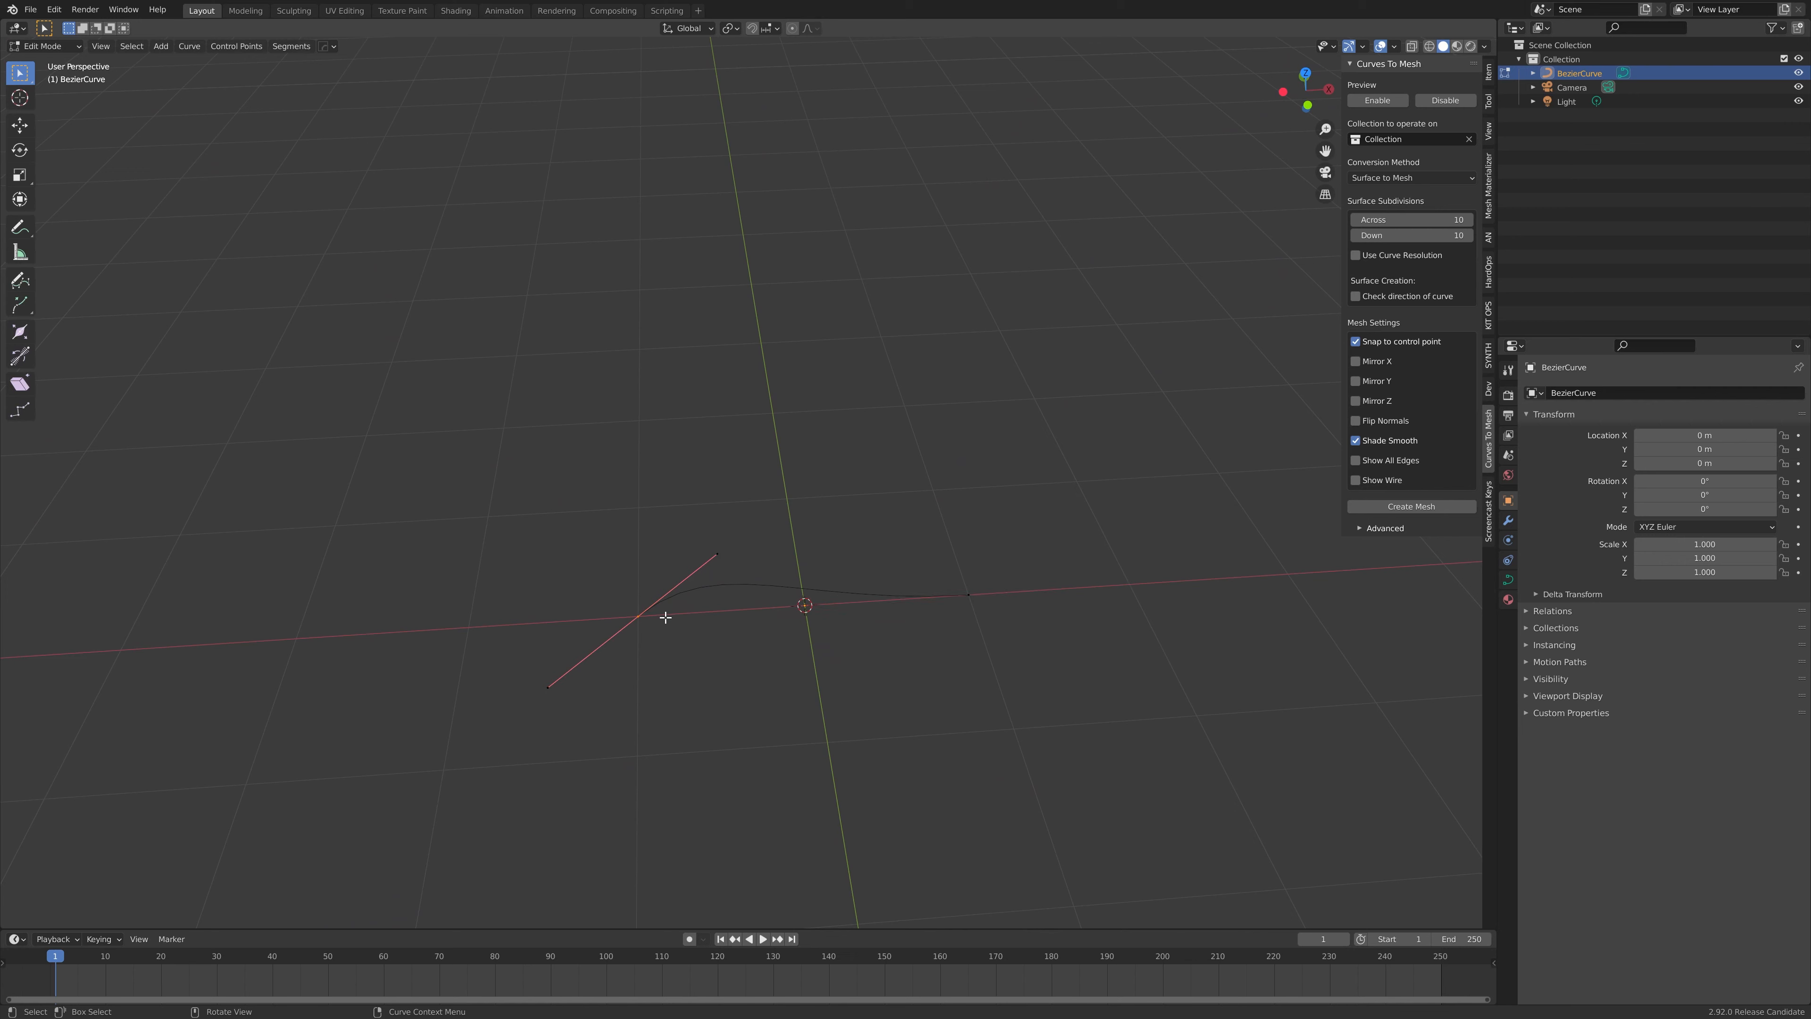
{"action": "left_click_drag", "start_coordinate": [901, 568], "coordinate": [1027, 632]}
{"action": "left_click_drag", "start_coordinate": [1017, 525], "coordinate": [959, 623]}
{"action": "left_click_drag", "start_coordinate": [601, 575], "coordinate": [691, 655]}
{"action": "left_click_drag", "start_coordinate": [996, 566], "coordinate": [958, 625]}
{"action": "middle_click_drag", "start_coordinate": [963, 629], "coordinate": [1027, 651]}
{"action": "left_click_drag", "start_coordinate": [646, 618], "coordinate": [703, 647]}
{"action": "middle_click_drag", "start_coordinate": [994, 635], "coordinate": [856, 734]}
{"action": "key", "text": "Tab"}
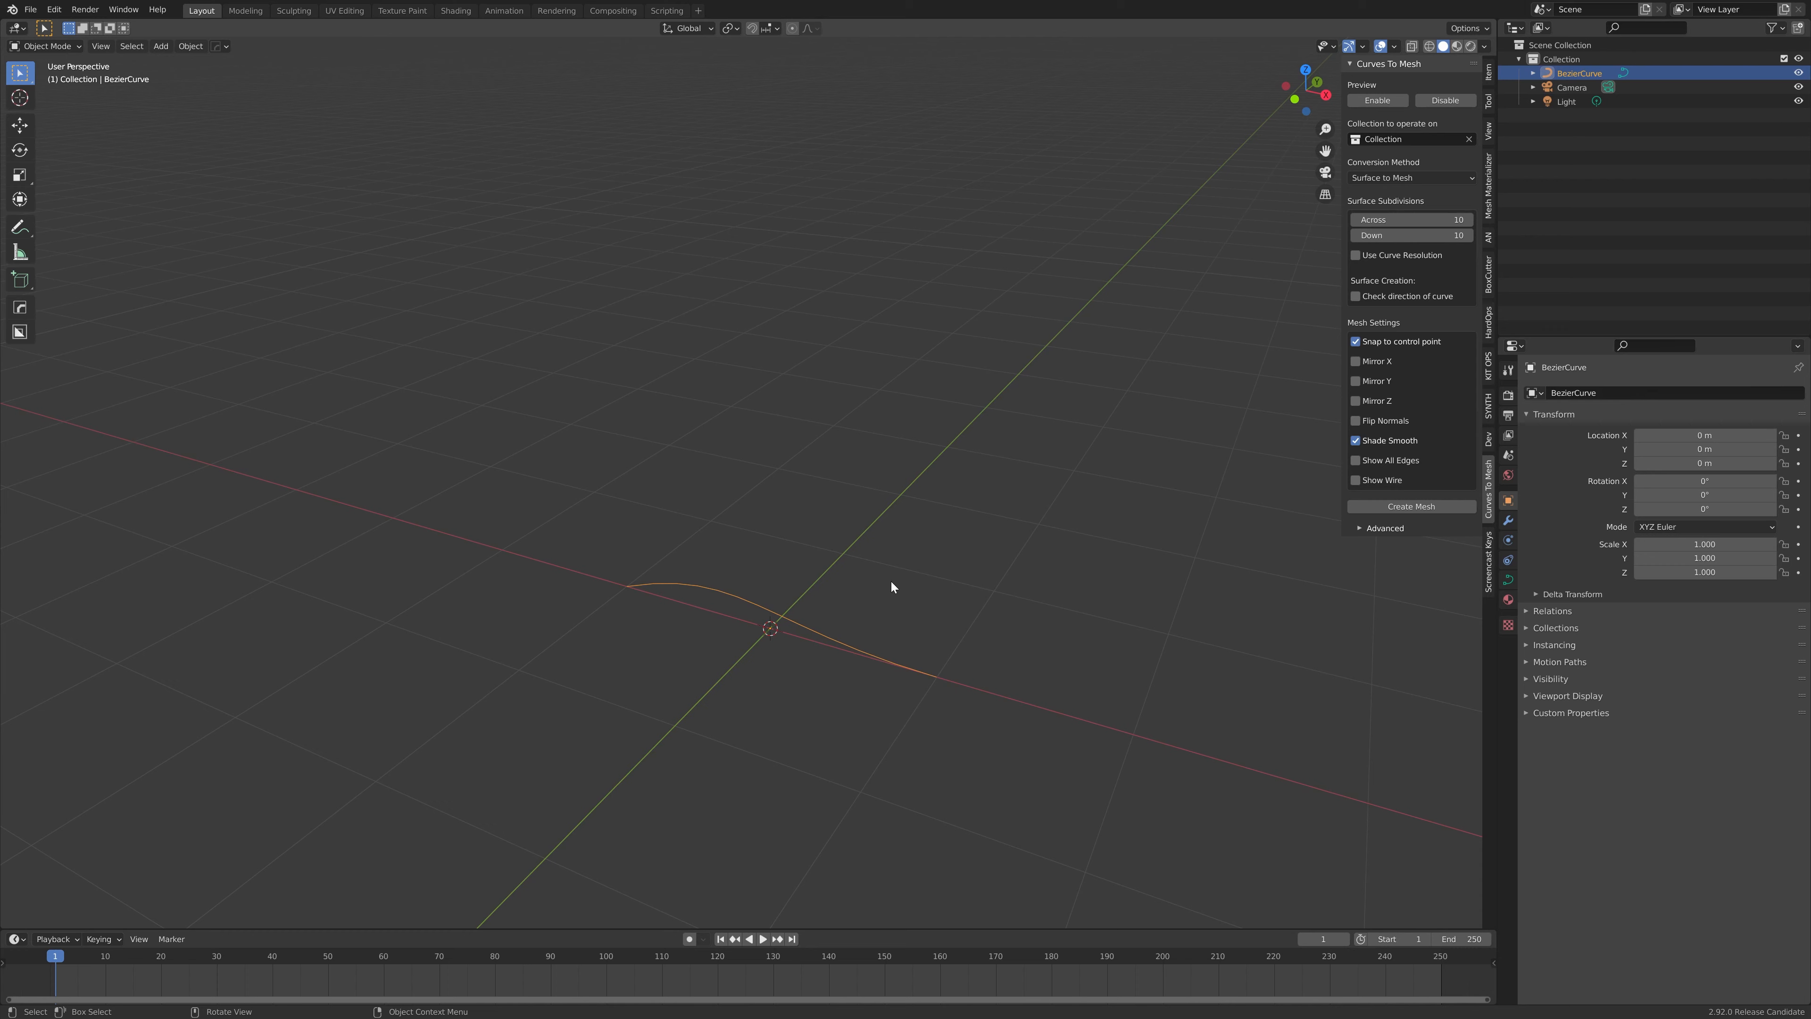
Step: Try rotating the Bezier curve 90° without an axis constraint, and undo the rotation
{"action": "key", "text": "g"}
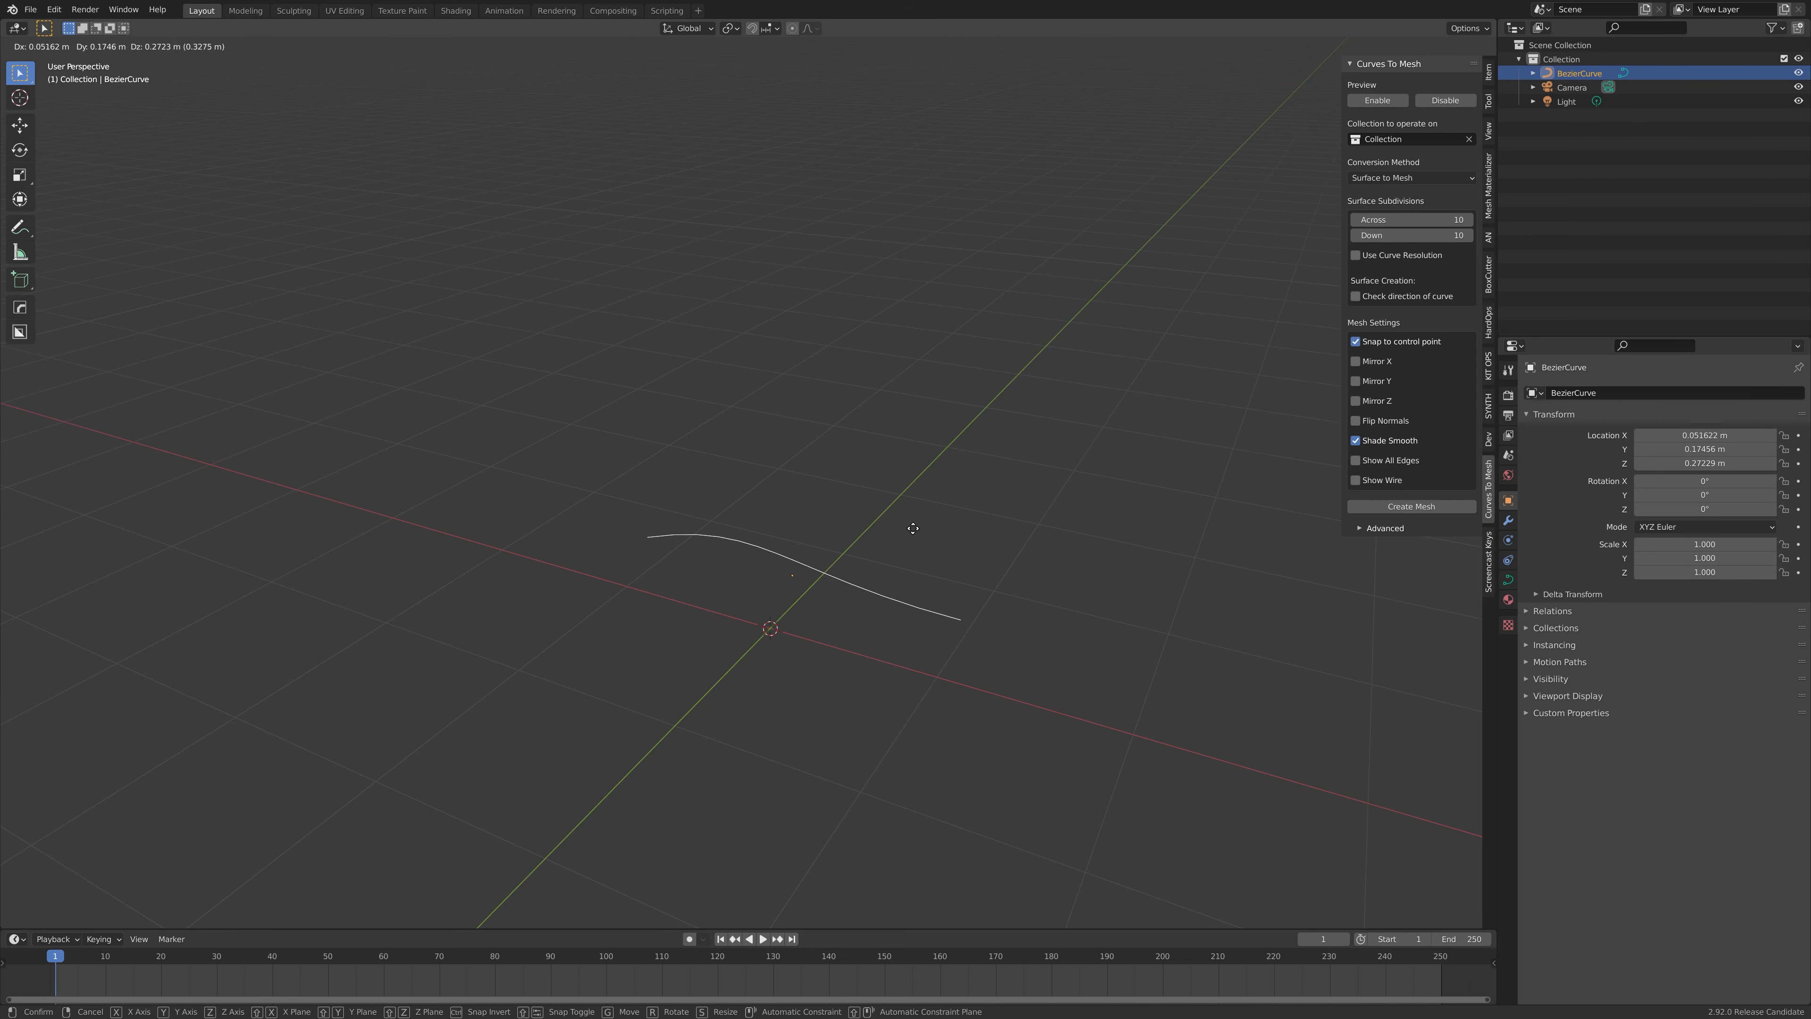
{"action": "right_click", "coordinate": [910, 569]}
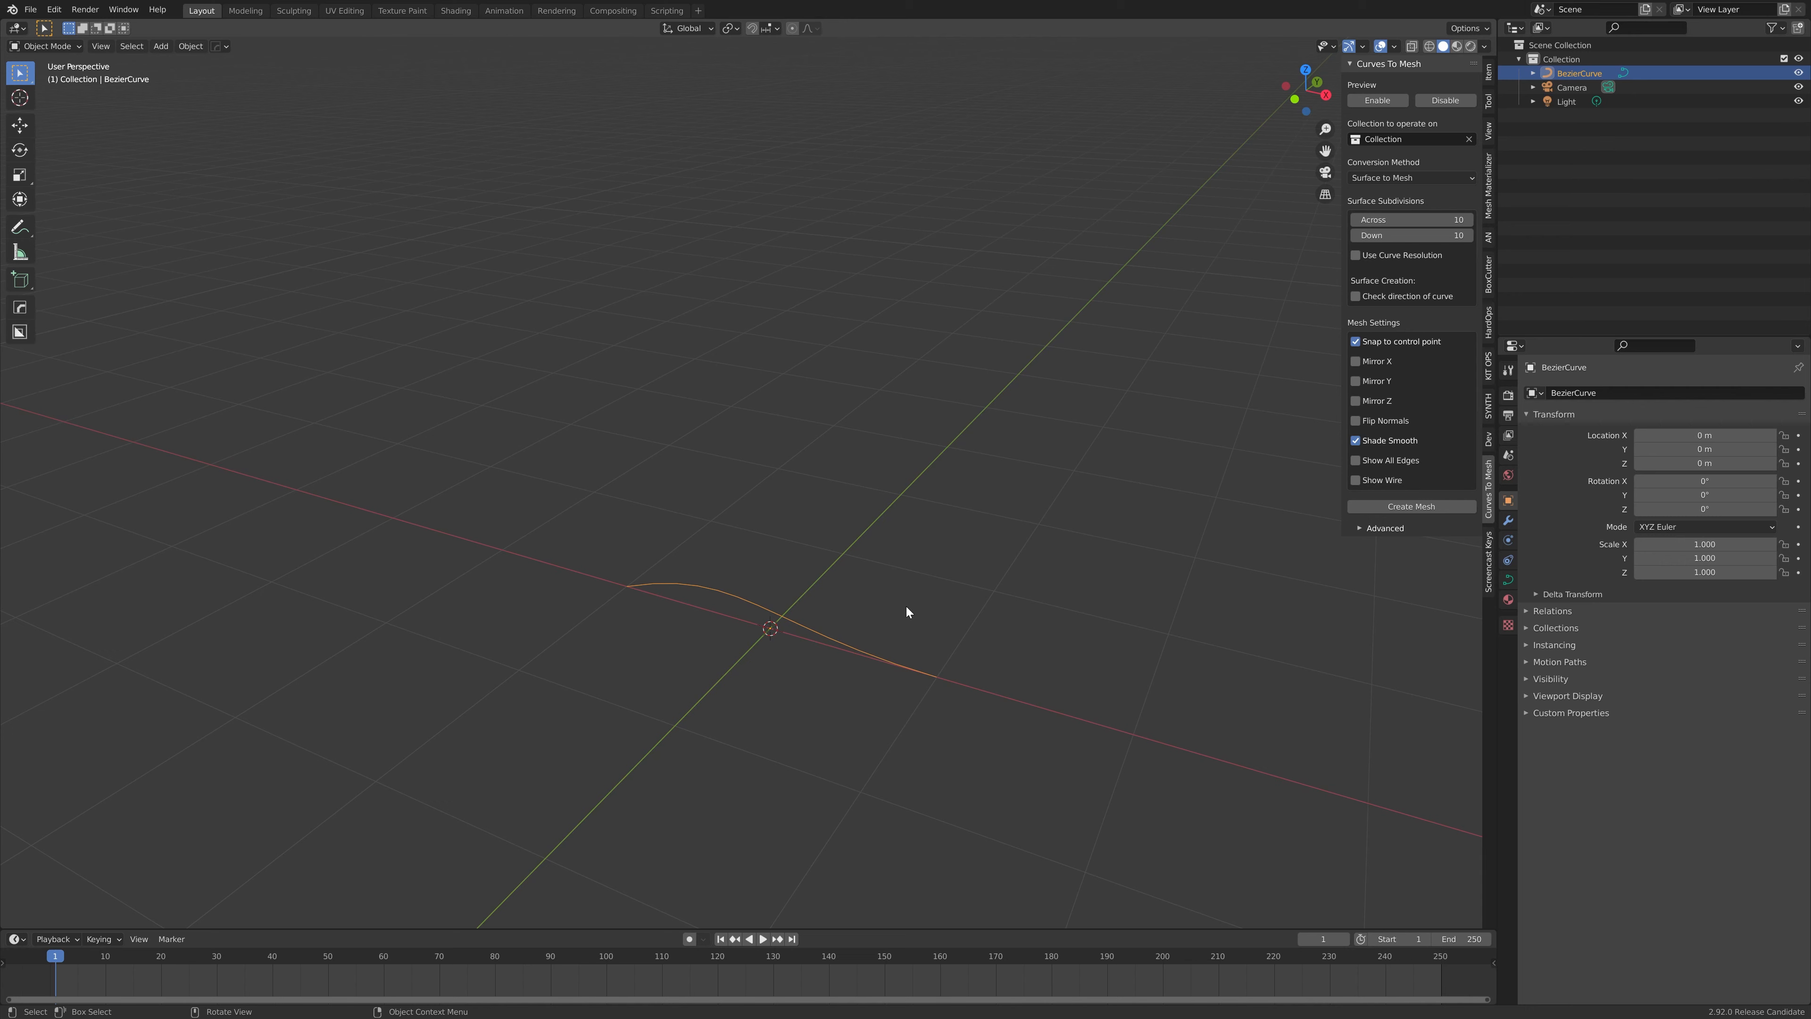
{"action": "key", "text": "g"}
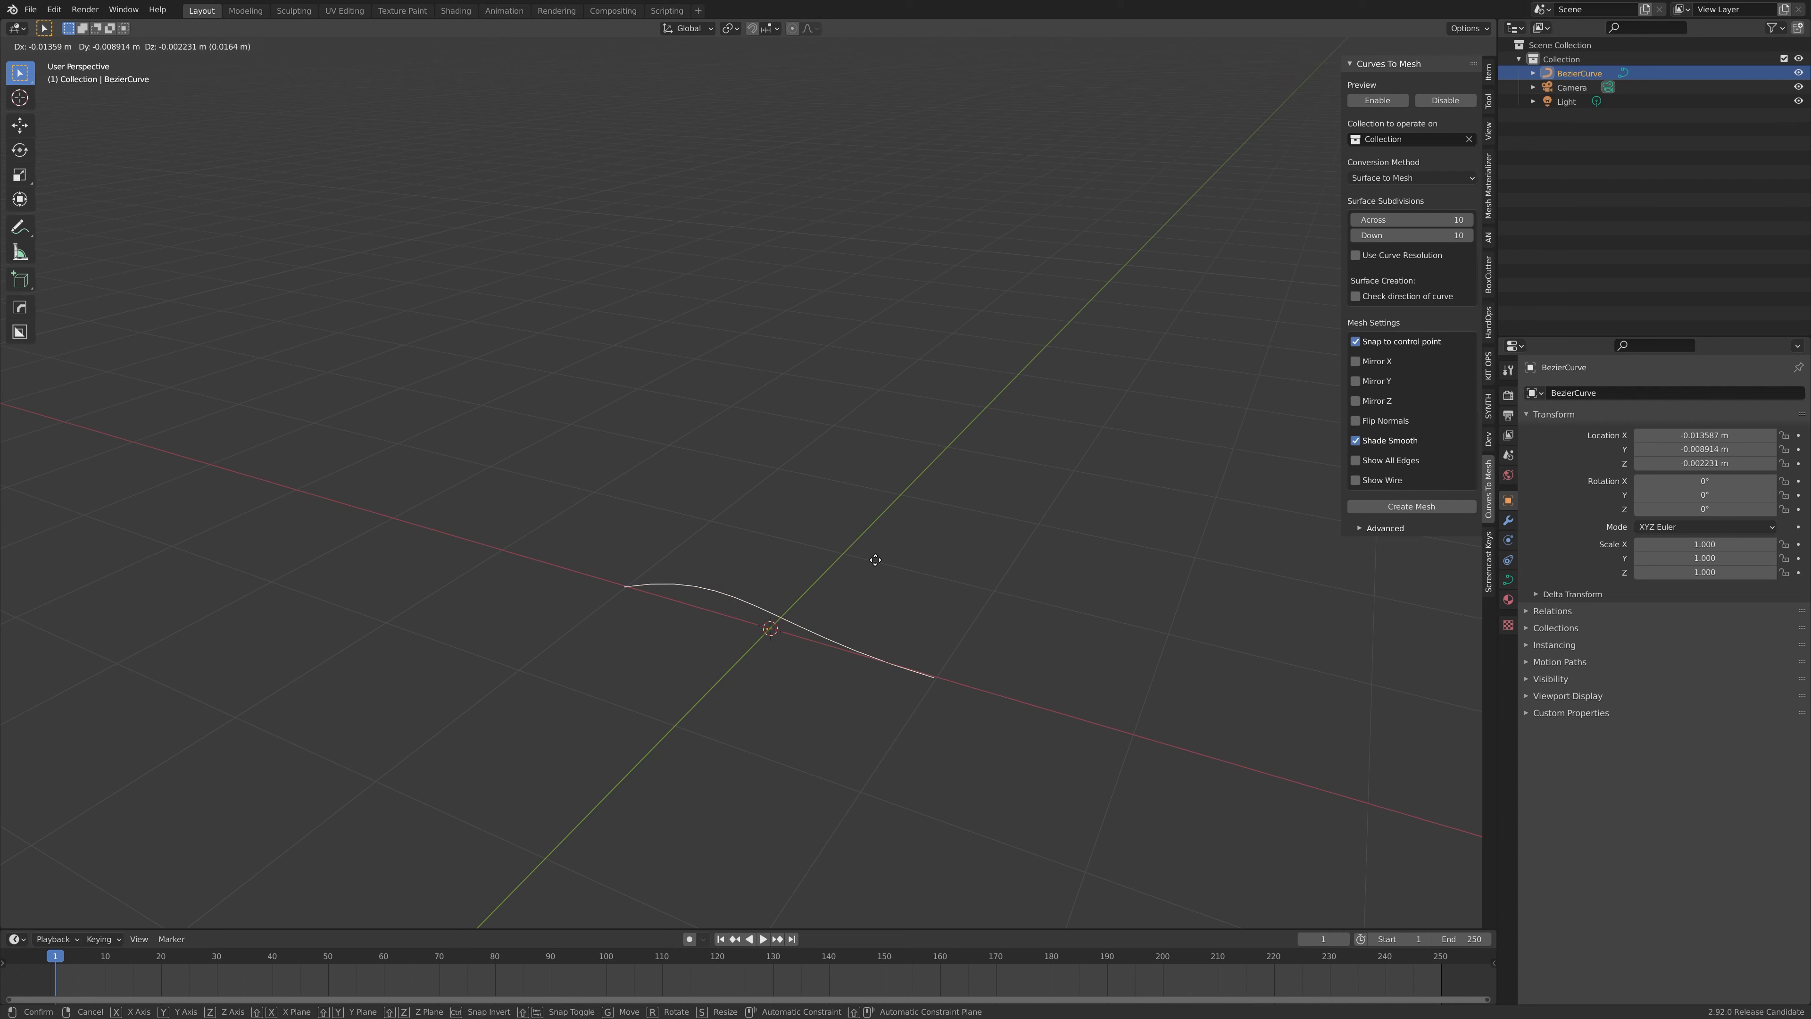
{"action": "type", "text": "r"}
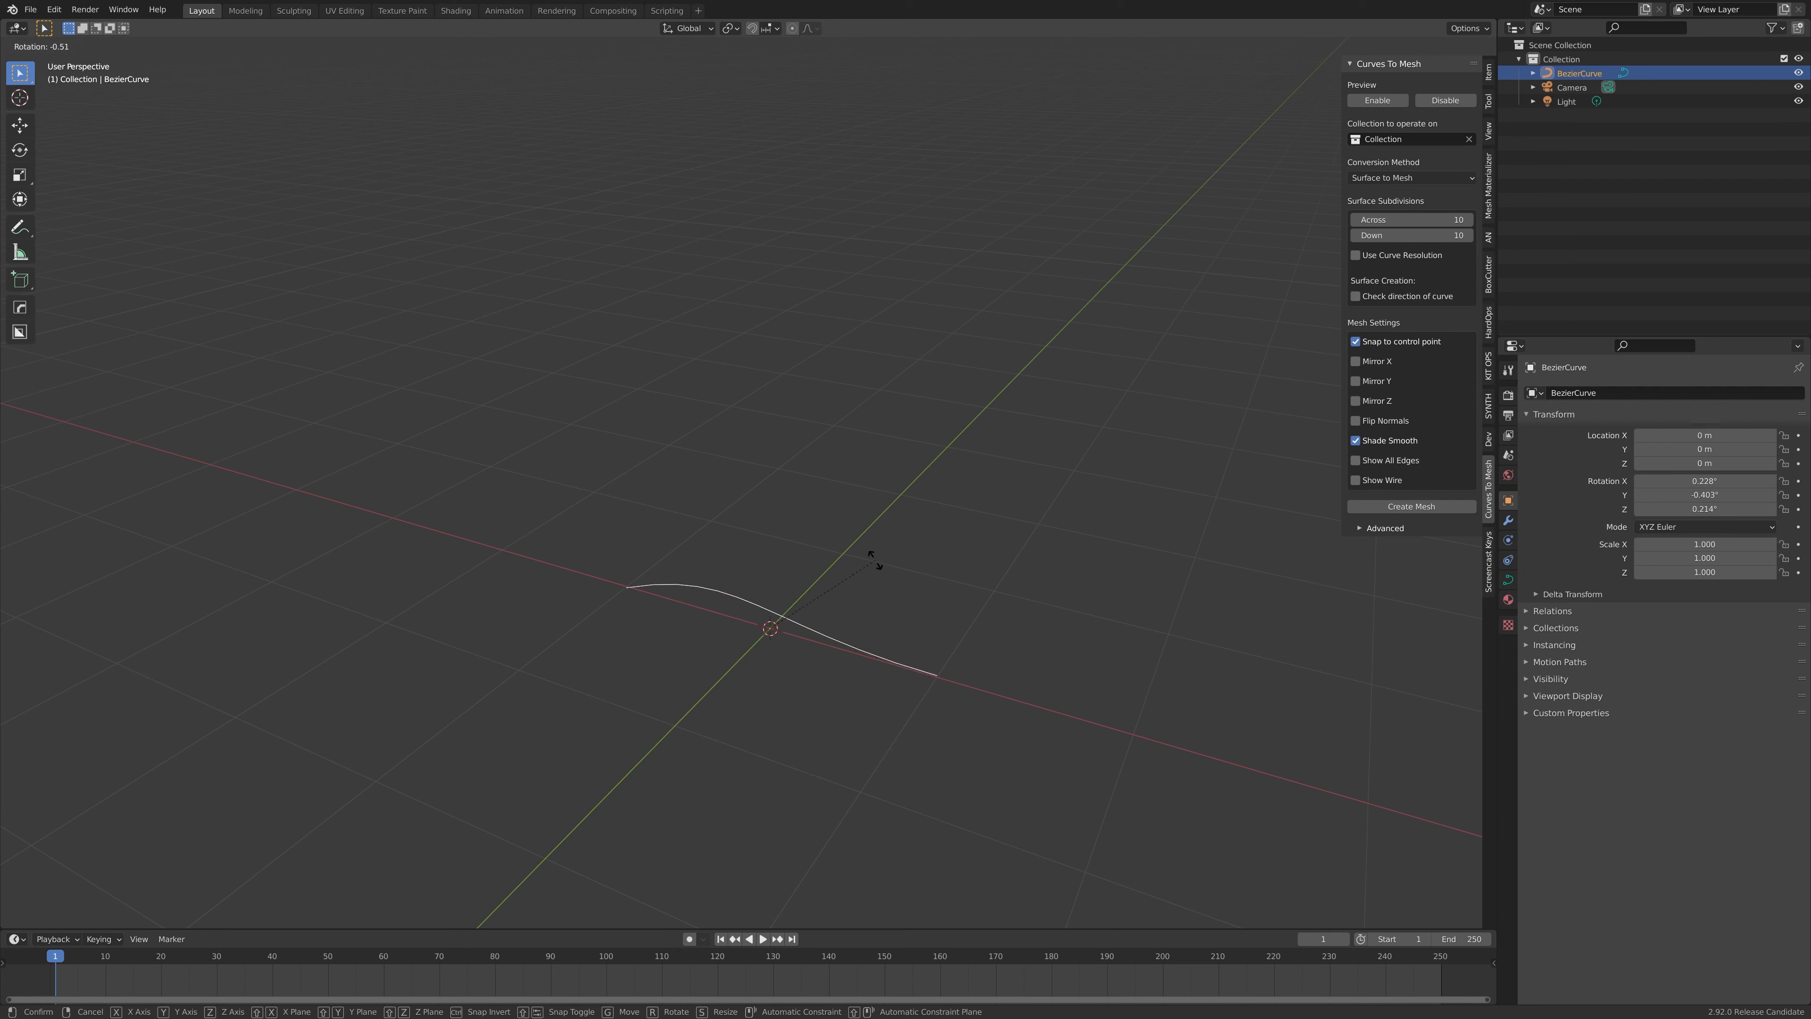
{"action": "type", "text": "90"}
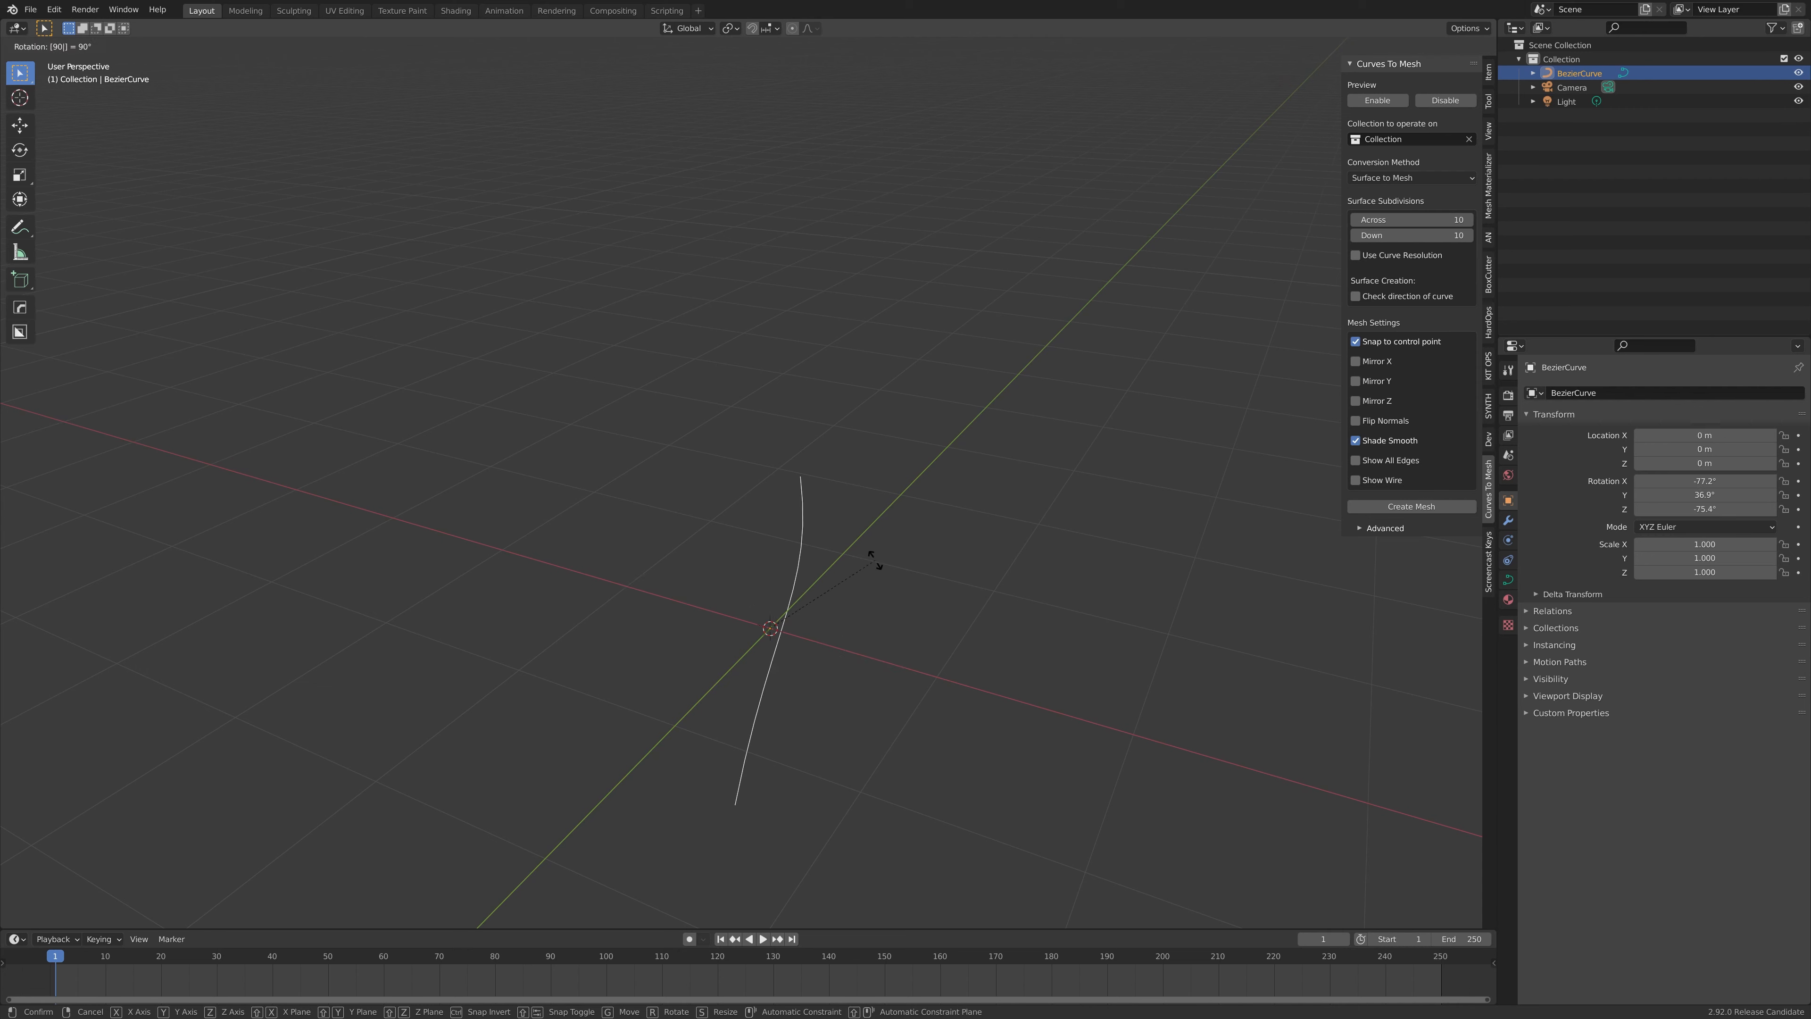
{"action": "key", "text": "Return"}
{"action": "middle_click_drag", "start_coordinate": [876, 561], "coordinate": [782, 636]}
{"action": "key", "text": "ctrl+z"}
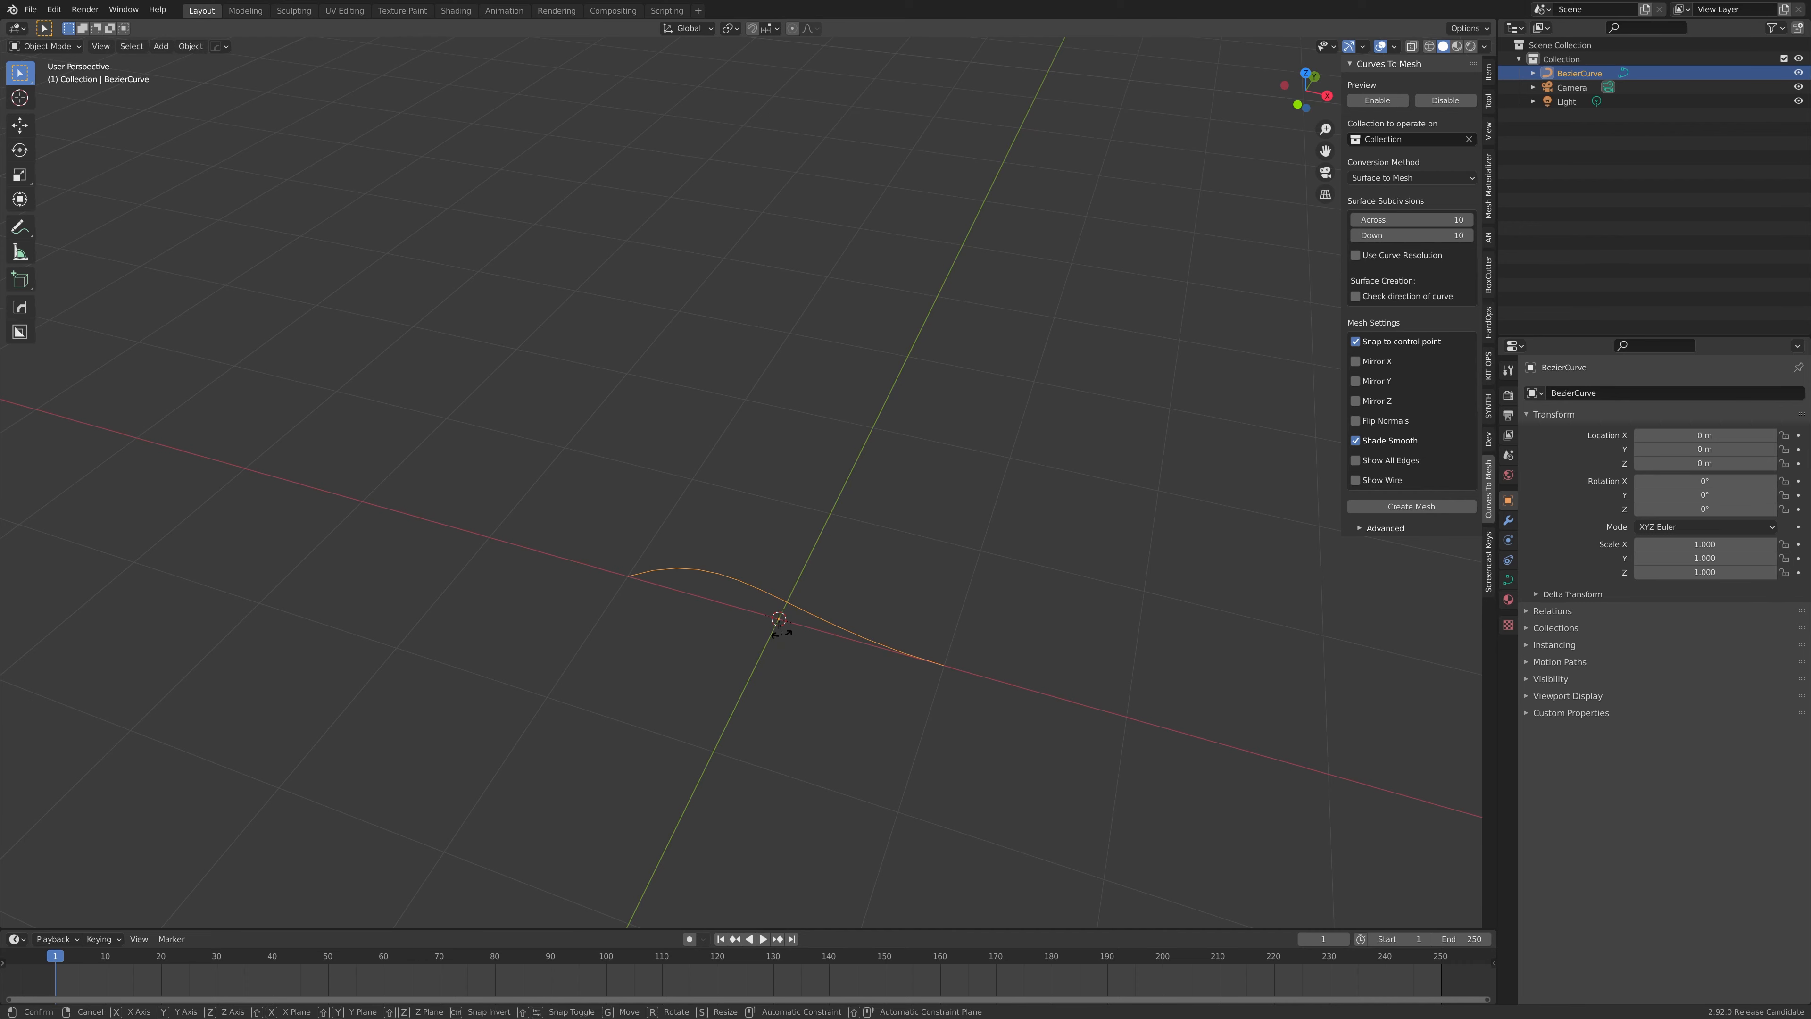
Step: Rotate the Bezier curve 90° about the global Y axis so it stands upright
{"action": "key", "text": "r"}
{"action": "type", "text": "y"}
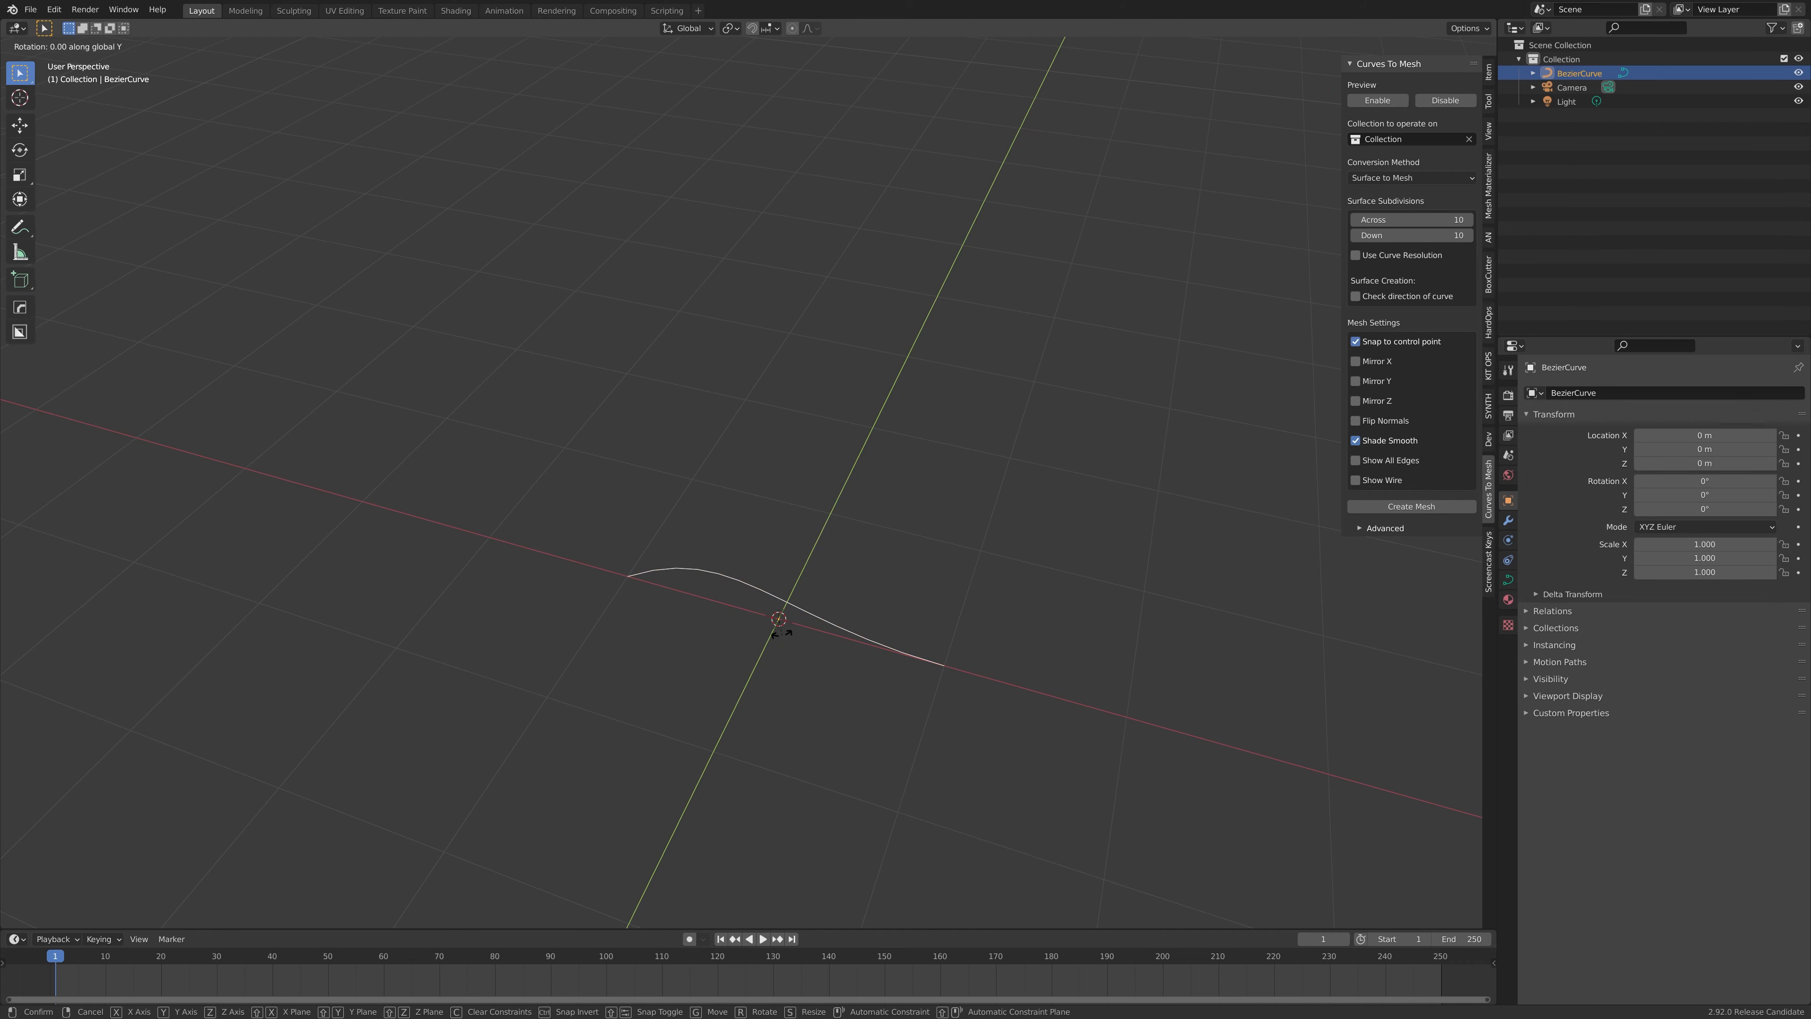
{"action": "type", "text": "90"}
{"action": "key", "text": "Return"}
Step: Move the upright Bezier curve along Z to about 0.97 m so its lower end sits at the world origin
{"action": "middle_click_drag", "start_coordinate": [782, 636], "coordinate": [723, 551]}
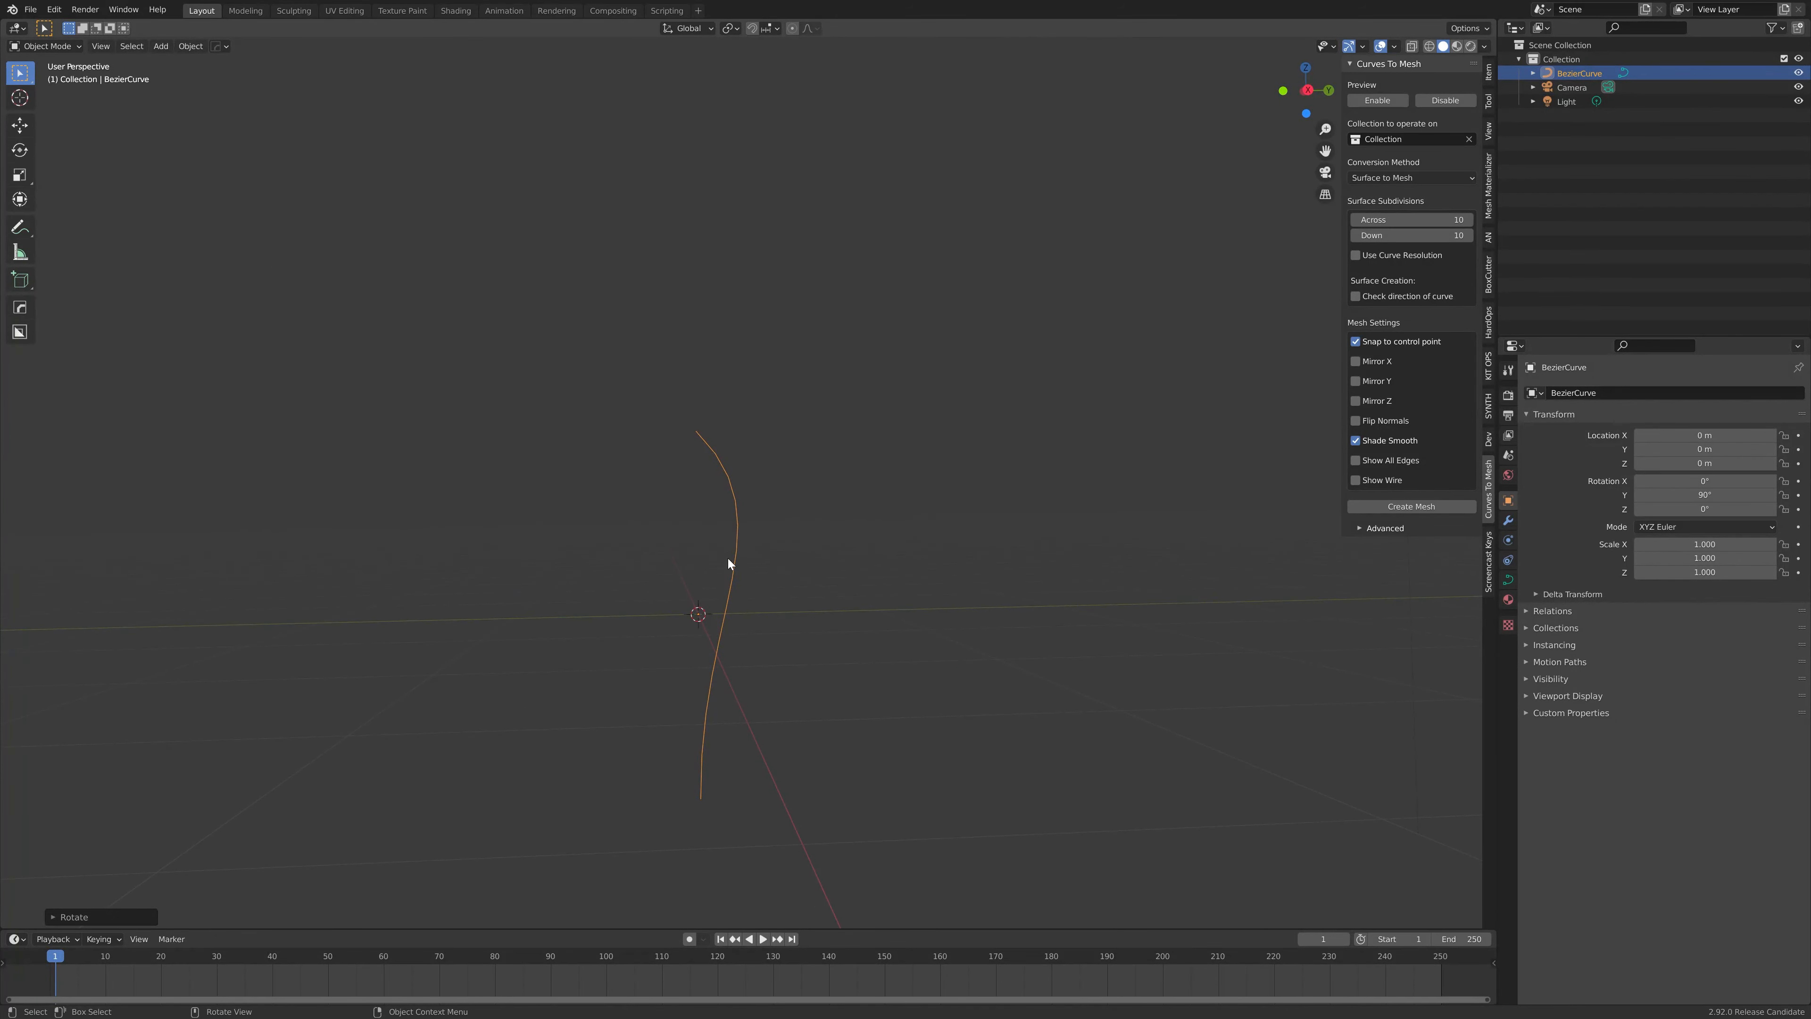
{"action": "key", "text": "g"}
{"action": "key", "text": "z"}
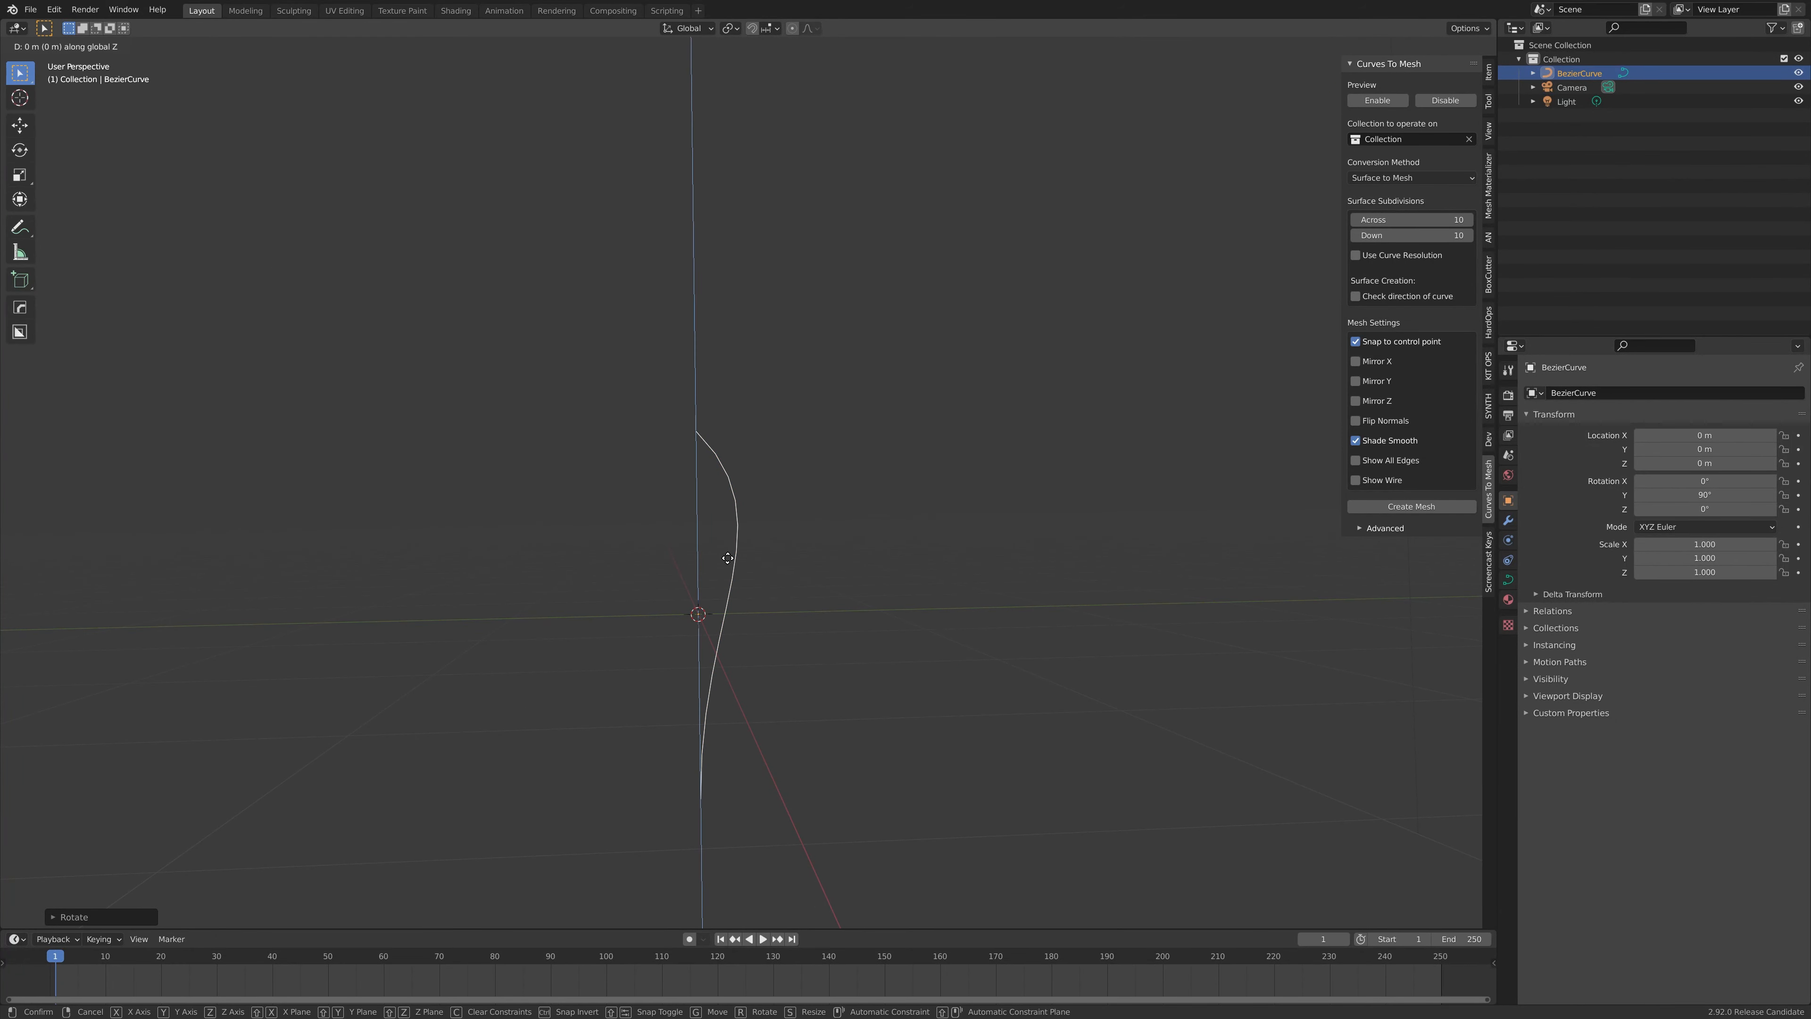
{"action": "left_click", "coordinate": [809, 370]}
{"action": "middle_click_drag", "start_coordinate": [811, 373], "coordinate": [904, 563]}
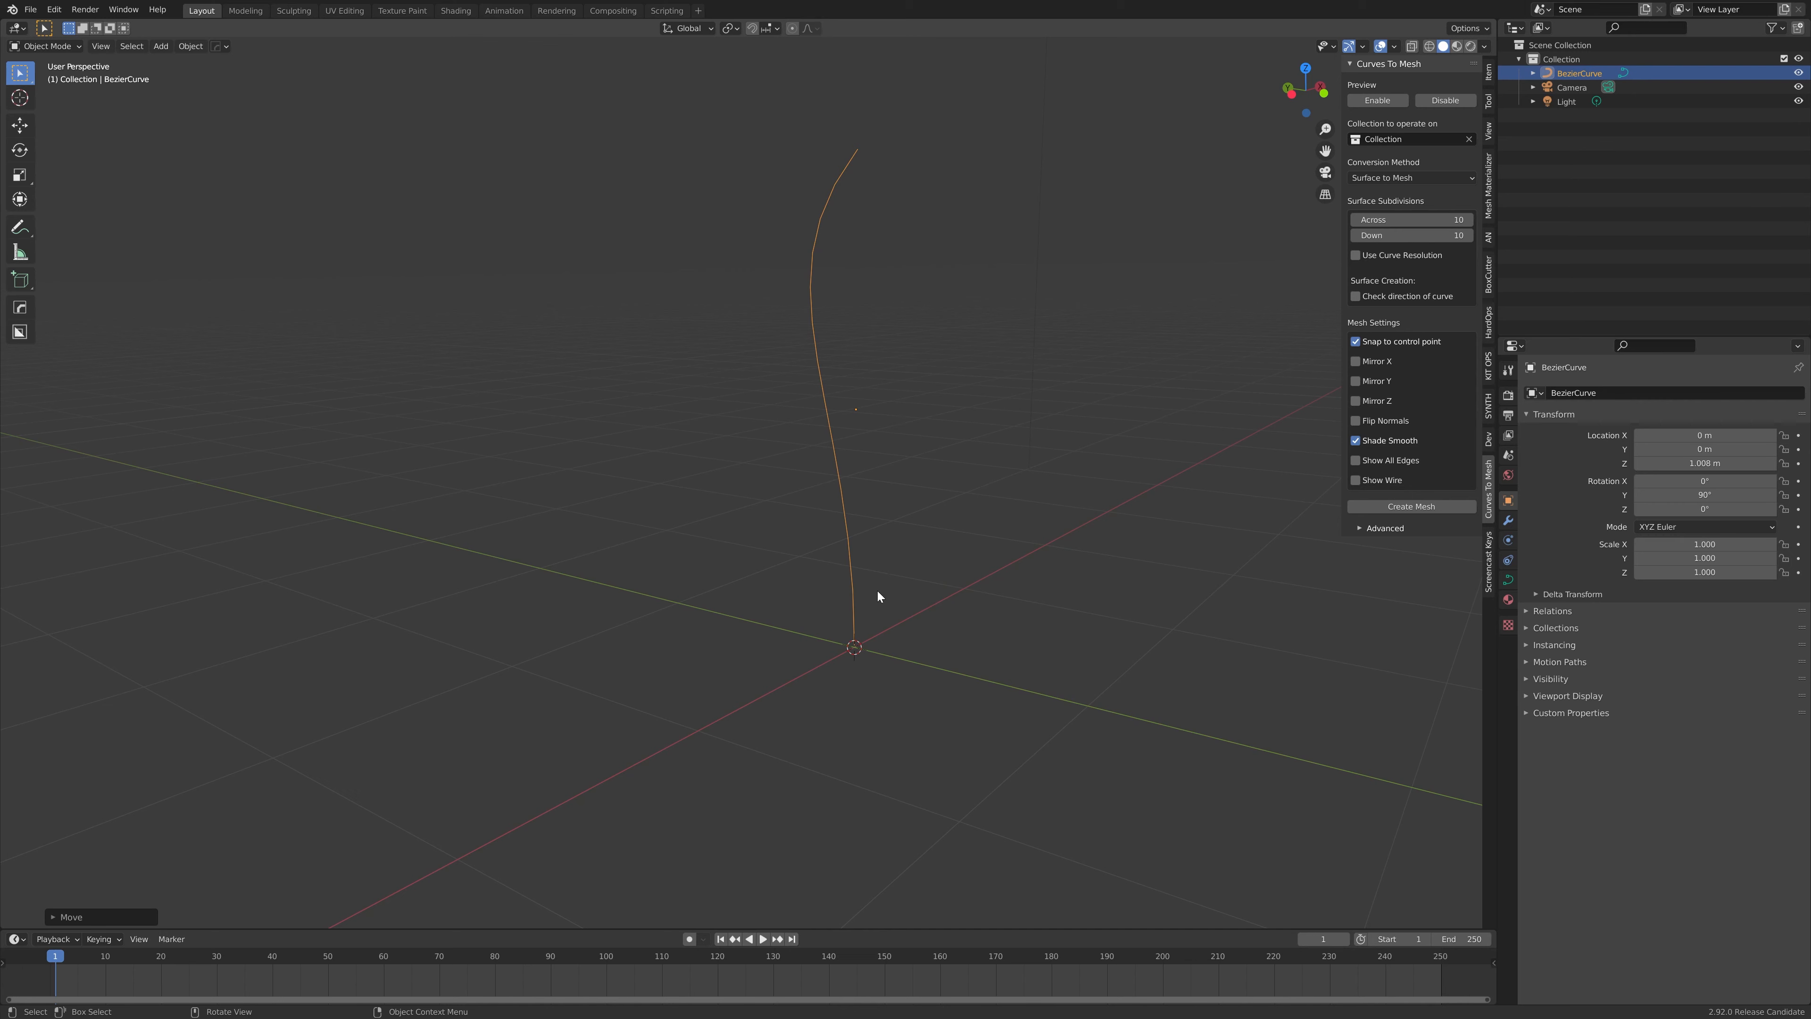
{"action": "key", "text": "g"}
{"action": "key", "text": "z"}
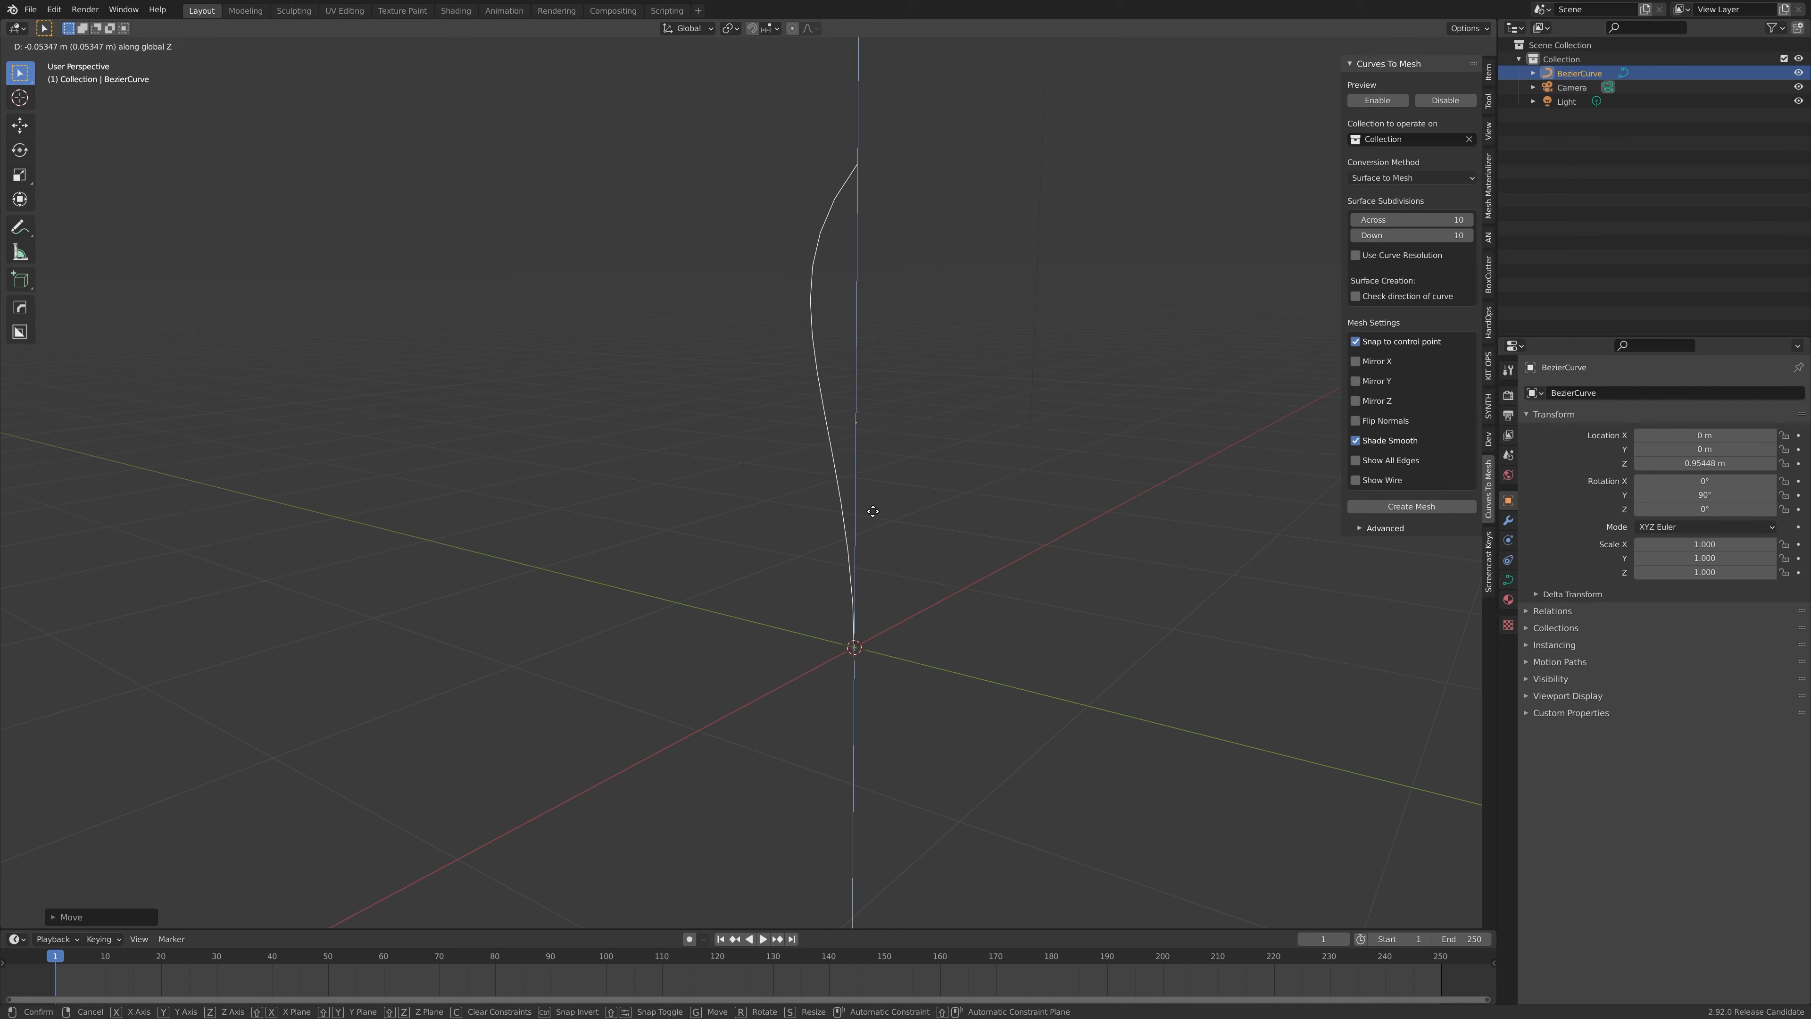
{"action": "left_click", "coordinate": [872, 508]}
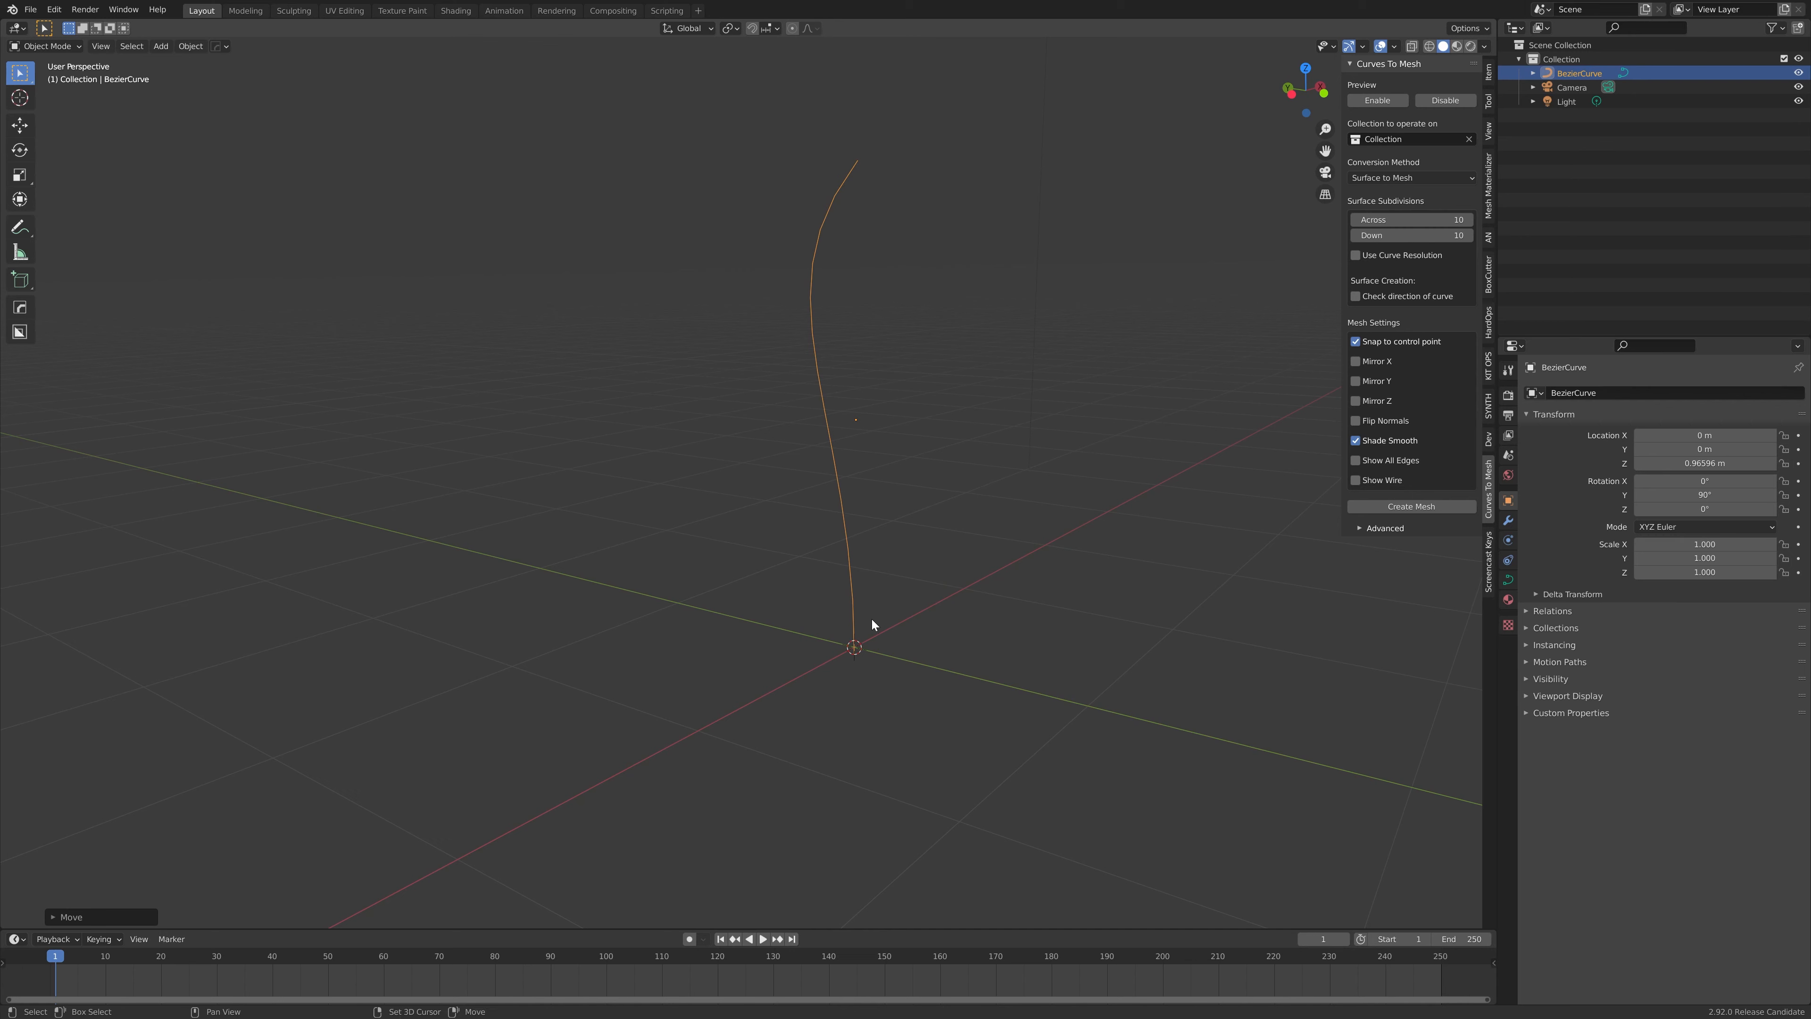
Step: Bring up the available curve primitives for adding, including the Curve Spirals types
{"action": "key", "text": "shift+a"}
{"action": "mouse_move", "coordinate": [908, 487]}
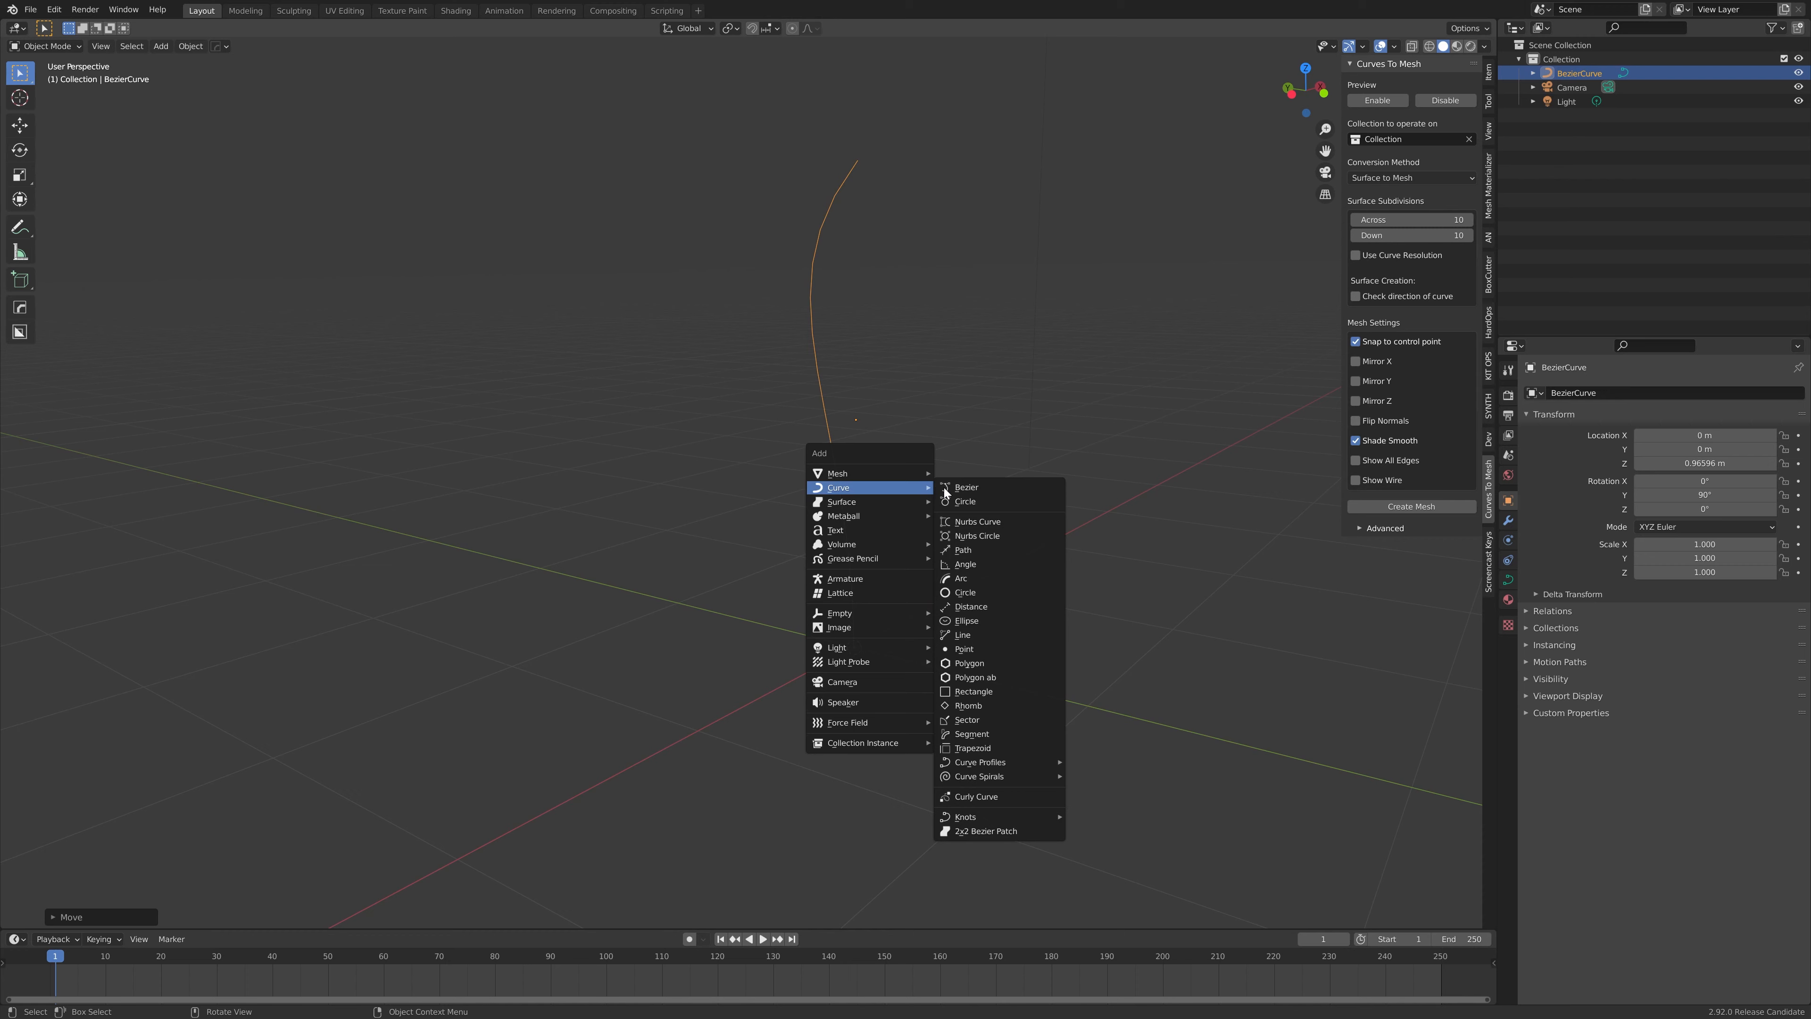
{"action": "mouse_move", "coordinate": [985, 777]}
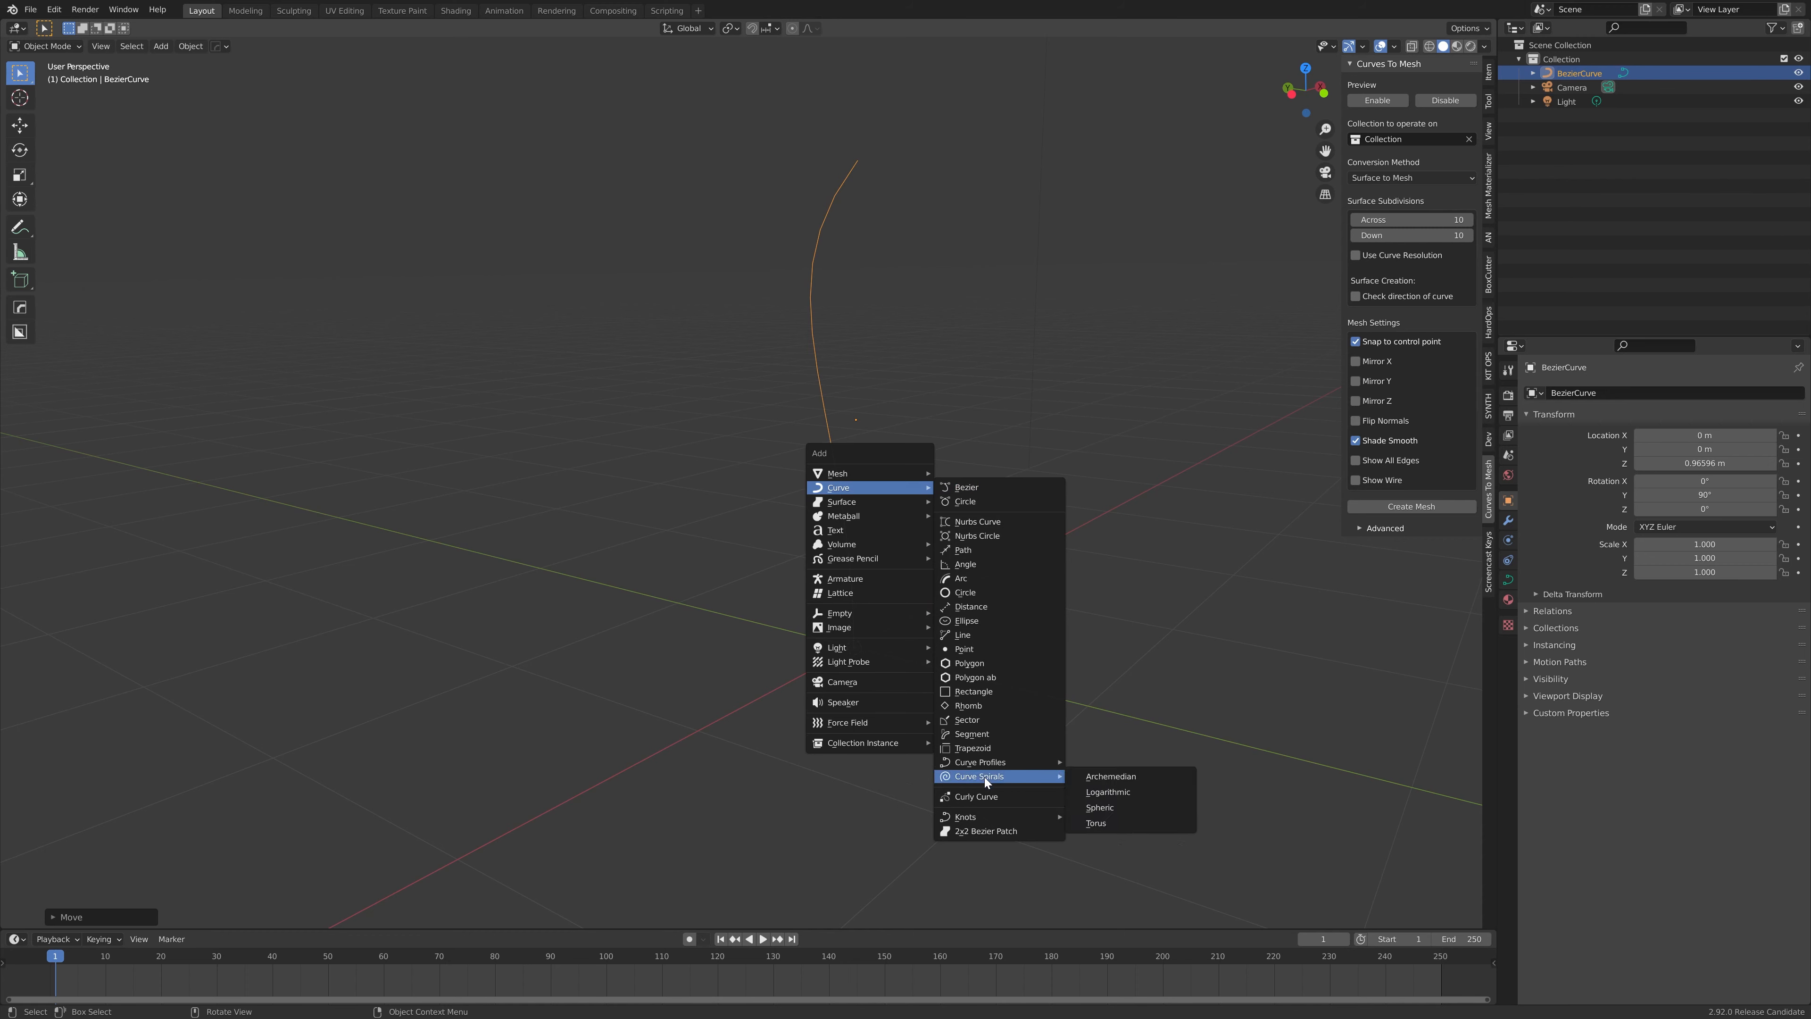
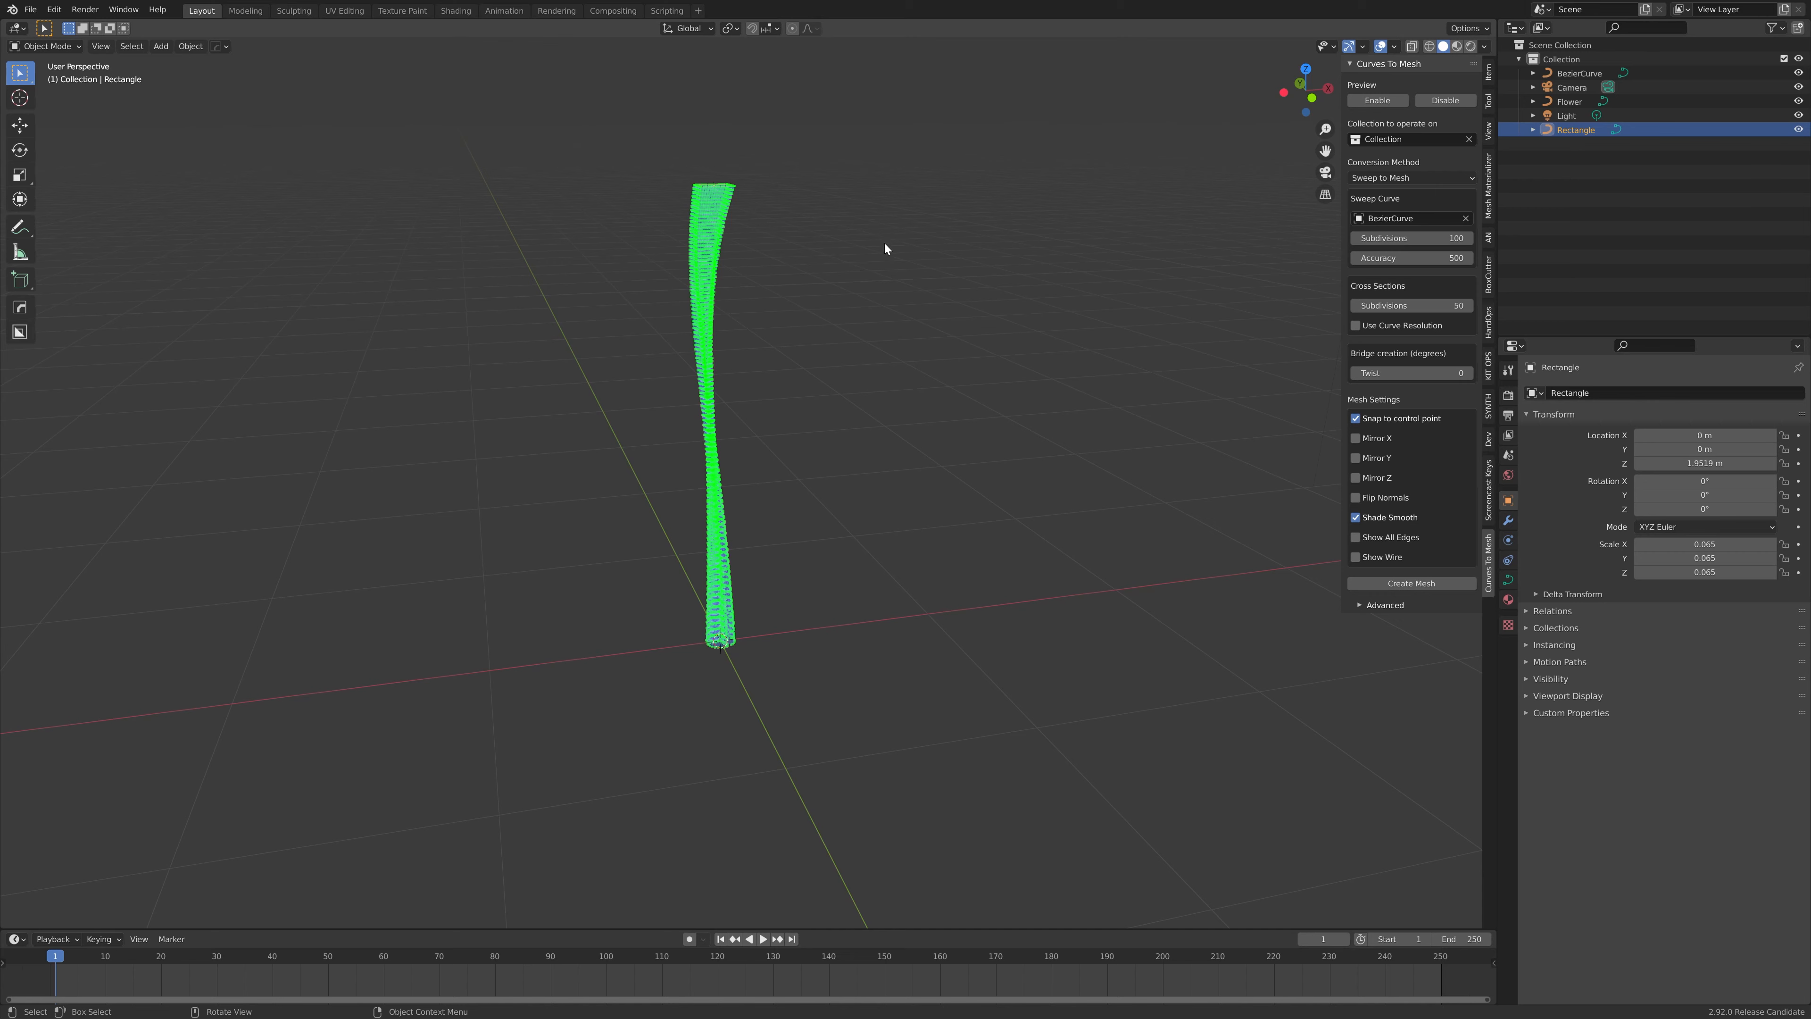
Step: Flip the Rectangle curve at the top of the sweep by scaling it by -1
{"action": "key", "text": "s"}
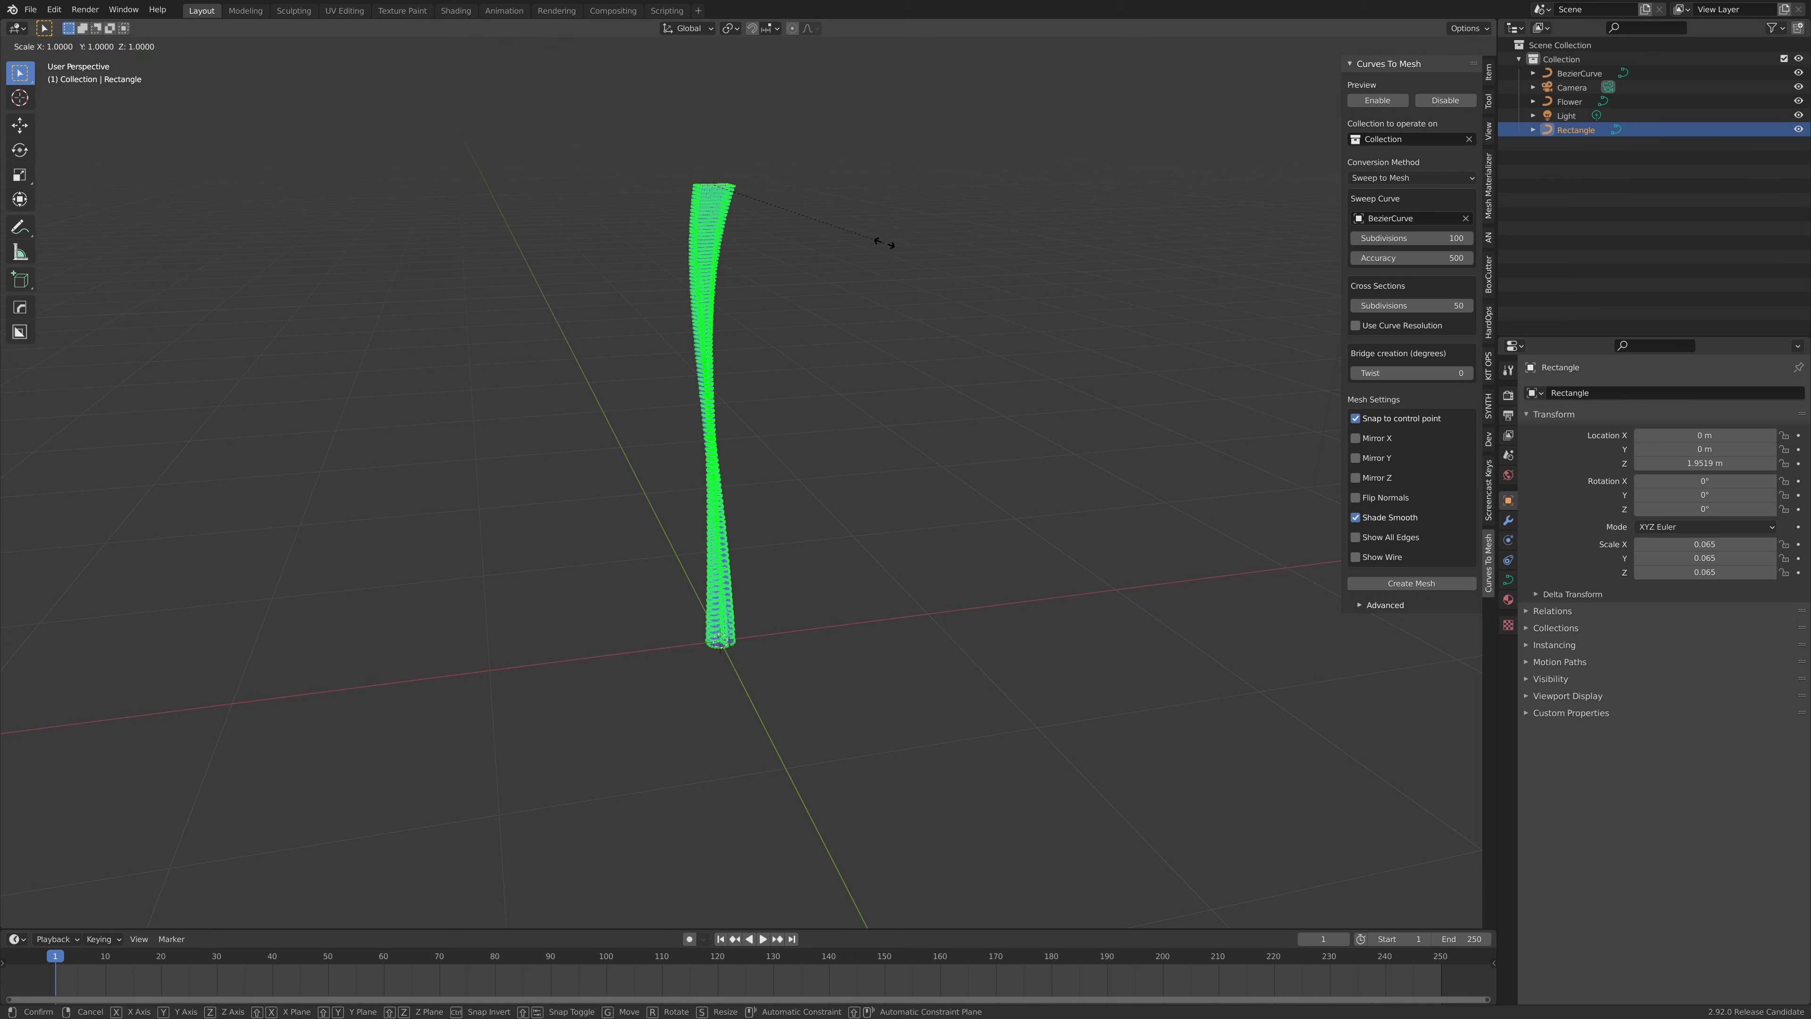
{"action": "type", "text": "-1"}
{"action": "key", "text": "Return"}
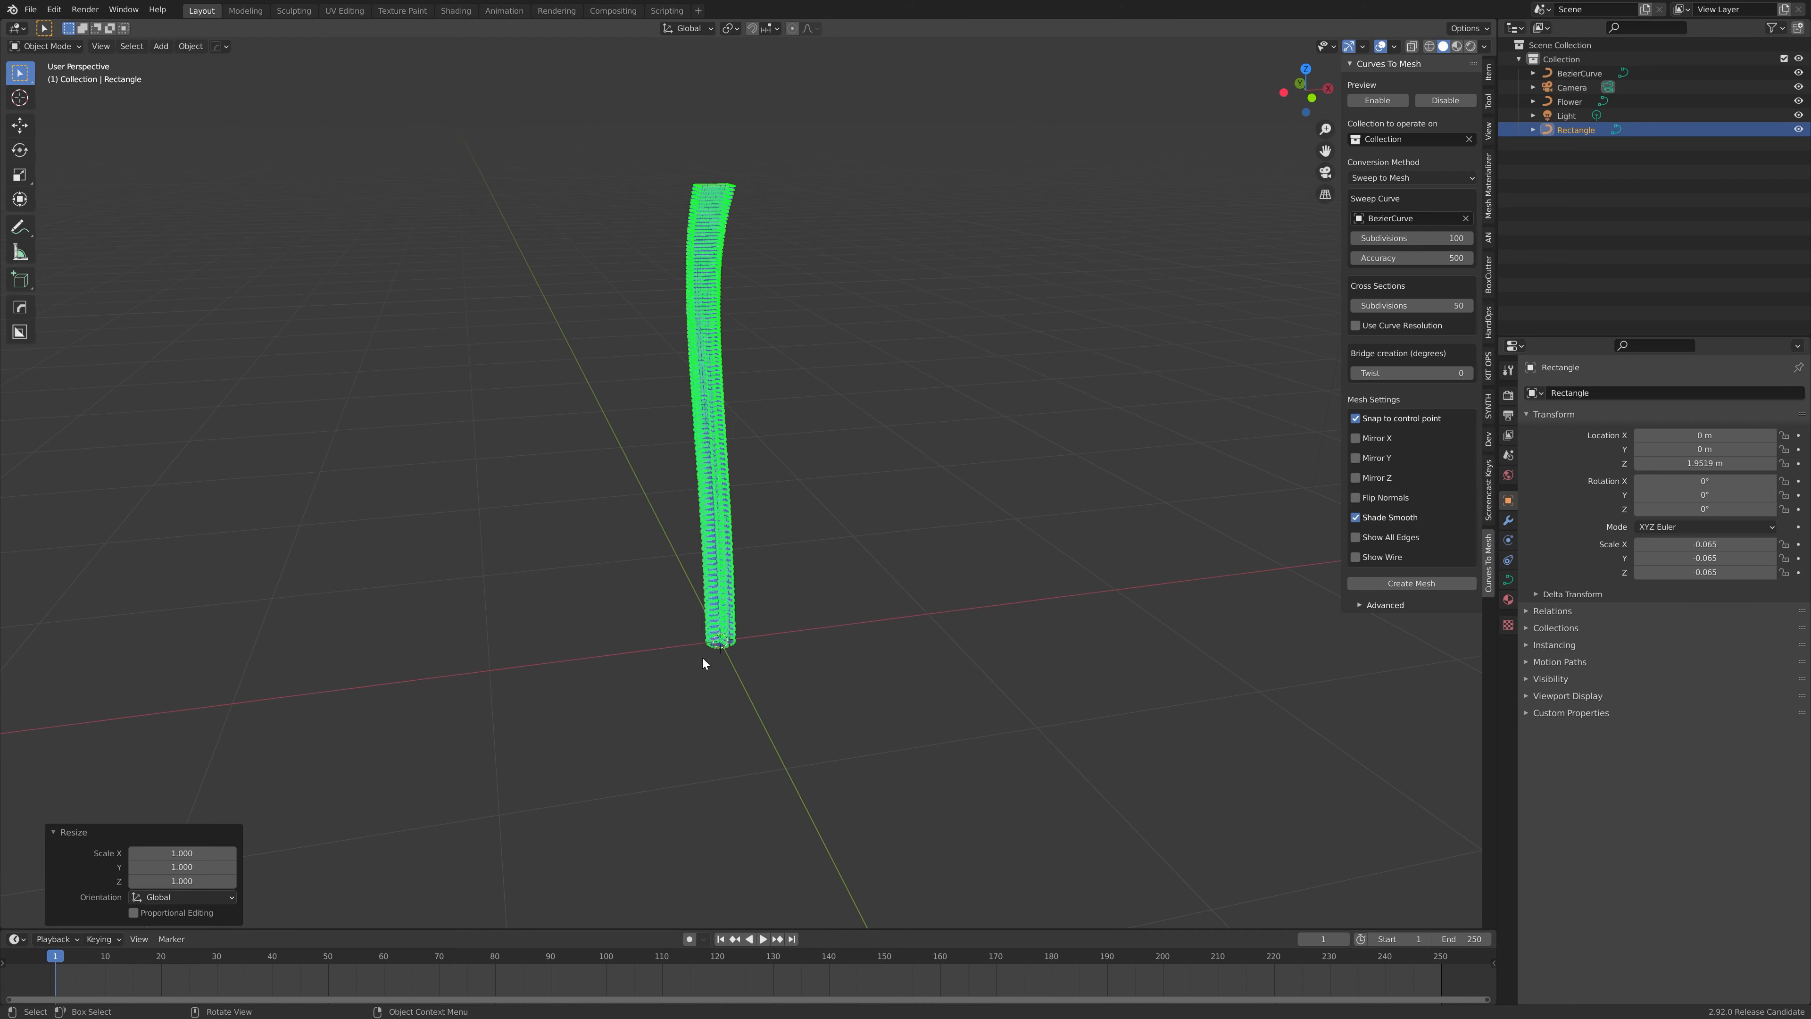
Step: Set the bridge Twist to 90 degrees, create the sweep mesh and inspect it from several angles
{"action": "middle_click_drag", "start_coordinate": [761, 641], "coordinate": [619, 627]}
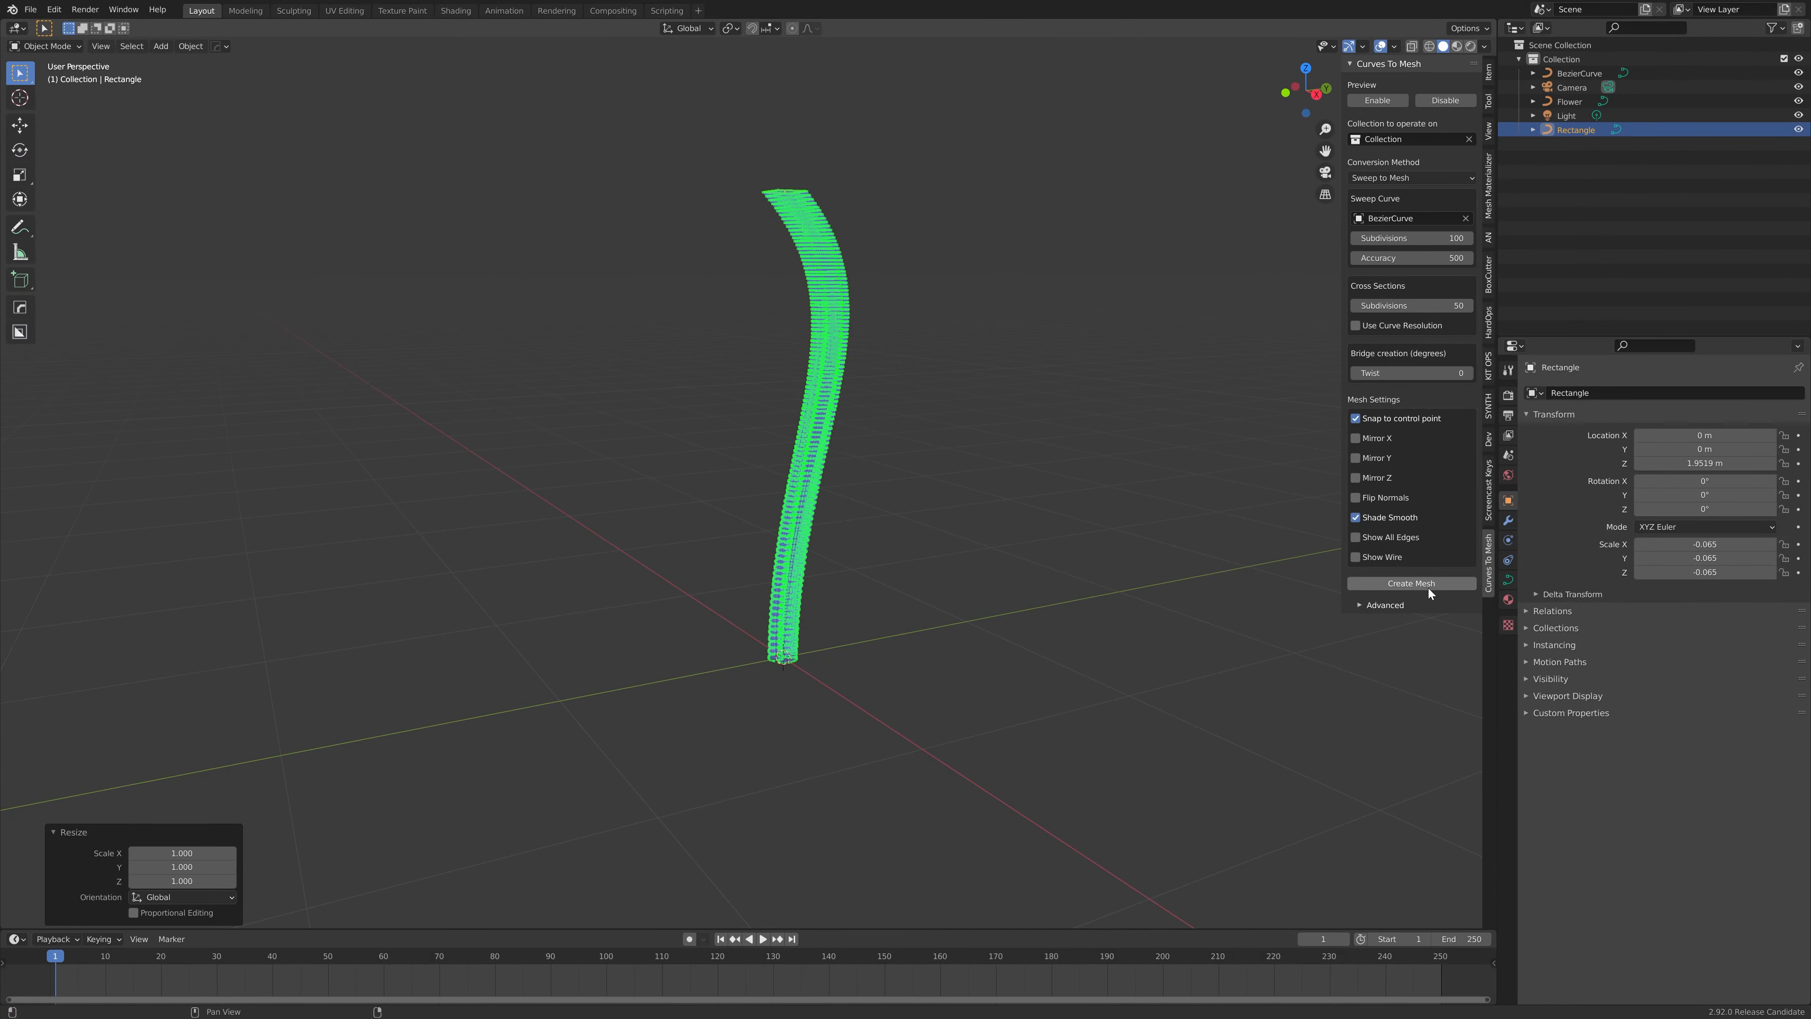
{"action": "left_click", "coordinate": [1402, 376]}
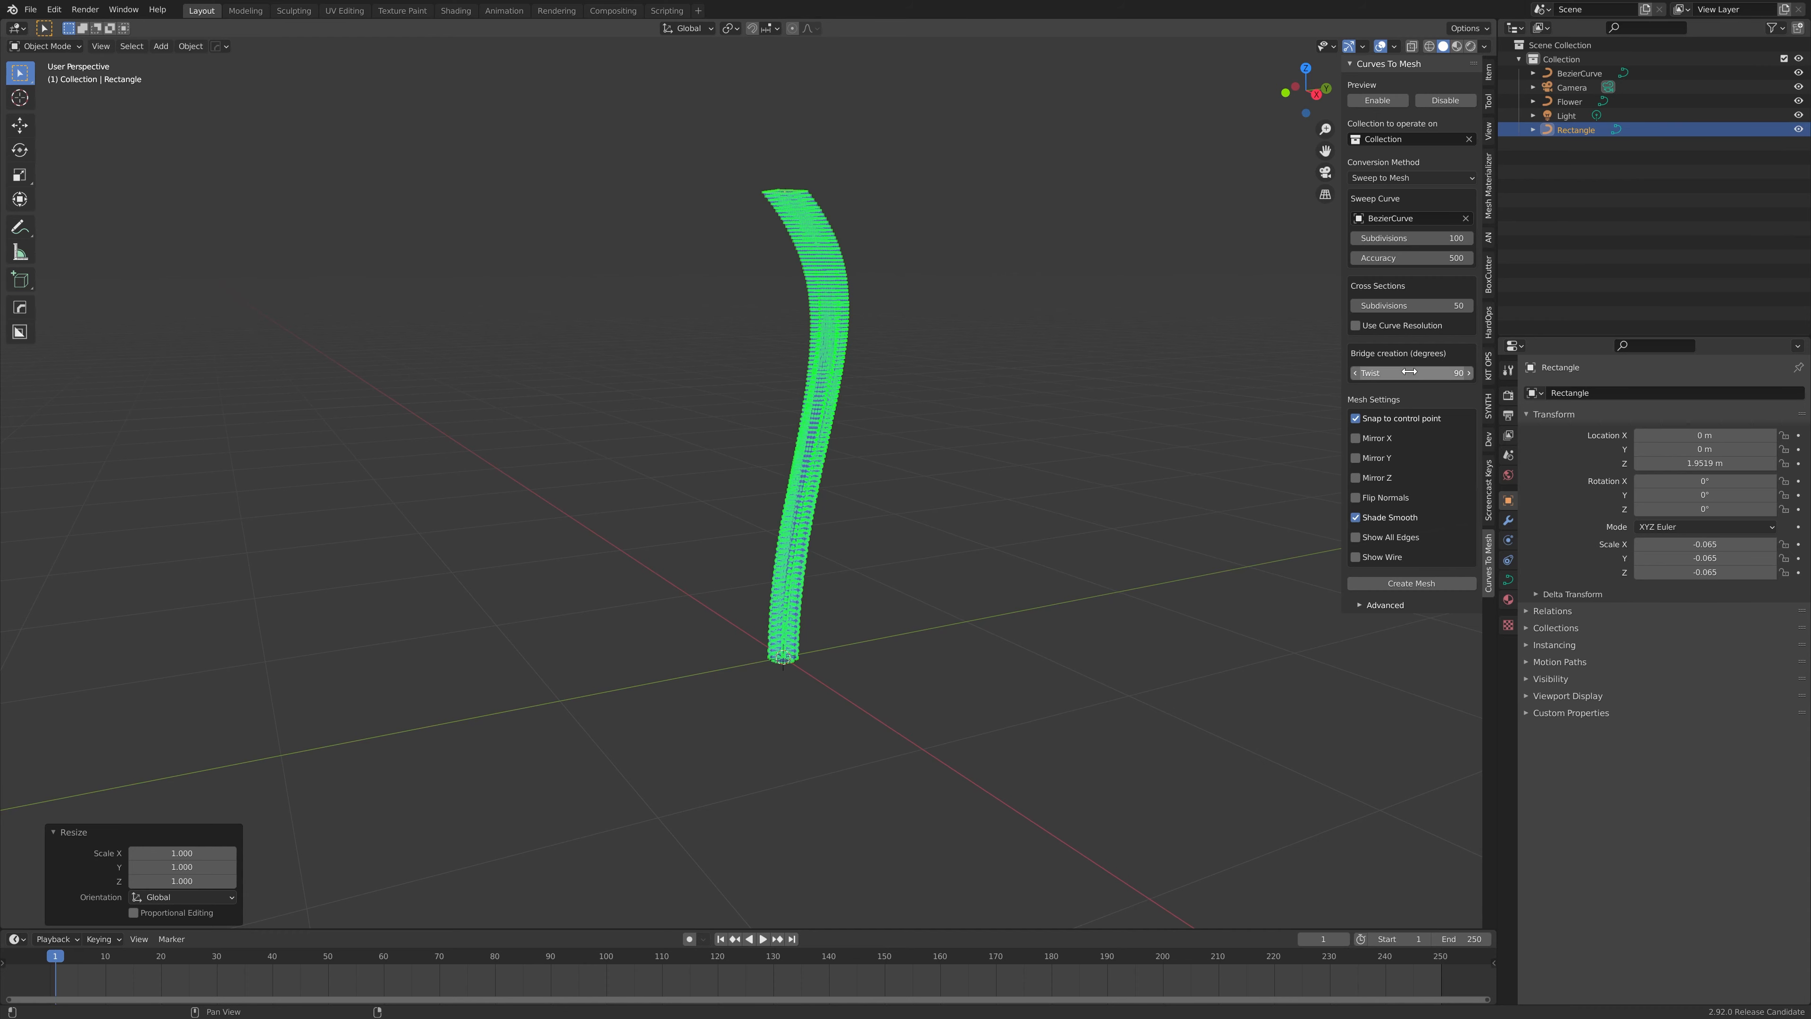
{"action": "middle_click_drag", "start_coordinate": [845, 394], "coordinate": [956, 442]}
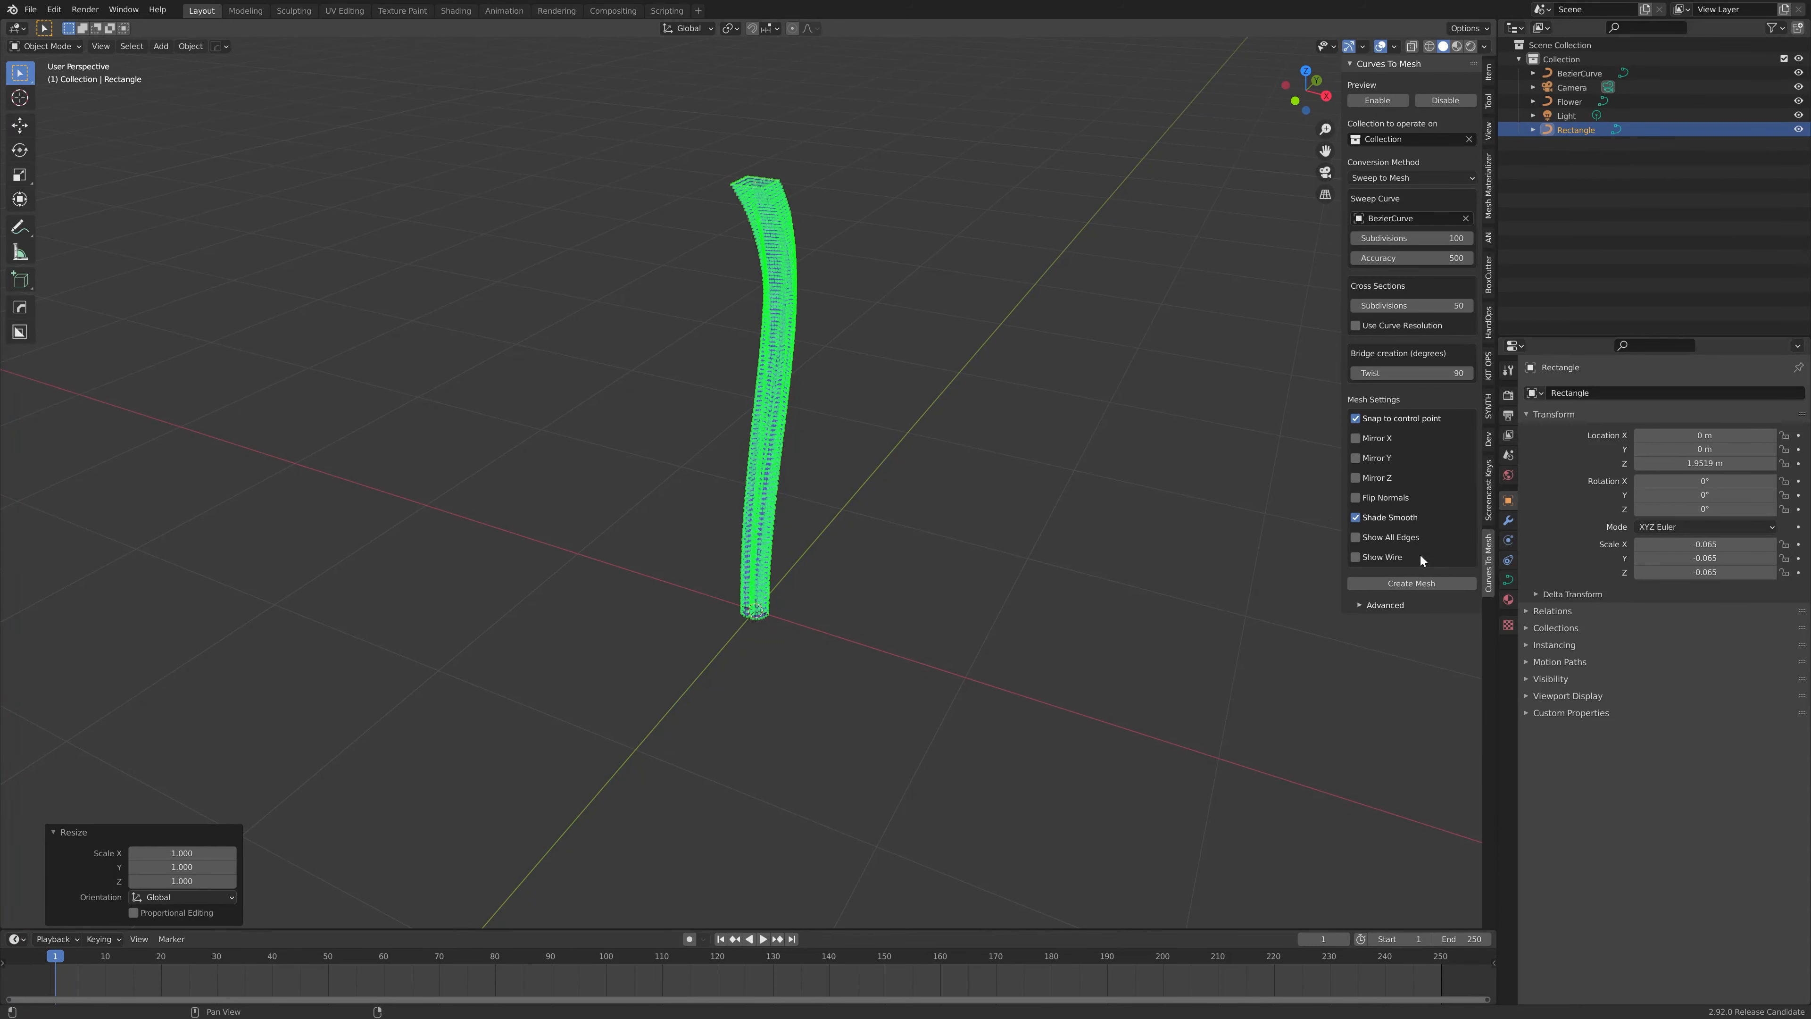
{"action": "left_click", "coordinate": [1425, 582]}
{"action": "scroll", "coordinate": [842, 402], "scroll_direction": "up", "scroll_amount": 3}
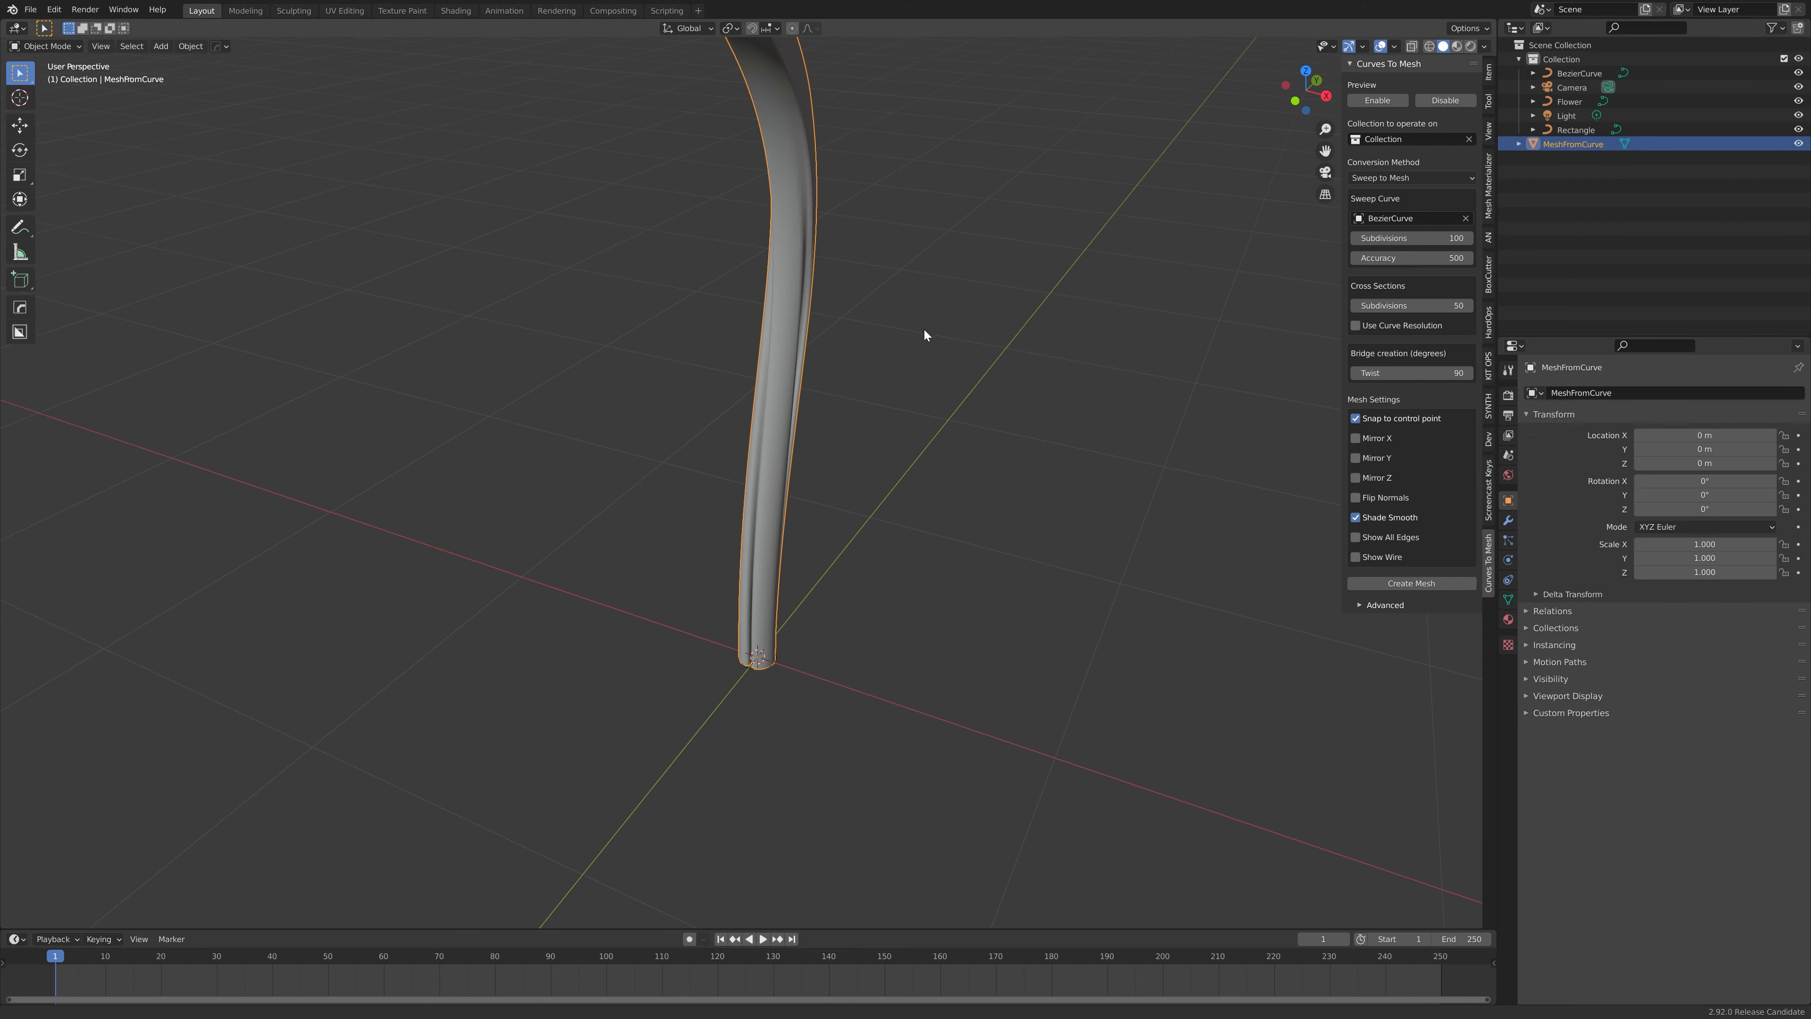
{"action": "middle_click_drag", "start_coordinate": [924, 330], "coordinate": [855, 617]}
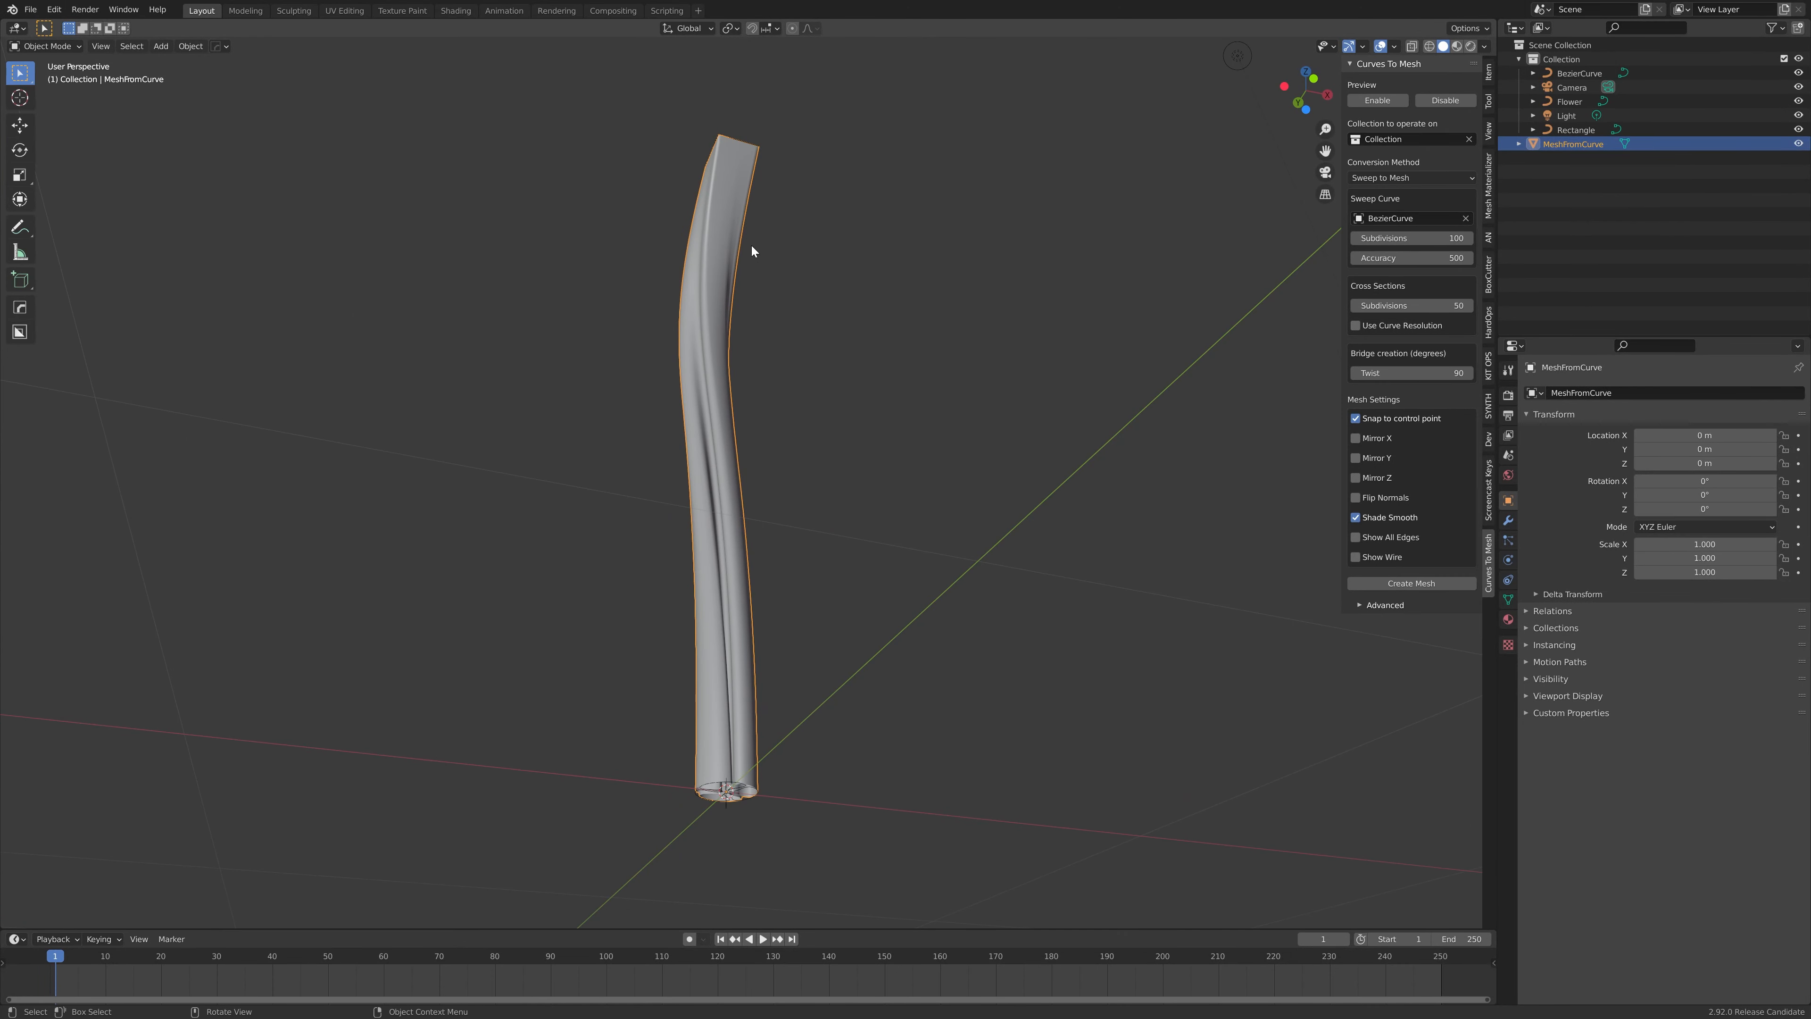
{"action": "middle_click_drag", "start_coordinate": [752, 245], "coordinate": [865, 371]}
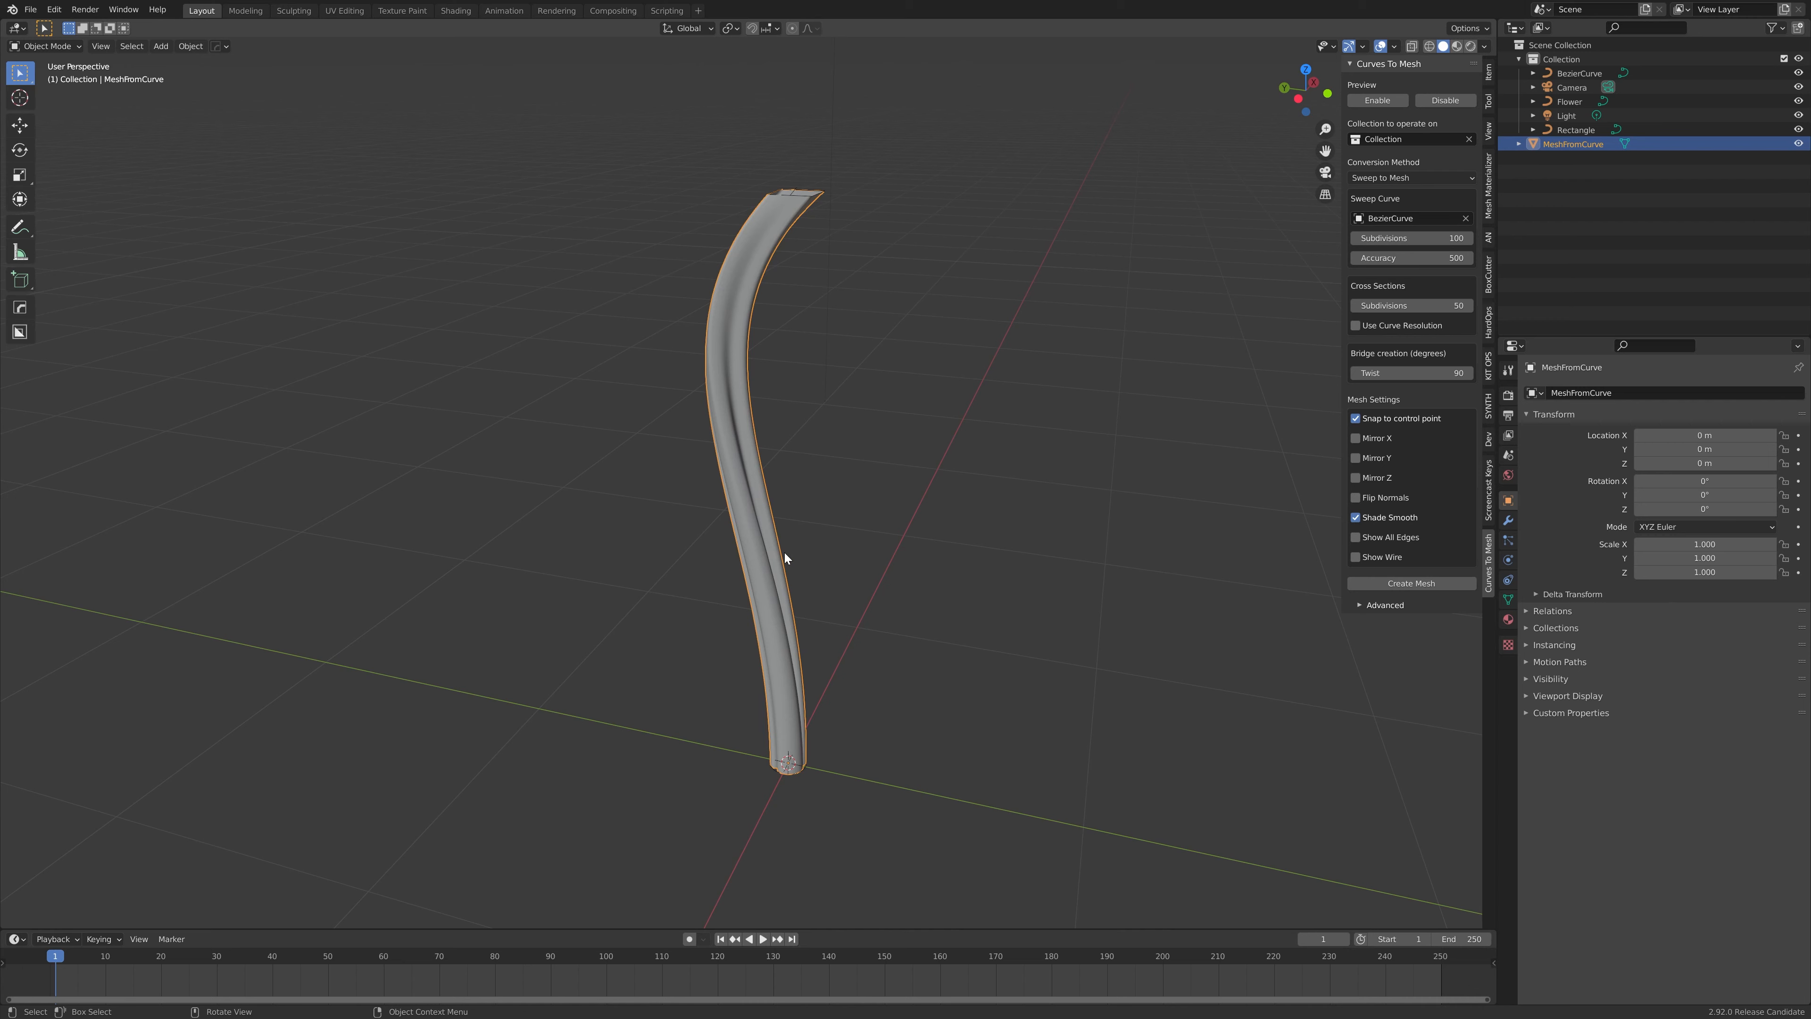
Step: Delete the generated sweep mesh and add a Polygon curve at the world origin
{"action": "key", "text": "Delete"}
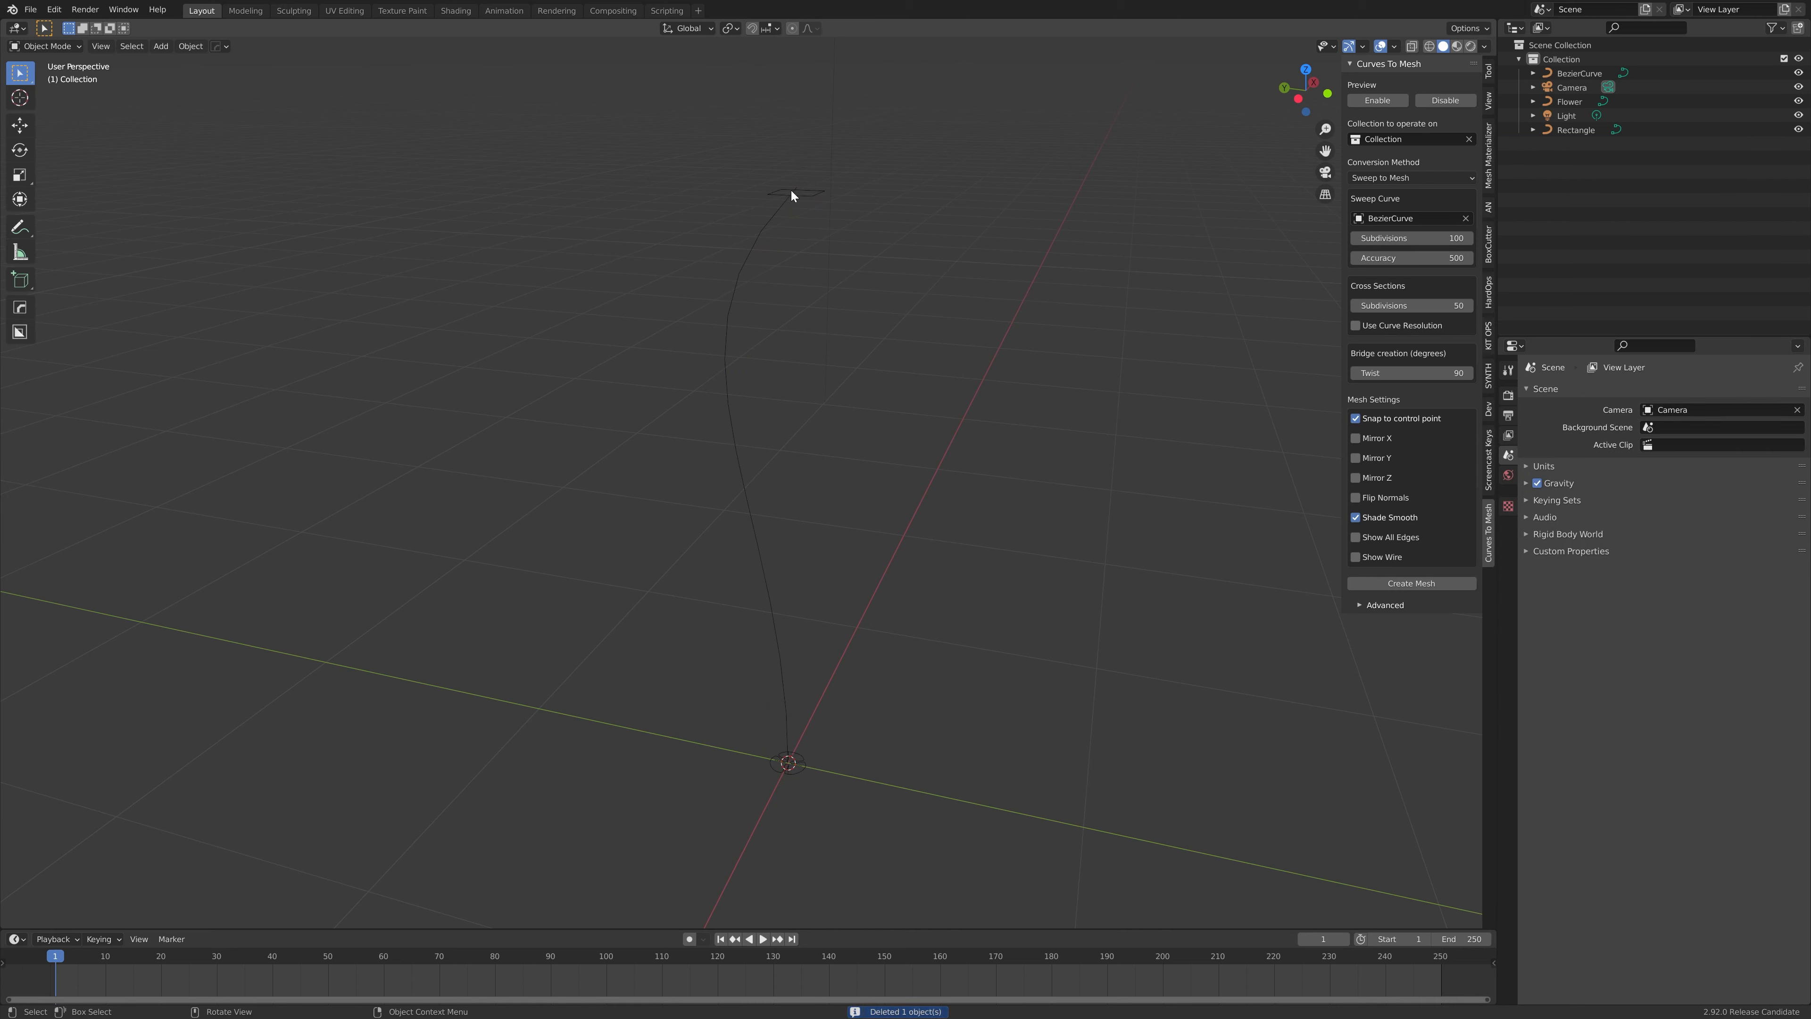
{"action": "key", "text": "shift+a"}
{"action": "mouse_move", "coordinate": [815, 587]}
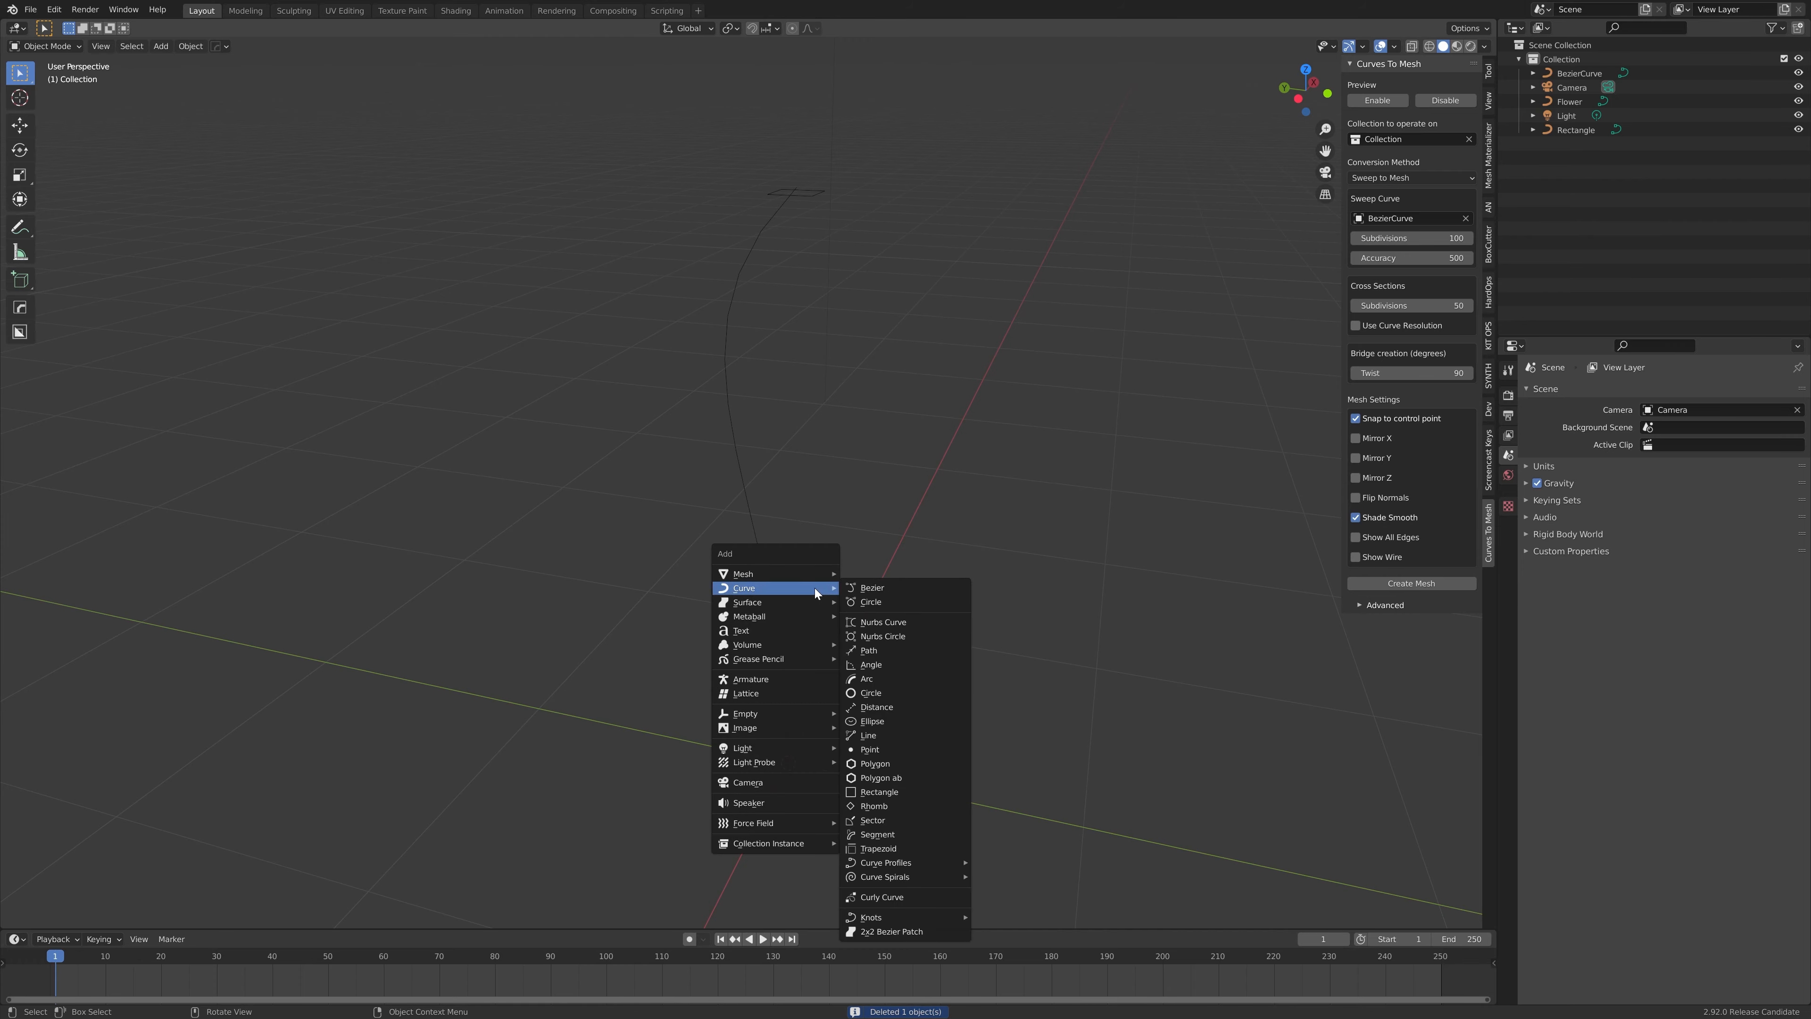
{"action": "left_click", "coordinate": [895, 763]}
Step: Return to Object Mode and scale the Polygon curve down to about 0.077
{"action": "middle_click_drag", "start_coordinate": [886, 660], "coordinate": [828, 679]}
{"action": "middle_click_drag", "start_coordinate": [828, 760], "coordinate": [887, 603]}
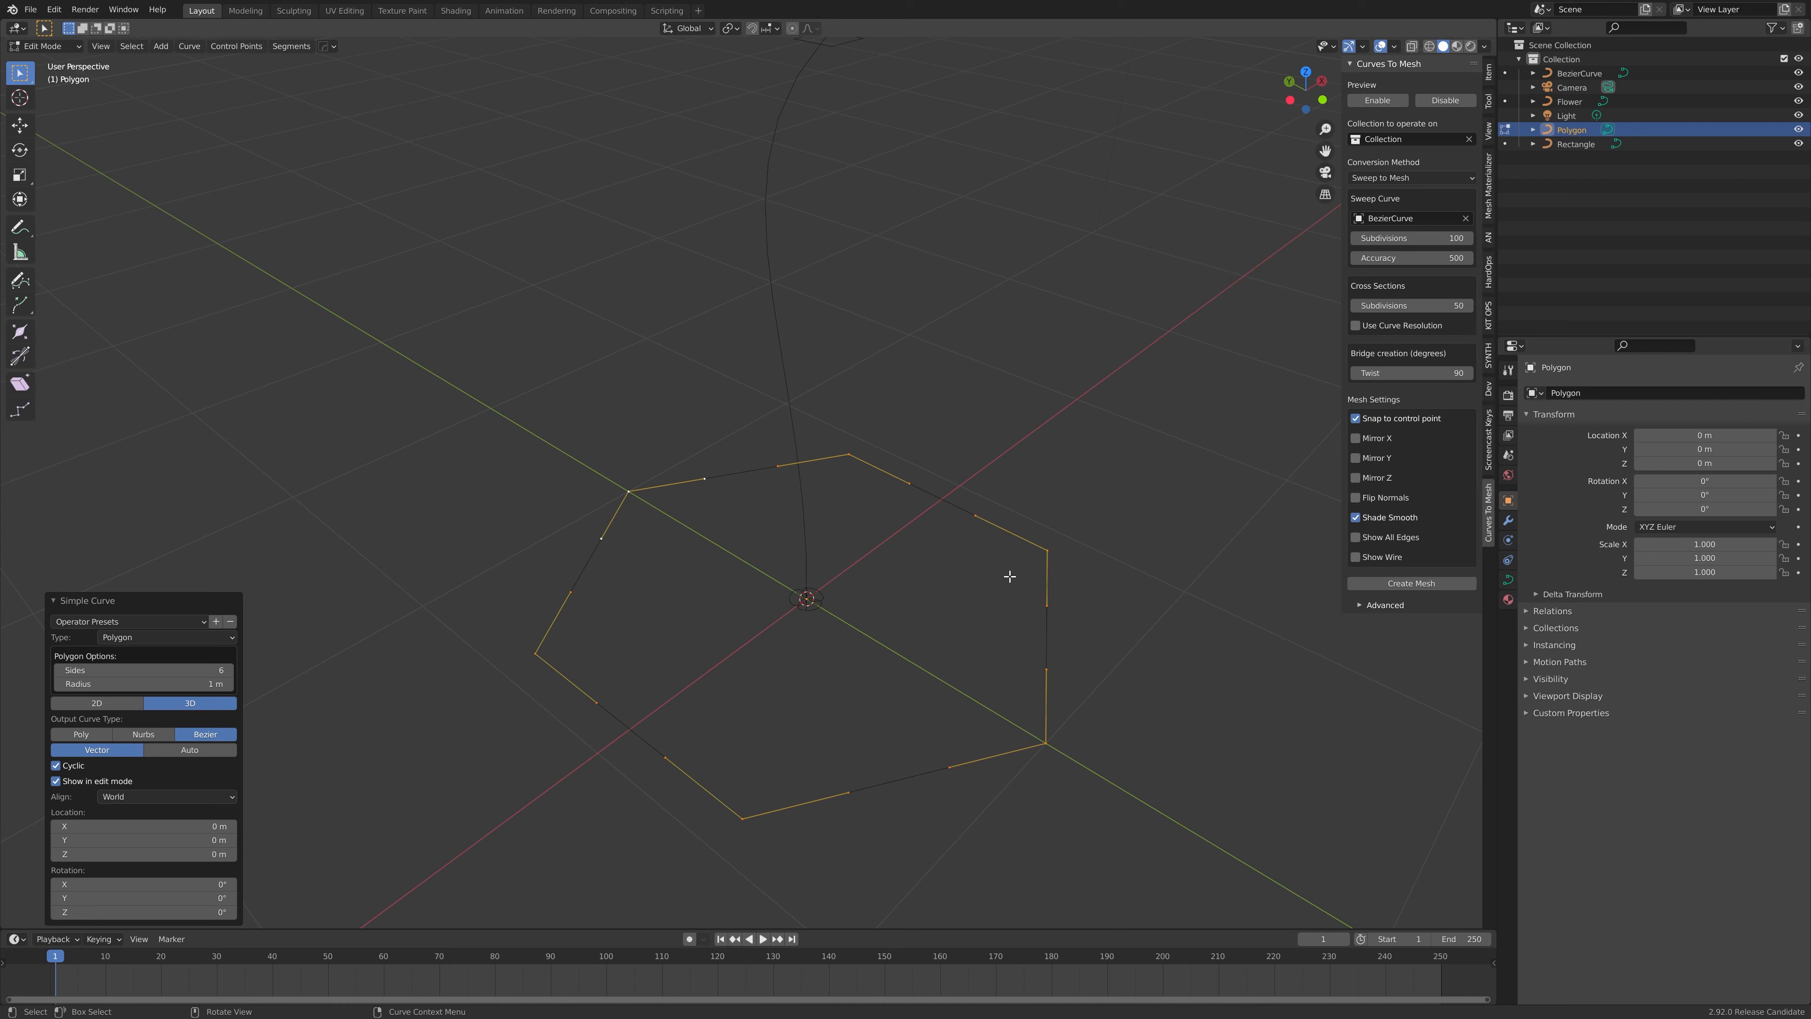
{"action": "key", "text": "Tab"}
{"action": "key", "text": "s"}
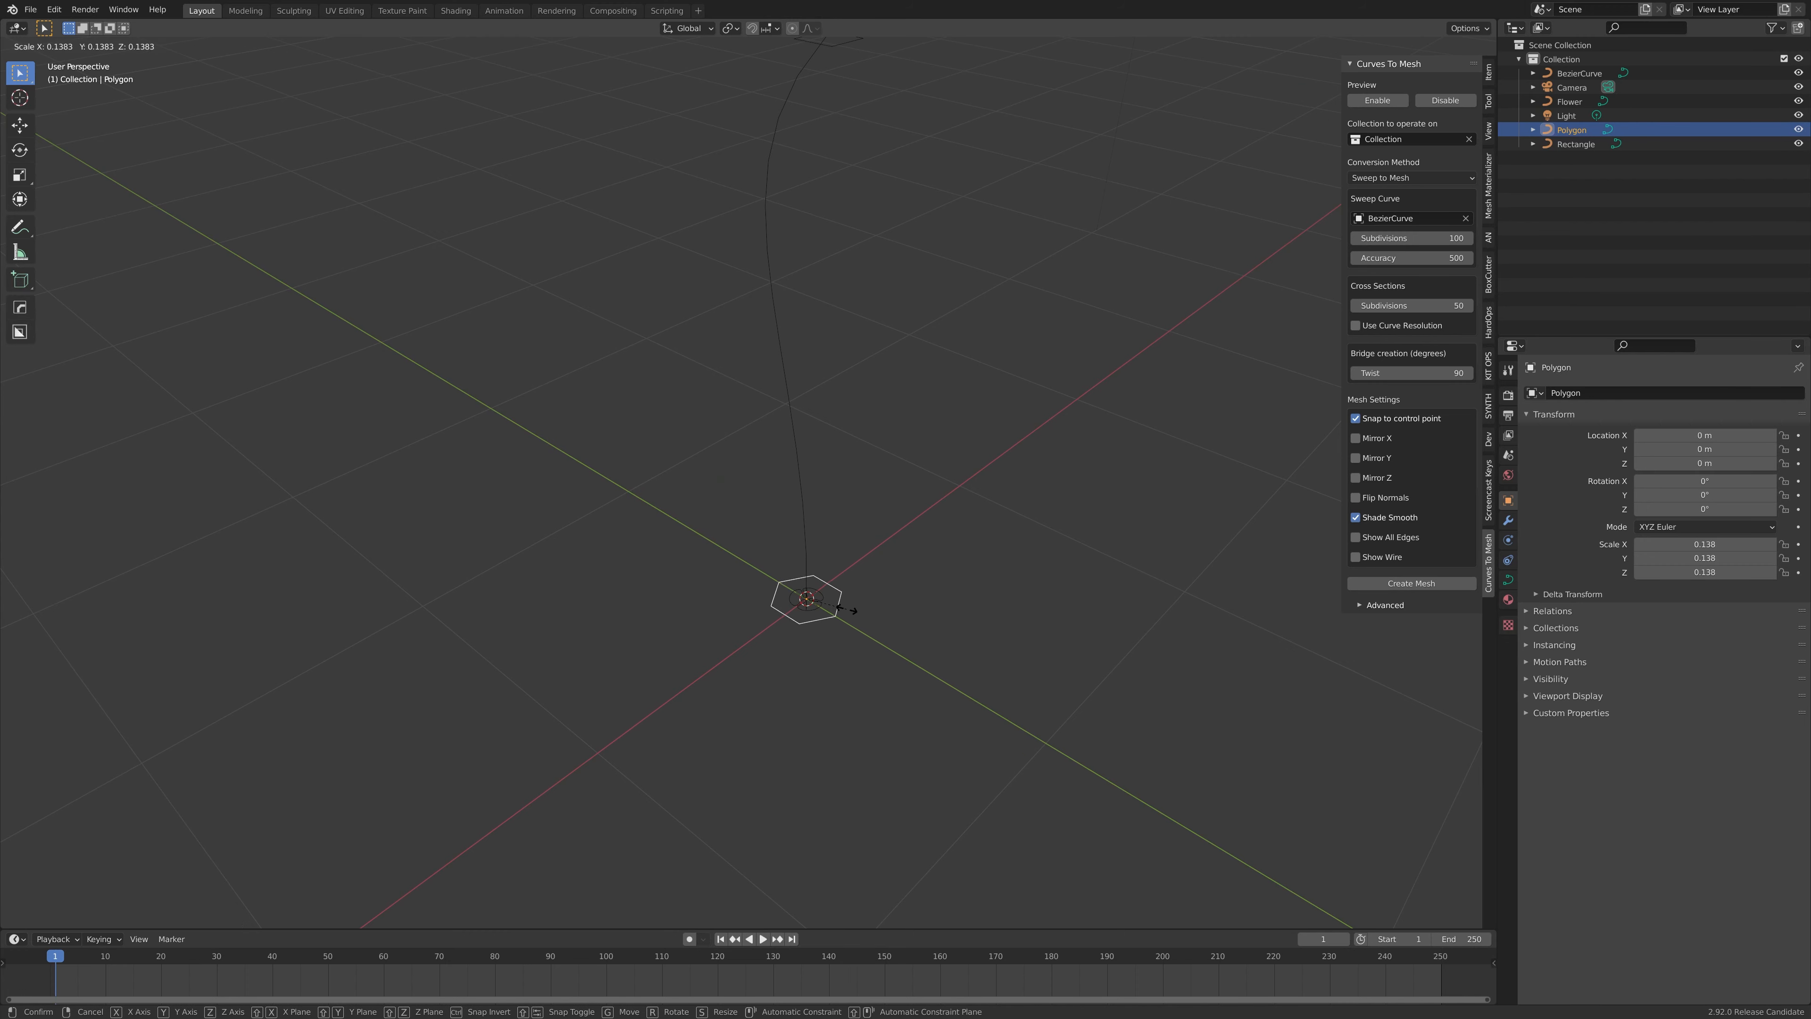
{"action": "left_click", "coordinate": [869, 613]}
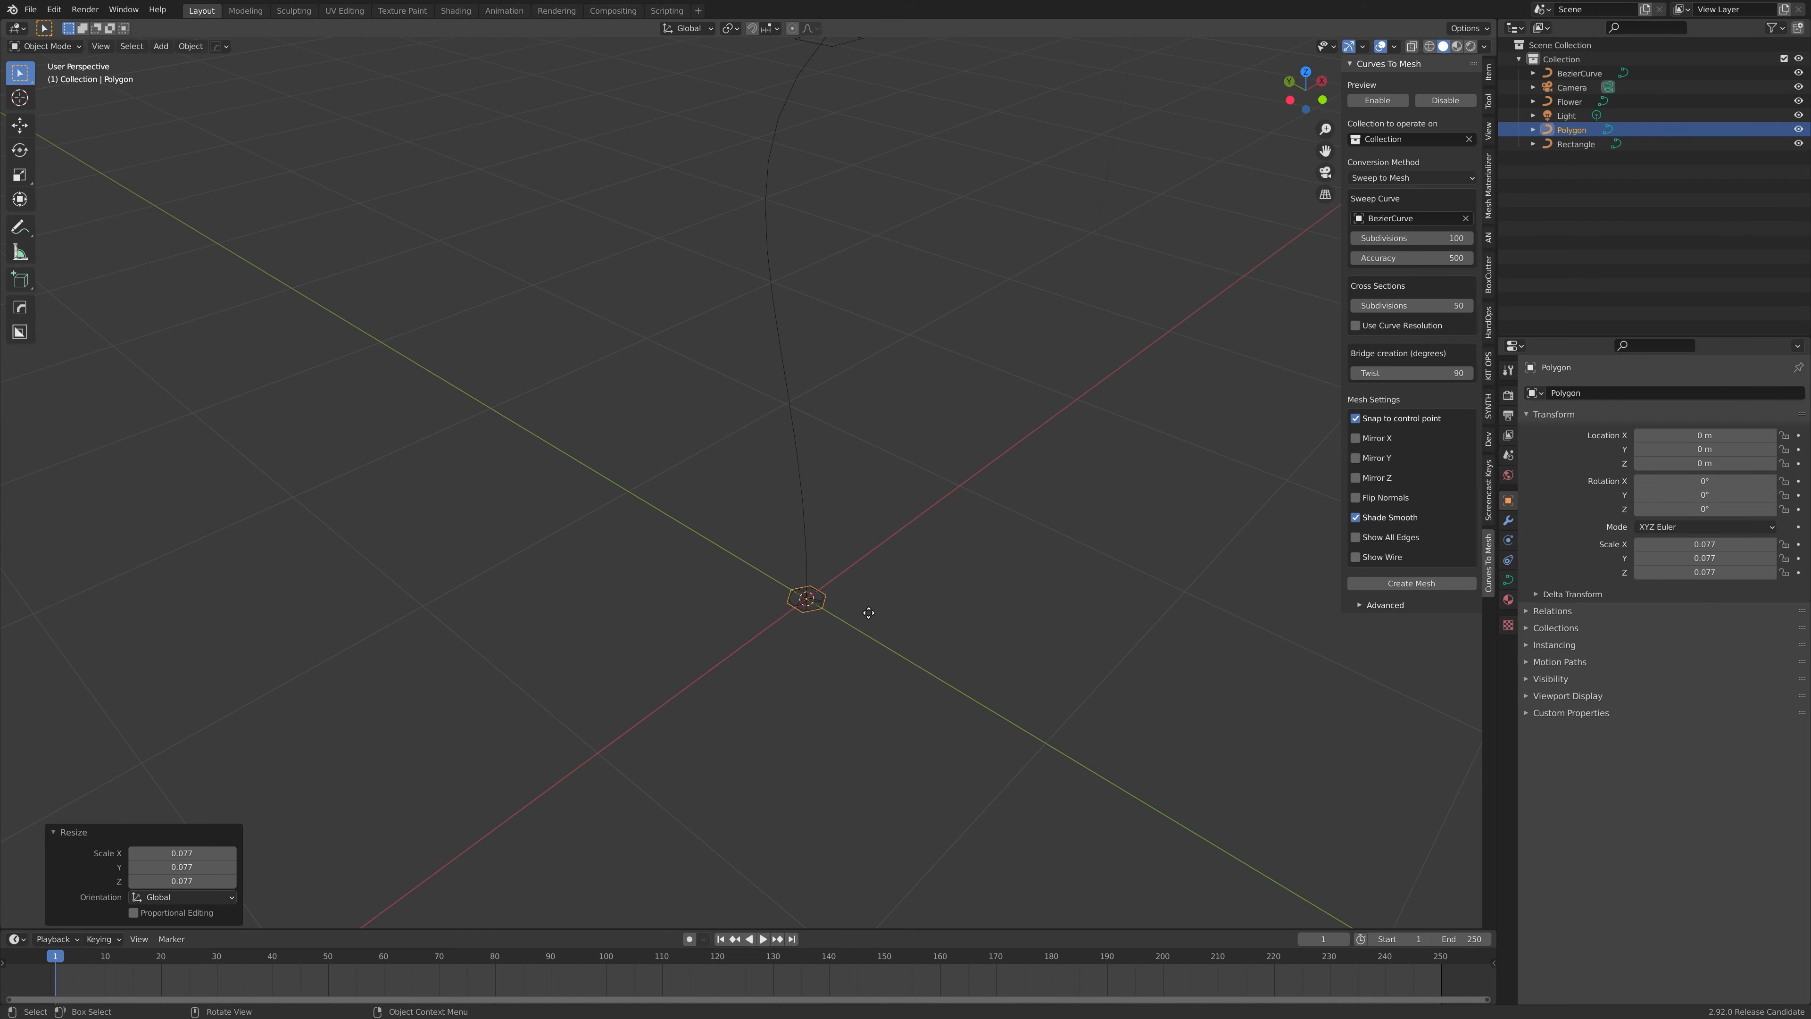
Step: Move the Polygon up about 1.19 m along Z and about 0.20 m along Y onto the Bezier curve
{"action": "key", "text": "g"}
{"action": "key", "text": "z"}
{"action": "left_click", "coordinate": [876, 322]}
{"action": "middle_click_drag", "start_coordinate": [888, 424], "coordinate": [953, 383]}
{"action": "key", "text": "g"}
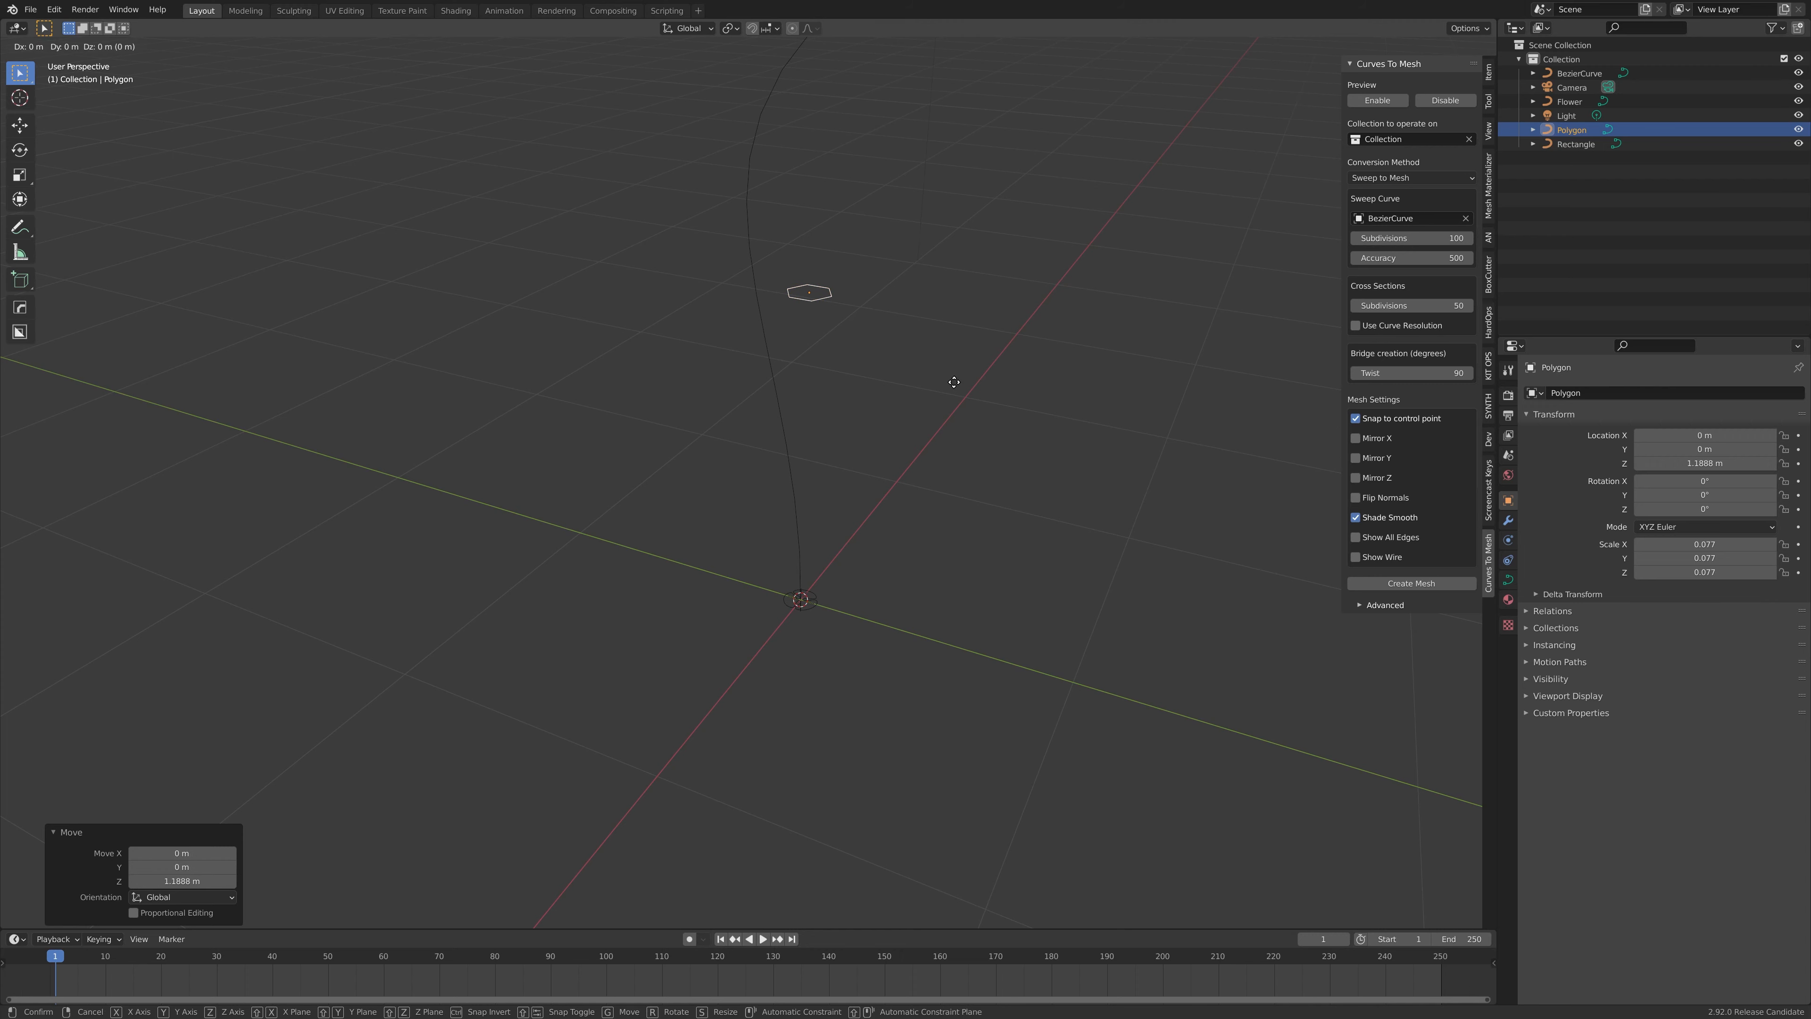
{"action": "key", "text": "x"}
{"action": "key", "text": "y"}
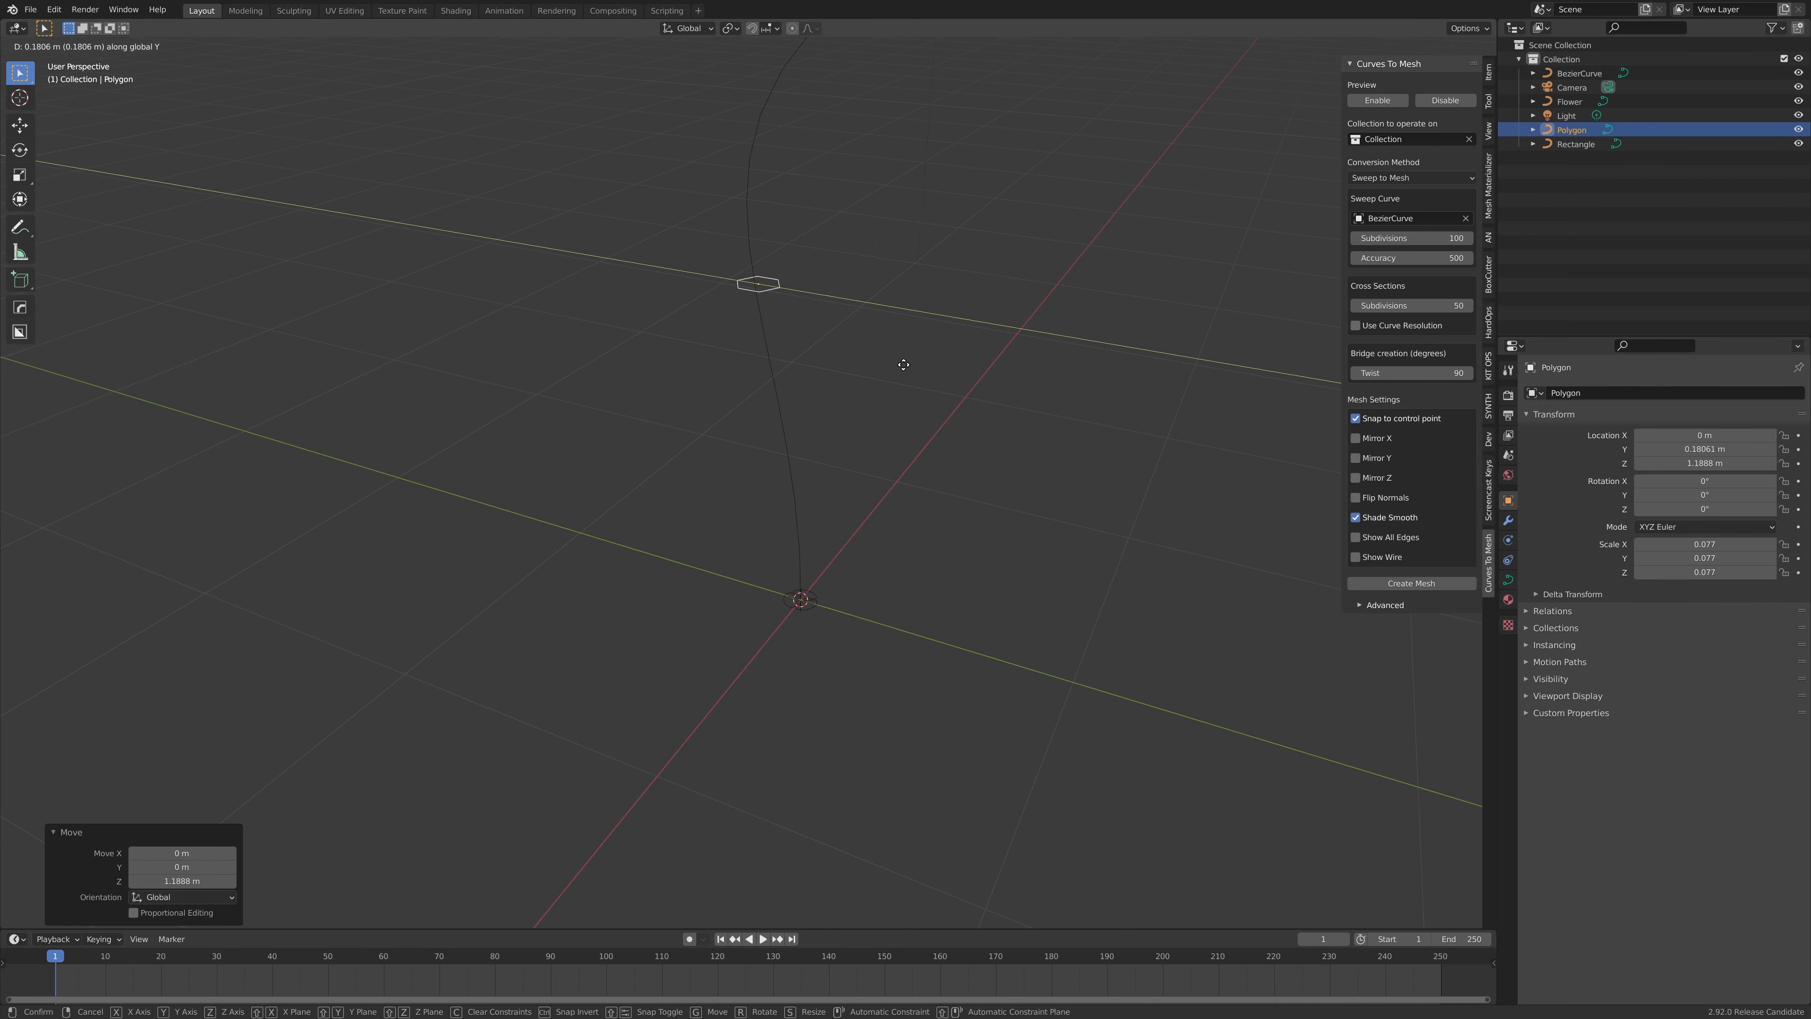
{"action": "left_click", "coordinate": [900, 368]}
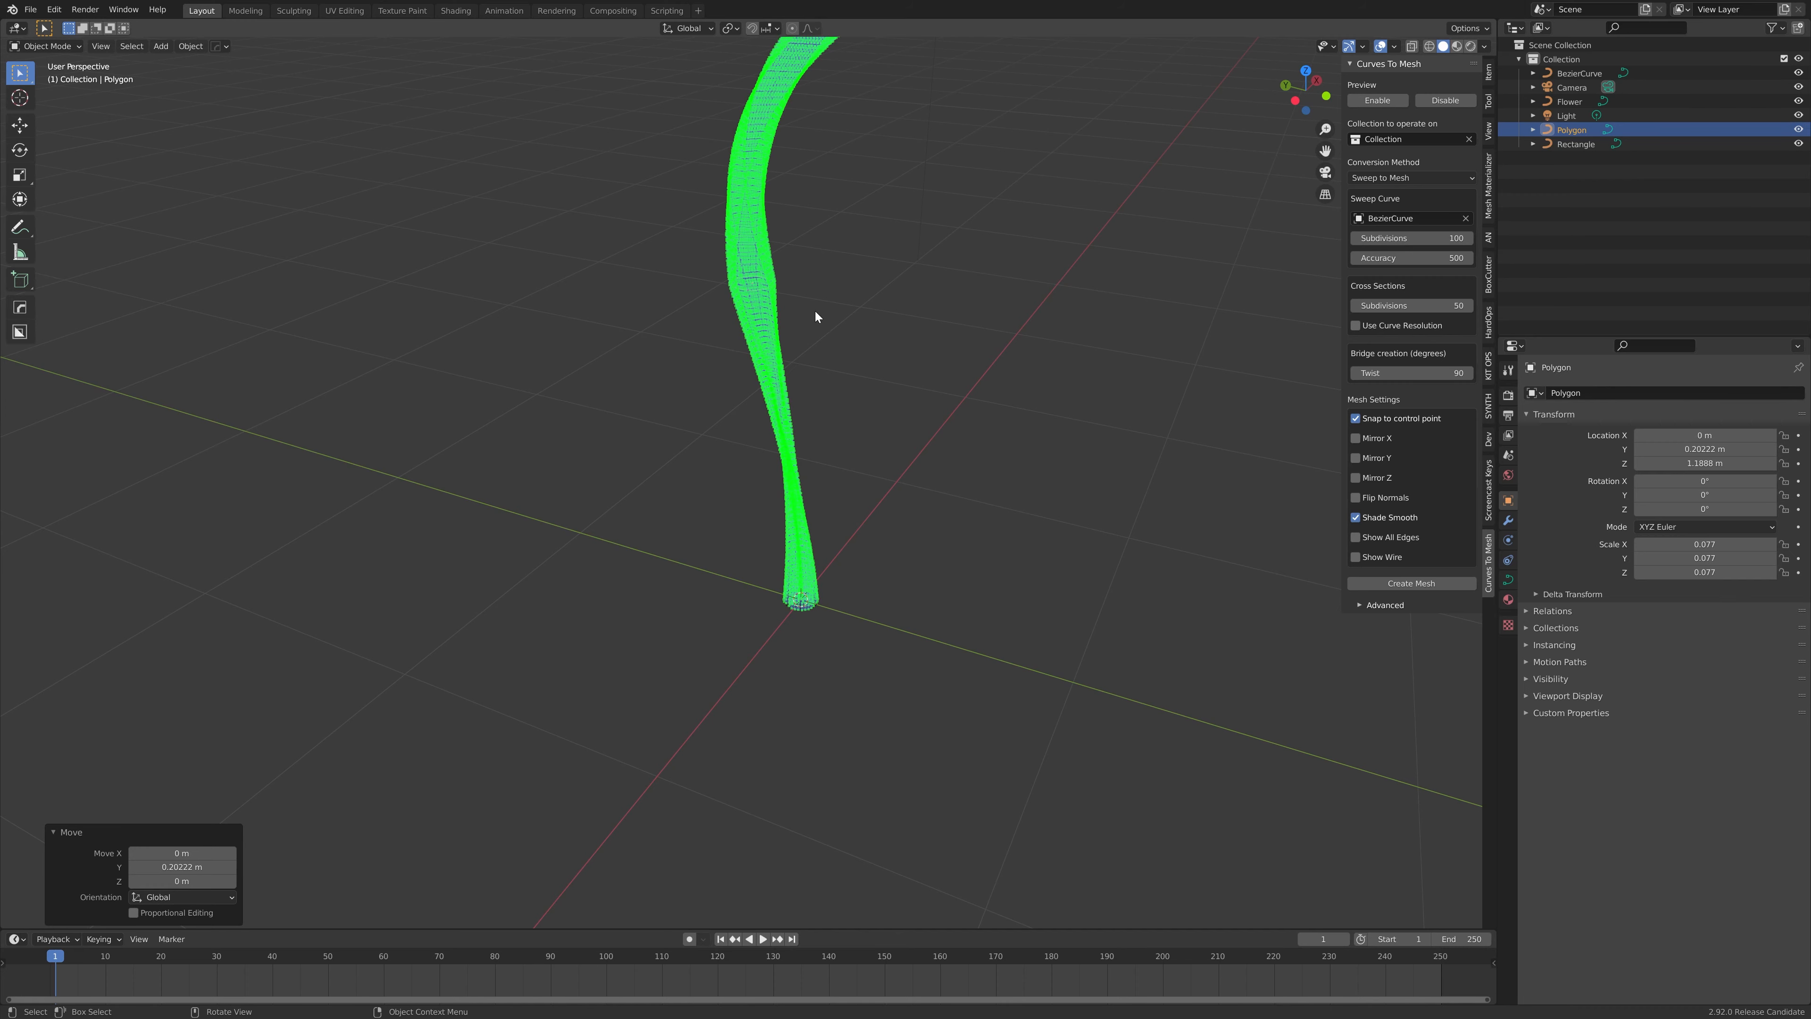
Step: Try 50 Subdivisions for the sweep curve and settle on 20
{"action": "middle_click_drag", "start_coordinate": [868, 318], "coordinate": [770, 231]}
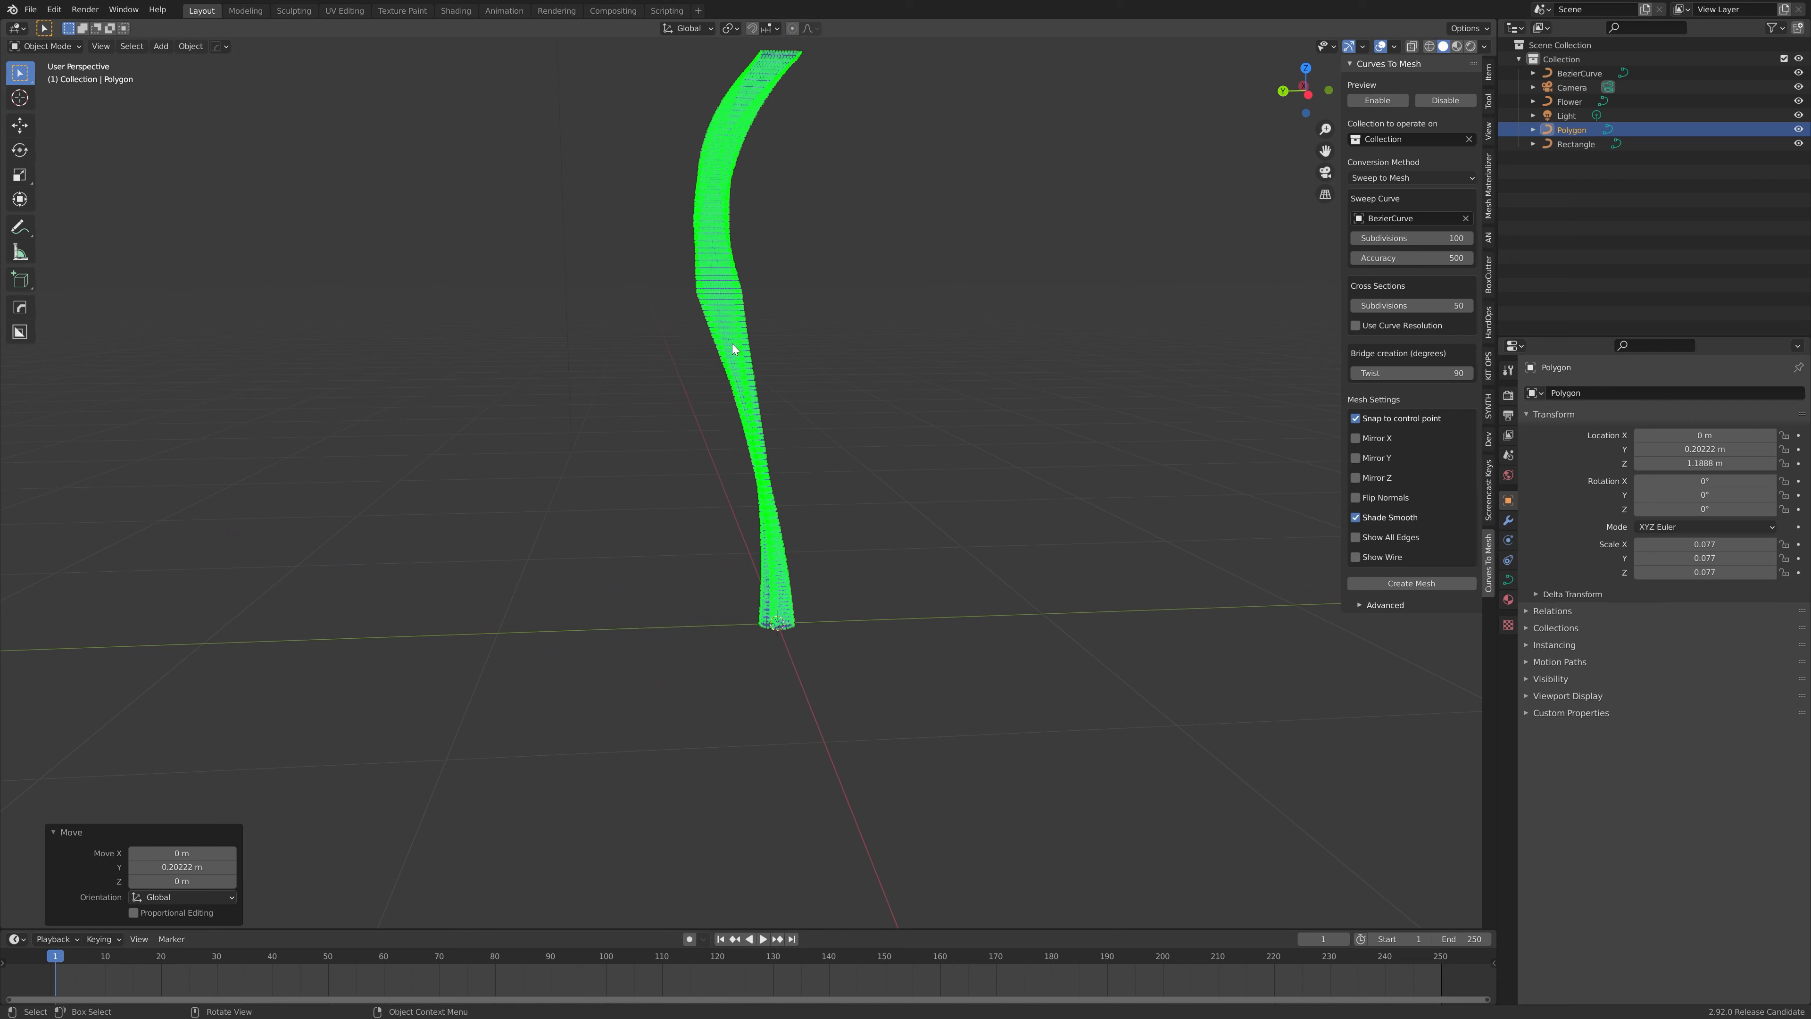
{"action": "left_click", "coordinate": [1411, 237]}
{"action": "type", "text": "50"}
{"action": "left_click", "coordinate": [1416, 236]}
{"action": "type", "text": "20"}
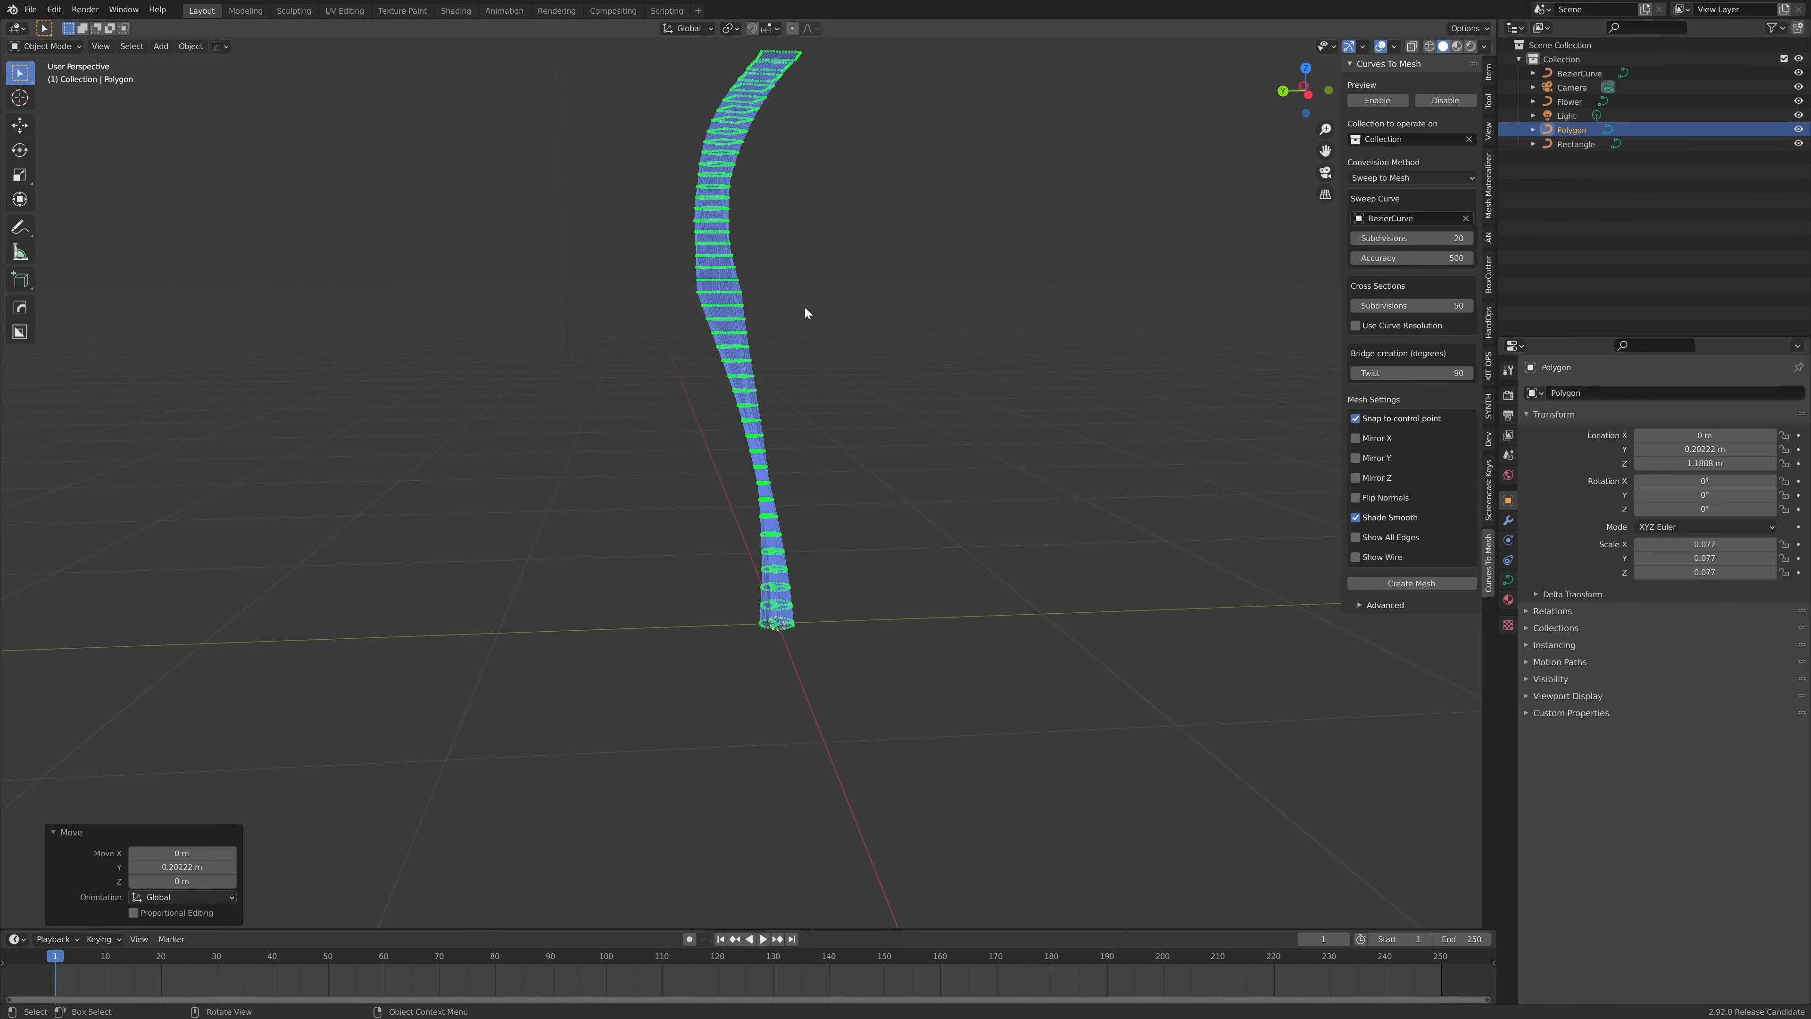
Step: Flip the Polygon cross-section by scaling it by -1 and inspect the sweep preview
{"action": "type", "text": "s"}
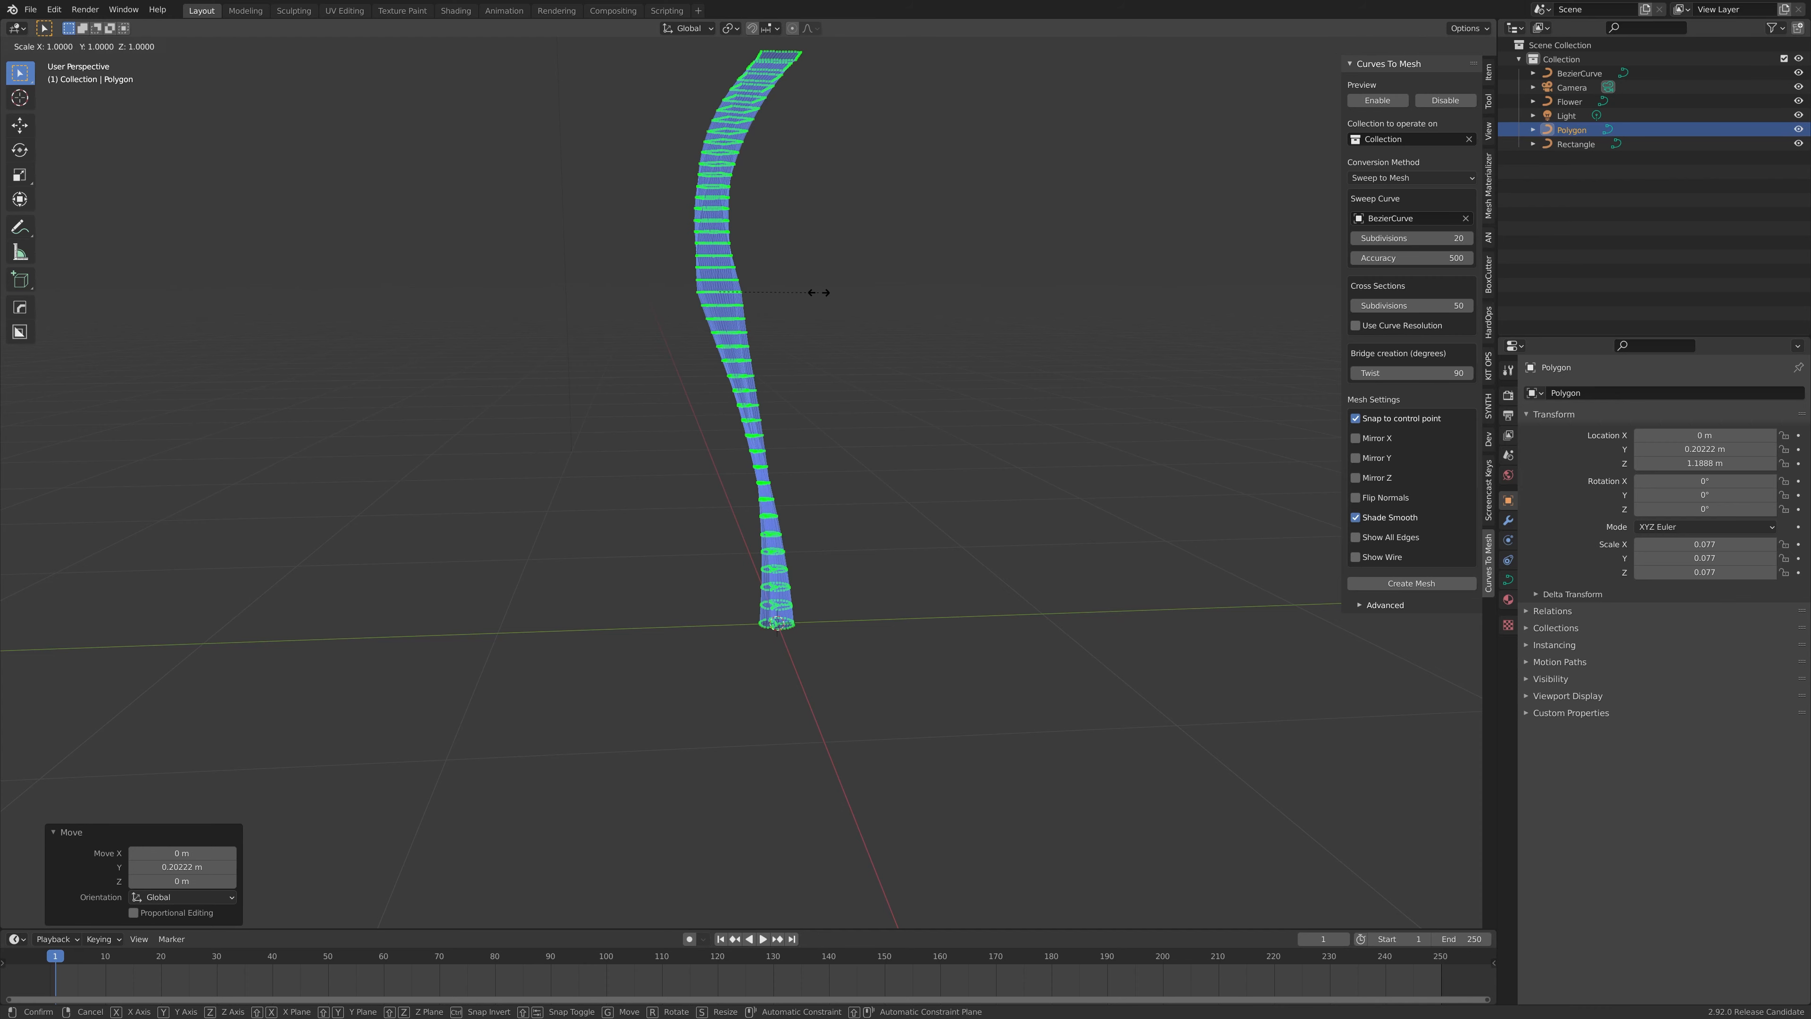
{"action": "type", "text": "-1"}
{"action": "key", "text": "Return"}
{"action": "middle_click_drag", "start_coordinate": [826, 358], "coordinate": [757, 468]}
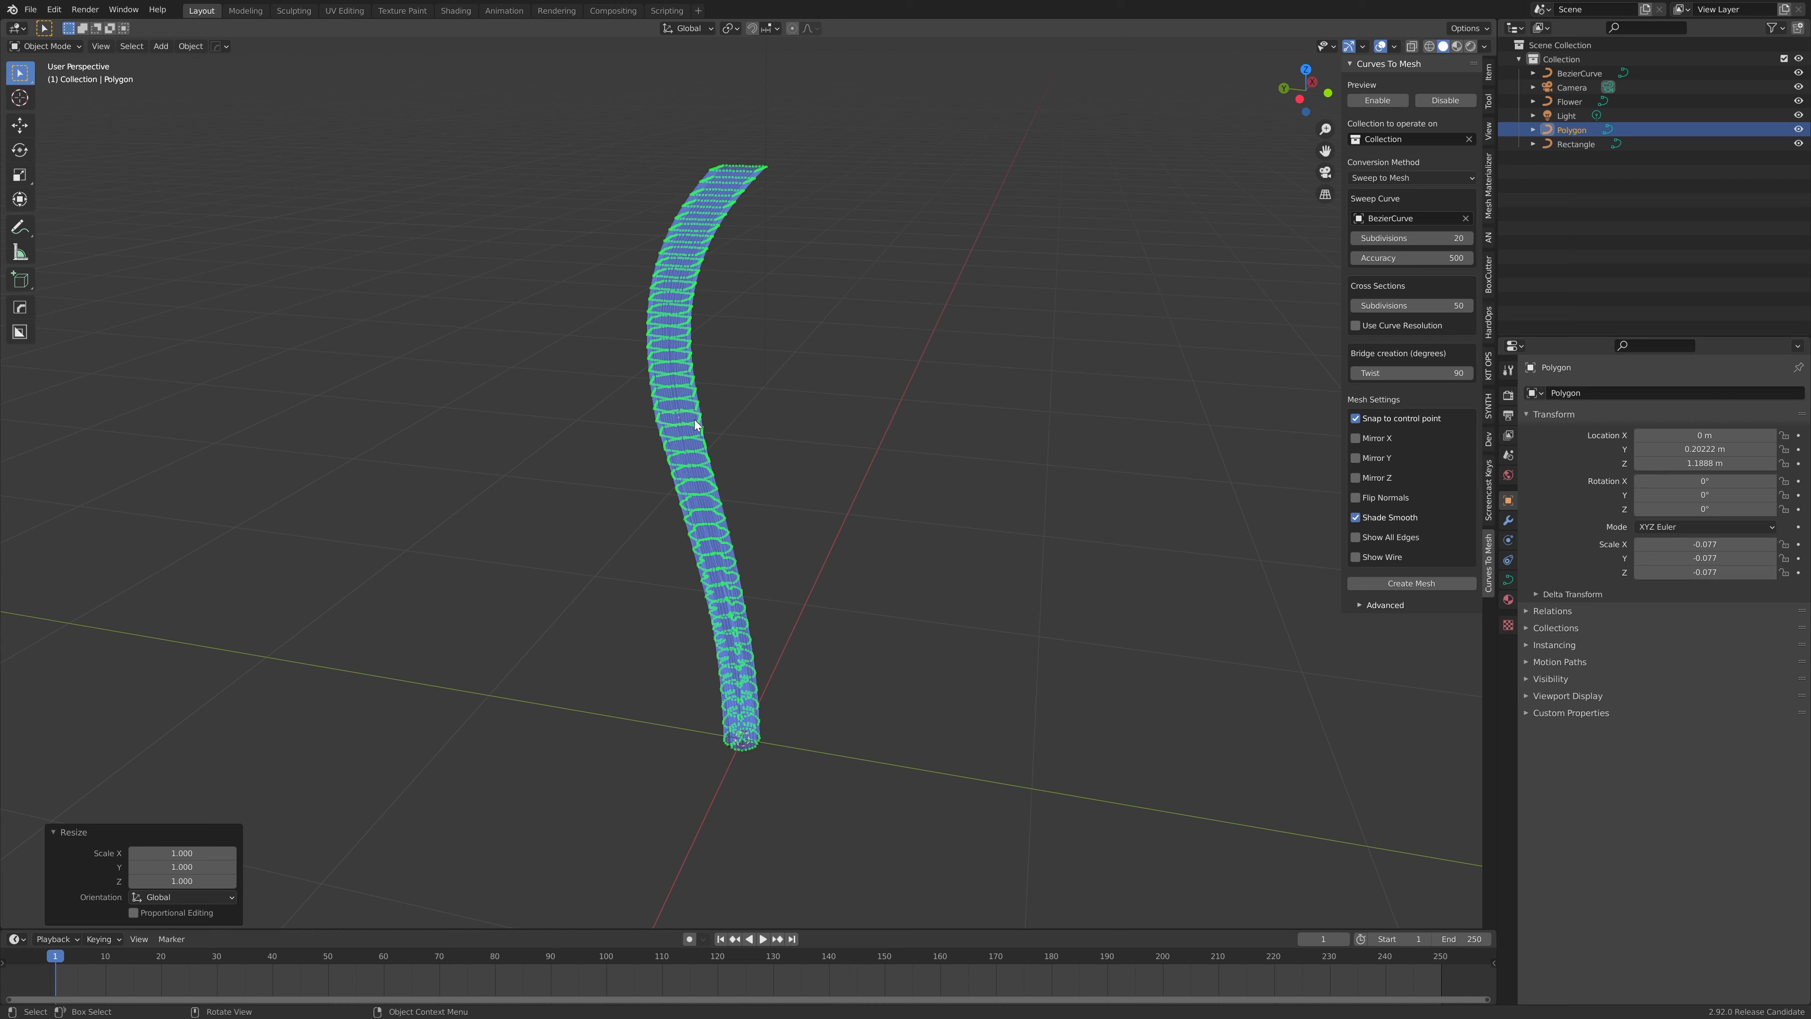
Step: Scale the Polygon cross-section up about 18.37 times and set the bridge Twist to 0 degrees
{"action": "key", "text": "s"}
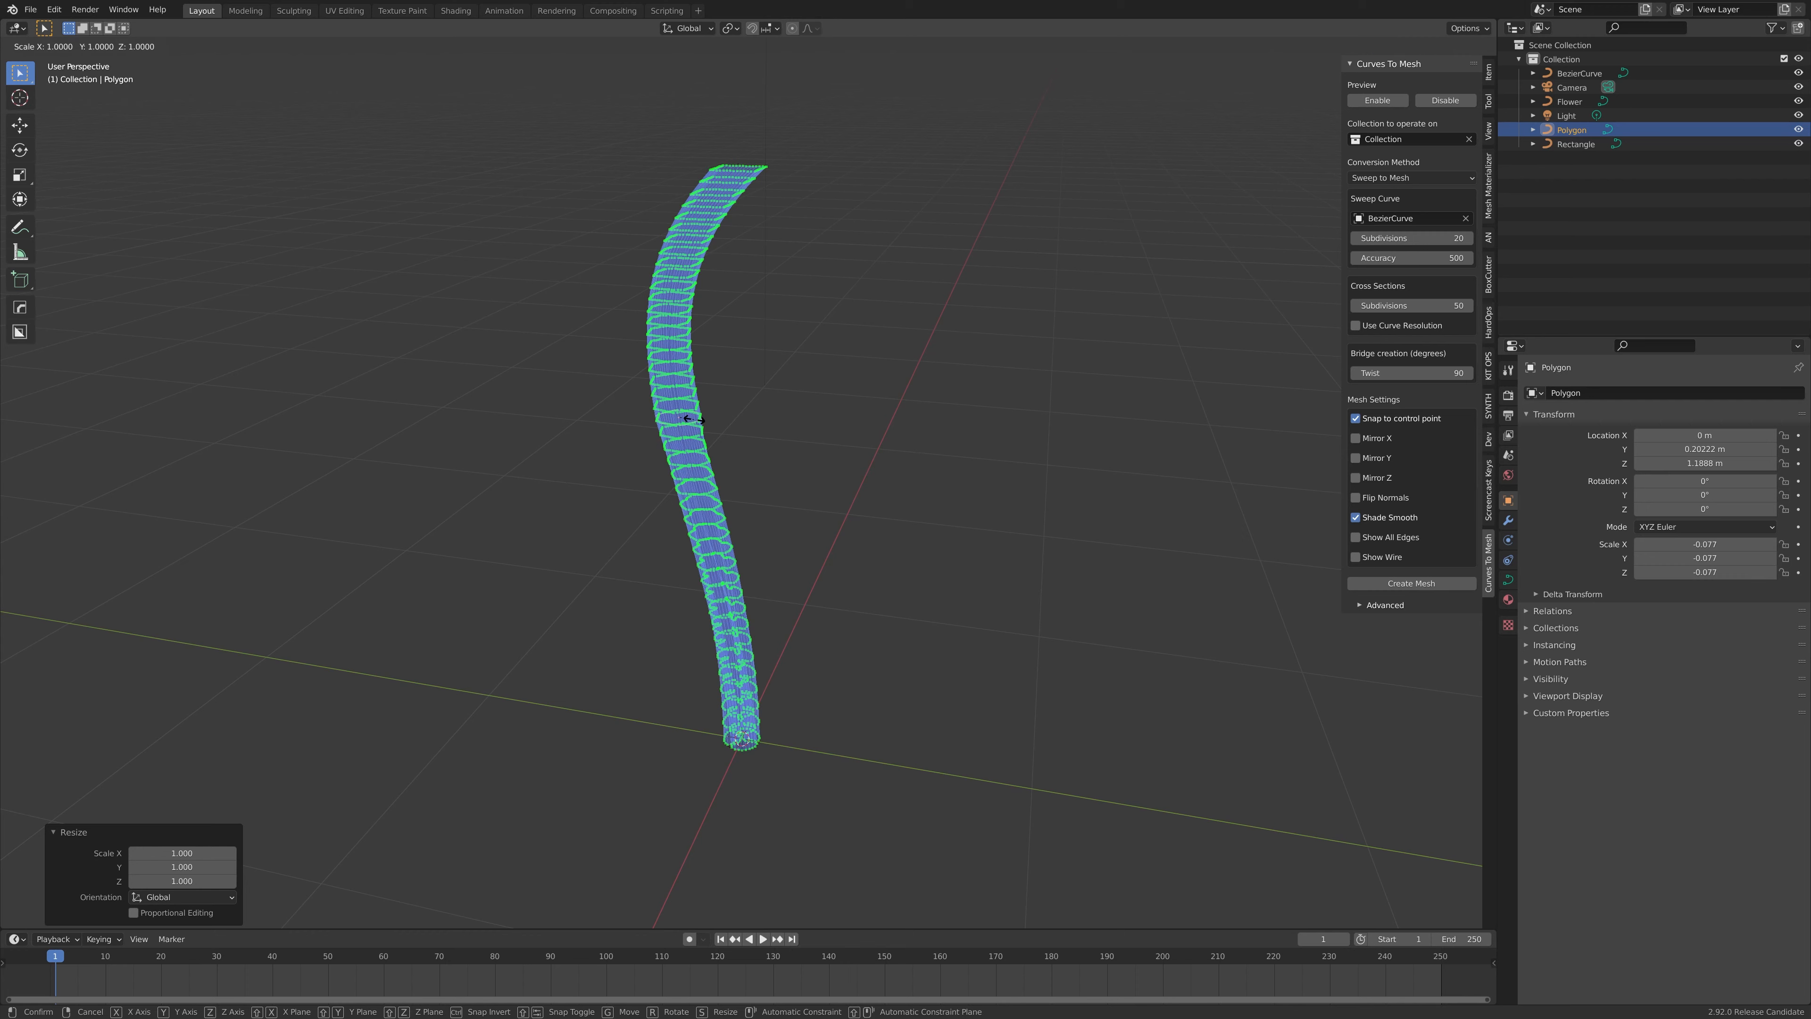
{"action": "left_click", "coordinate": [999, 450]}
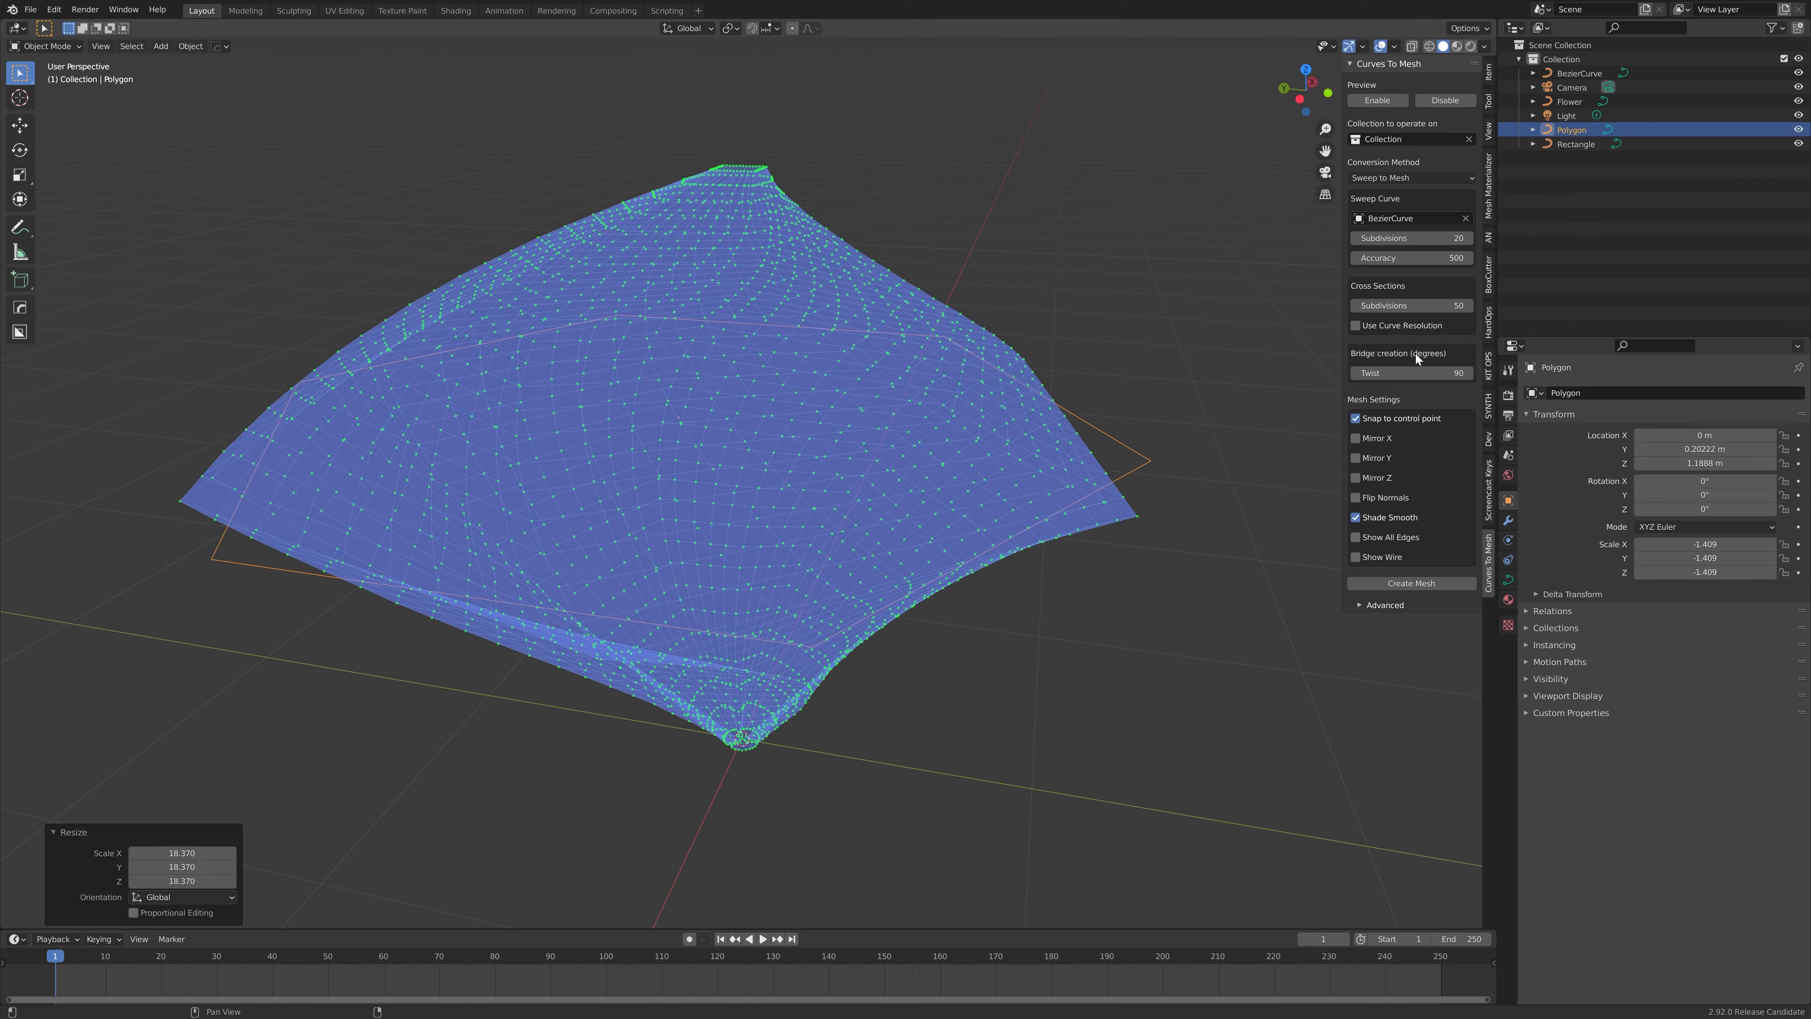
{"action": "left_click", "coordinate": [1415, 372]}
{"action": "type", "text": "0"}
{"action": "key", "text": "Return"}
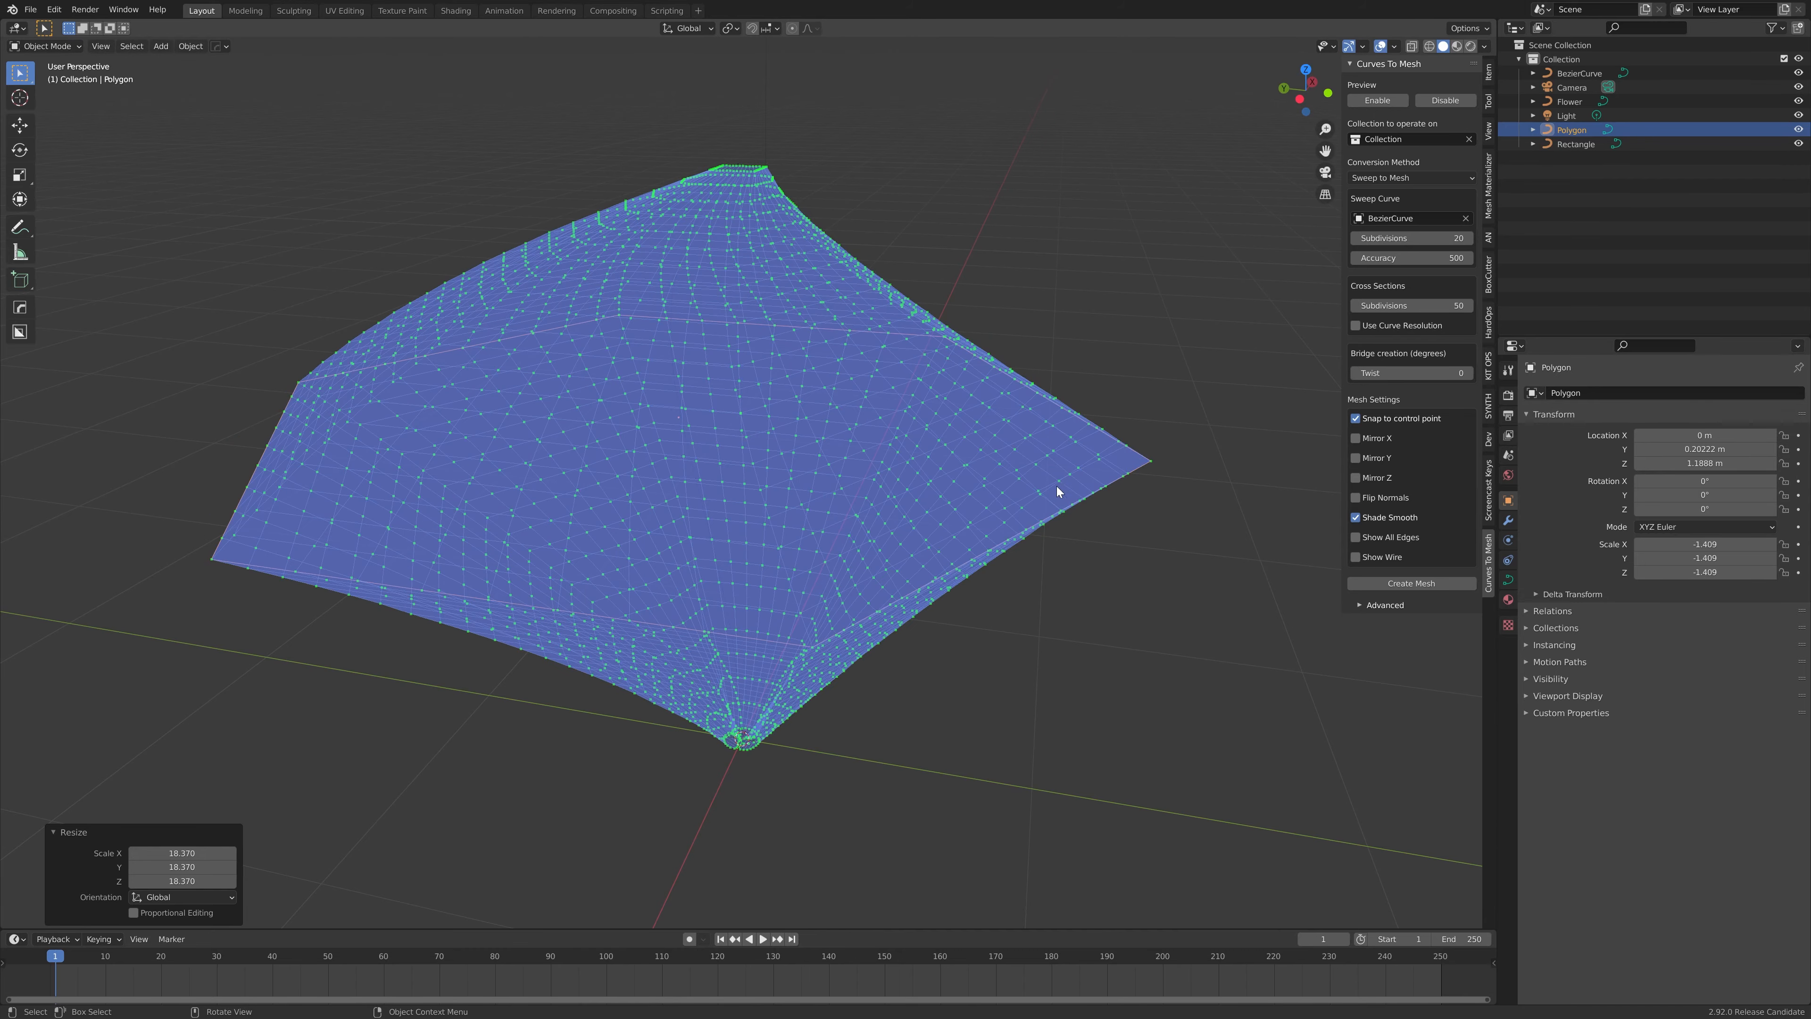
{"action": "middle_click_drag", "start_coordinate": [996, 494], "coordinate": [821, 575]}
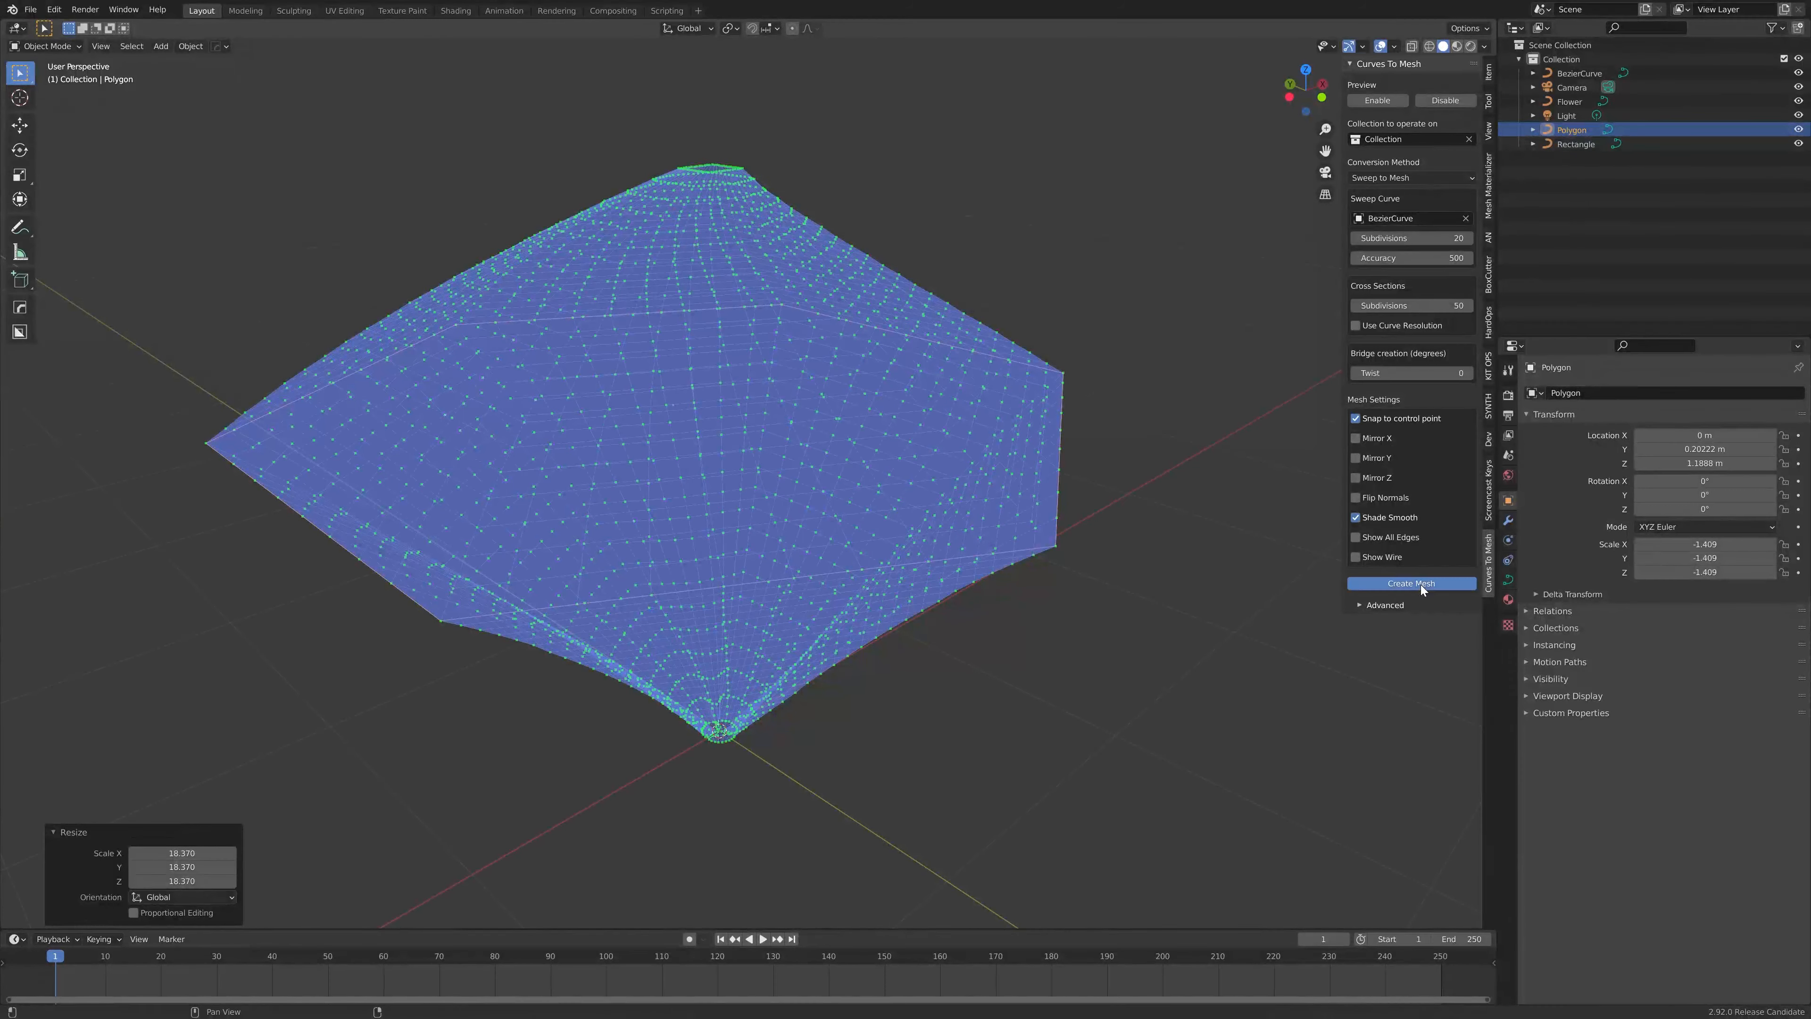
Step: Create a trial mesh from the sweep, inspect its surface up close and delete it
{"action": "left_click", "coordinate": [1436, 584]}
{"action": "middle_click_drag", "start_coordinate": [873, 451], "coordinate": [907, 483]}
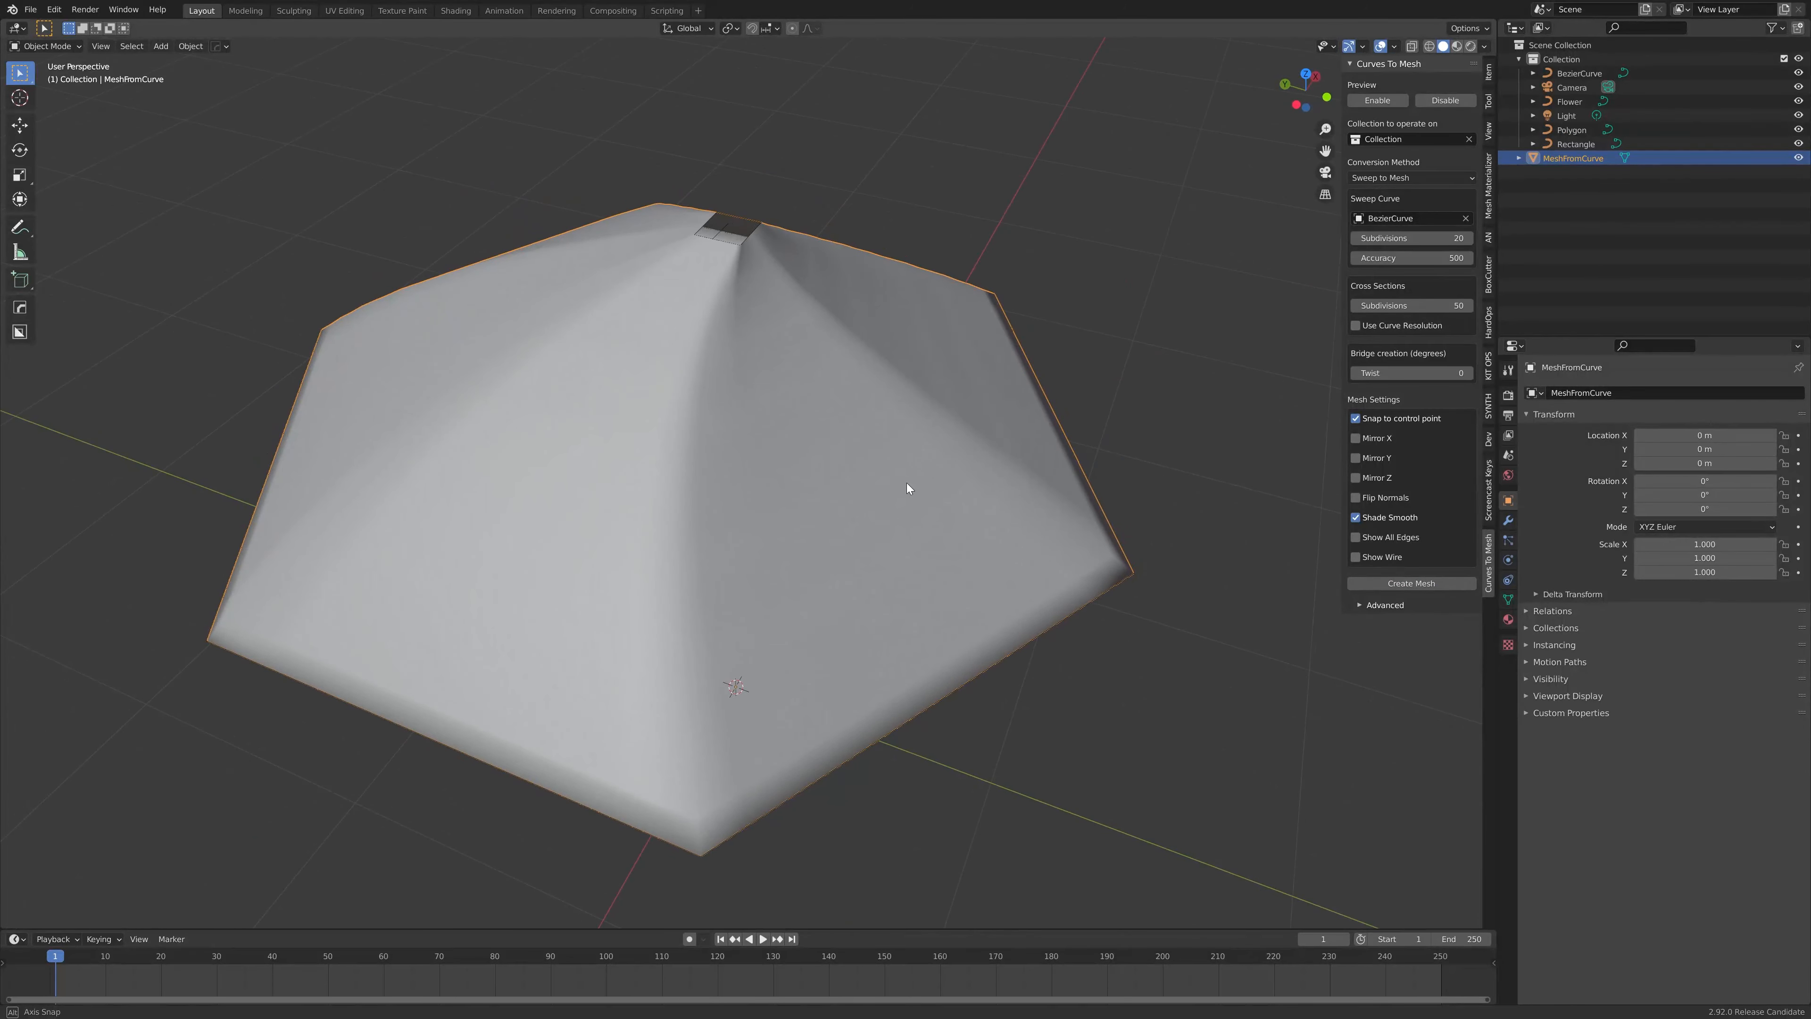
{"action": "middle_click_drag", "start_coordinate": [1055, 402], "coordinate": [1045, 360]}
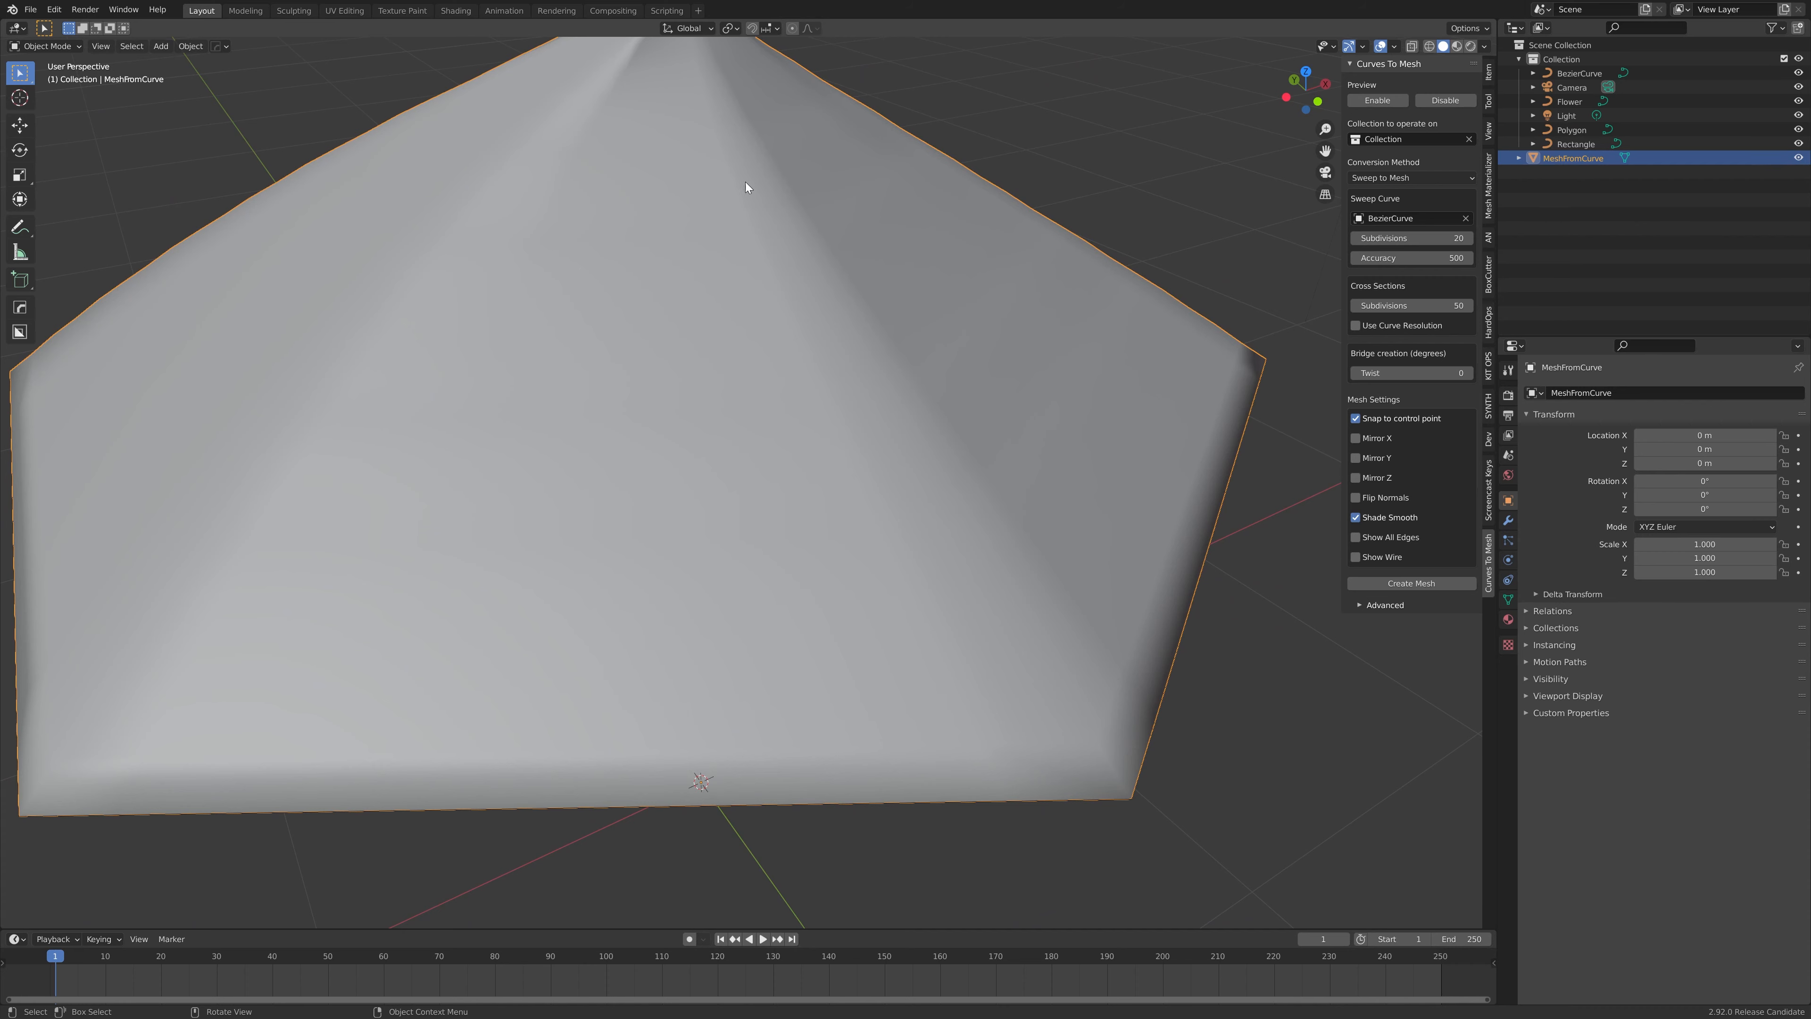
{"action": "middle_click_drag", "start_coordinate": [876, 296], "coordinate": [867, 389]}
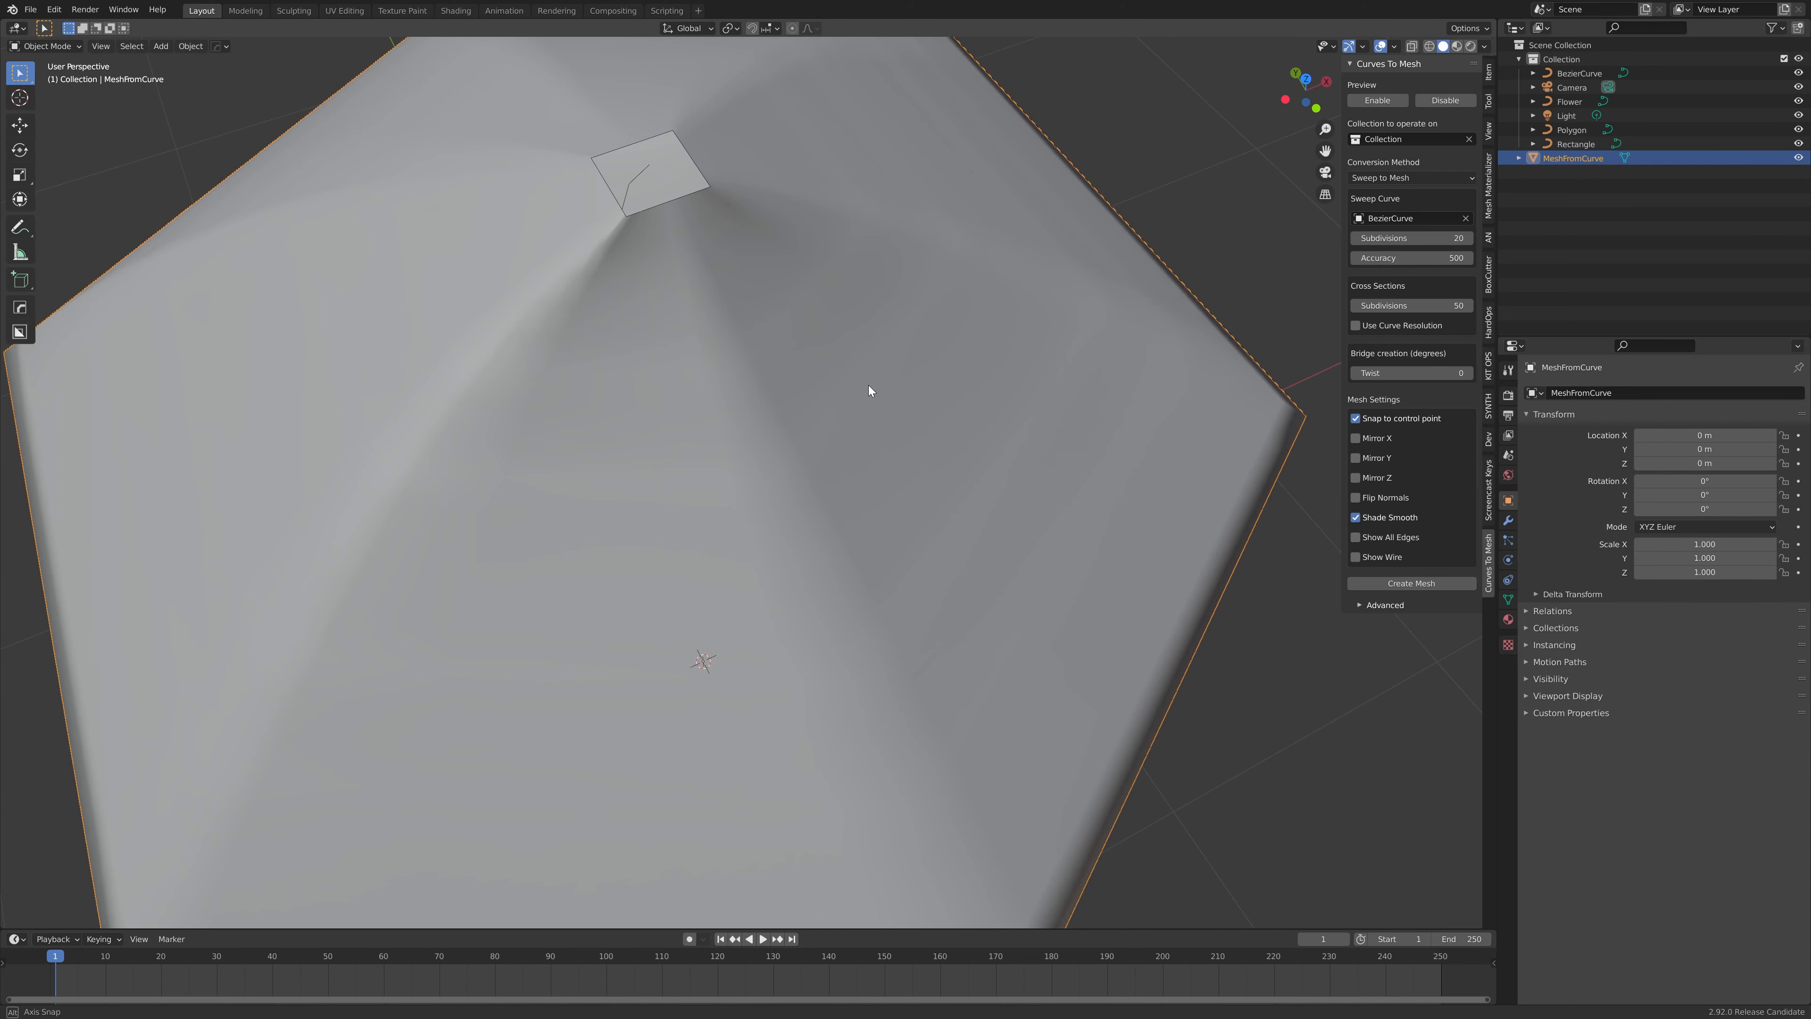
{"action": "scroll", "coordinate": [974, 343], "scroll_direction": "up", "scroll_amount": 4}
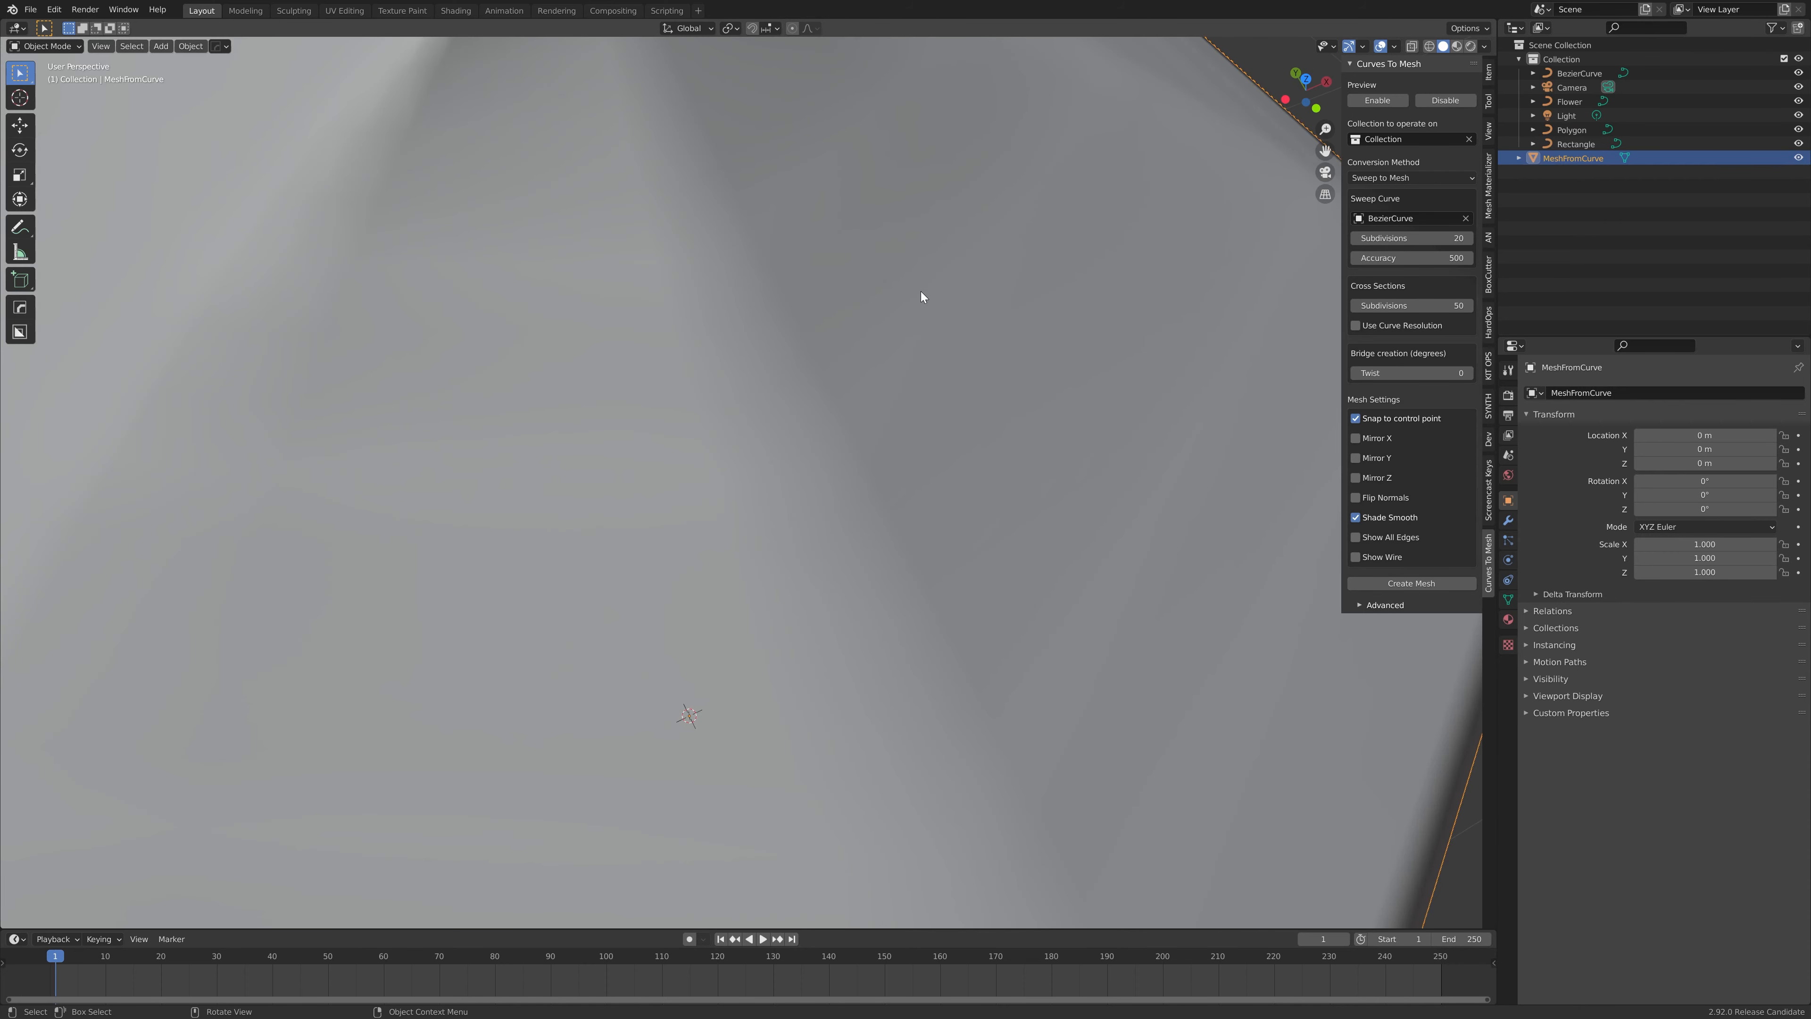
{"action": "scroll", "coordinate": [951, 349], "scroll_direction": "down", "scroll_amount": 5}
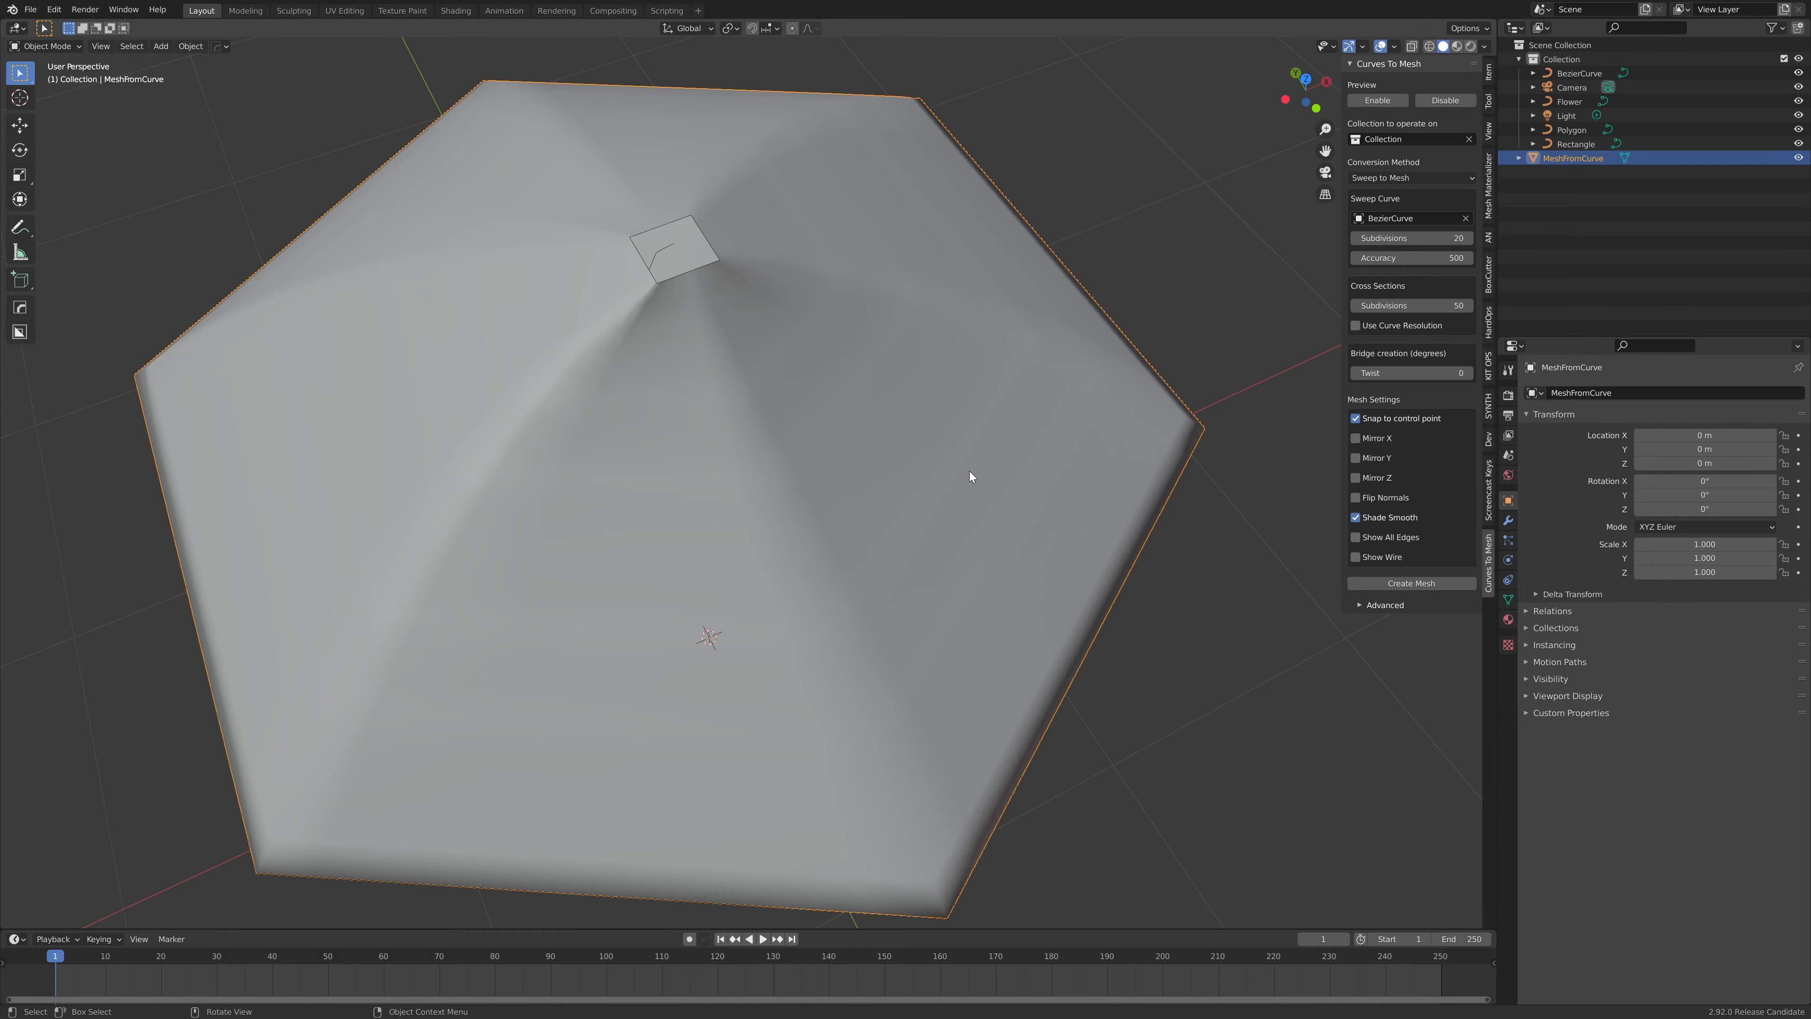
{"action": "key", "text": "Delete"}
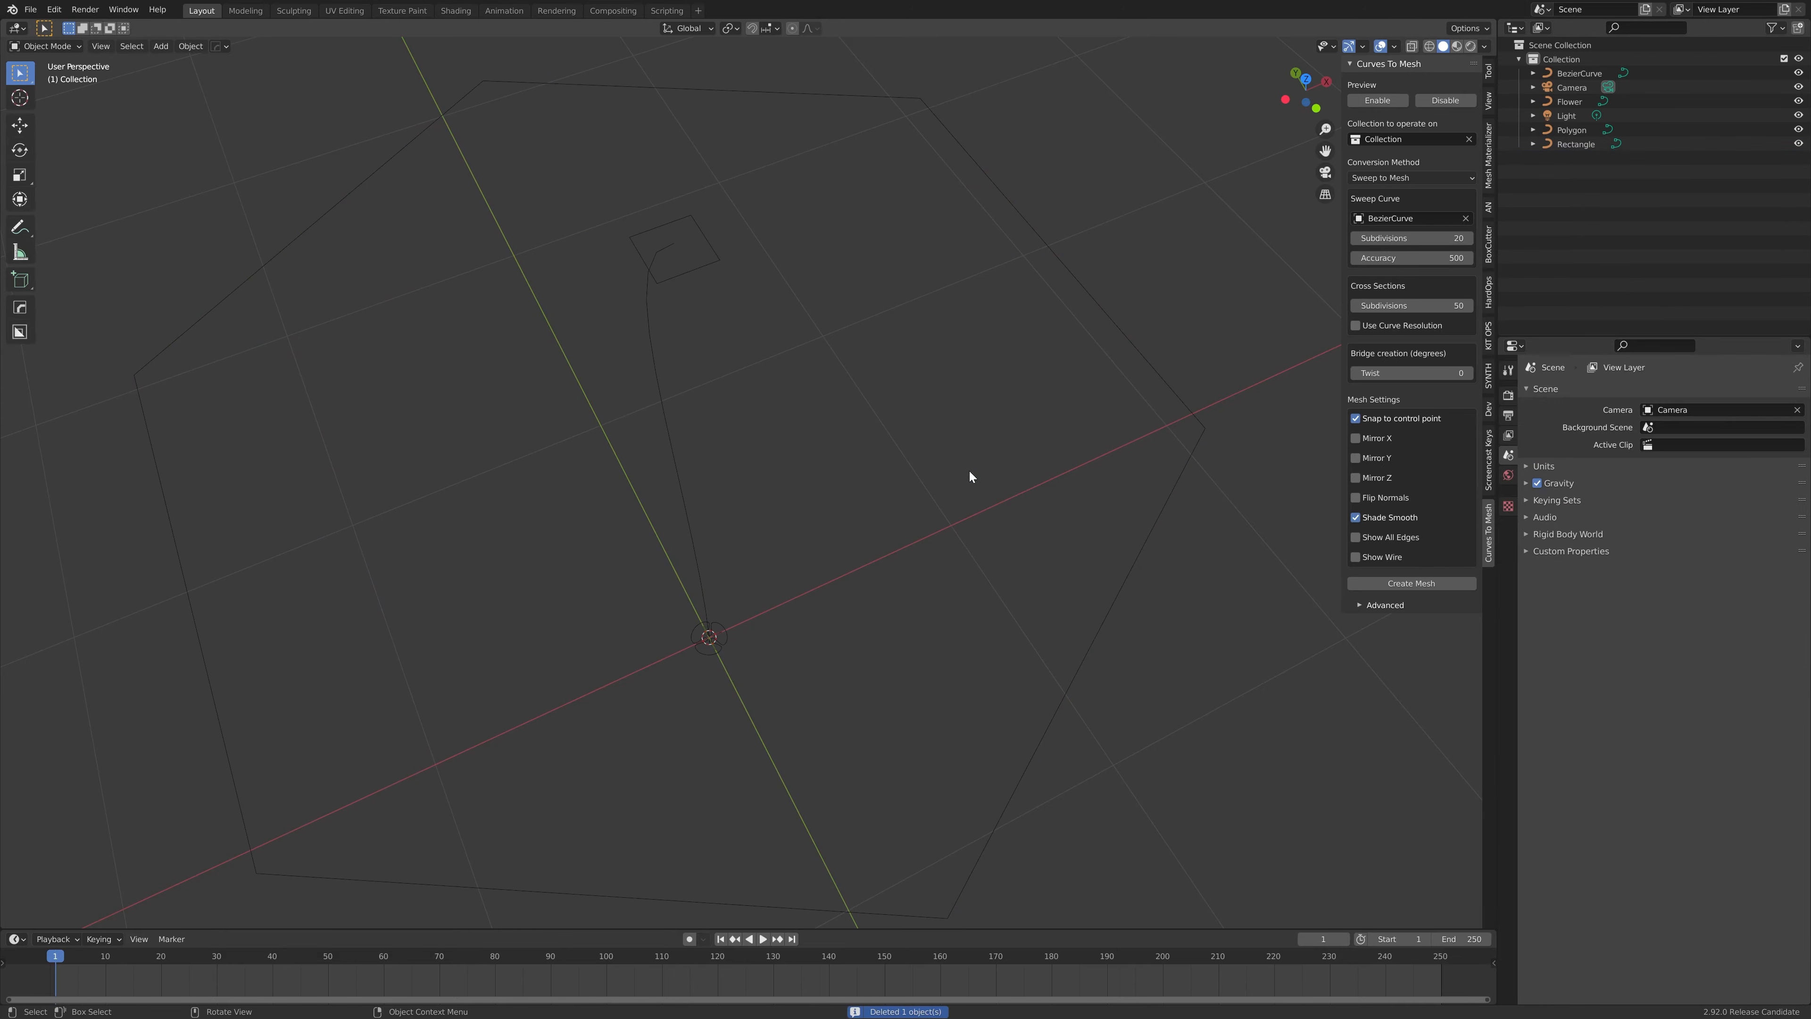
Step: Enable the sweep preview again and set the sweep curve's Accuracy to 1000
{"action": "left_click", "coordinate": [1368, 105]}
{"action": "middle_click_drag", "start_coordinate": [812, 462], "coordinate": [857, 429]}
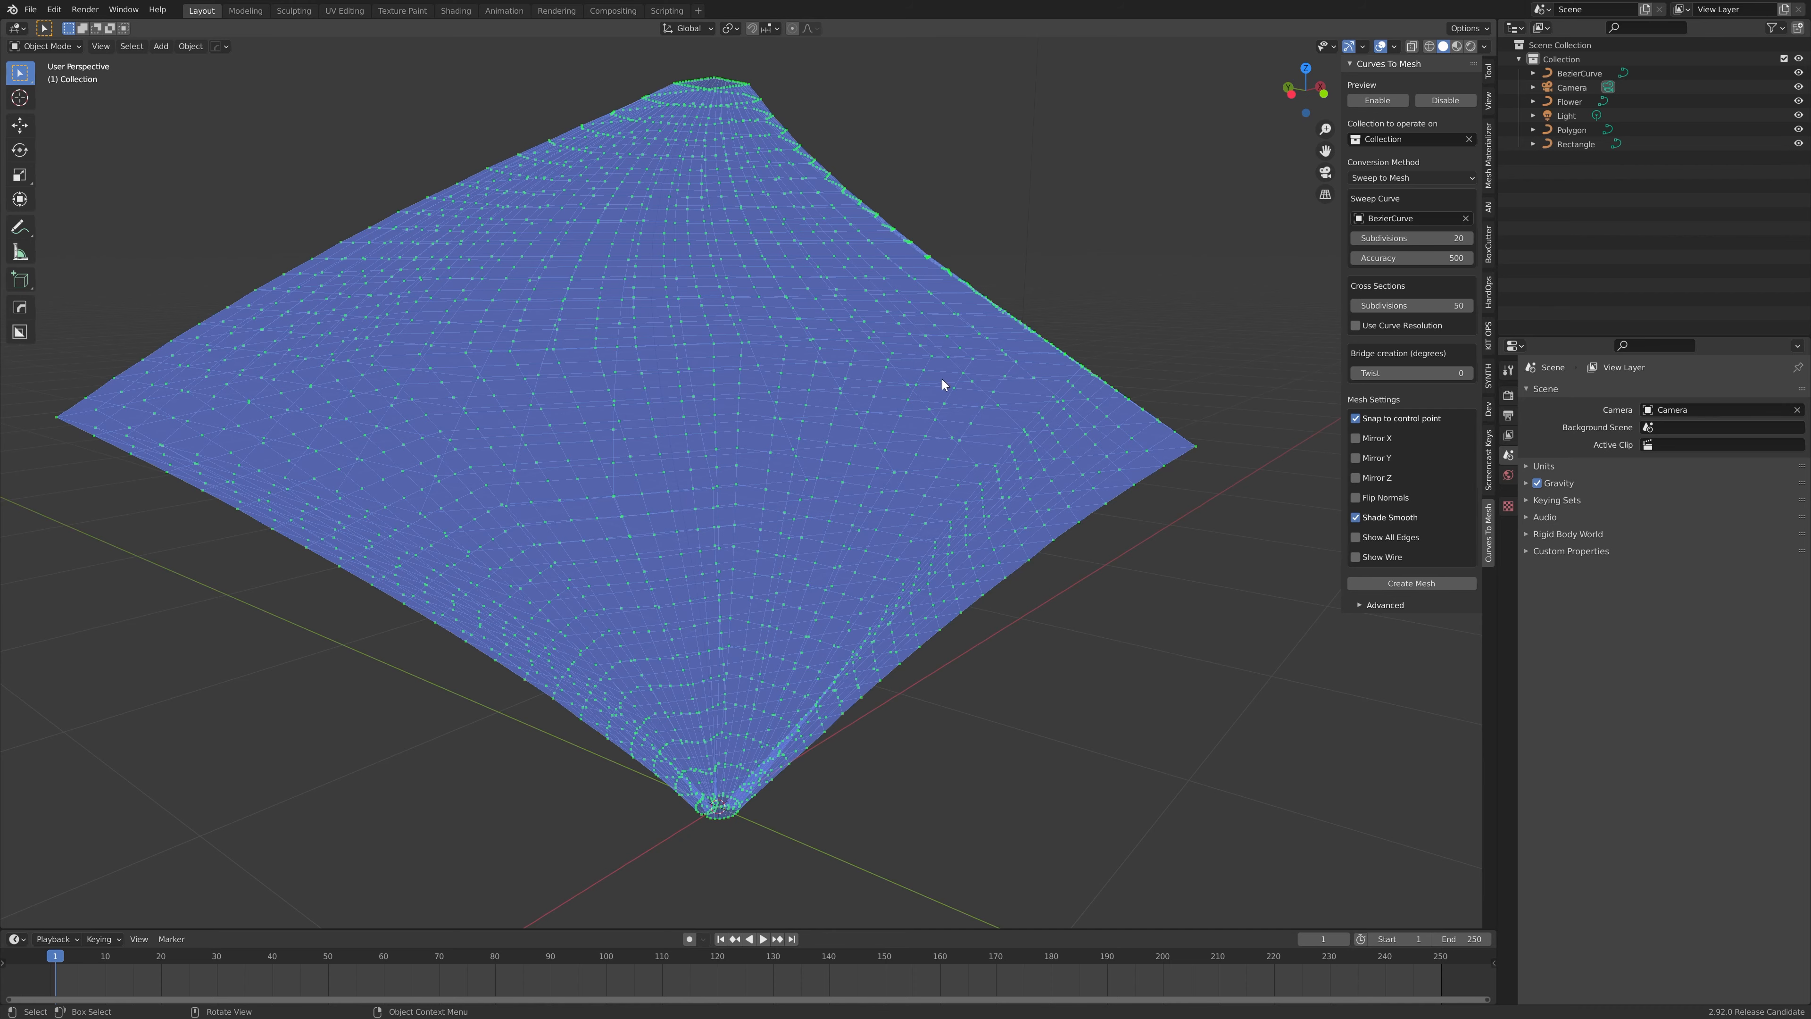
{"action": "middle_click_drag", "start_coordinate": [943, 386], "coordinate": [1292, 388]}
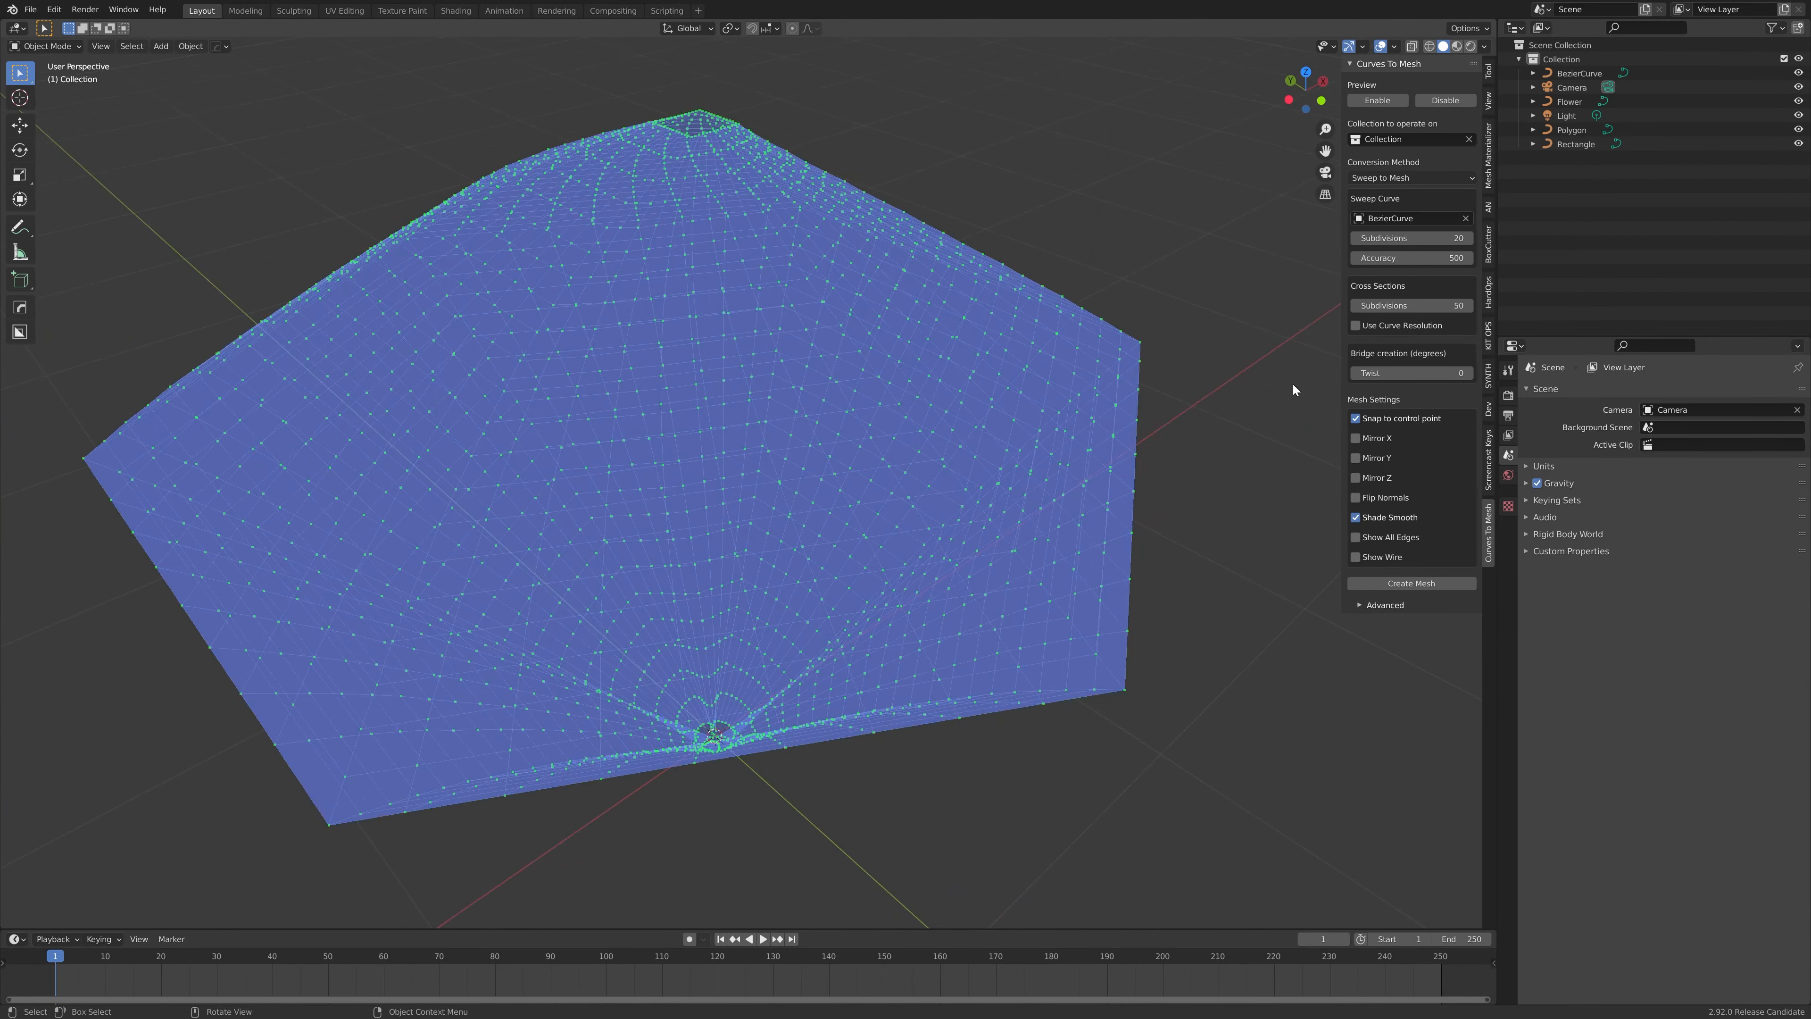
{"action": "left_click", "coordinate": [1409, 257]}
{"action": "type", "text": "1000"}
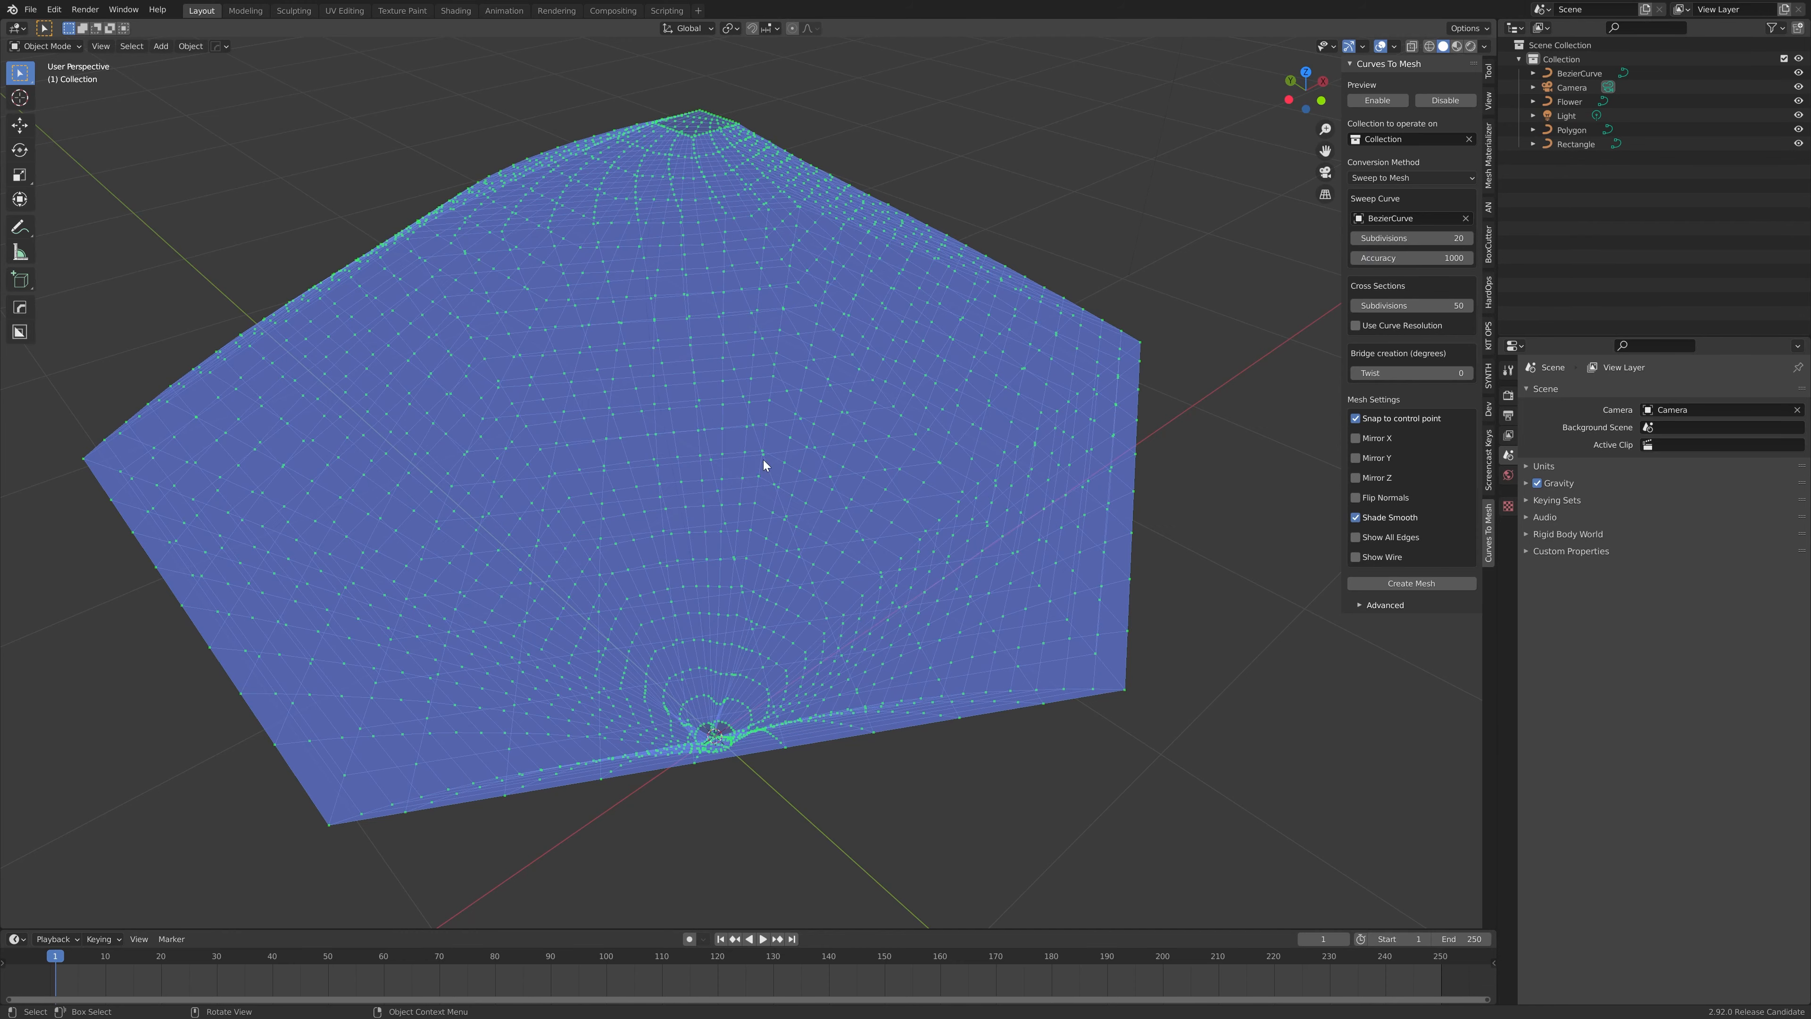
{"action": "middle_click_drag", "start_coordinate": [960, 255], "coordinate": [1037, 389]}
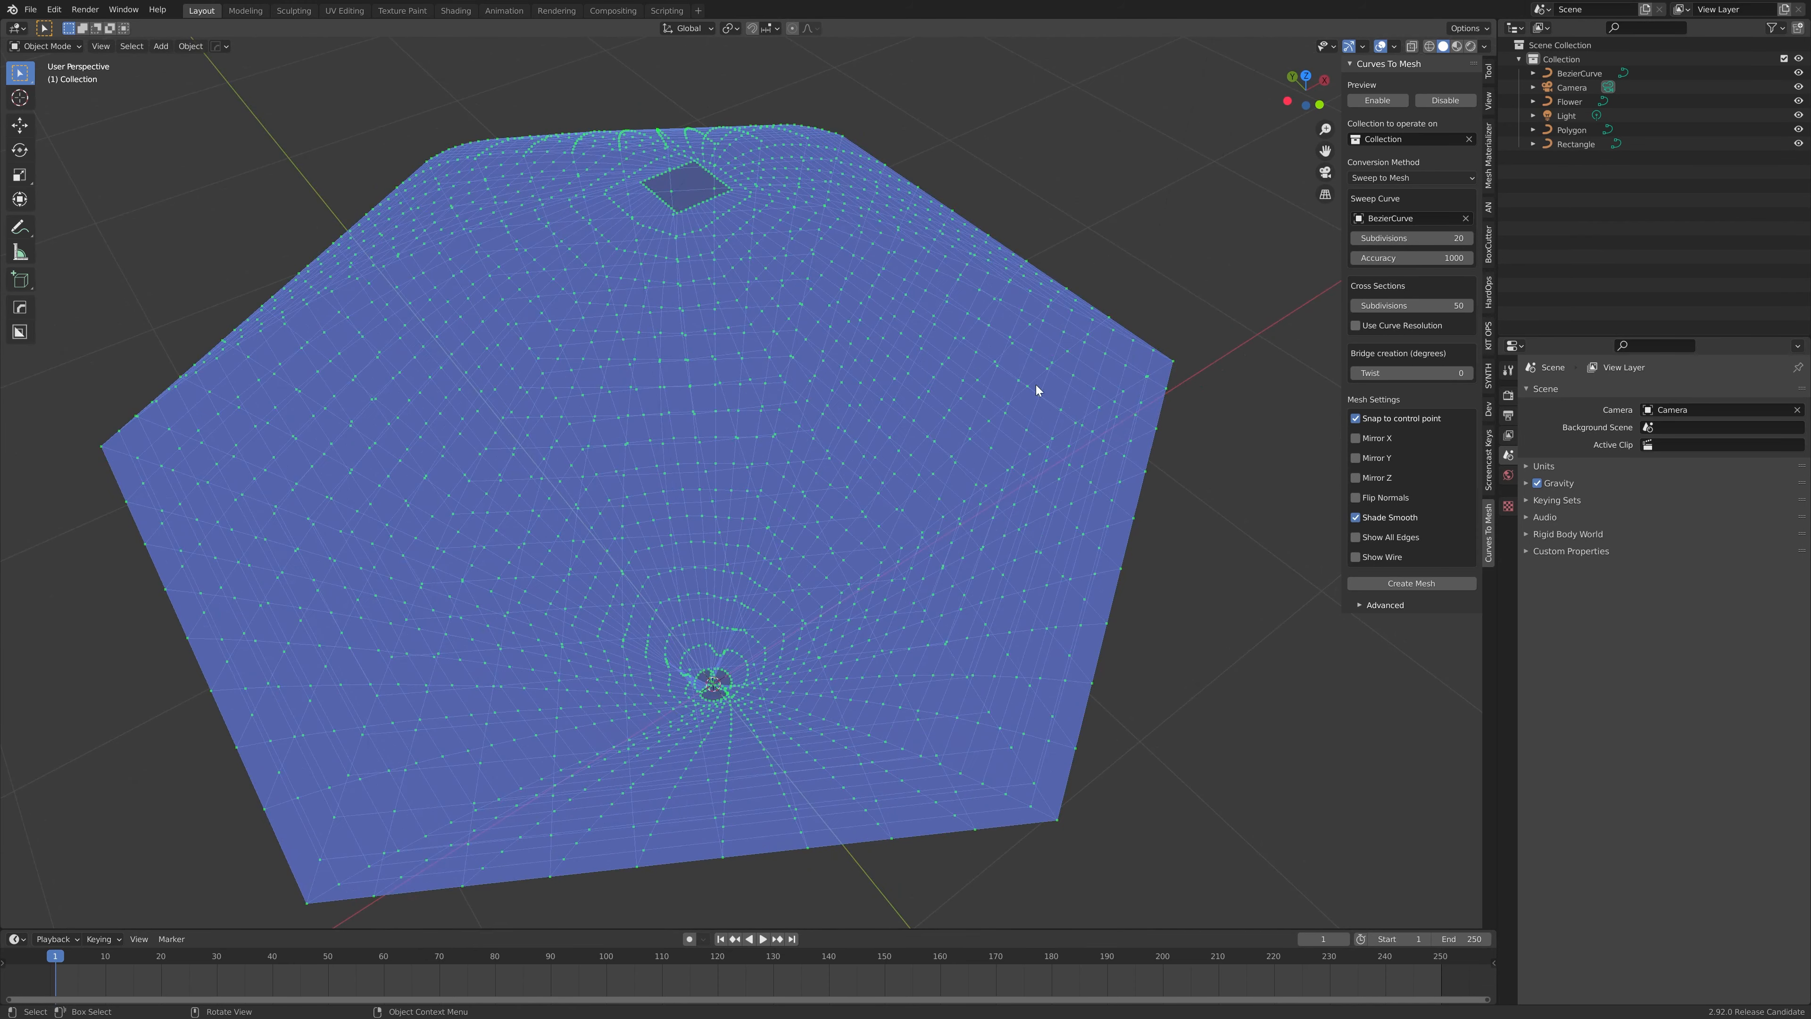
{"action": "left_click", "coordinate": [1388, 97]}
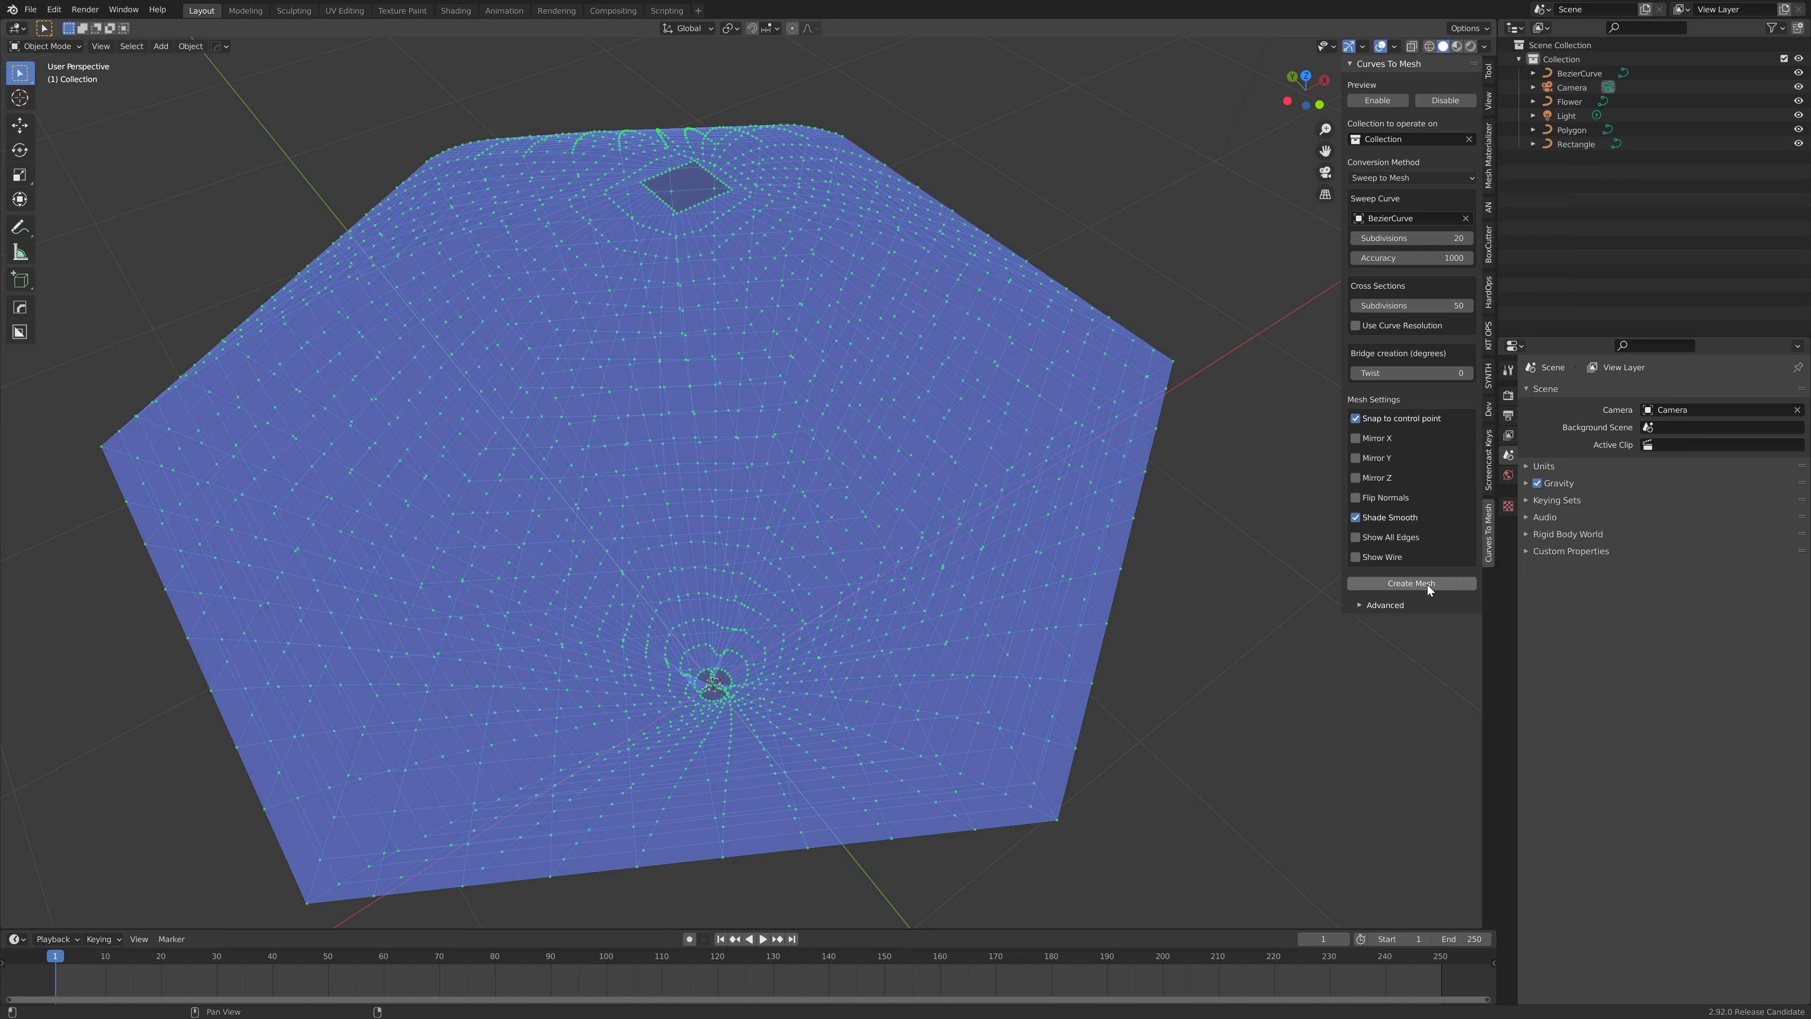
Step: Create the mesh from the higher-accuracy sweep and inspect its surface from above and below
{"action": "left_click", "coordinate": [1428, 583]}
{"action": "middle_click_drag", "start_coordinate": [1041, 511], "coordinate": [900, 431]}
{"action": "scroll", "coordinate": [934, 466], "scroll_direction": "up", "scroll_amount": 2}
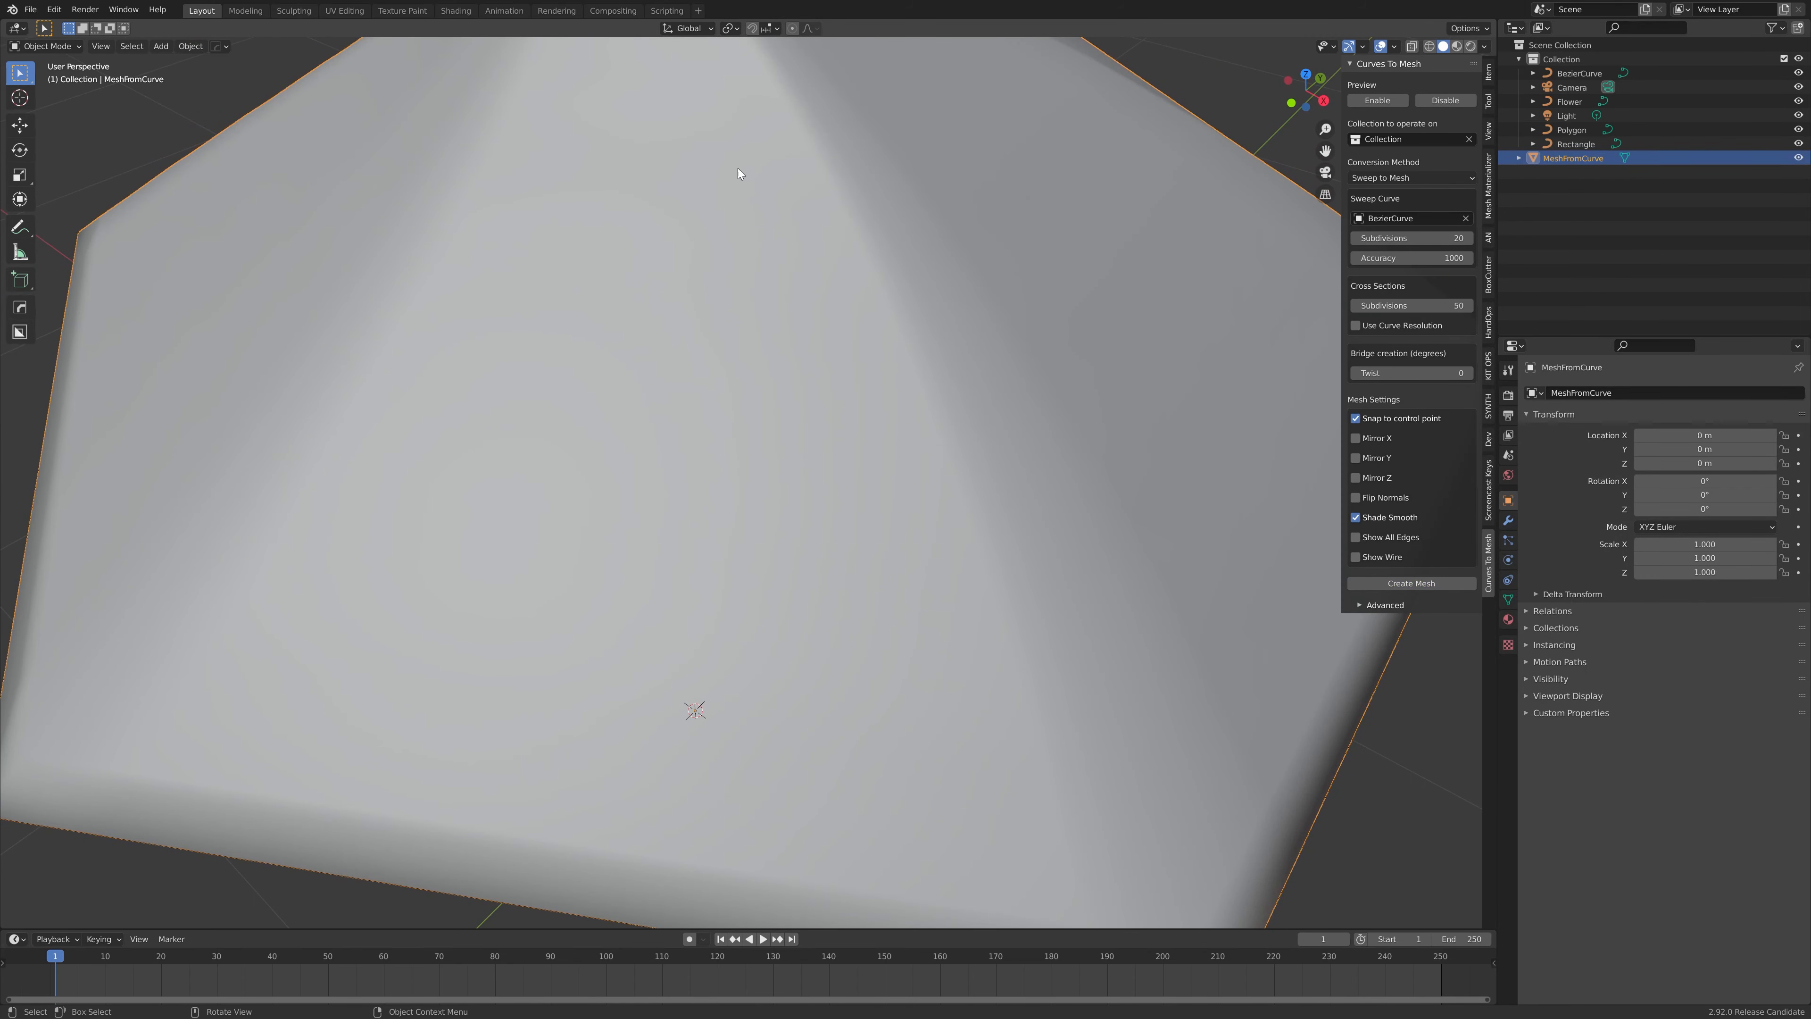
{"action": "scroll", "coordinate": [756, 517], "scroll_direction": "down", "scroll_amount": 5}
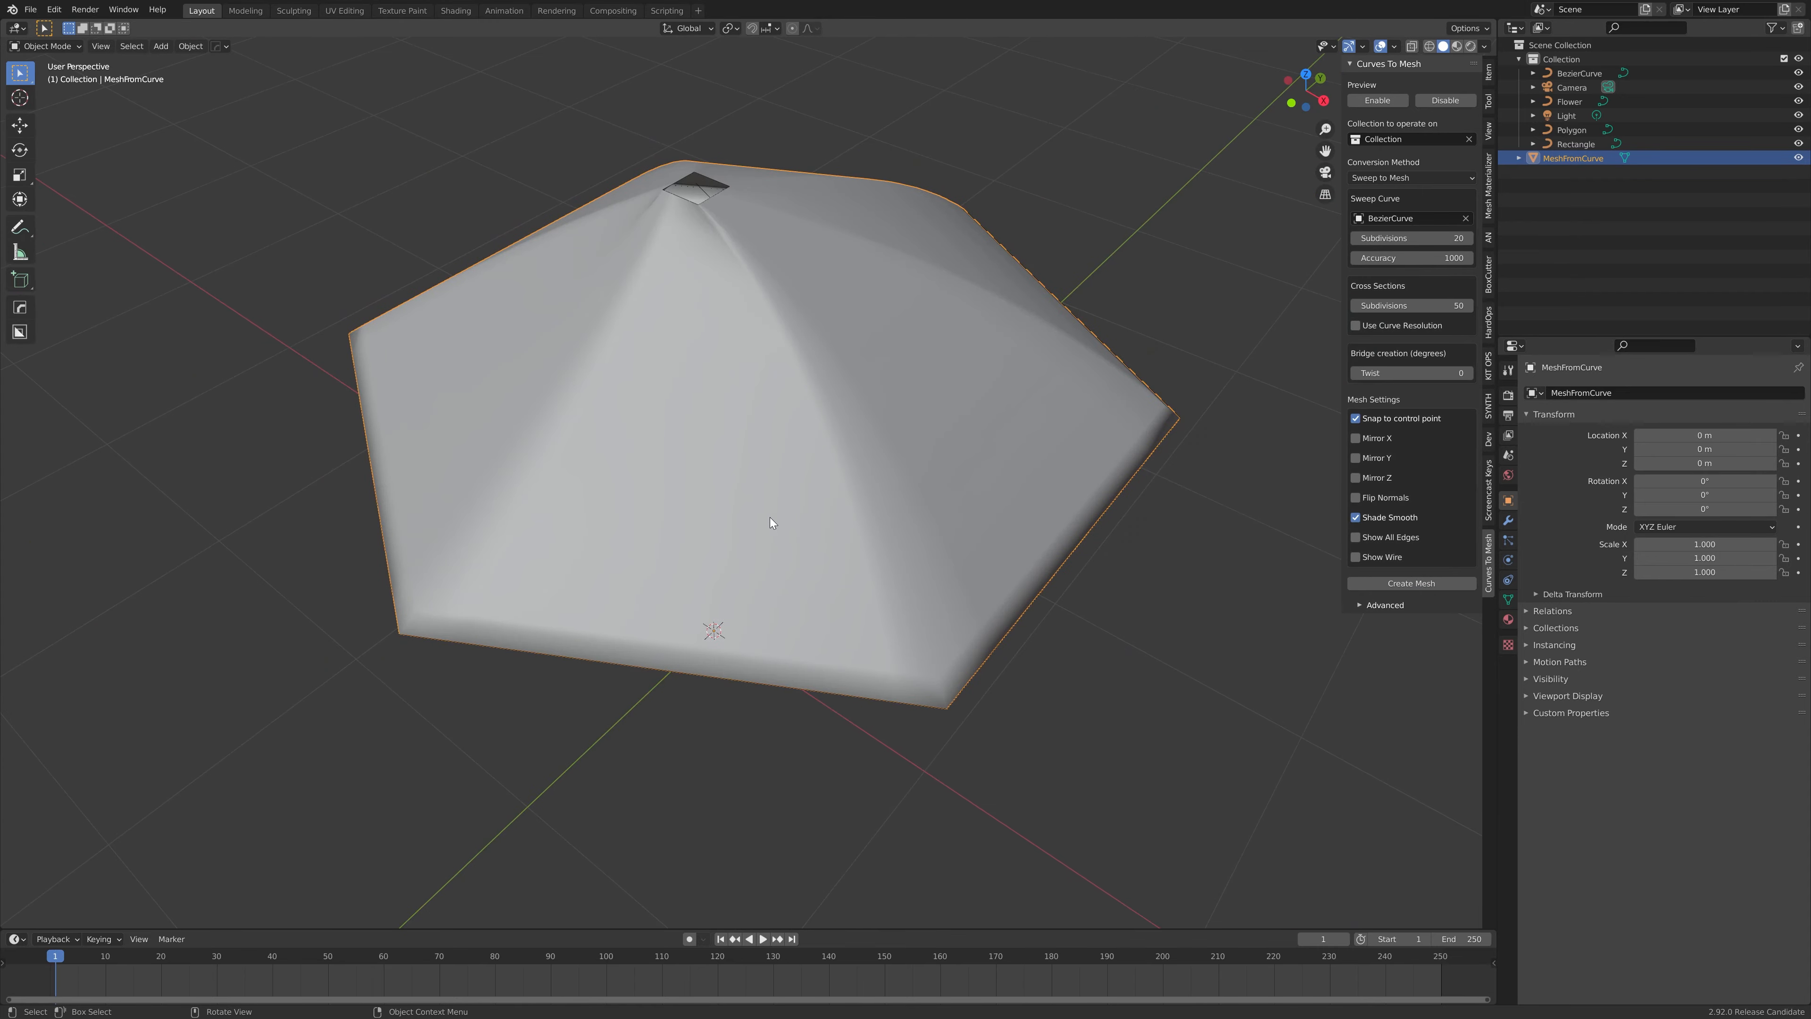
{"action": "middle_click_drag", "start_coordinate": [770, 516], "coordinate": [953, 321]}
{"action": "scroll", "coordinate": [800, 396], "scroll_direction": "up", "scroll_amount": 3}
{"action": "scroll", "coordinate": [866, 403], "scroll_direction": "down", "scroll_amount": 3}
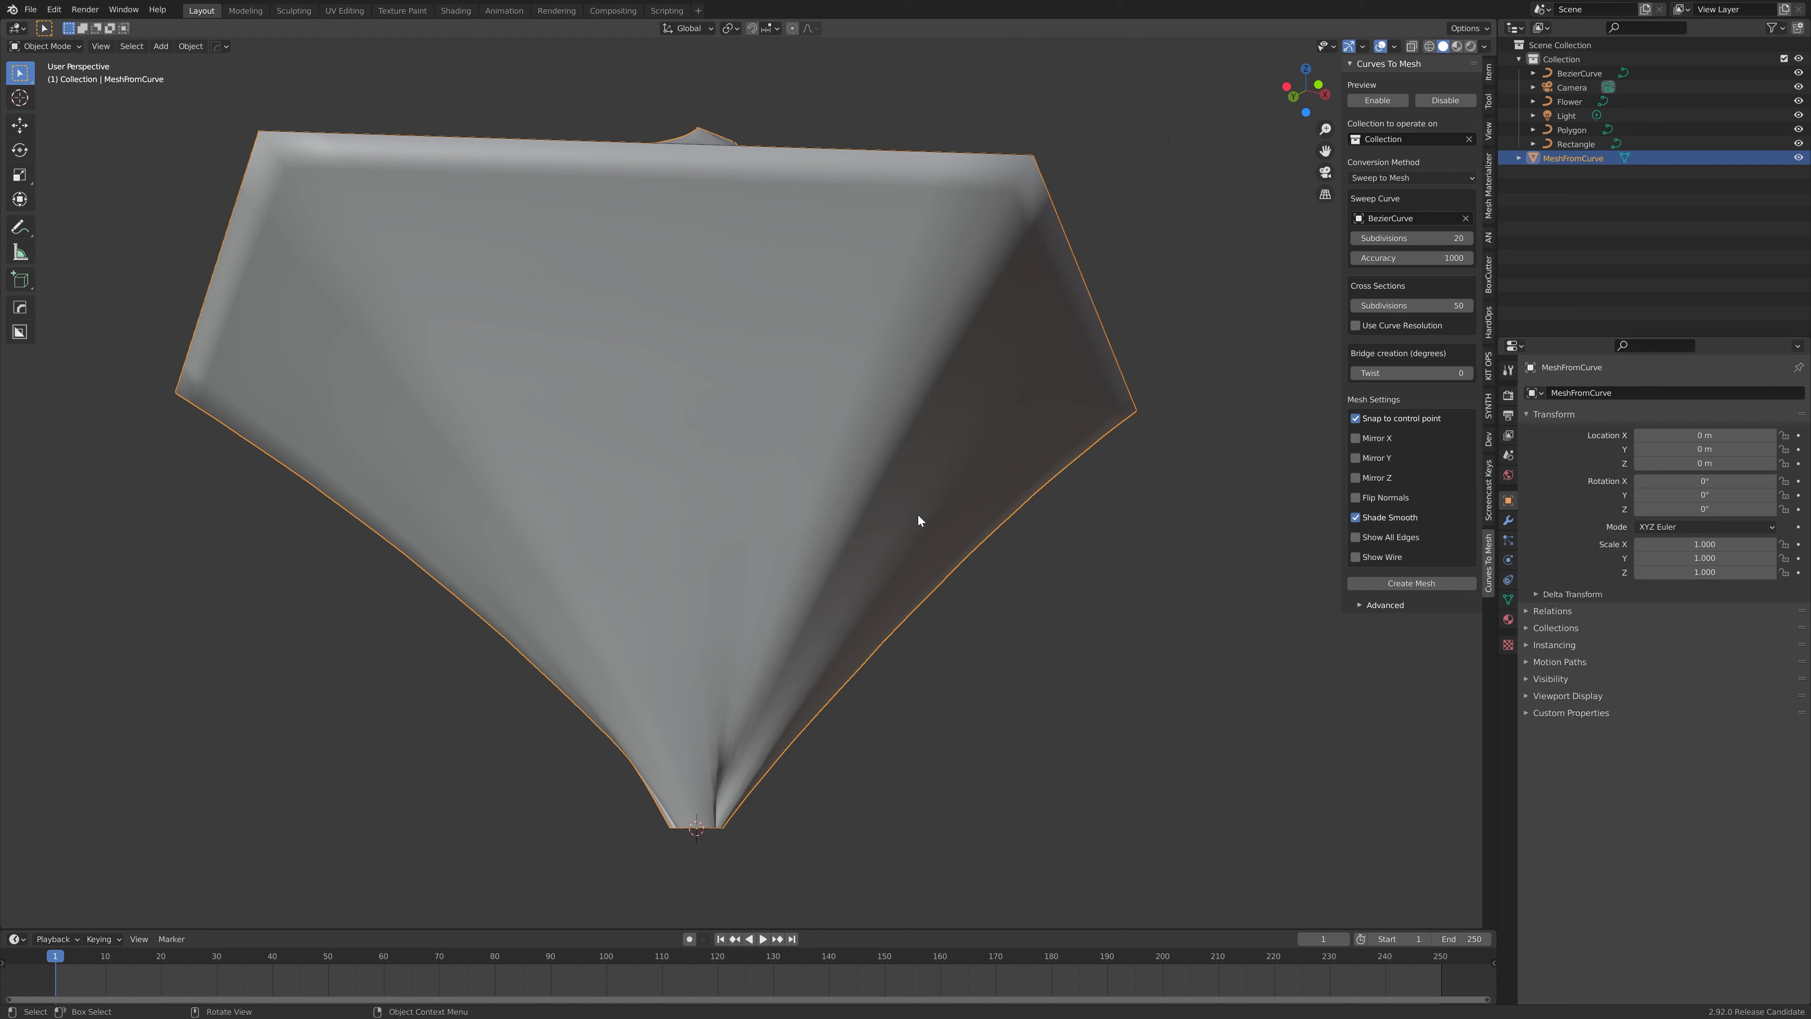
Step: Open sweep_ring_simple.blend from the tests folder without saving the current scene
{"action": "left_click", "coordinate": [31, 10]}
{"action": "left_click", "coordinate": [30, 9]}
{"action": "mouse_move", "coordinate": [57, 53]}
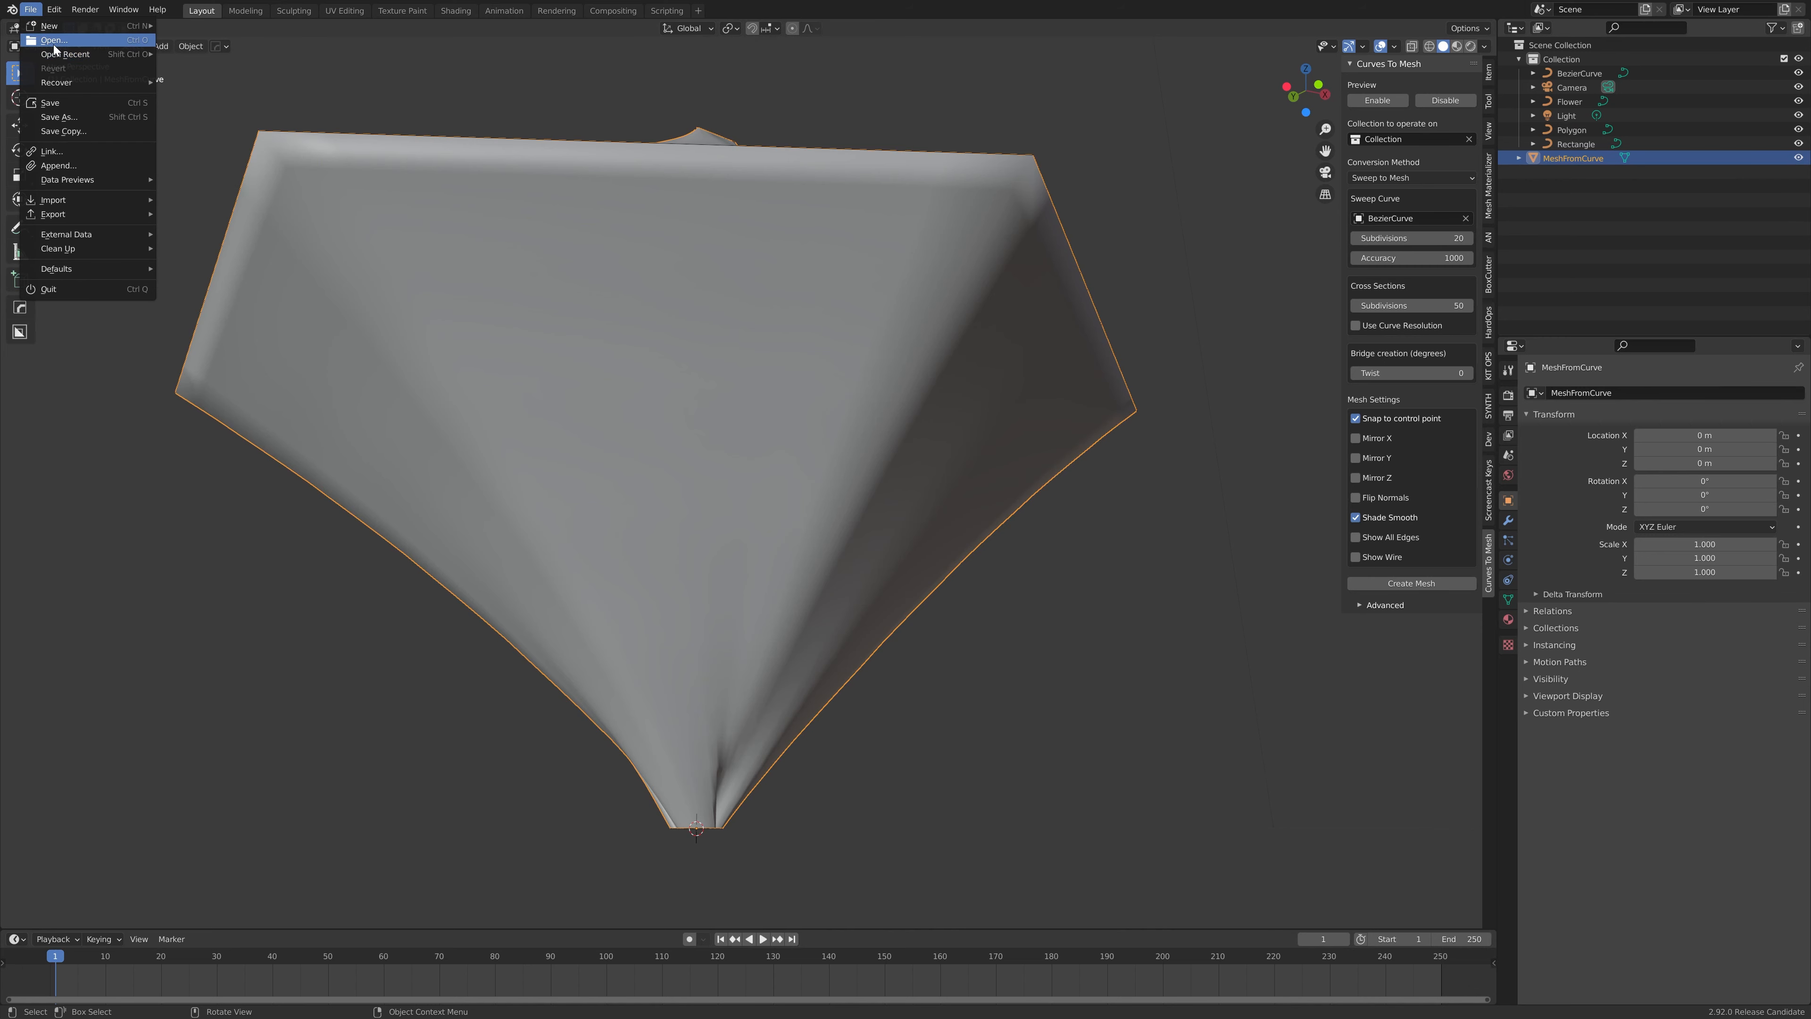
{"action": "left_click", "coordinate": [61, 41]}
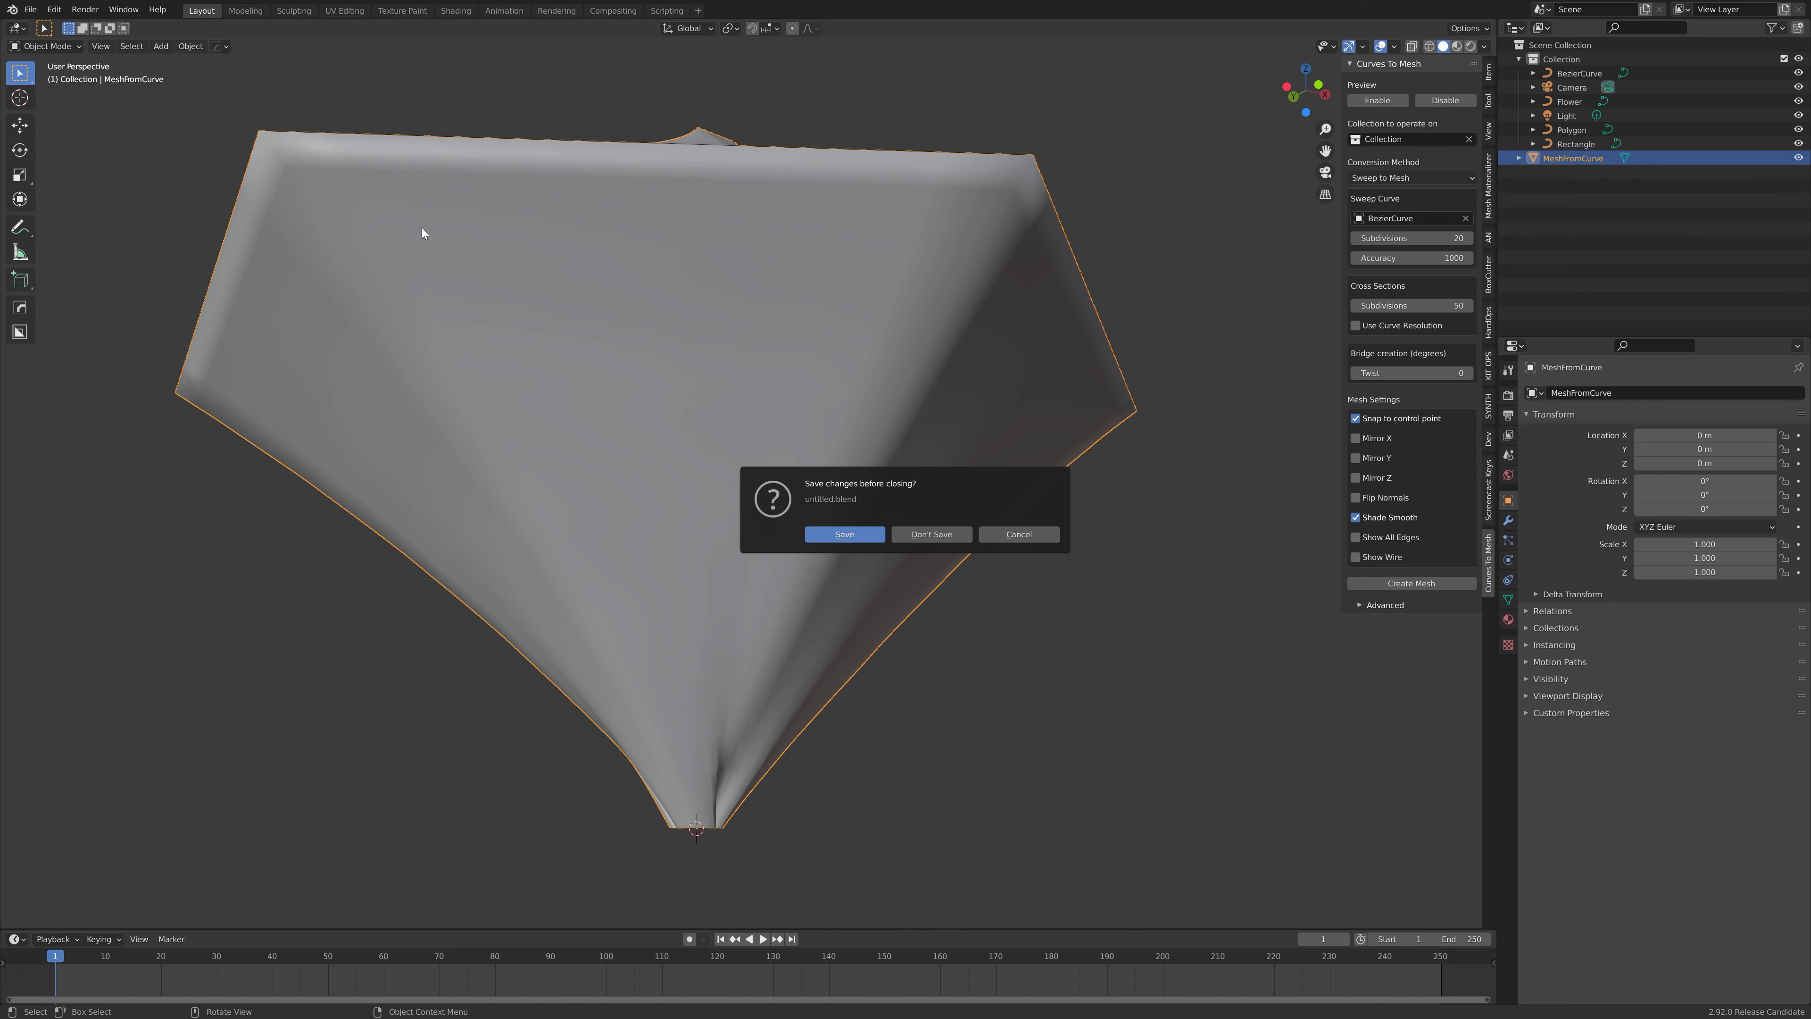
{"action": "left_click", "coordinate": [938, 532]}
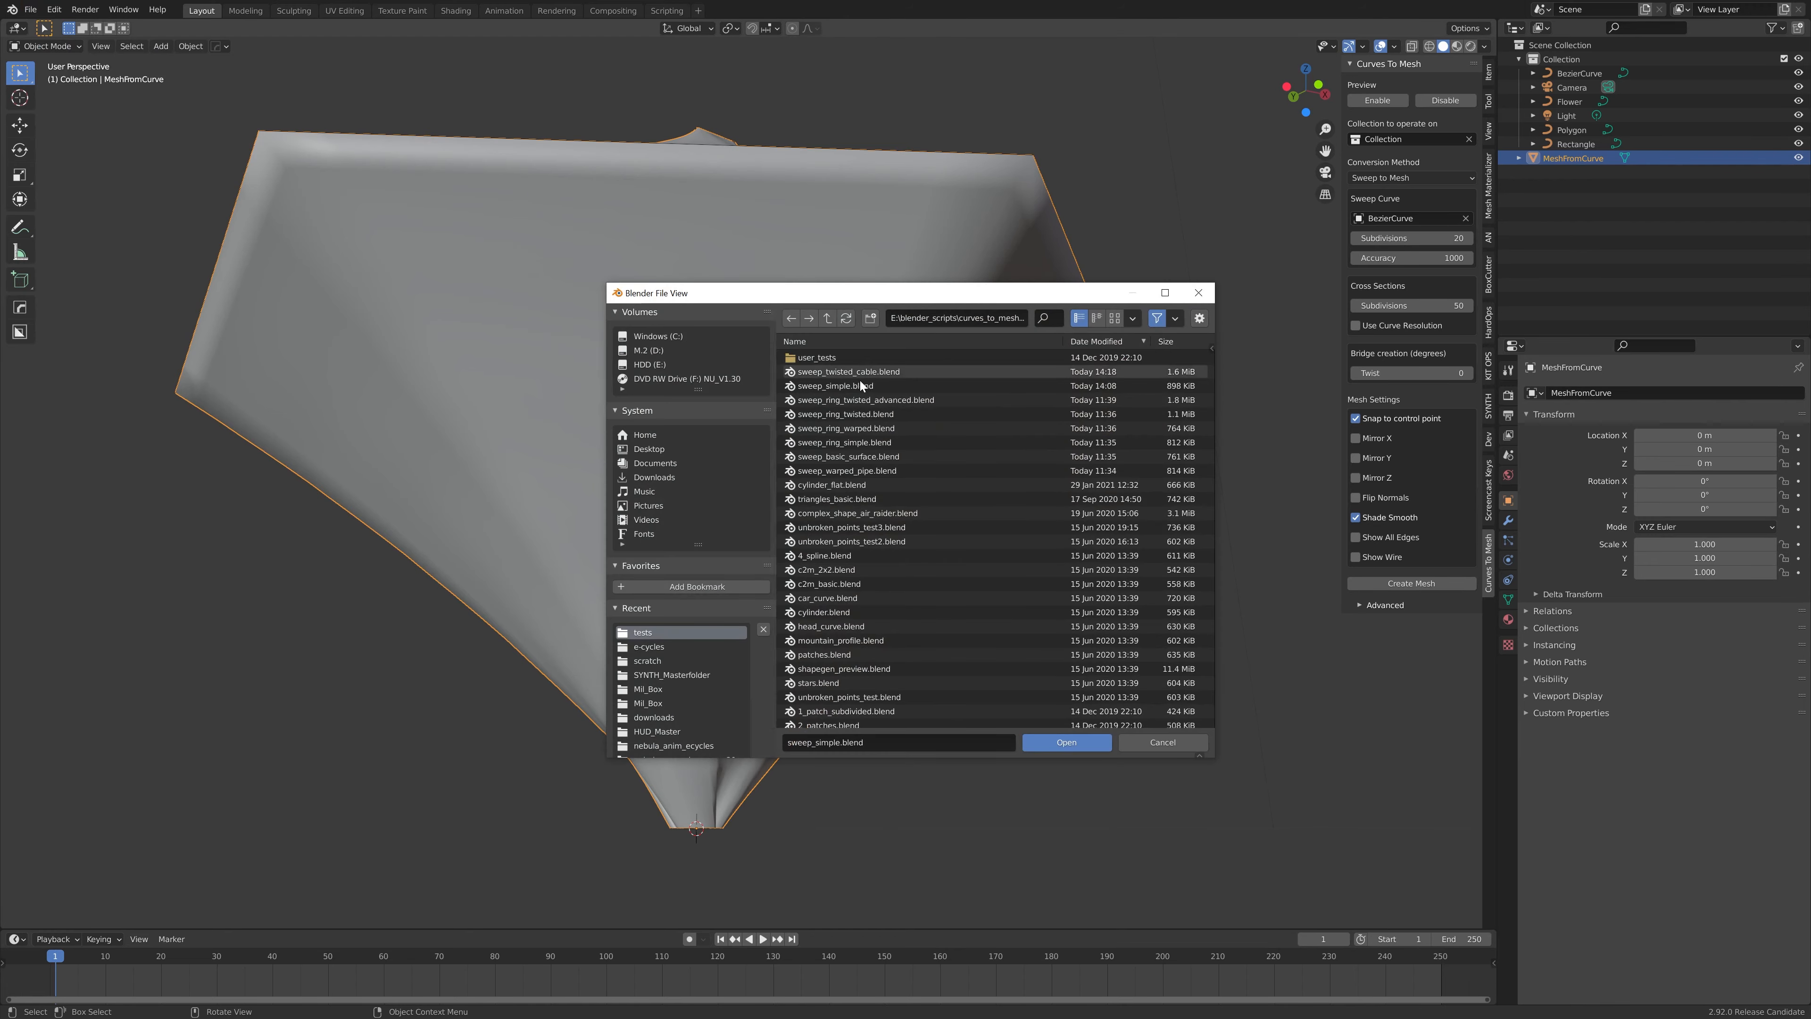
{"action": "left_click", "coordinate": [850, 442]}
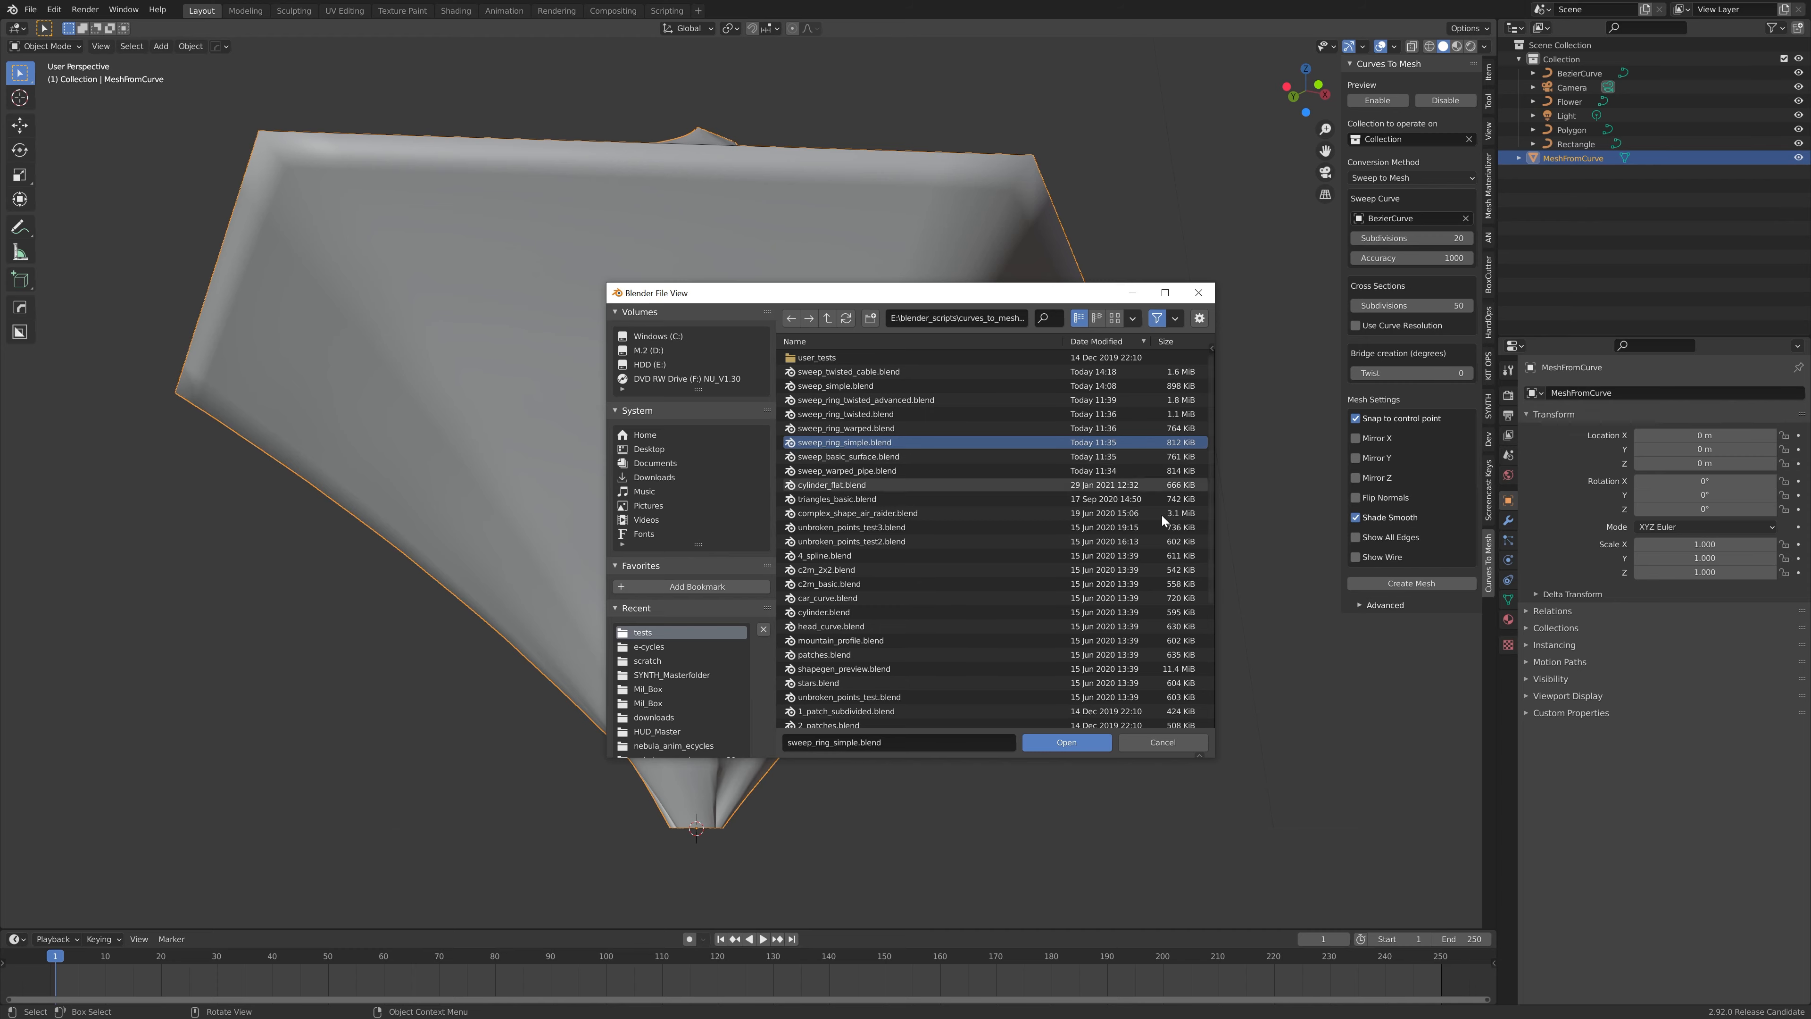
{"action": "left_click", "coordinate": [1076, 743]}
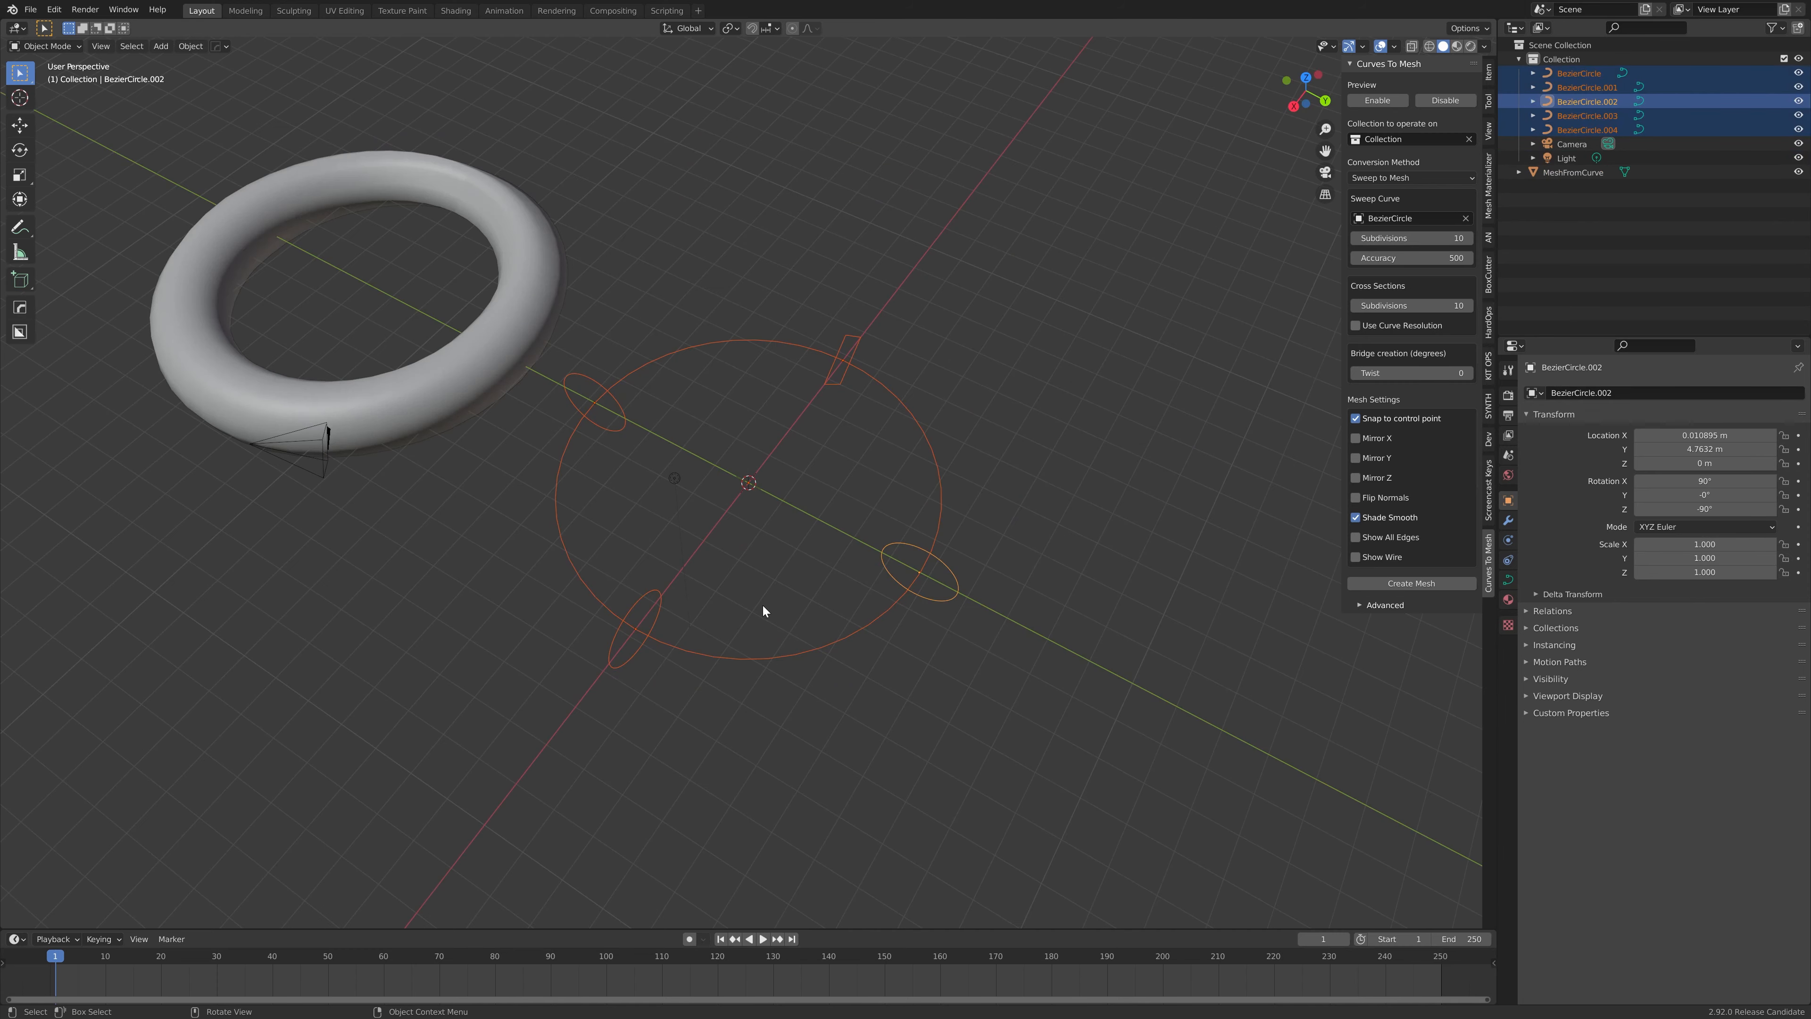
Step: Select the large BezierCircle sweep curve together with its four cross-section curves
{"action": "mouse_move", "coordinate": [819, 542]}
{"action": "middle_mouse_down"}
{"action": "mouse_move", "coordinate": [625, 489]}
{"action": "mouse_move", "coordinate": [718, 522]}
{"action": "mouse_move", "coordinate": [819, 521]}
{"action": "middle_mouse_up"}
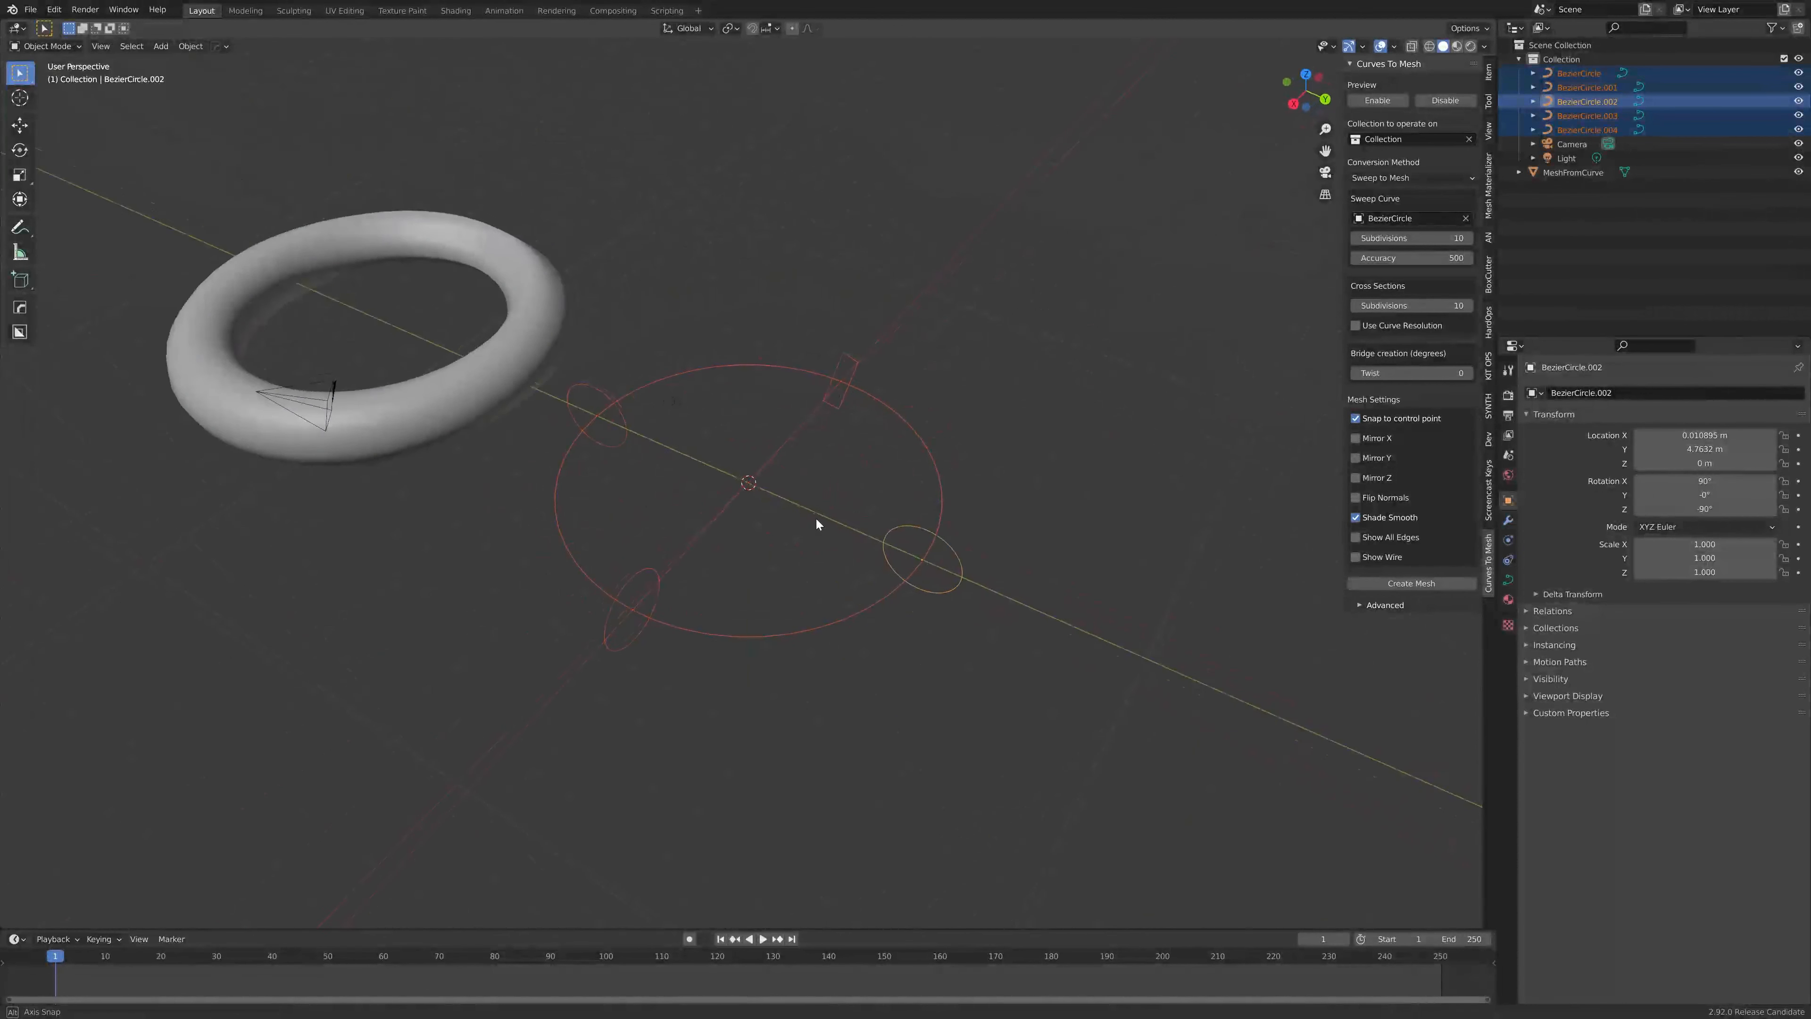
{"action": "left_click", "coordinate": [546, 274]}
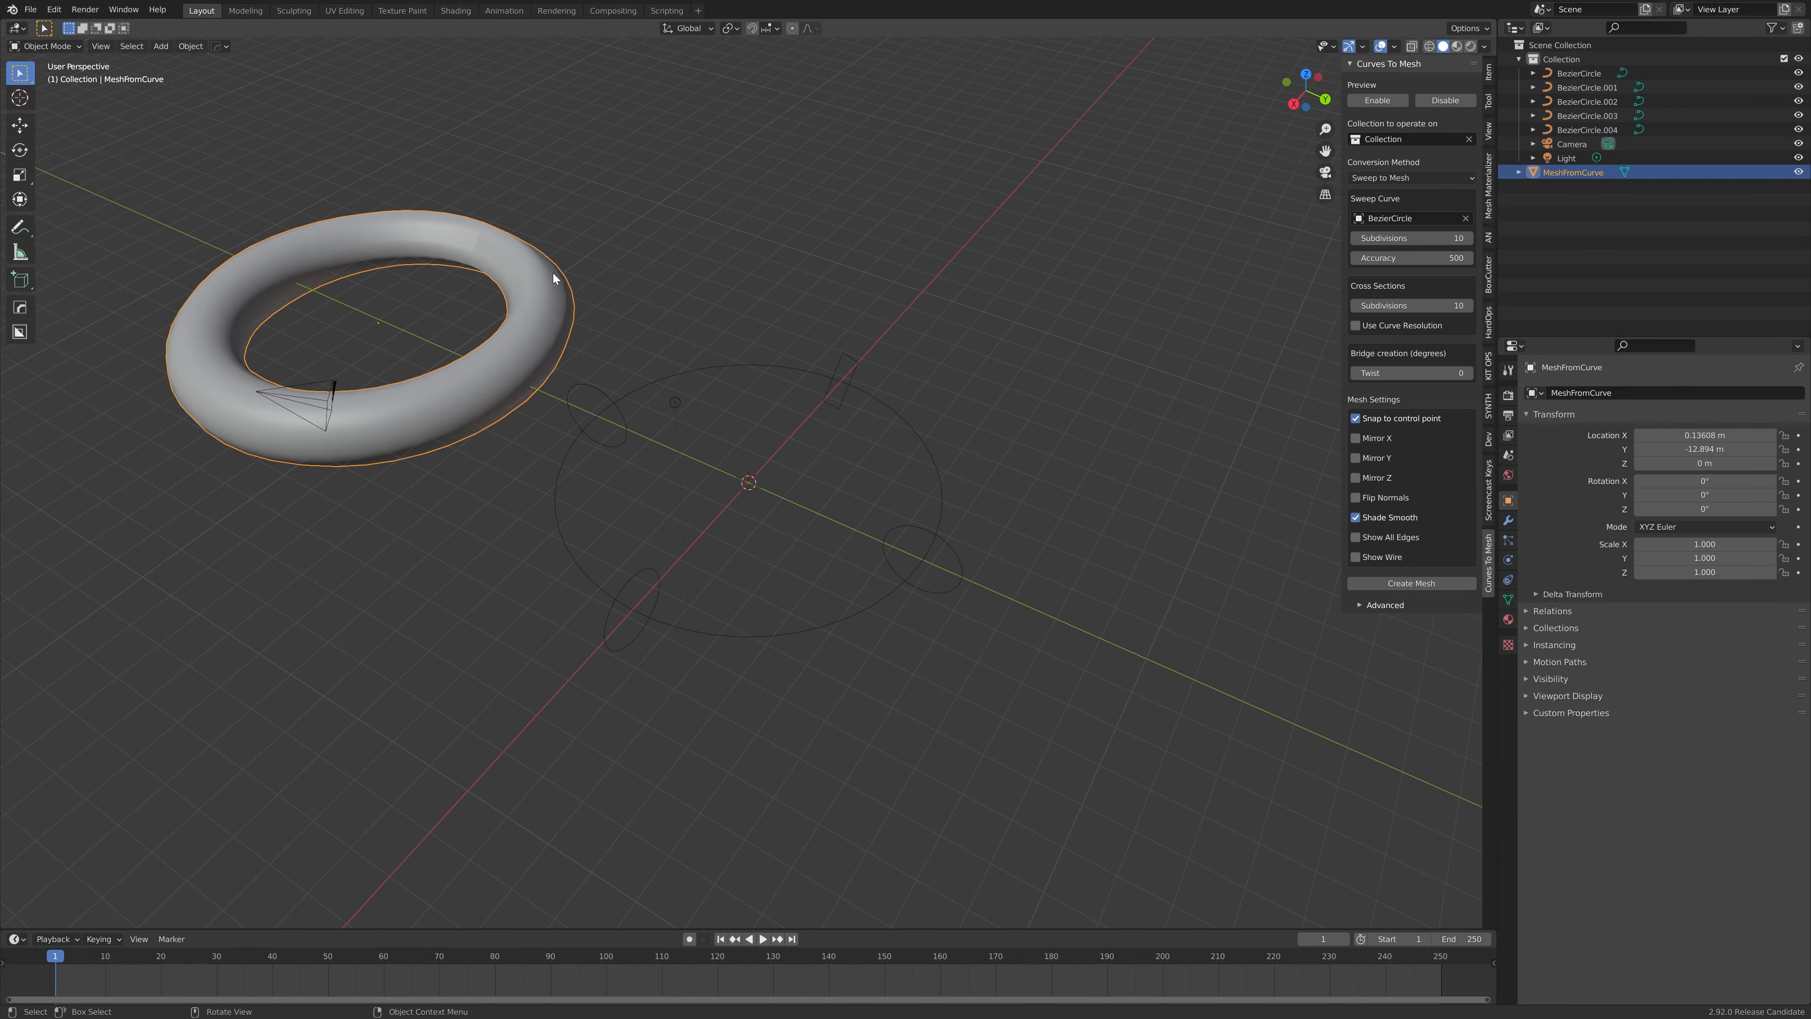
{"action": "left_click", "coordinate": [741, 364]}
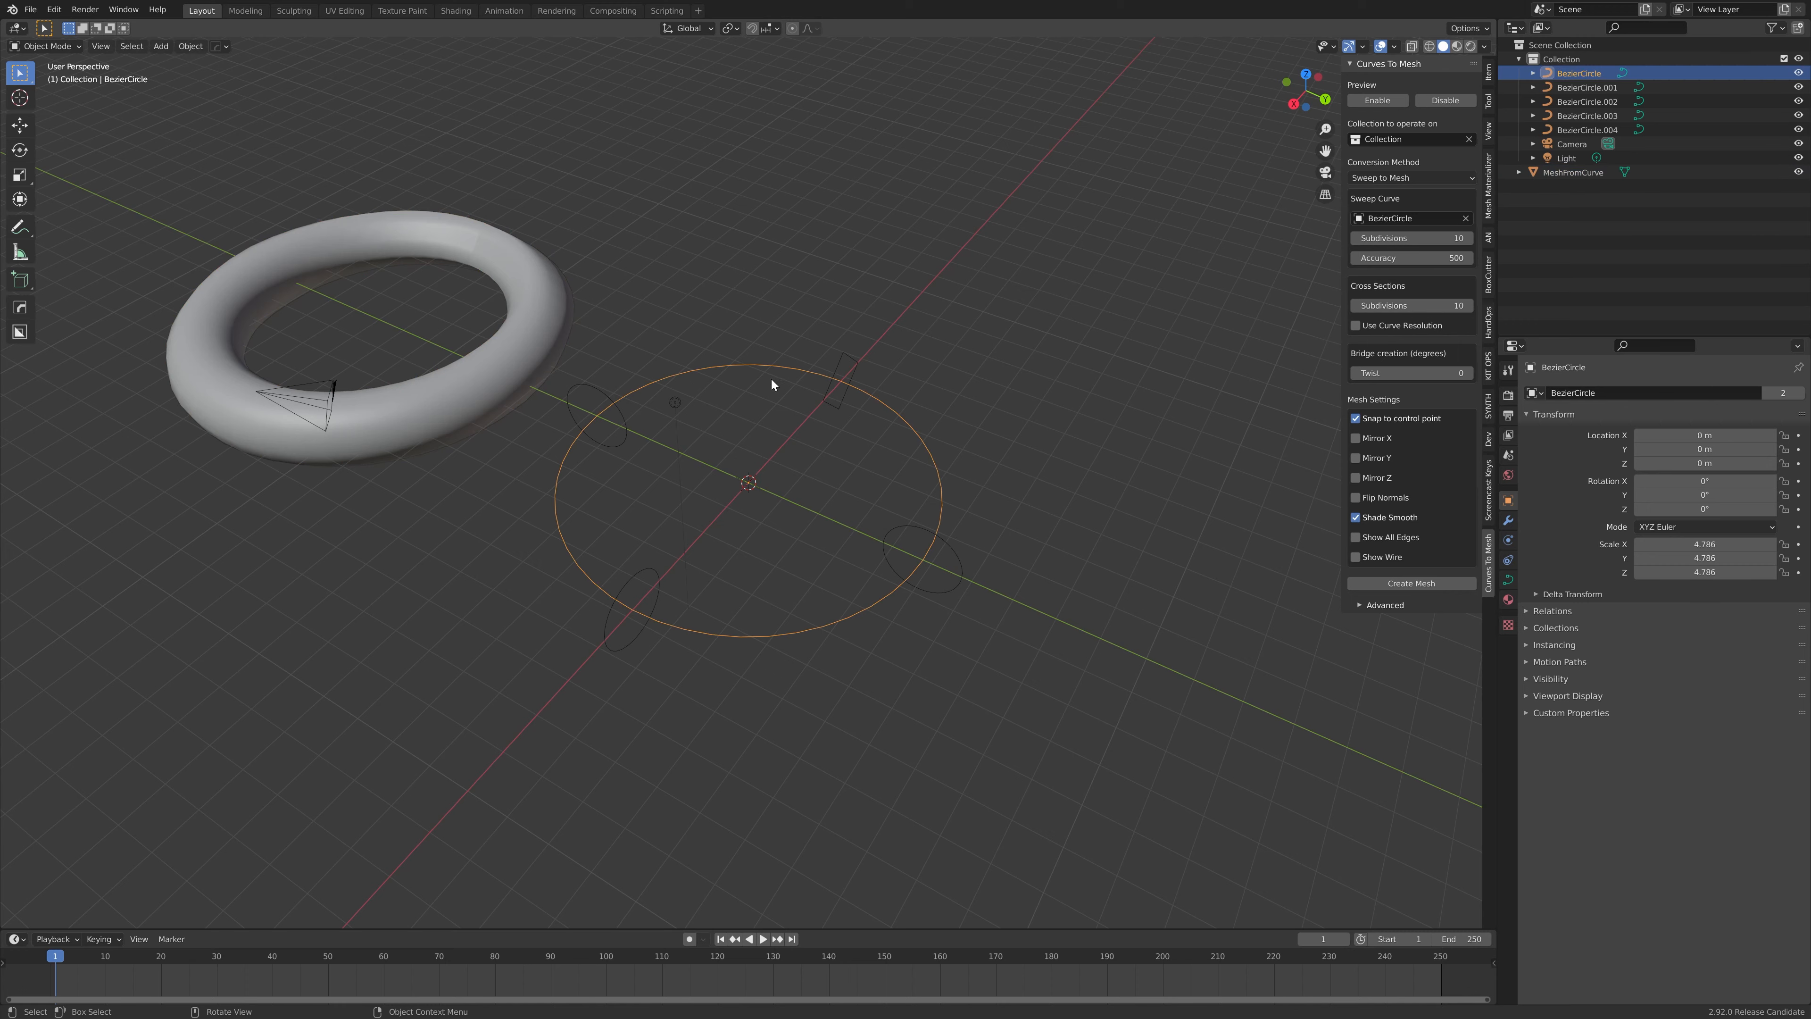
{"action": "left_click_drag", "start_coordinate": [1143, 316], "coordinate": [823, 696]}
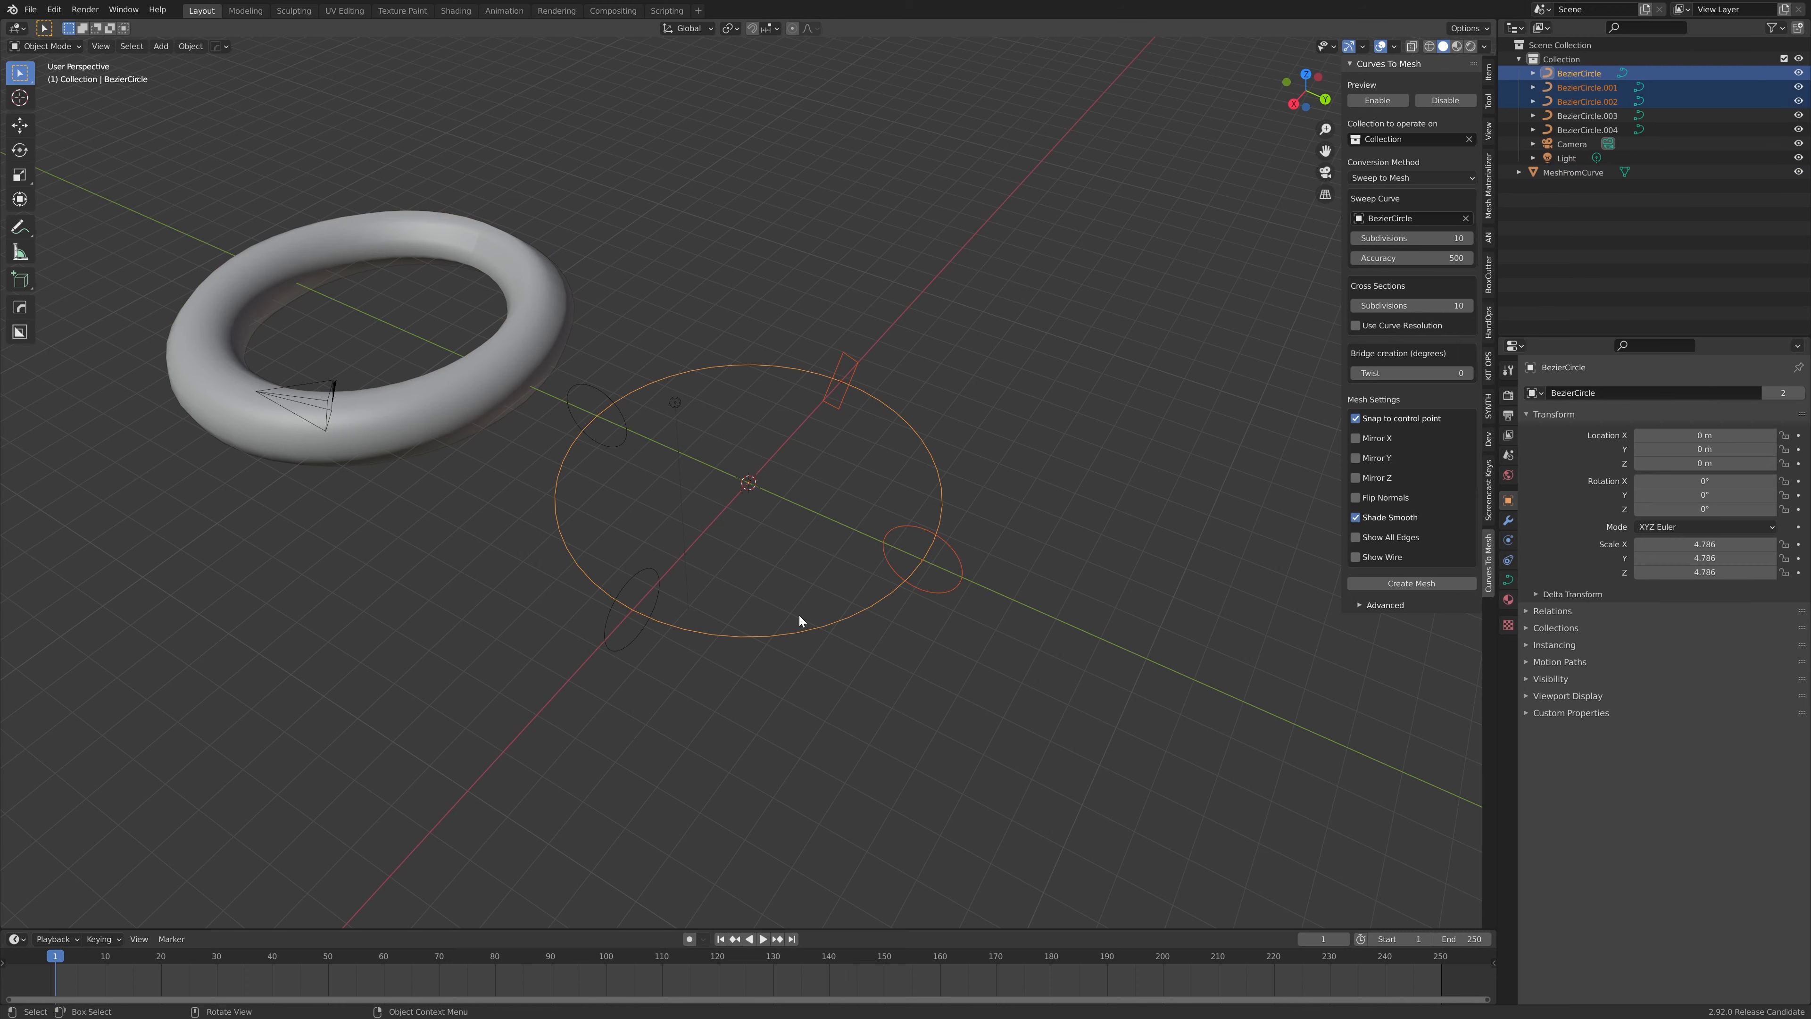
{"action": "left_click", "coordinate": [595, 391], "text": "shift"}
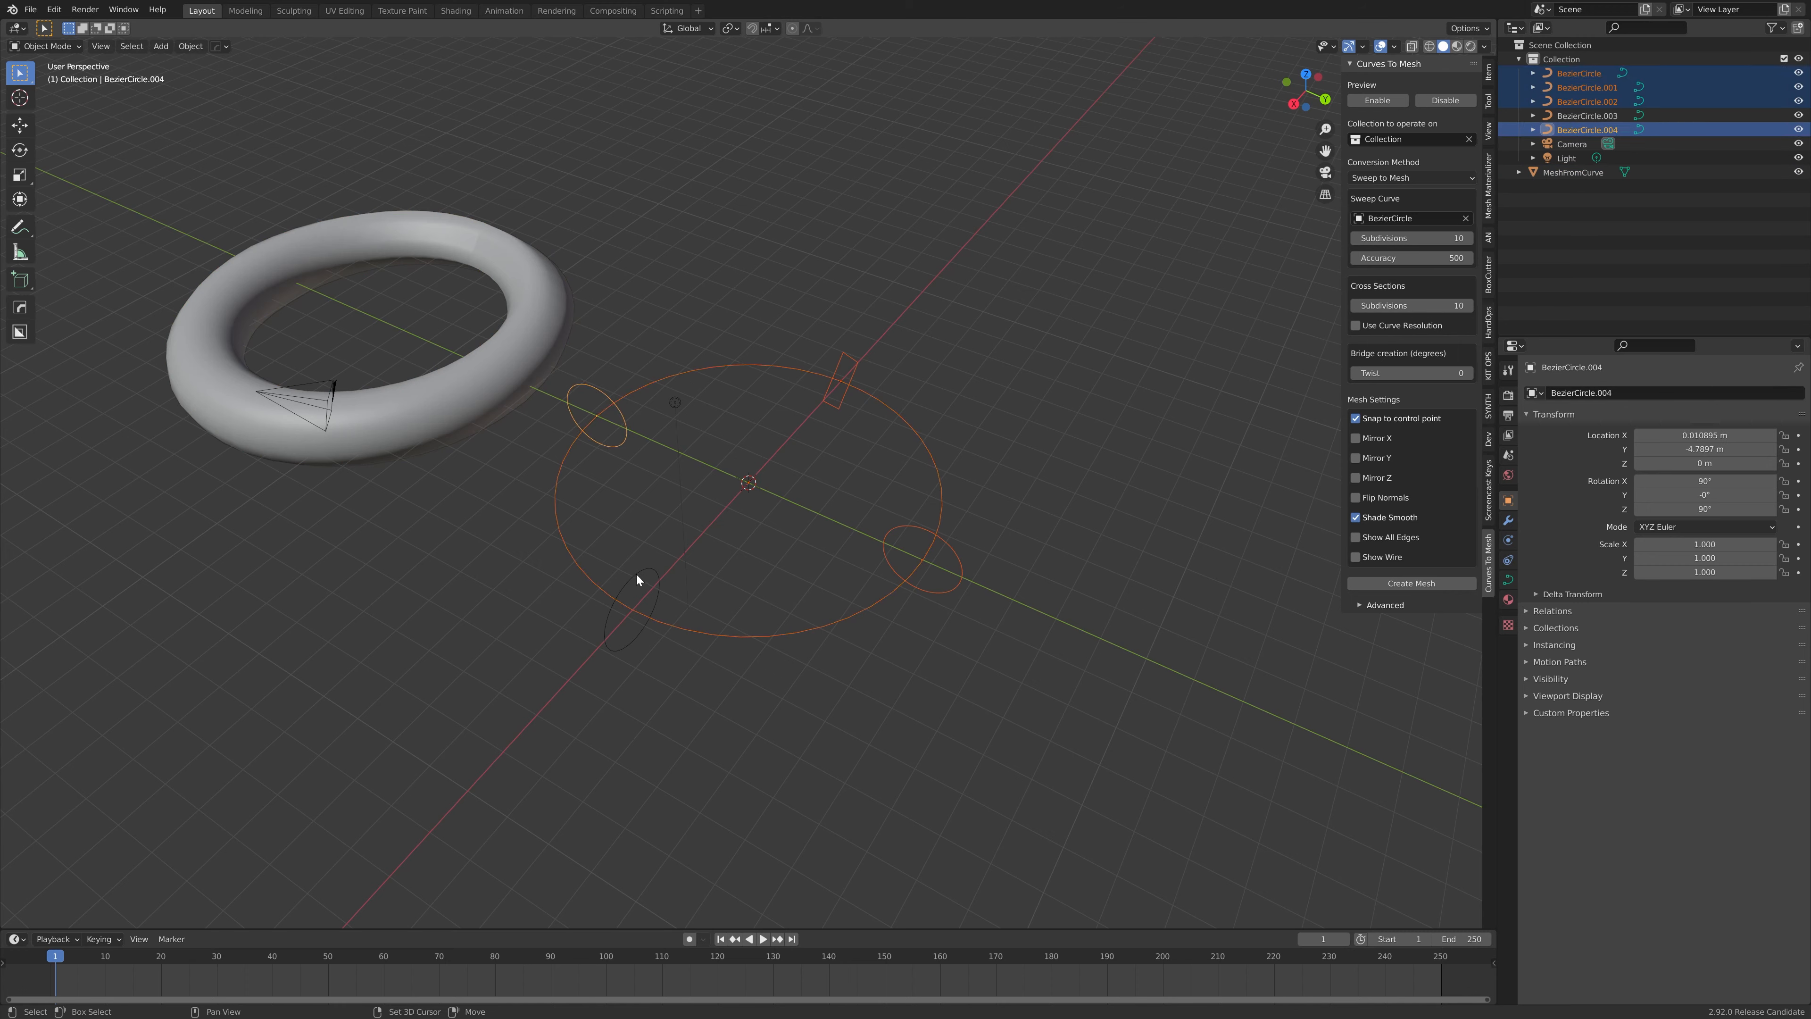
{"action": "left_click", "coordinate": [637, 576], "text": "shift"}
{"action": "mouse_move", "coordinate": [937, 424]}
{"action": "middle_mouse_down"}
{"action": "mouse_move", "coordinate": [897, 410]}
{"action": "mouse_move", "coordinate": [949, 420]}
{"action": "middle_mouse_up"}
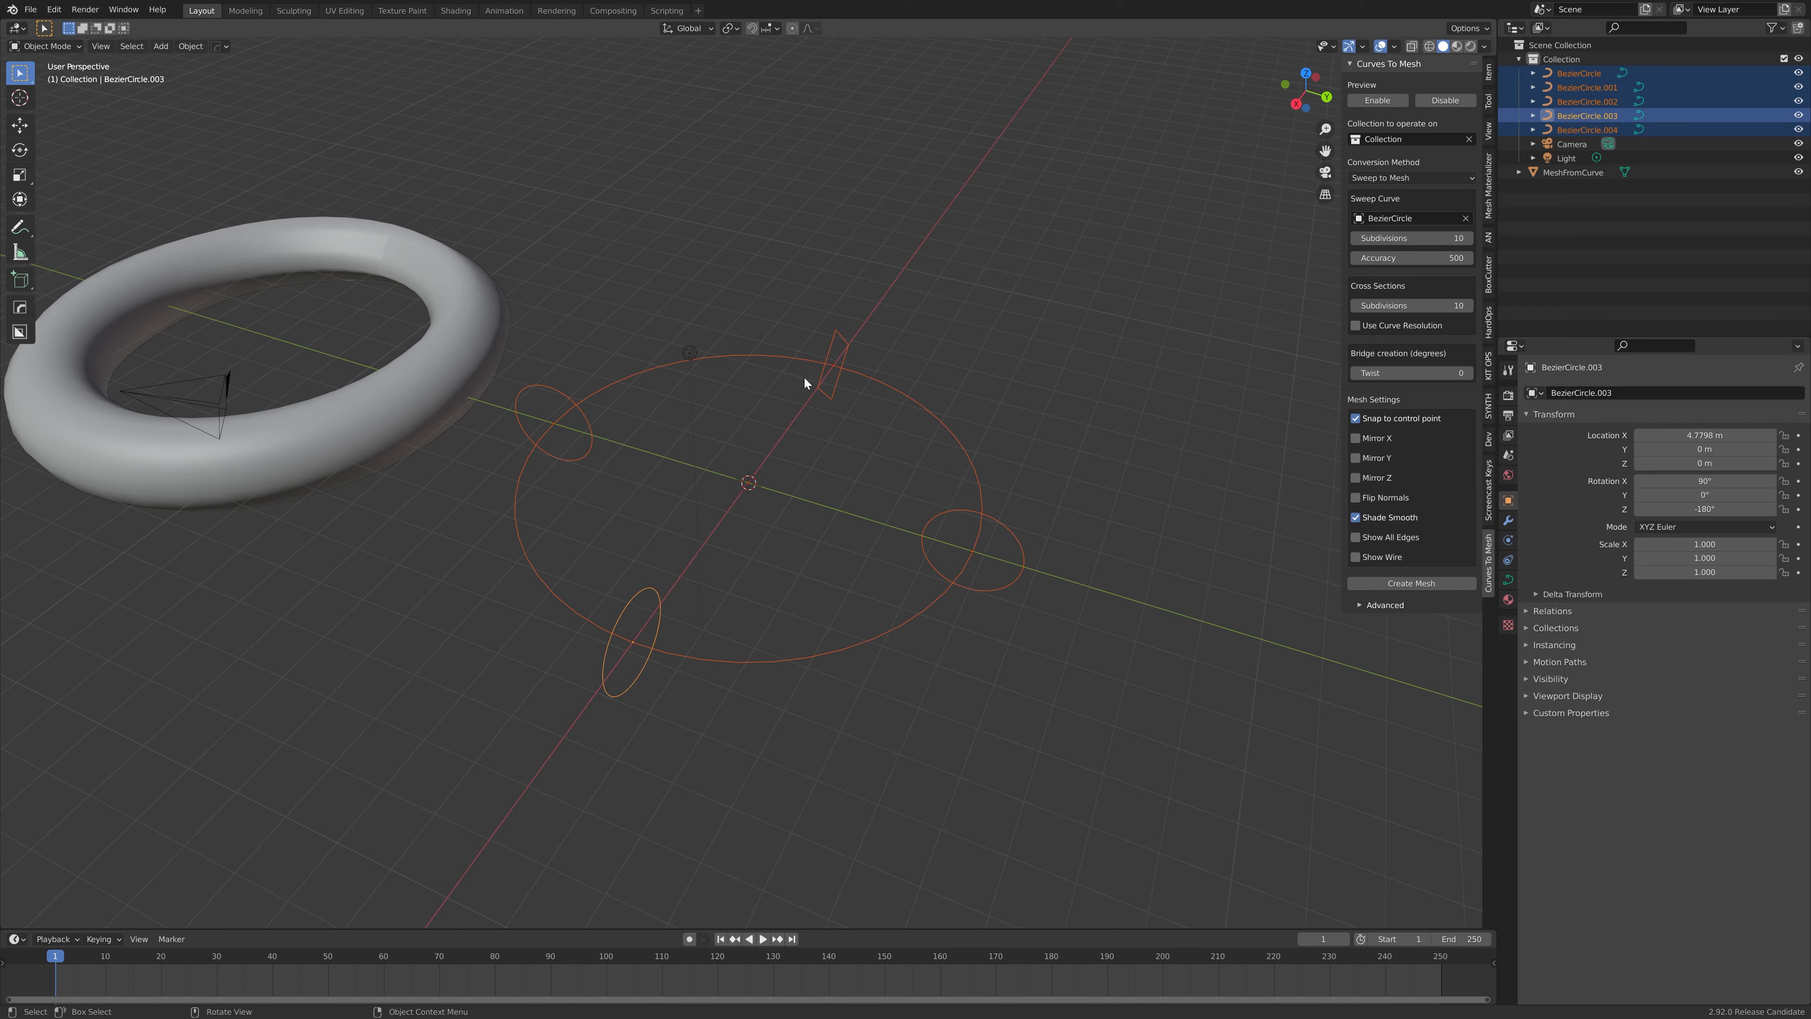
Step: Enable the sweep preview for the ring and inspect the cross-sections around it
{"action": "middle_click_drag", "start_coordinate": [763, 444], "coordinate": [671, 433]}
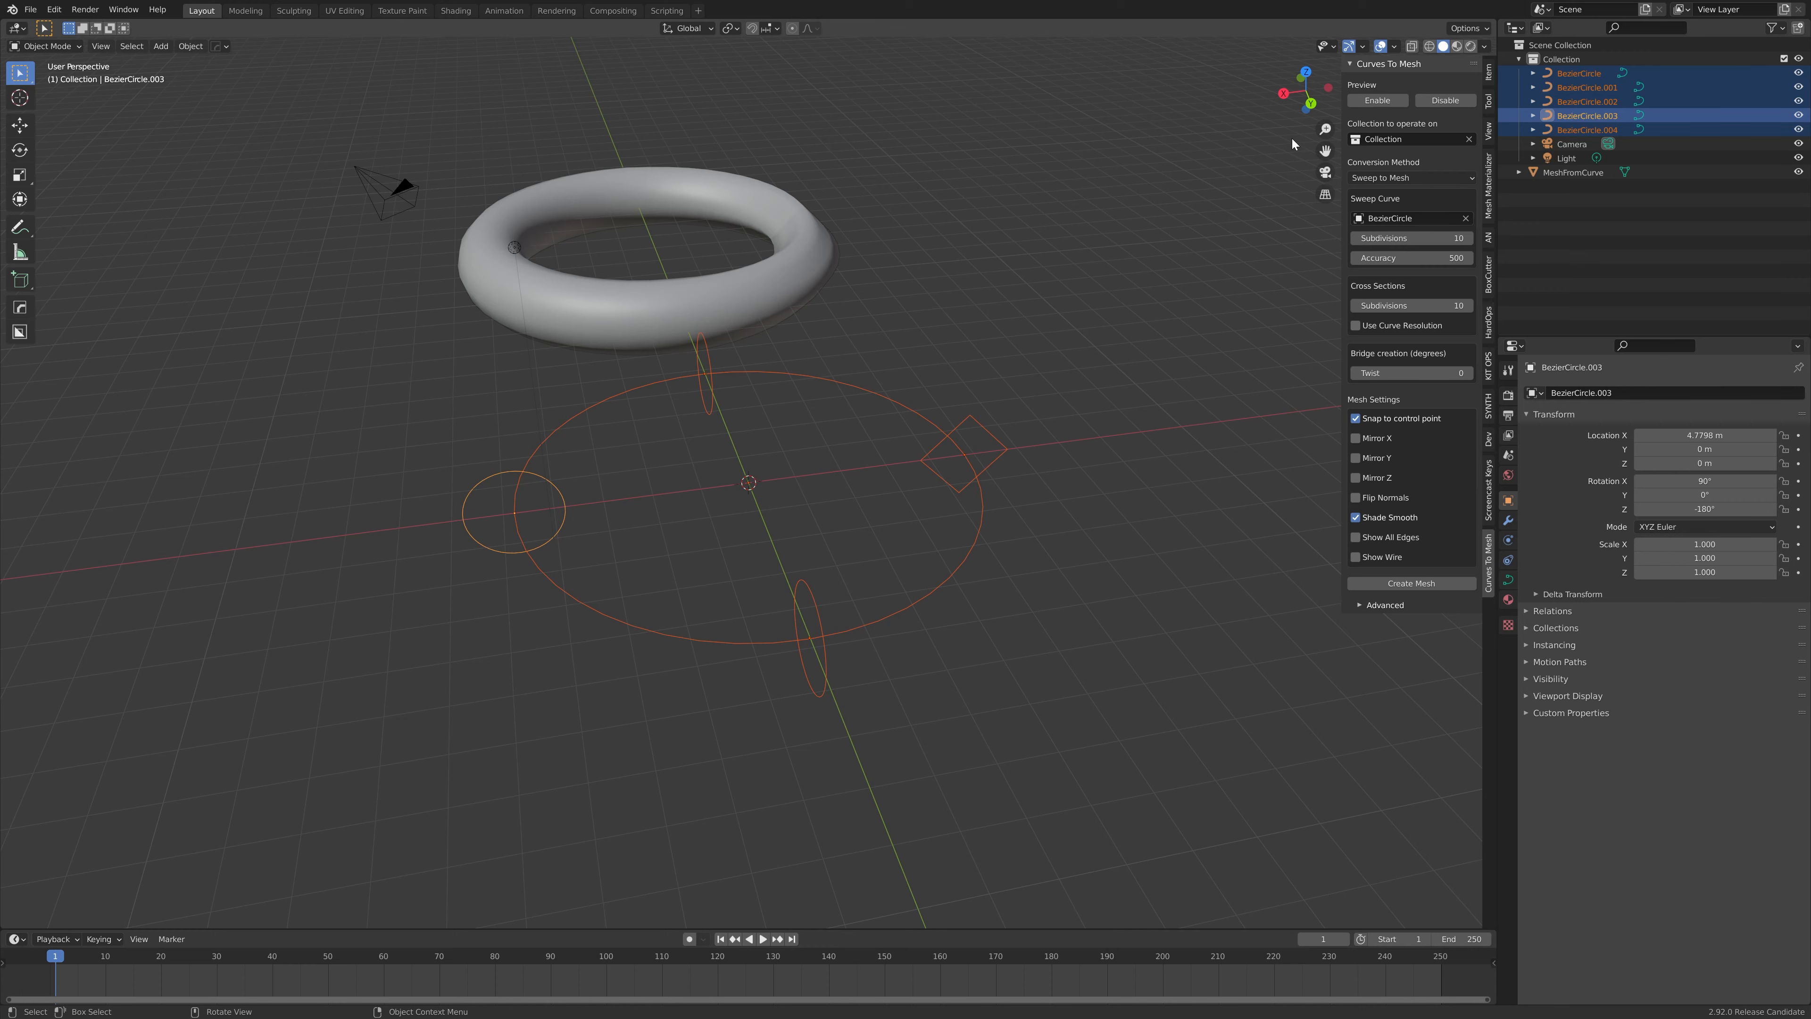
{"action": "middle_click_drag", "start_coordinate": [882, 472], "coordinate": [952, 505]}
{"action": "left_click", "coordinate": [1378, 100]}
{"action": "middle_click_drag", "start_coordinate": [763, 509], "coordinate": [884, 509]}
{"action": "scroll", "coordinate": [777, 397], "scroll_direction": "up", "scroll_amount": 2}
{"action": "mouse_move", "coordinate": [724, 307]}
{"action": "middle_mouse_down"}
{"action": "mouse_move", "coordinate": [914, 271]}
{"action": "mouse_move", "coordinate": [662, 432]}
{"action": "middle_mouse_up"}
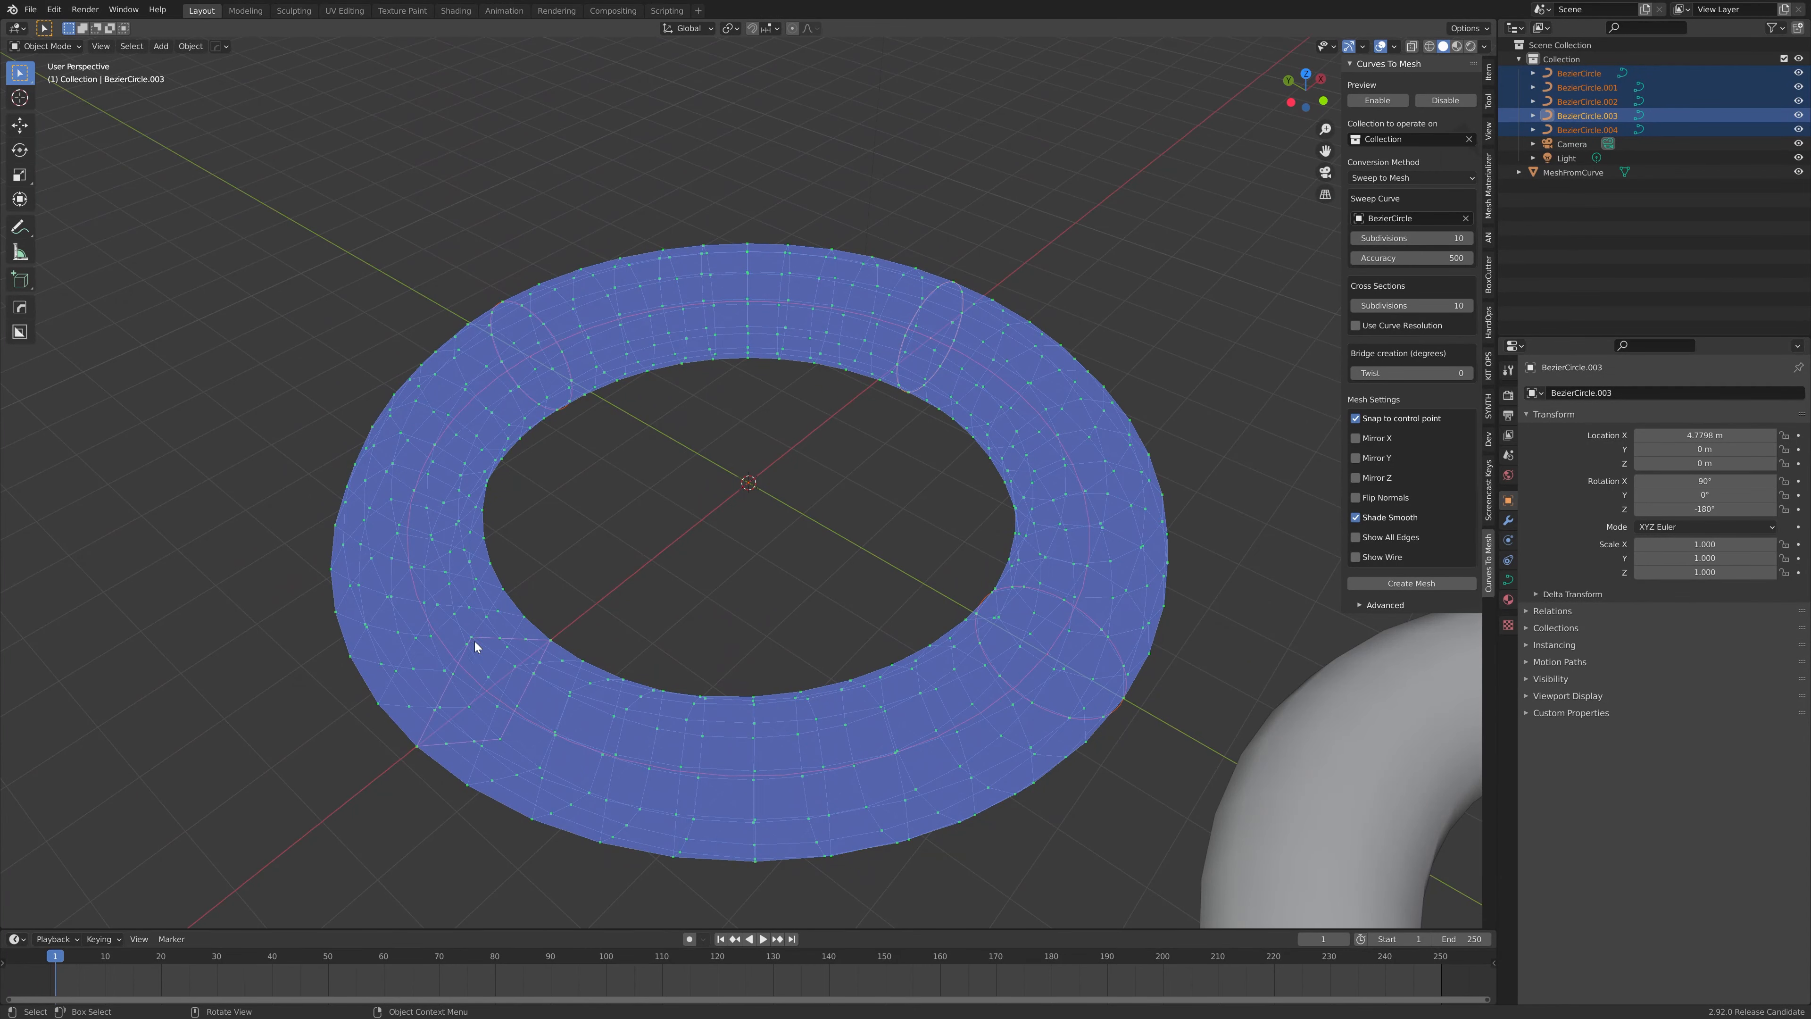
{"action": "middle_click_drag", "start_coordinate": [532, 748], "coordinate": [941, 423]}
{"action": "scroll", "coordinate": [909, 418], "scroll_direction": "up", "scroll_amount": 1}
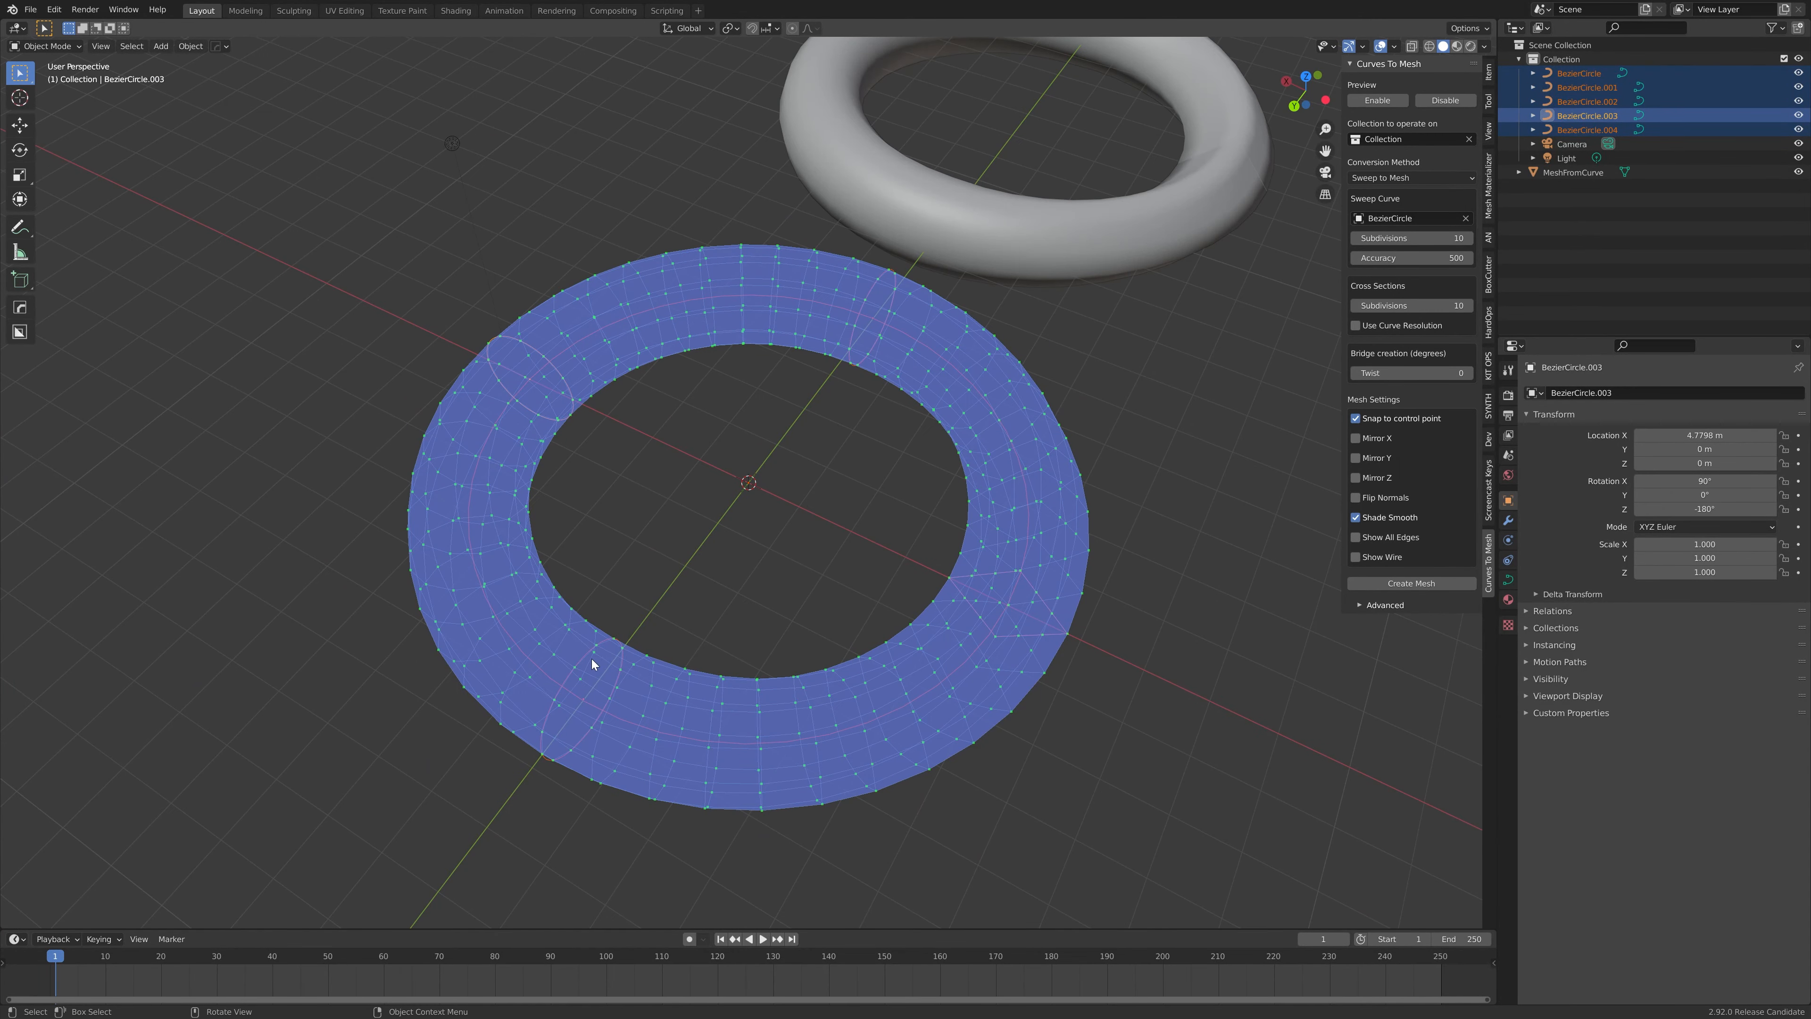
Step: Delete the BezierCircle.002 cross-section from the ring and refresh the sweep preview
{"action": "left_click", "coordinate": [611, 639]}
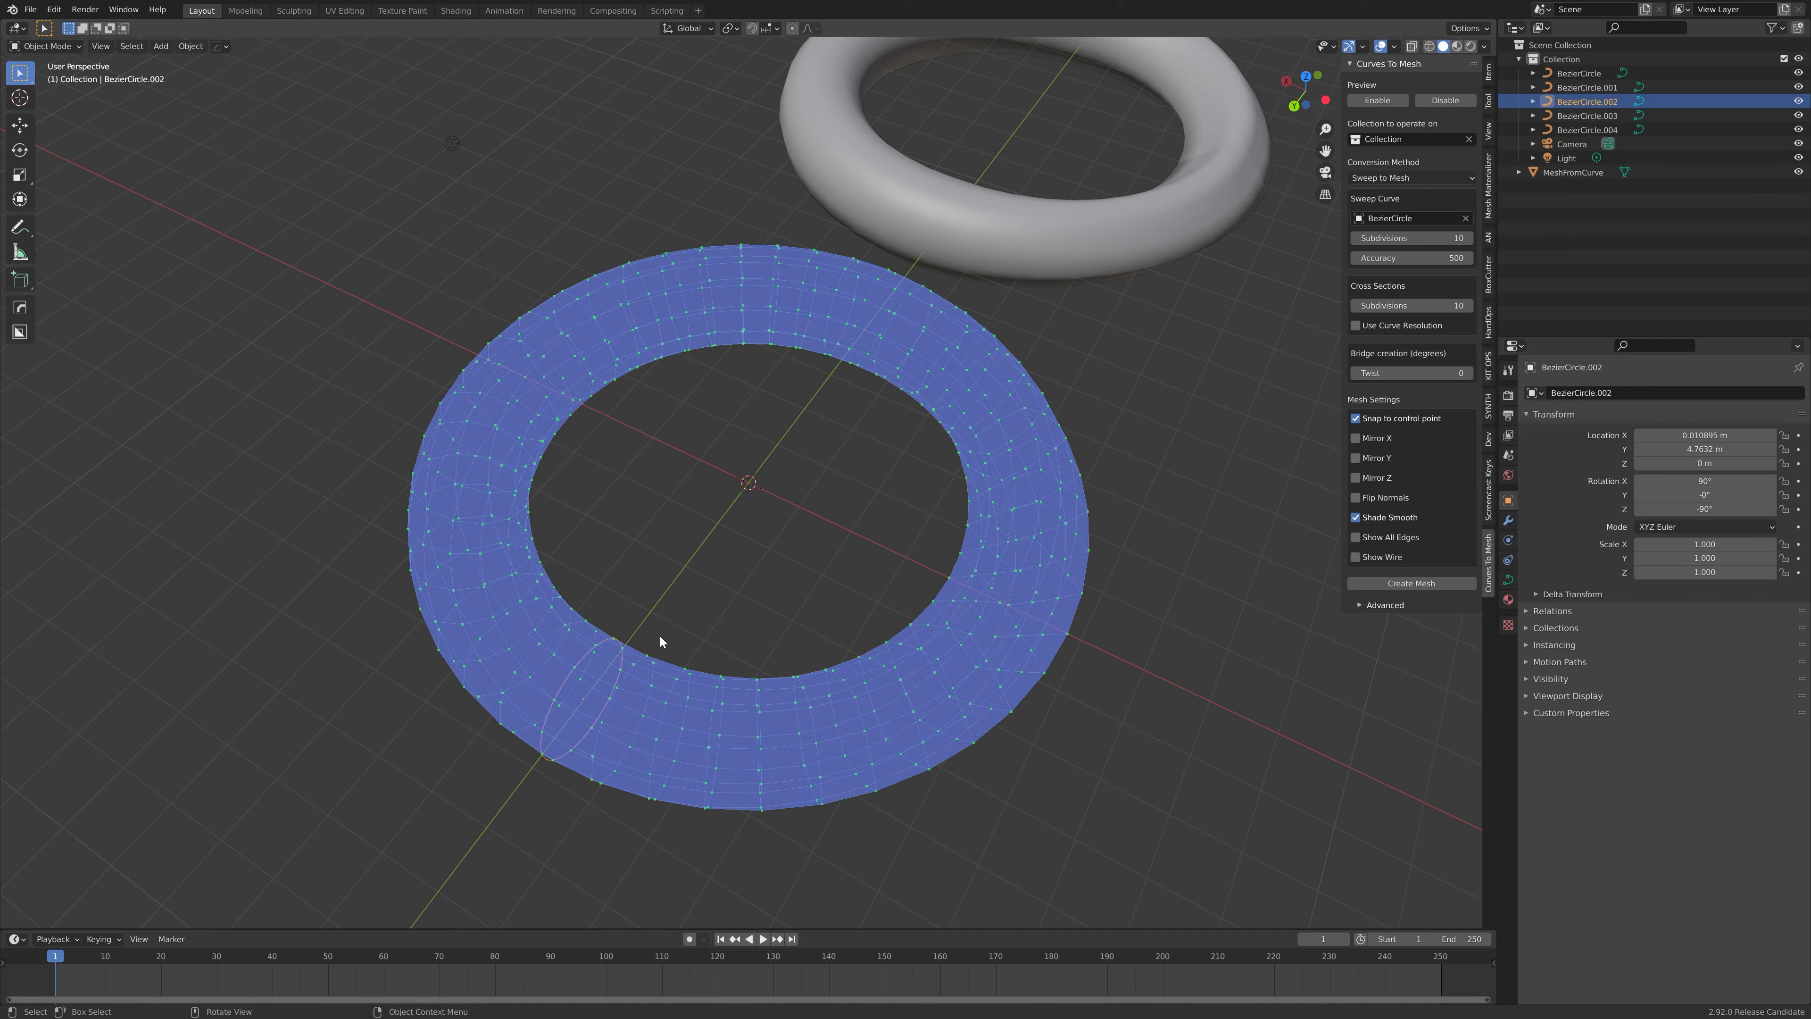
{"action": "key", "text": "Delete"}
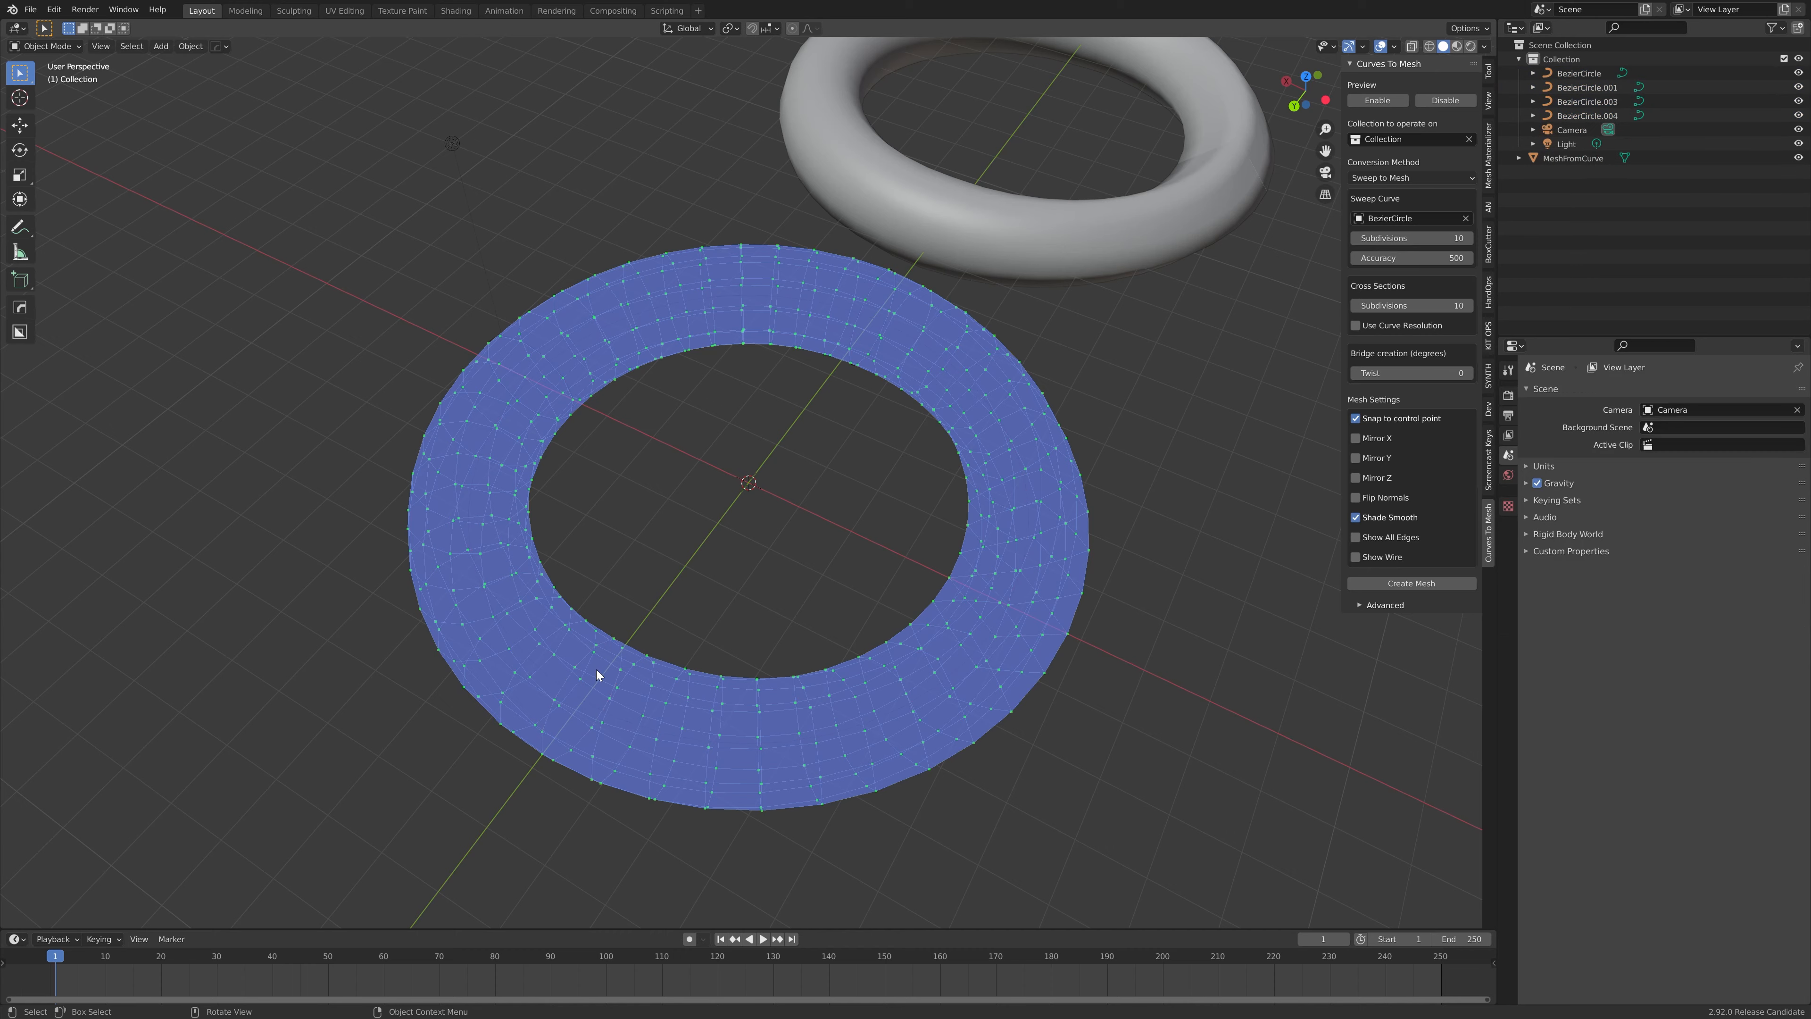
{"action": "middle_click_drag", "start_coordinate": [608, 631], "coordinate": [639, 665]}
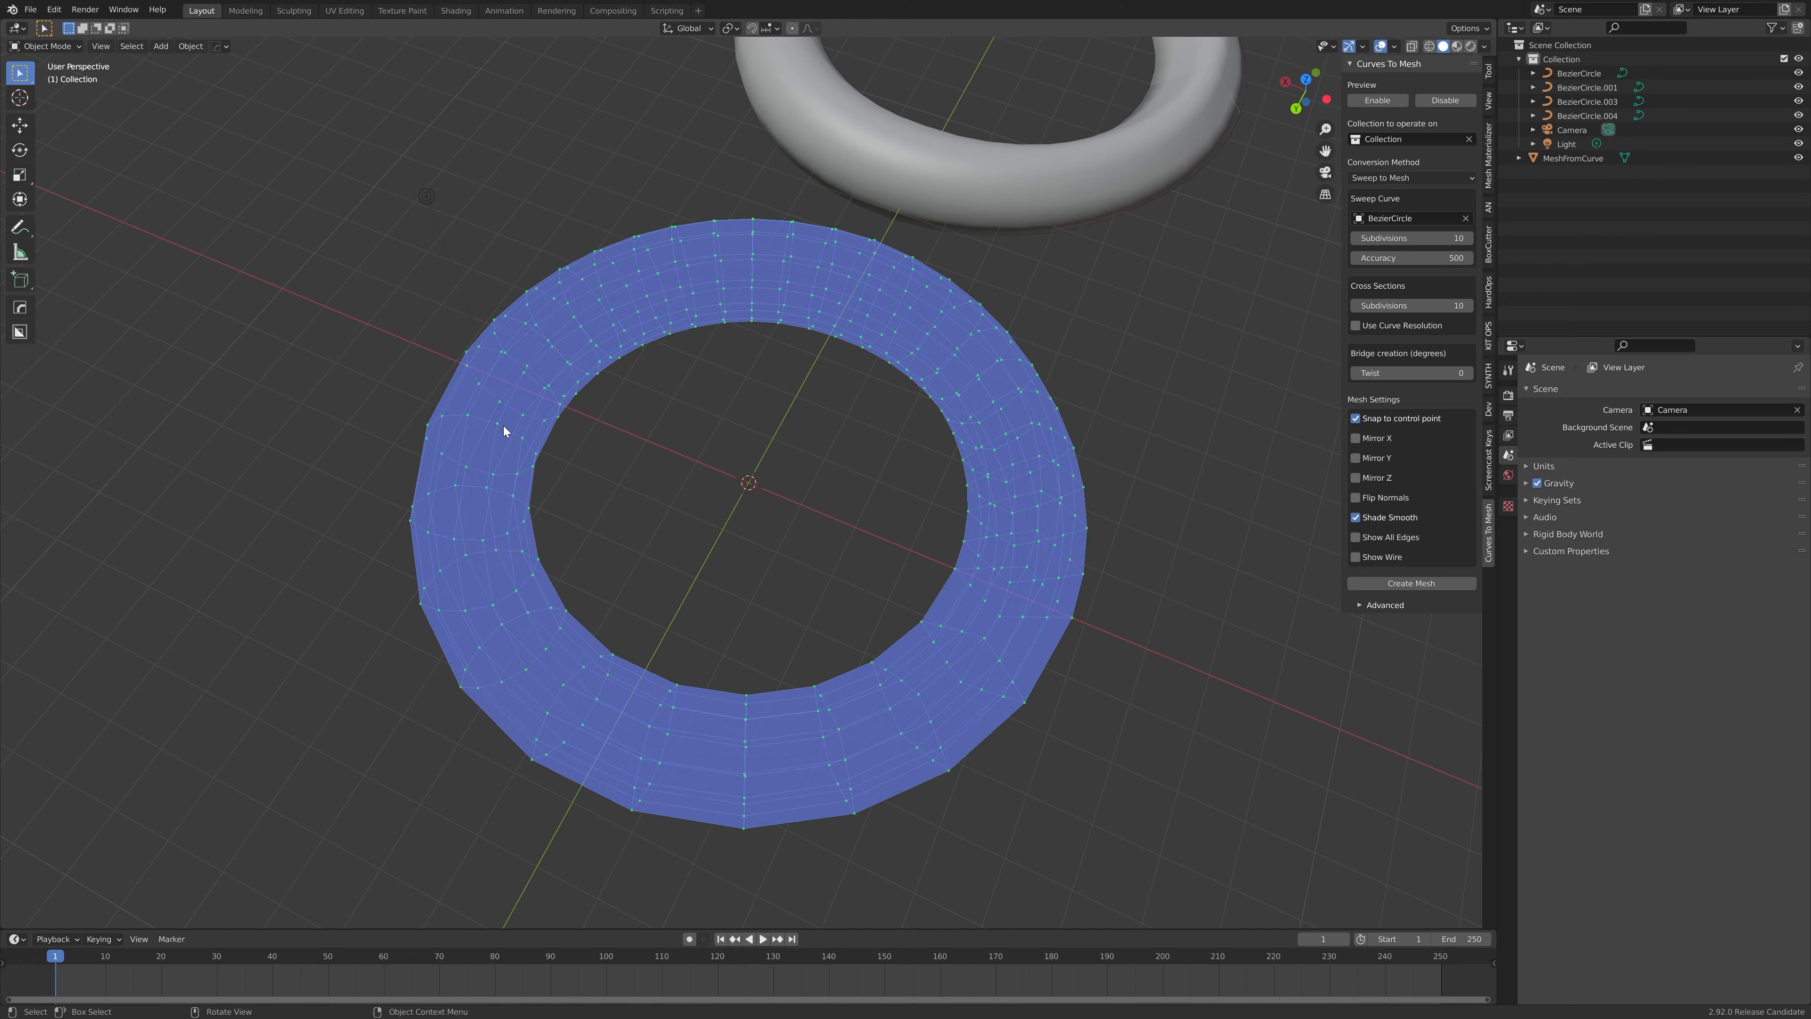
Step: Restore the deleted BezierCircle.002 cross-section and scale it by -1 on all axes
{"action": "middle_click_drag", "start_coordinate": [777, 682], "coordinate": [667, 654]}
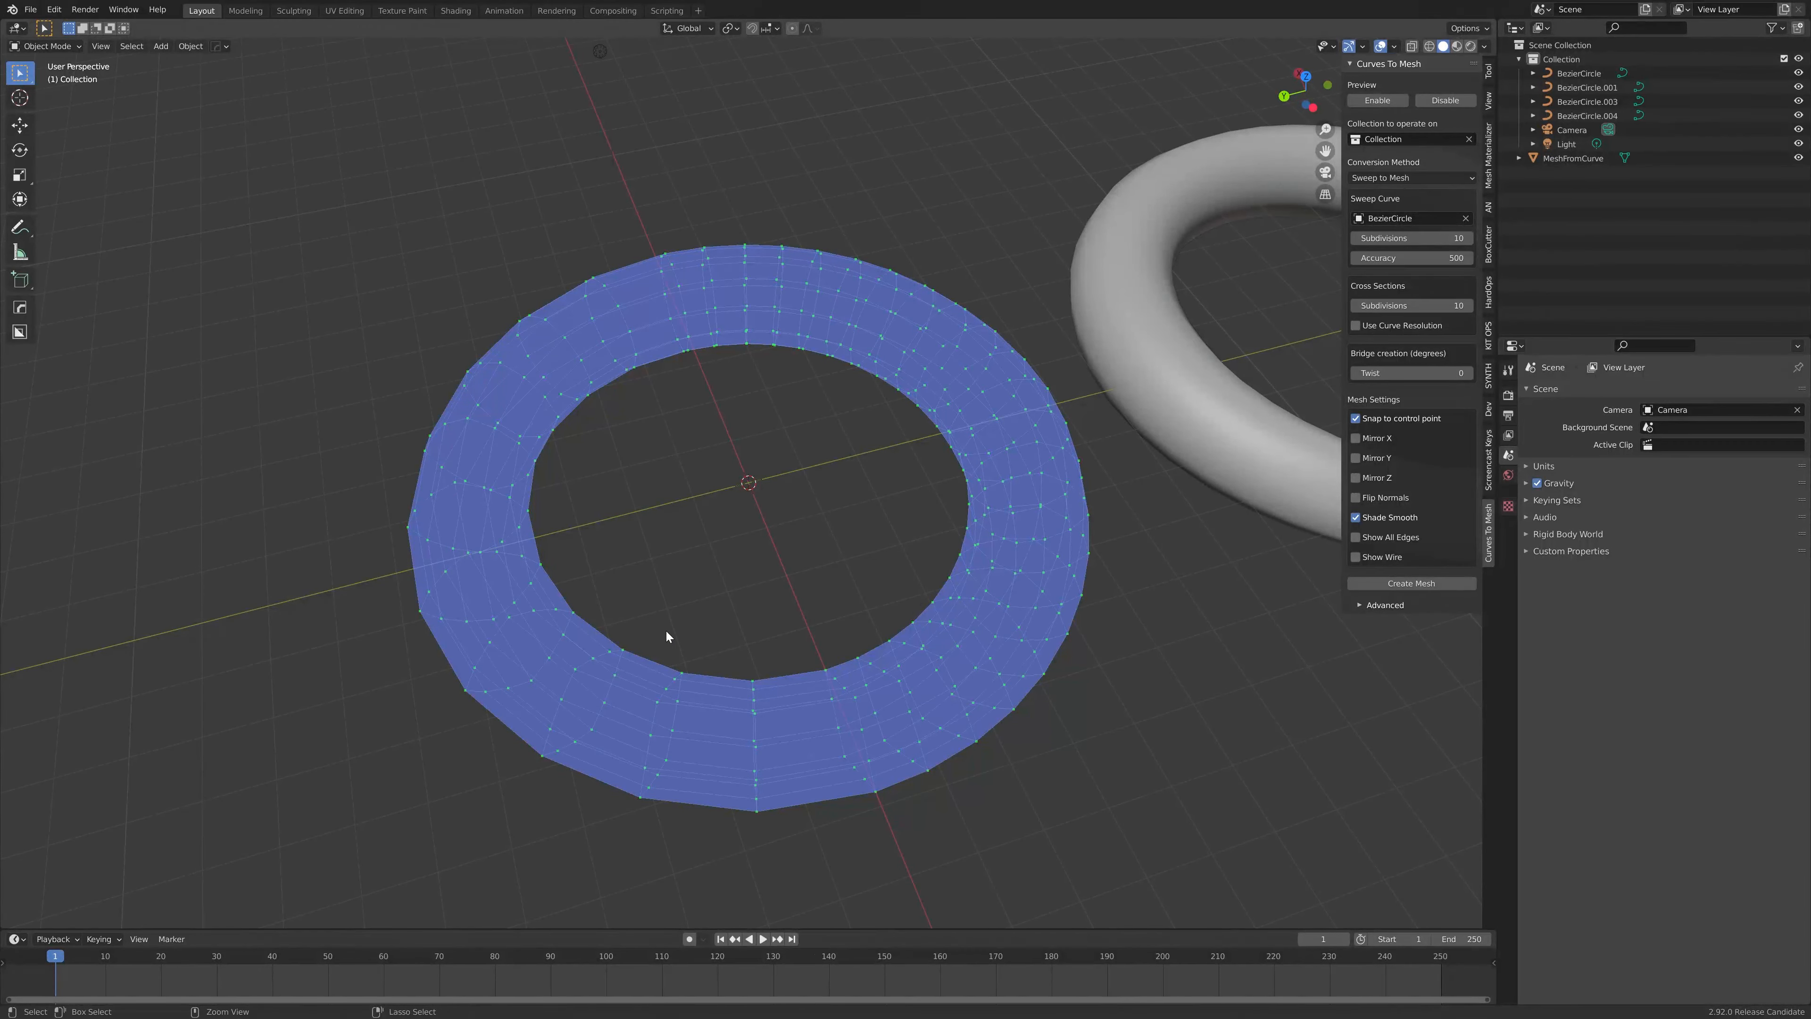
{"action": "key", "text": "ctrl+z"}
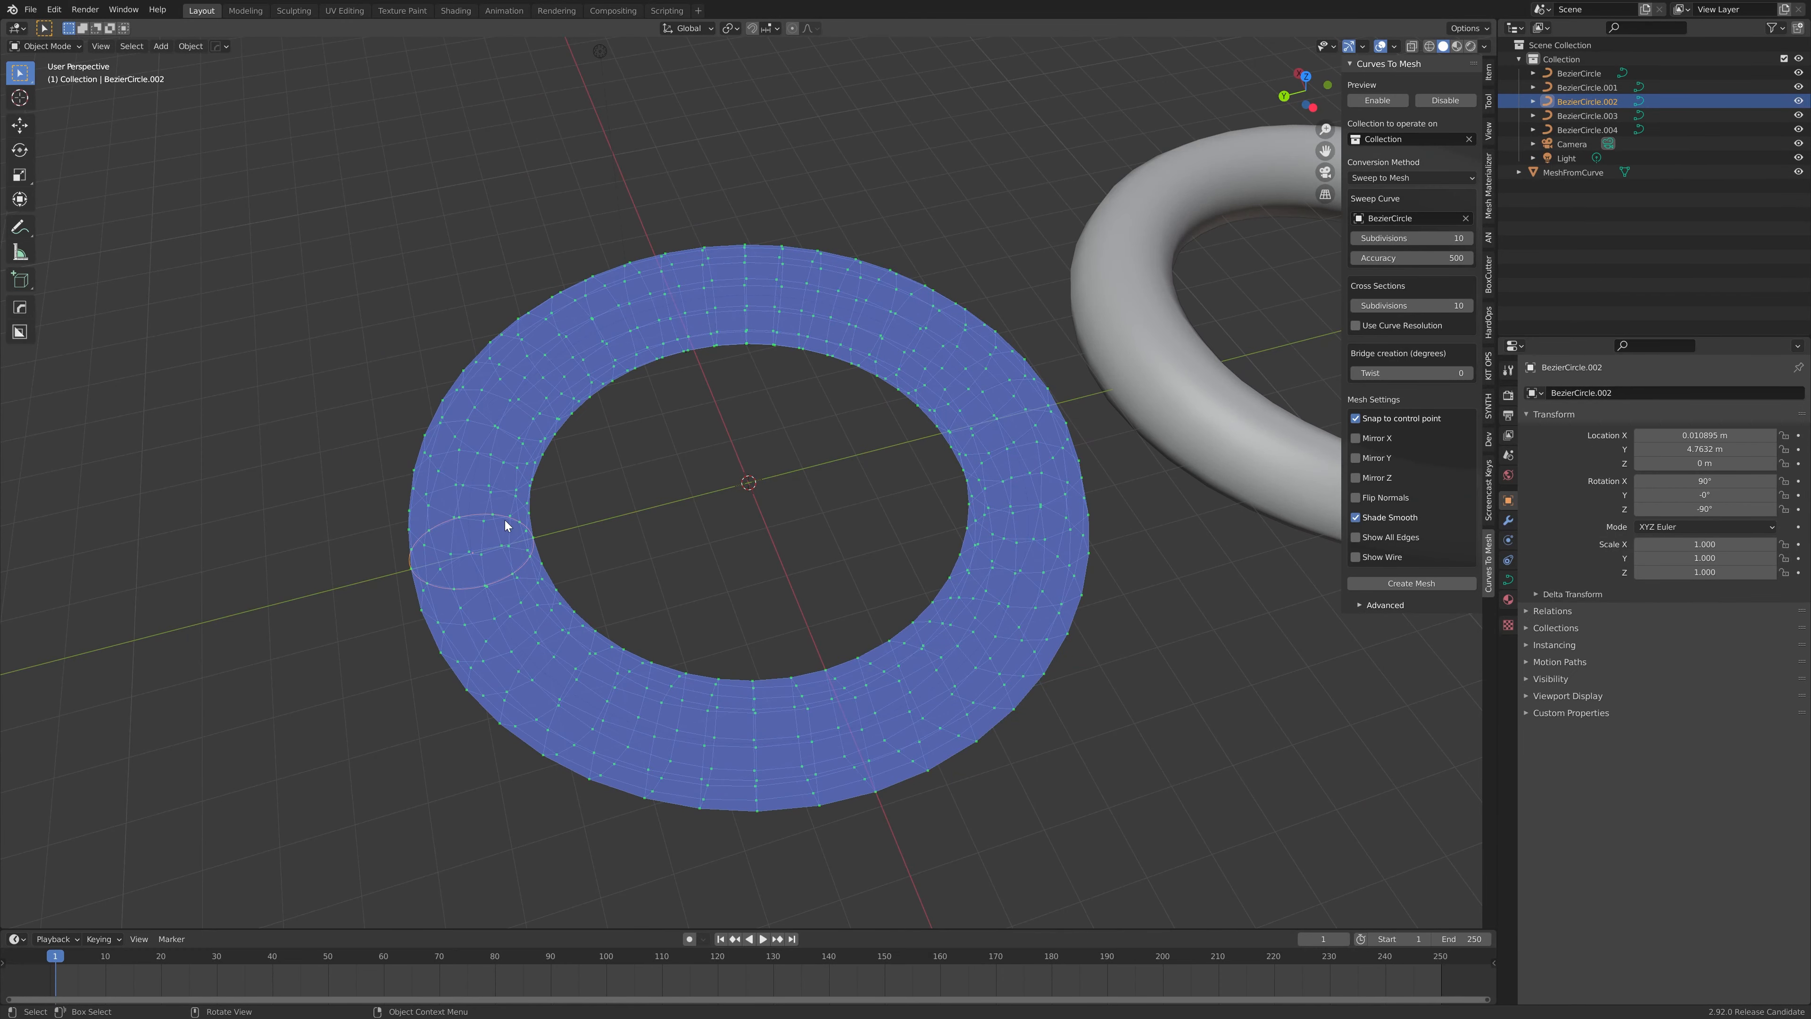
{"action": "type", "text": "s-1"}
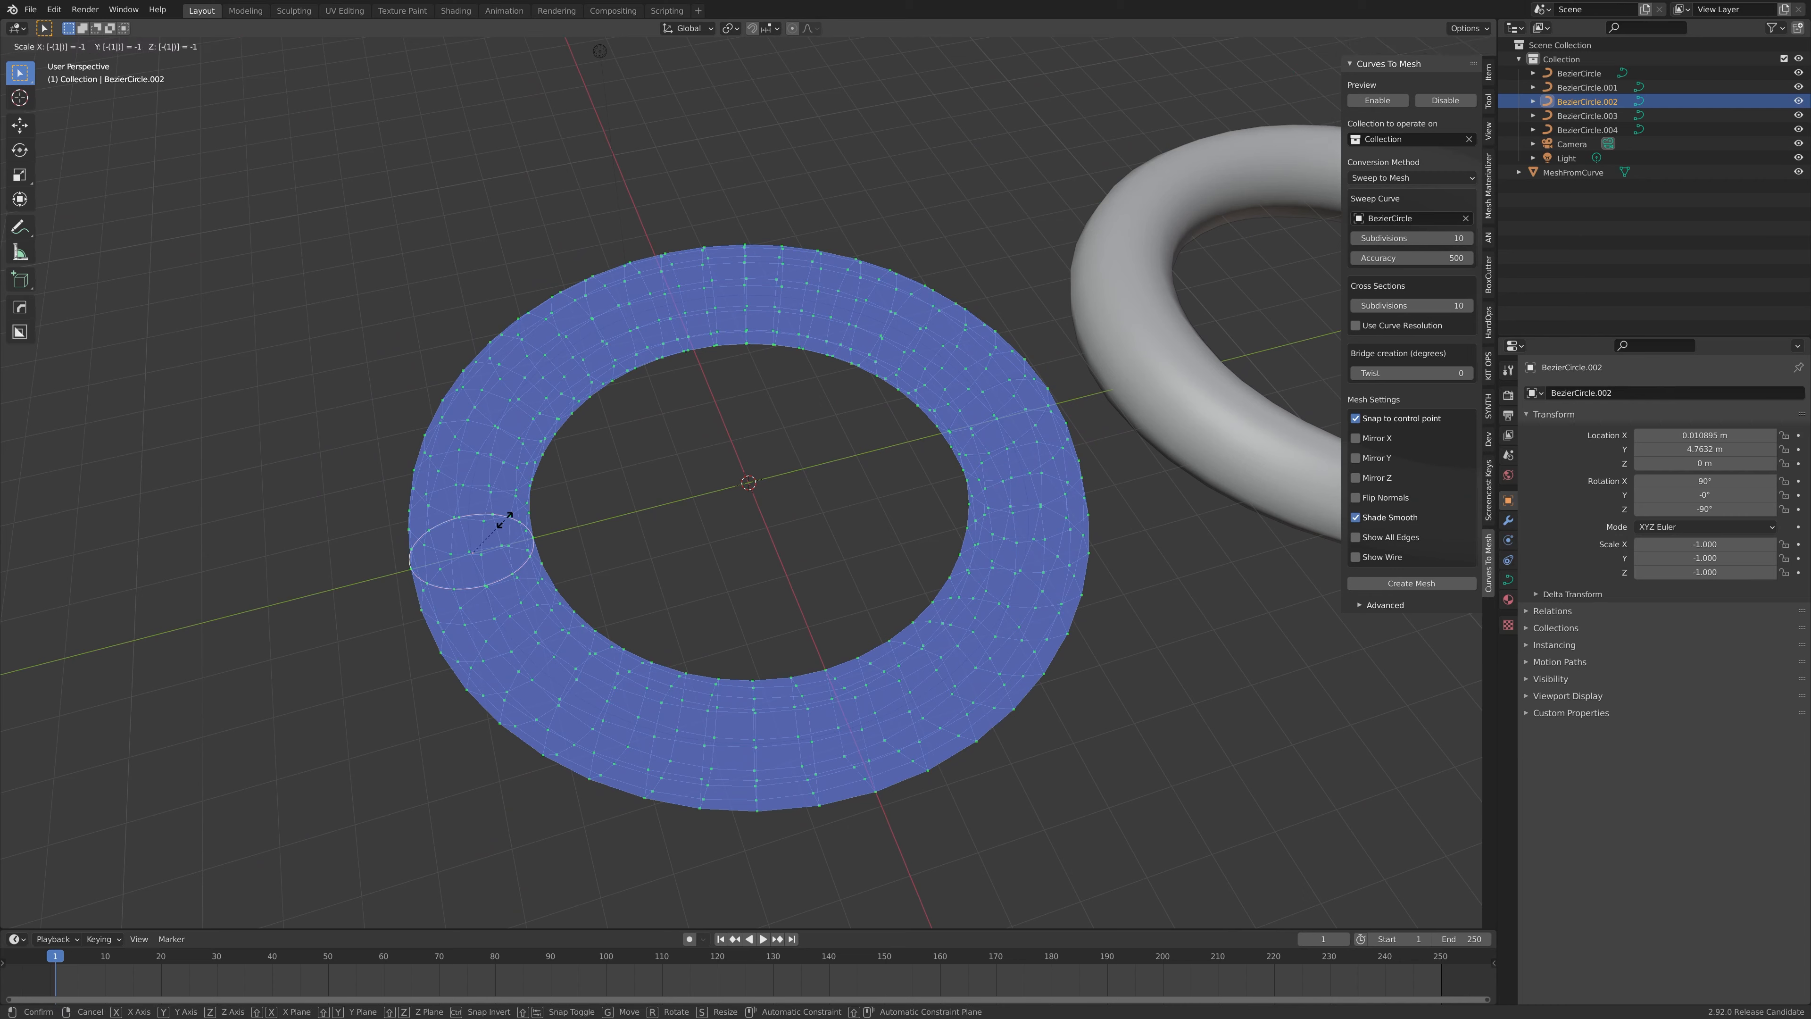
{"action": "key", "text": "Return"}
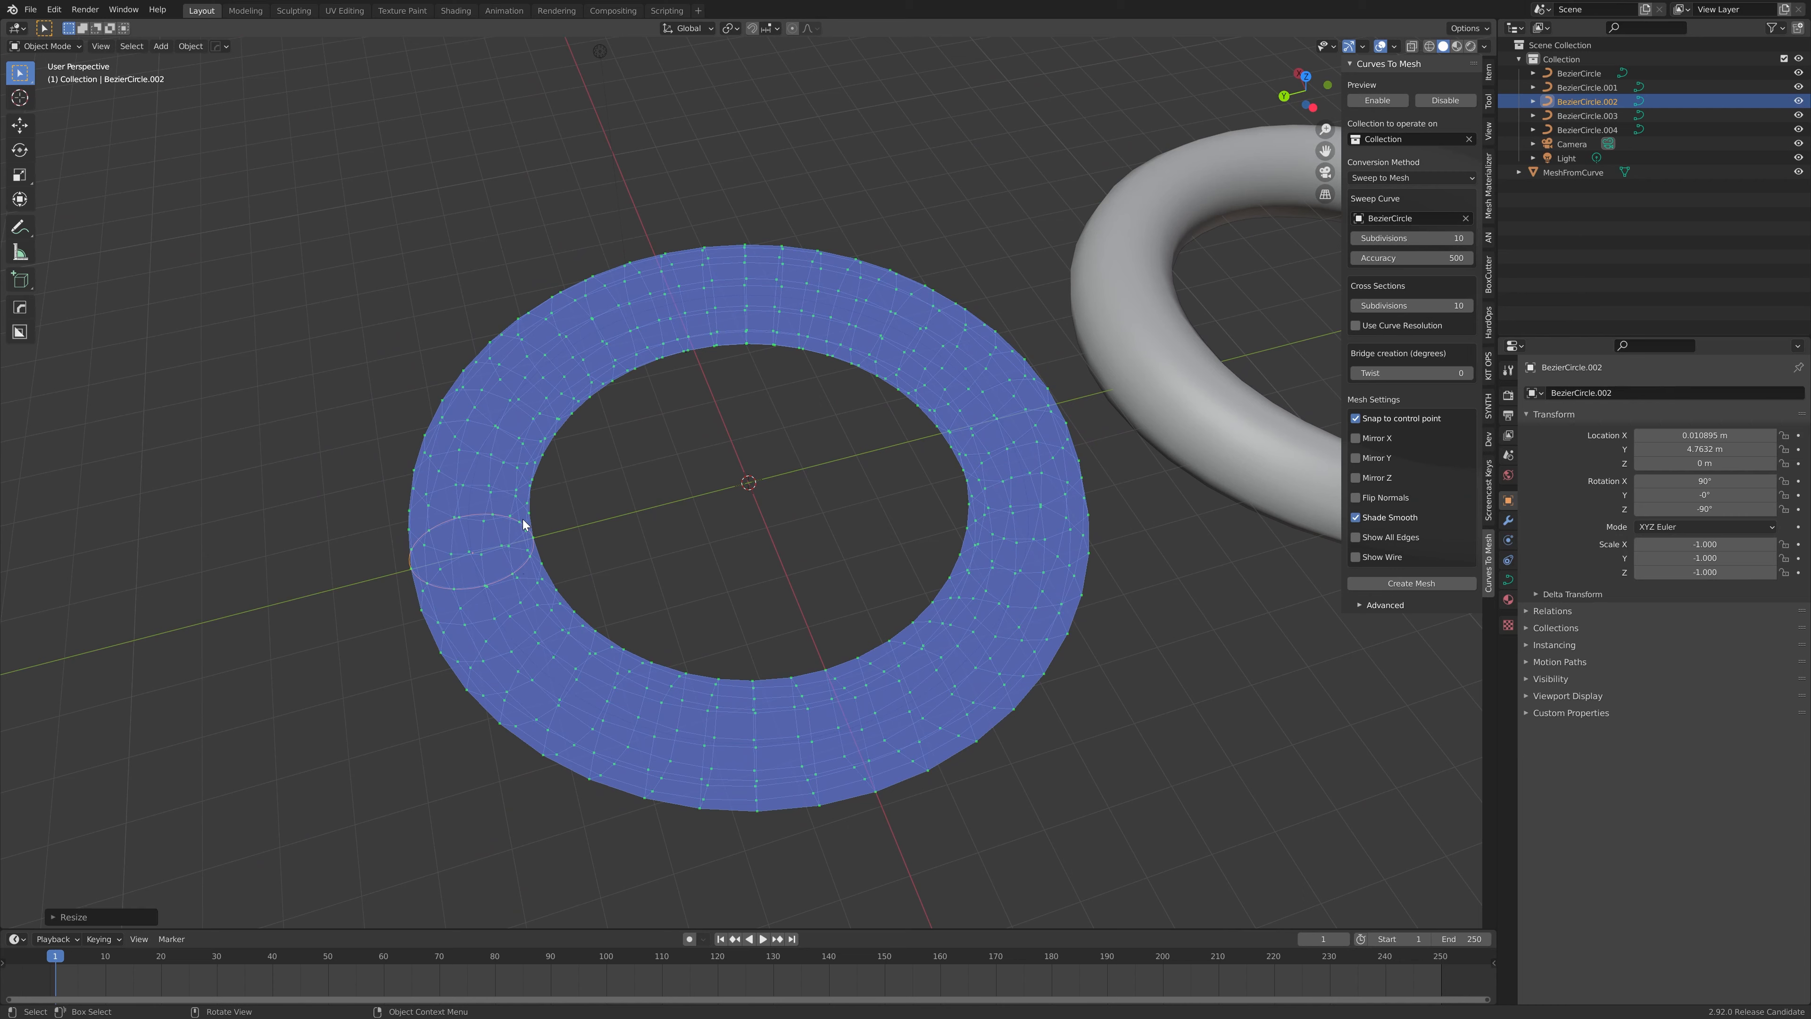
Step: Rotate the BezierCircle.002 cross-section 180° around the global Z axis and inspect the sweep preview around it
{"action": "key", "text": "r"}
{"action": "key", "text": "z"}
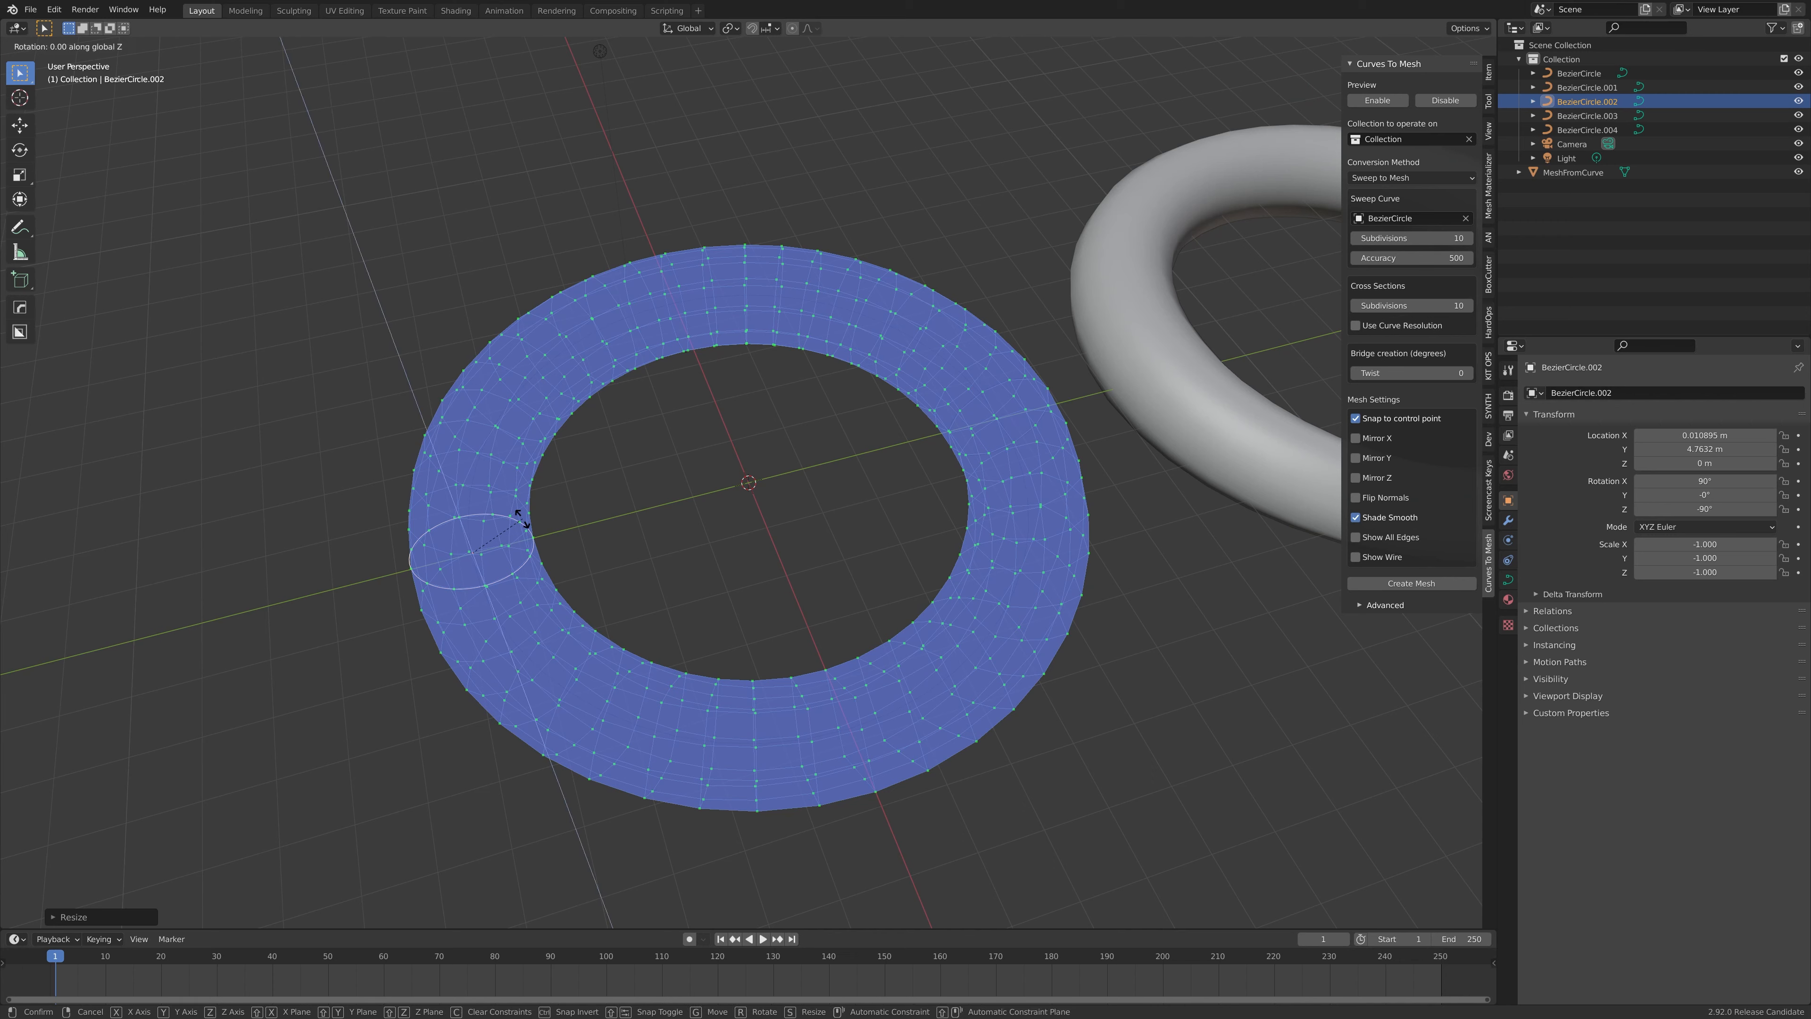
{"action": "type", "text": "180"}
{"action": "key", "text": "Return"}
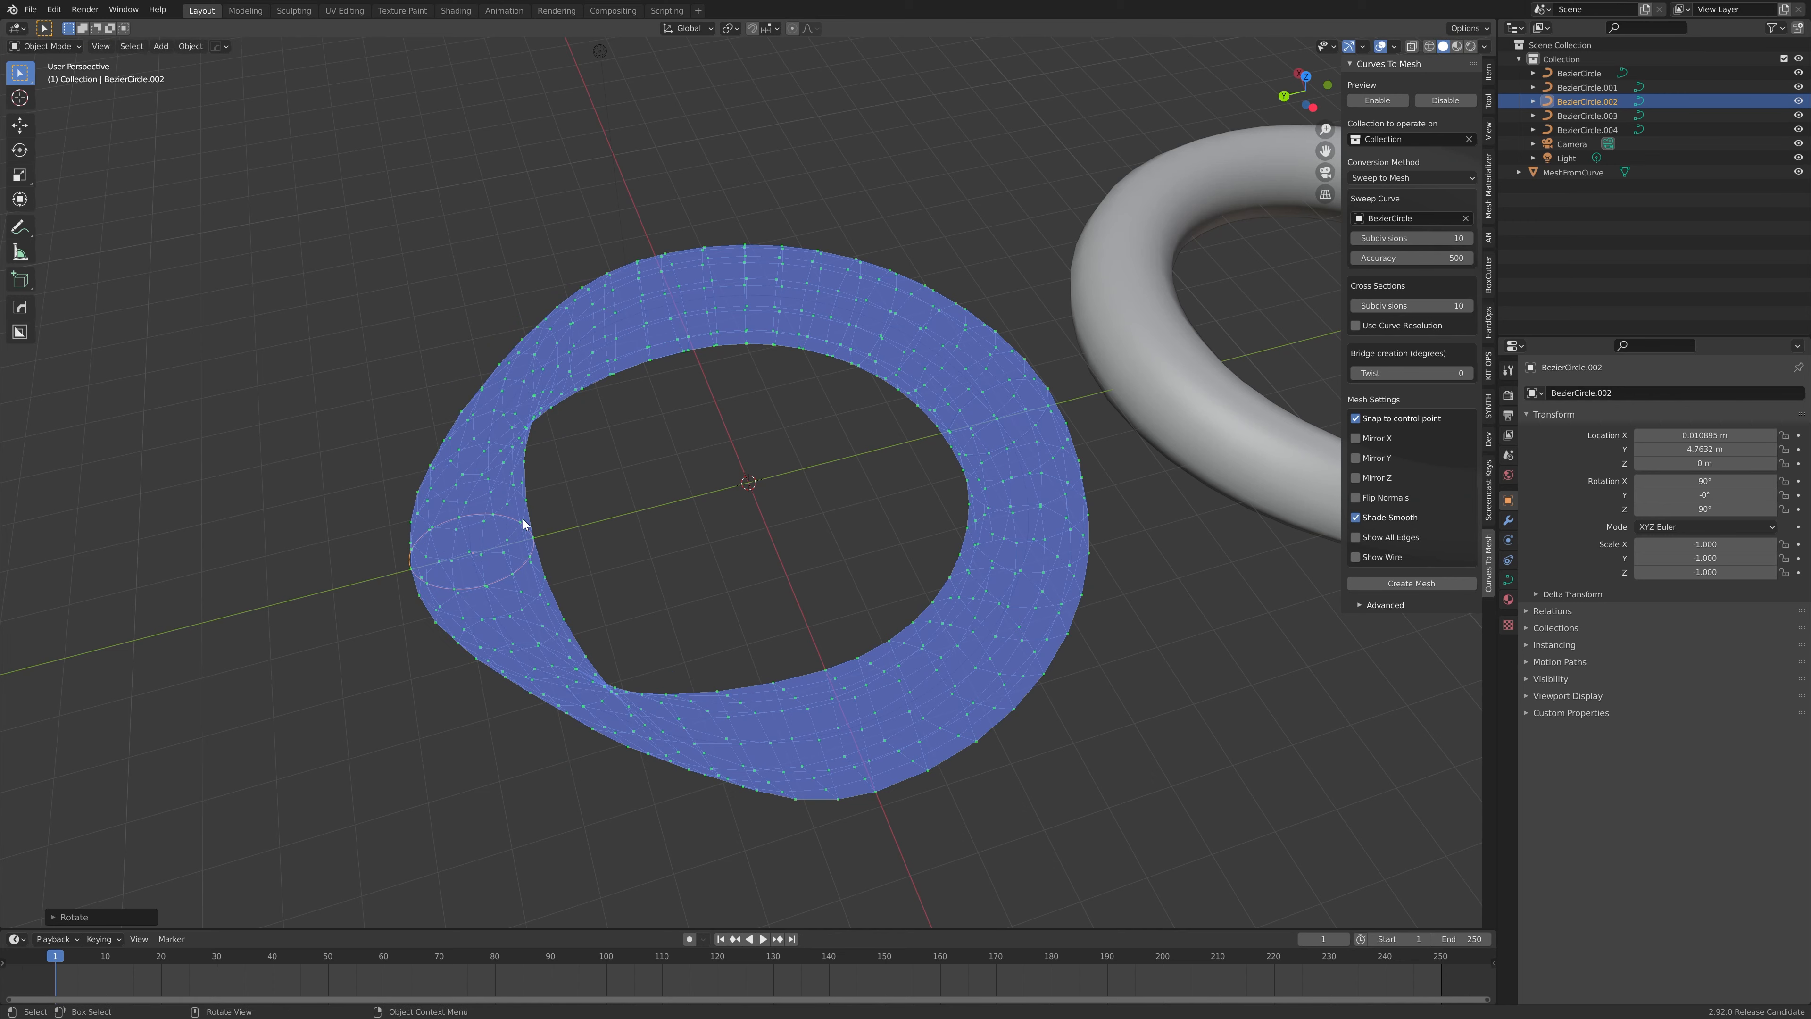
{"action": "middle_click_drag", "start_coordinate": [524, 524], "coordinate": [525, 671]}
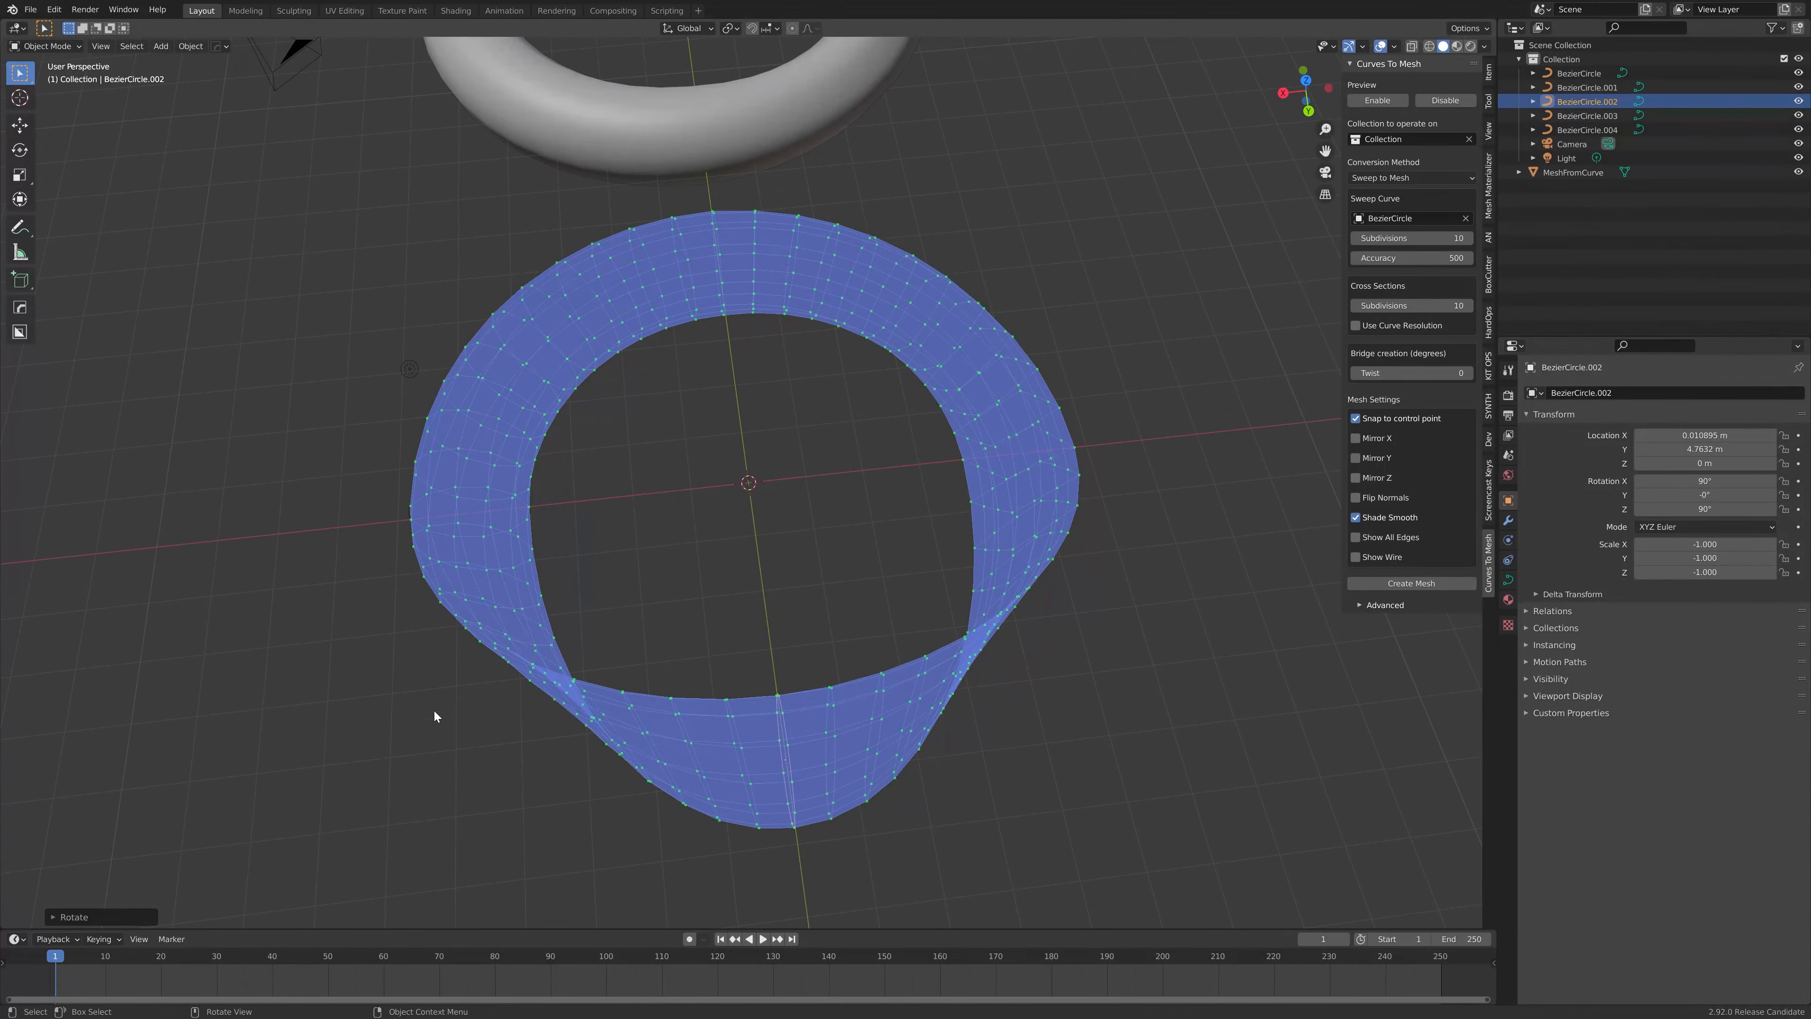
{"action": "middle_click_drag", "start_coordinate": [780, 606], "coordinate": [690, 580]}
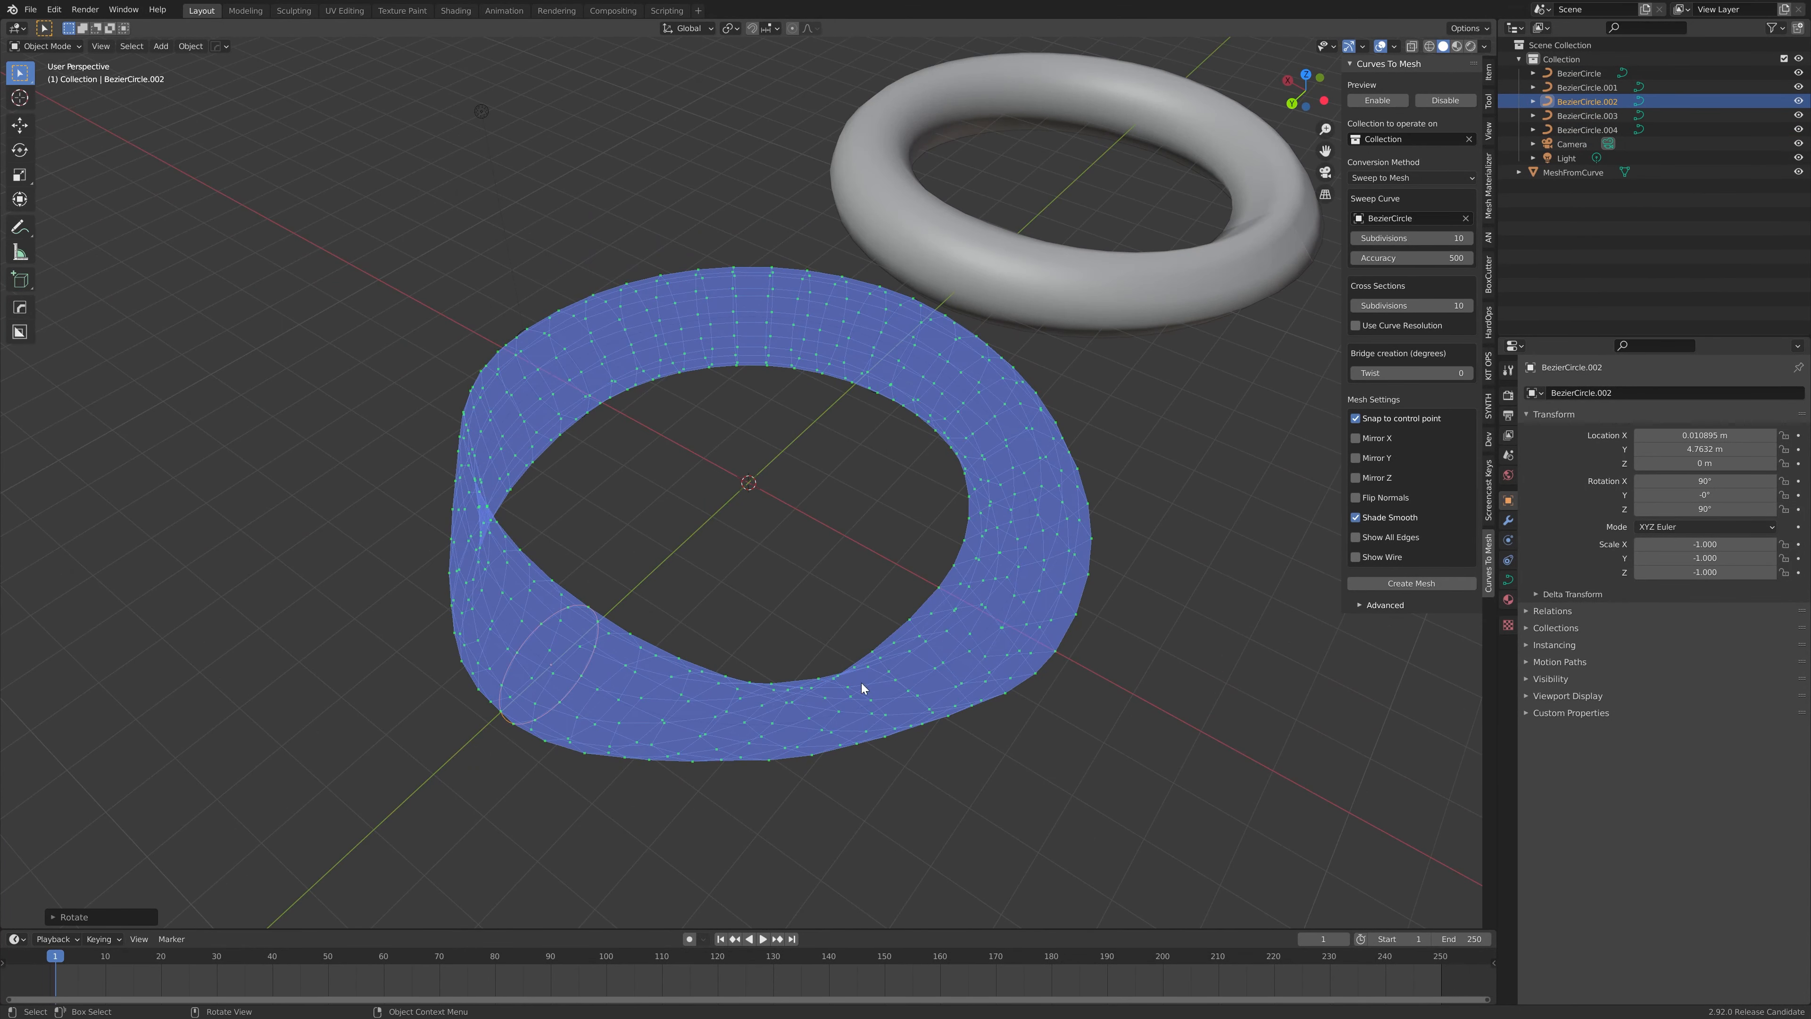
{"action": "middle_click_drag", "start_coordinate": [800, 622], "coordinate": [975, 454]}
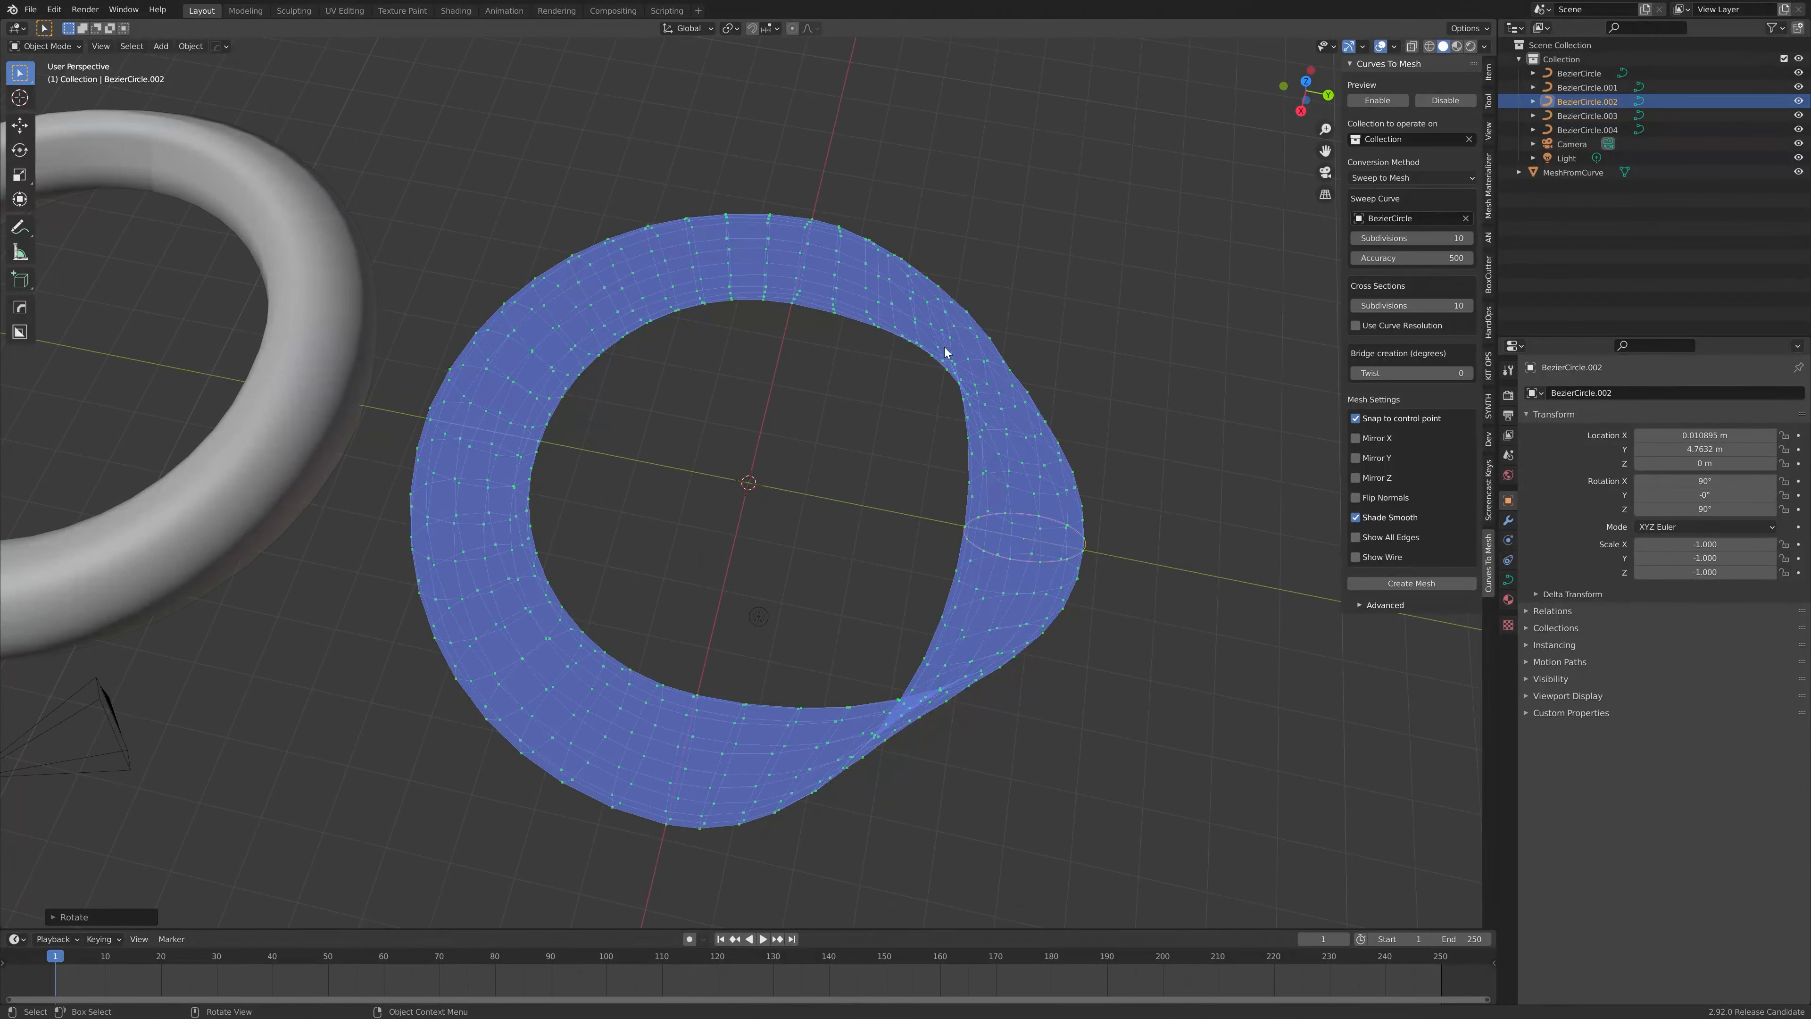
Step: Flip BezierCircle.002 back by scaling it by -1 and rotating it another 180° around global Z
{"action": "type", "text": "s"}
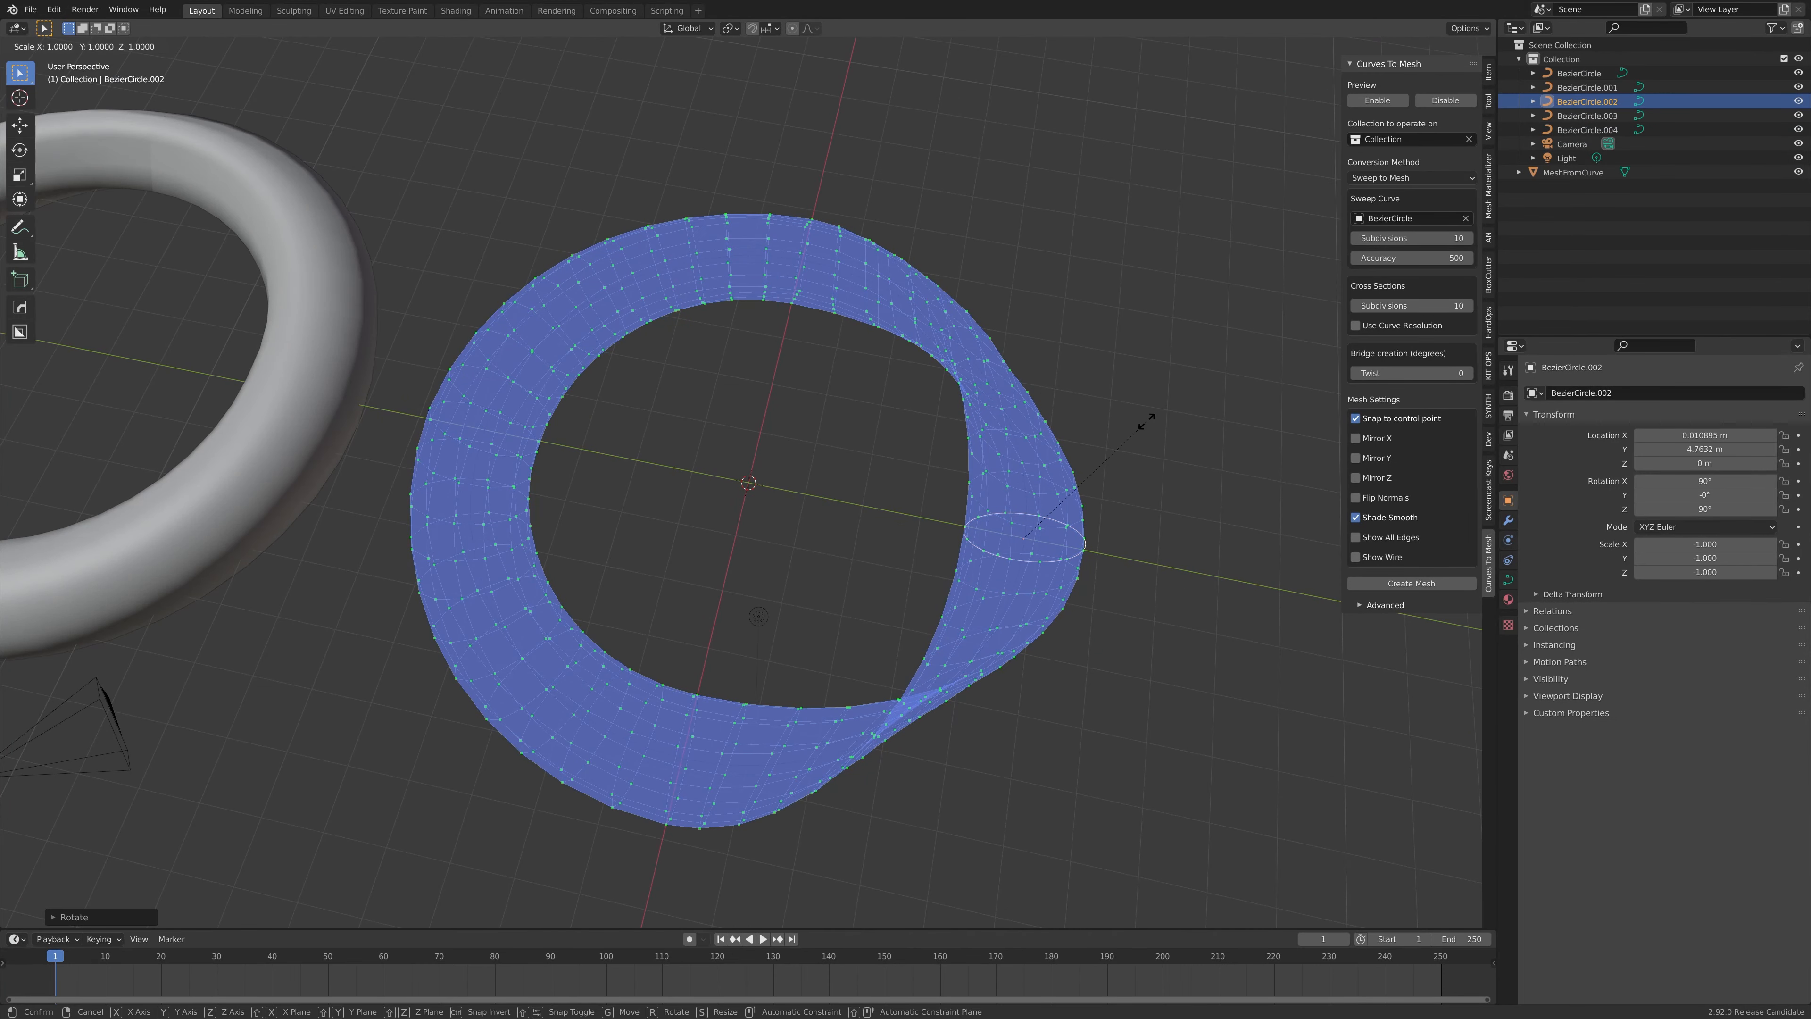
{"action": "type", "text": "-1"}
{"action": "key", "text": "Return"}
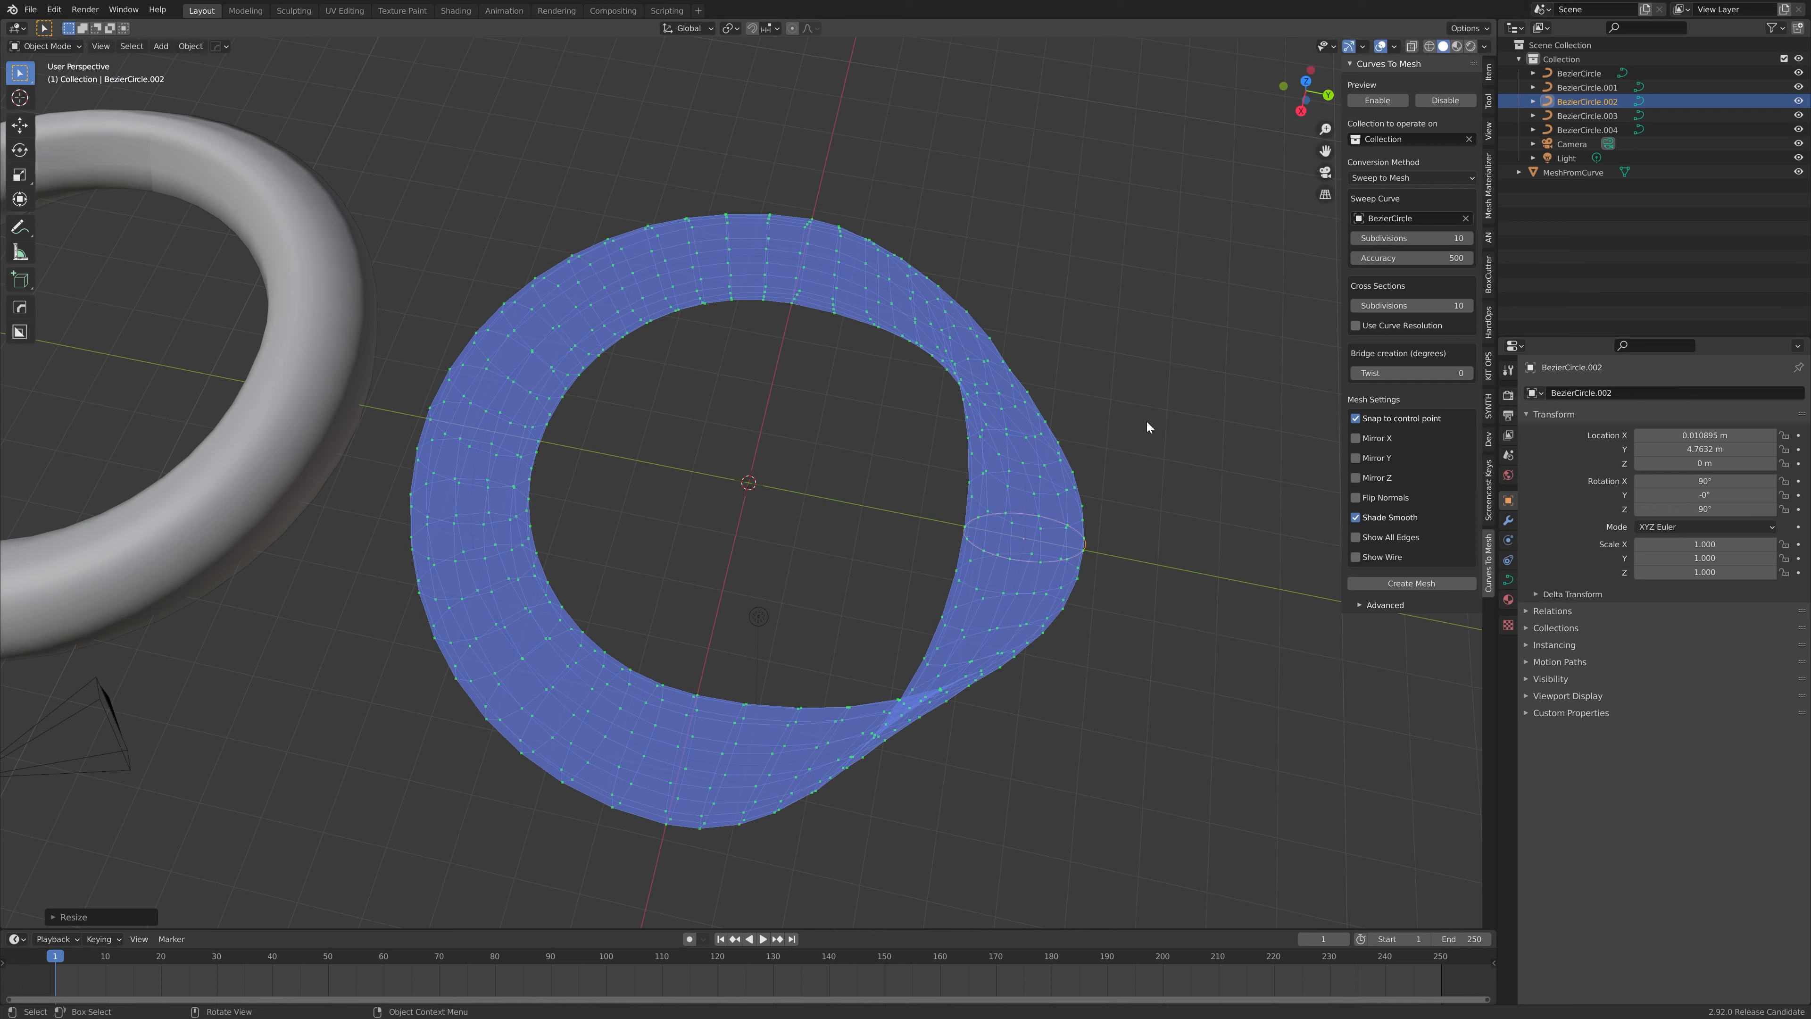
{"action": "type", "text": "r"}
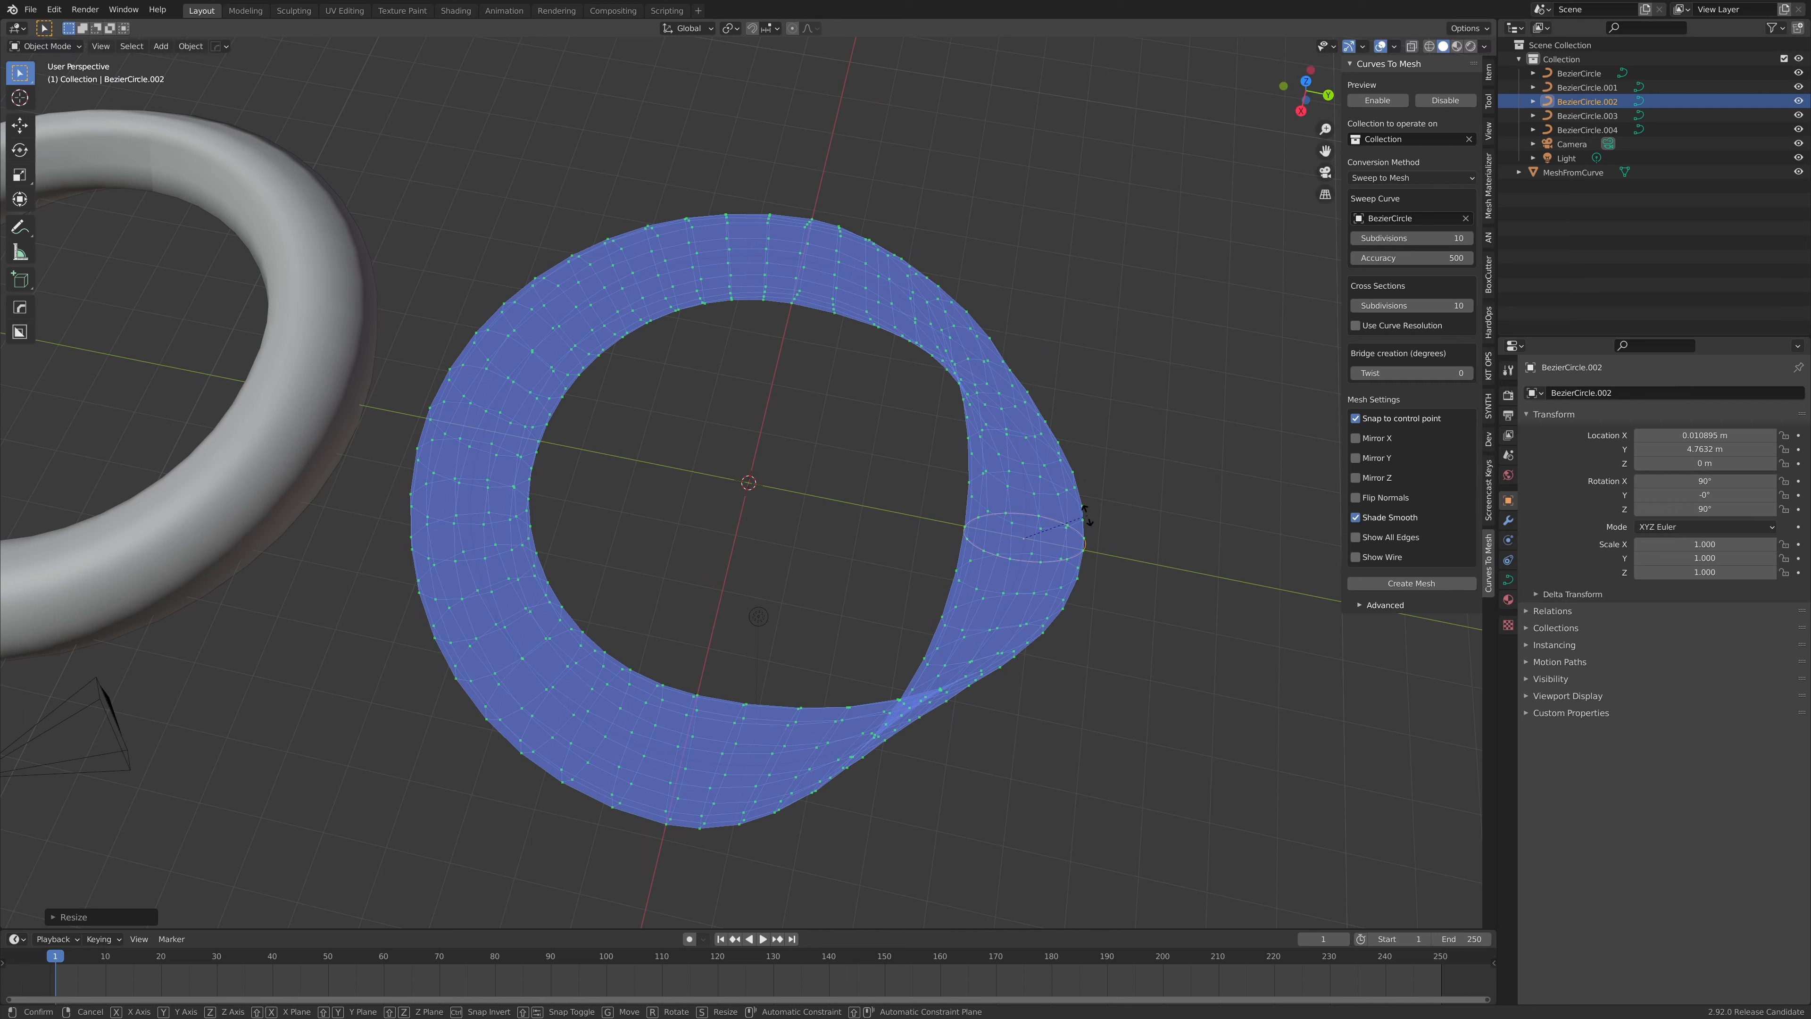
{"action": "type", "text": "z18"}
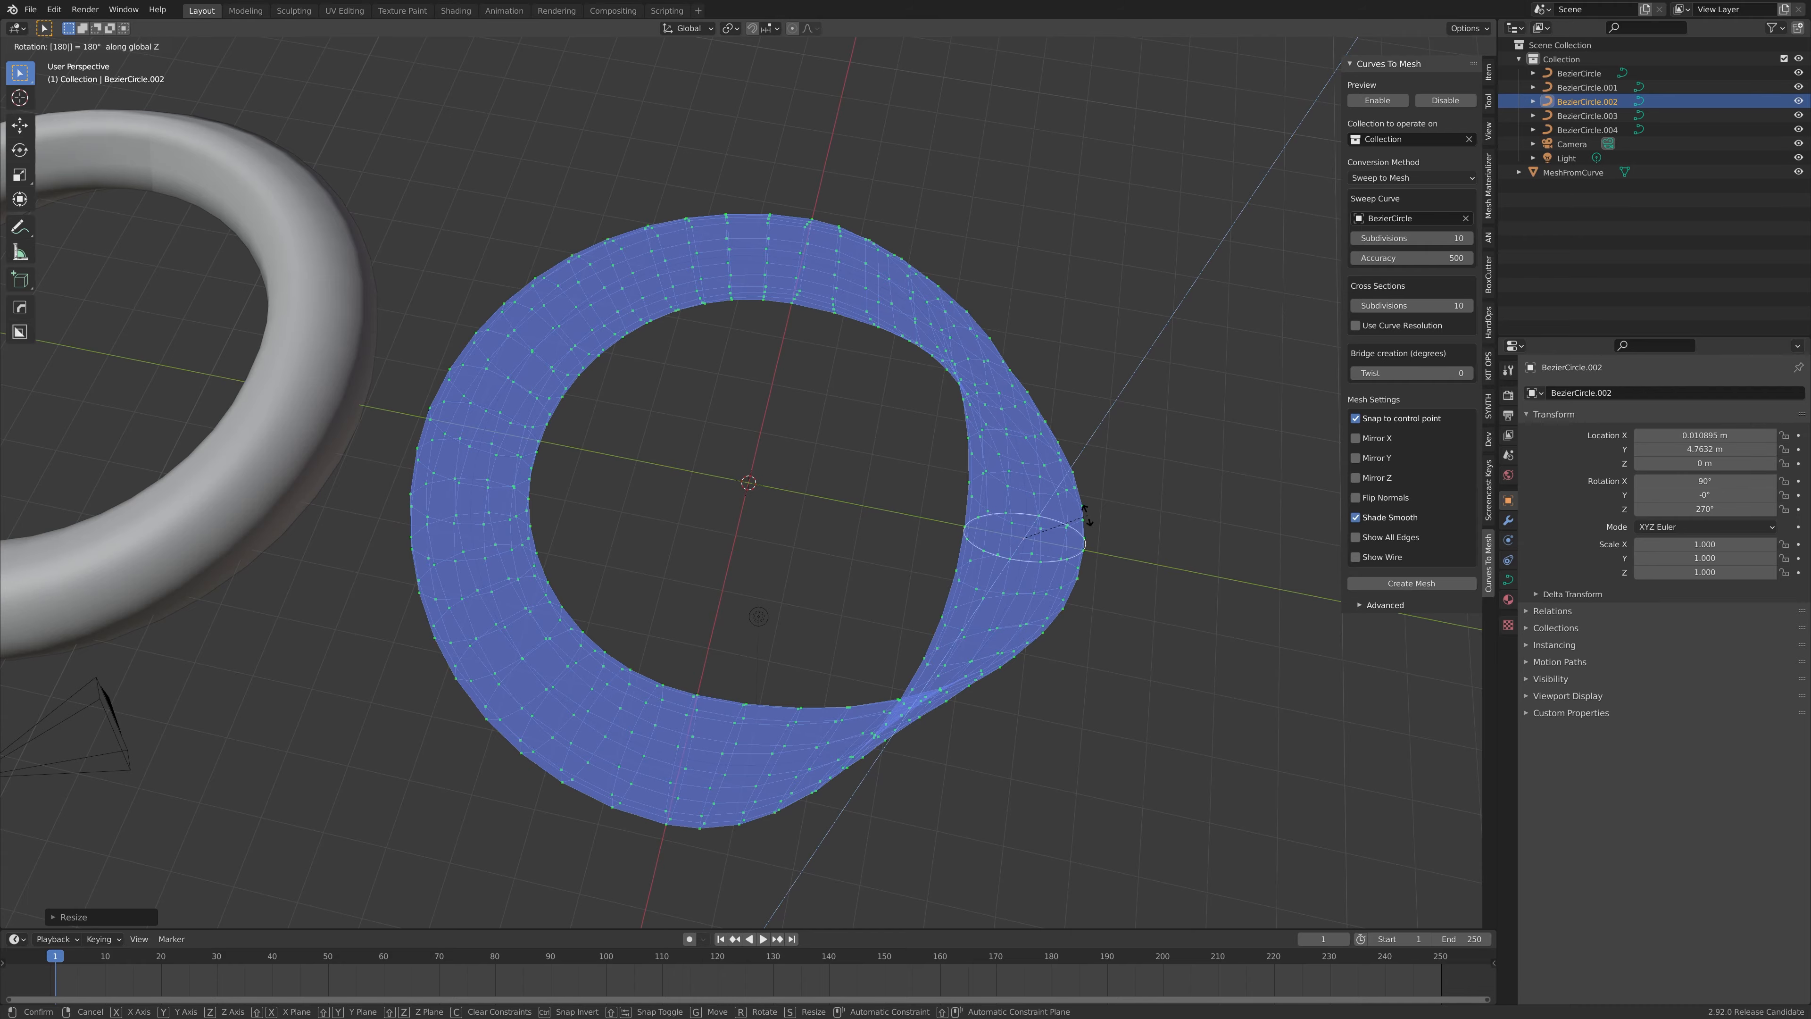
{"action": "type", "text": "0"}
{"action": "key", "text": "Return"}
{"action": "middle_click_drag", "start_coordinate": [922, 556], "coordinate": [640, 477]}
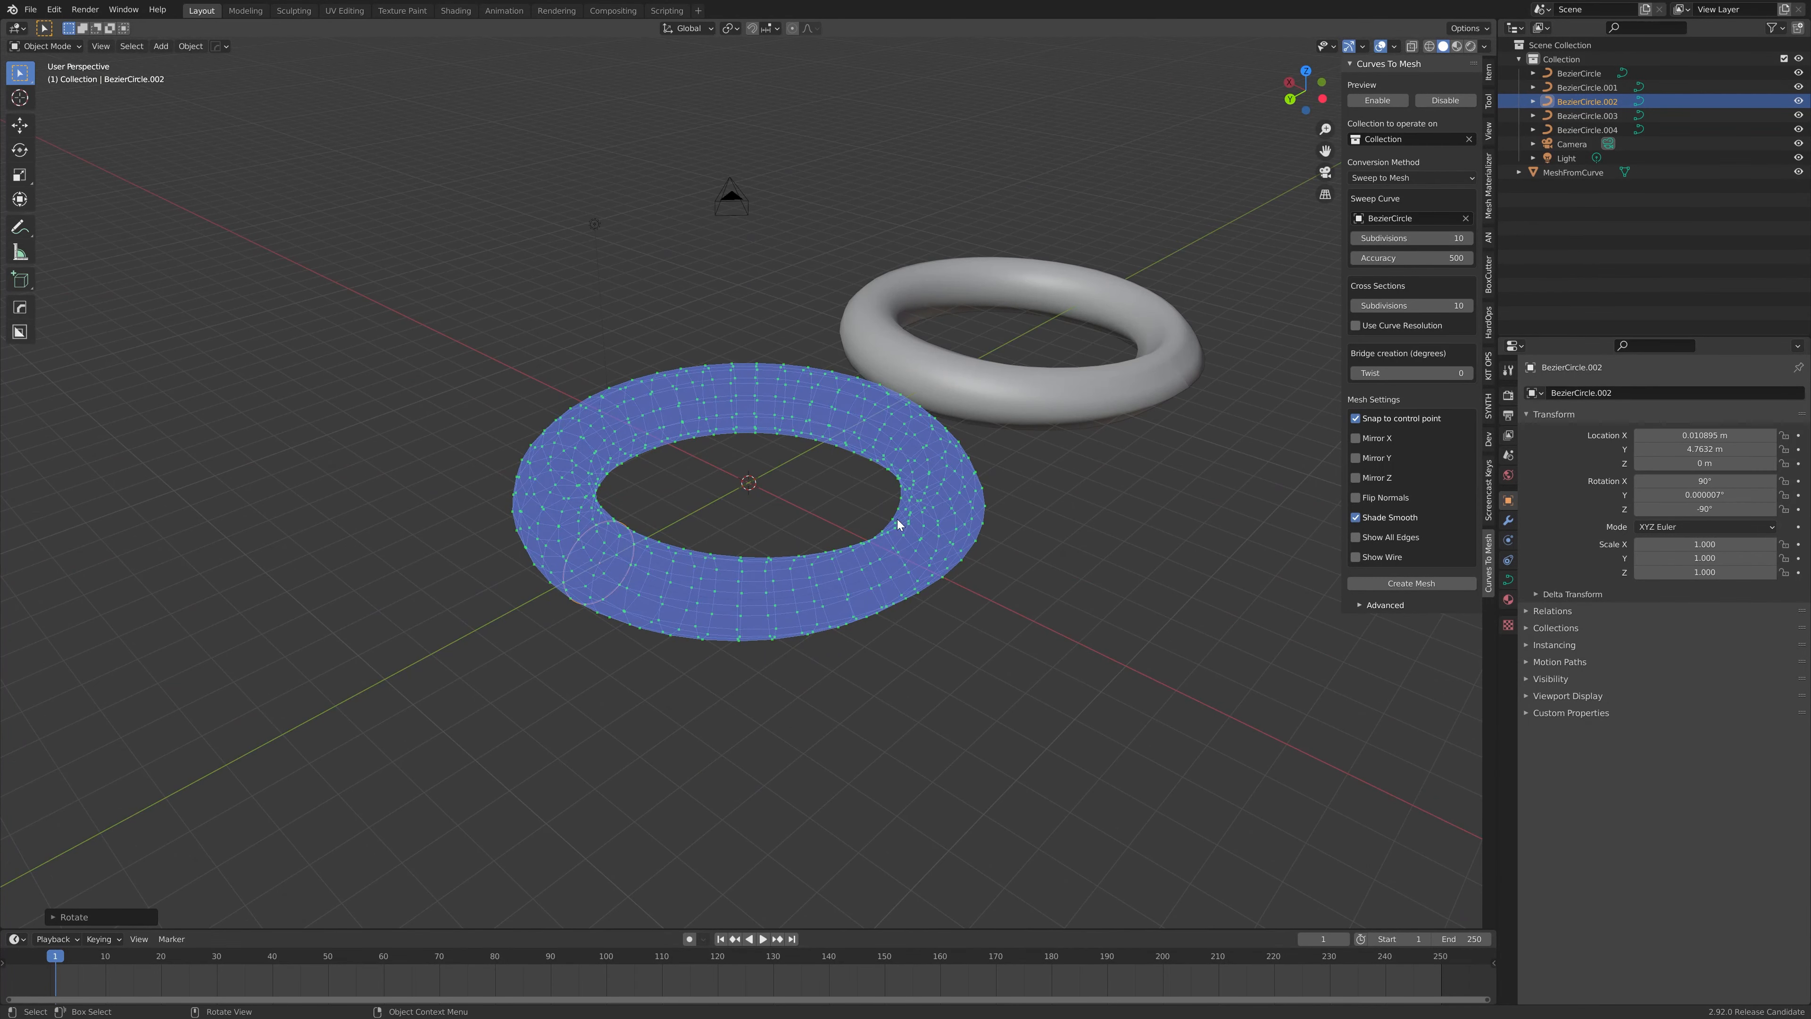
Step: Open sweep_ring_twisted_advanced.blend without saving the current scene, and close the leftover add-on preferences window
{"action": "left_click", "coordinate": [30, 9]}
{"action": "mouse_move", "coordinate": [125, 56]}
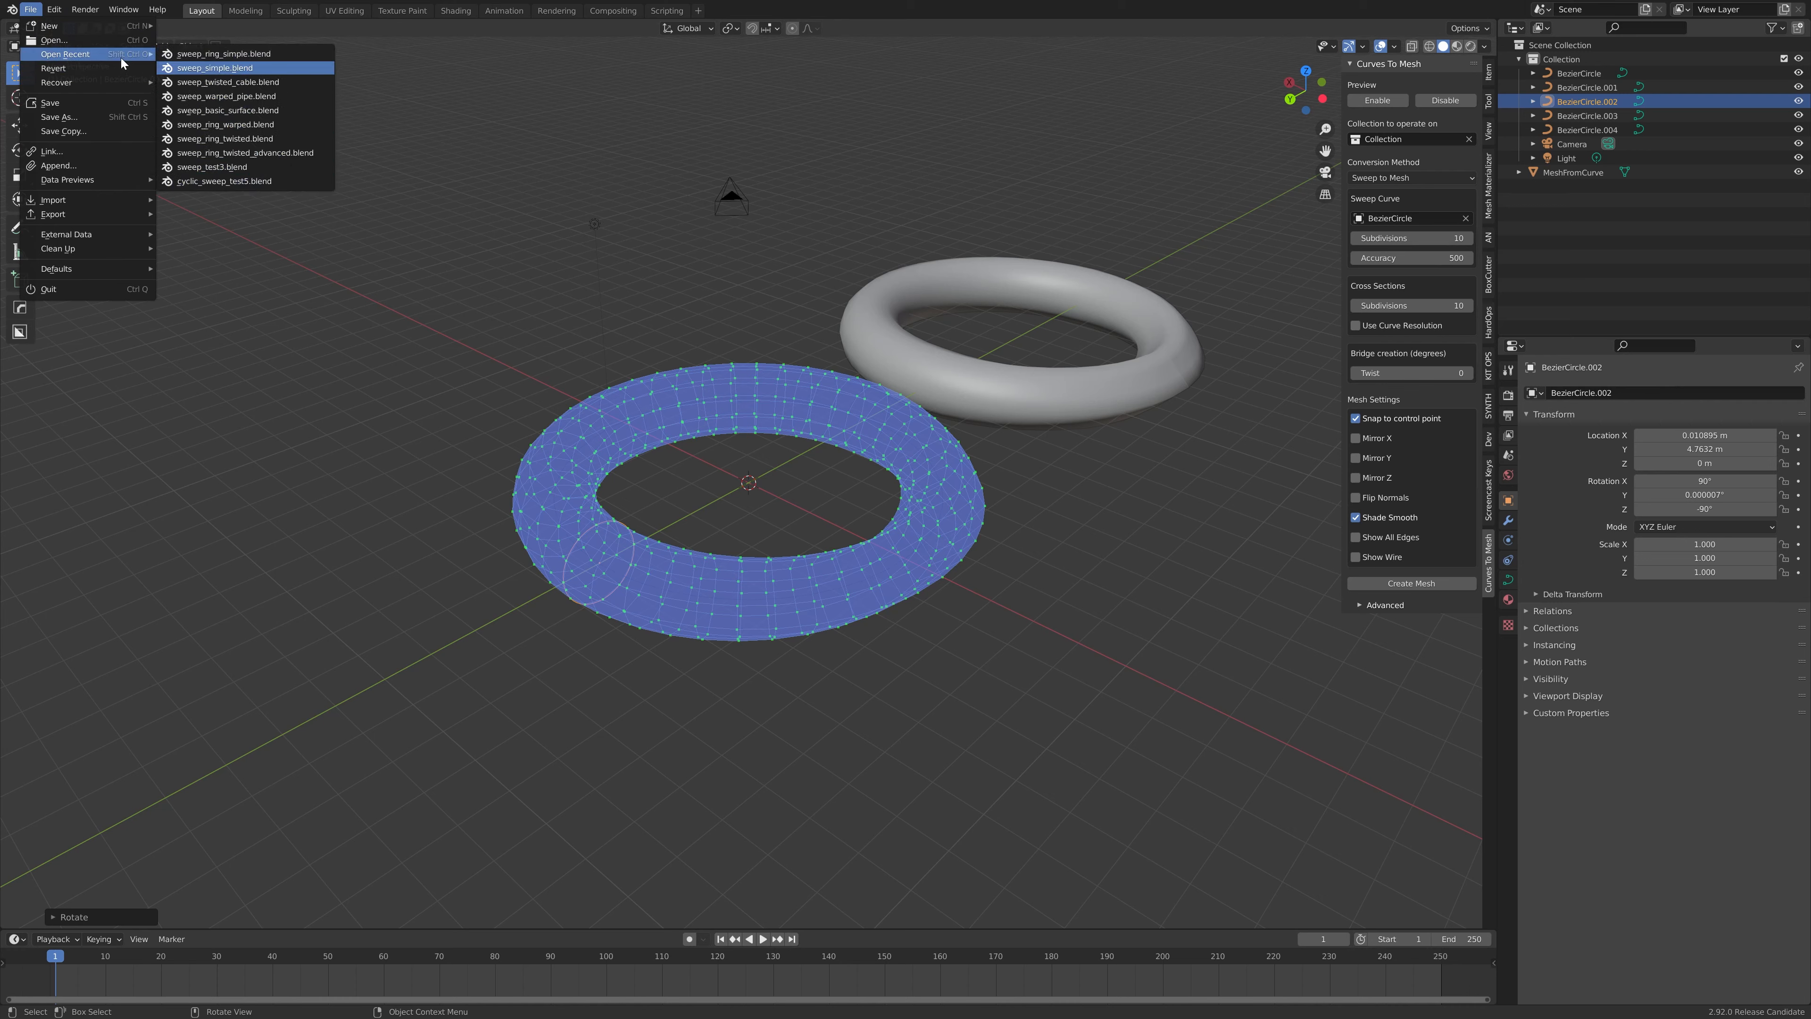
{"action": "left_click", "coordinate": [207, 68]}
{"action": "left_click", "coordinate": [927, 534]}
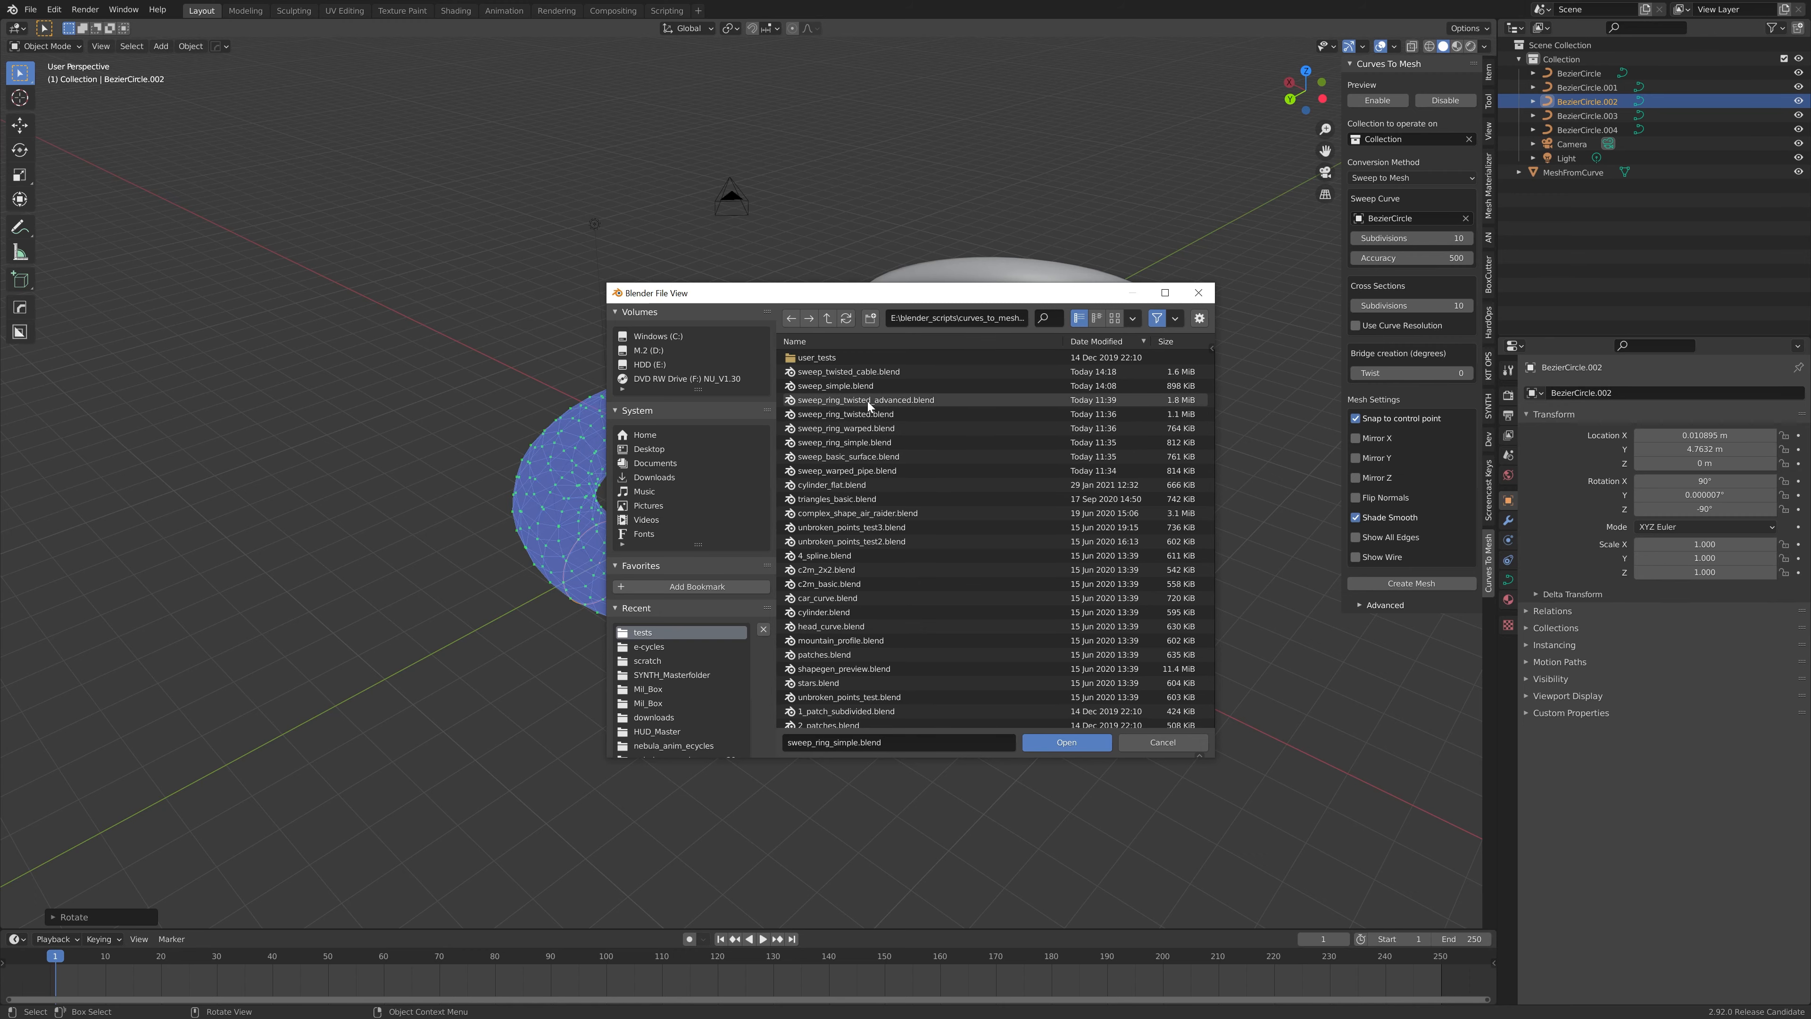
{"action": "double_click", "coordinate": [881, 401]}
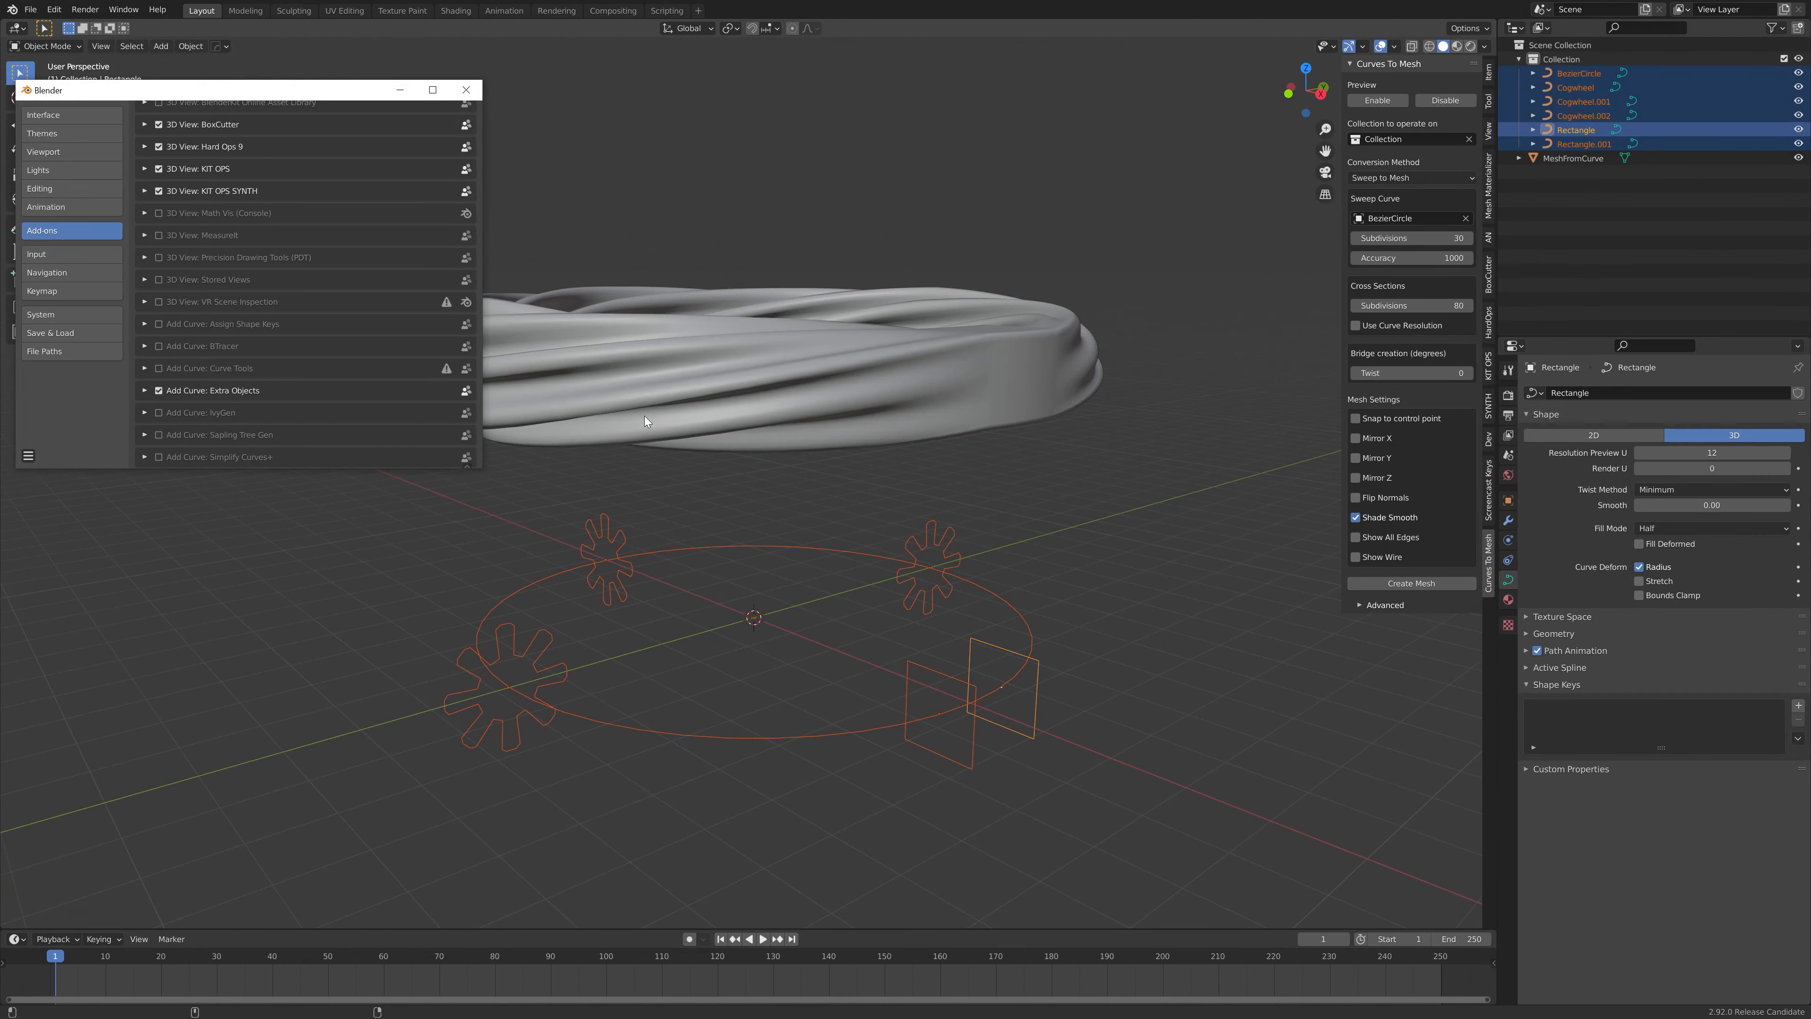
{"action": "left_click", "coordinate": [467, 89]}
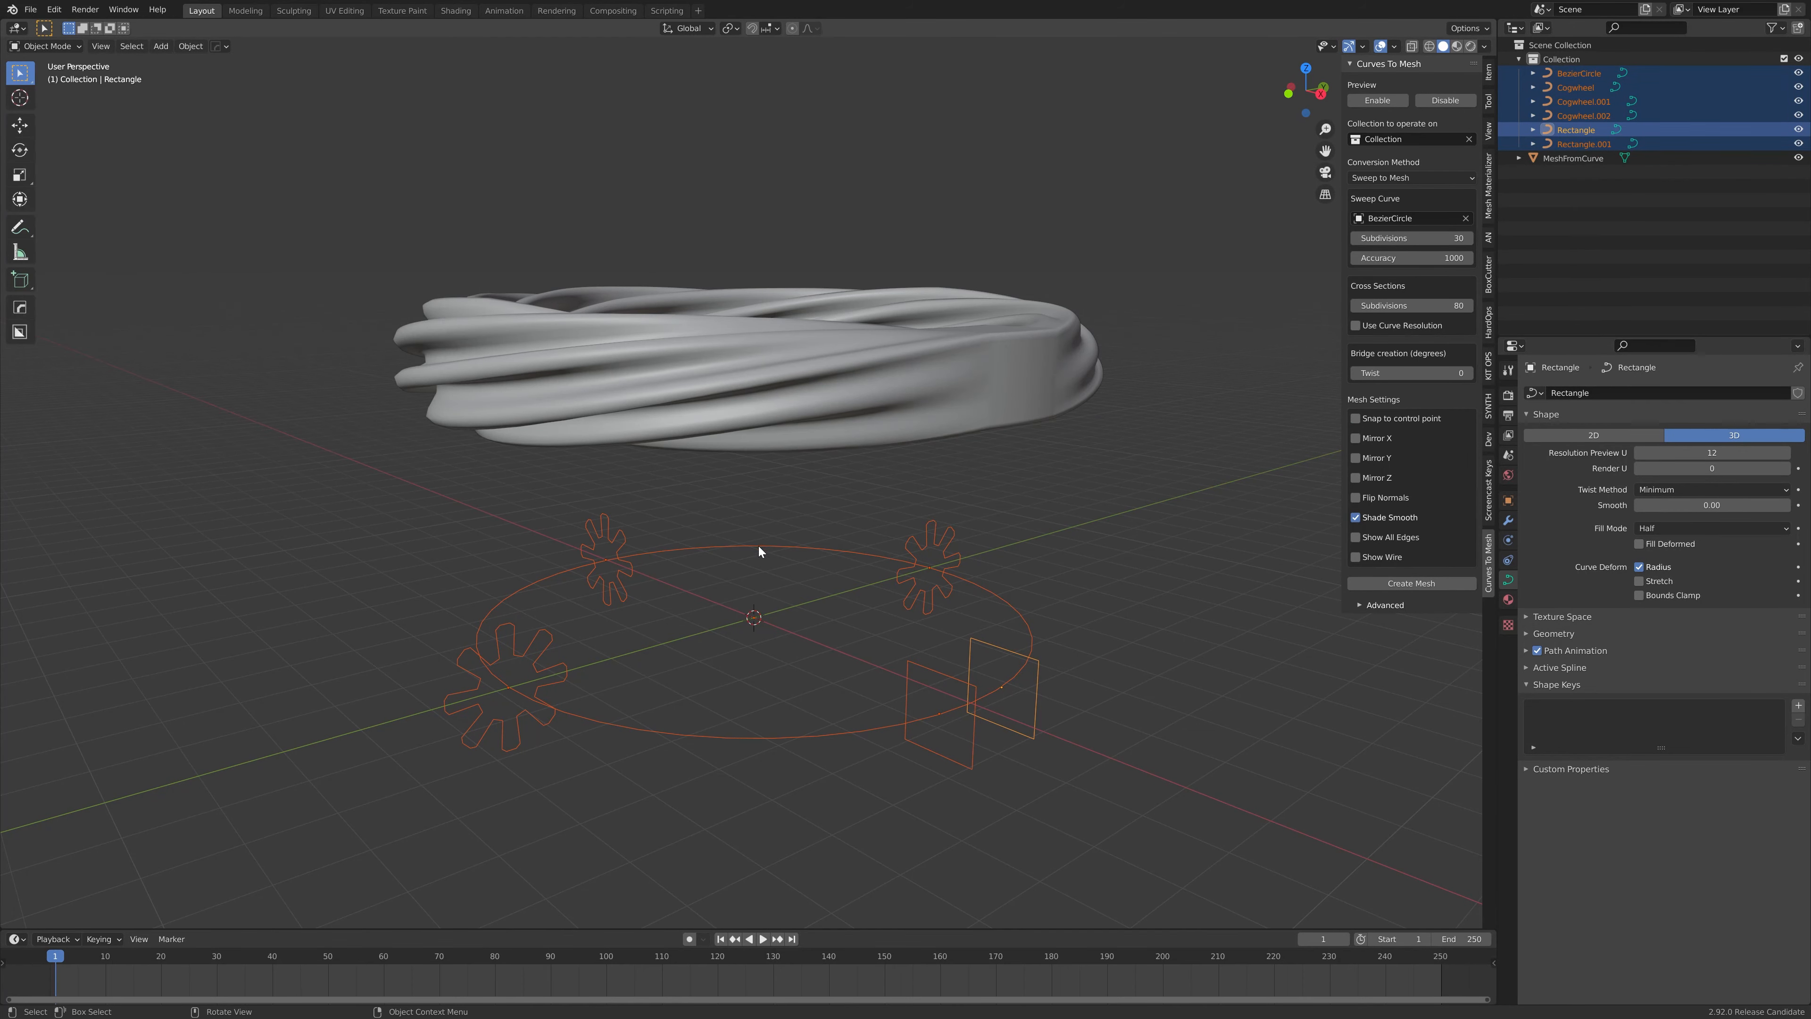
Step: Examine the three cogwheel cross-sections one by one and how they shape the twisted ring mesh above
{"action": "mouse_move", "coordinate": [818, 487]}
{"action": "middle_mouse_down"}
{"action": "mouse_move", "coordinate": [1041, 504]}
{"action": "mouse_move", "coordinate": [939, 506]}
{"action": "mouse_move", "coordinate": [822, 389]}
{"action": "mouse_move", "coordinate": [850, 413]}
{"action": "mouse_move", "coordinate": [821, 493]}
{"action": "mouse_move", "coordinate": [849, 492]}
{"action": "middle_mouse_up"}
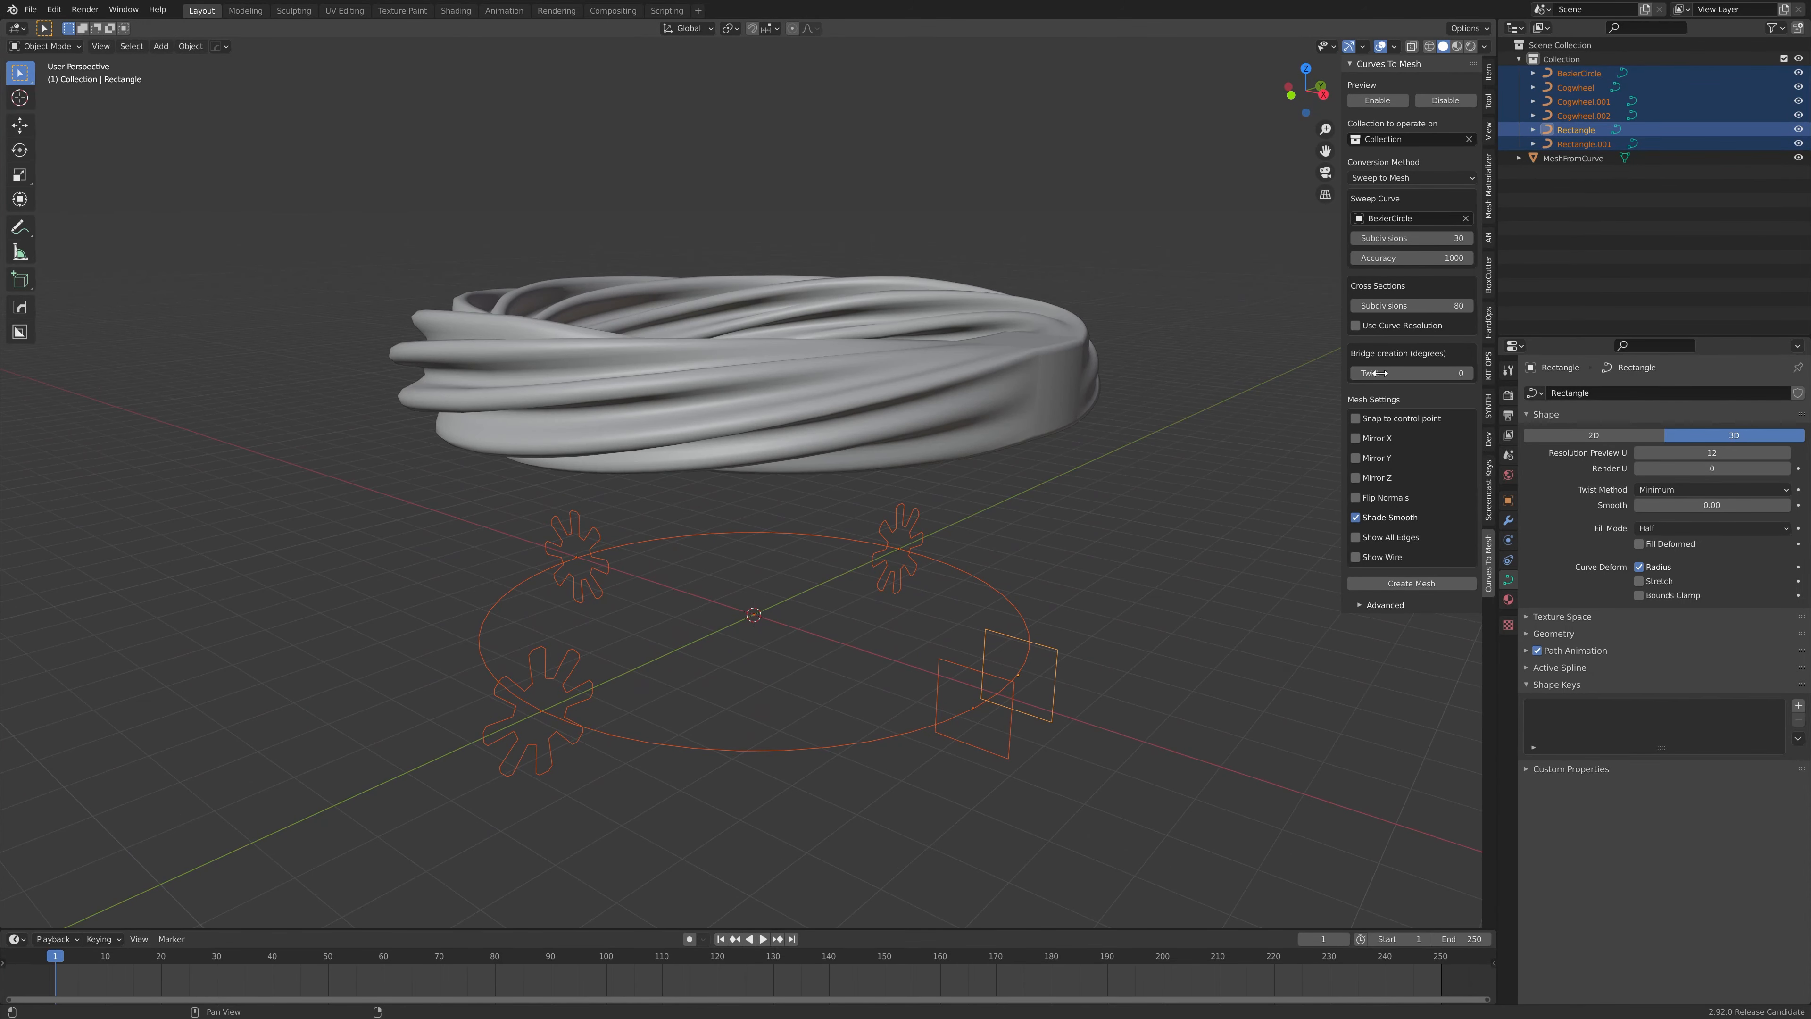
{"action": "left_click", "coordinate": [563, 660]}
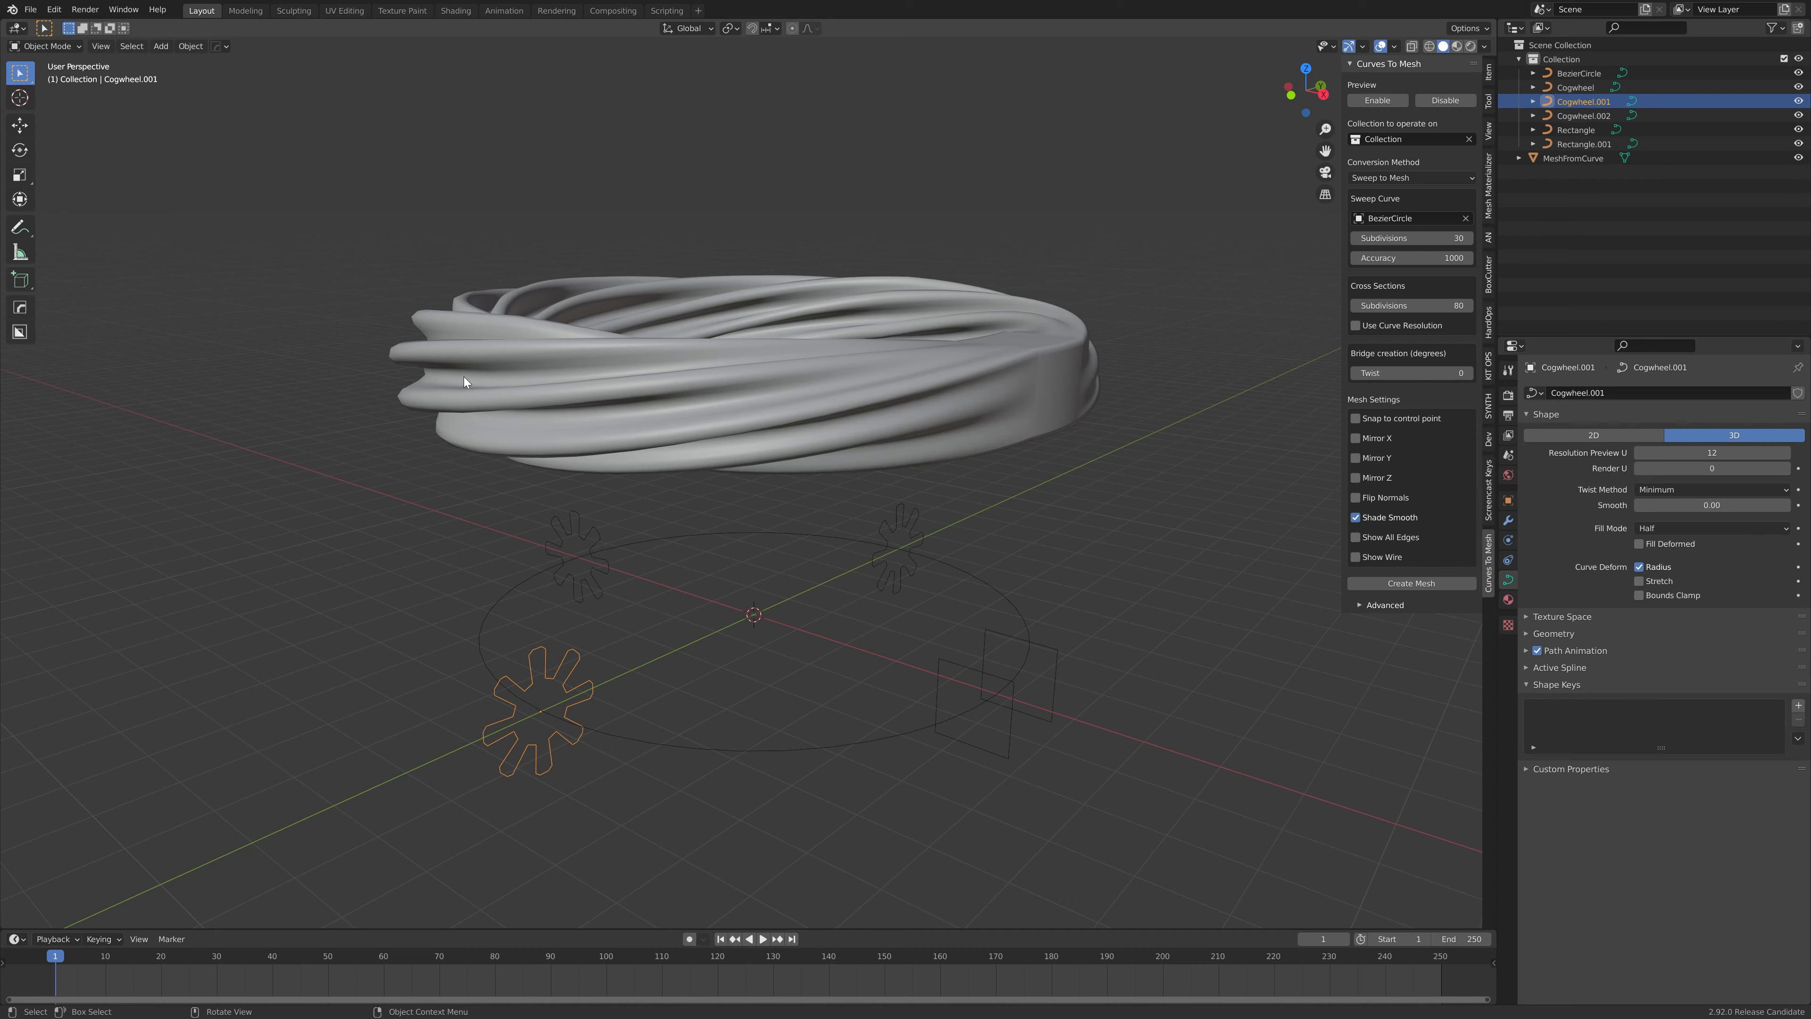
{"action": "middle_click_drag", "start_coordinate": [464, 378], "coordinate": [484, 433]}
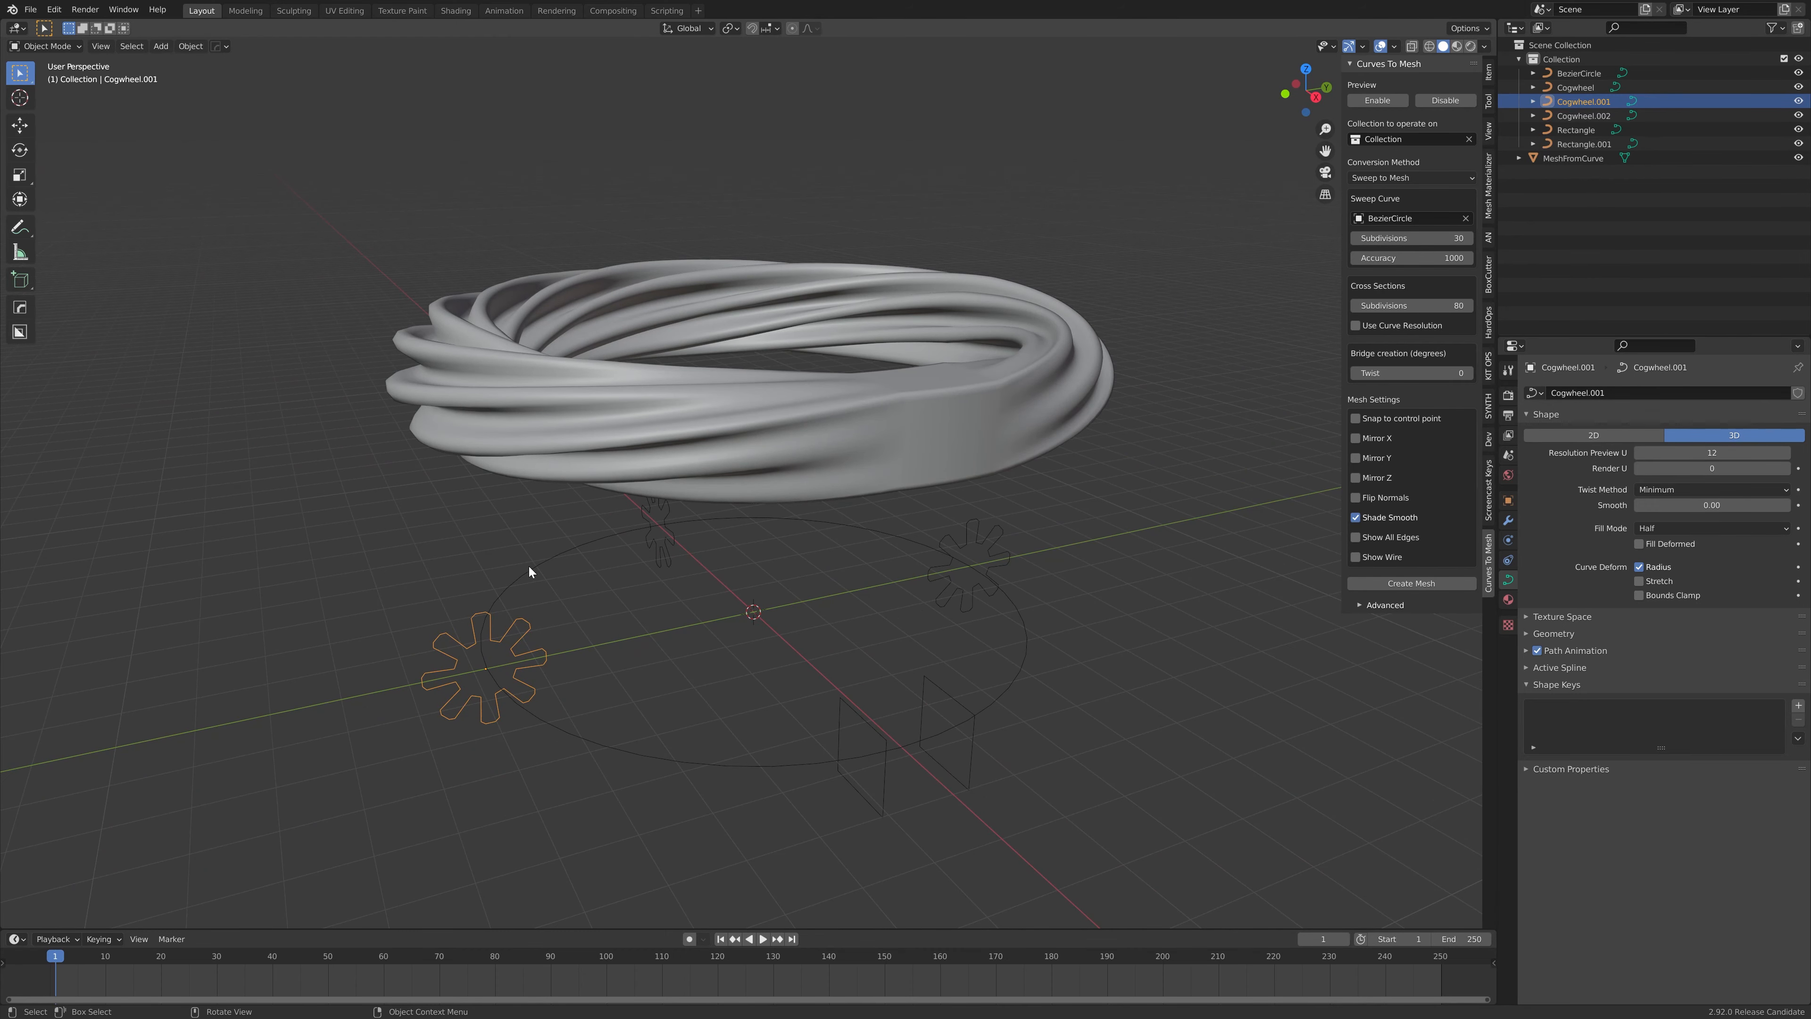
{"action": "middle_click_drag", "start_coordinate": [530, 566], "coordinate": [606, 528]}
{"action": "left_click", "coordinate": [600, 567]}
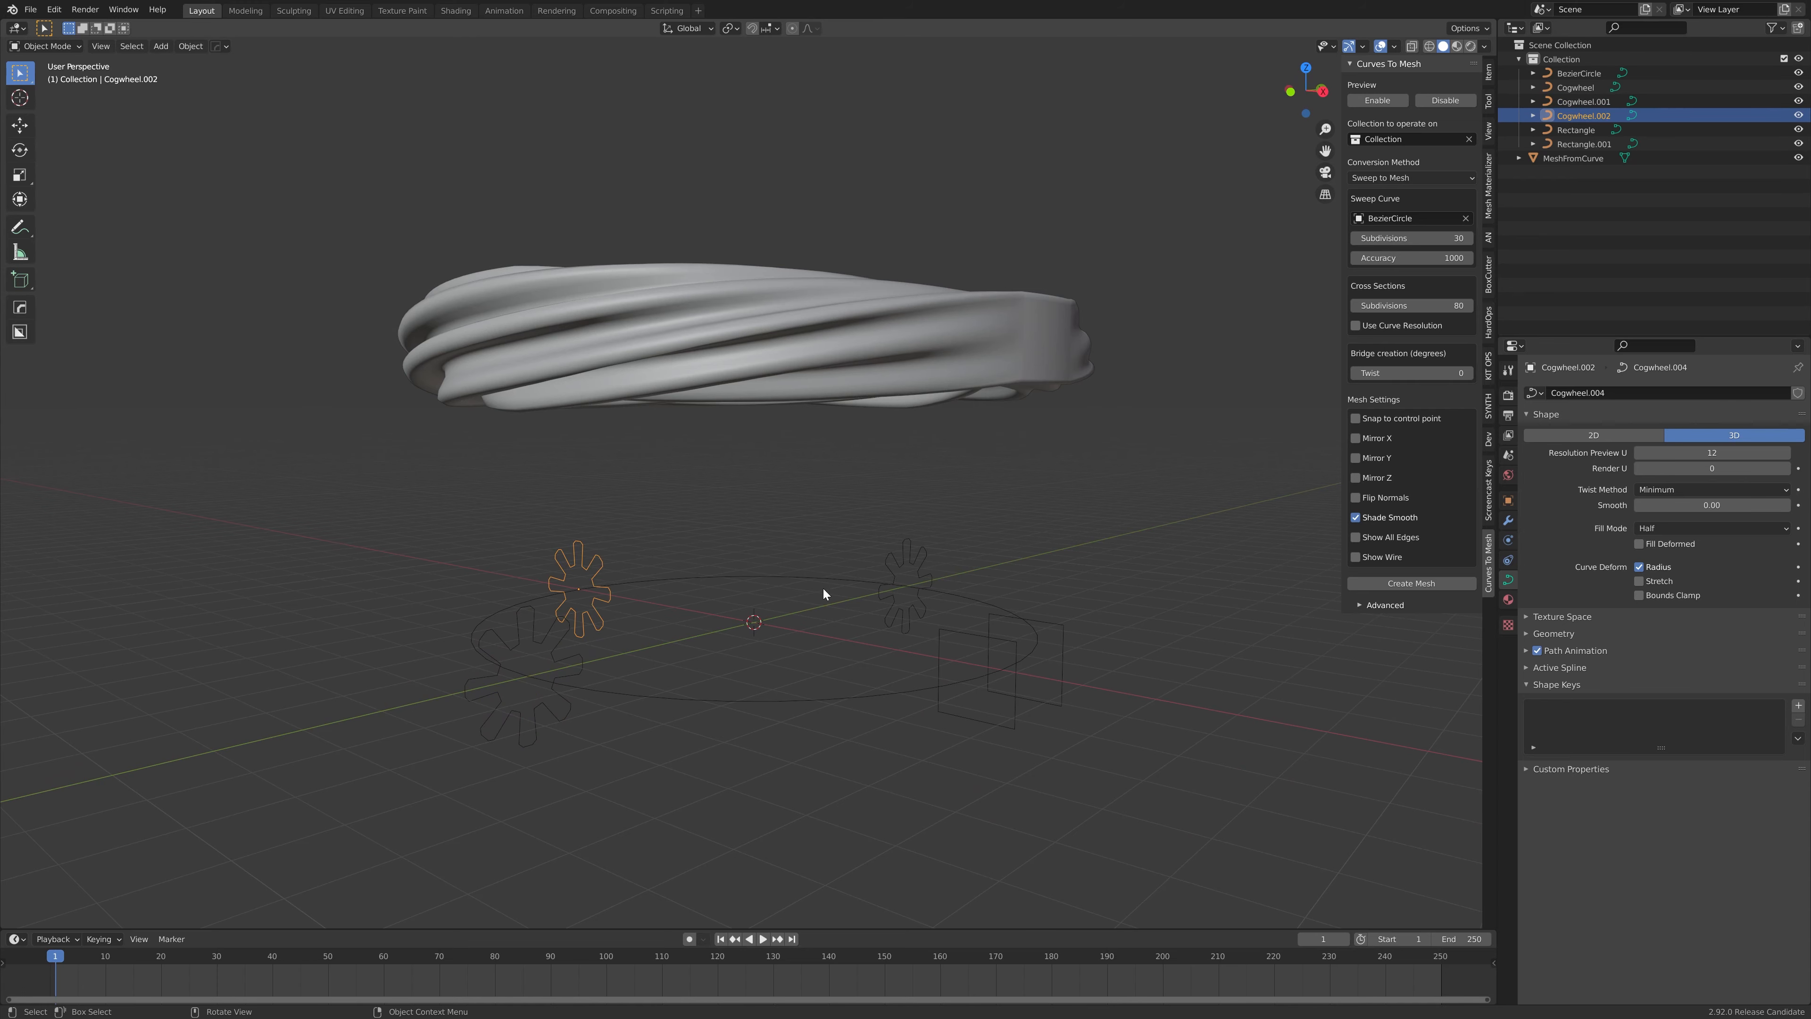
{"action": "left_click", "coordinate": [909, 550]}
{"action": "middle_click_drag", "start_coordinate": [759, 585], "coordinate": [637, 616]}
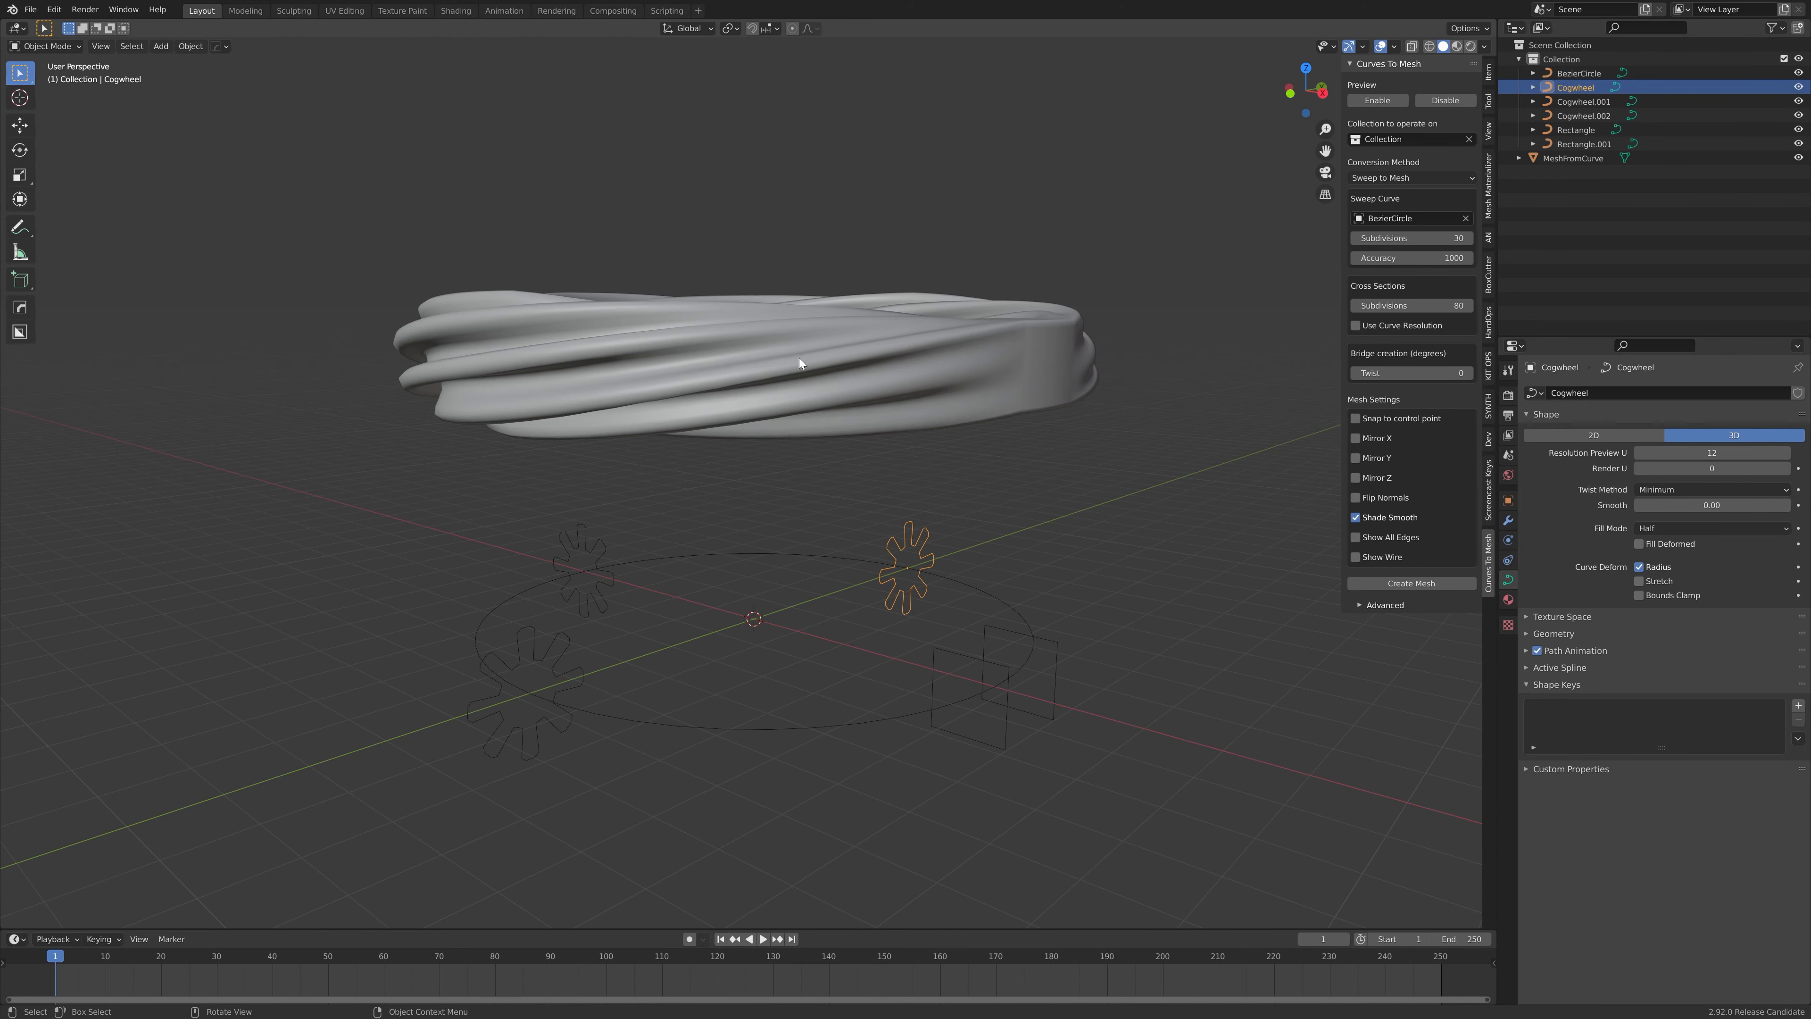
{"action": "middle_click_drag", "start_coordinate": [799, 362], "coordinate": [916, 417]}
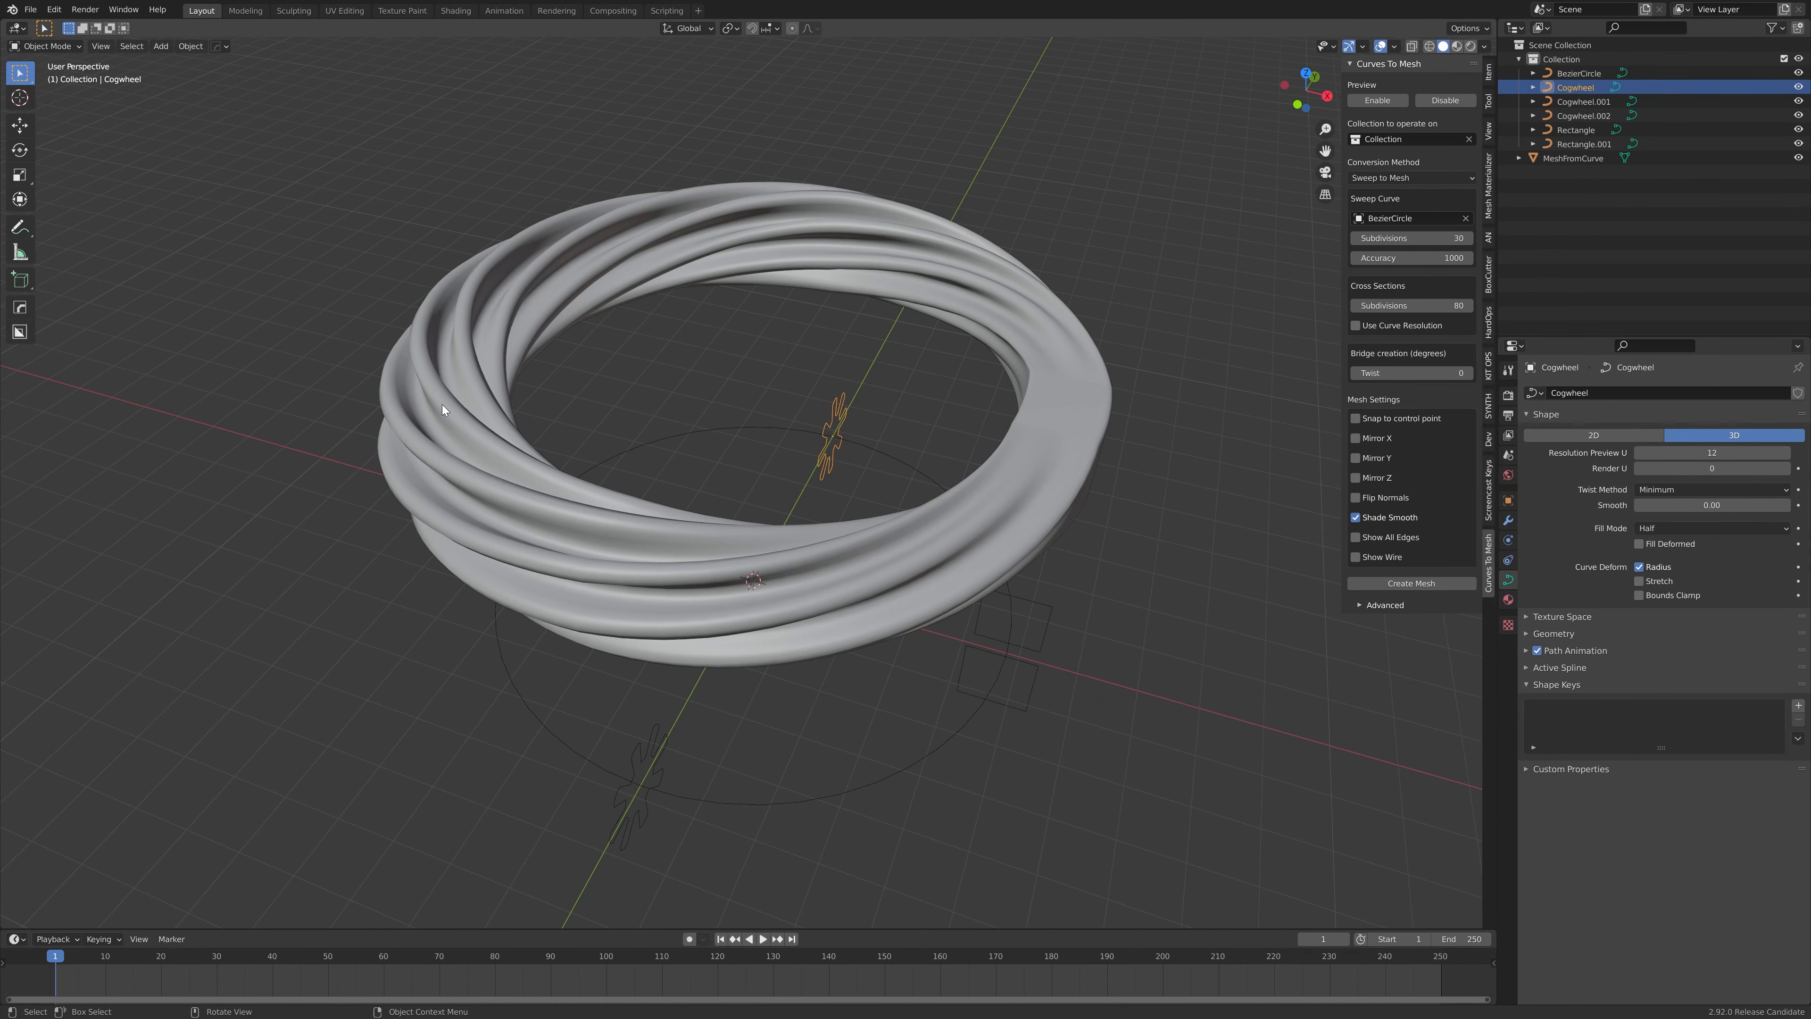
{"action": "middle_click_drag", "start_coordinate": [469, 389], "coordinate": [800, 416]}
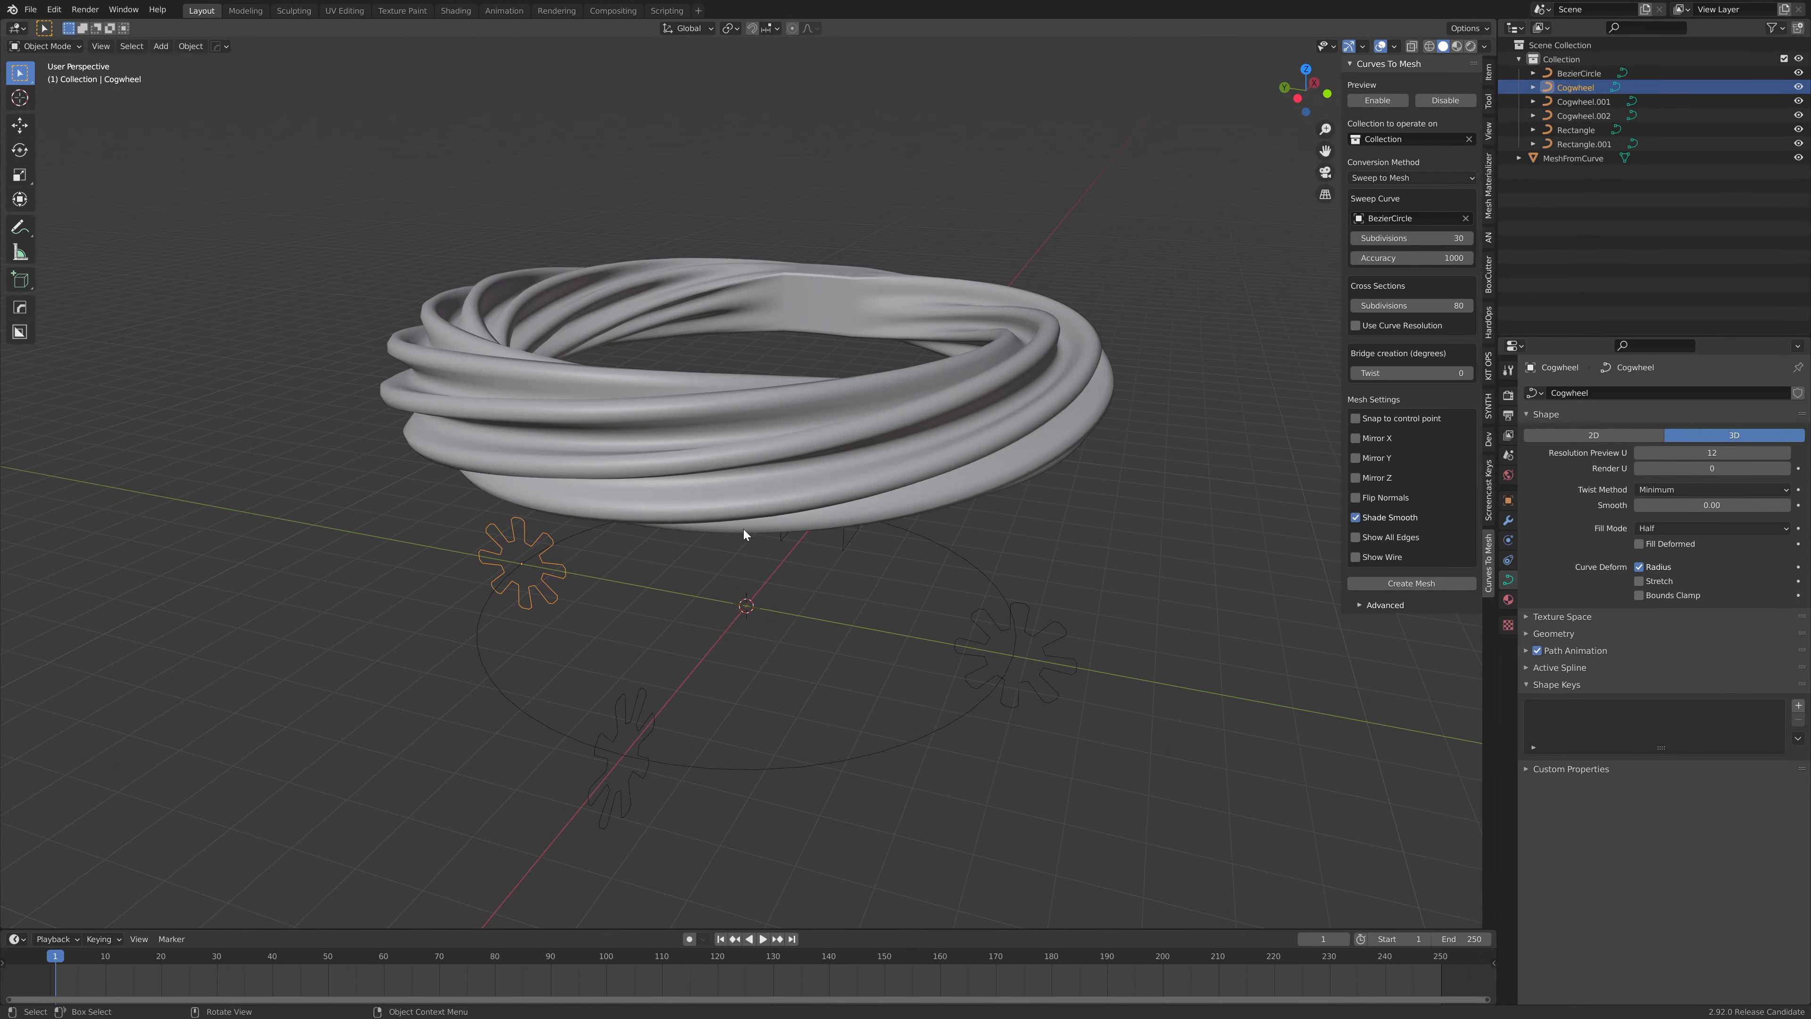
{"action": "middle_click_drag", "start_coordinate": [862, 332], "coordinate": [968, 596]}
Step: Examine the Rectangle and Rectangle.001 cross-sections and the matching flat section of the twisted ring mesh
{"action": "left_click", "coordinate": [1055, 623]}
{"action": "left_click", "coordinate": [1032, 670]}
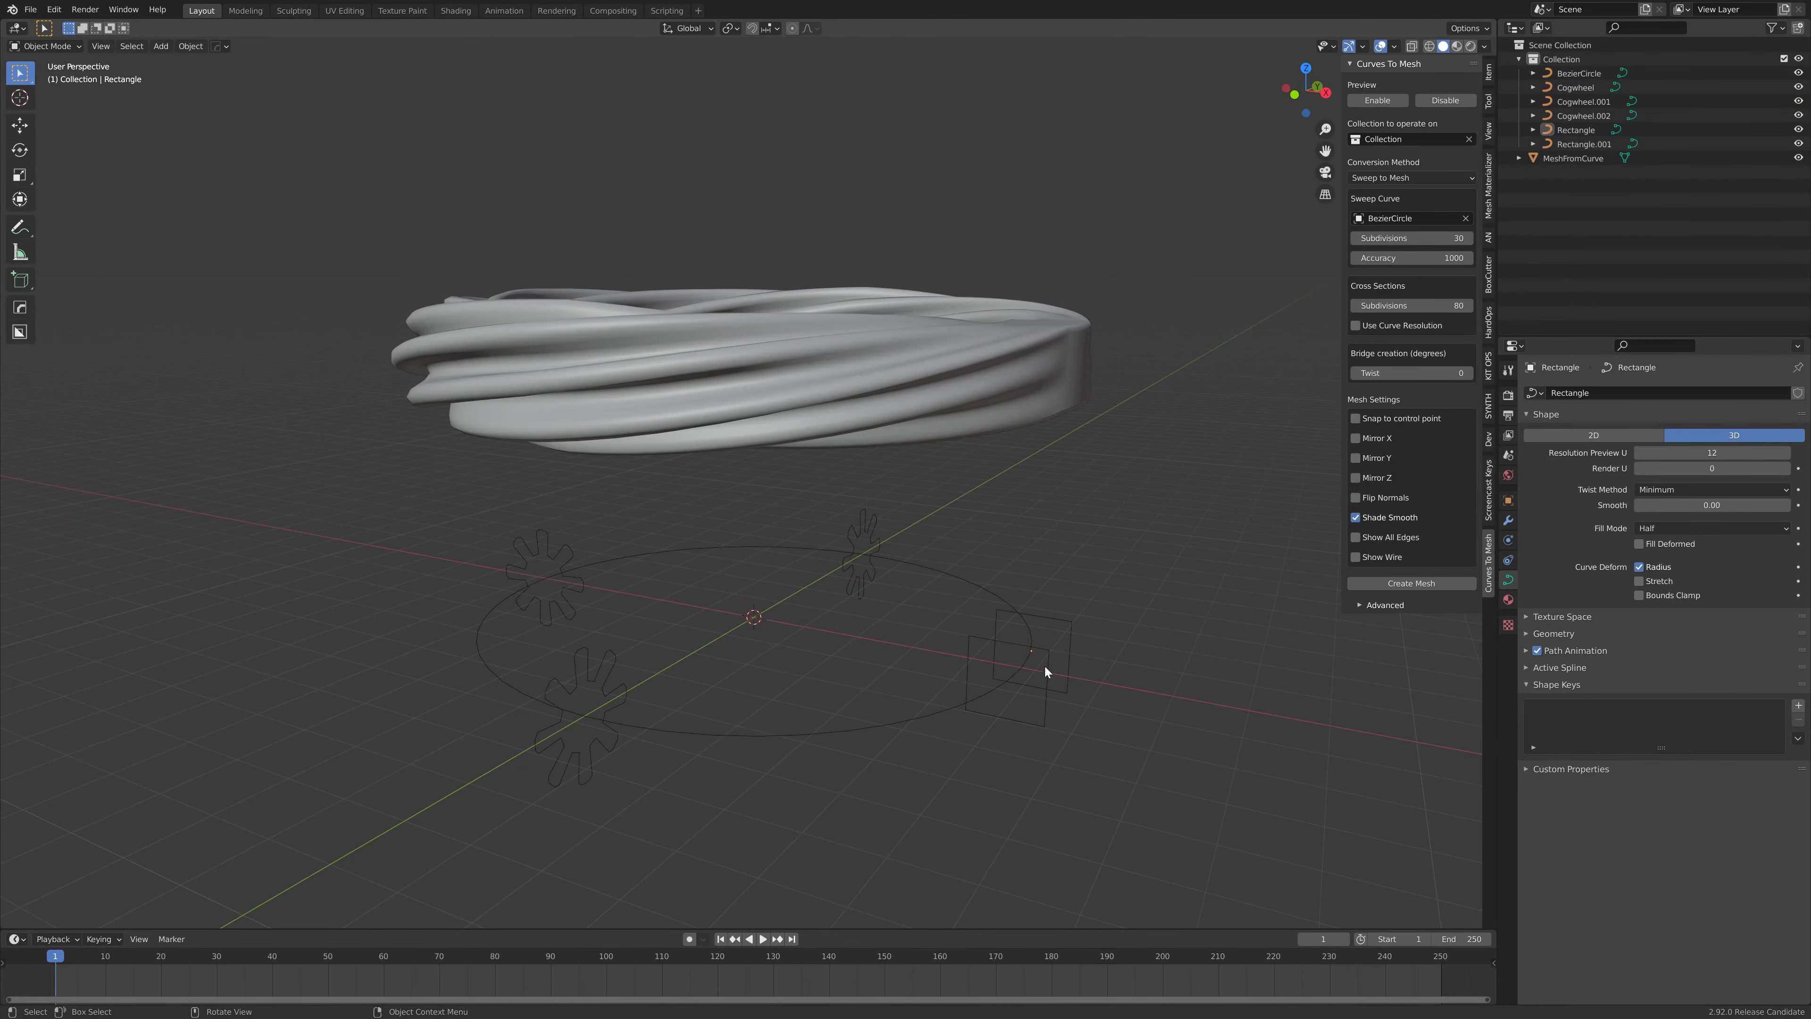
{"action": "left_click", "coordinate": [1044, 667]}
{"action": "middle_click_drag", "start_coordinate": [1042, 575], "coordinate": [922, 531]}
{"action": "left_click", "coordinate": [830, 646]}
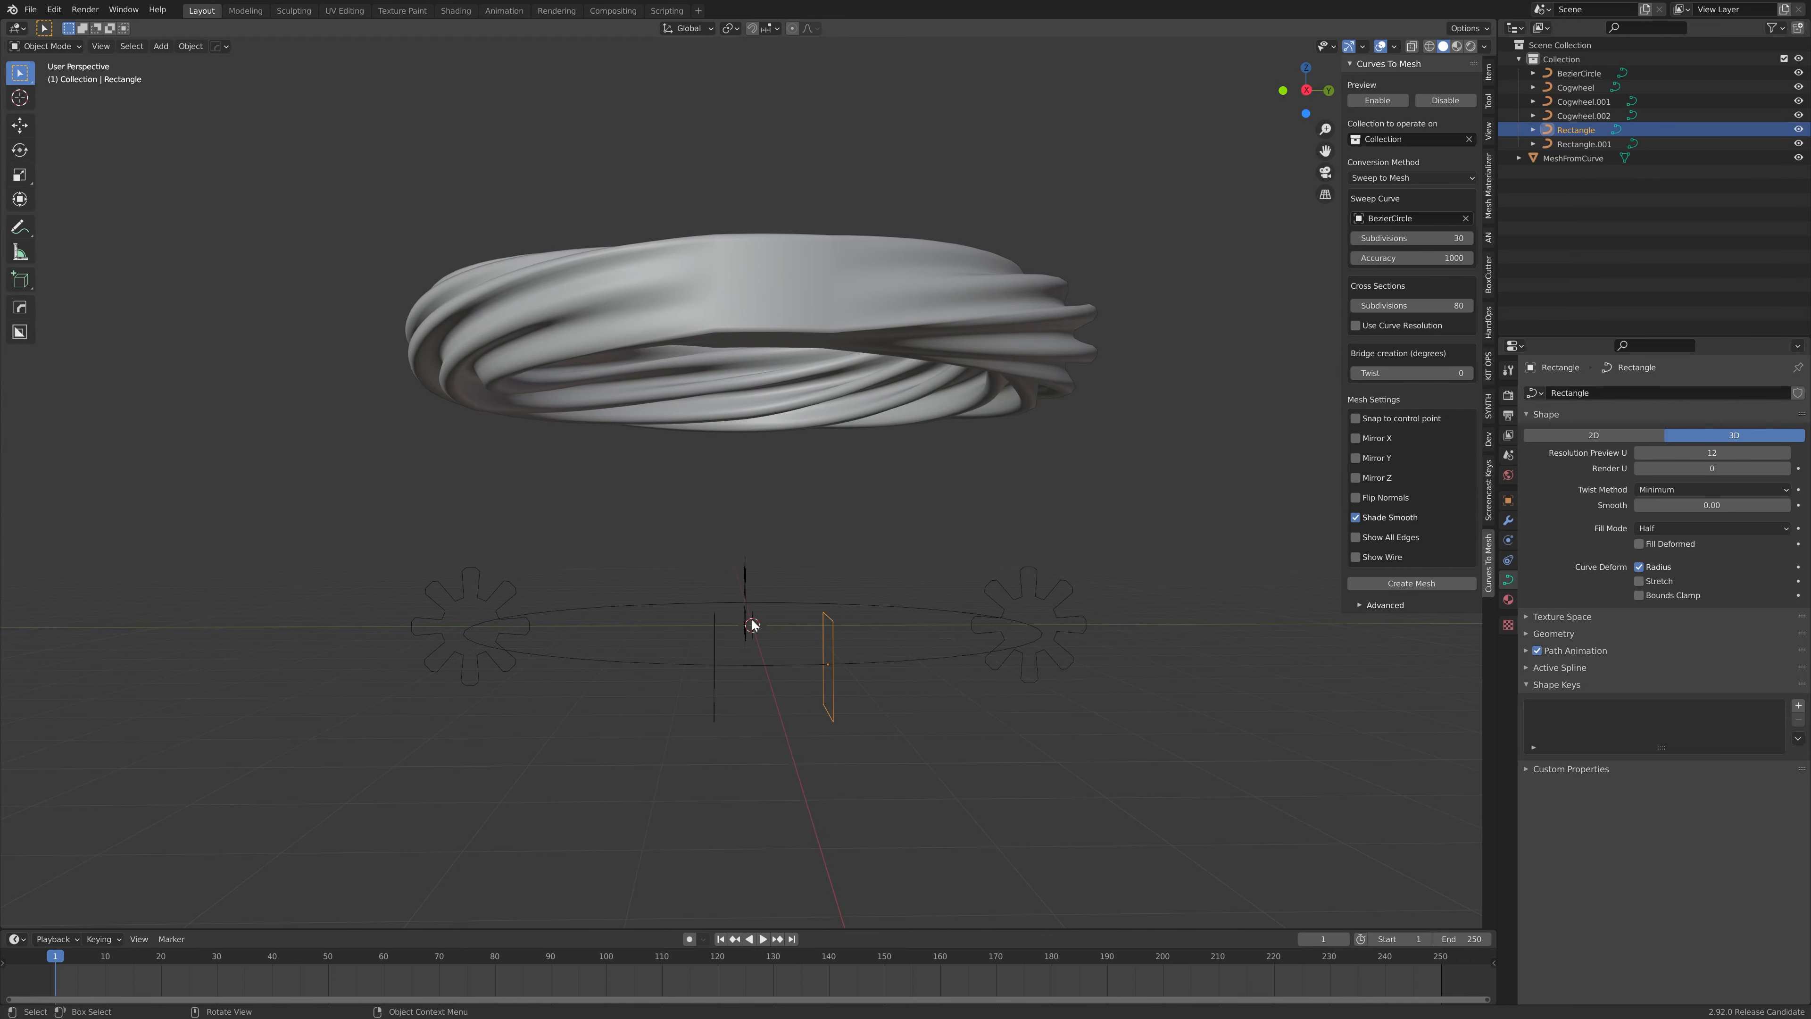
{"action": "left_click", "coordinate": [719, 615]}
{"action": "middle_click_drag", "start_coordinate": [774, 539], "coordinate": [978, 524]}
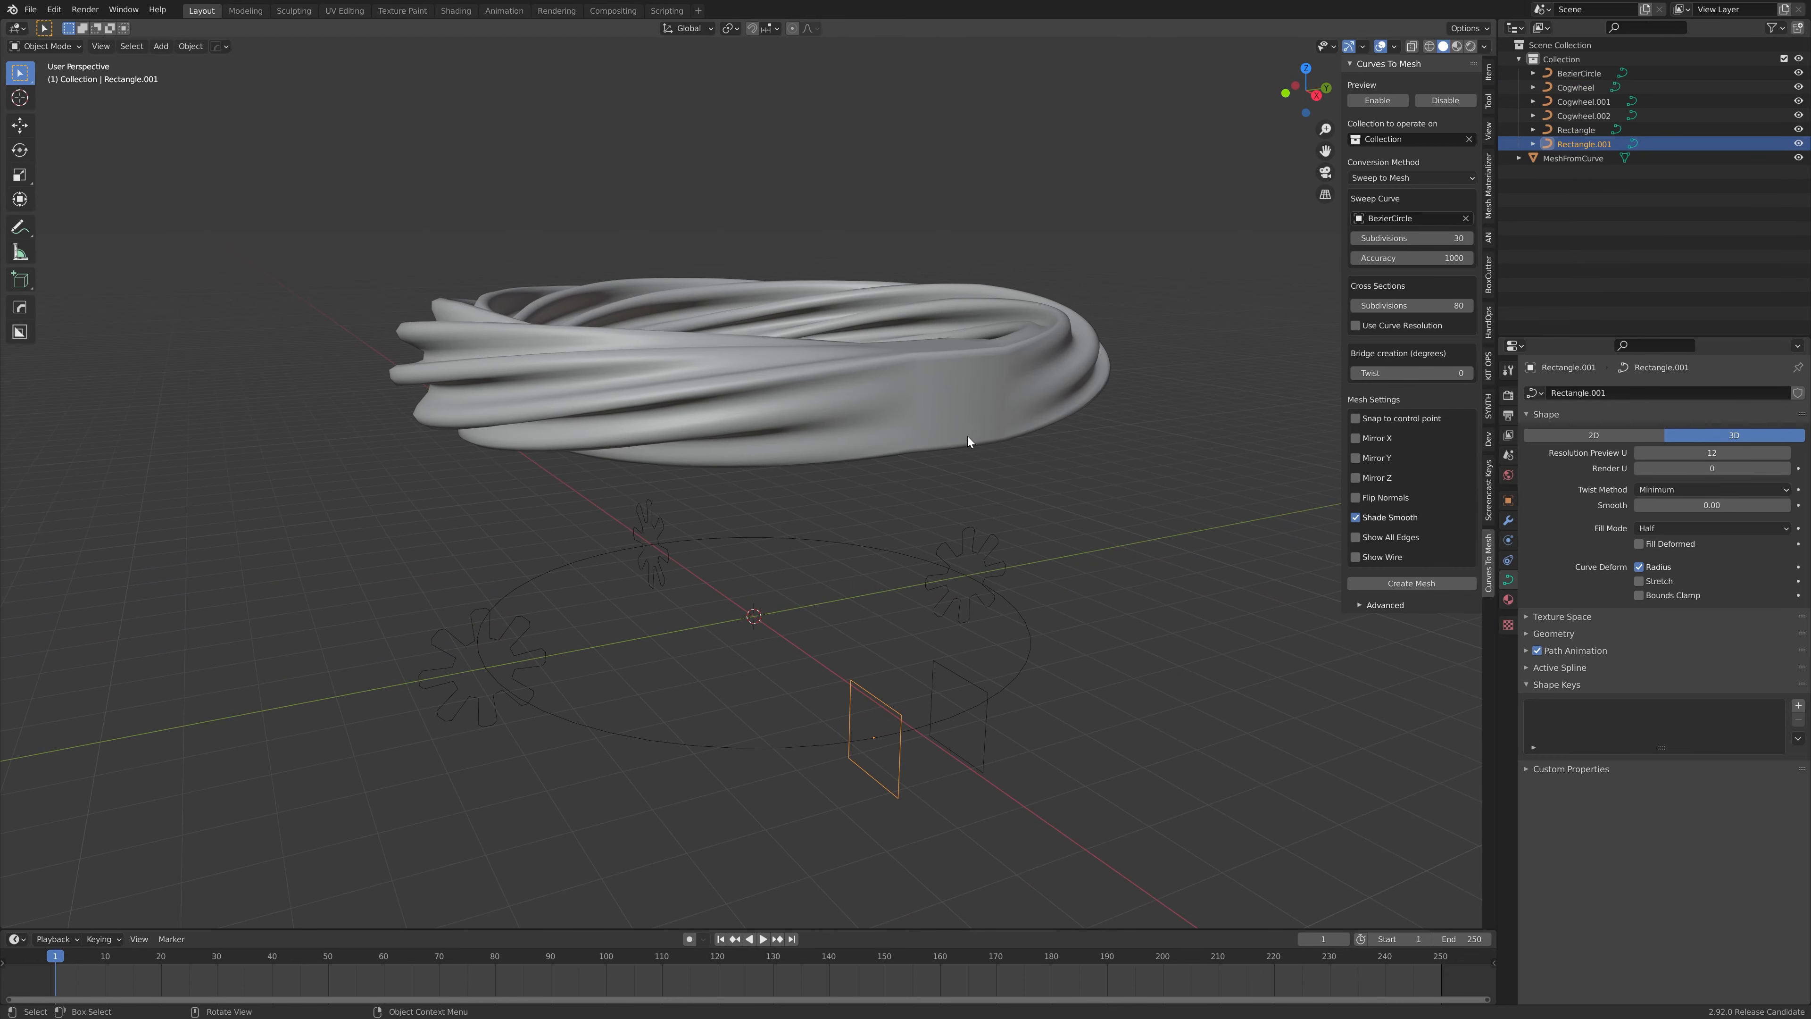
{"action": "middle_click_drag", "start_coordinate": [943, 431], "coordinate": [905, 423]}
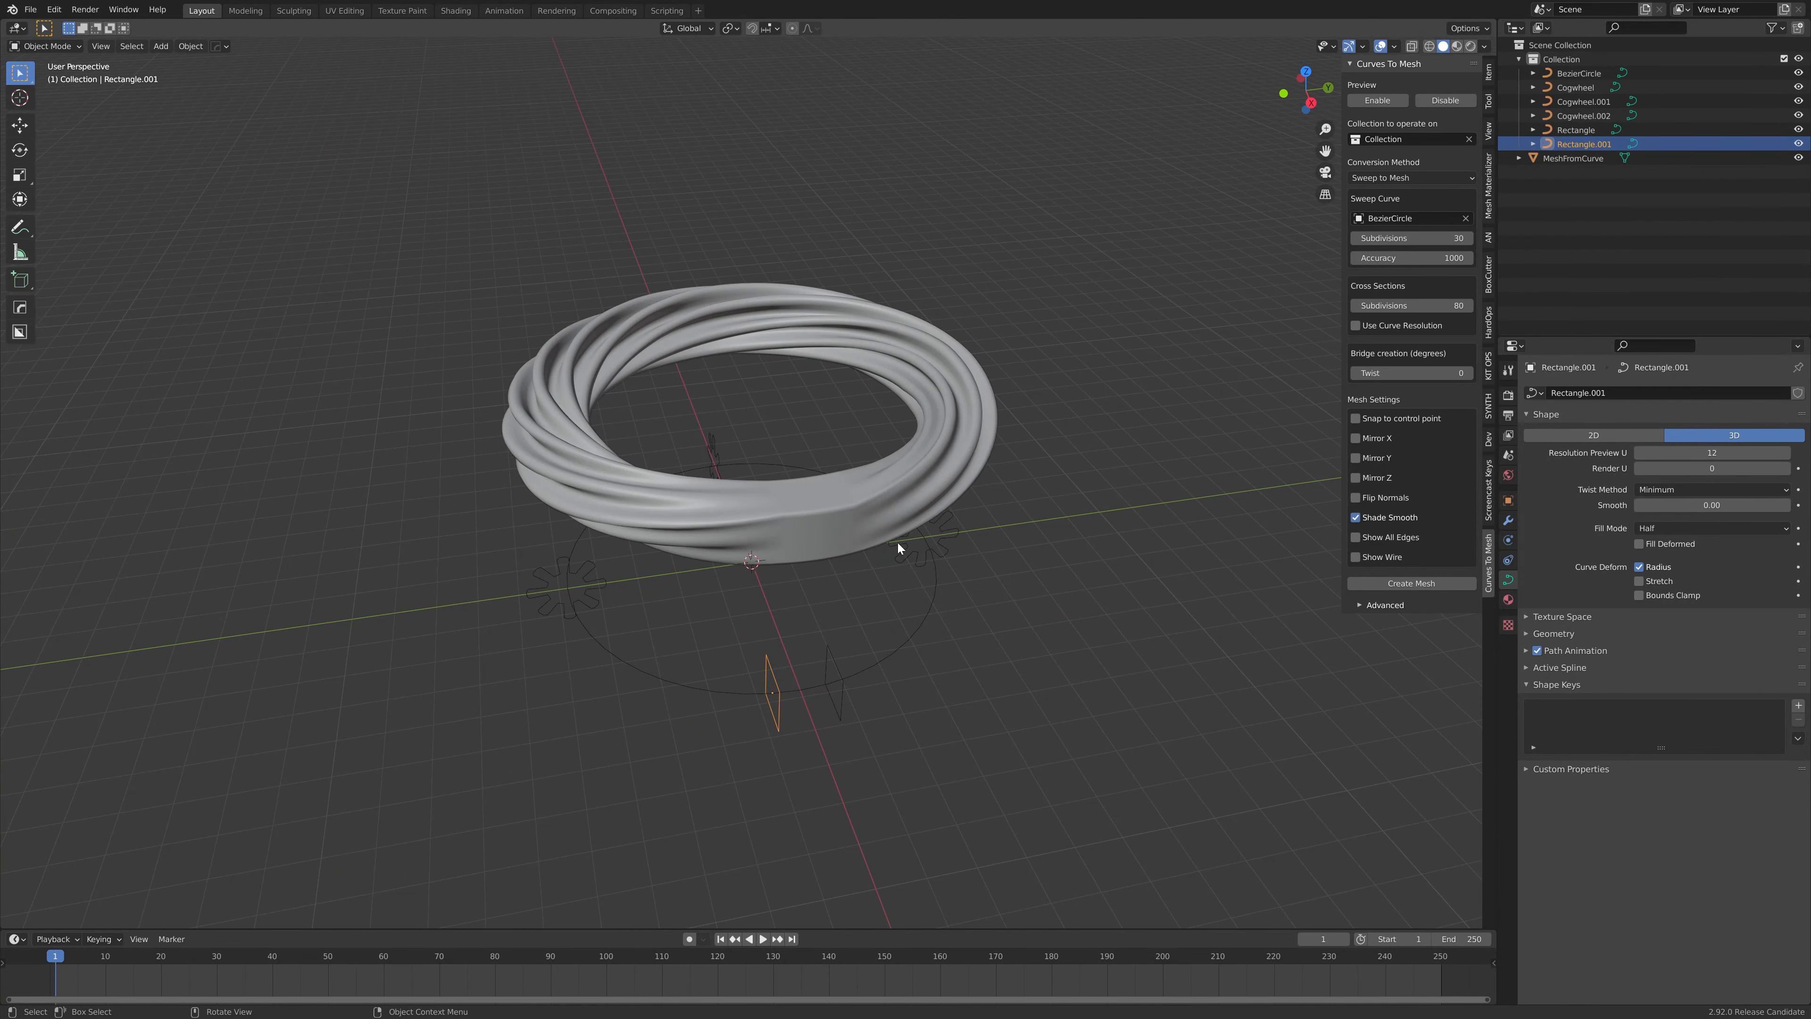
{"action": "middle_click_drag", "start_coordinate": [975, 573], "coordinate": [1195, 374]}
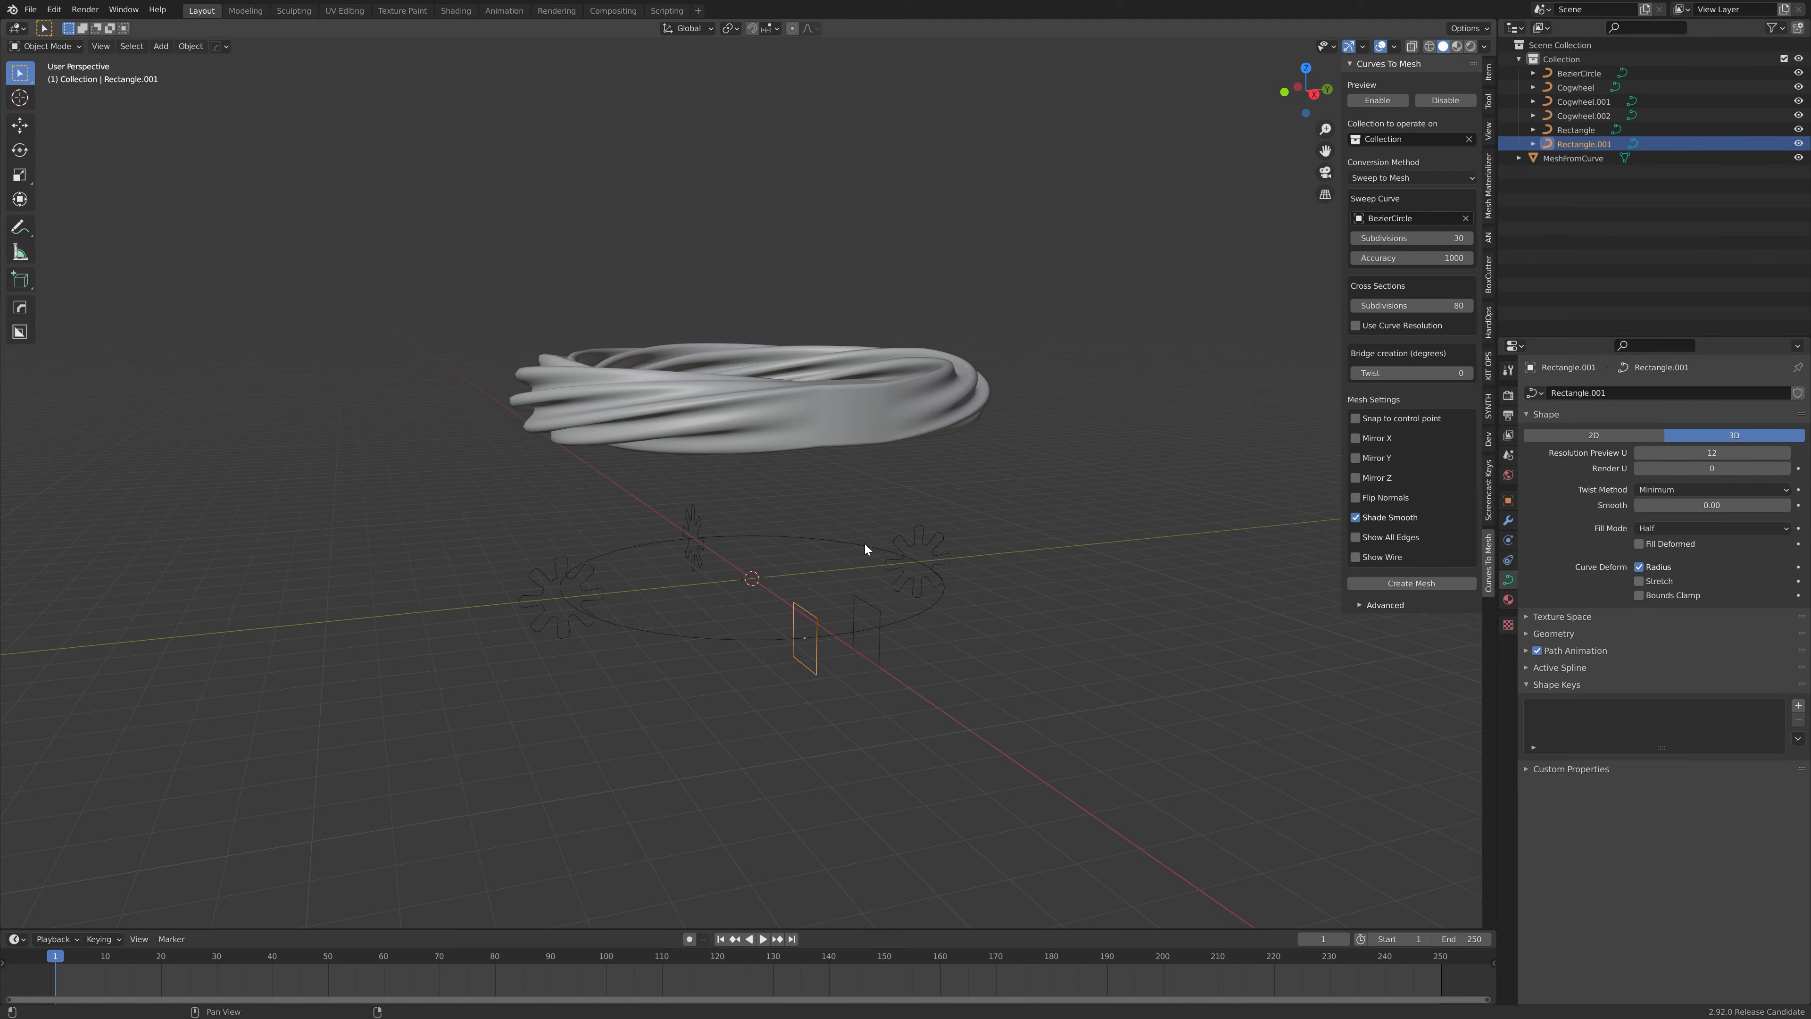
Step: Enable the sweep preview for the cogwheel and rectangle cross-sections and delete the existing MeshFromCurve ring above it
{"action": "left_click", "coordinate": [1384, 100]}
{"action": "middle_click_drag", "start_coordinate": [996, 438], "coordinate": [671, 552]}
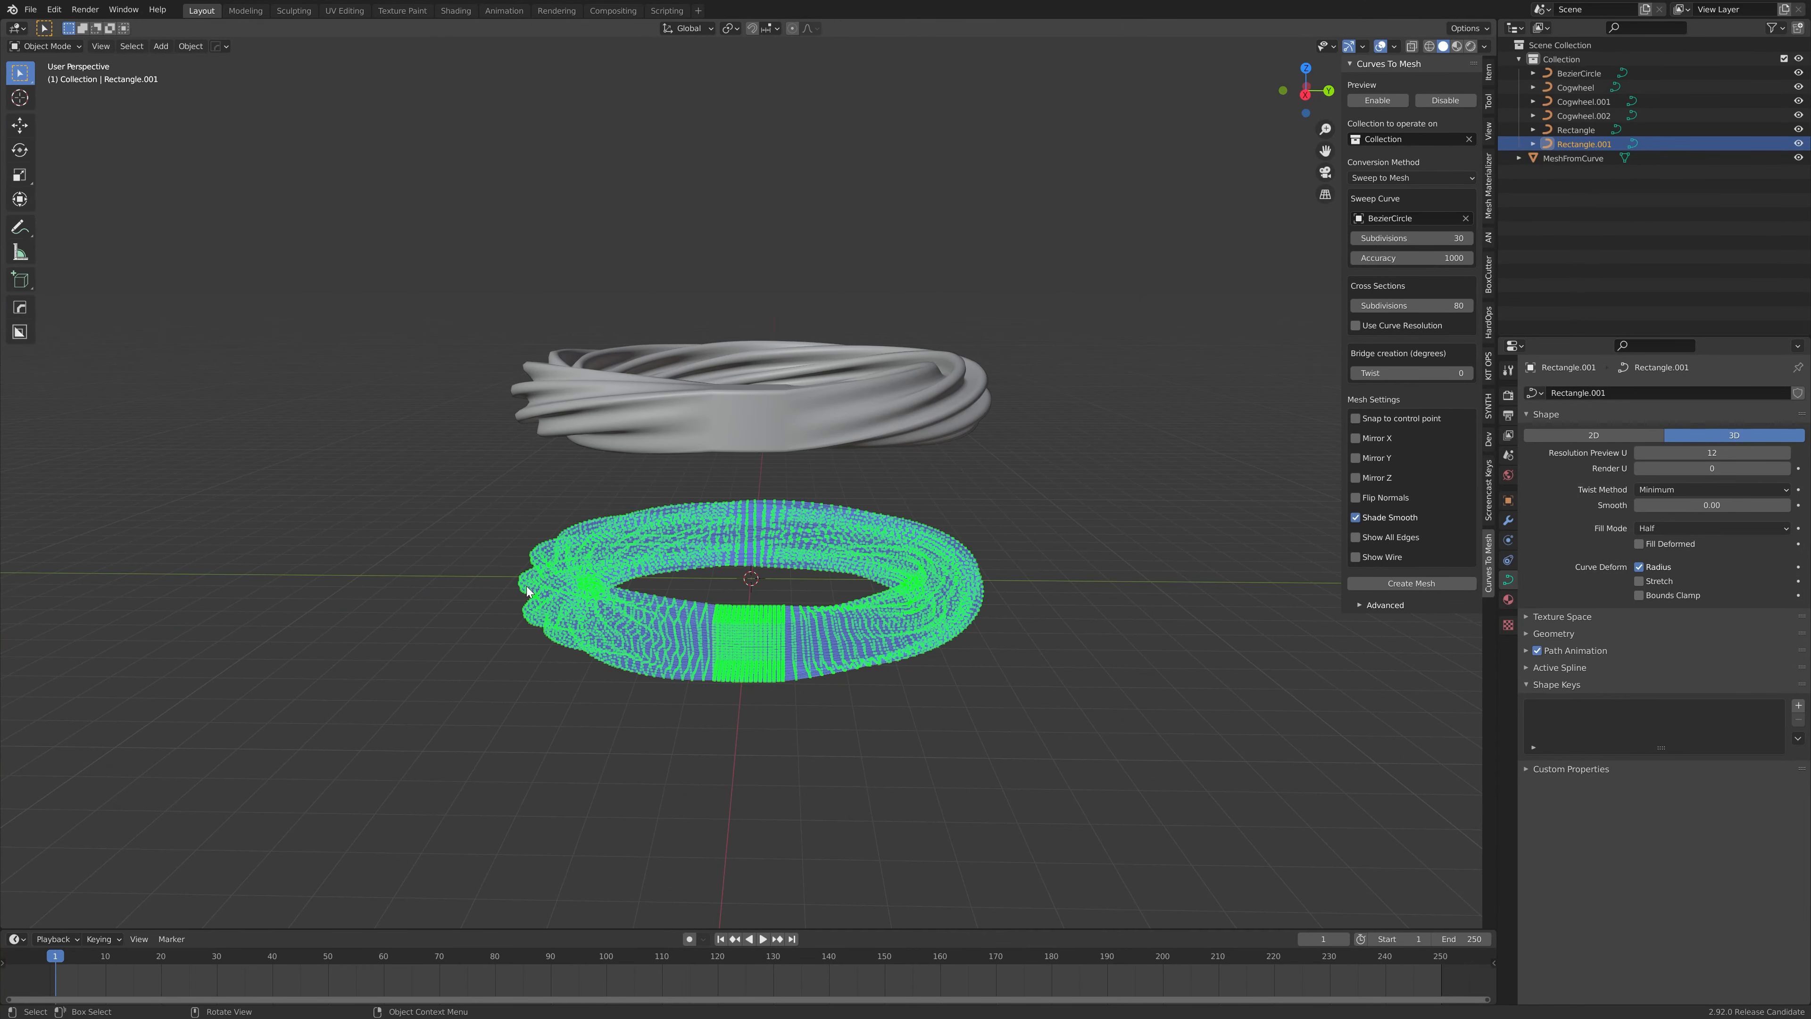
{"action": "middle_click_drag", "start_coordinate": [867, 534], "coordinate": [860, 498]}
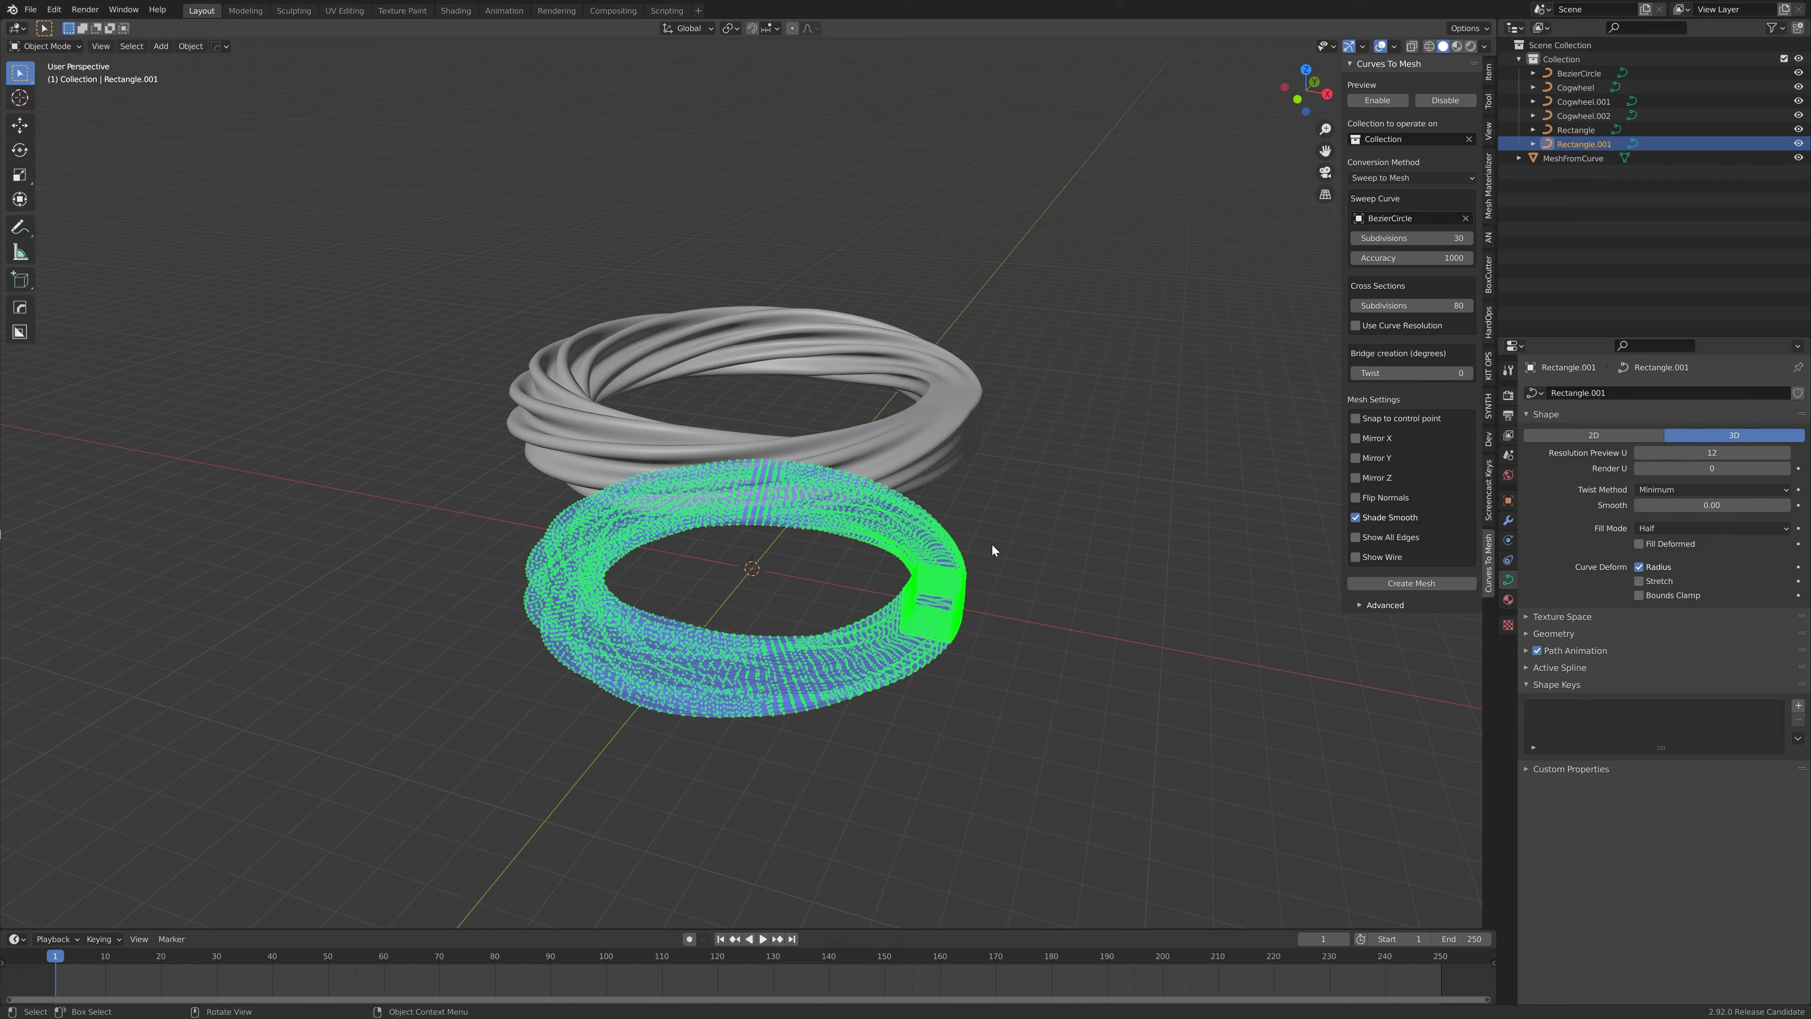
{"action": "left_click", "coordinate": [963, 400]}
{"action": "key", "text": "Delete"}
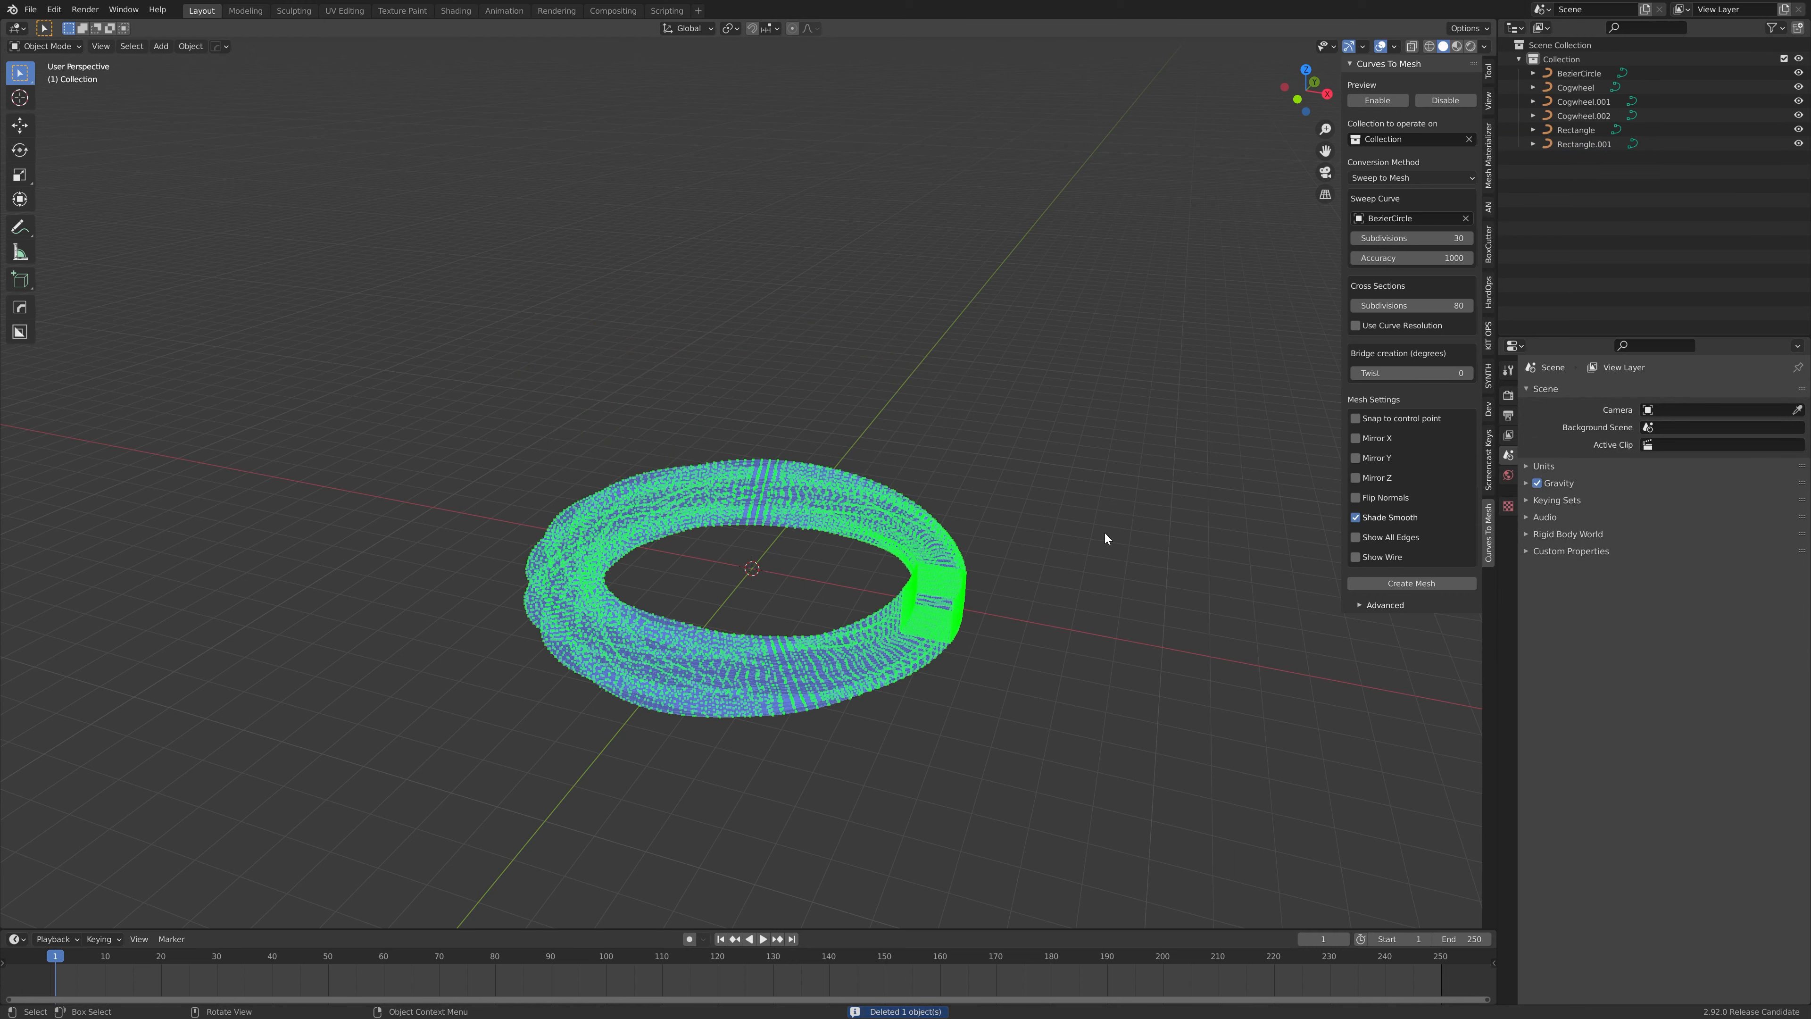
Step: Start a new General file without saving the twisted ring scene
{"action": "left_click", "coordinate": [30, 9]}
{"action": "mouse_move", "coordinate": [71, 29]}
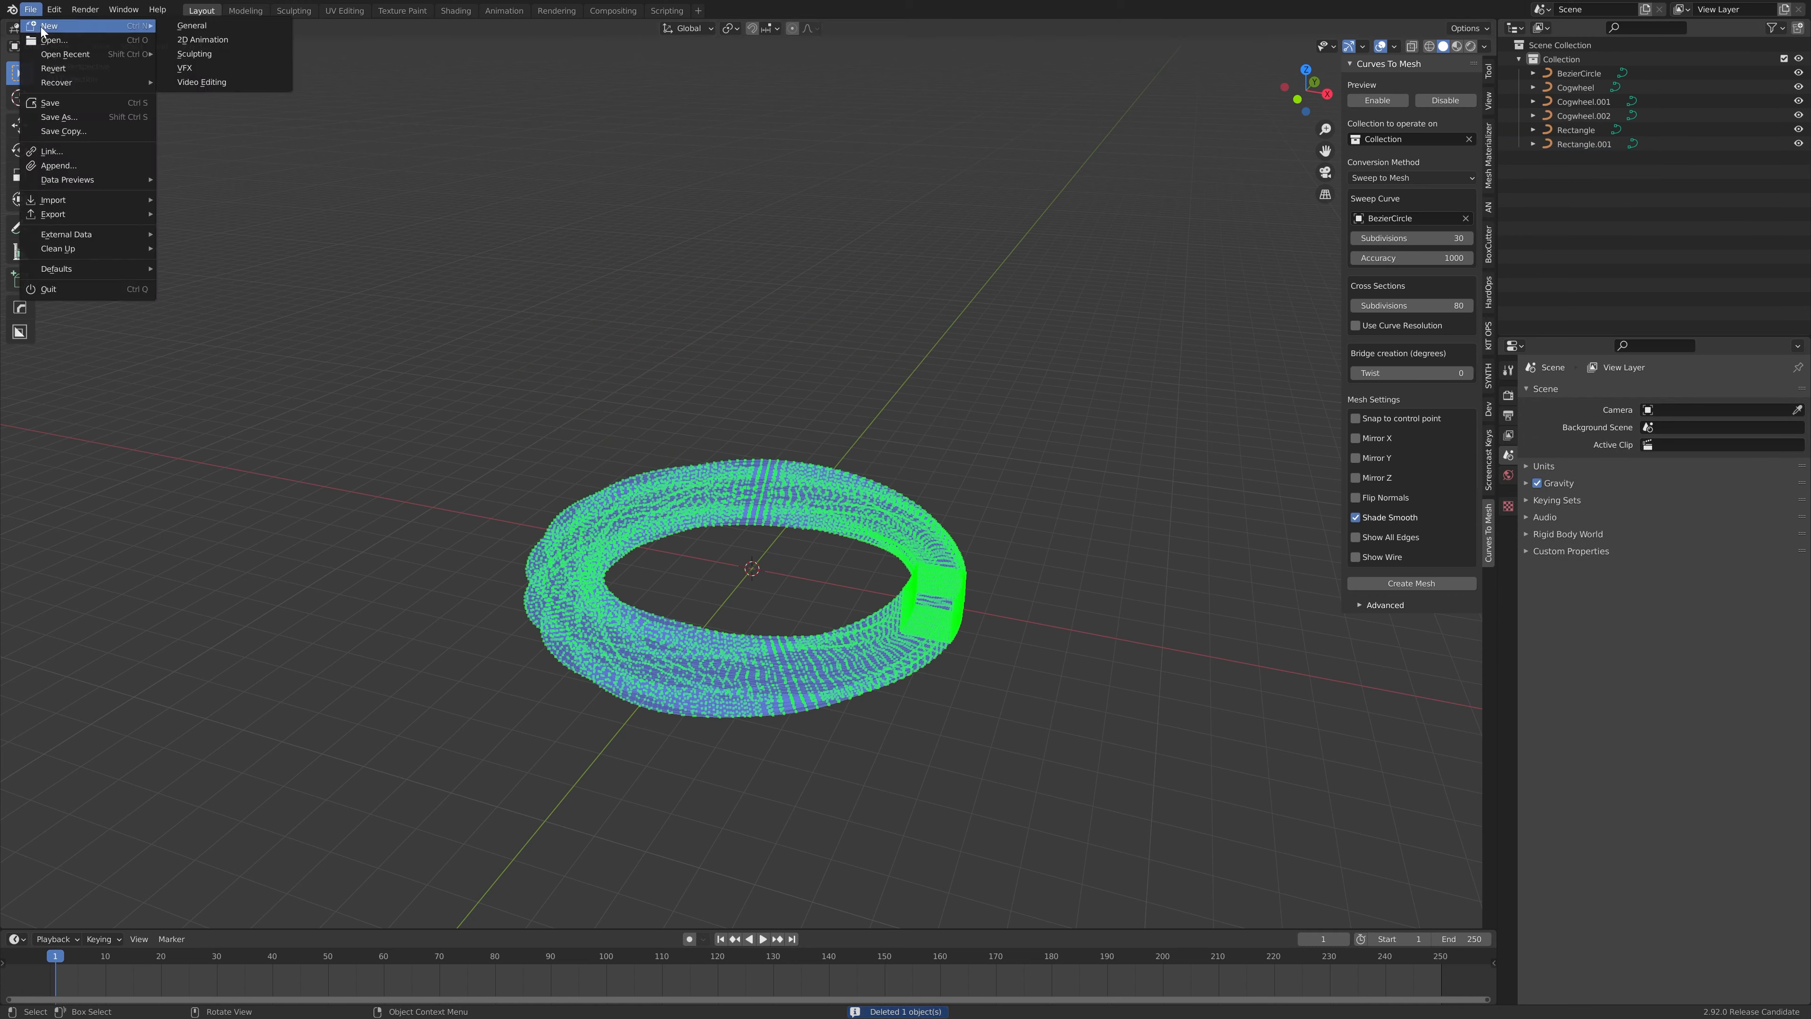
{"action": "left_click", "coordinate": [200, 30]}
{"action": "left_click", "coordinate": [926, 535]}
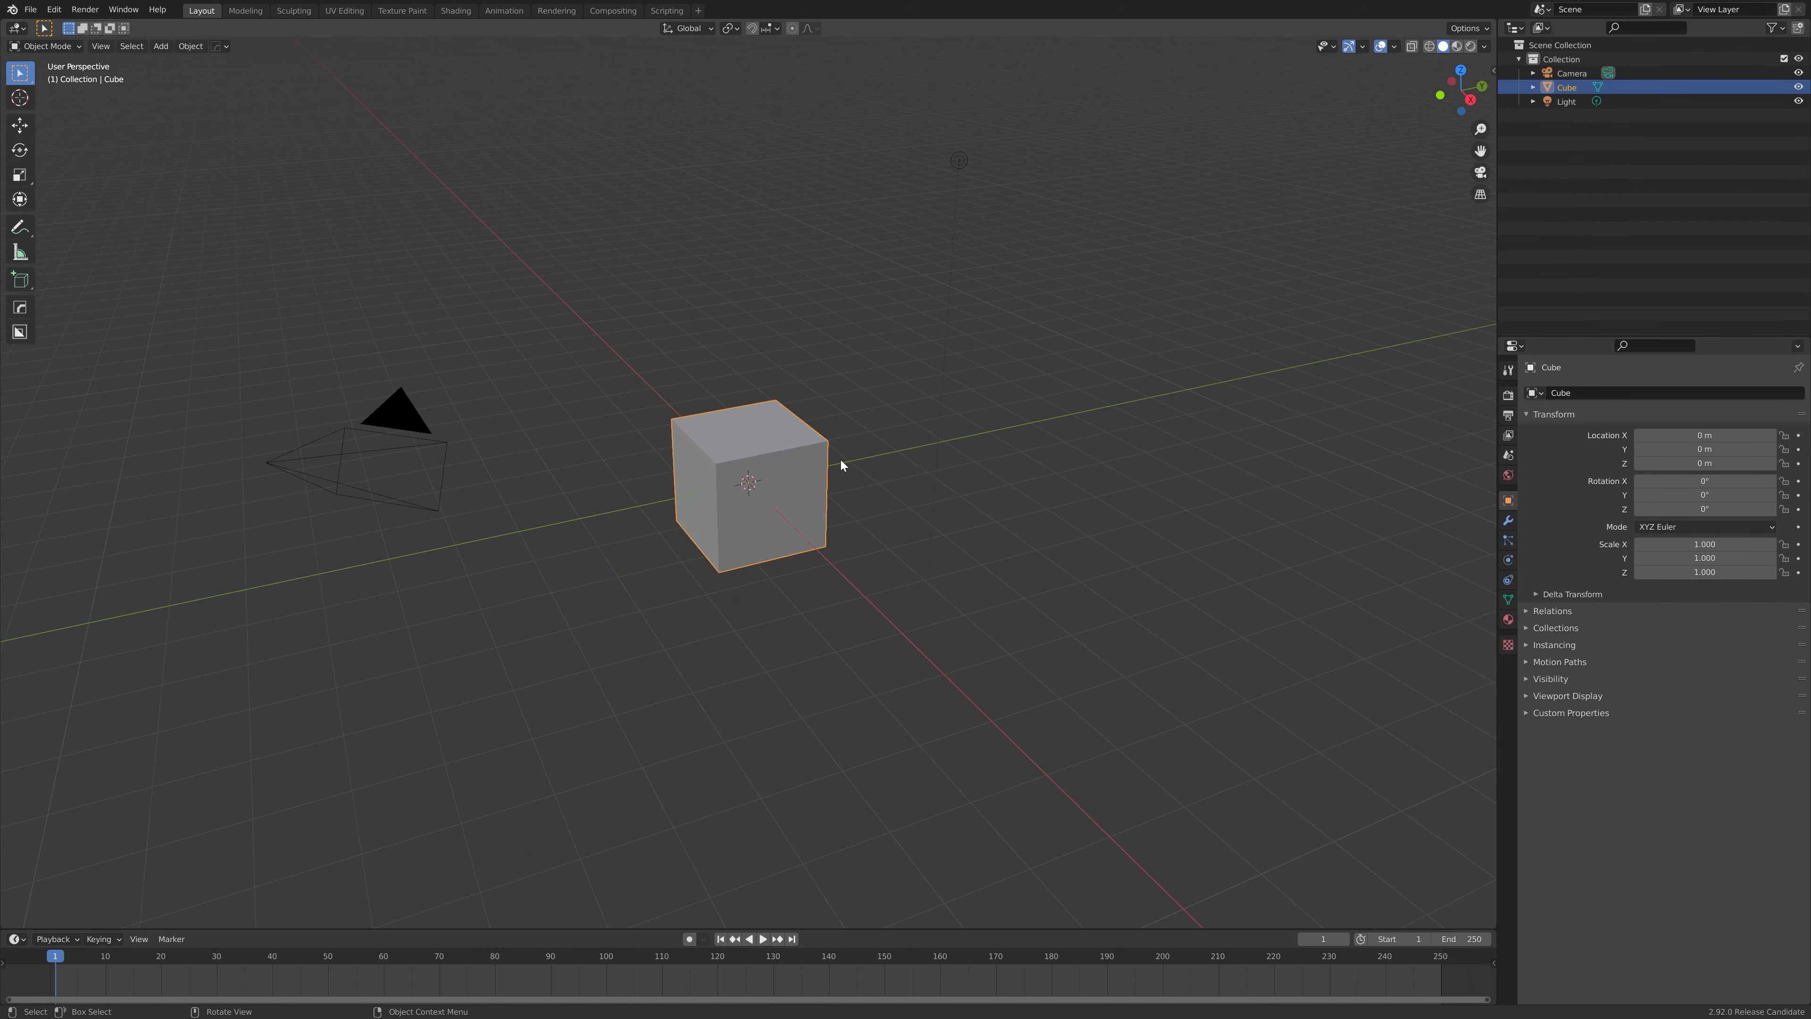
Step: Delete the default cube, then add a Bezier circle scaled up by about 6.16
{"action": "key", "text": "Delete"}
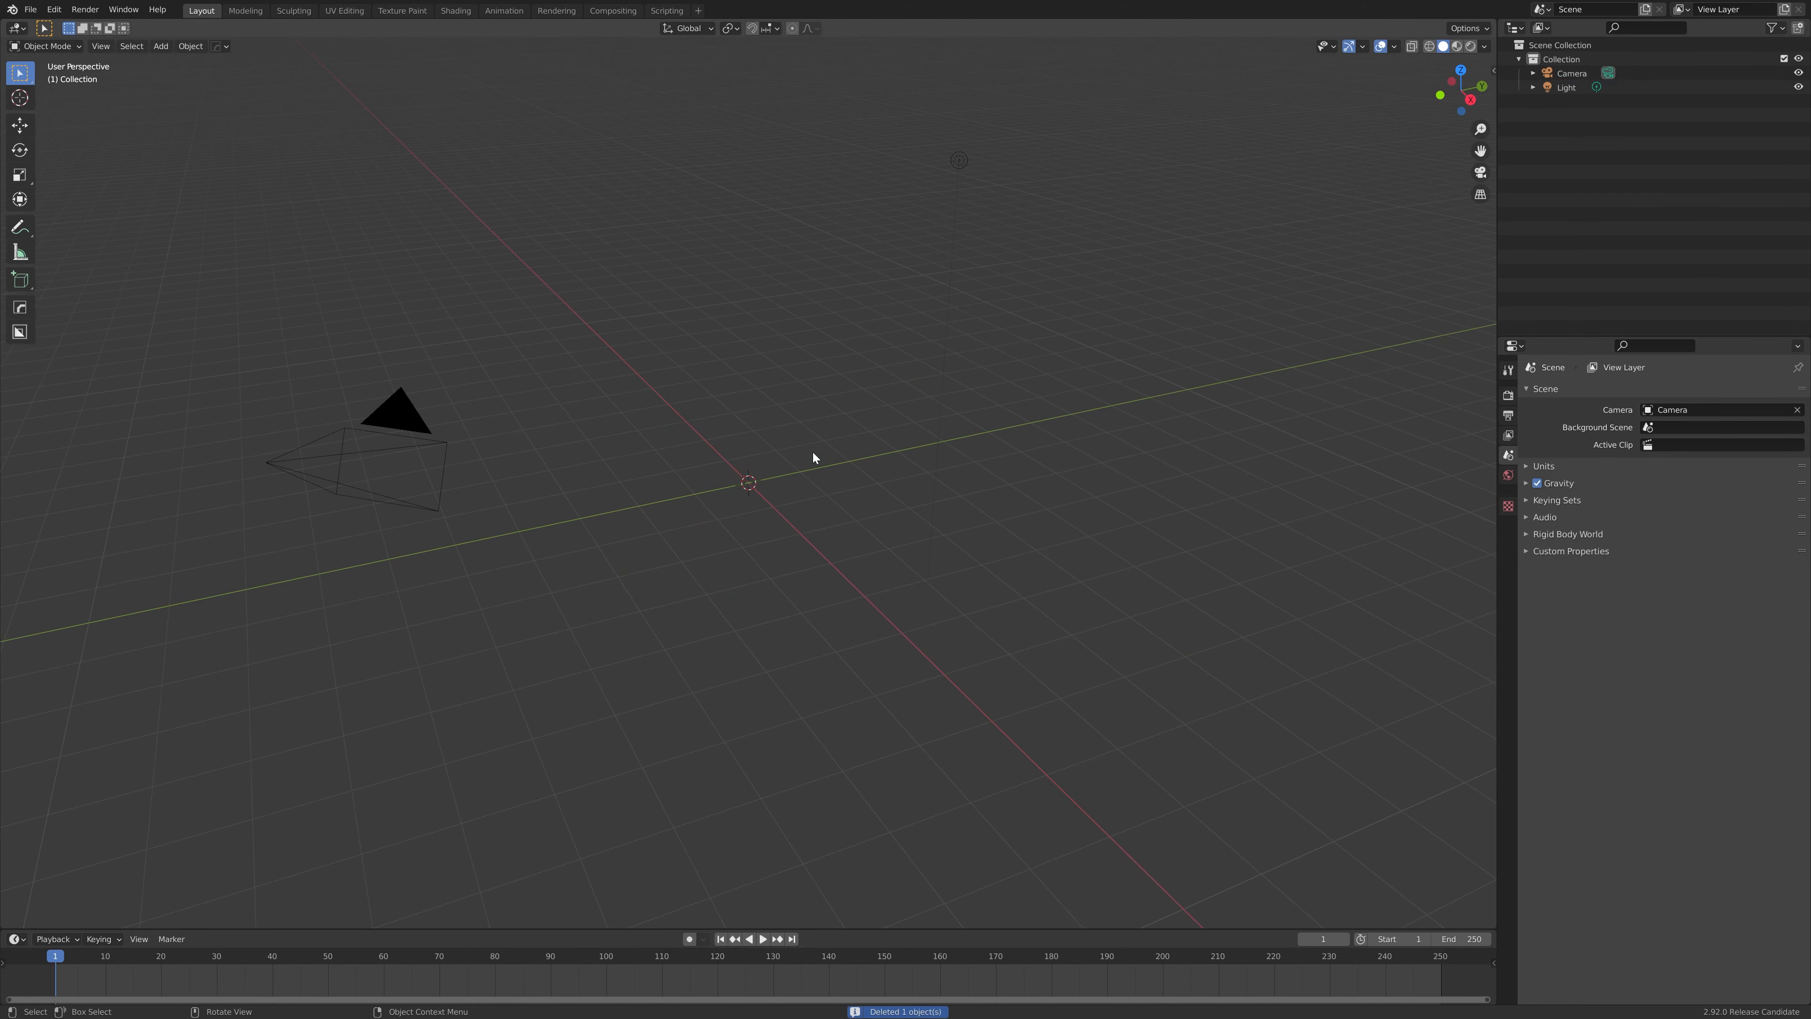
{"action": "key", "text": "shift+a"}
{"action": "mouse_move", "coordinate": [813, 454]}
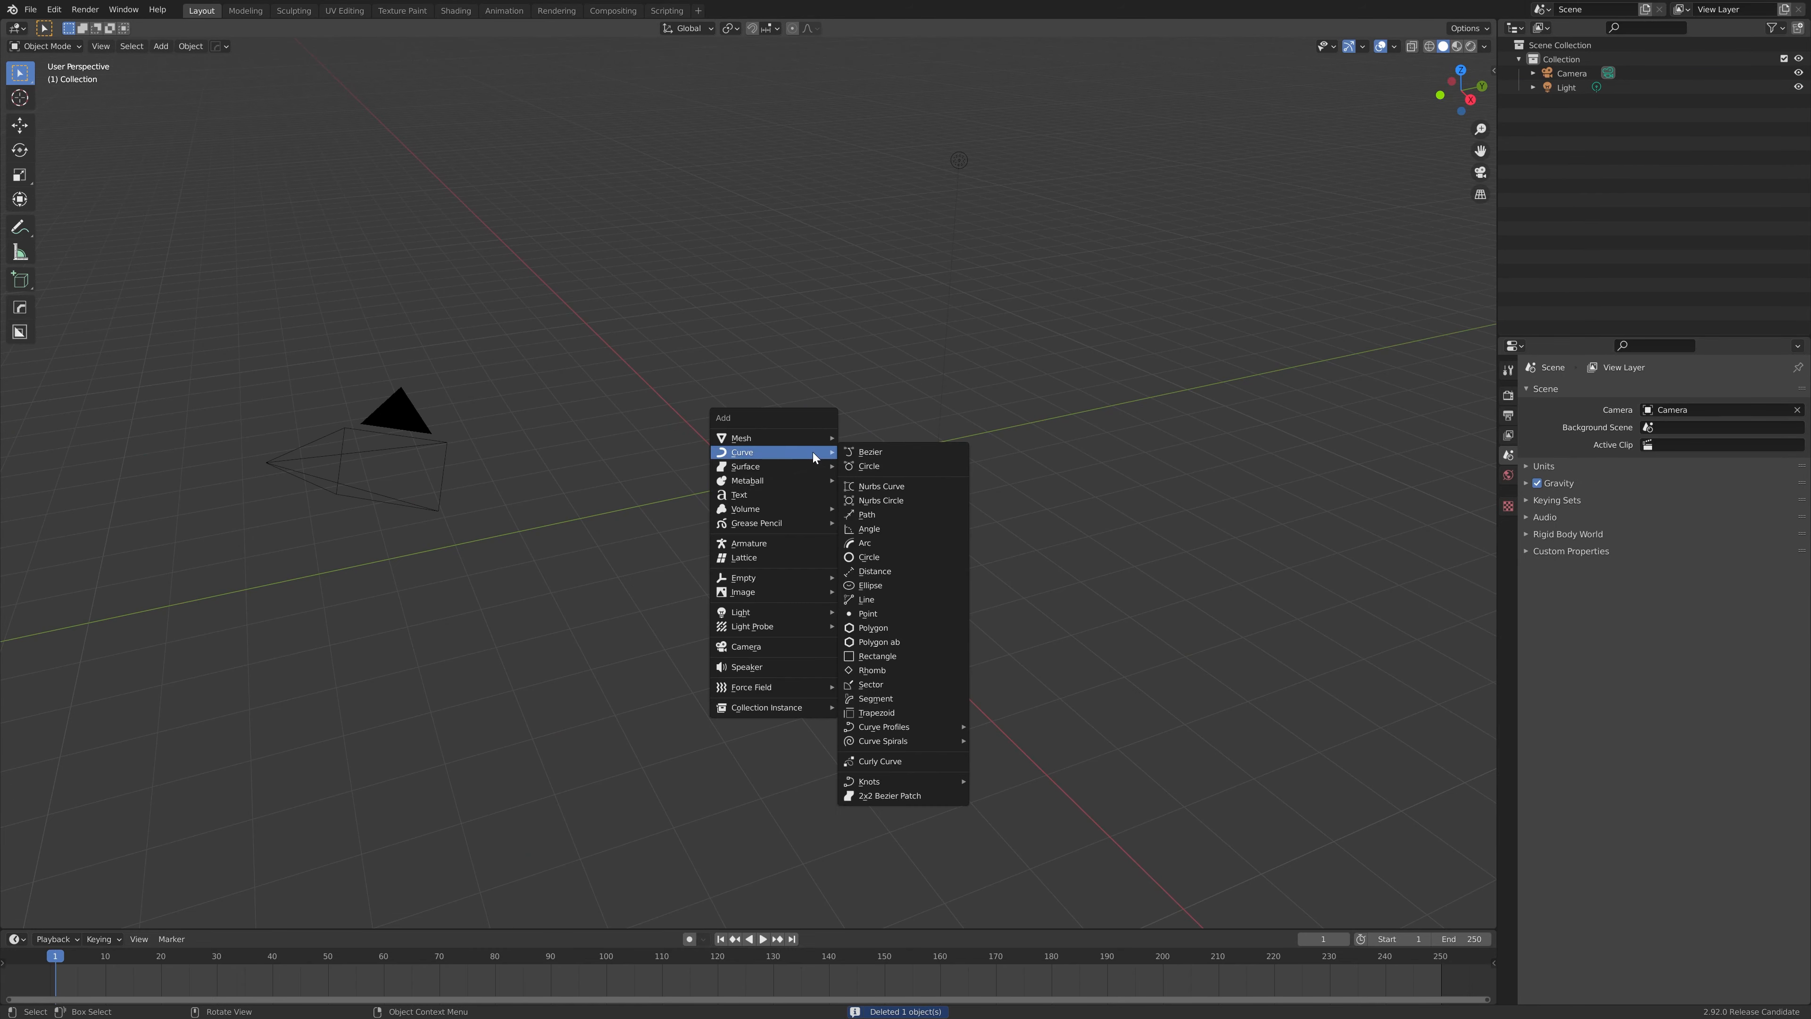
{"action": "left_click", "coordinate": [889, 464]}
{"action": "key", "text": "s"}
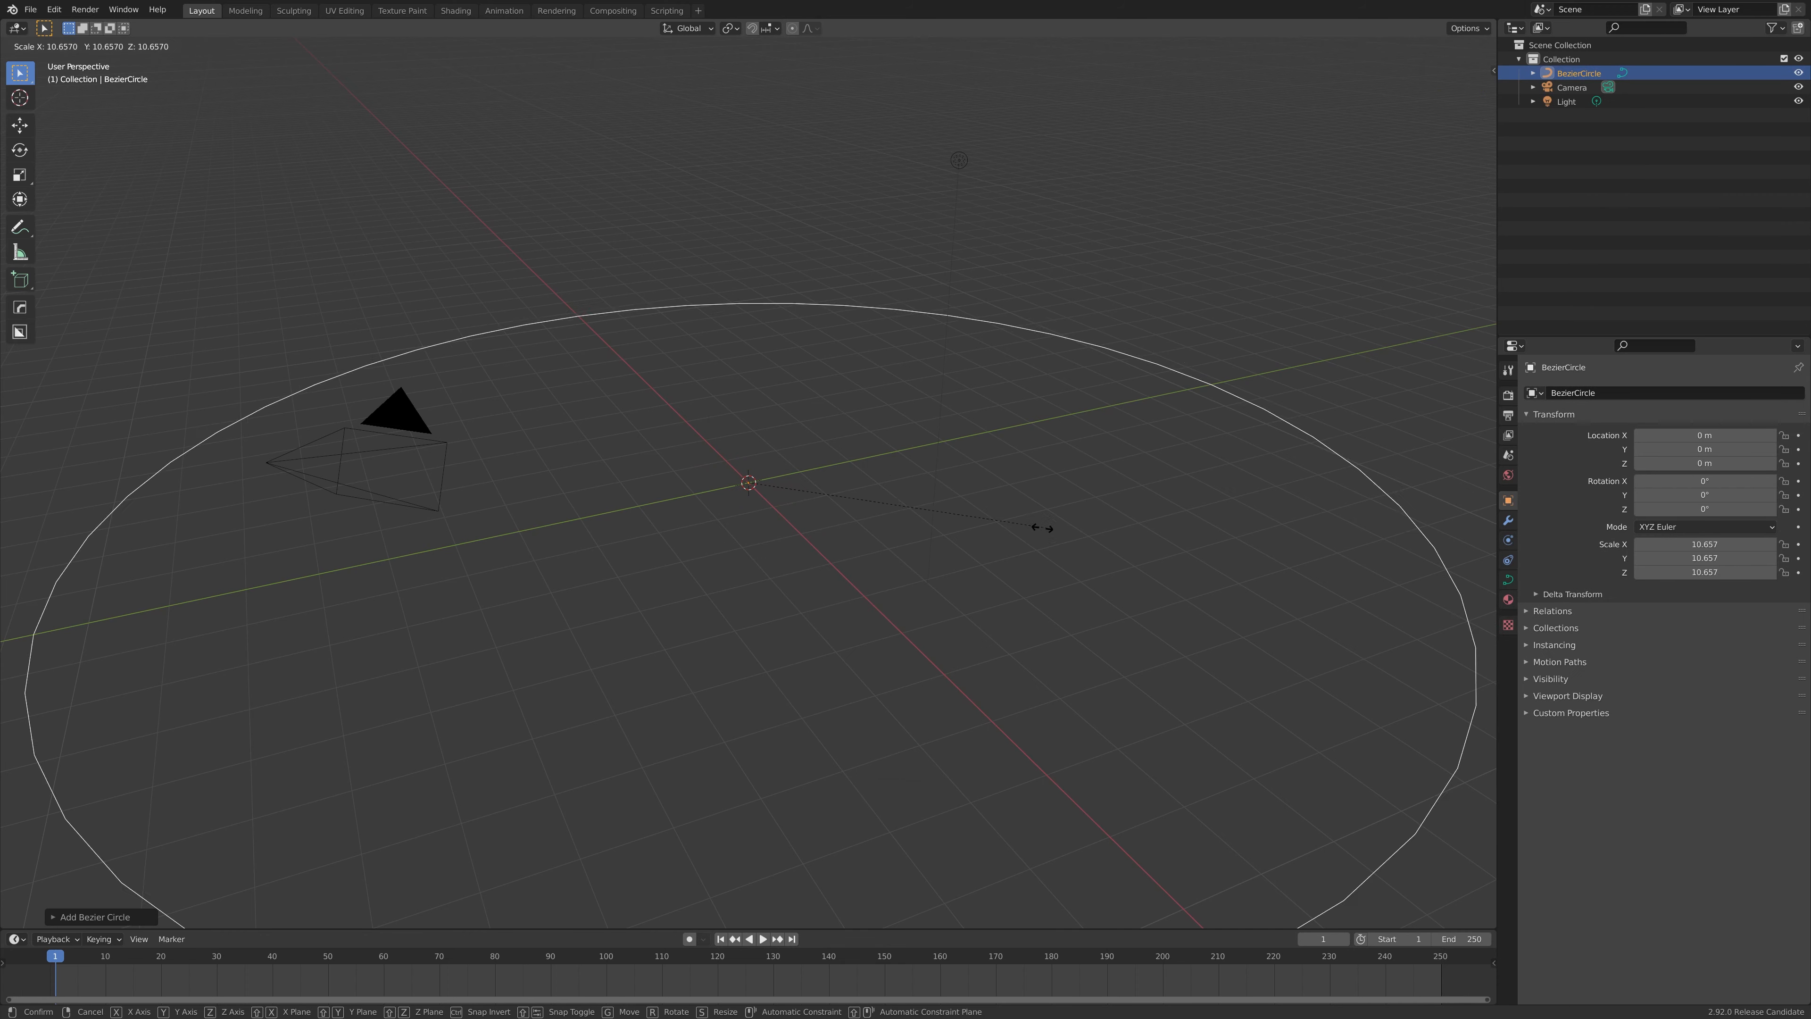
{"action": "left_click", "coordinate": [927, 508]}
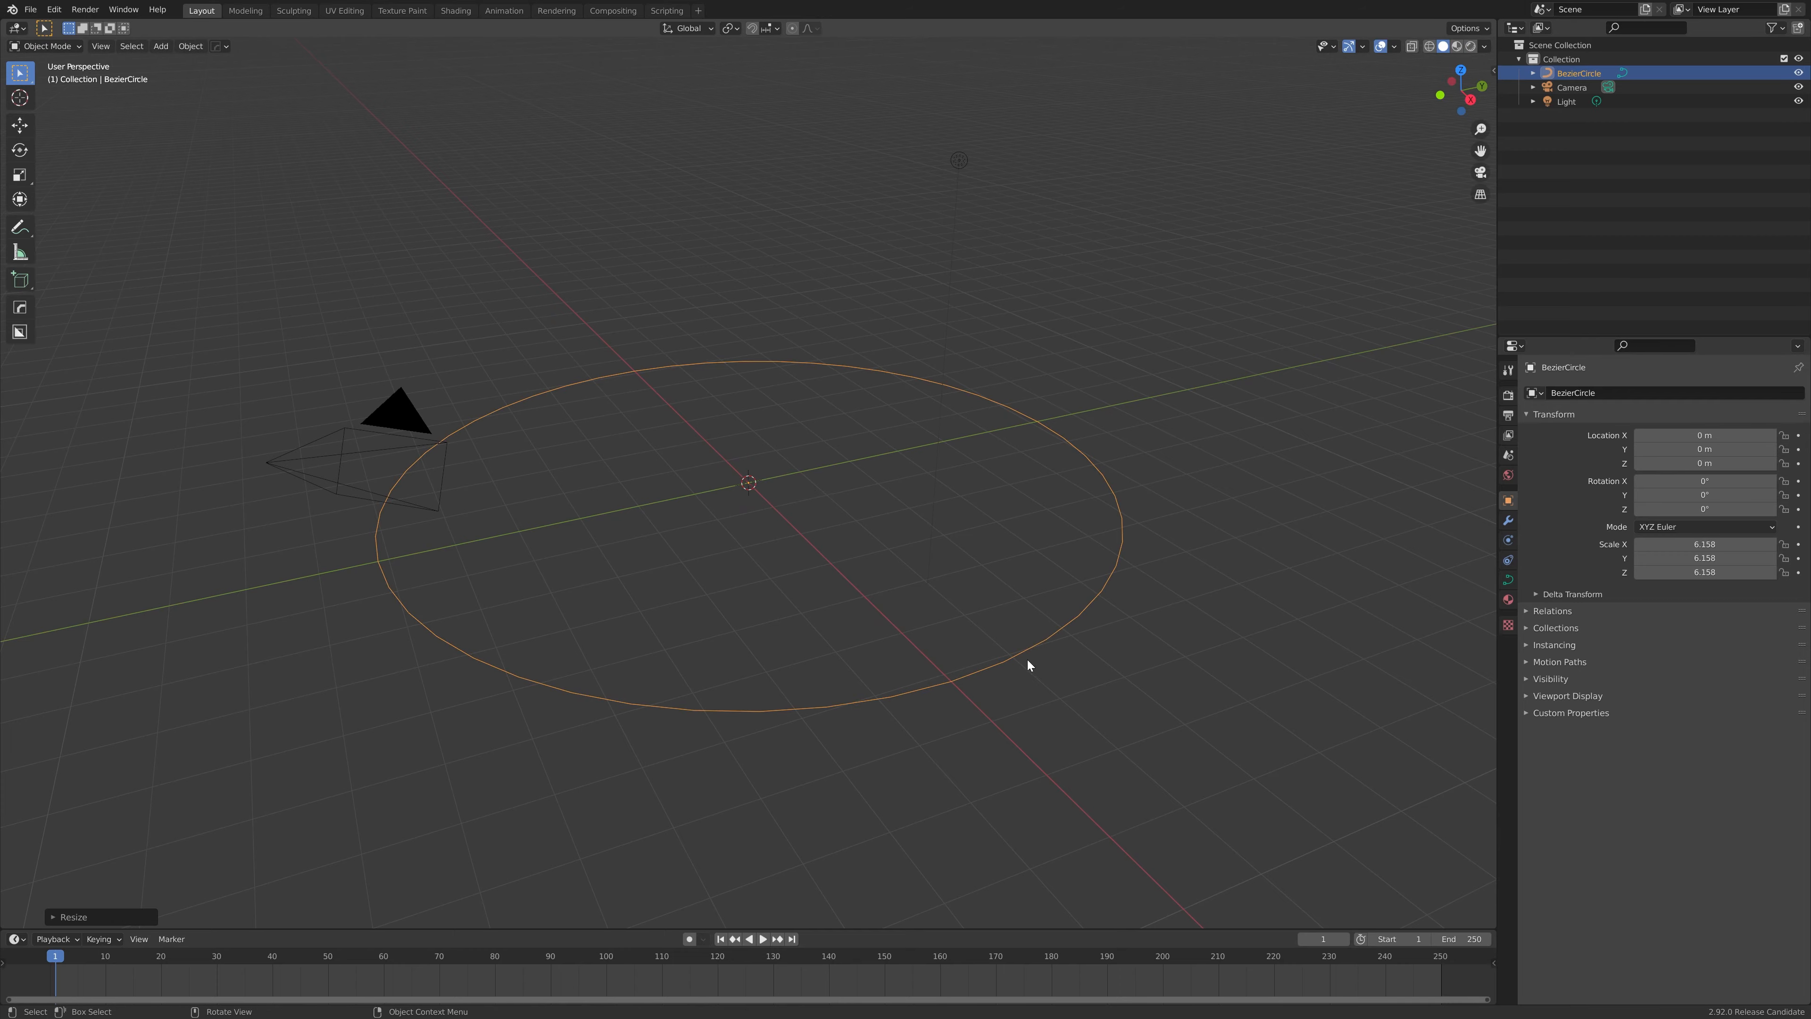
Step: Add a Cogwheel curve profile at the circle's centre and make it a 3D curve
{"action": "middle_click_drag", "start_coordinate": [991, 489], "coordinate": [848, 529]}
{"action": "key", "text": "shift+a"}
{"action": "mouse_move", "coordinate": [848, 524]}
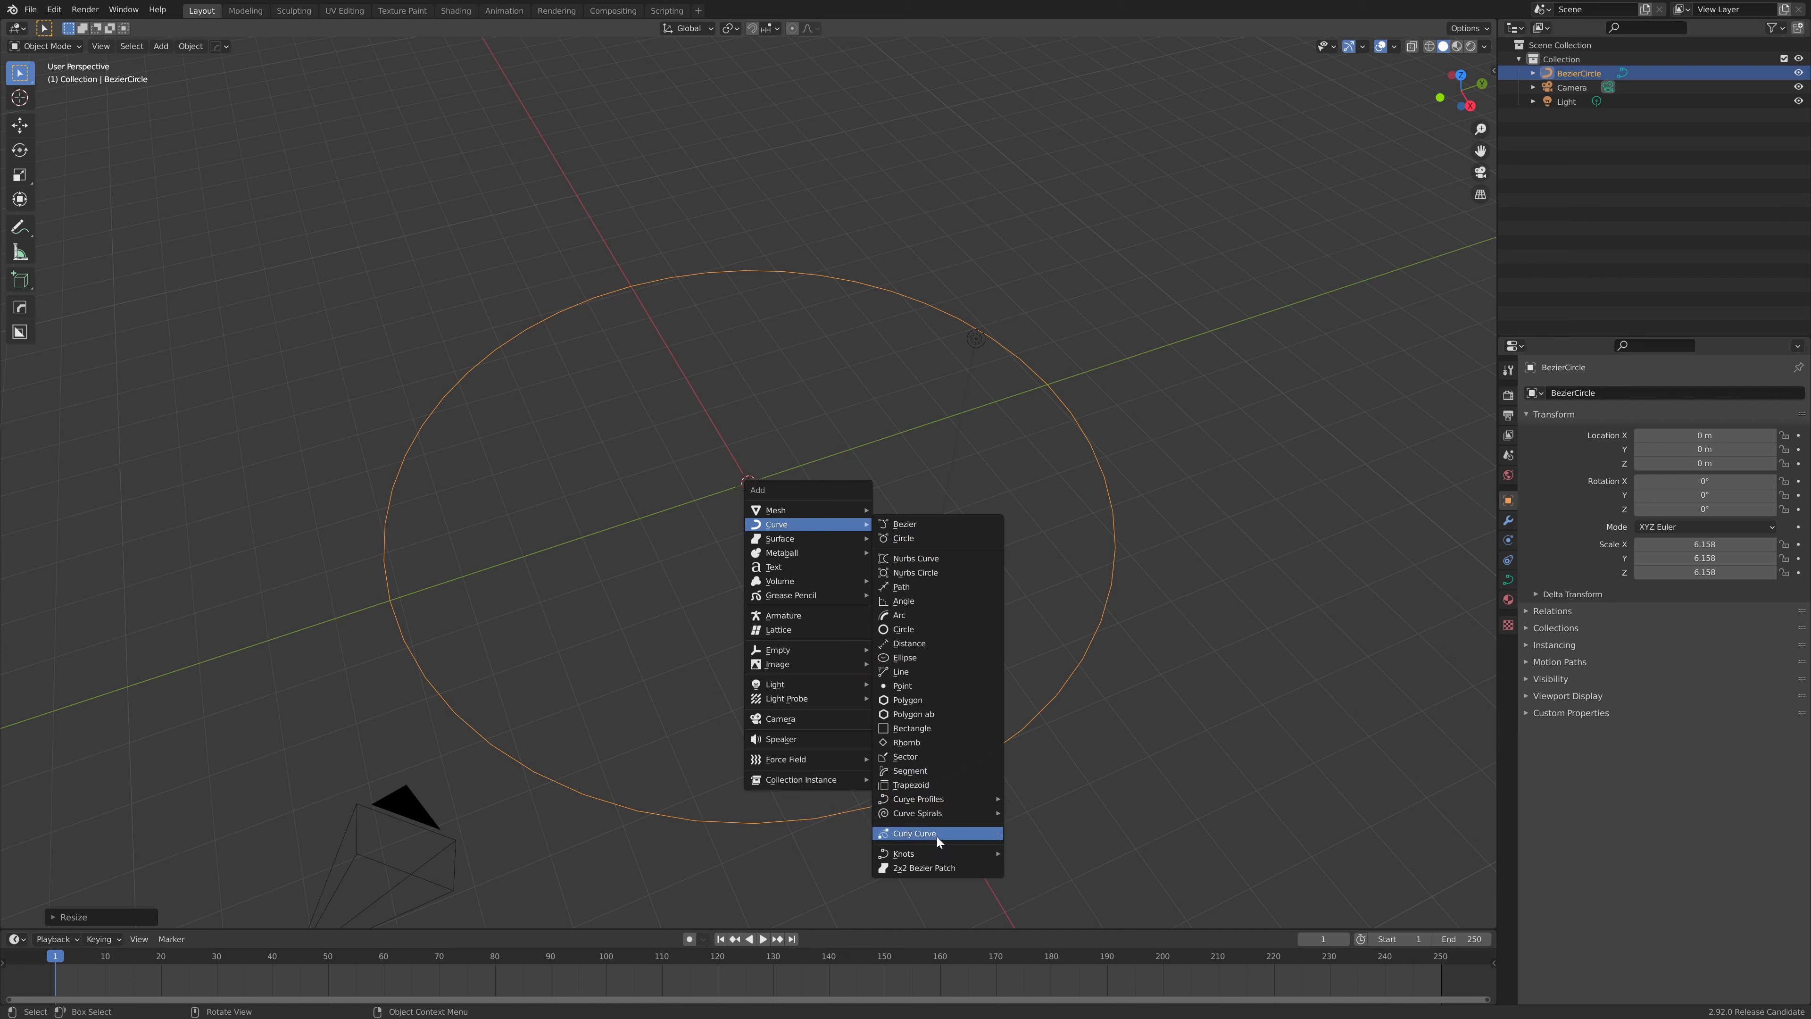
{"action": "mouse_move", "coordinate": [943, 799]}
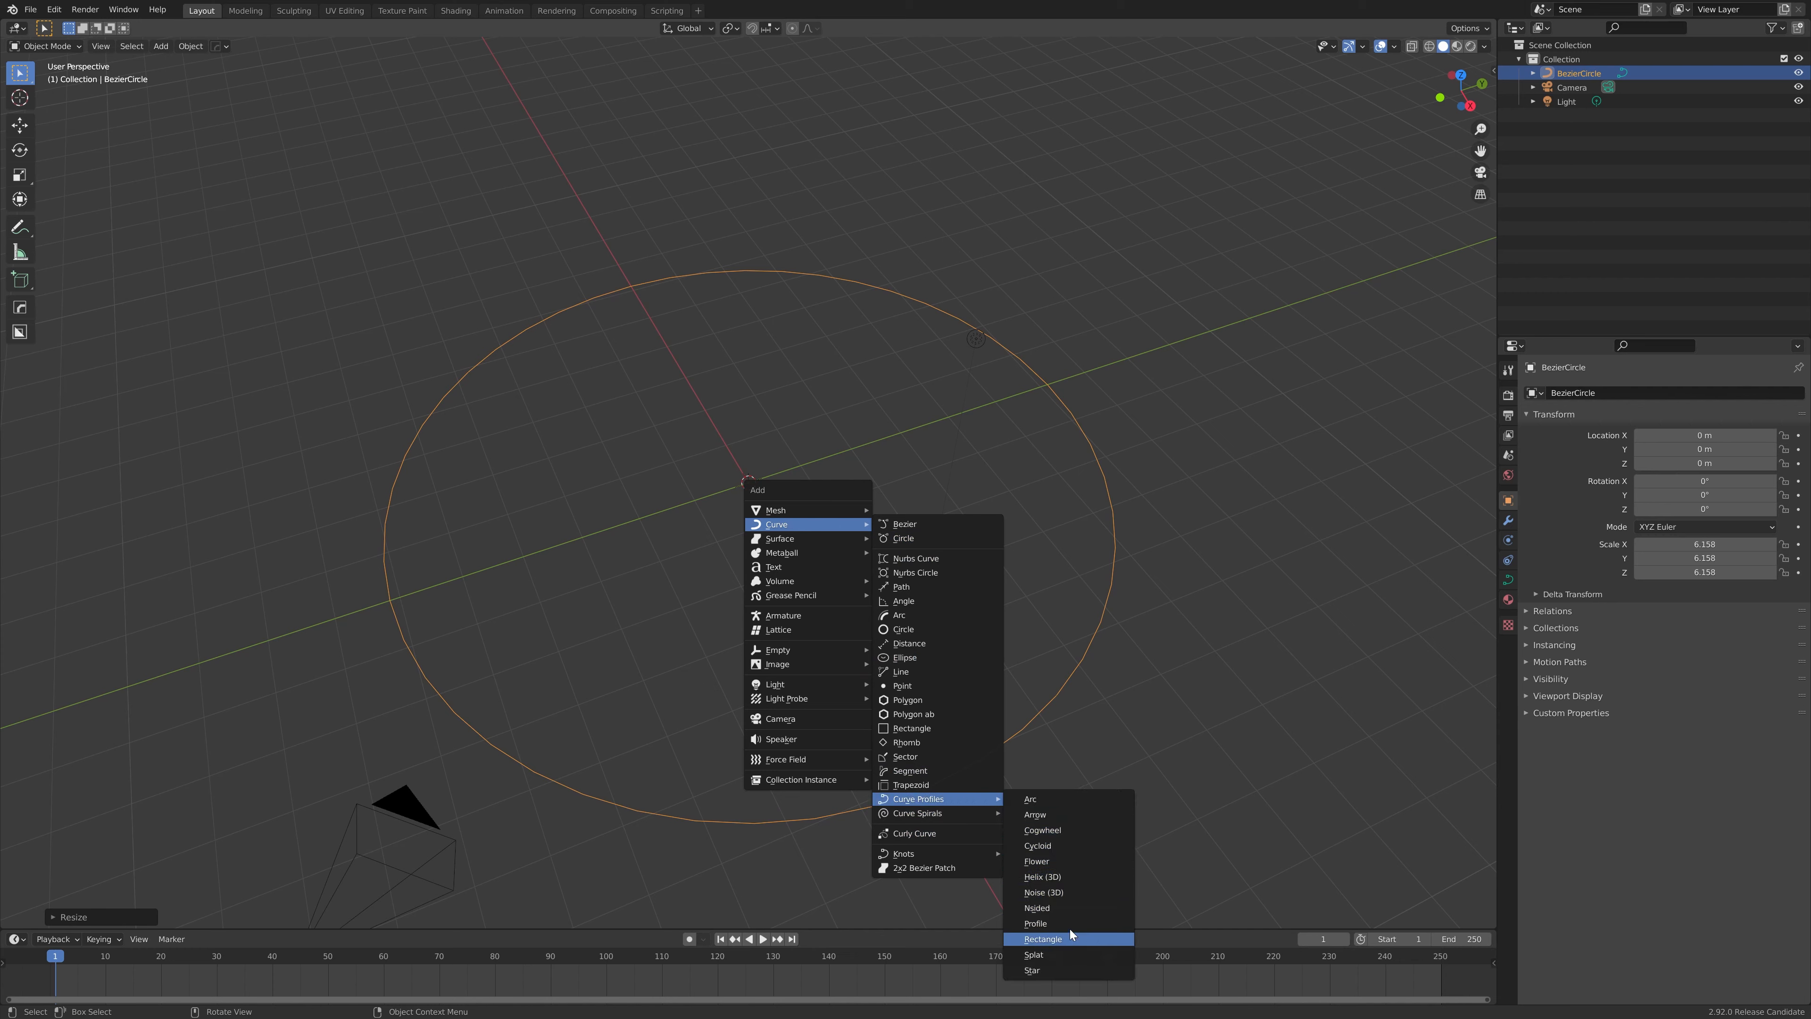
{"action": "left_click", "coordinate": [1074, 829]}
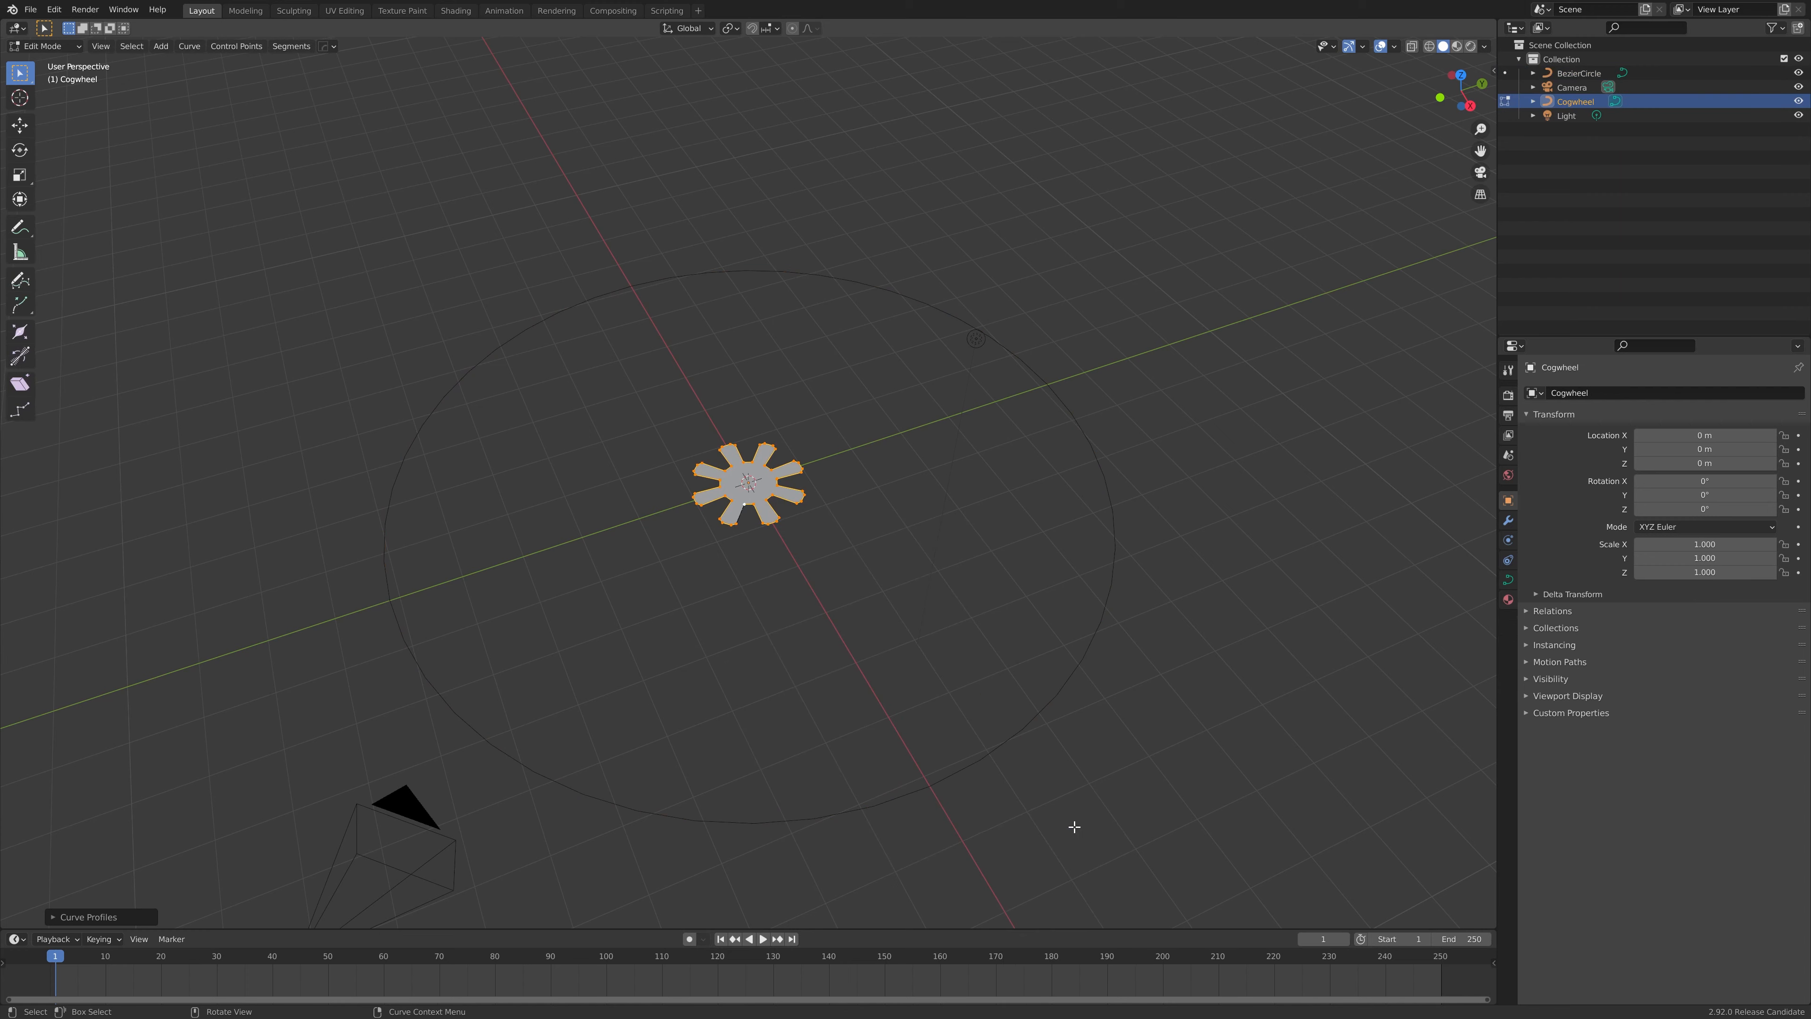
{"action": "left_click", "coordinate": [58, 916]}
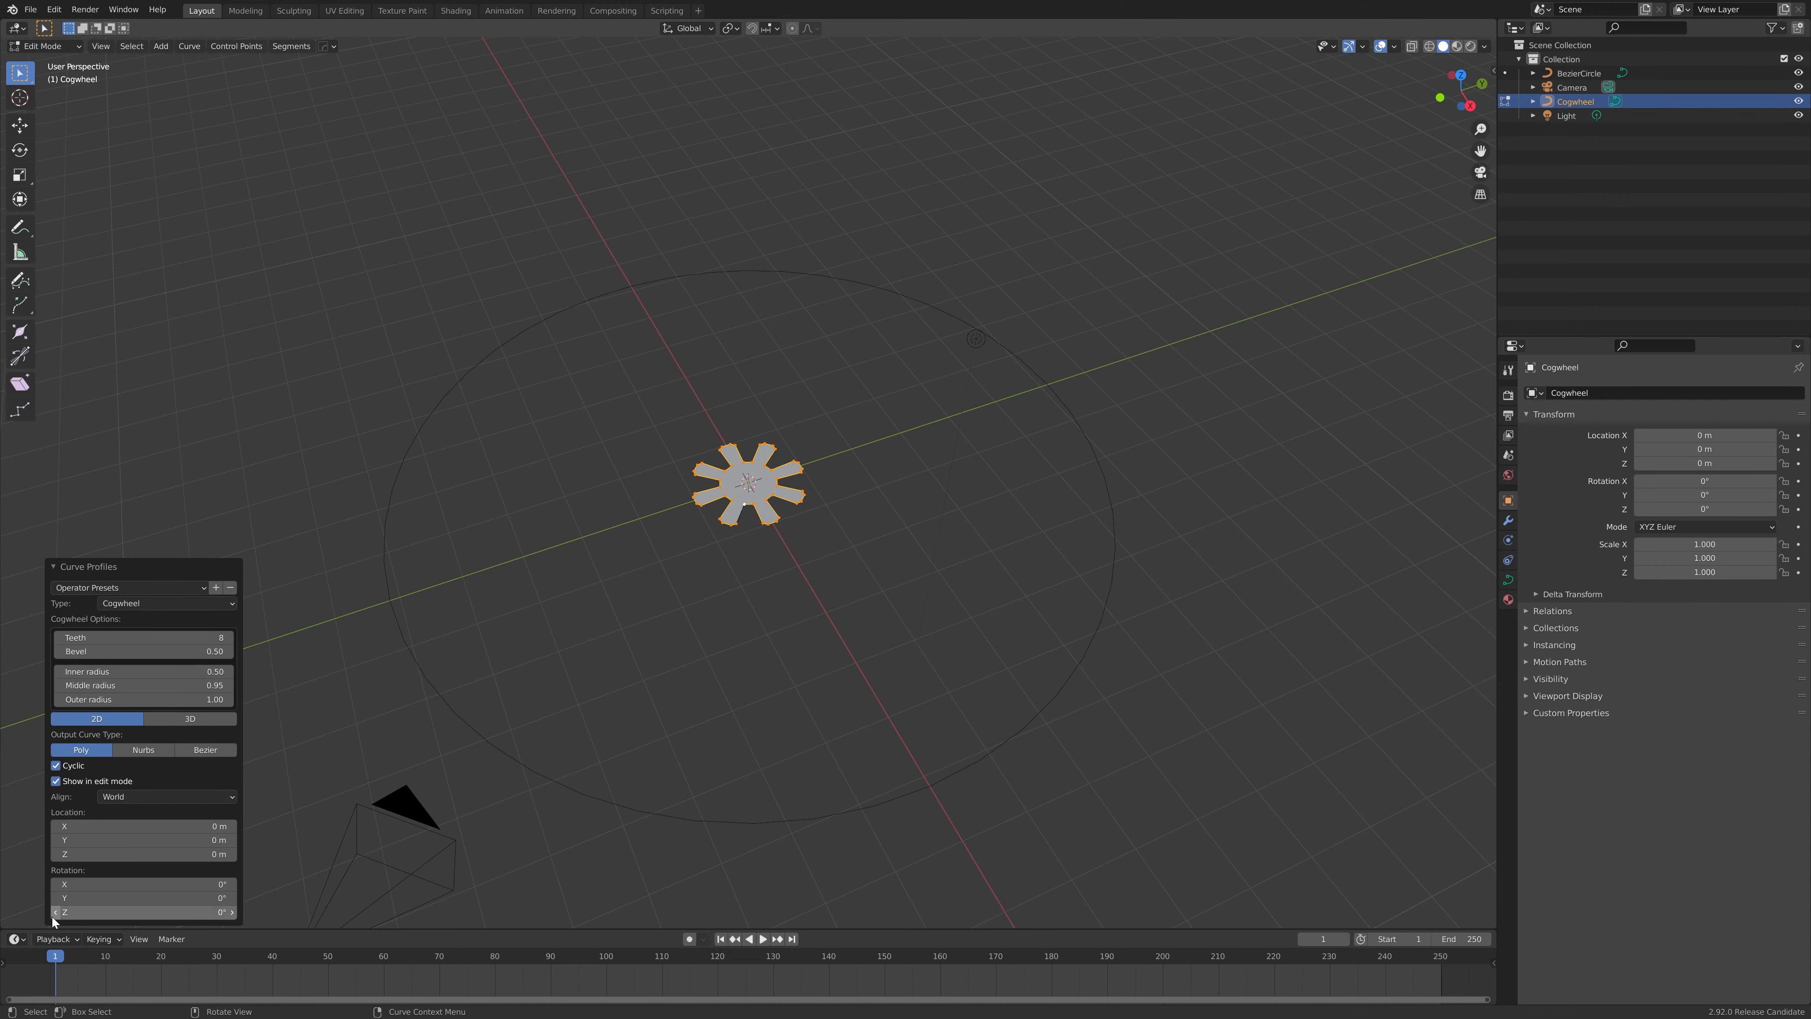
{"action": "left_click", "coordinate": [199, 720]}
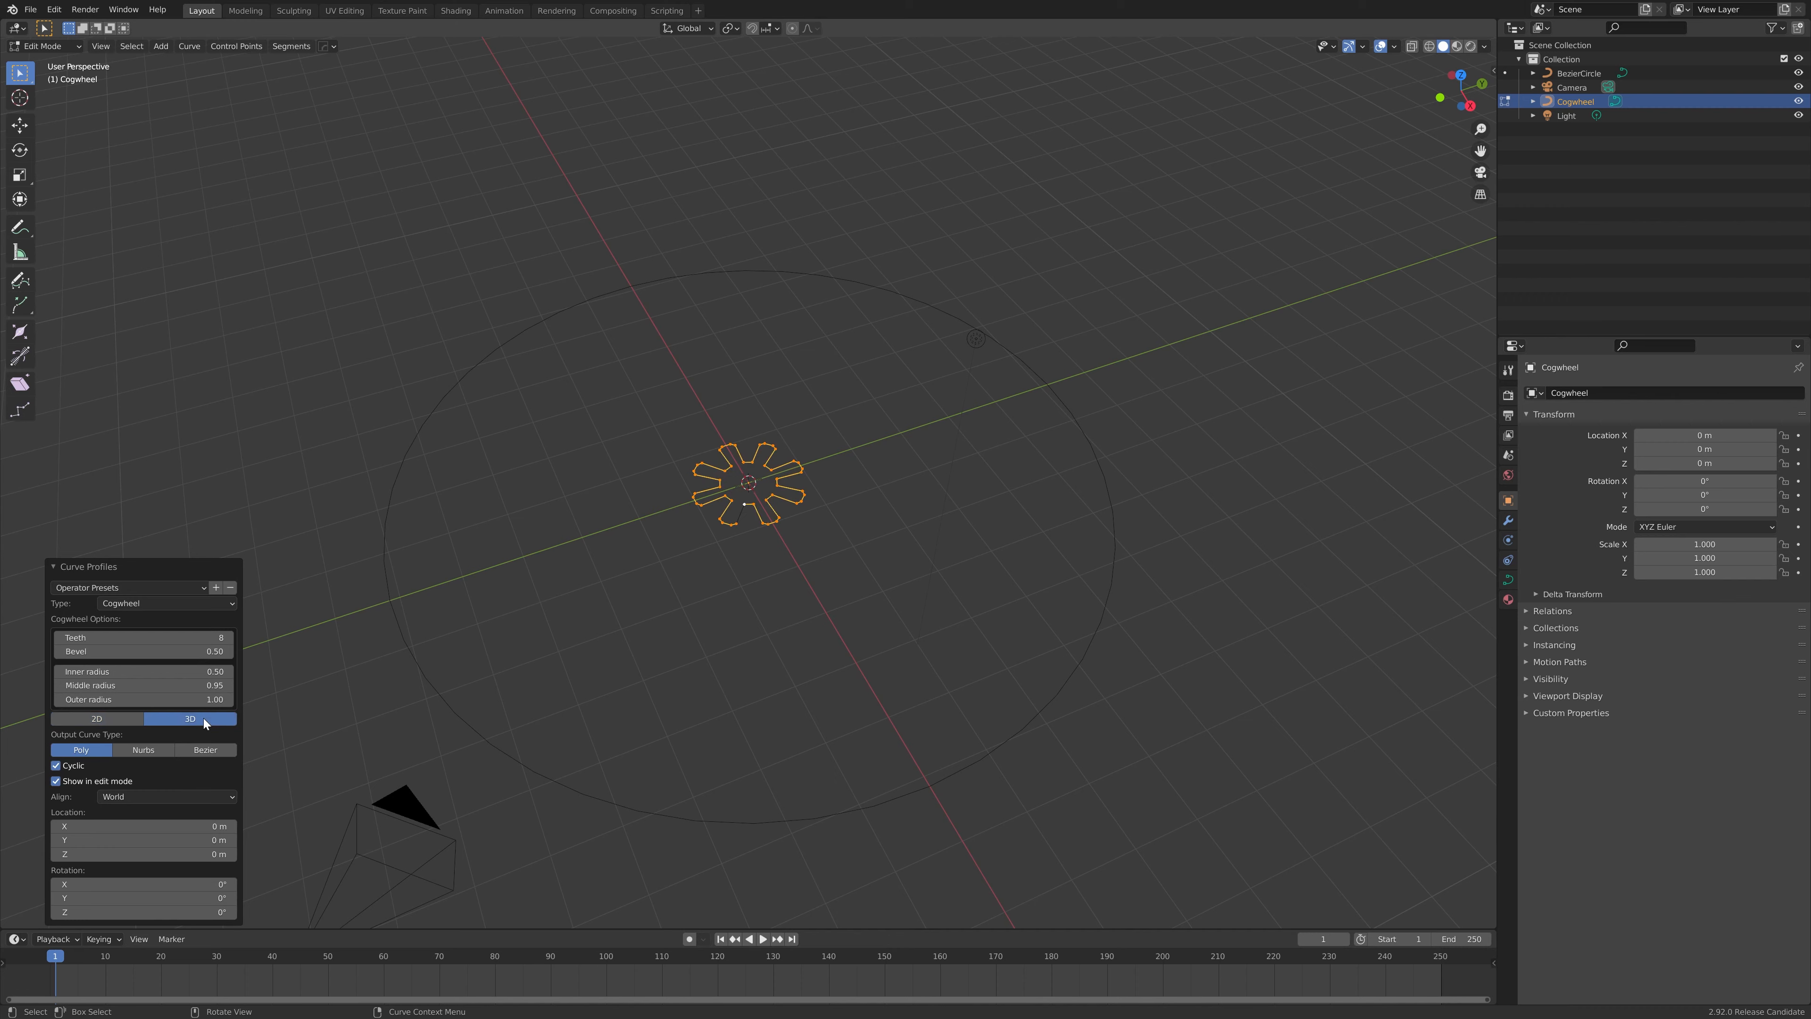
Step: Set the cogwheel's output curve type to Bezier with Vector handles and return to Object Mode
{"action": "left_click", "coordinate": [207, 750]}
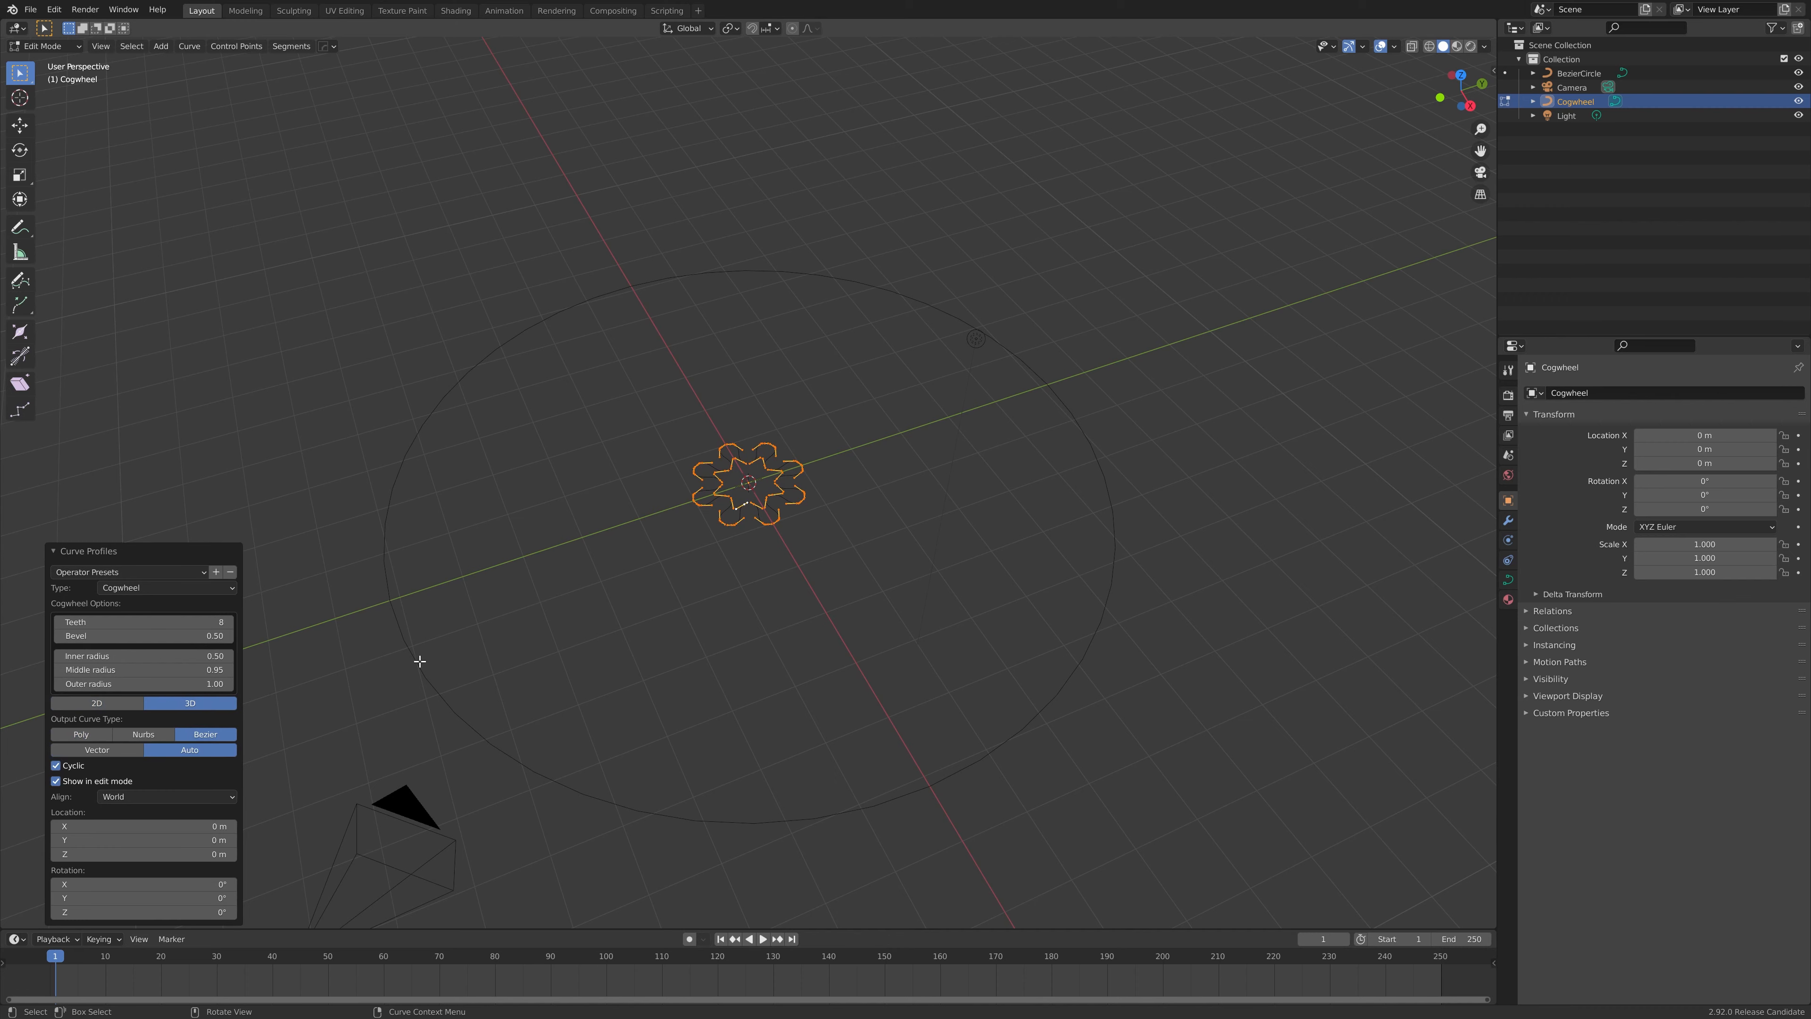
{"action": "scroll", "coordinate": [861, 518], "scroll_direction": "up", "scroll_amount": 7}
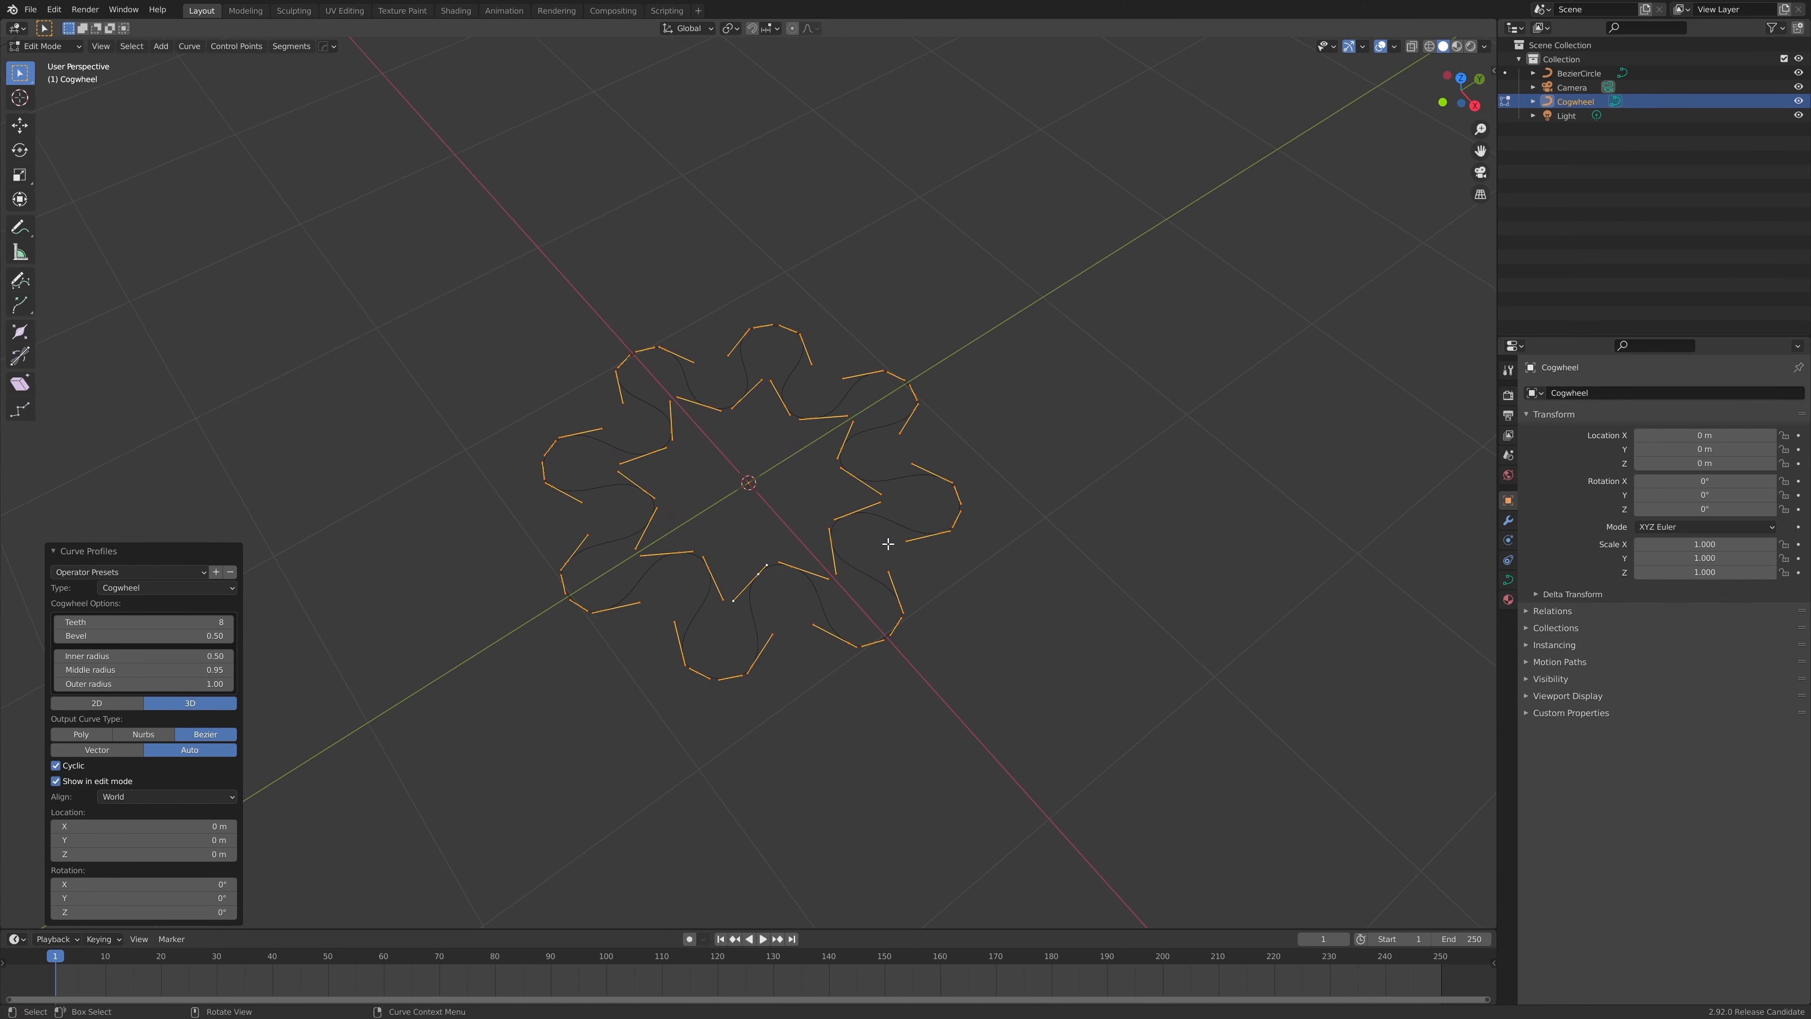
{"action": "left_click", "coordinate": [105, 749]}
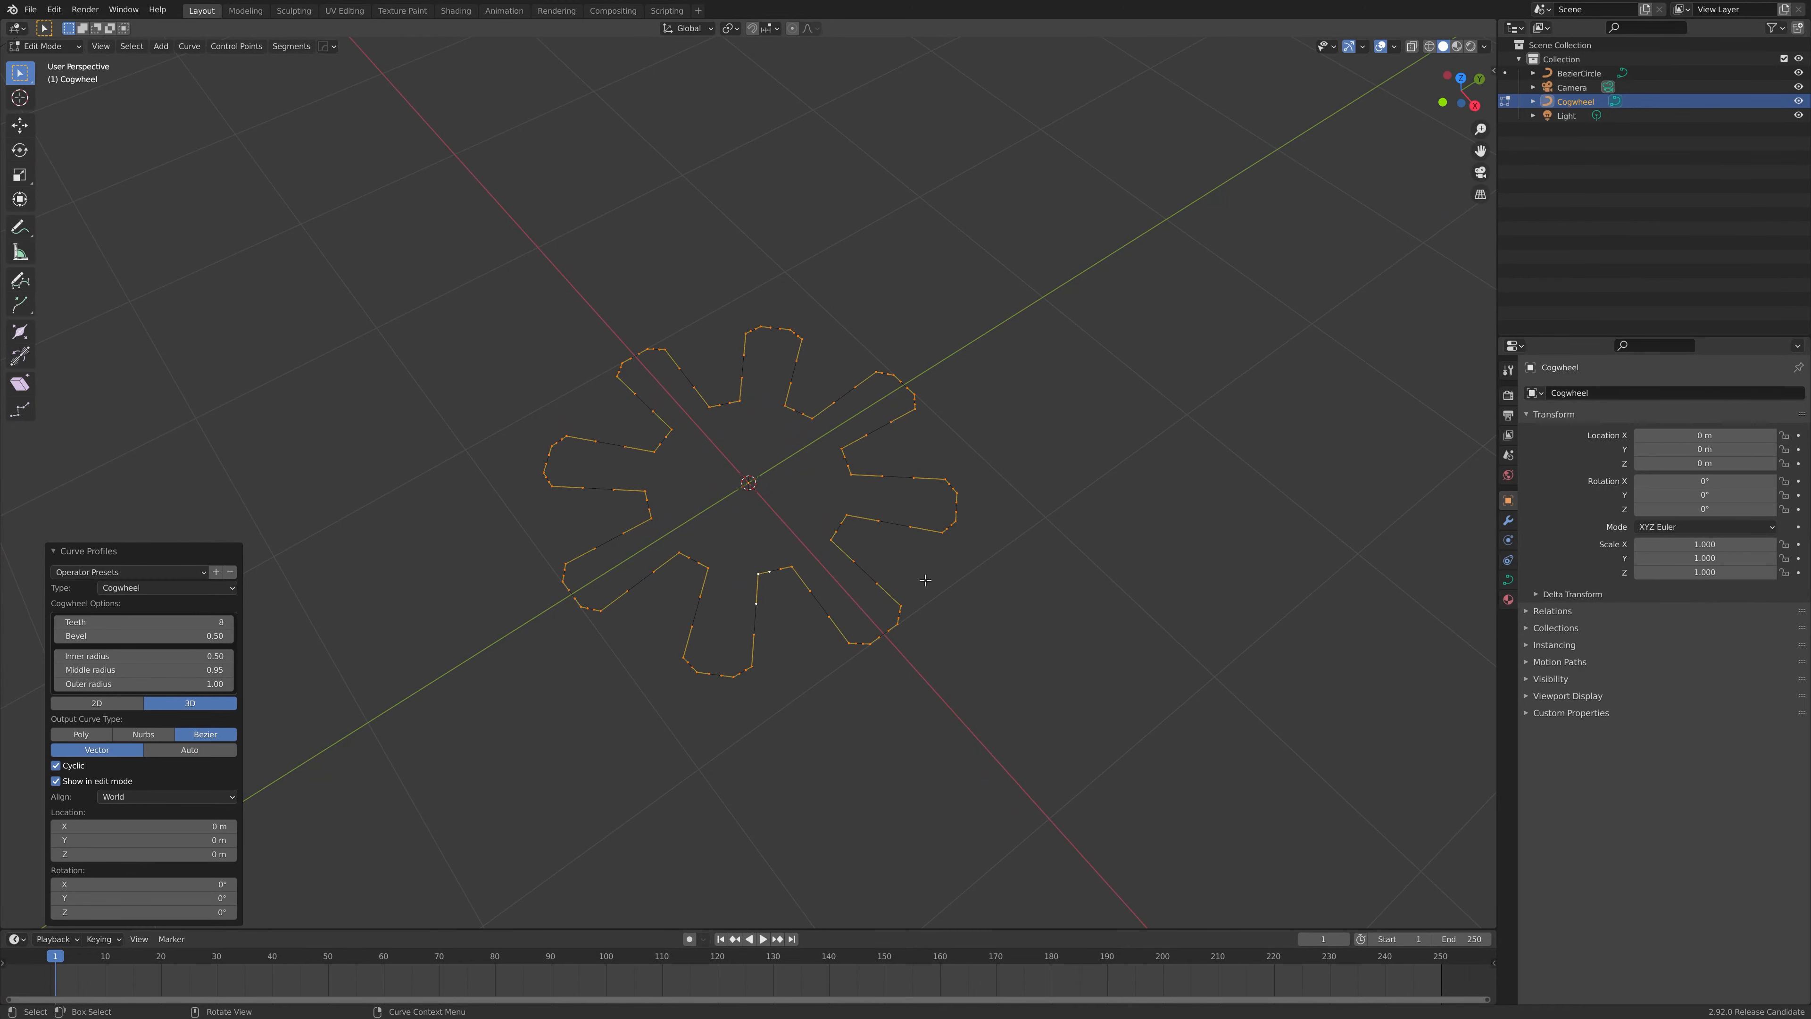
{"action": "middle_click_drag", "start_coordinate": [925, 579], "coordinate": [546, 635]}
{"action": "scroll", "coordinate": [899, 558], "scroll_direction": "down", "scroll_amount": 4}
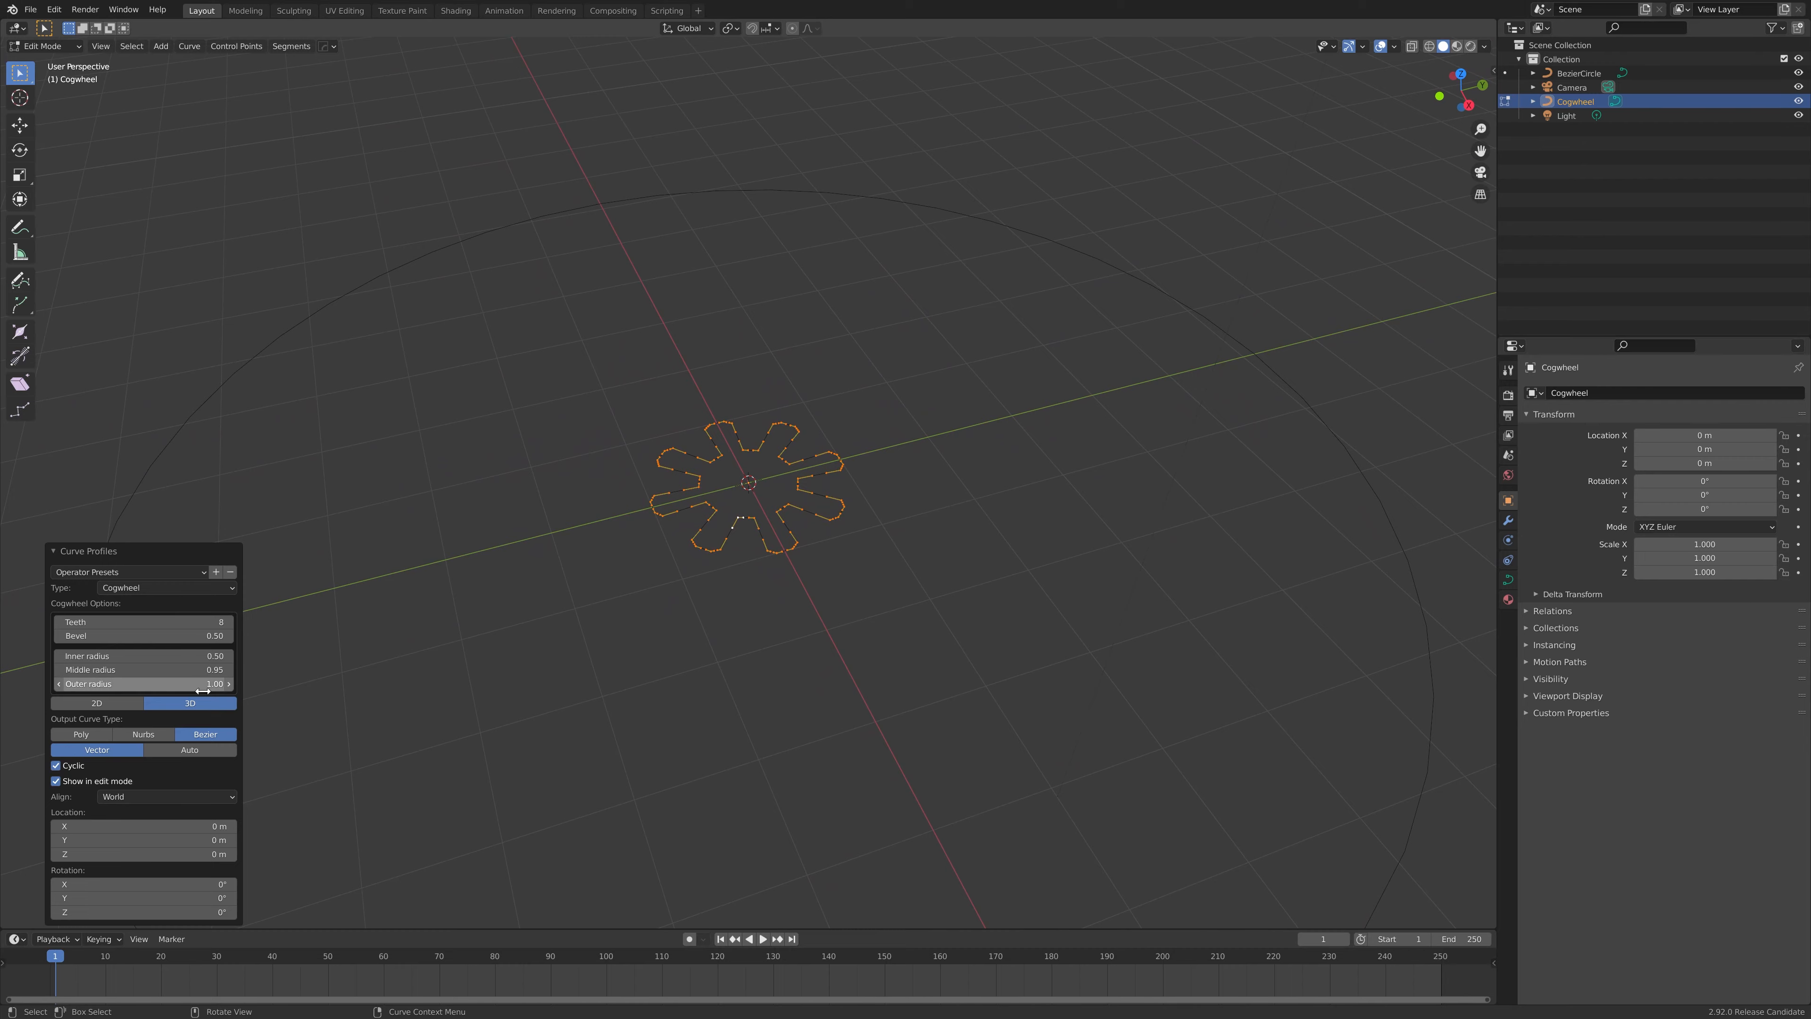
{"action": "middle_click_drag", "start_coordinate": [836, 614], "coordinate": [857, 574]}
{"action": "key", "text": "Tab"}
{"action": "scroll", "coordinate": [889, 579], "scroll_direction": "down", "scroll_amount": 3}
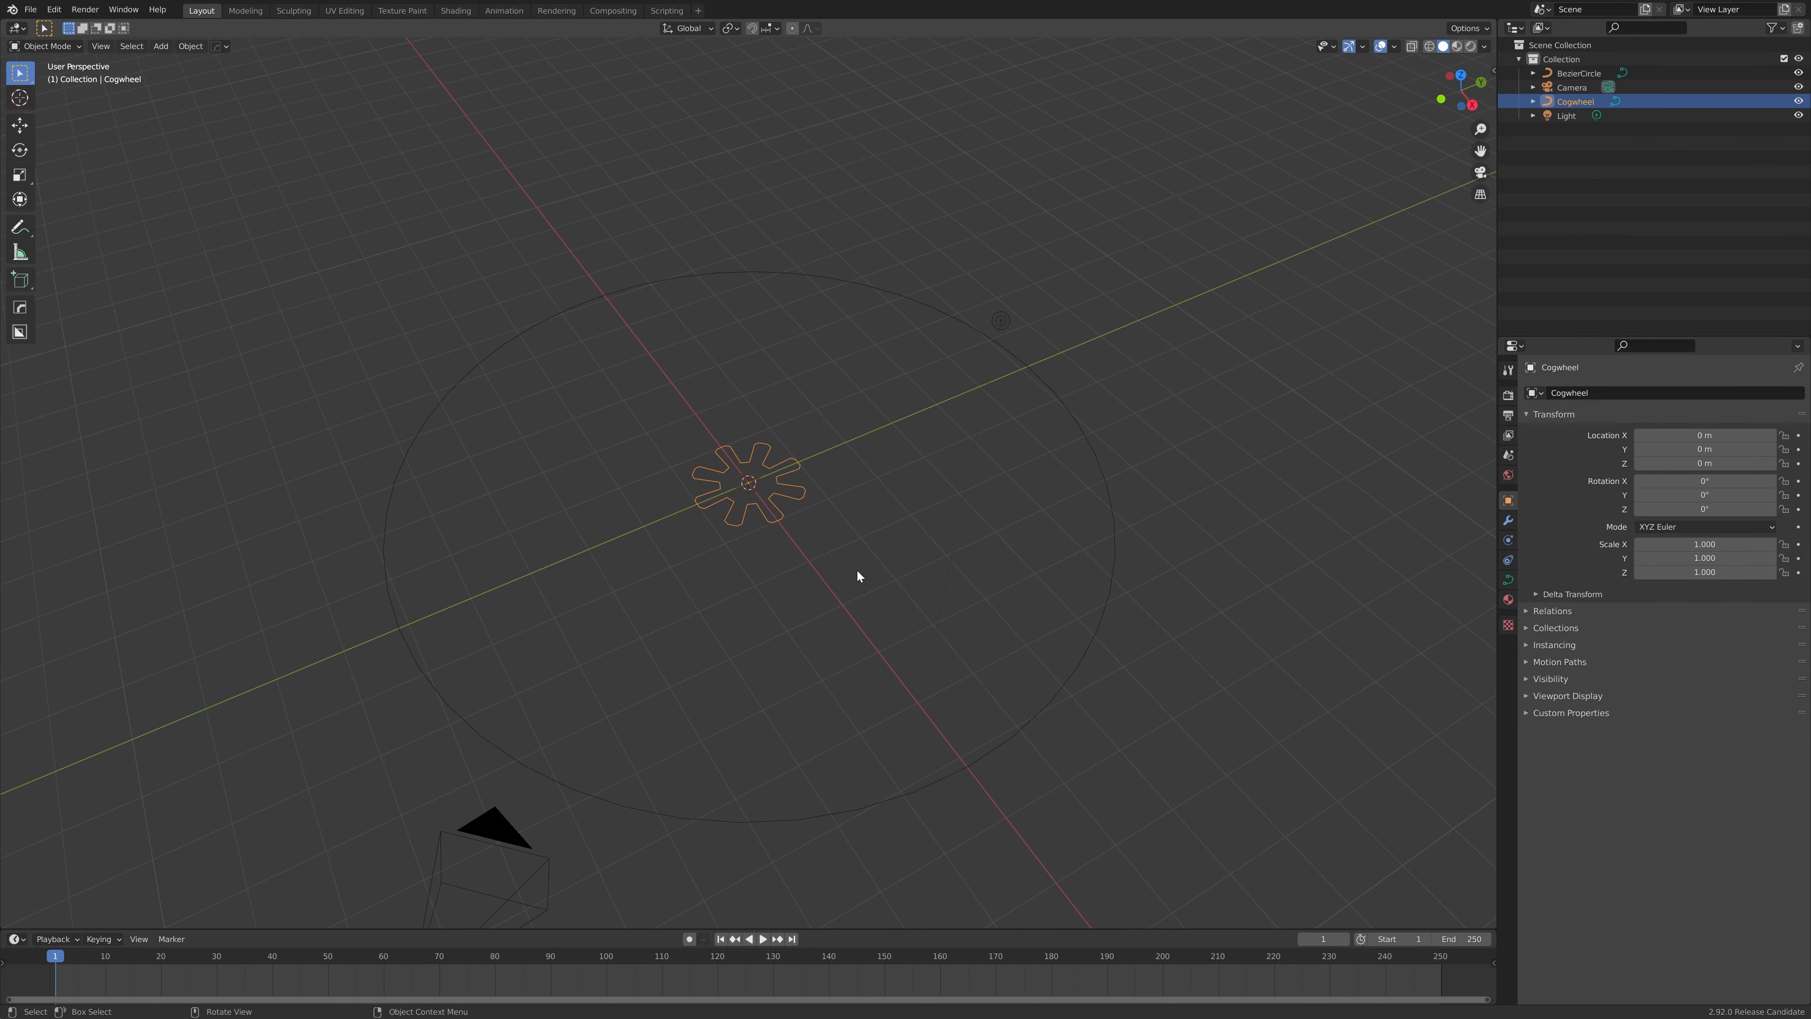
Step: Rotate the cogwheel 90° about the Y axis and move it about 6.2 m along Y onto the circle
{"action": "key", "text": "r"}
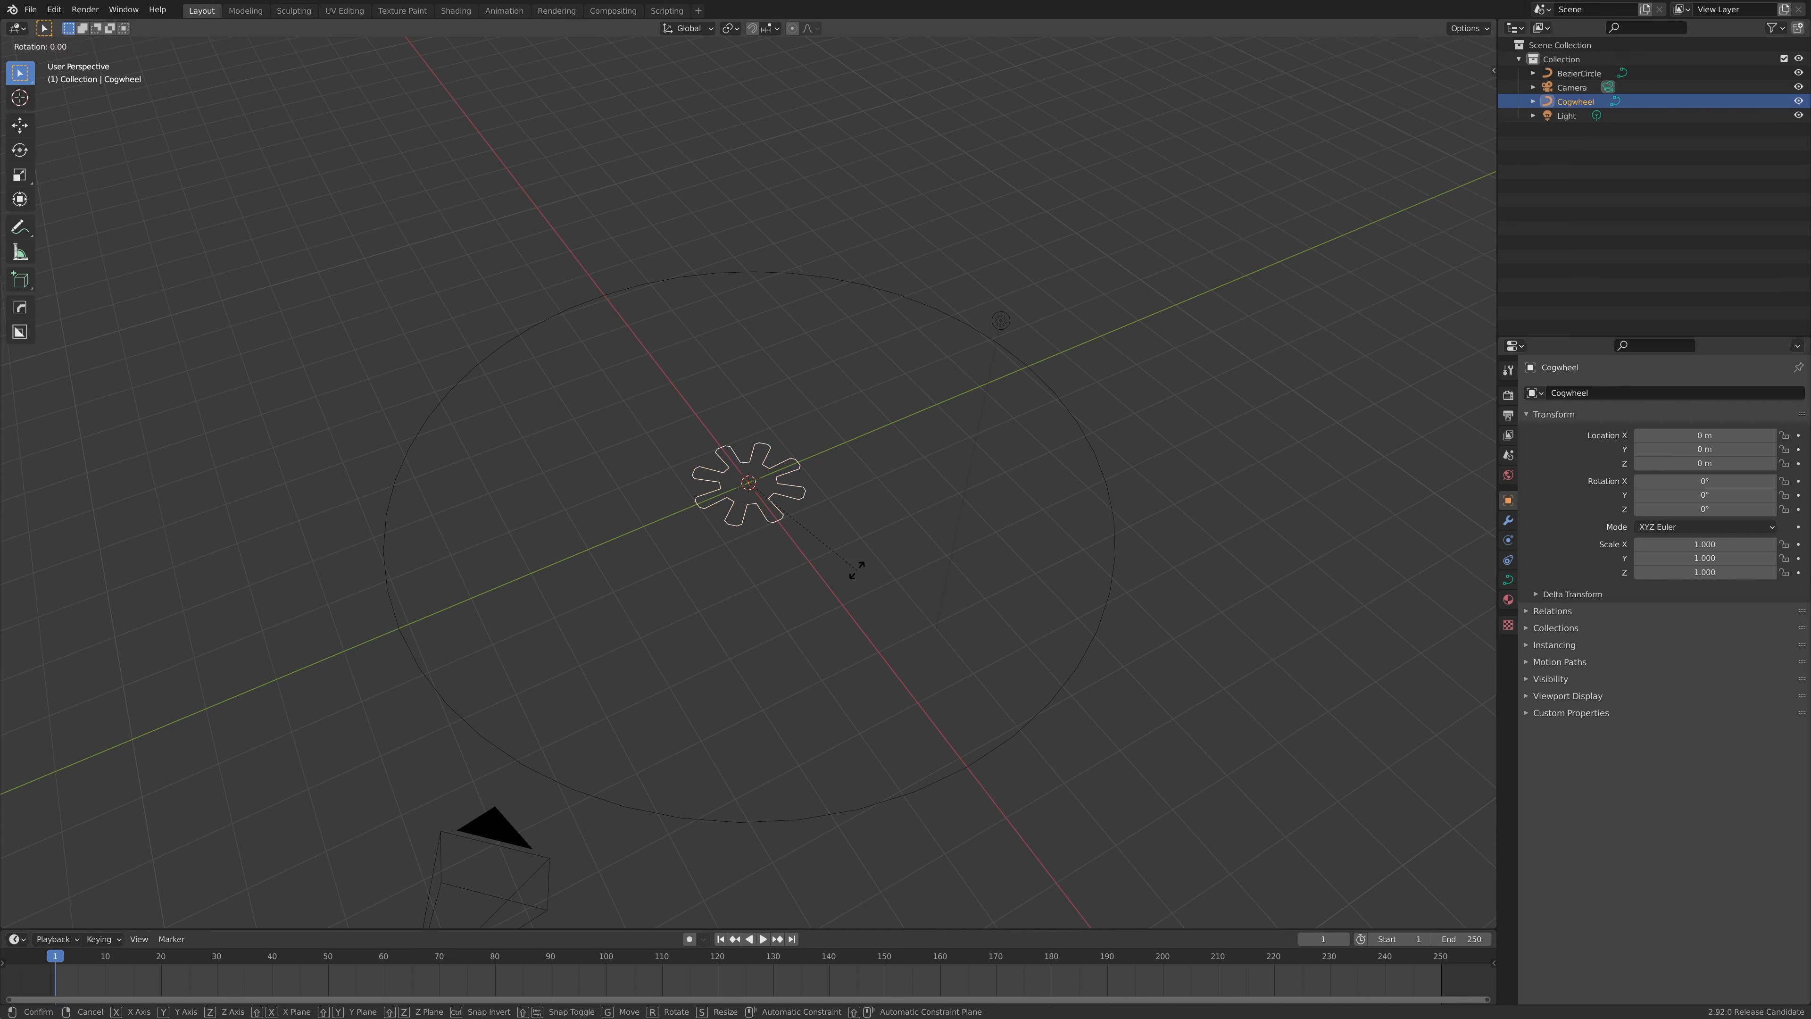
{"action": "type", "text": "y"}
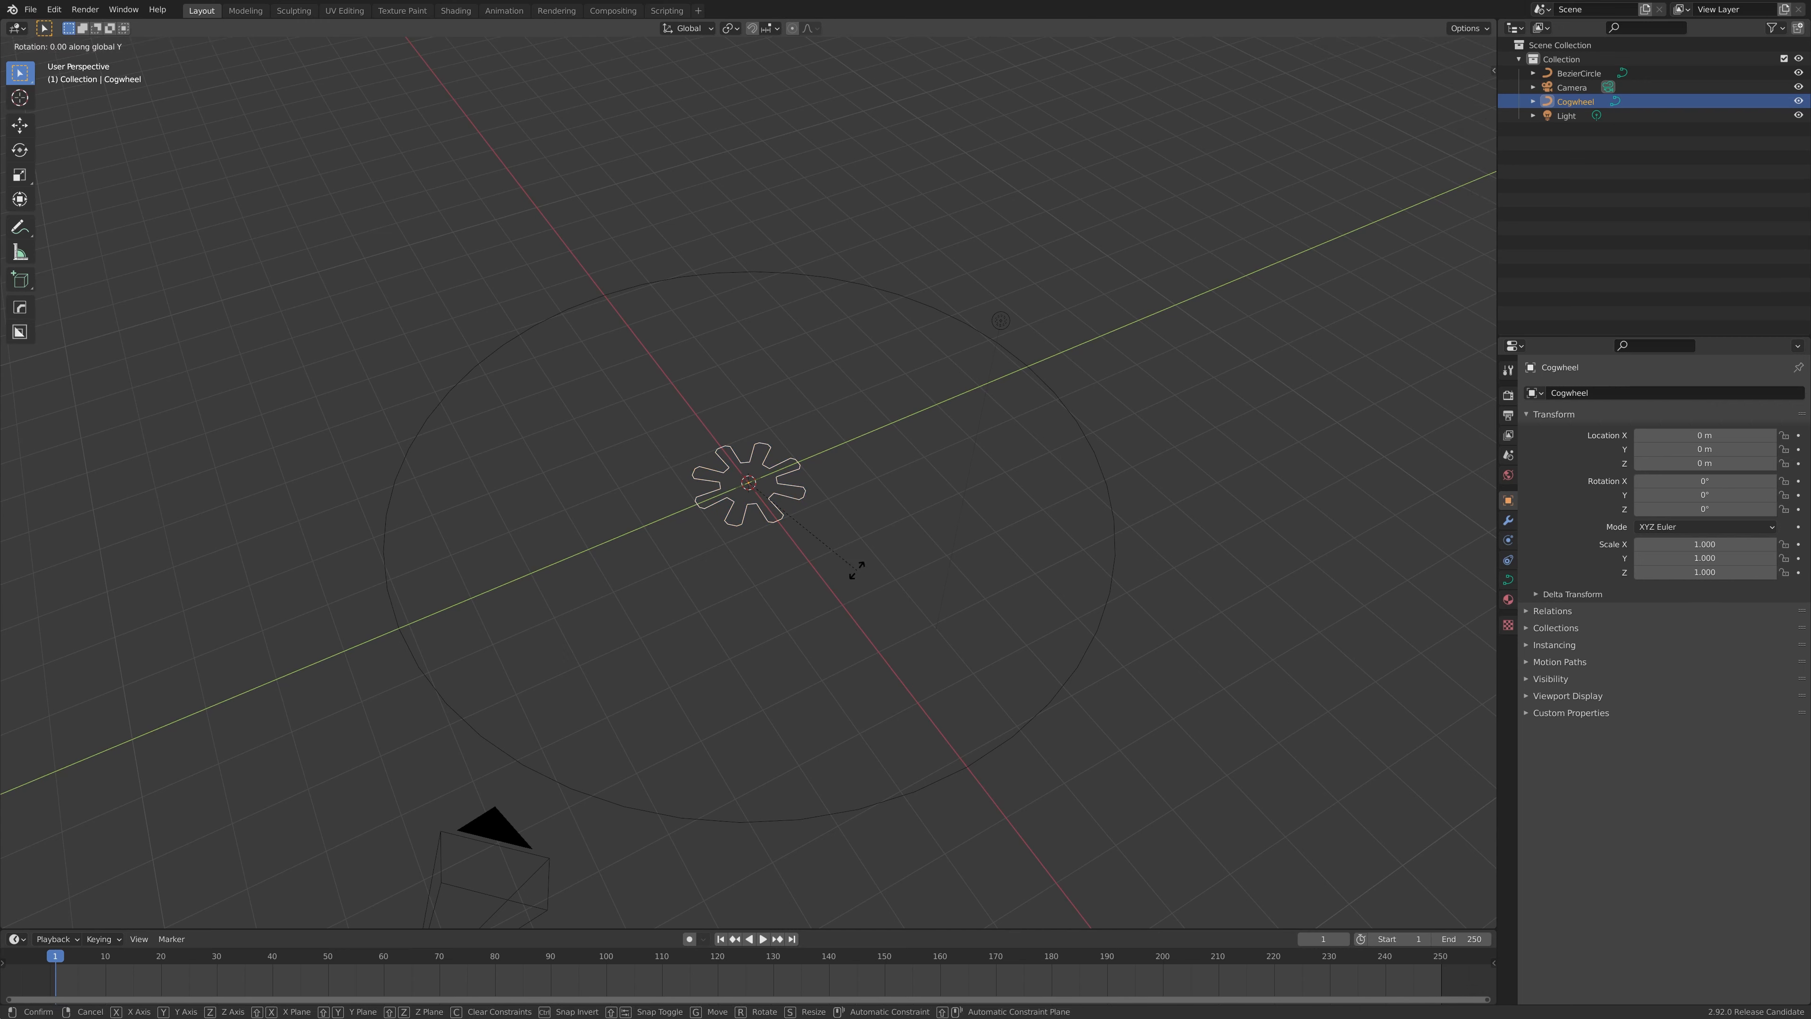
{"action": "type", "text": "90"}
{"action": "key", "text": "Return"}
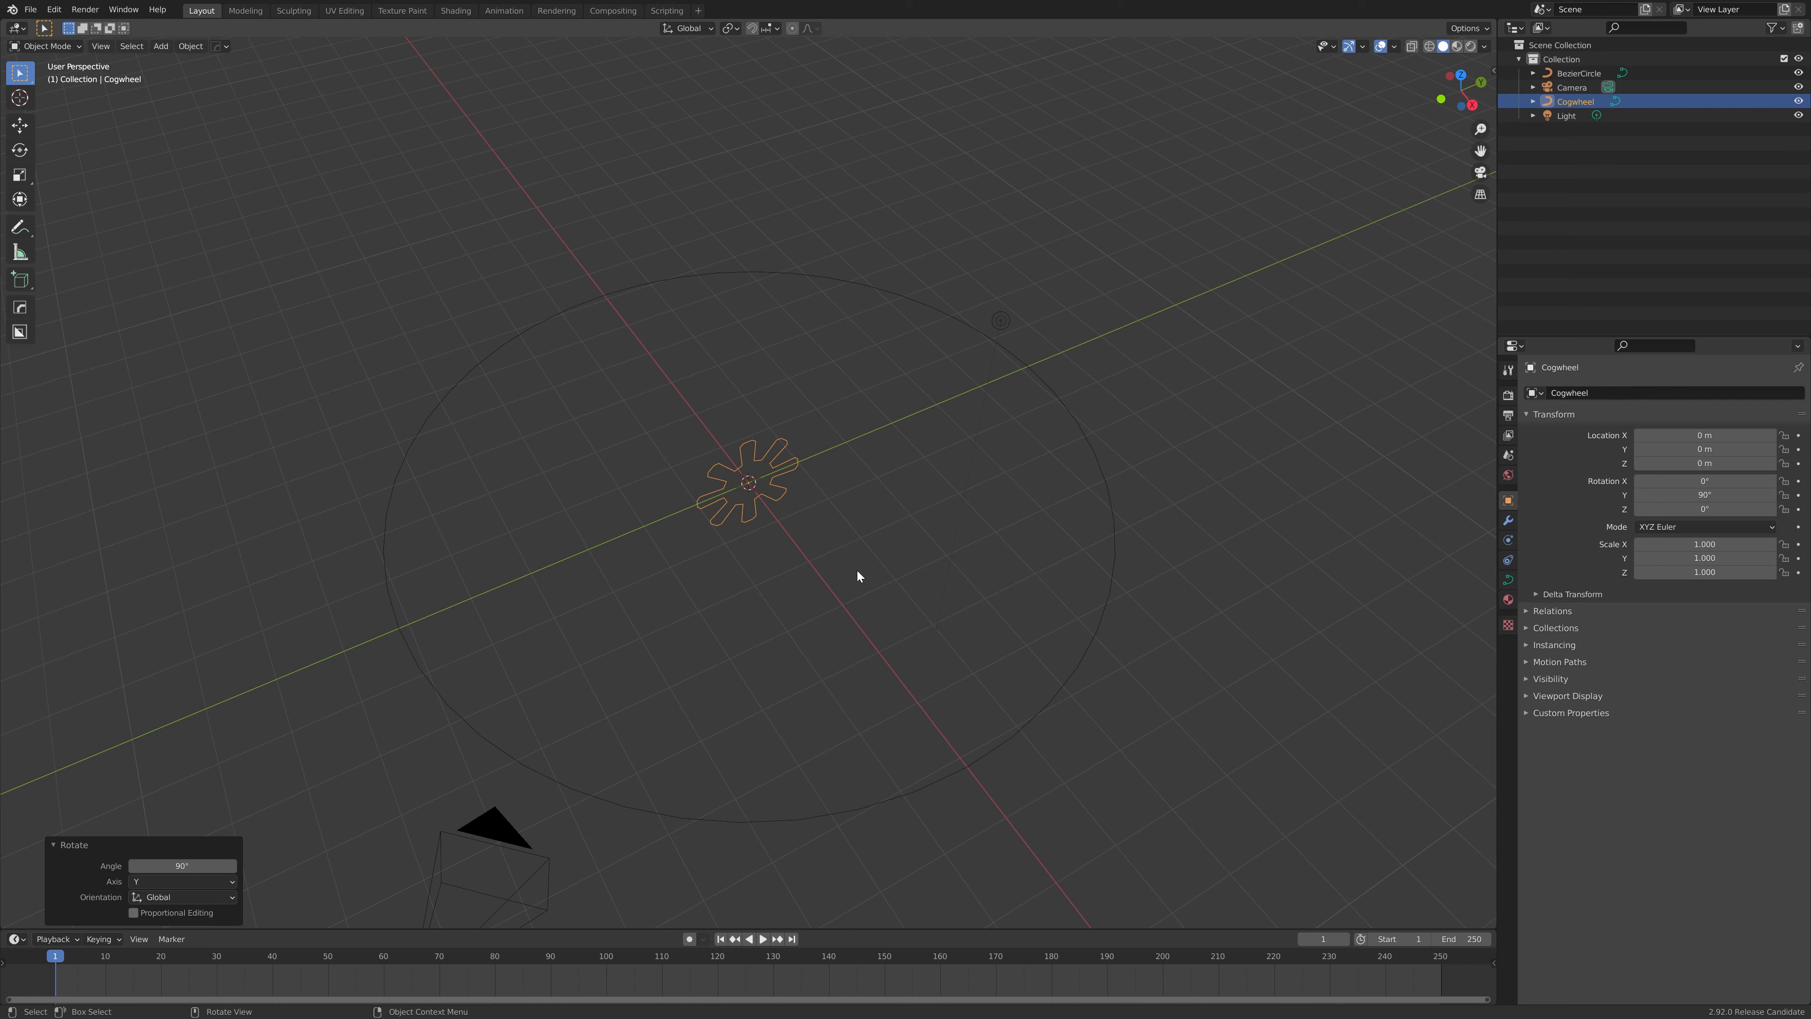
{"action": "key", "text": "g"}
{"action": "key", "text": "y"}
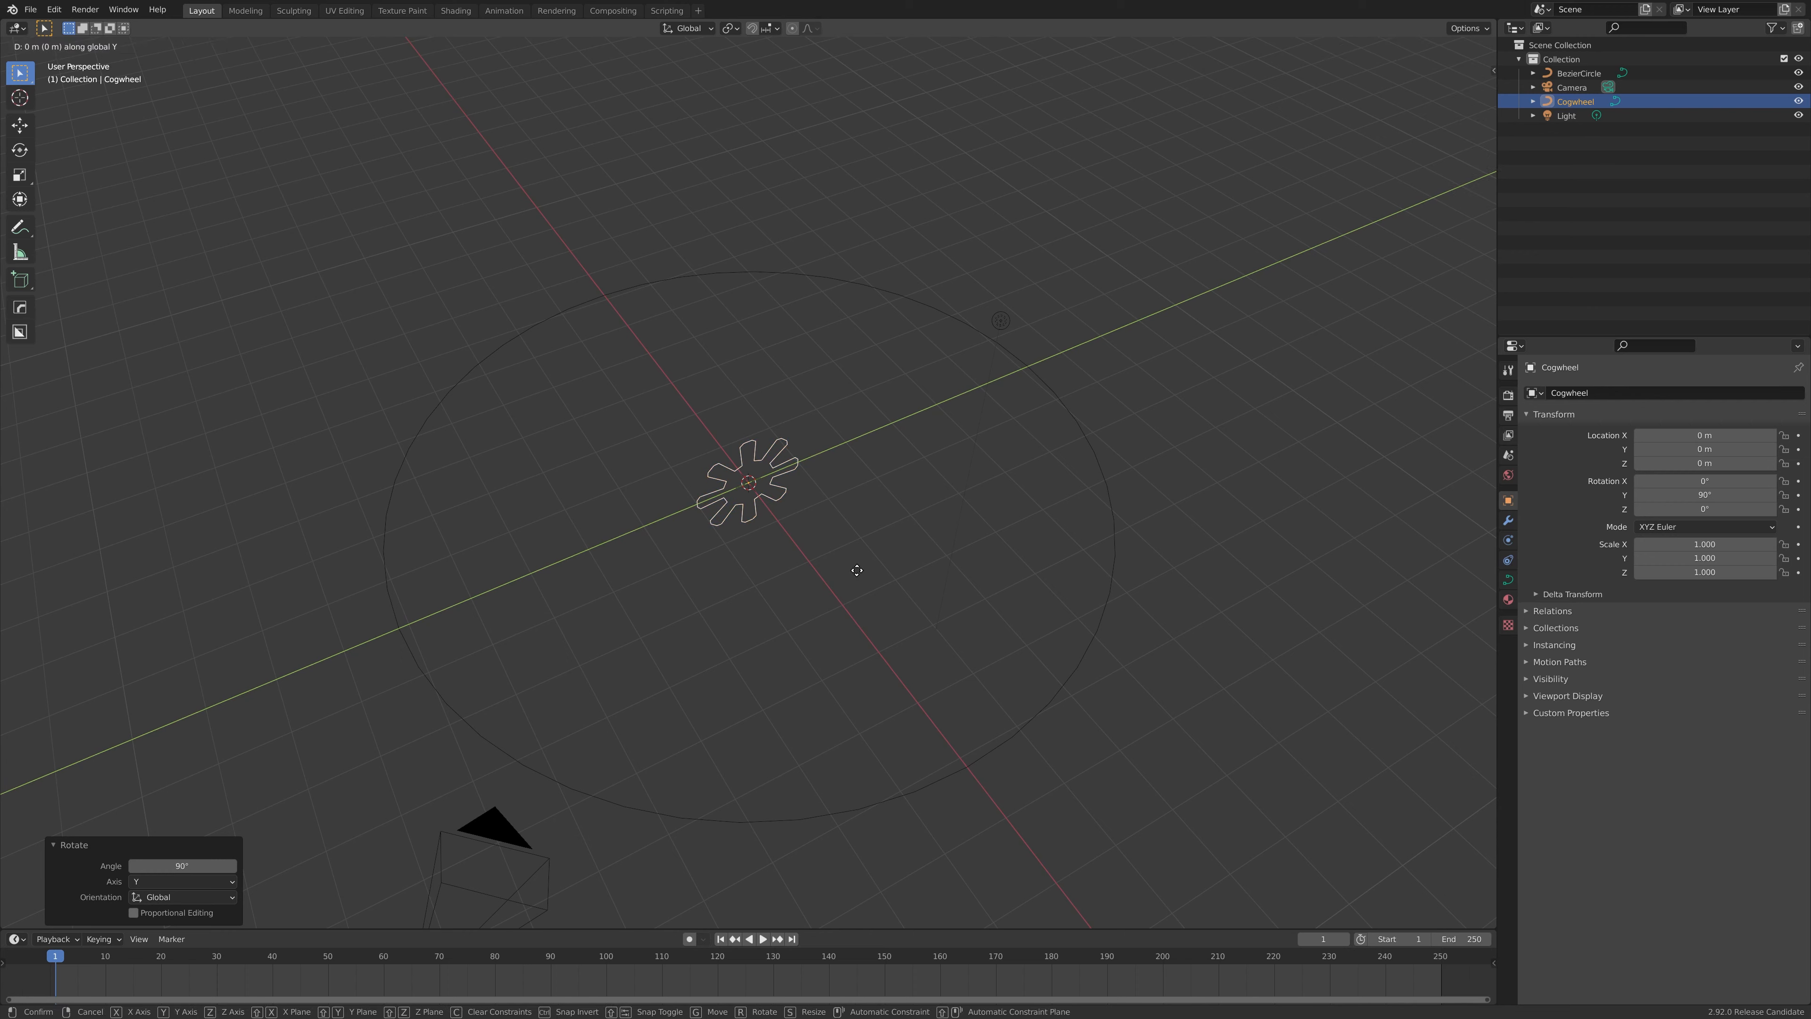
{"action": "left_click", "coordinate": [1138, 455]}
Step: Duplicate the cogwheel about 12.3 m along negative Y onto the opposite side of the circle
{"action": "key", "text": "shift+d"}
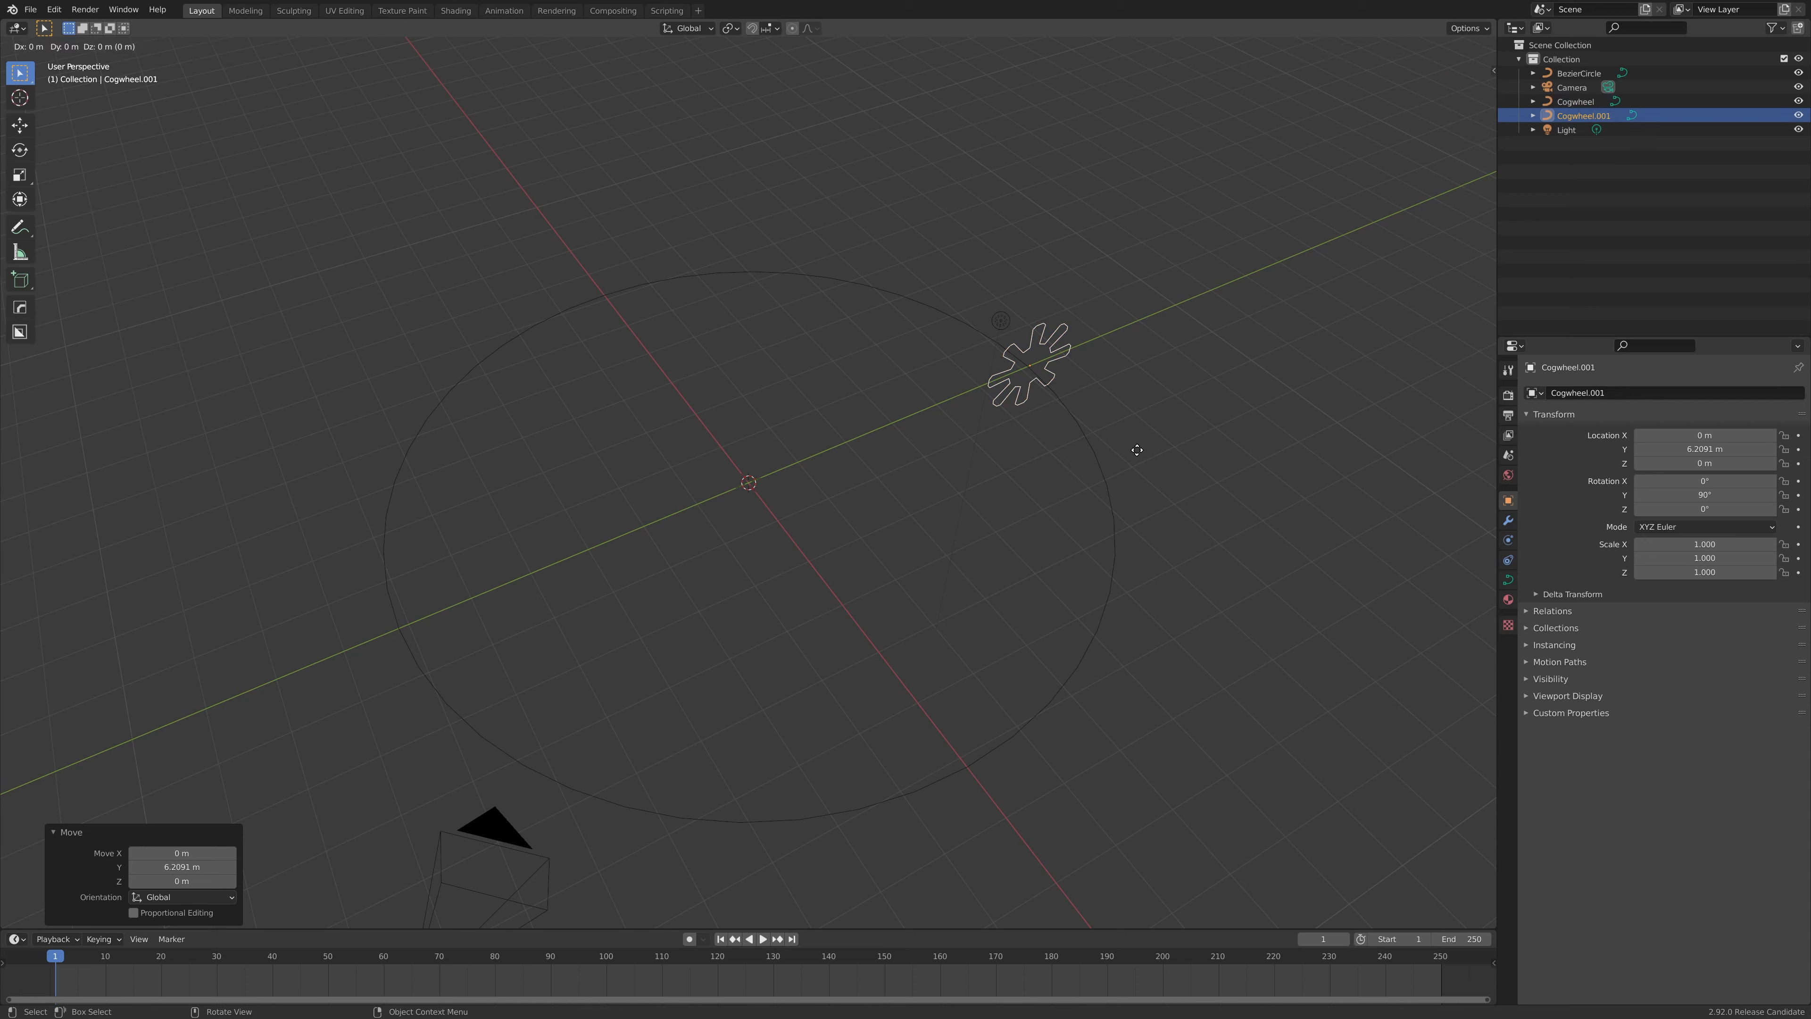
{"action": "key", "text": "y"}
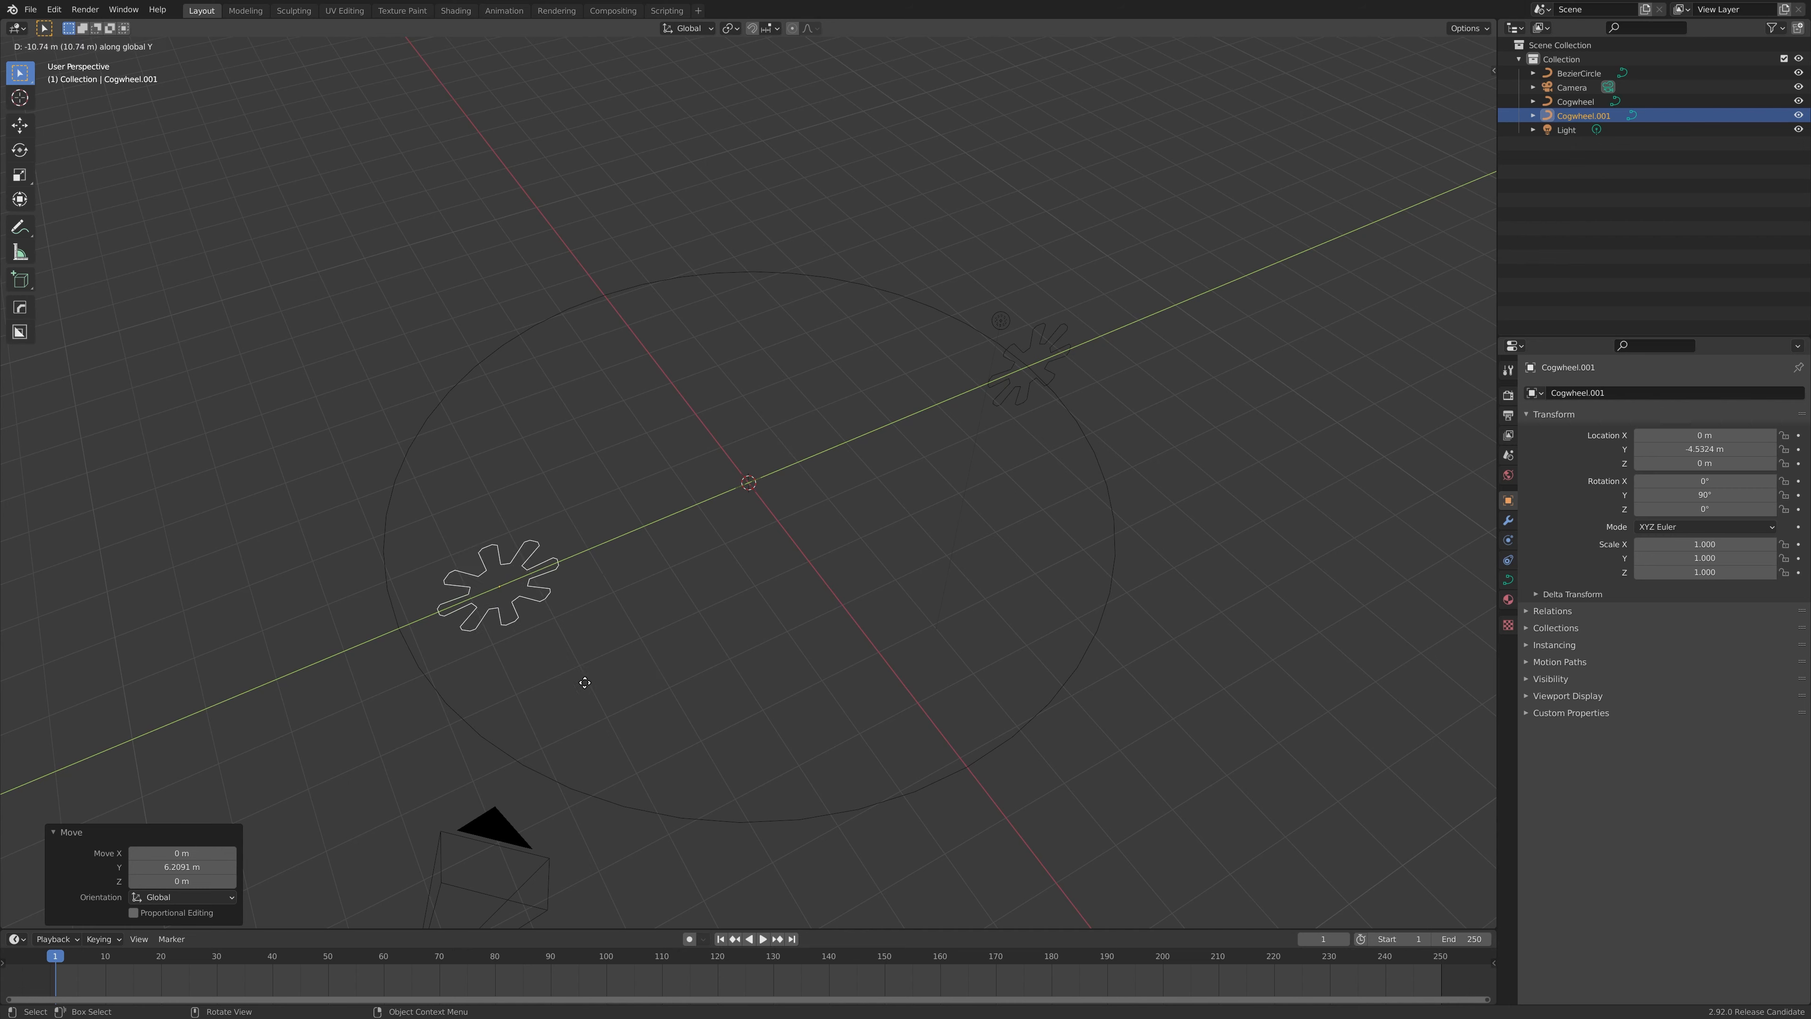
{"action": "left_click", "coordinate": [509, 714]}
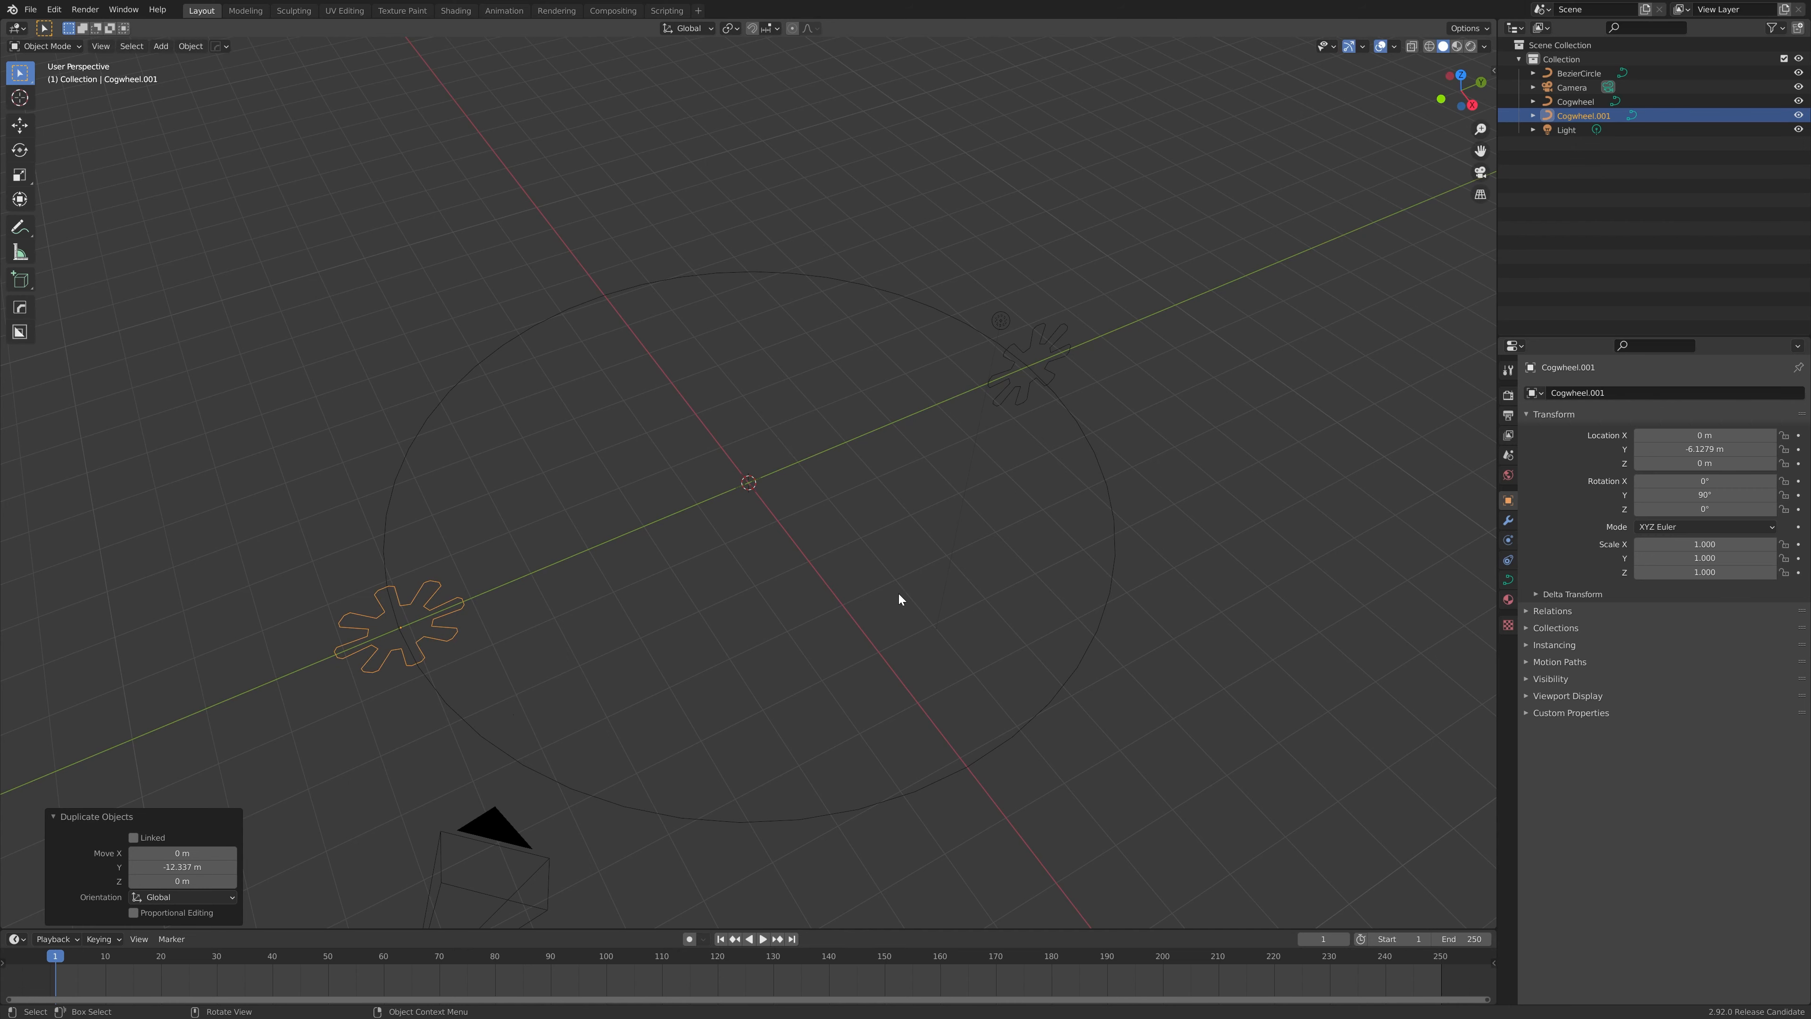
Step: Select the Bezier circle and display the Curves To Mesh add-on's settings
{"action": "left_click", "coordinate": [955, 318]}
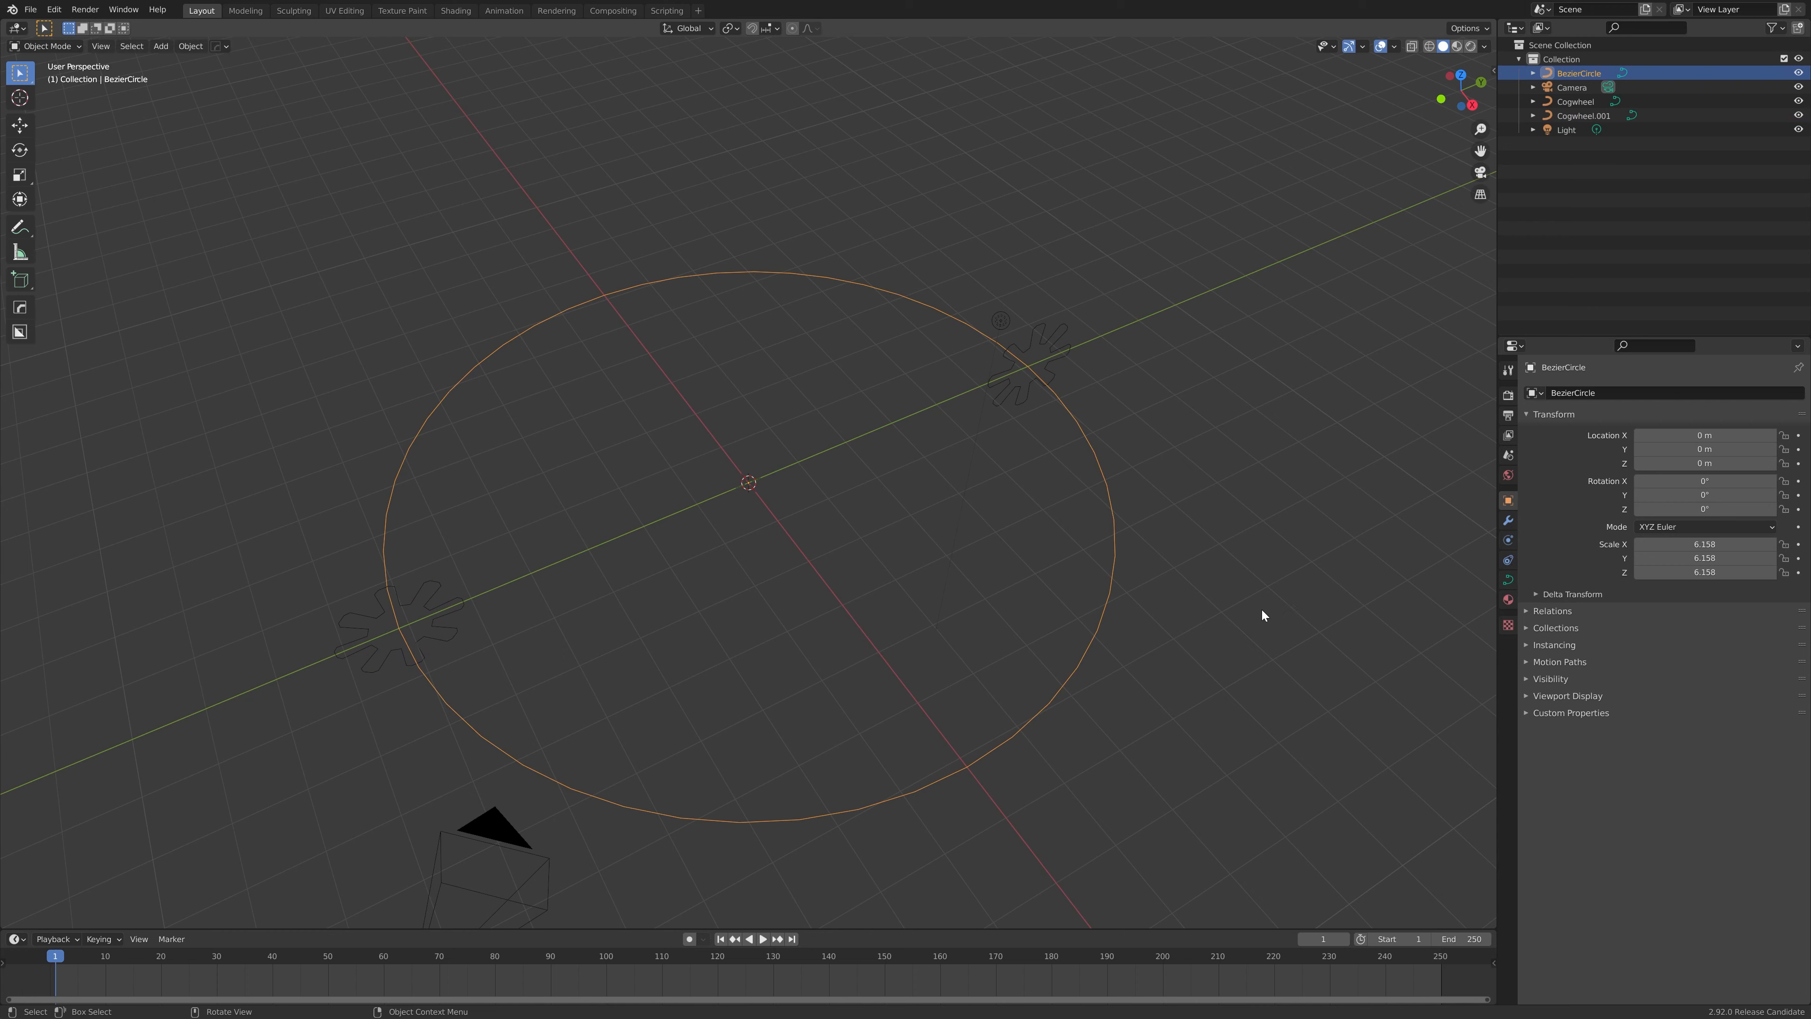
{"action": "key", "text": "n"}
{"action": "left_click", "coordinate": [1489, 554]}
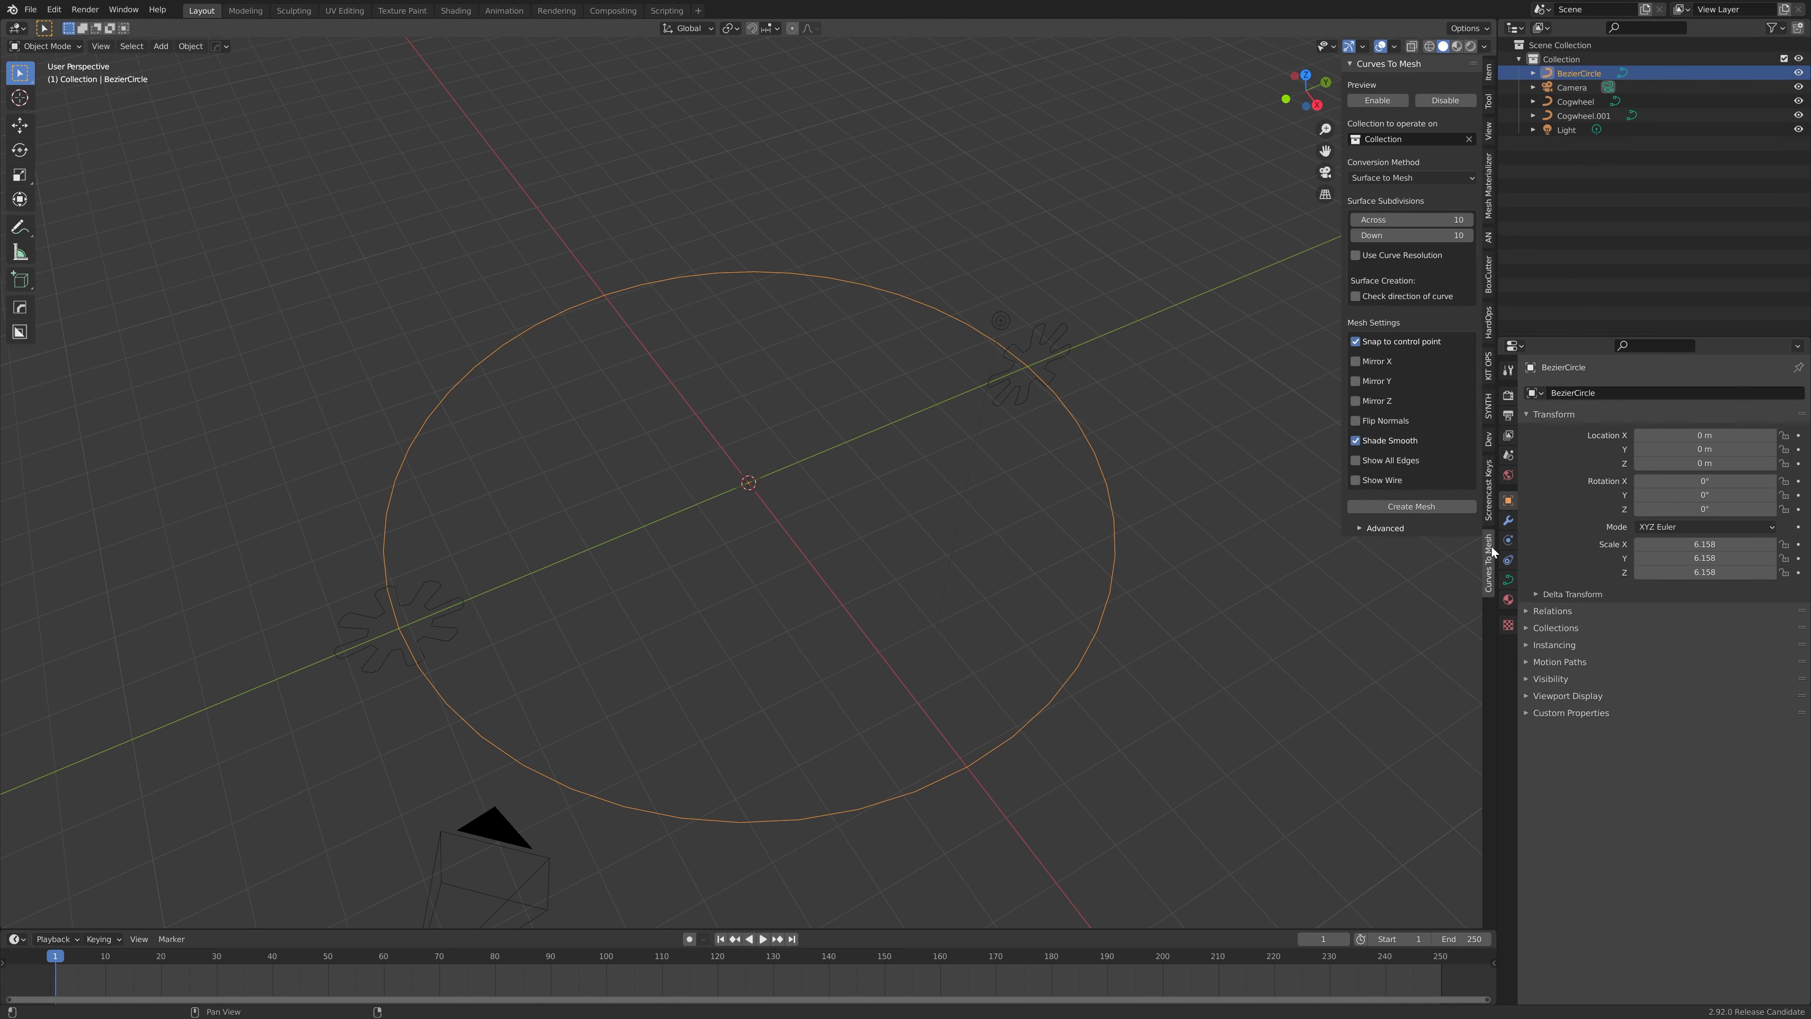
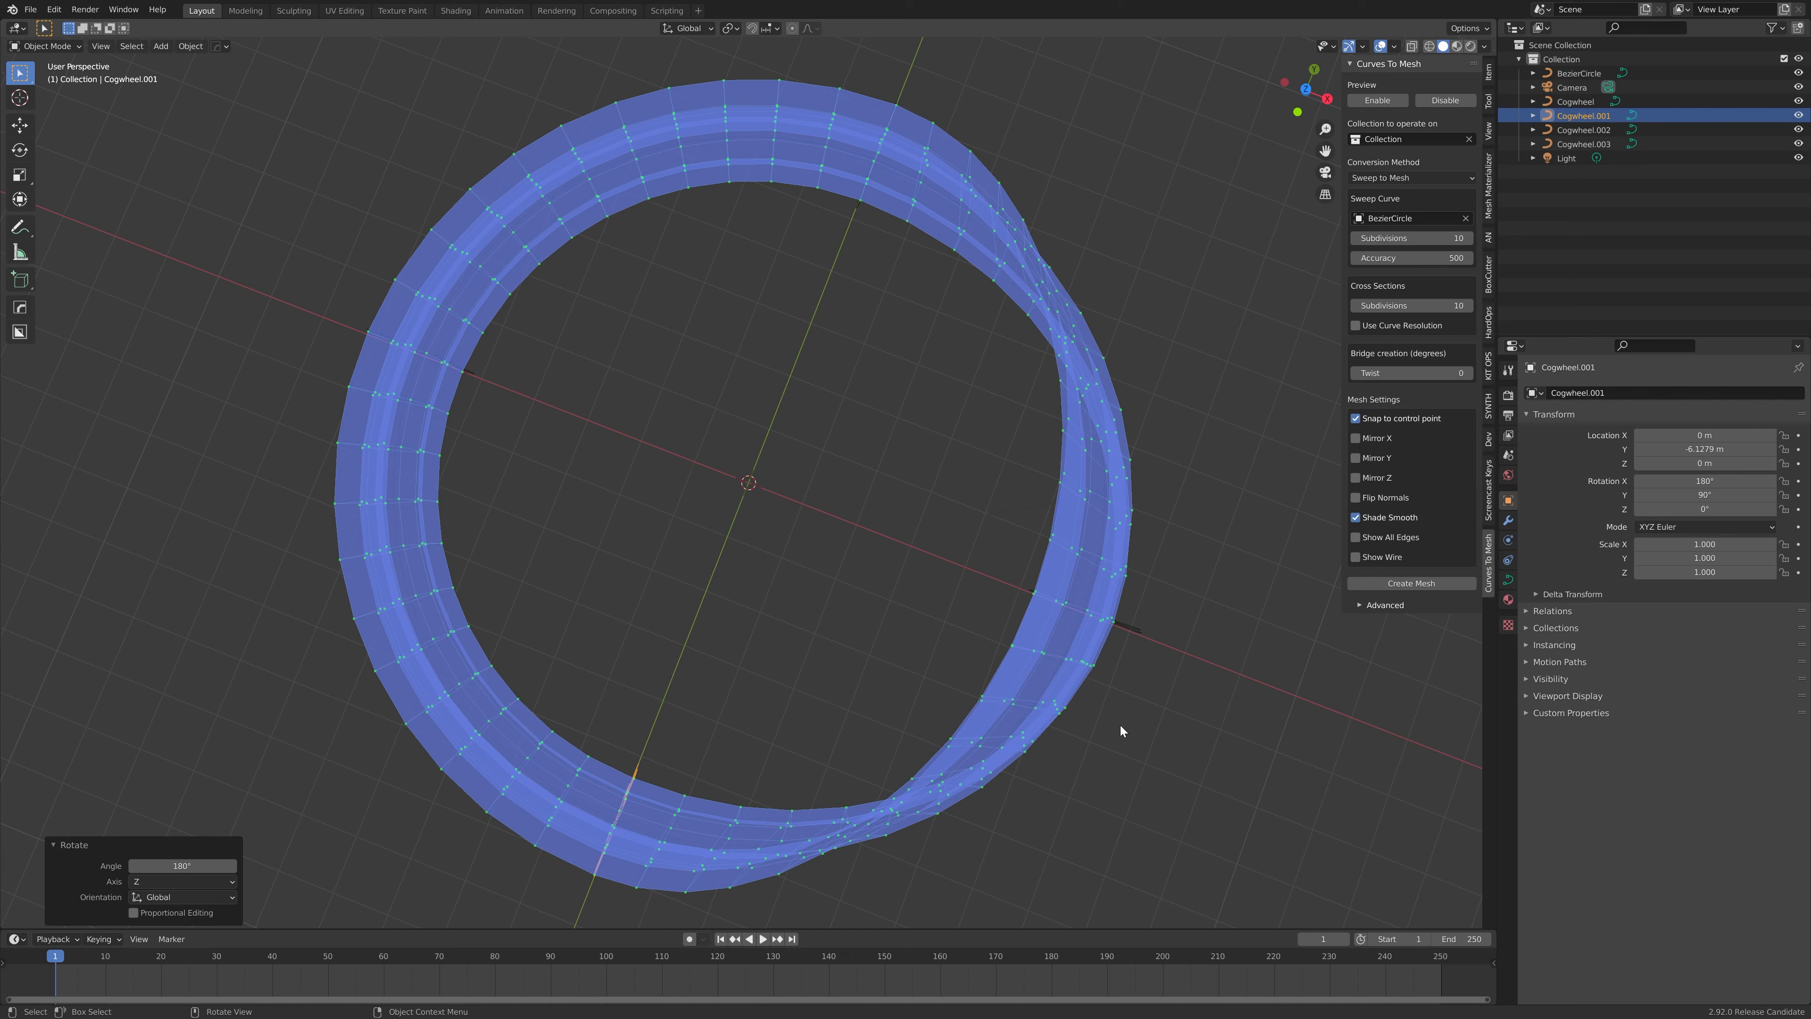
Step: Rotate the Cogwheel.003 cross-section 180° about the Z axis
{"action": "left_click", "coordinate": [1139, 626]}
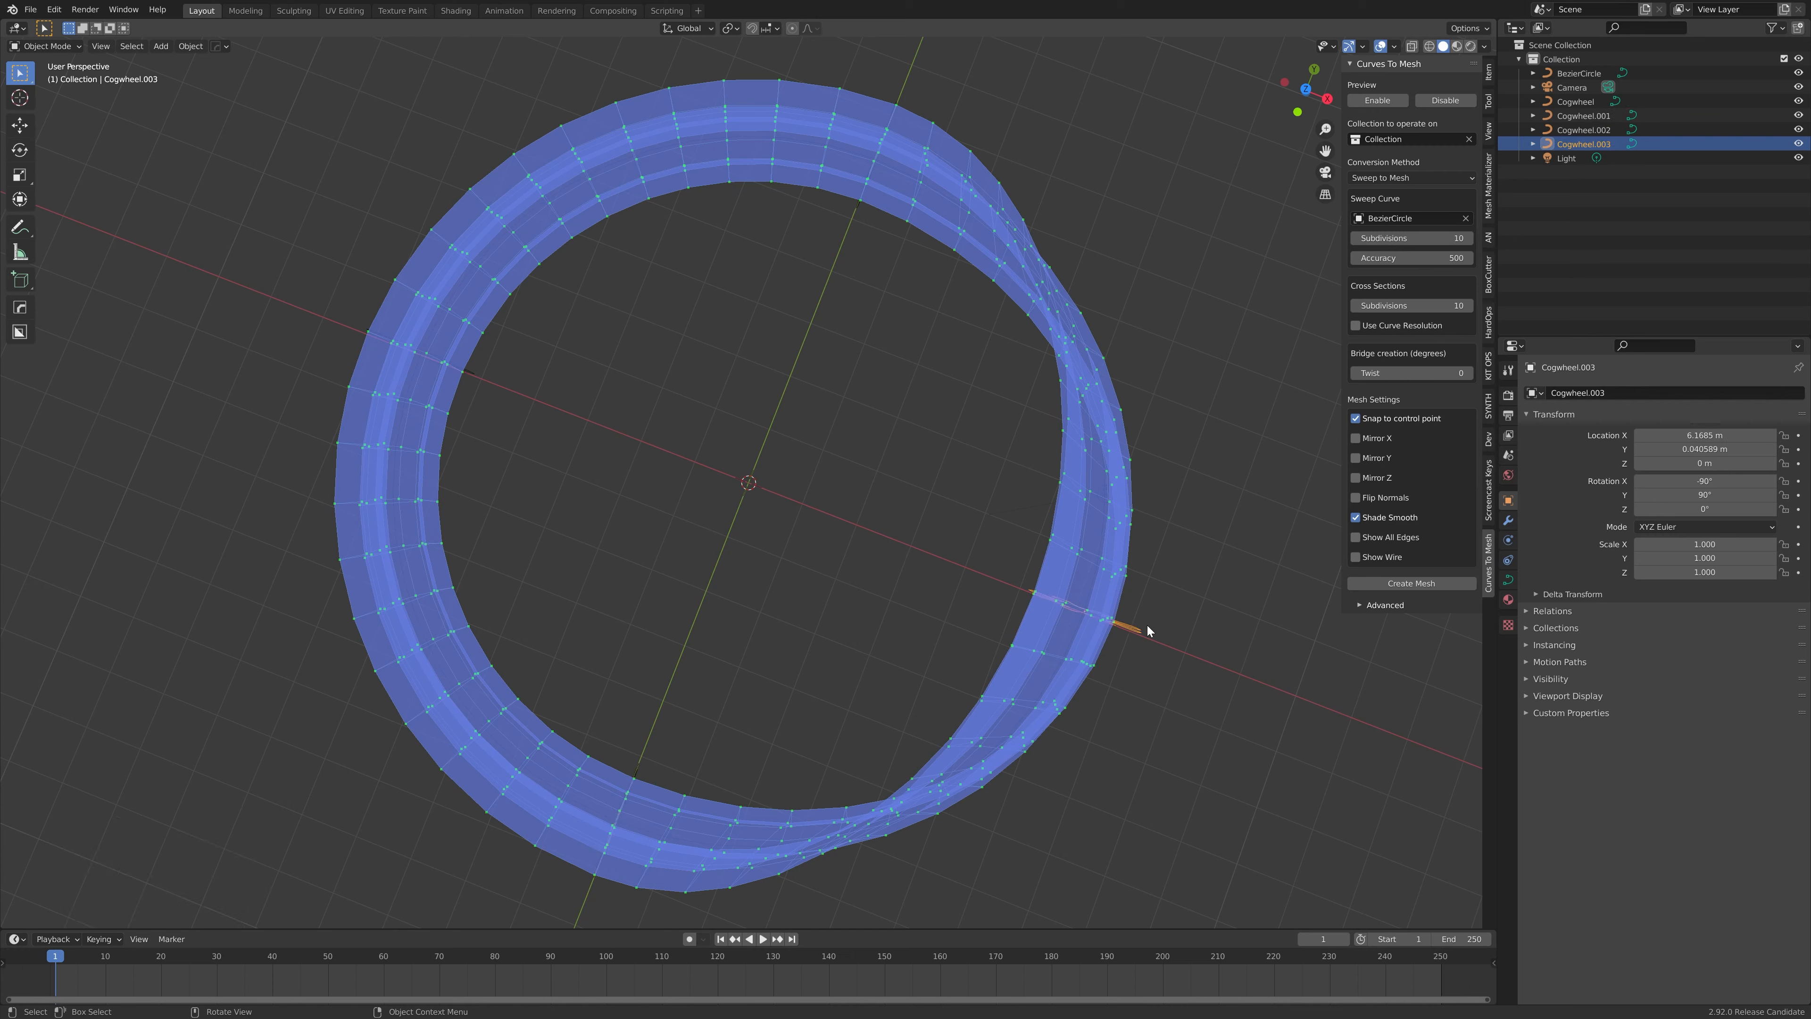
{"action": "key", "text": "r"}
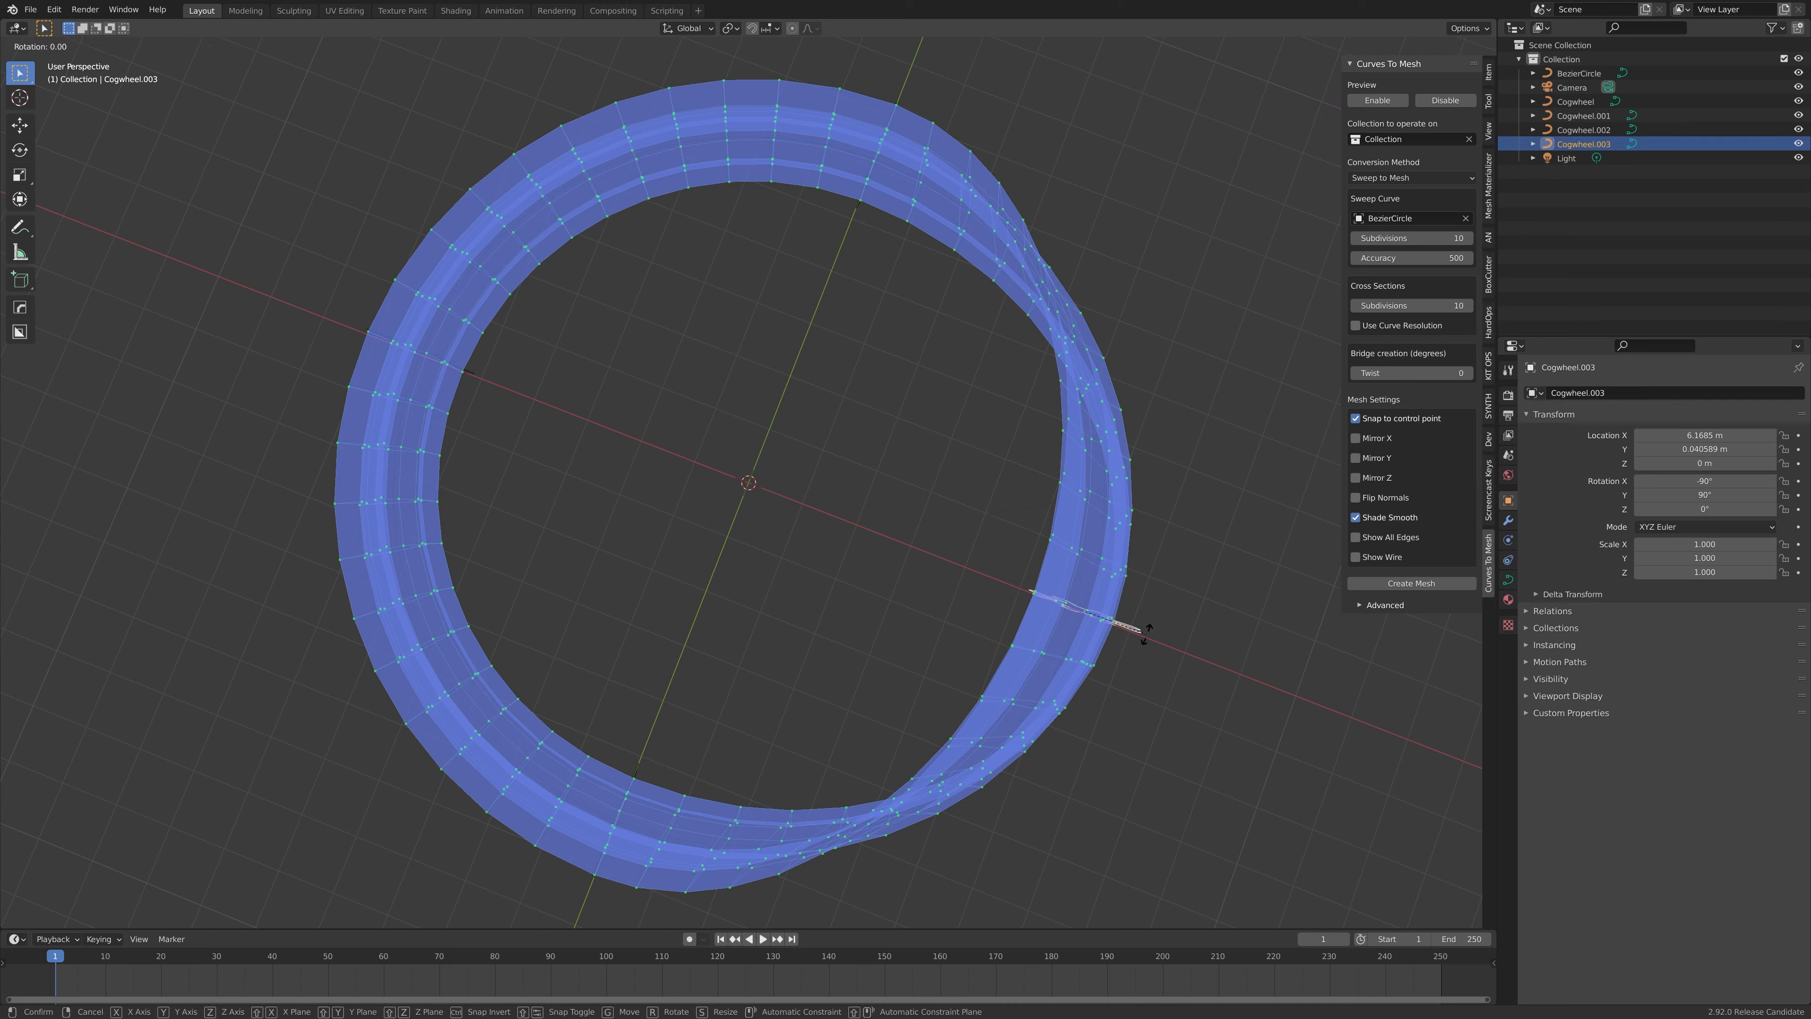
{"action": "type", "text": "z"}
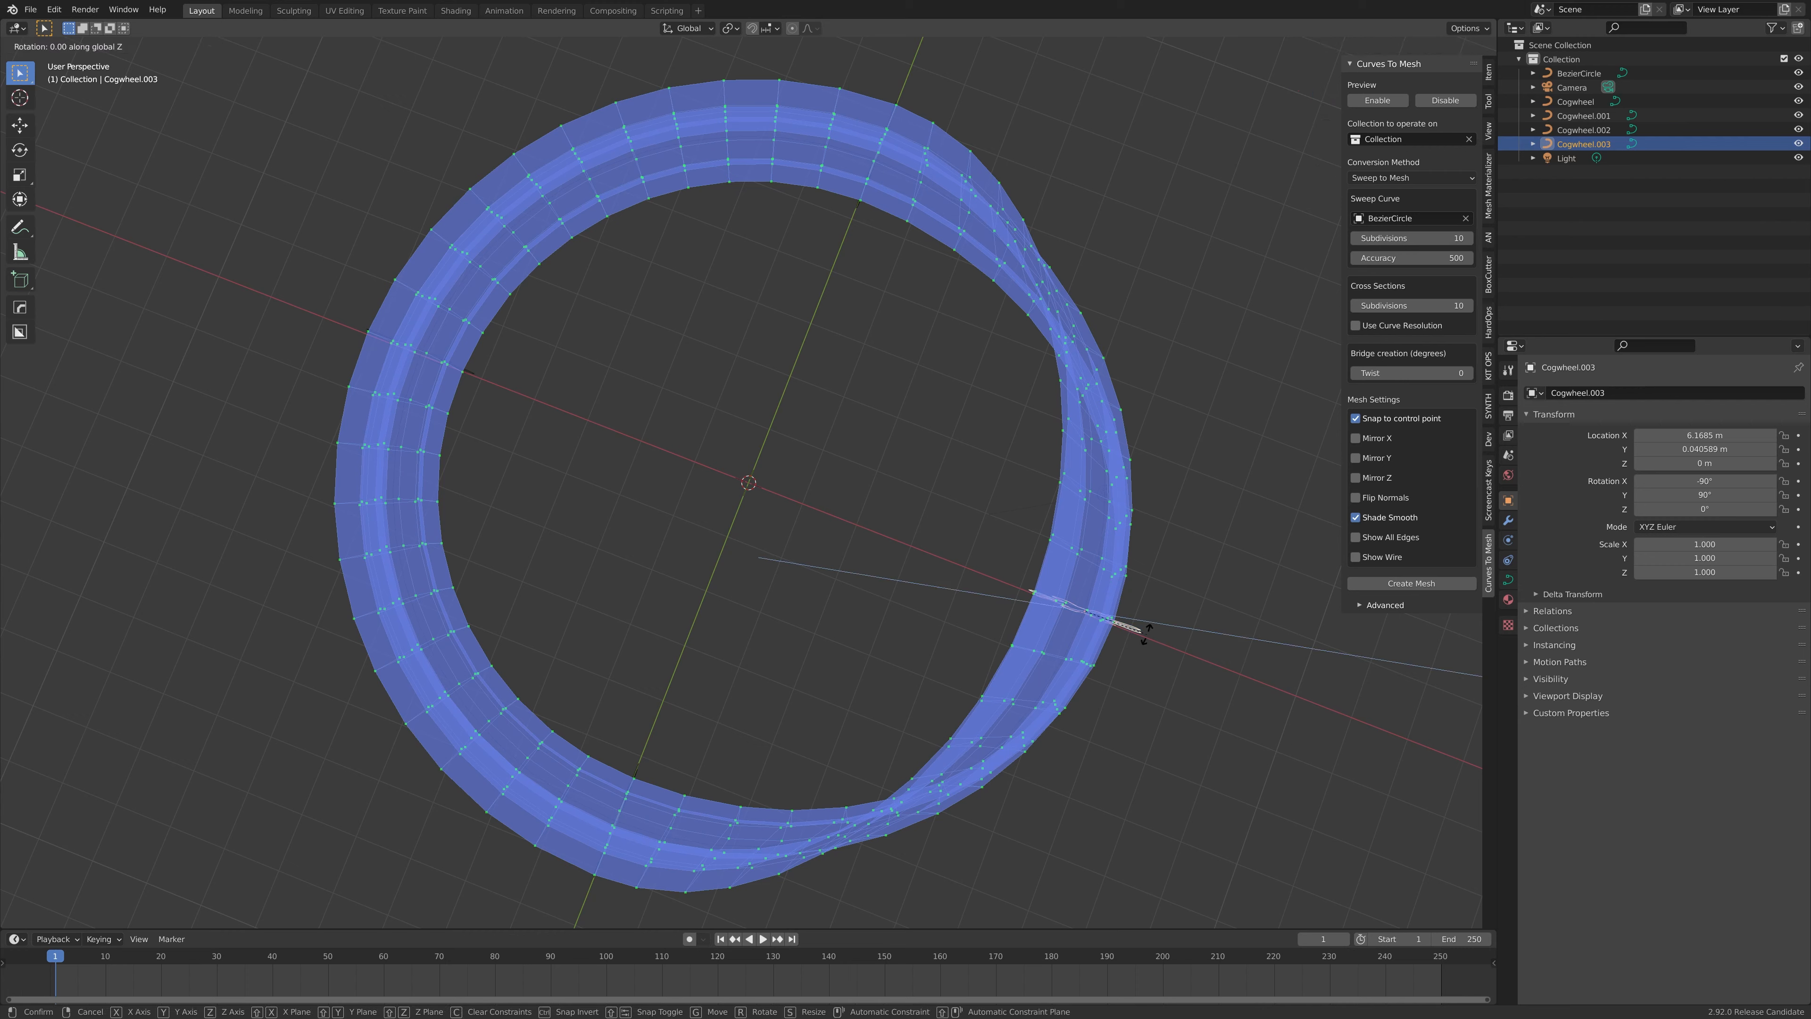
{"action": "type", "text": "180"}
{"action": "key", "text": "Return"}
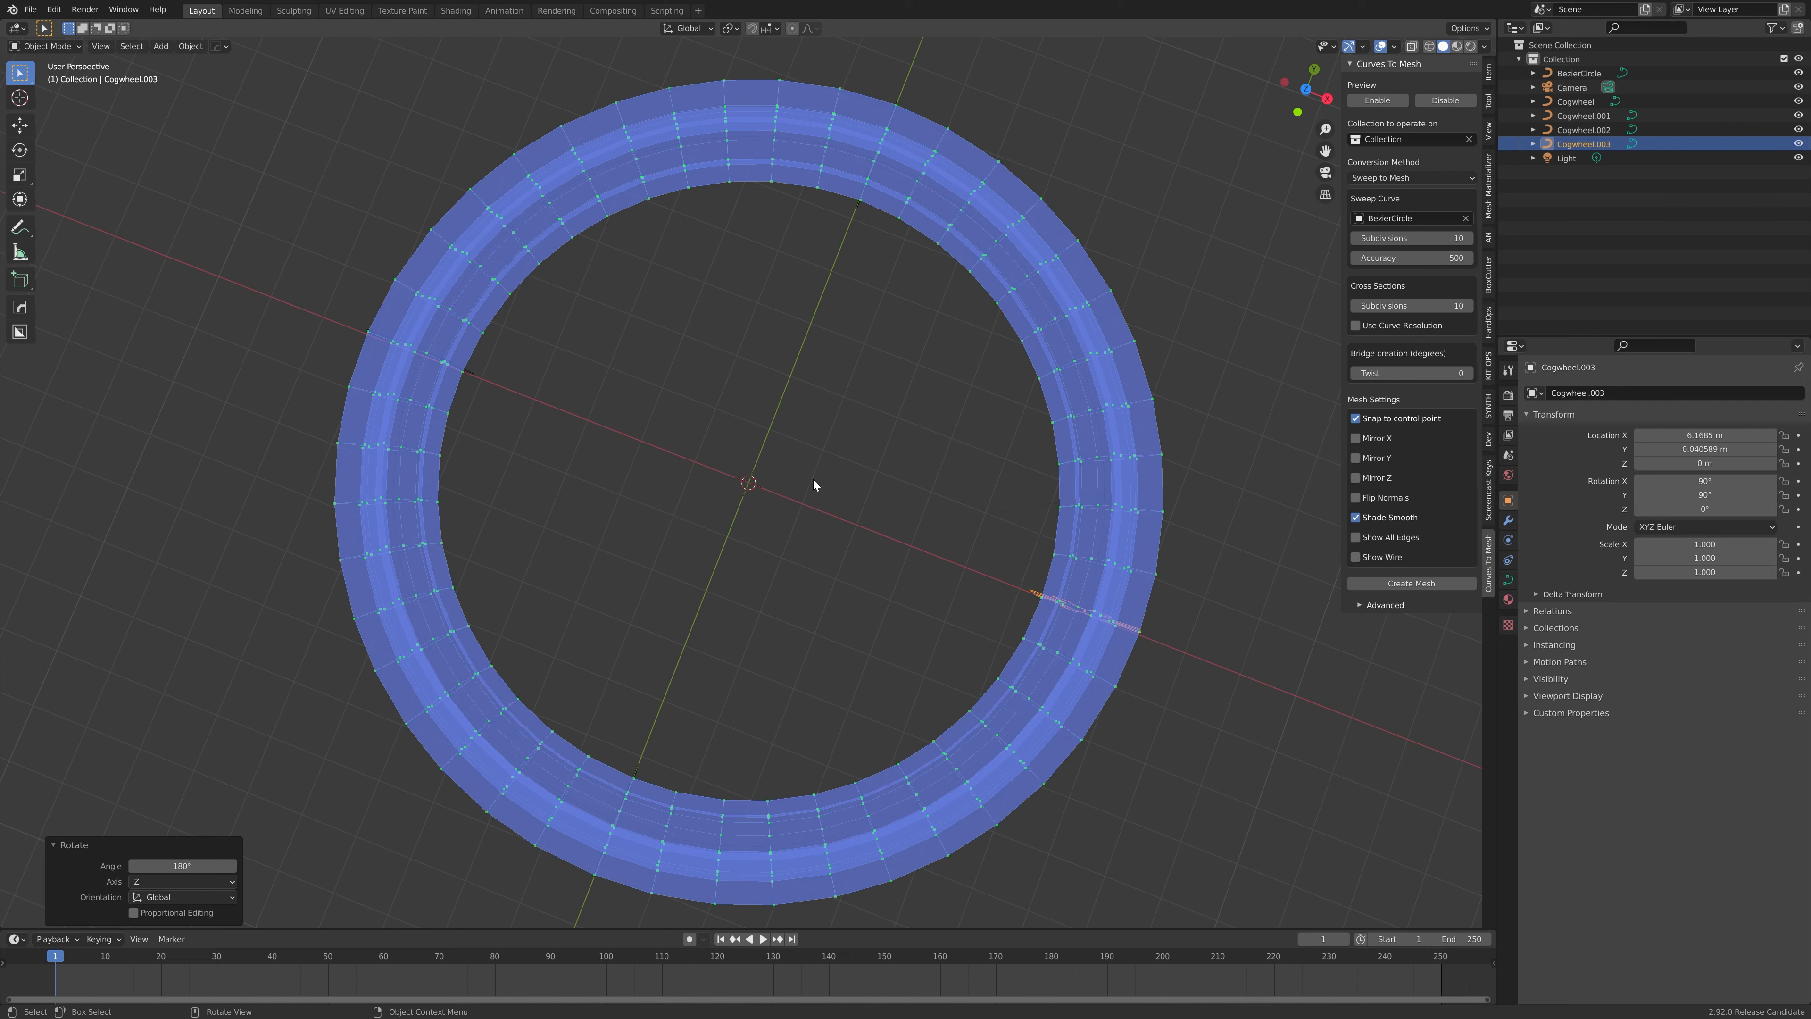
Step: Set the bridge creation twist of the ring sweep to 500 degrees and inspect where the loop closes
{"action": "middle_click_drag", "start_coordinate": [931, 471], "coordinate": [874, 182]}
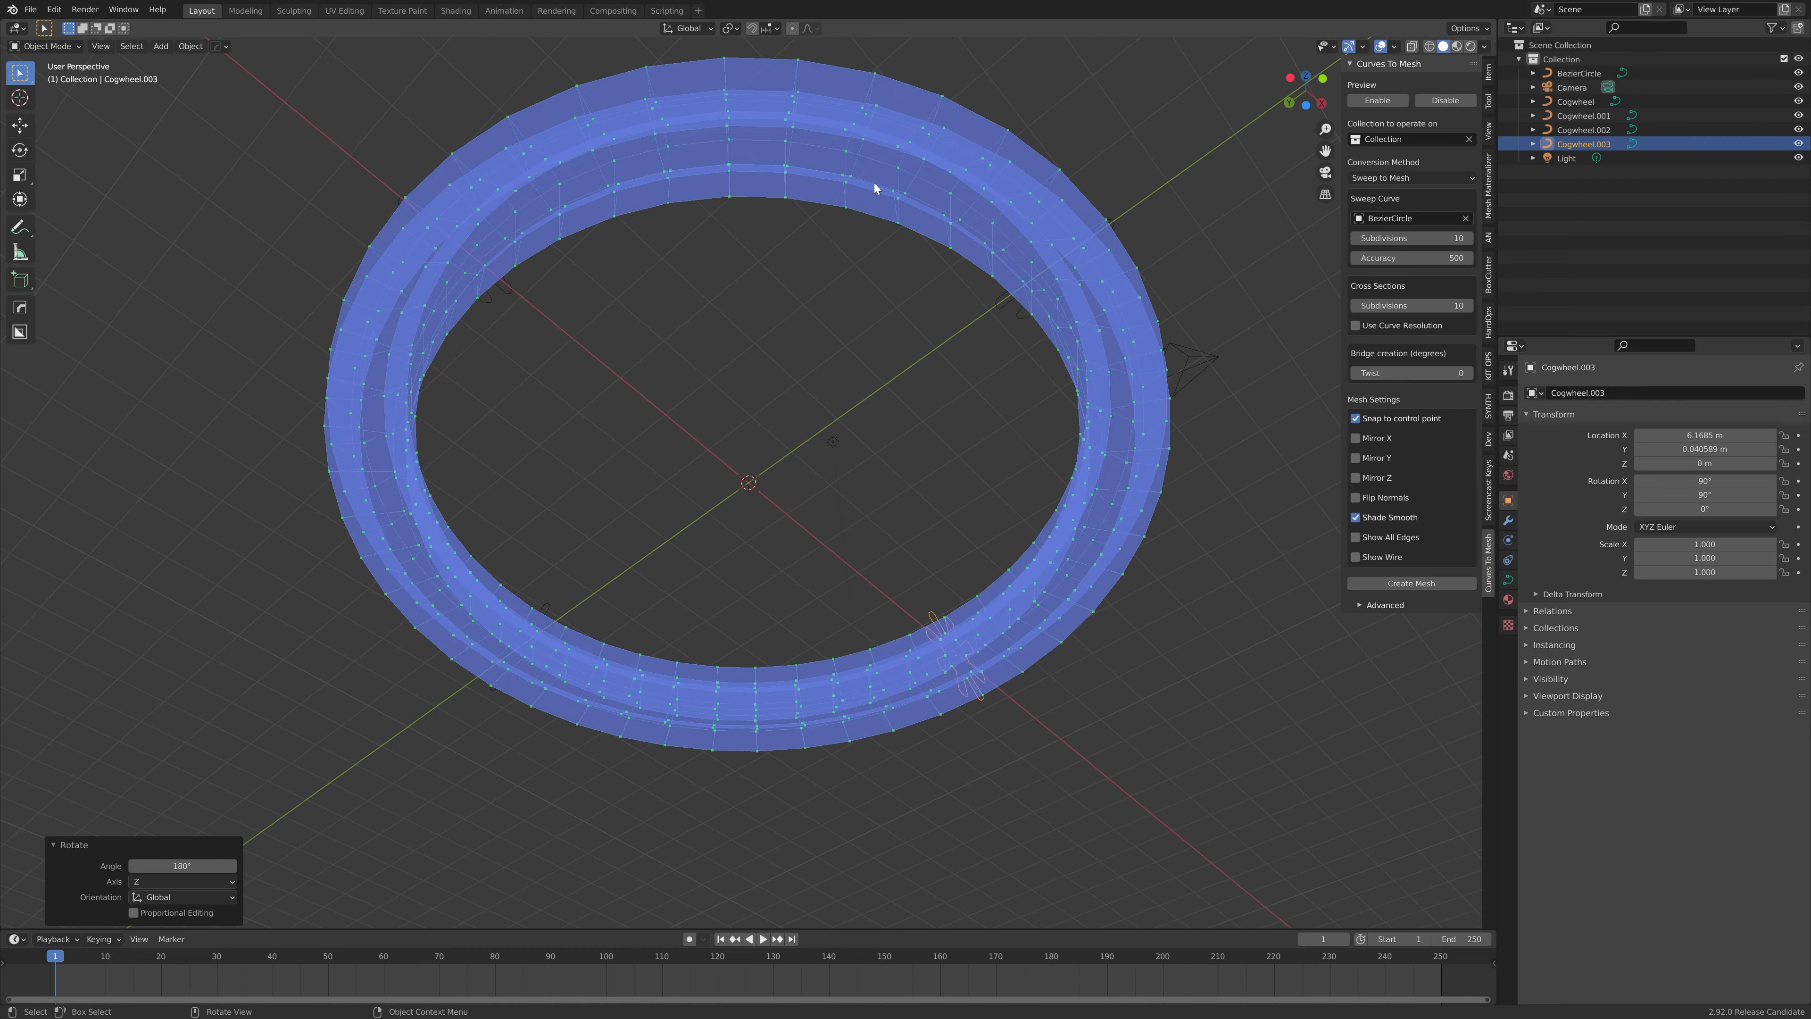
{"action": "middle_click_drag", "start_coordinate": [775, 522], "coordinate": [1160, 513]}
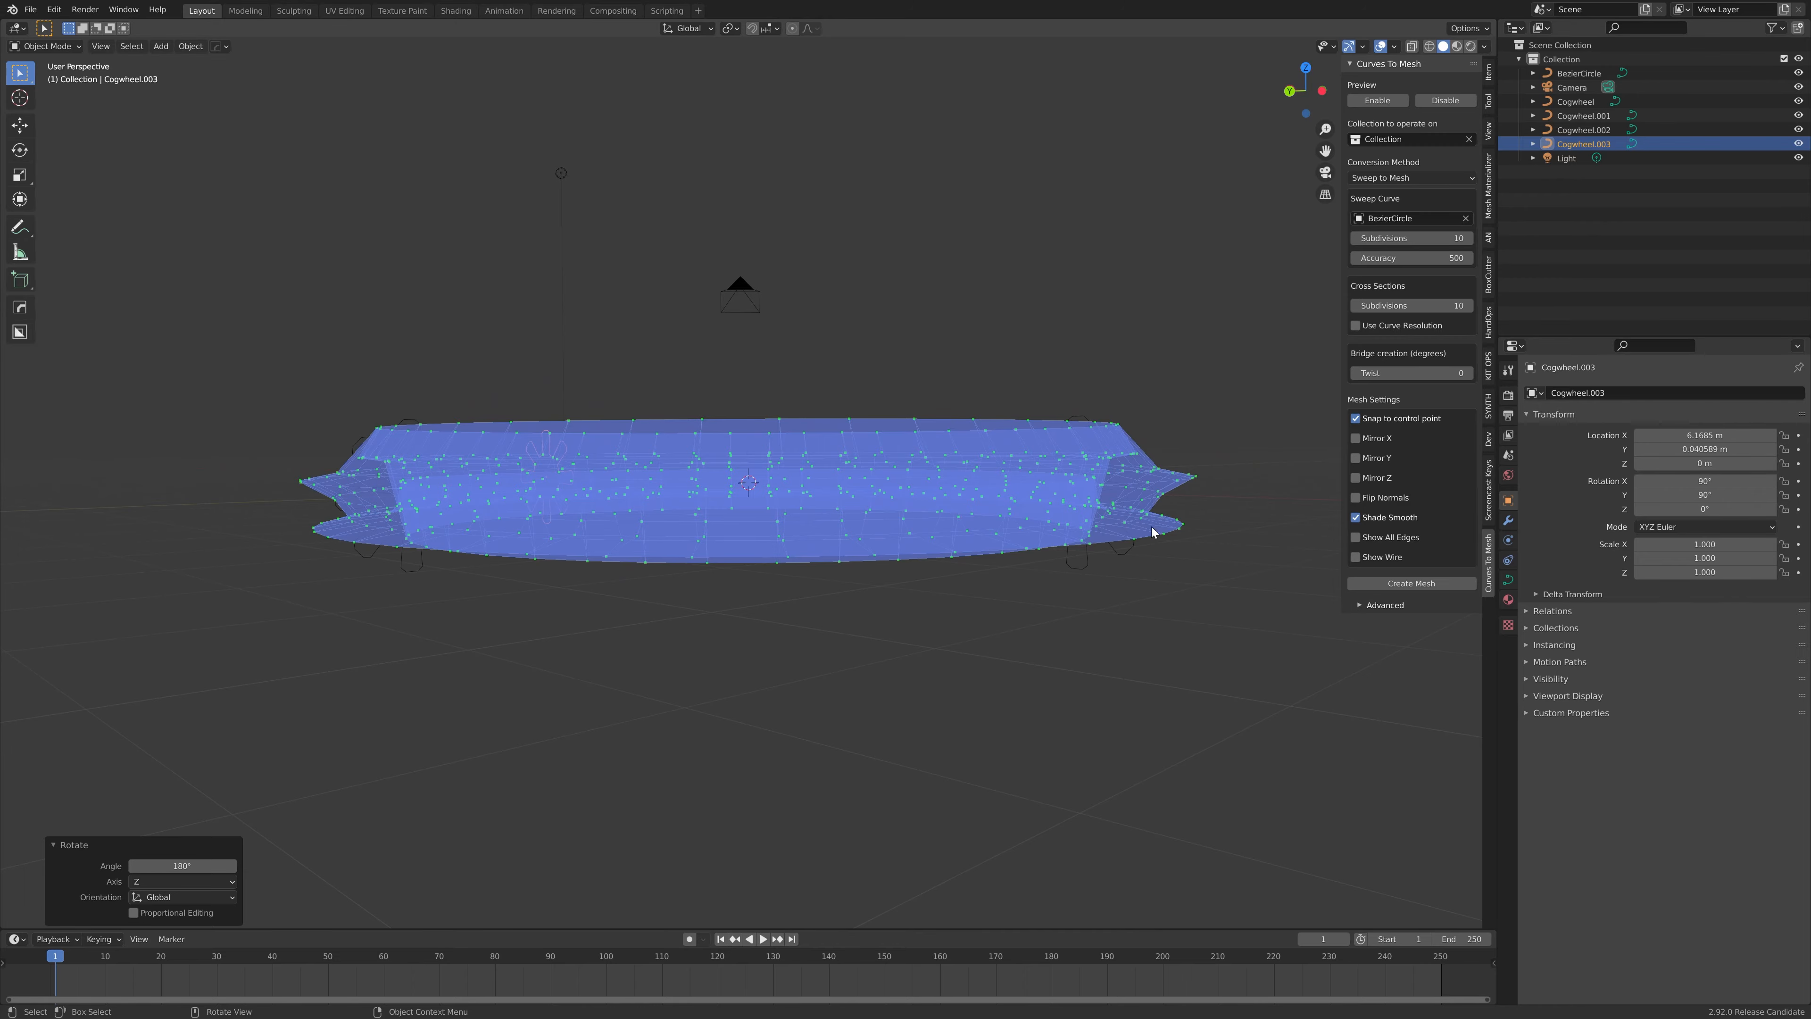
{"action": "middle_click_drag", "start_coordinate": [1096, 562], "coordinate": [1131, 543]}
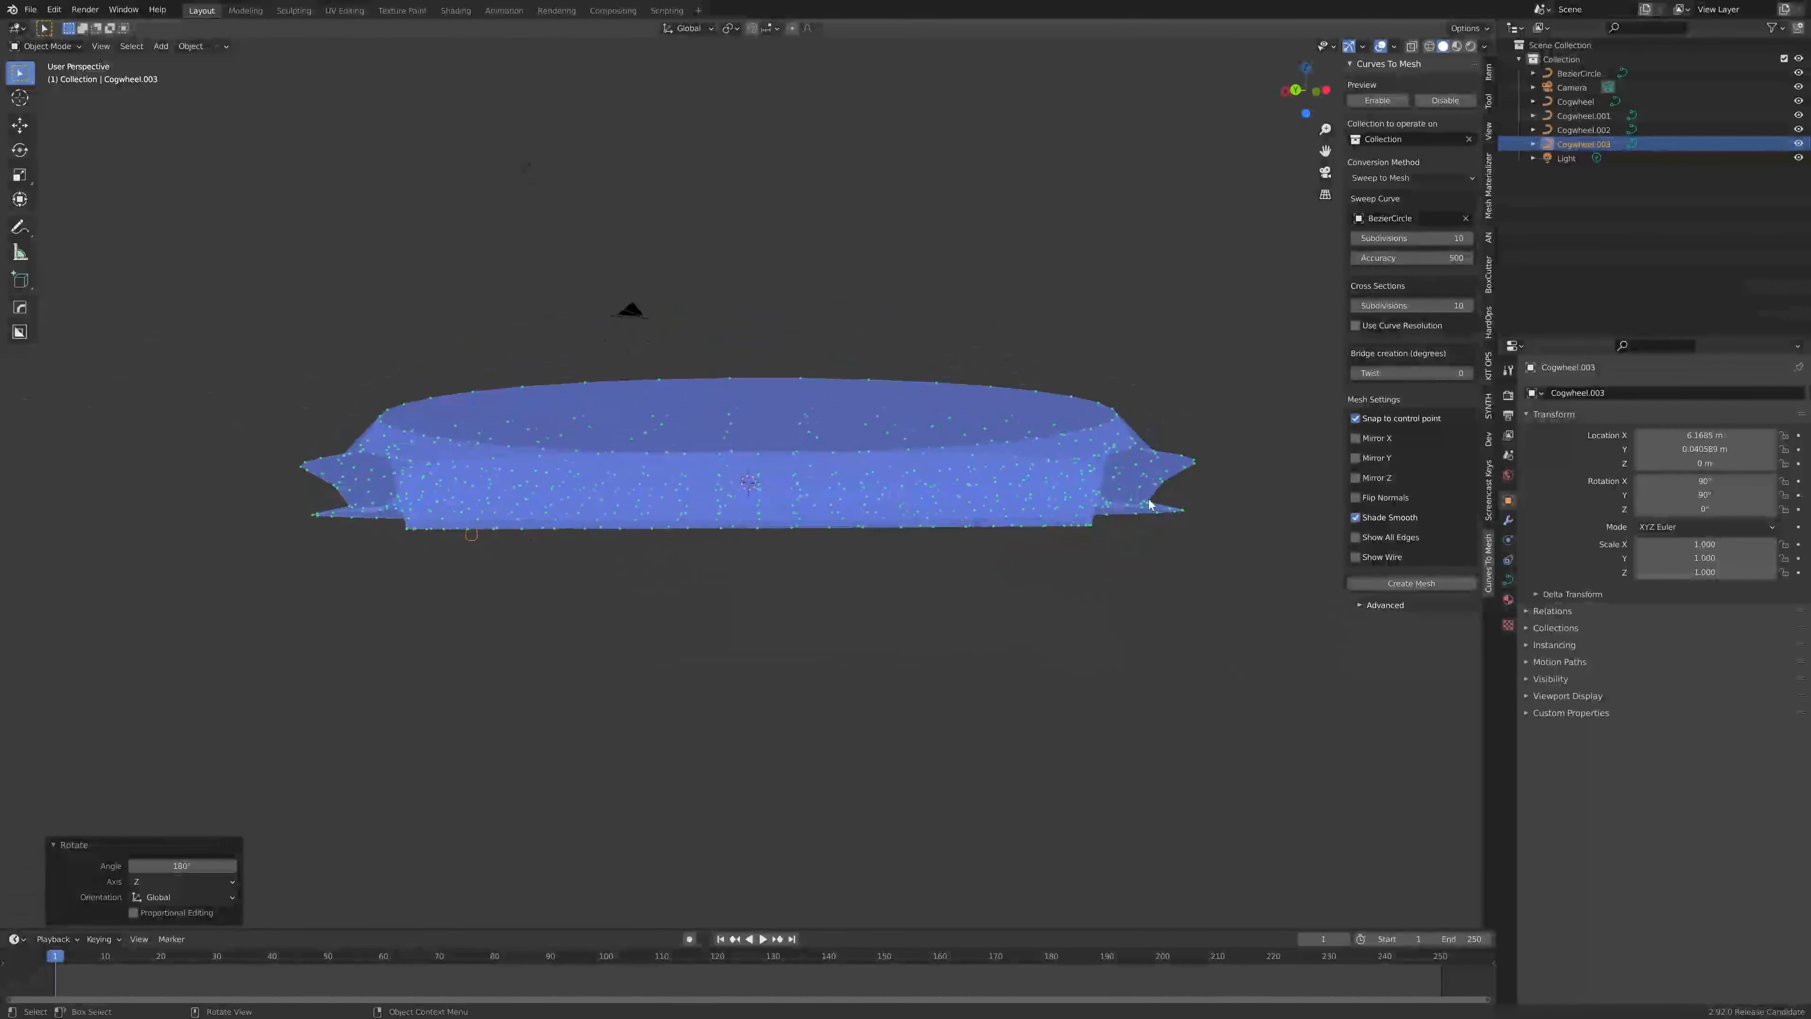
{"action": "middle_click_drag", "start_coordinate": [1002, 491], "coordinate": [979, 570]}
{"action": "scroll", "coordinate": [946, 582], "scroll_direction": "up", "scroll_amount": 2}
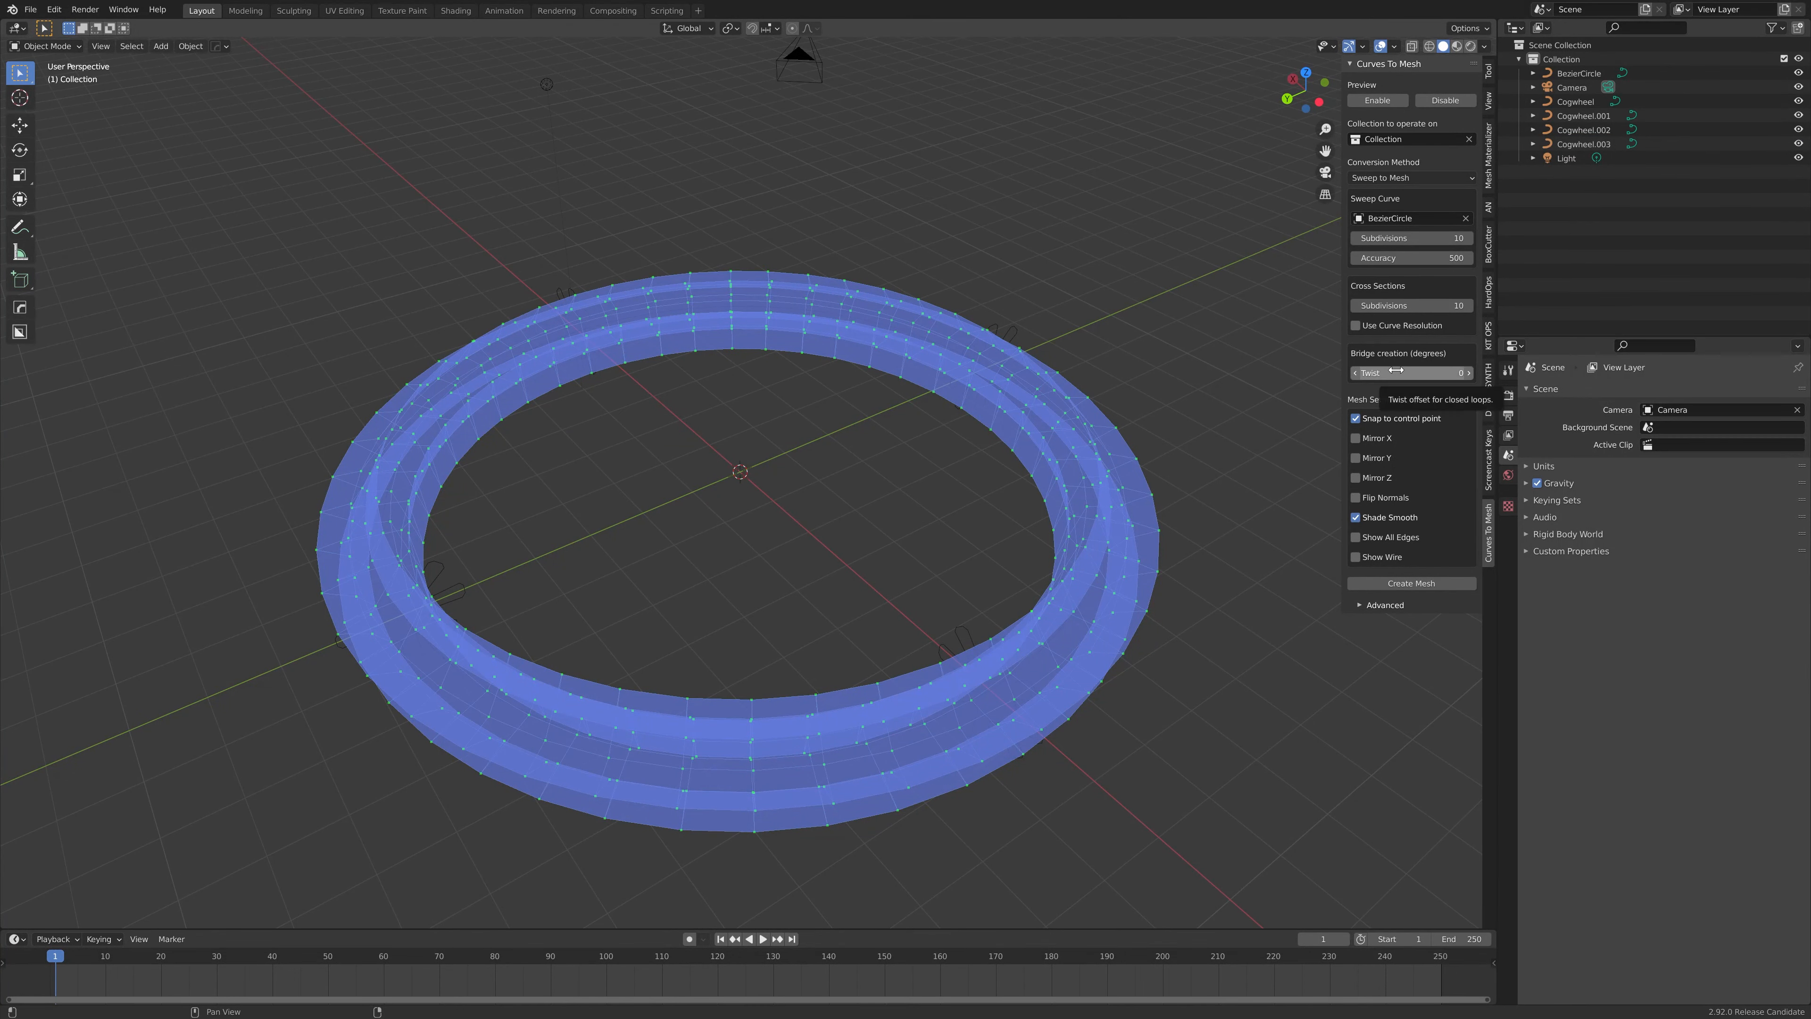
{"action": "left_click", "coordinate": [1396, 370]}
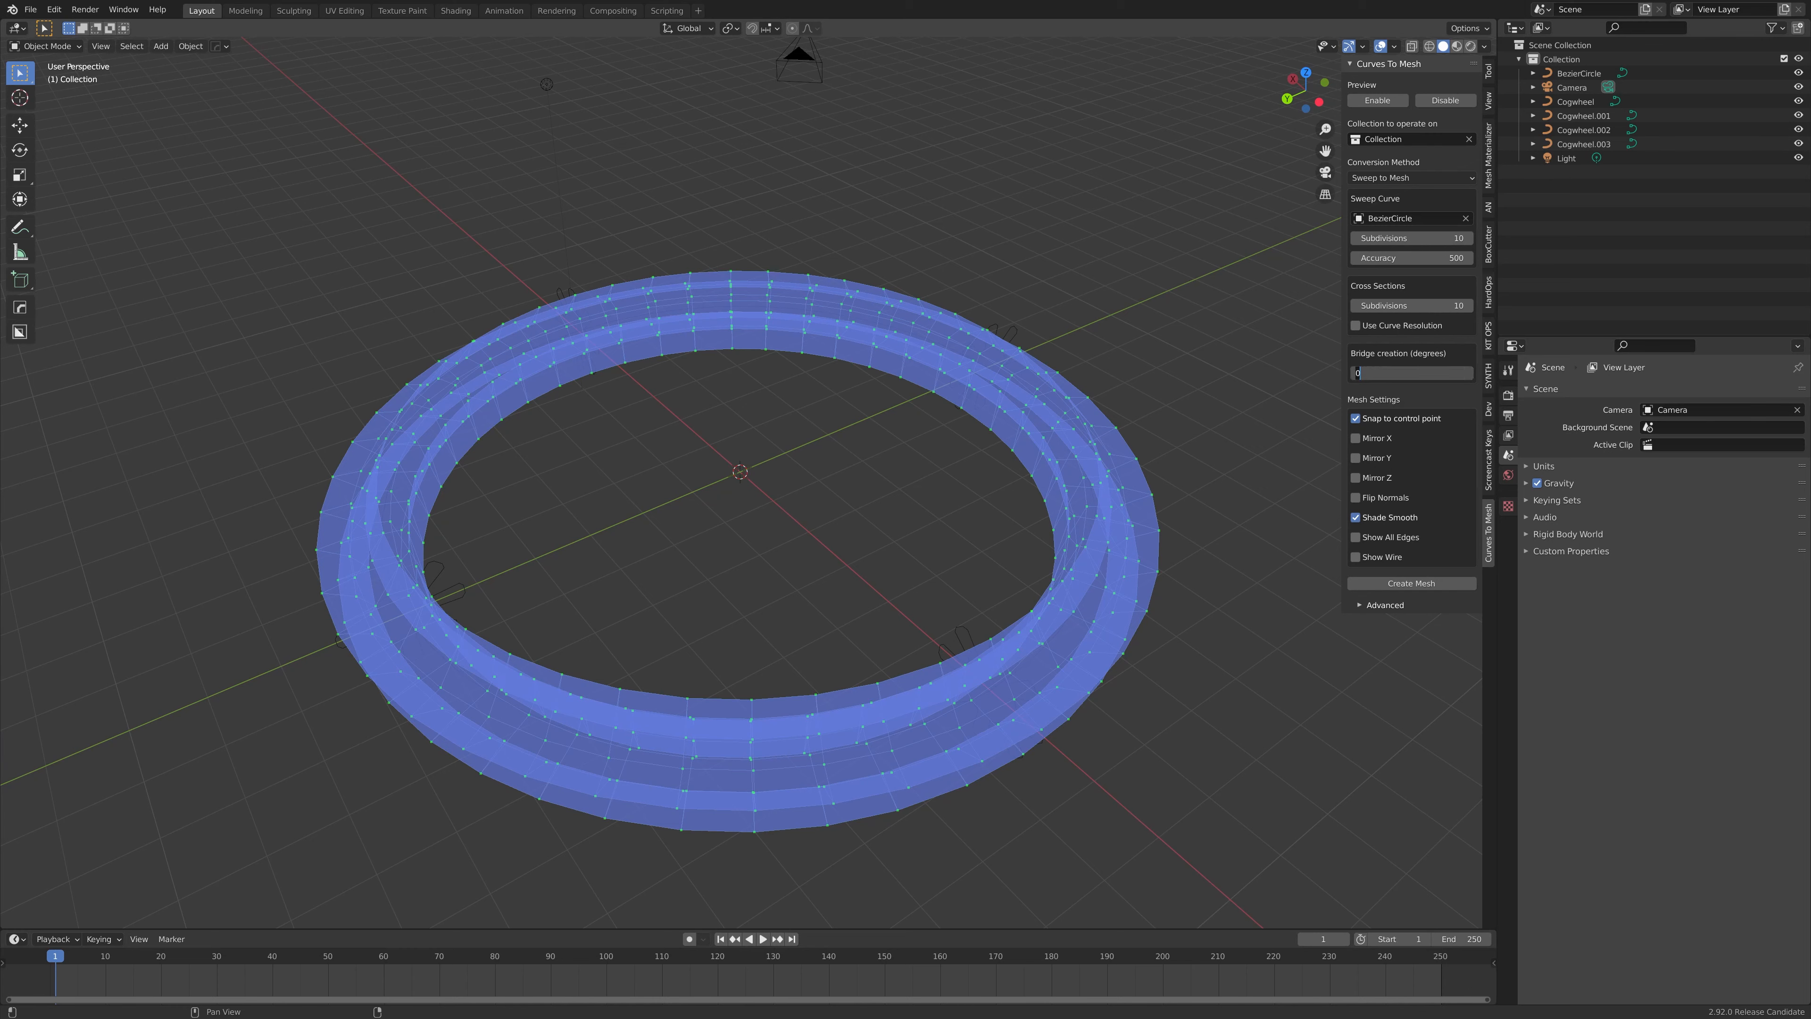
{"action": "type", "text": "500"}
{"action": "key", "text": "Return"}
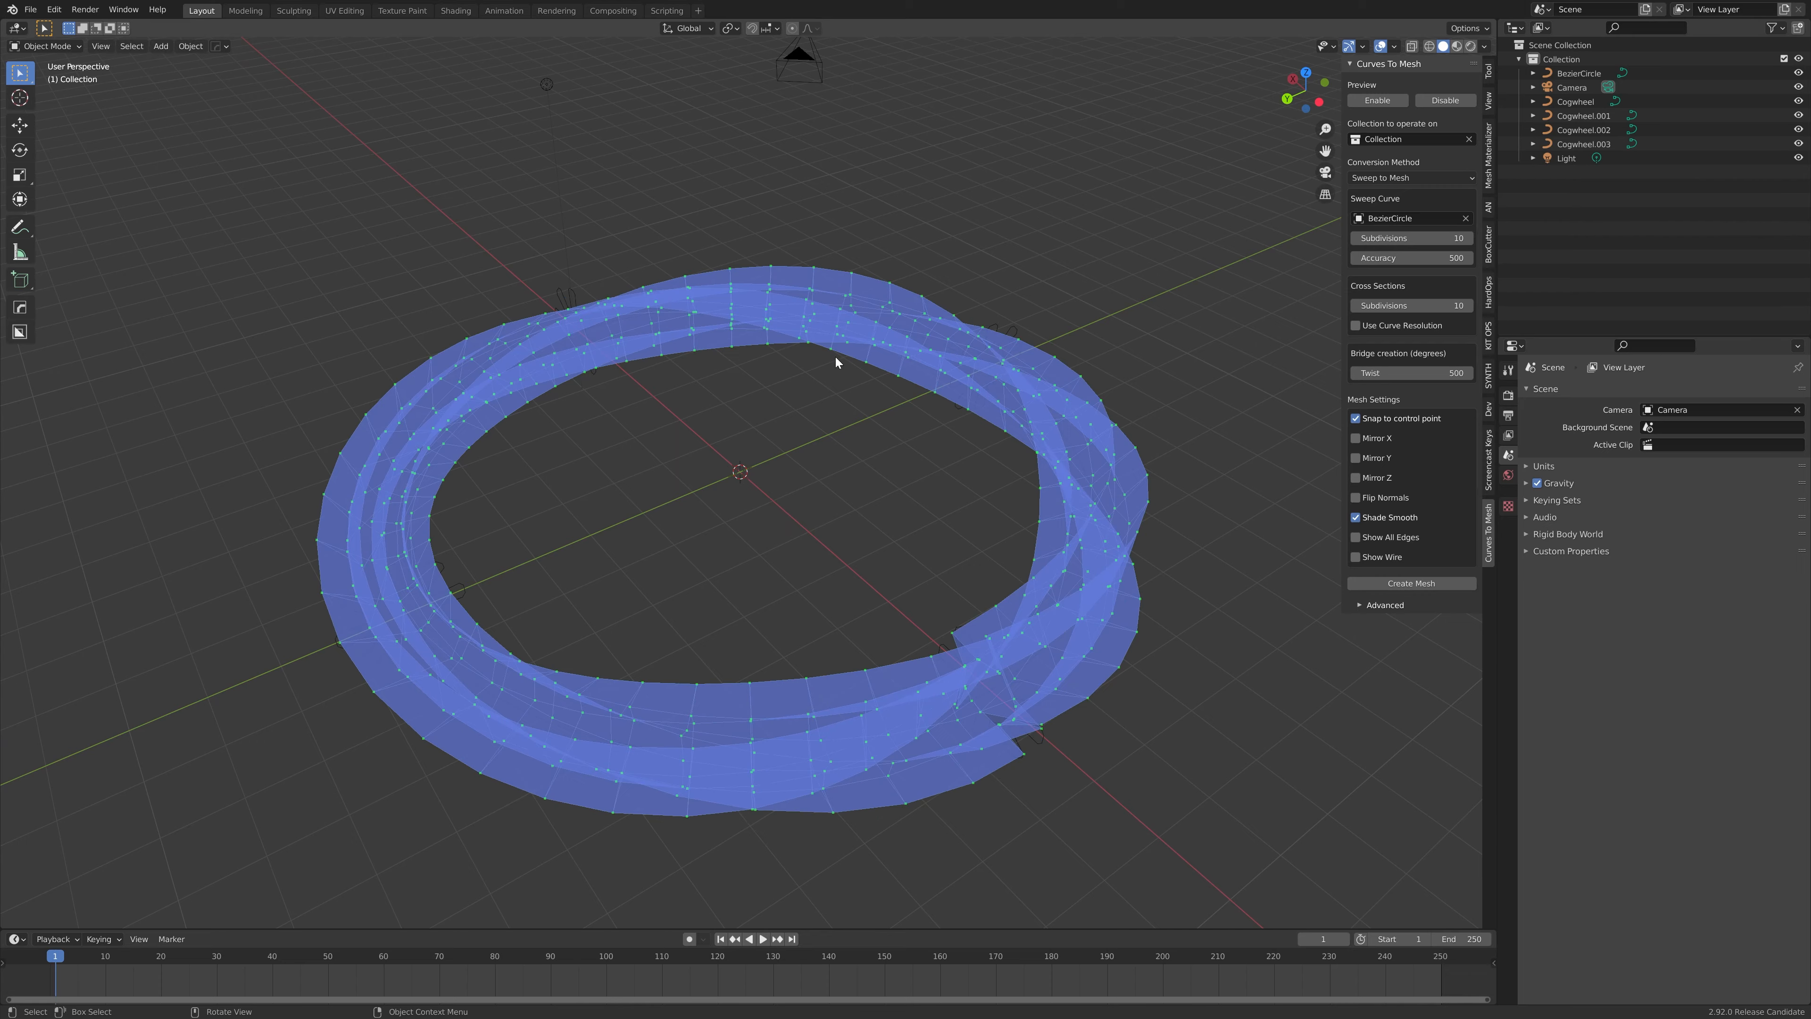
{"action": "middle_click_drag", "start_coordinate": [817, 429], "coordinate": [934, 584]}
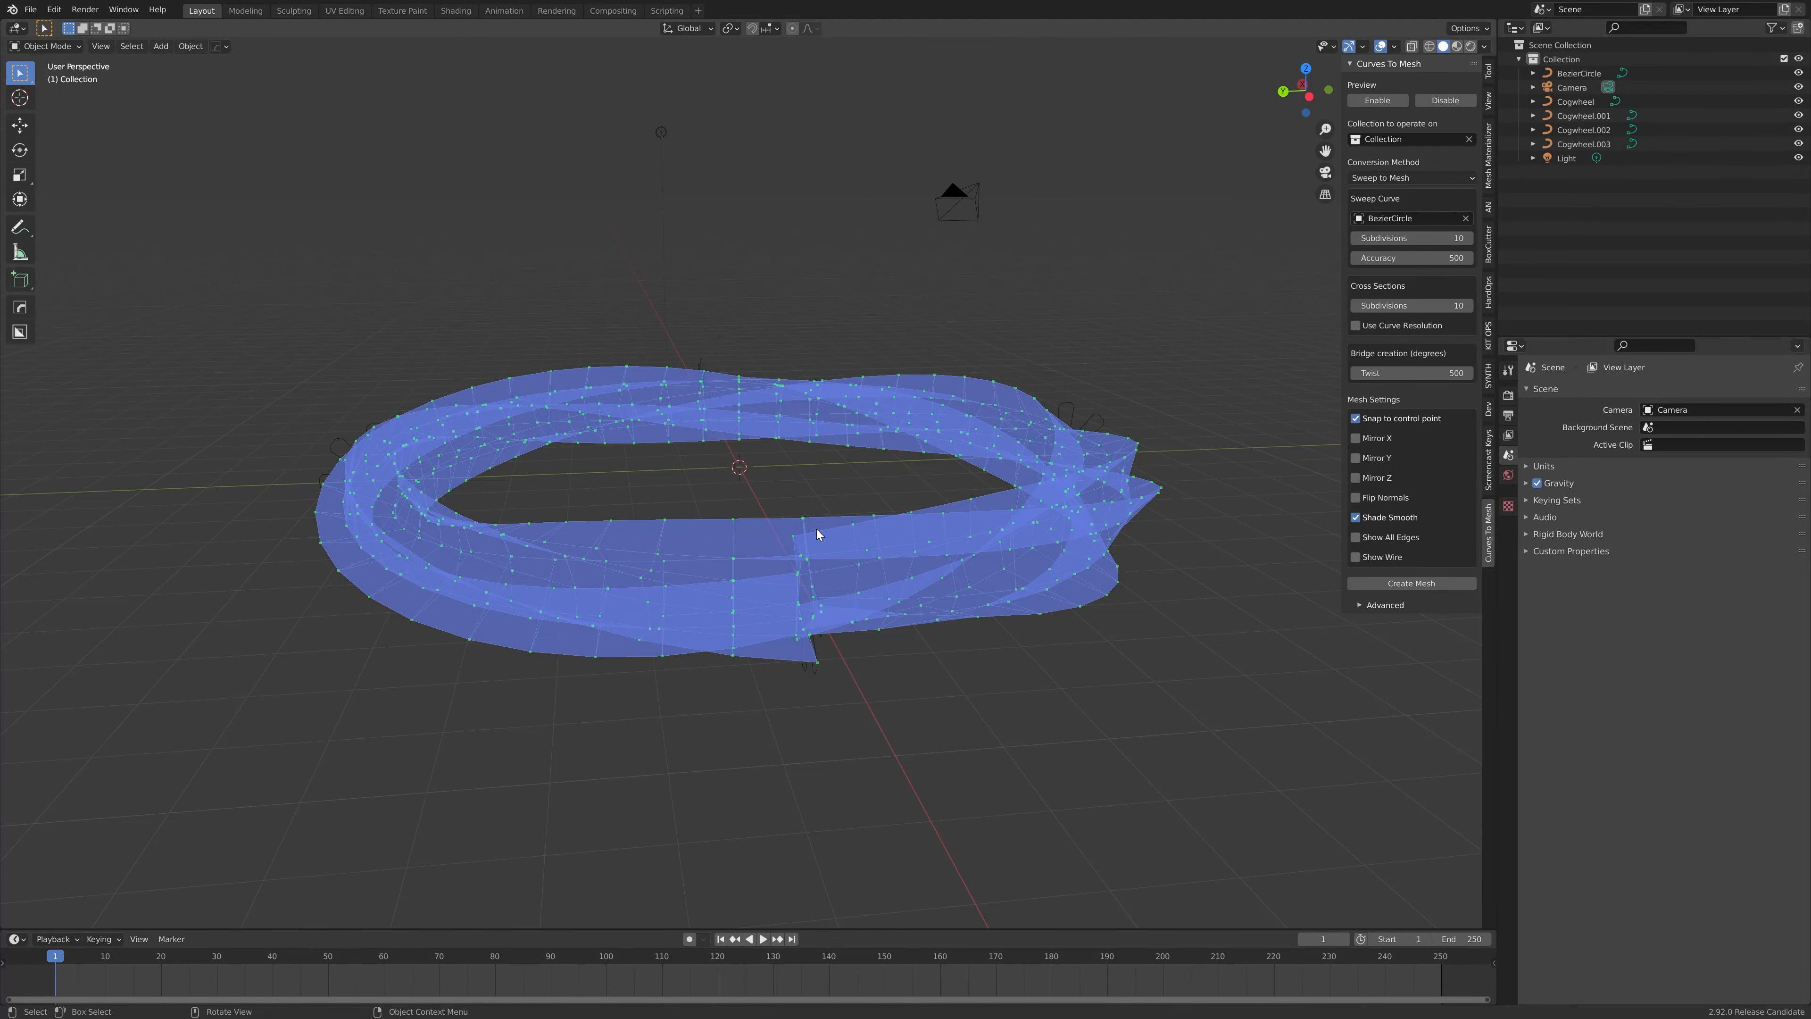
Step: Set the bridge creation twist of the ring sweep to 360 degrees and inspect where the loop closes
{"action": "middle_click_drag", "start_coordinate": [818, 530], "coordinate": [476, 536]}
{"action": "middle_click_drag", "start_coordinate": [589, 566], "coordinate": [627, 603]}
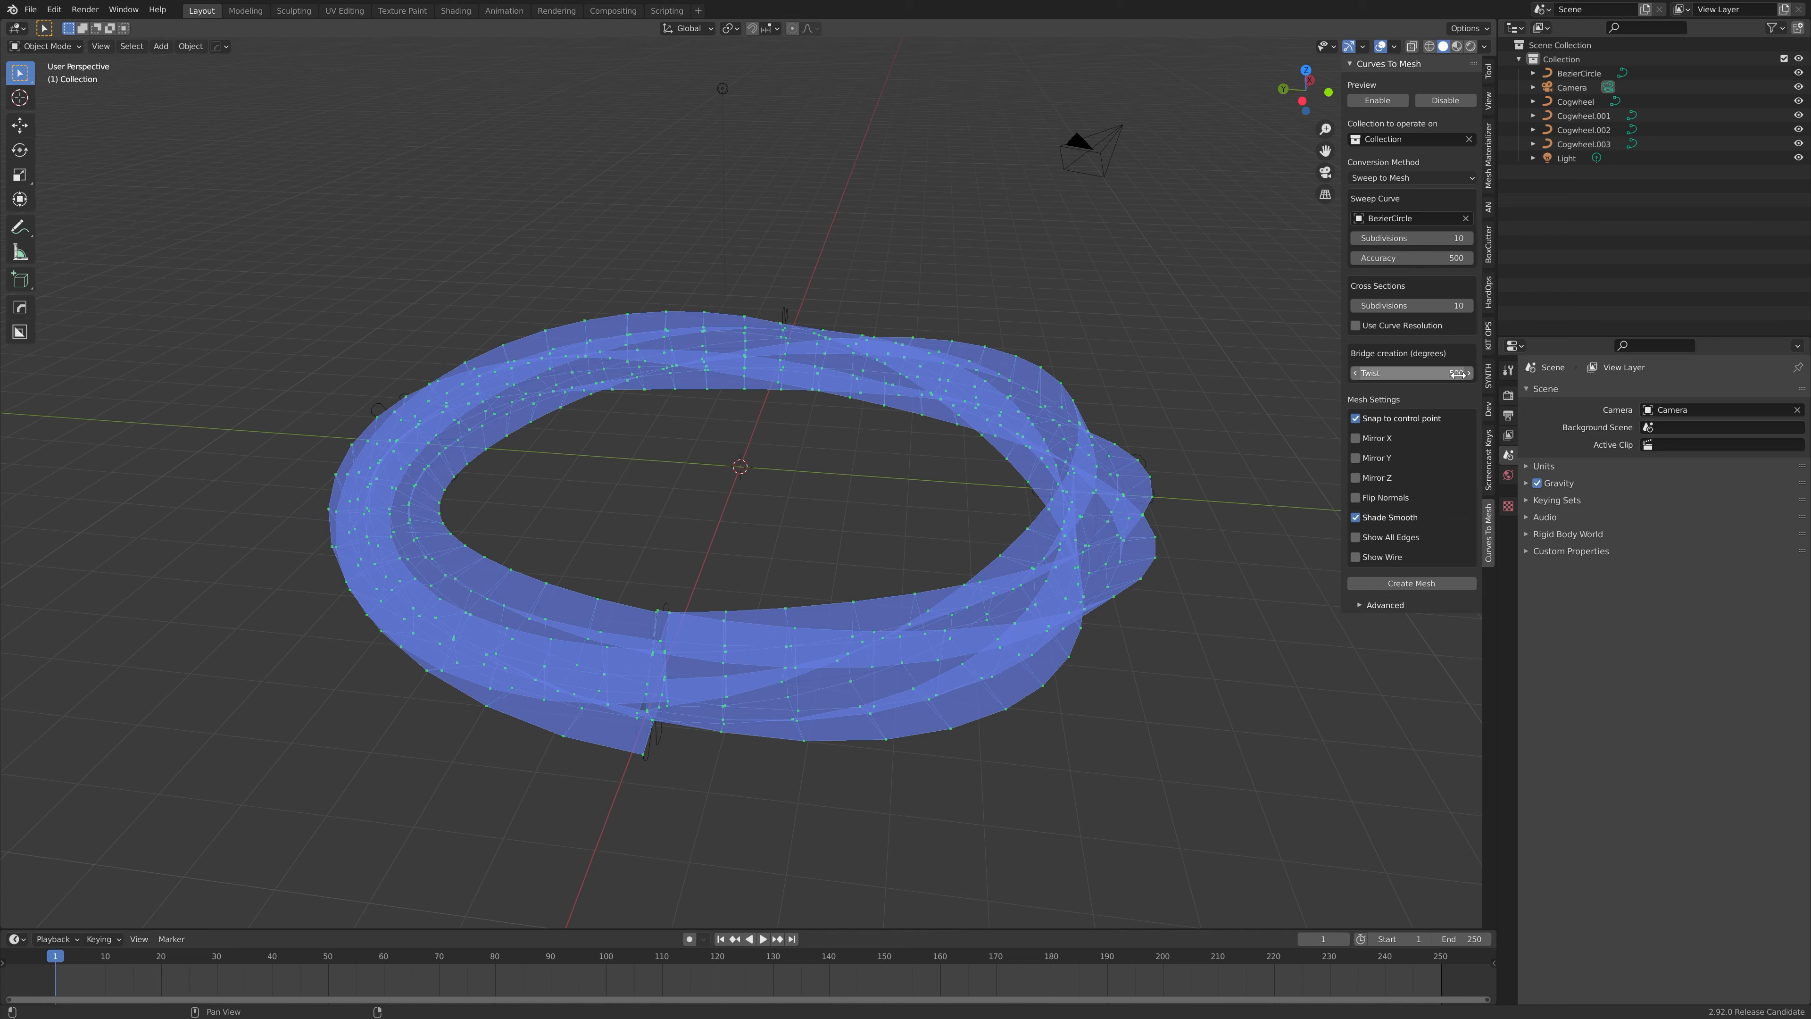
{"action": "left_click", "coordinate": [1412, 372]}
{"action": "type", "text": "360"}
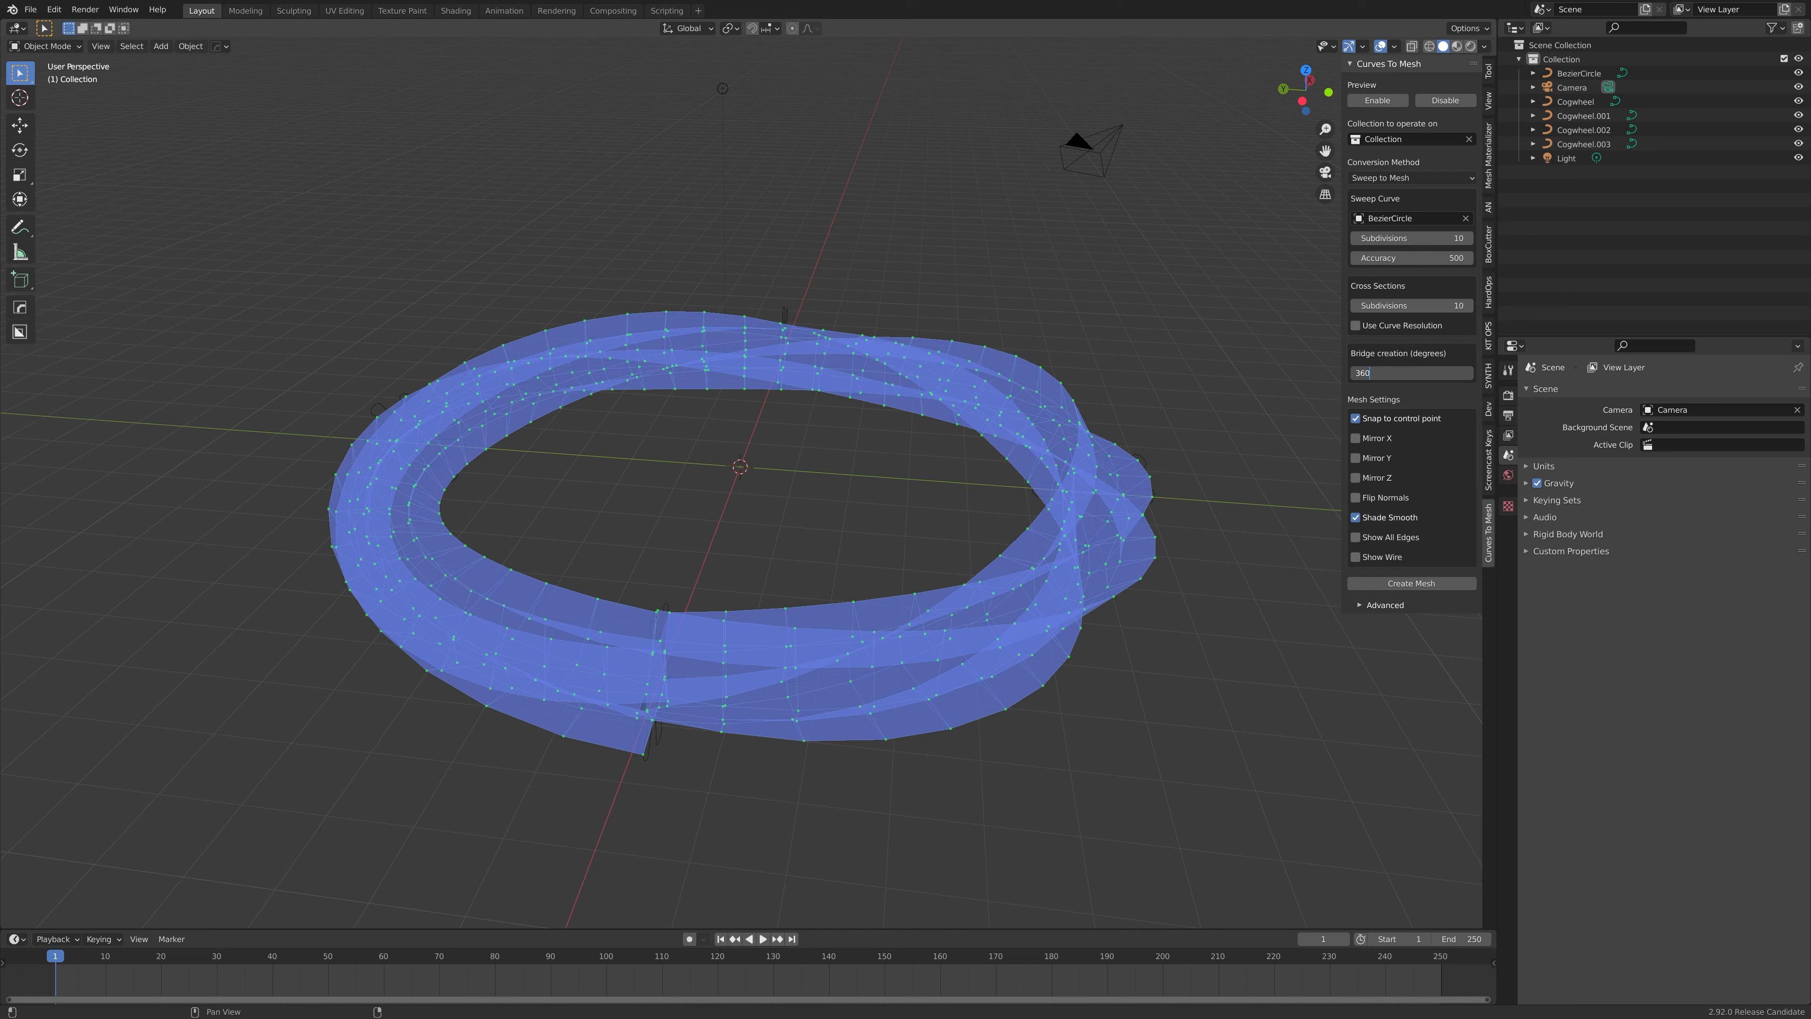
{"action": "key", "text": "Return"}
{"action": "middle_click_drag", "start_coordinate": [735, 685], "coordinate": [731, 623]}
{"action": "middle_click_drag", "start_coordinate": [756, 552], "coordinate": [703, 708]}
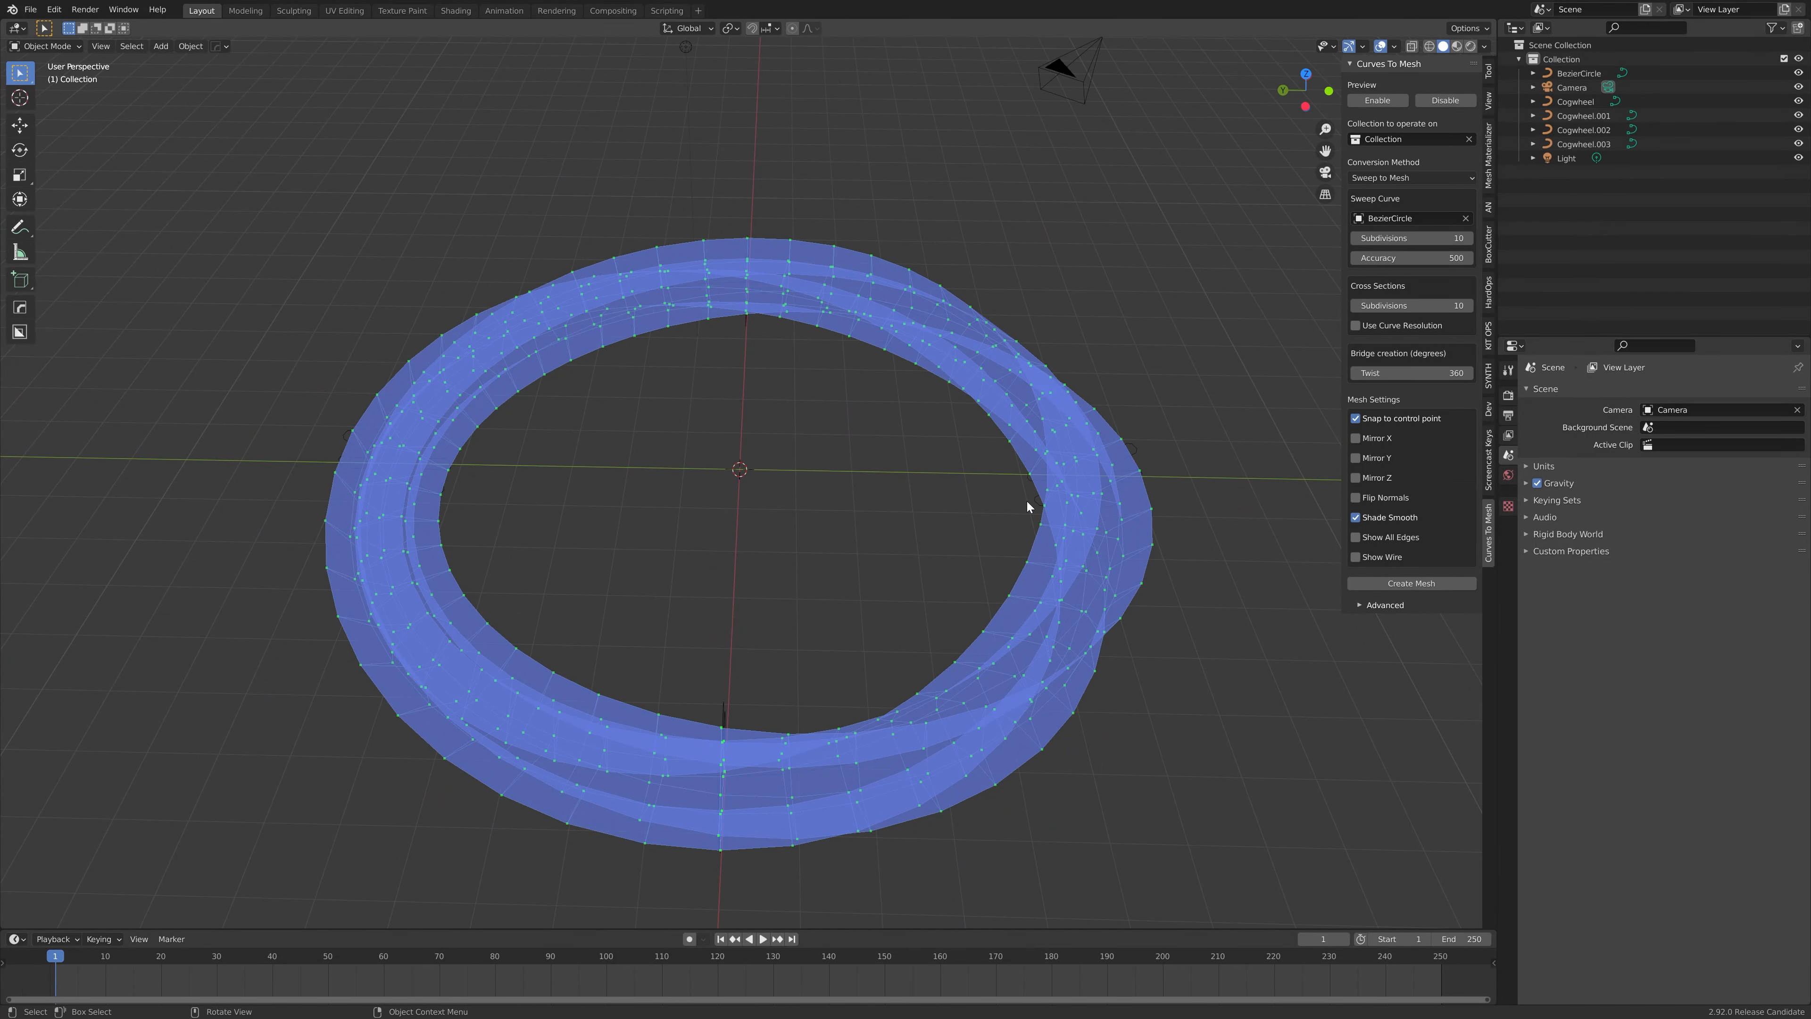
{"action": "middle_click_drag", "start_coordinate": [908, 531], "coordinate": [640, 658]}
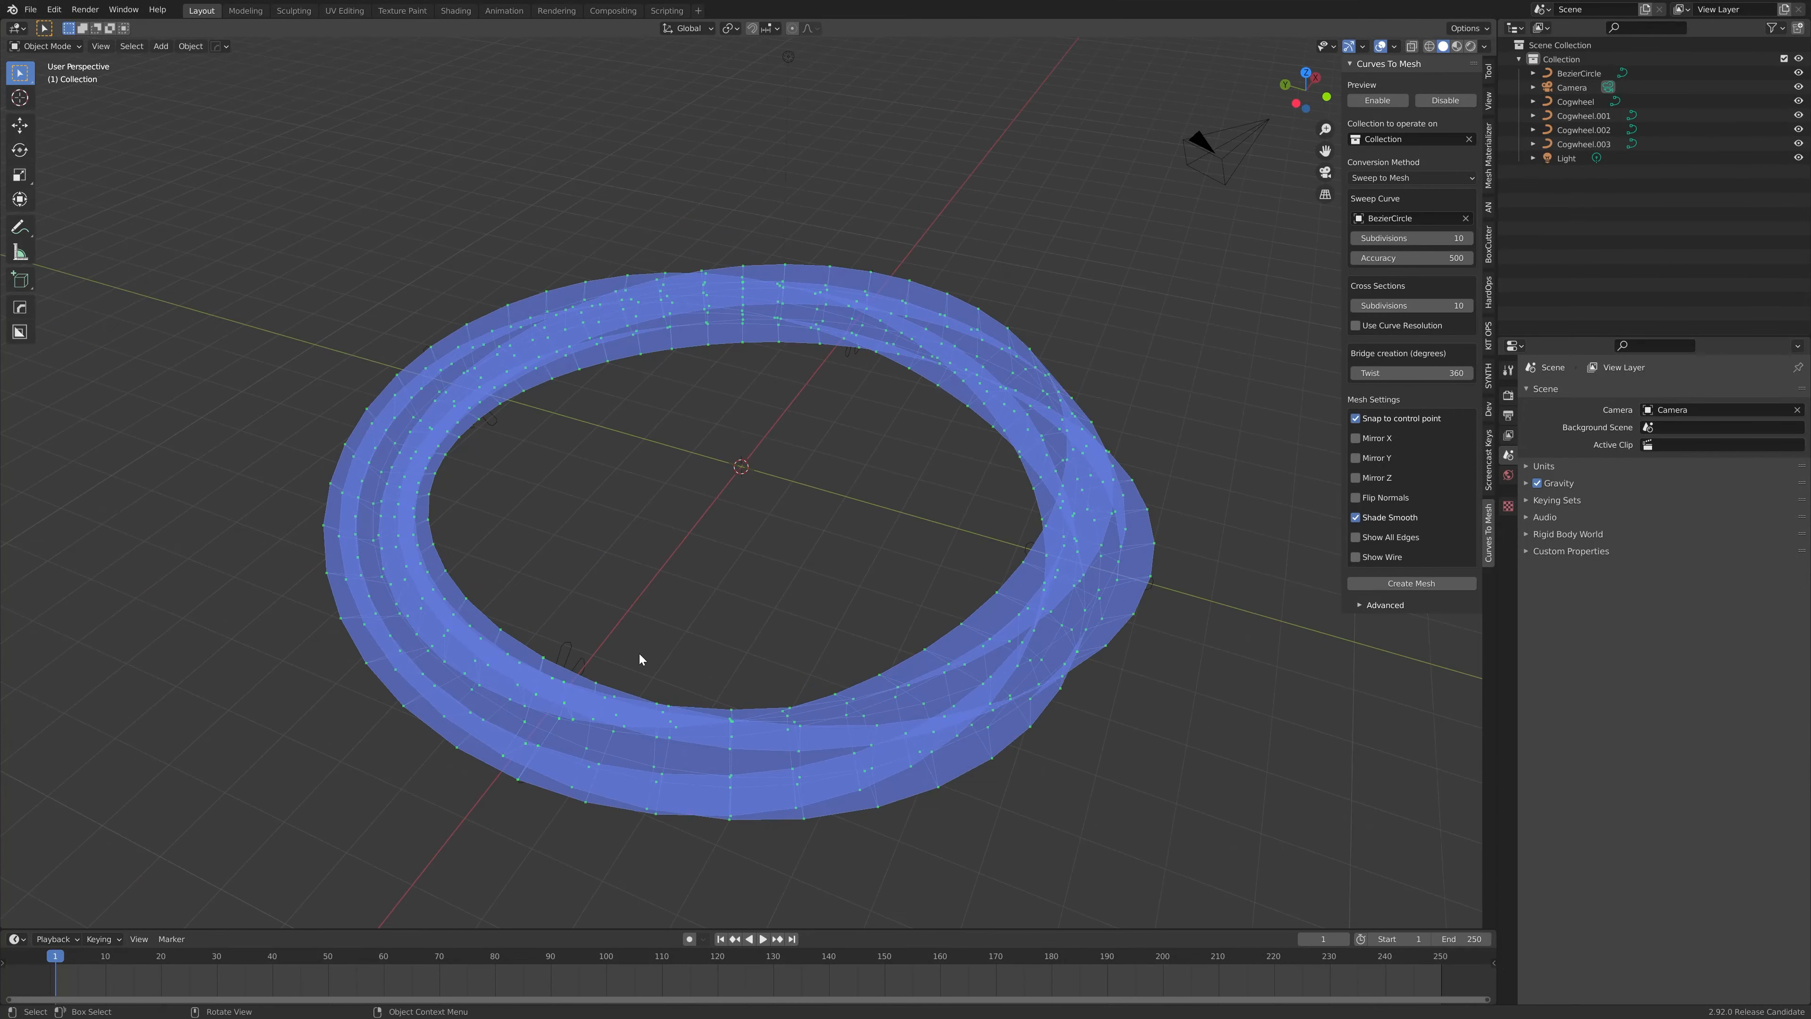
Step: Raise the subdivisions to 30 for both the sweep curve and the cross sections
{"action": "left_click", "coordinate": [1411, 238]}
{"action": "type", "text": "30"}
{"action": "key", "text": "Return"}
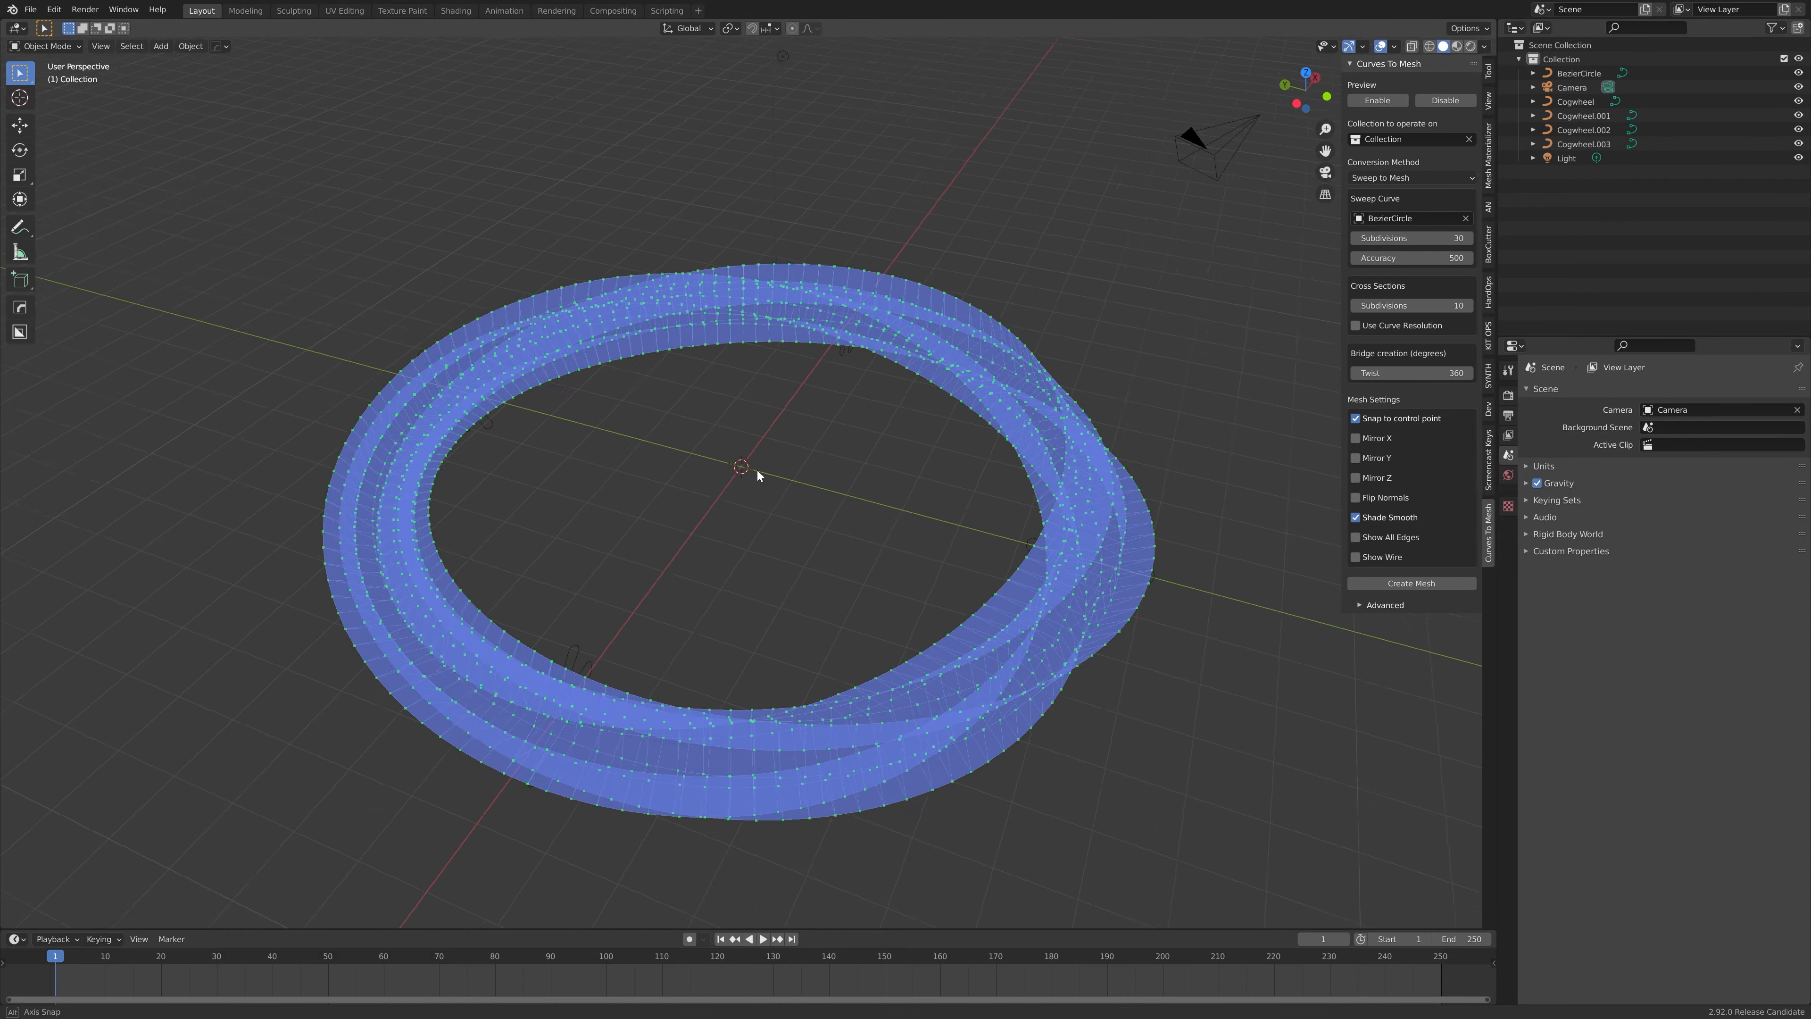
{"action": "middle_click_drag", "start_coordinate": [758, 470], "coordinate": [714, 463]}
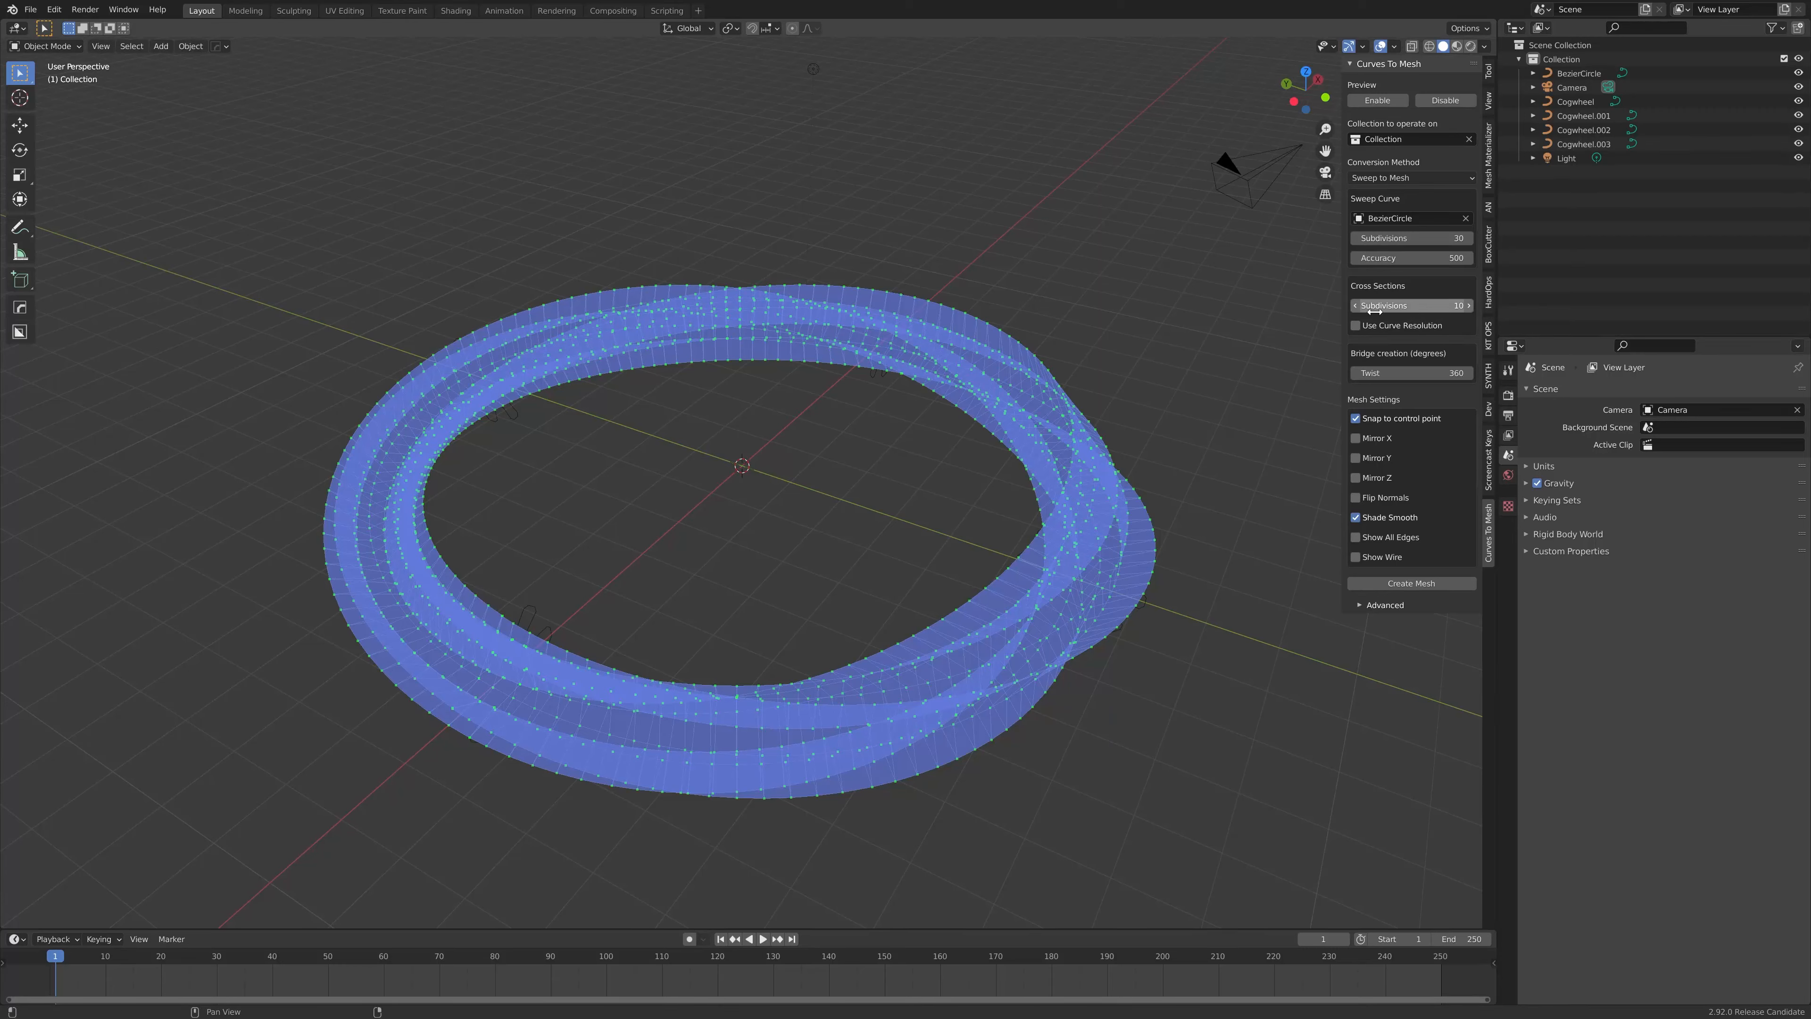
{"action": "left_click", "coordinate": [1412, 305]}
{"action": "type", "text": "30"}
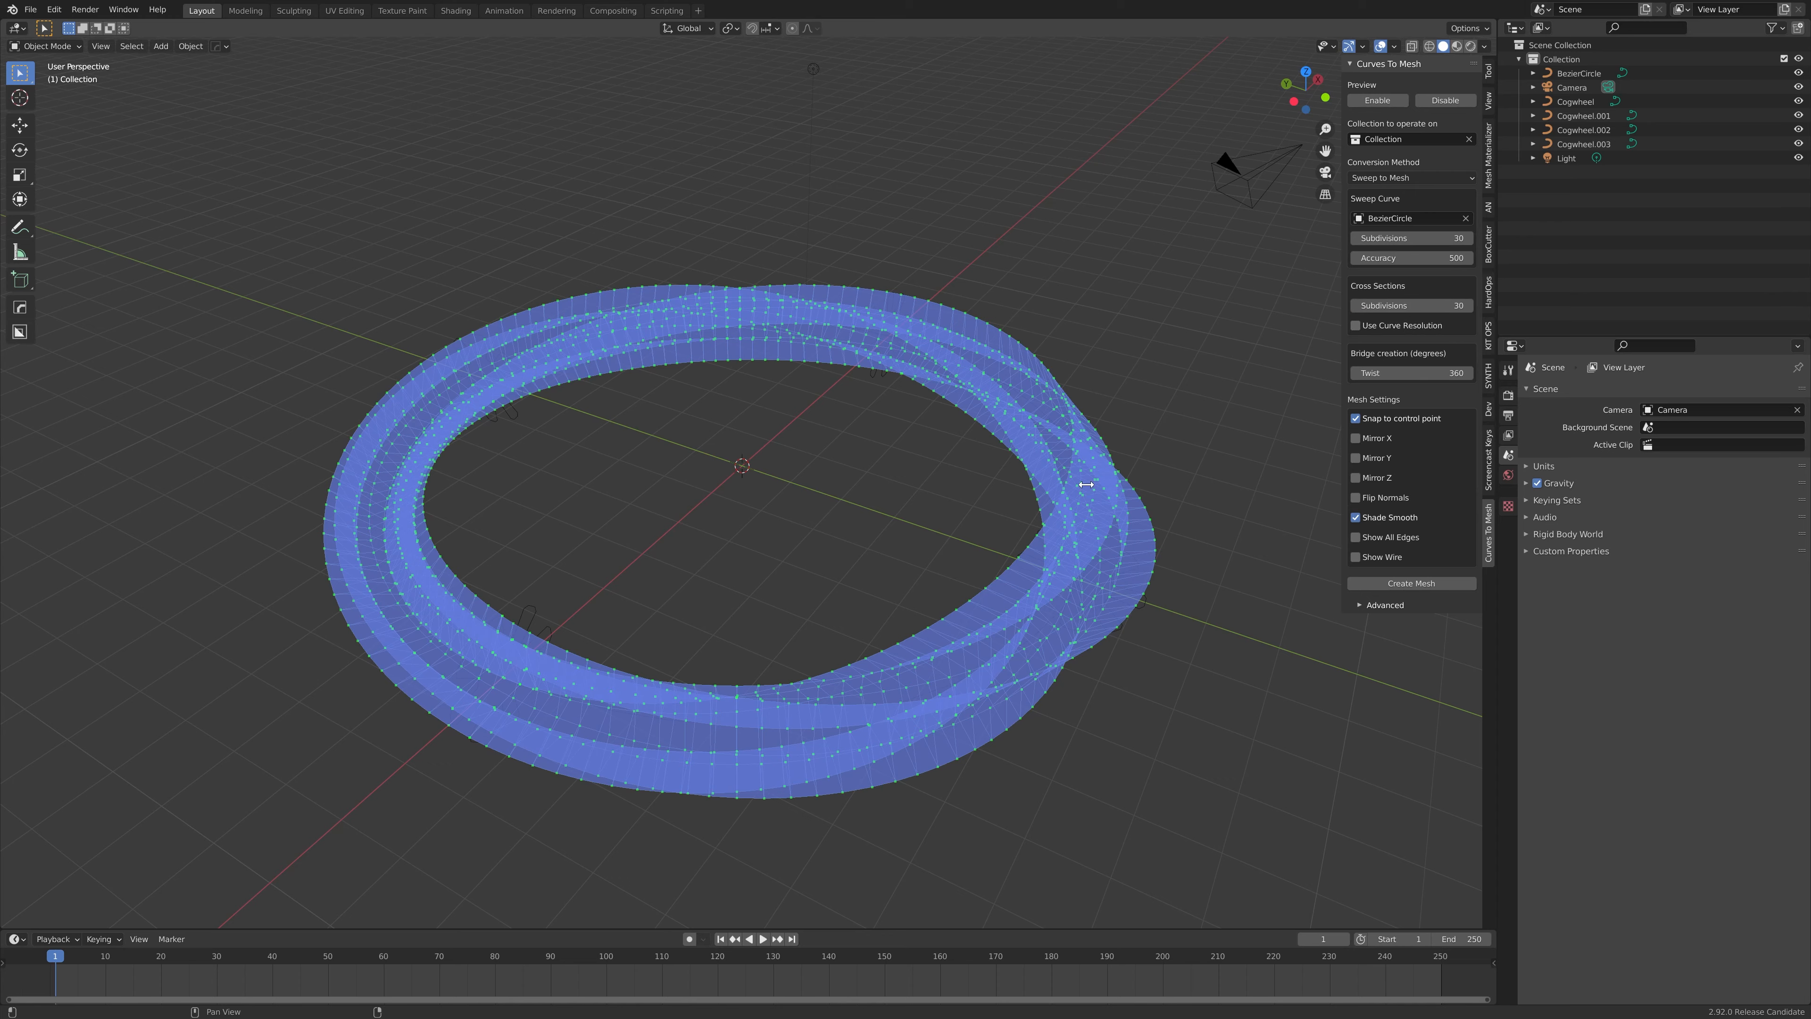
{"action": "middle_click_drag", "start_coordinate": [933, 506], "coordinate": [926, 470]}
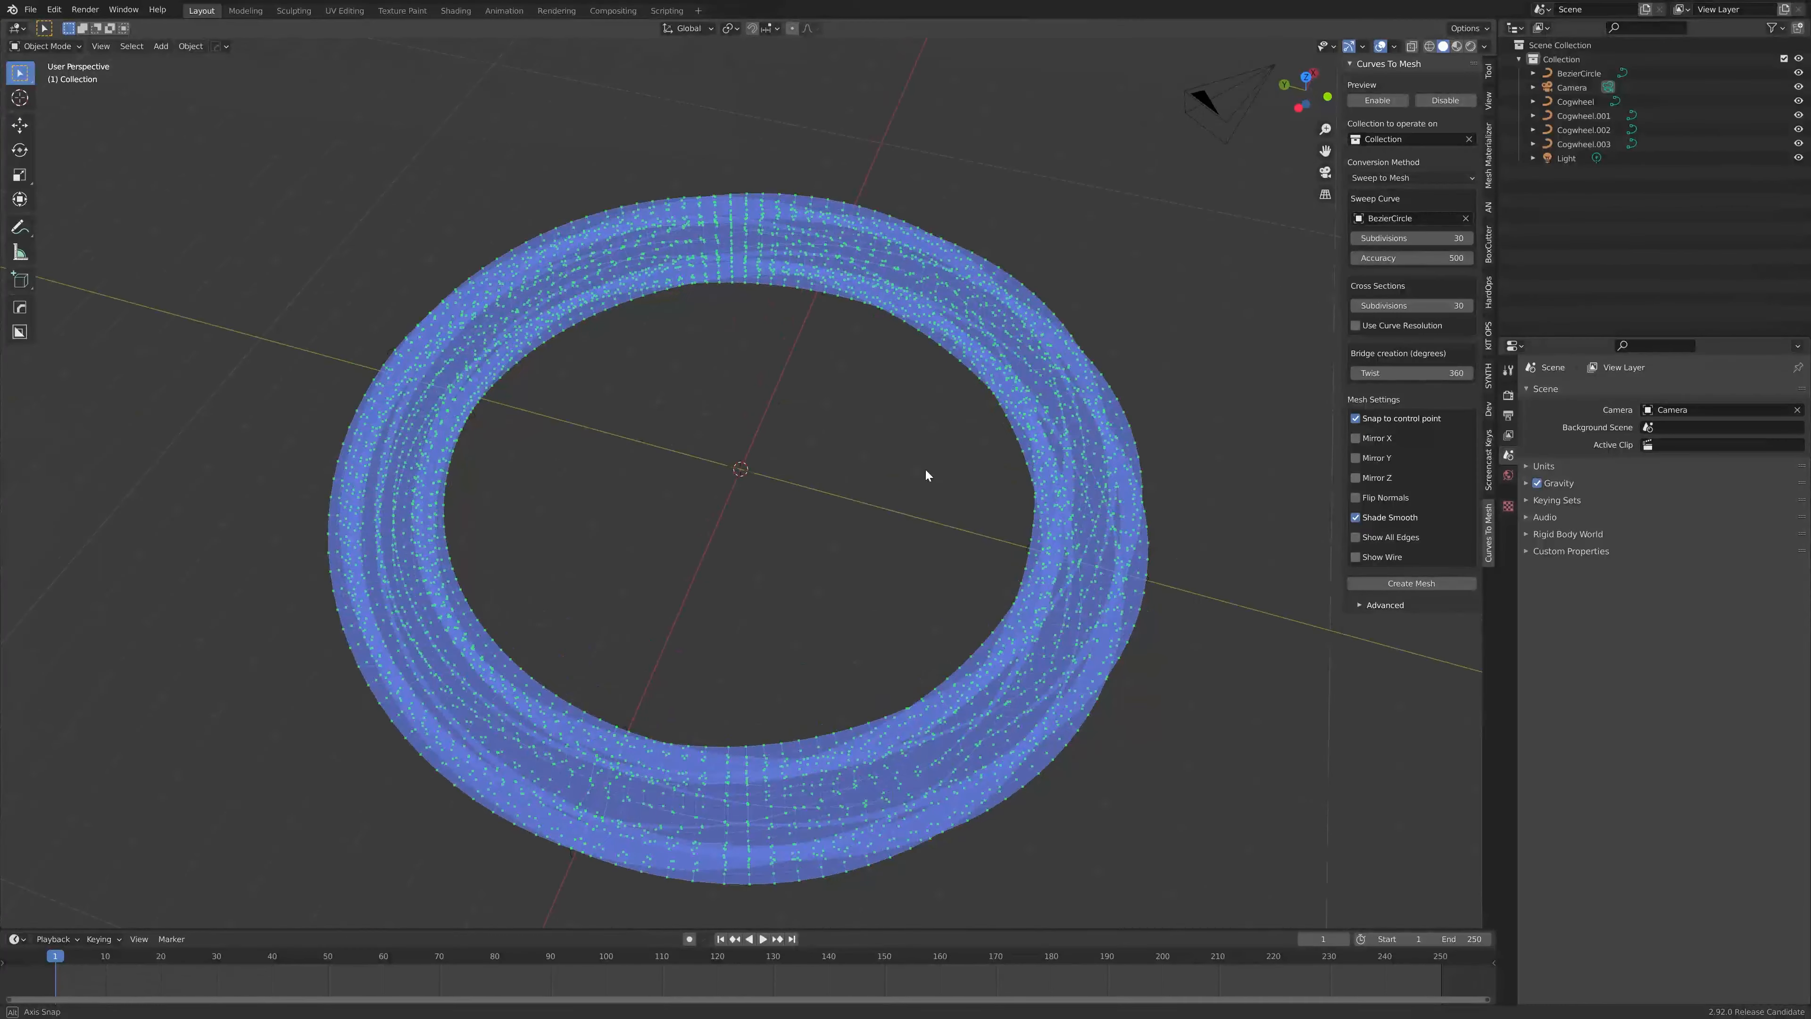
{"action": "middle_click_drag", "start_coordinate": [1332, 590], "coordinate": [1141, 571]}
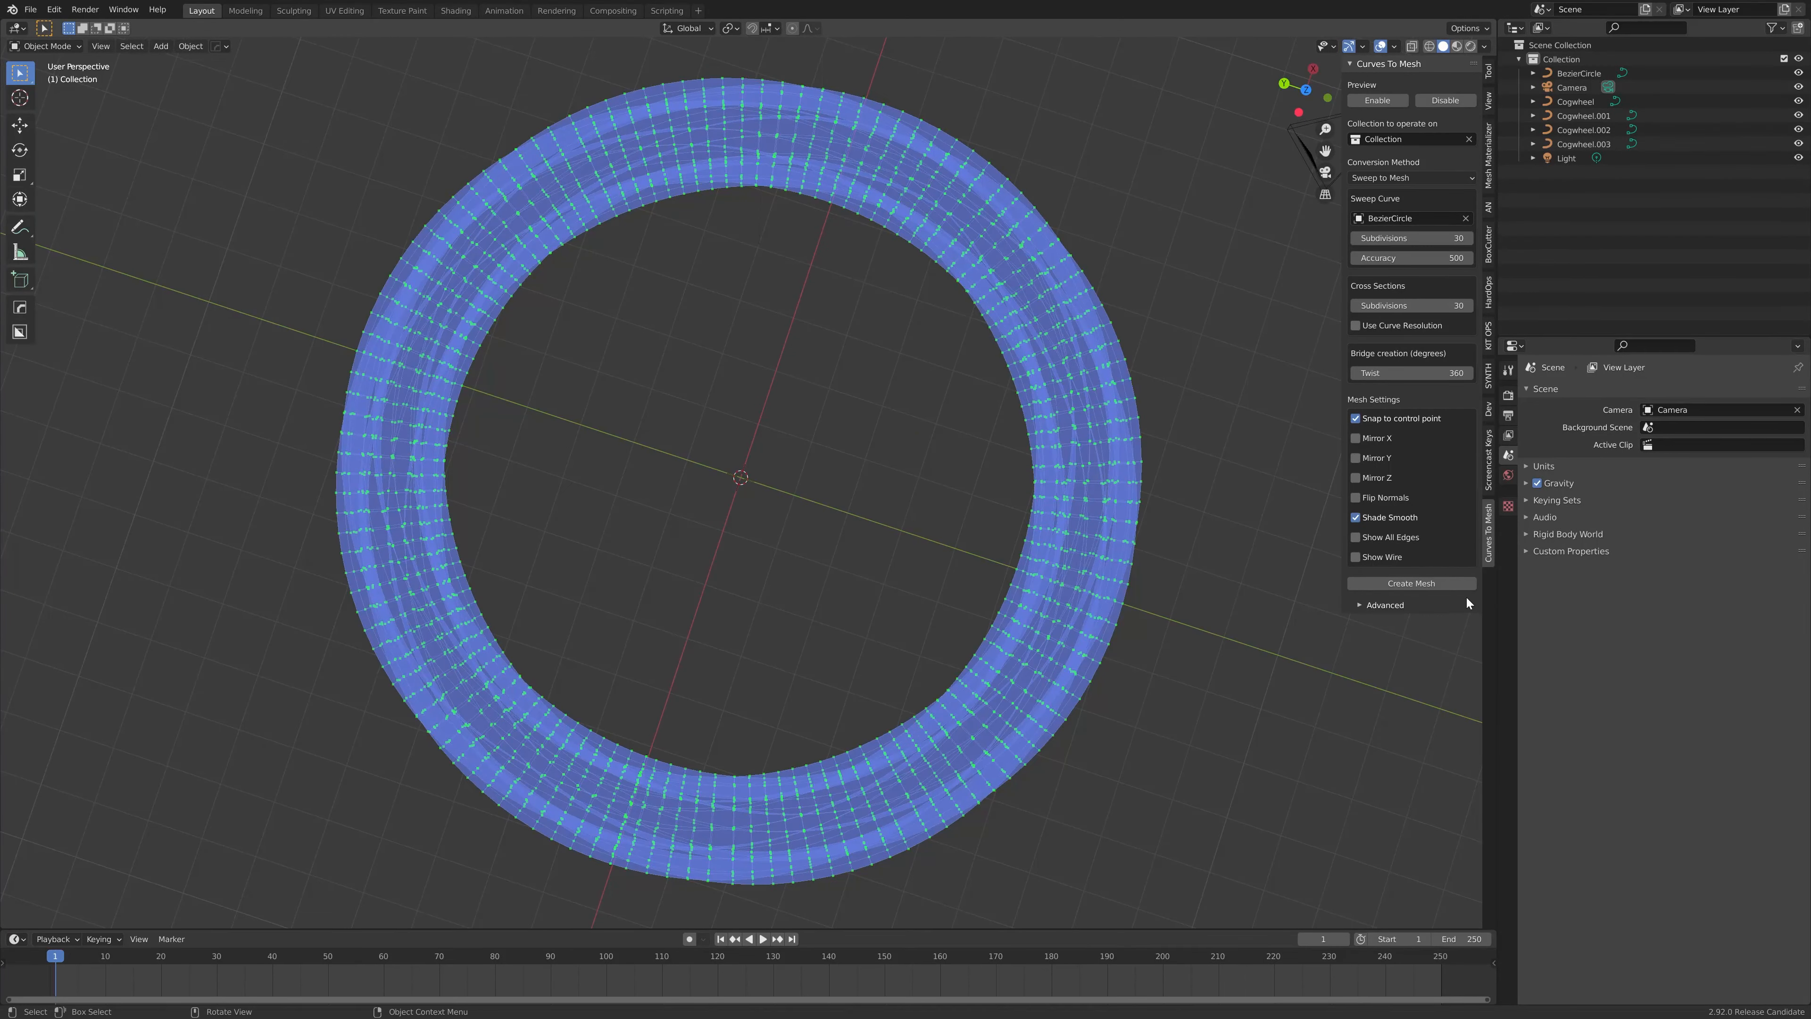
Step: Create the mesh from the twisted ring sweep preview and inspect its surface
{"action": "left_click", "coordinate": [1439, 583]}
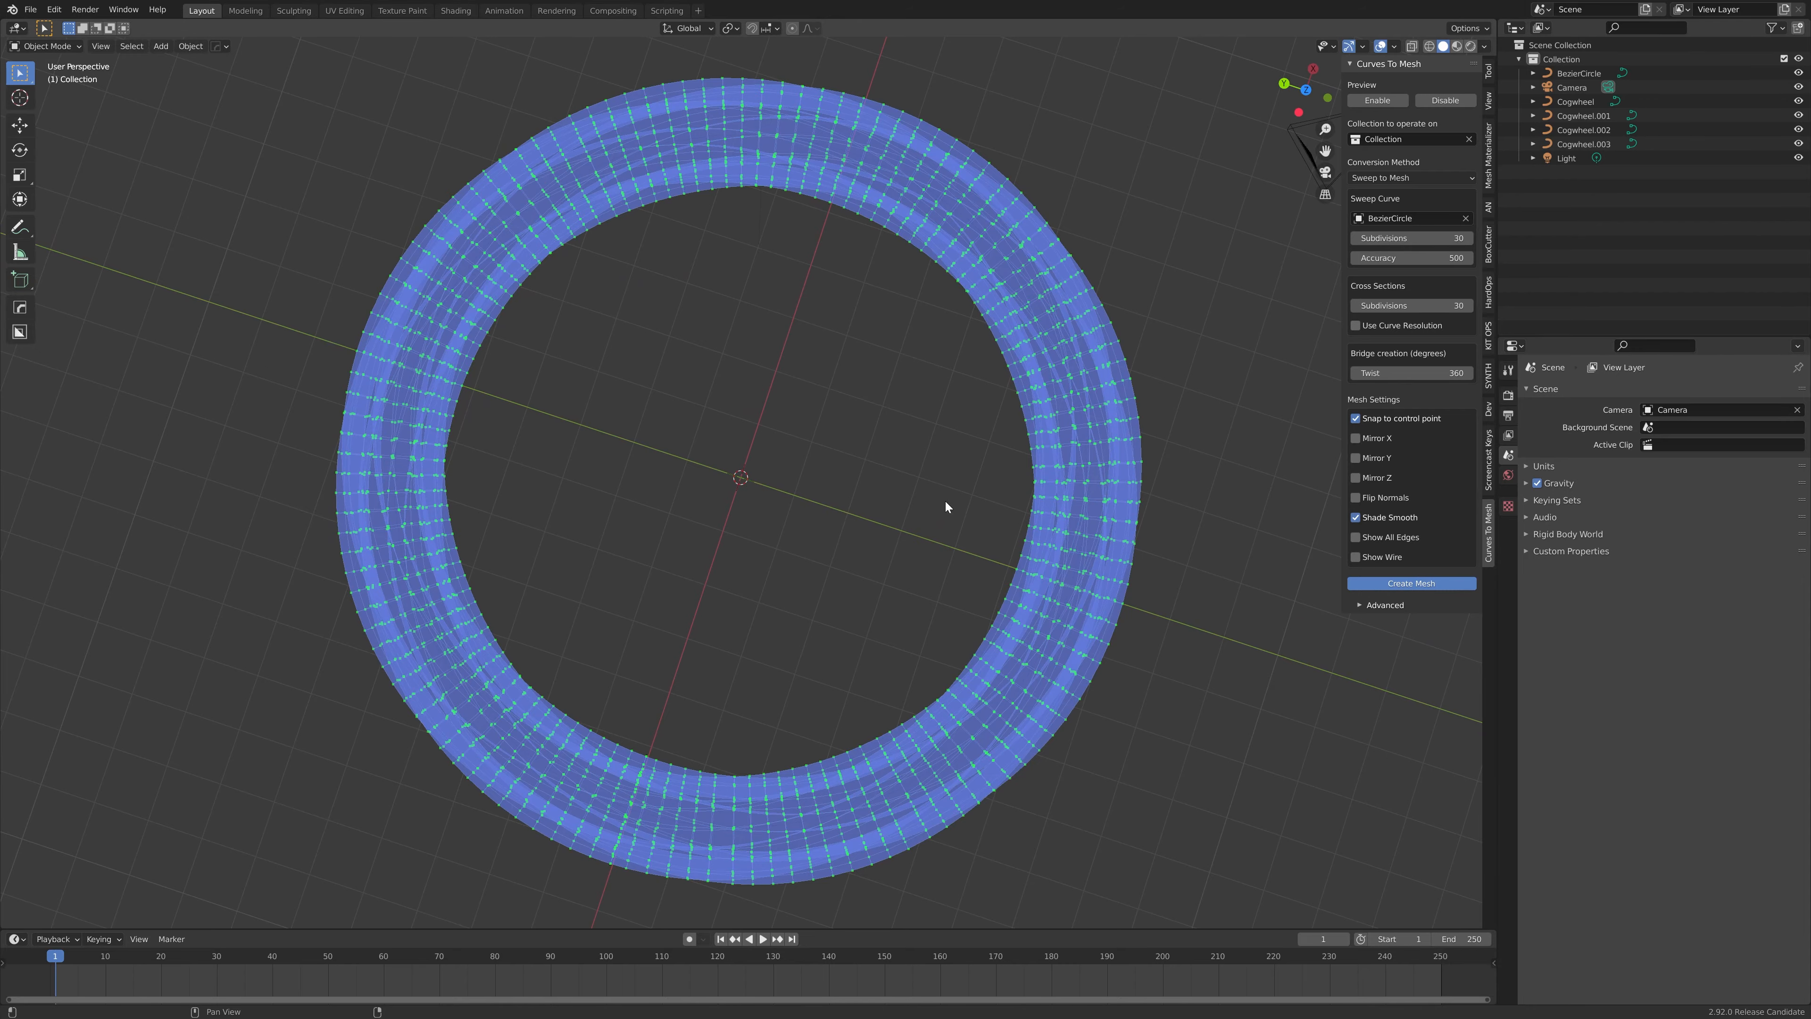
{"action": "middle_click_drag", "start_coordinate": [925, 601], "coordinate": [803, 530]}
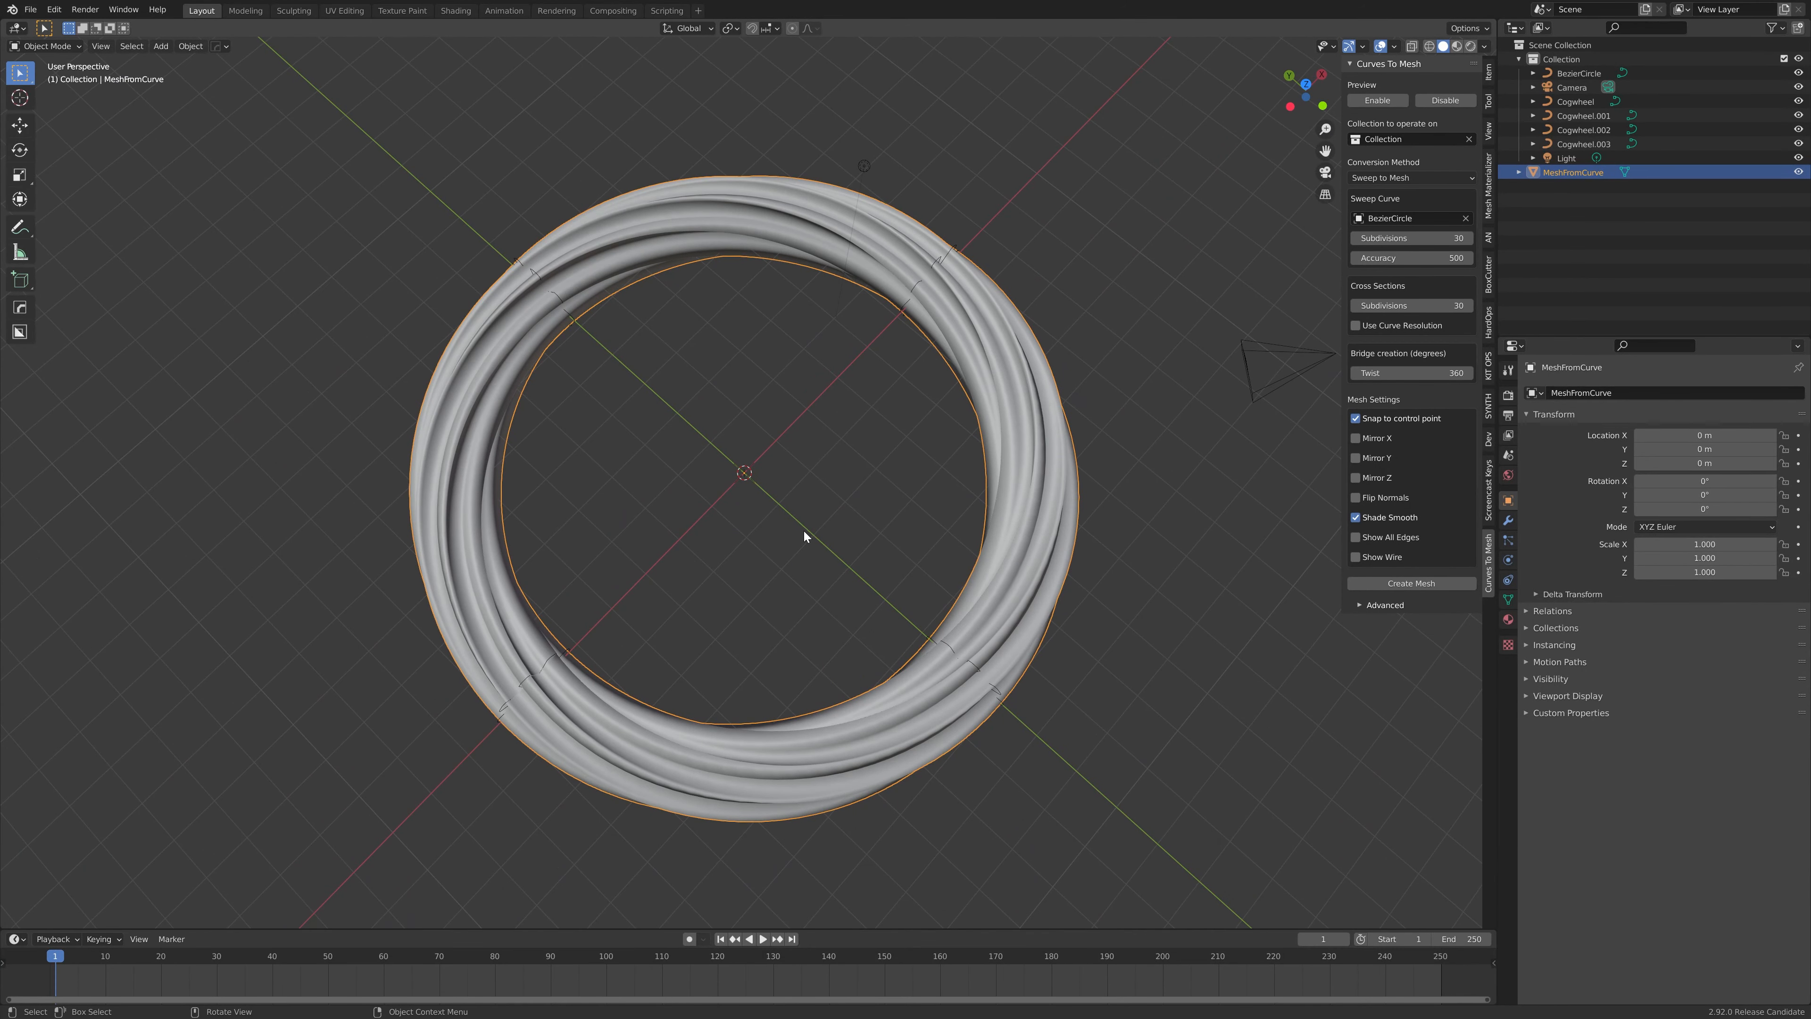
{"action": "middle_click_drag", "start_coordinate": [804, 530], "coordinate": [847, 533]}
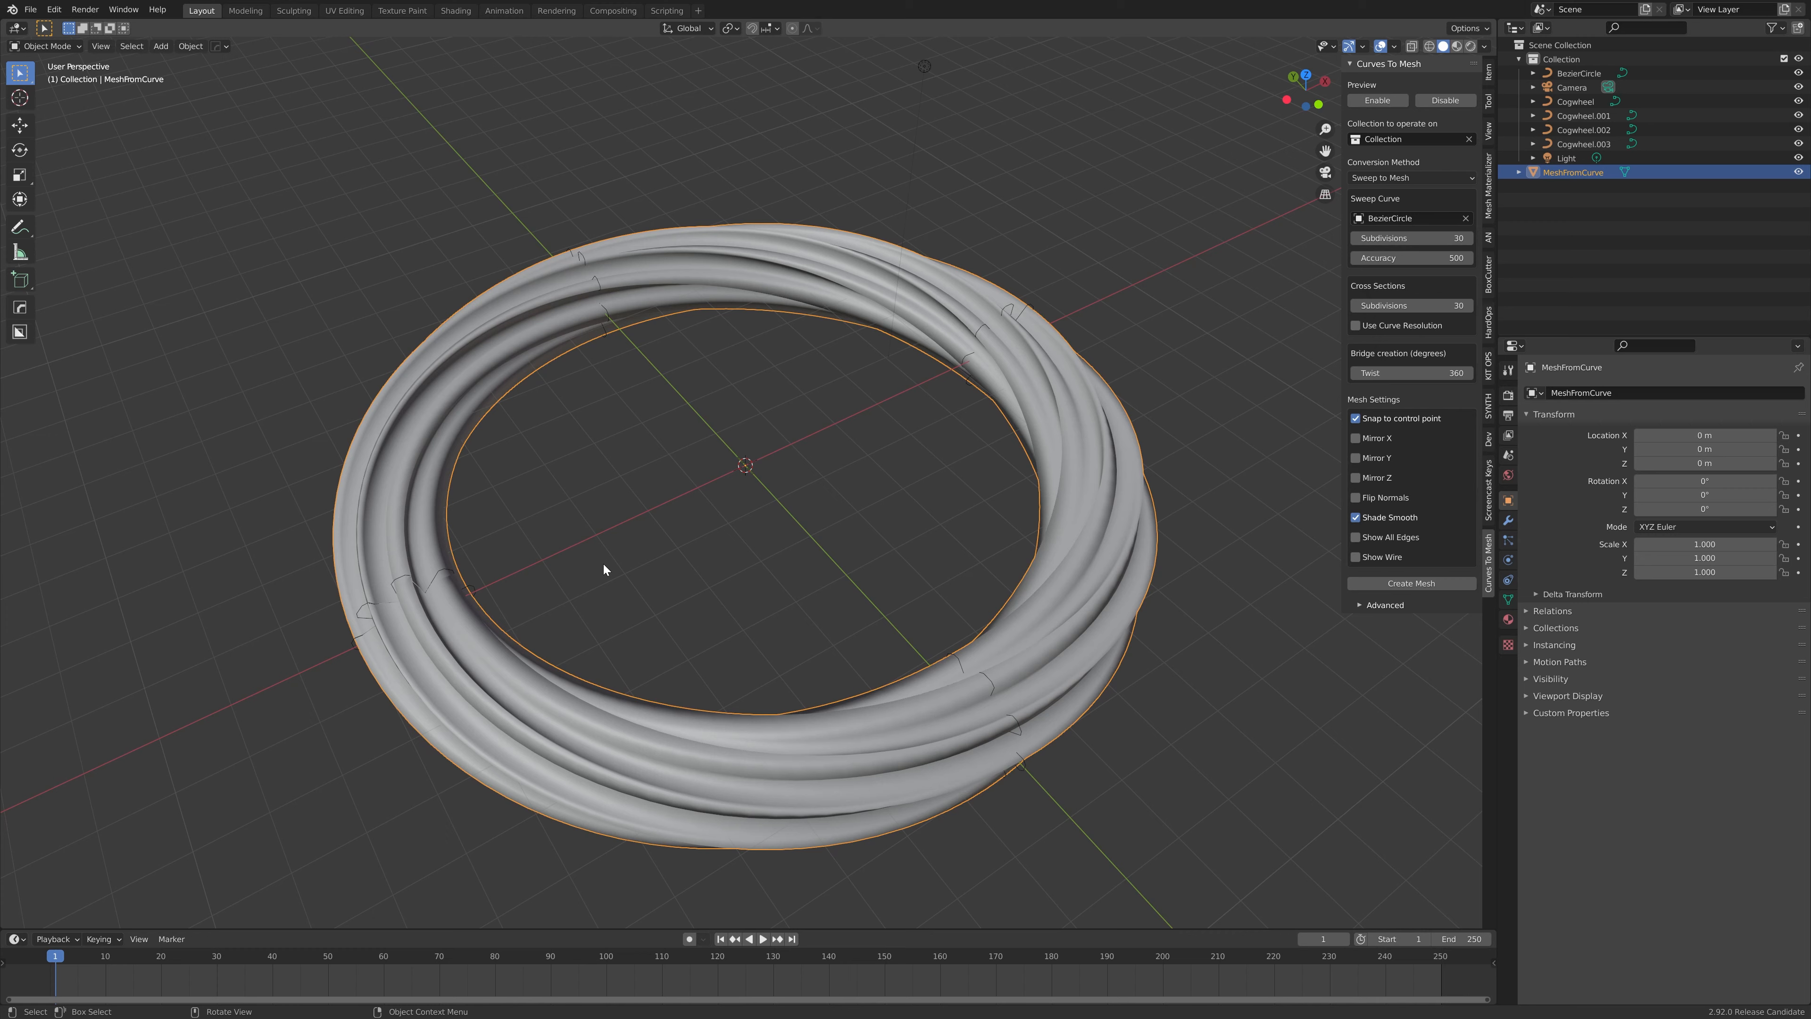
Step: Save the scene as sweep_twisted_ring.blend in the add-on's tests folder
{"action": "left_click", "coordinate": [30, 9]}
{"action": "left_click", "coordinate": [60, 117]}
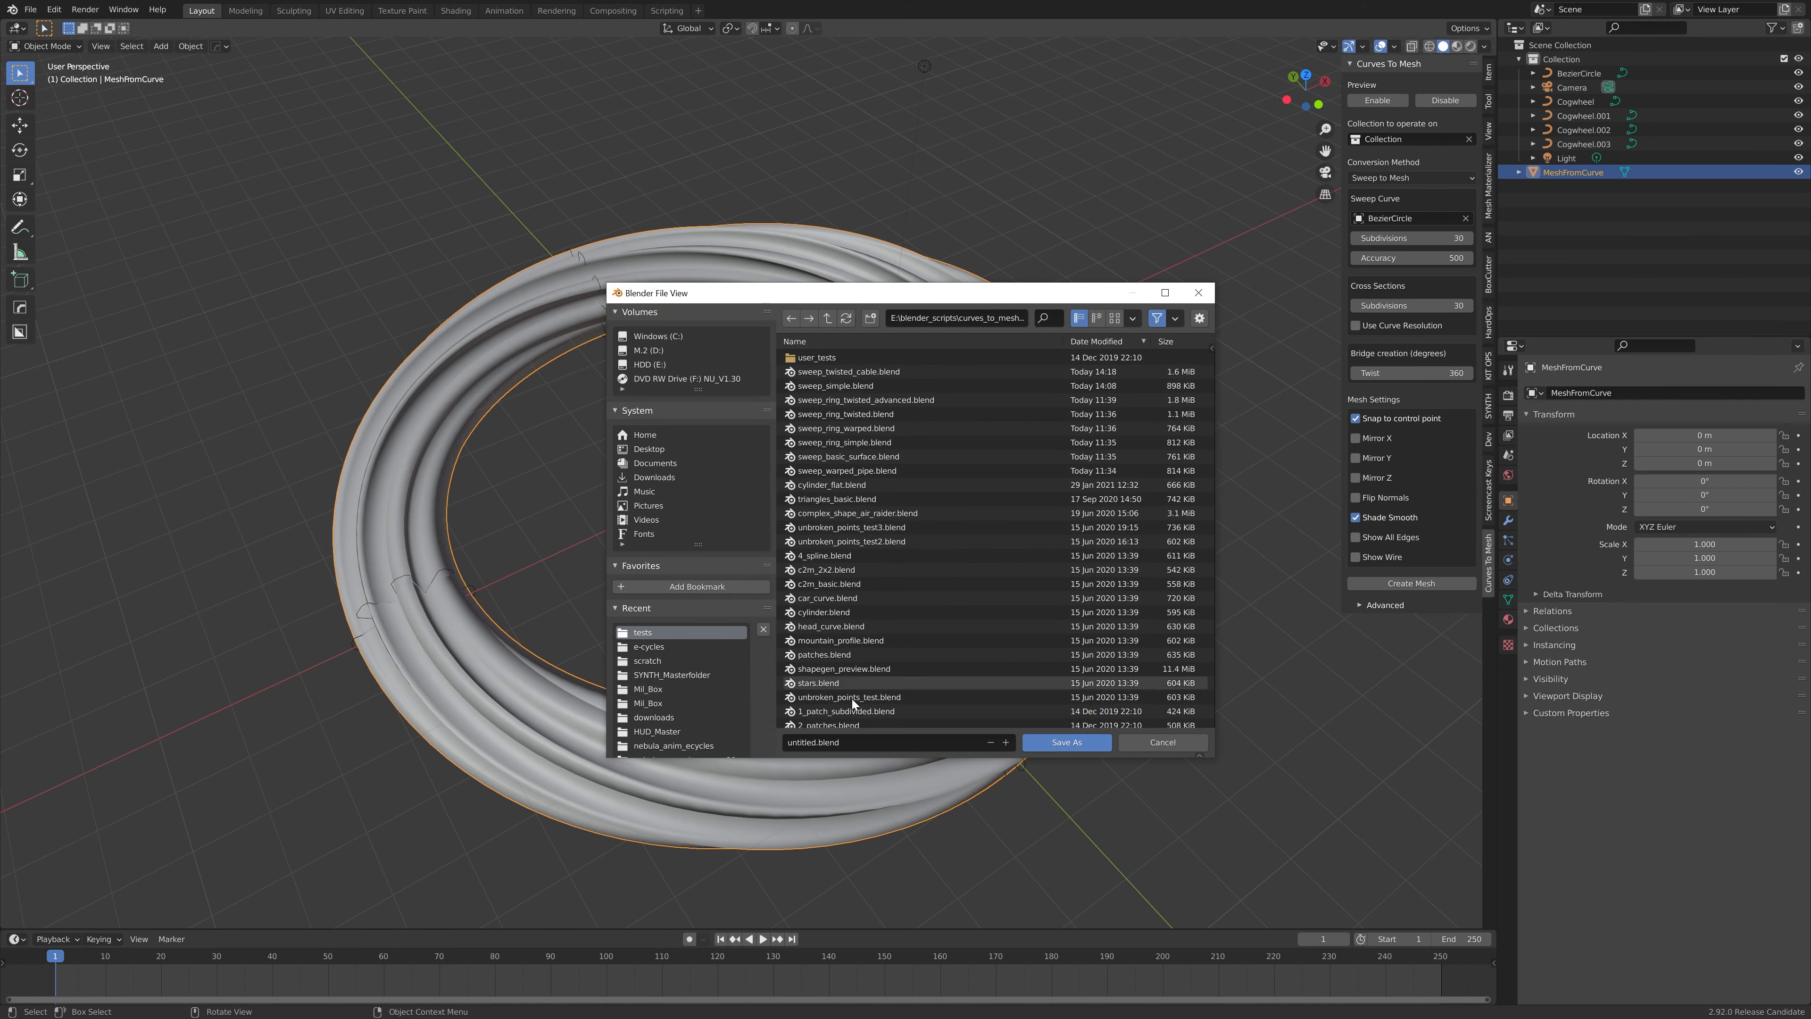
{"action": "left_click", "coordinate": [817, 372]}
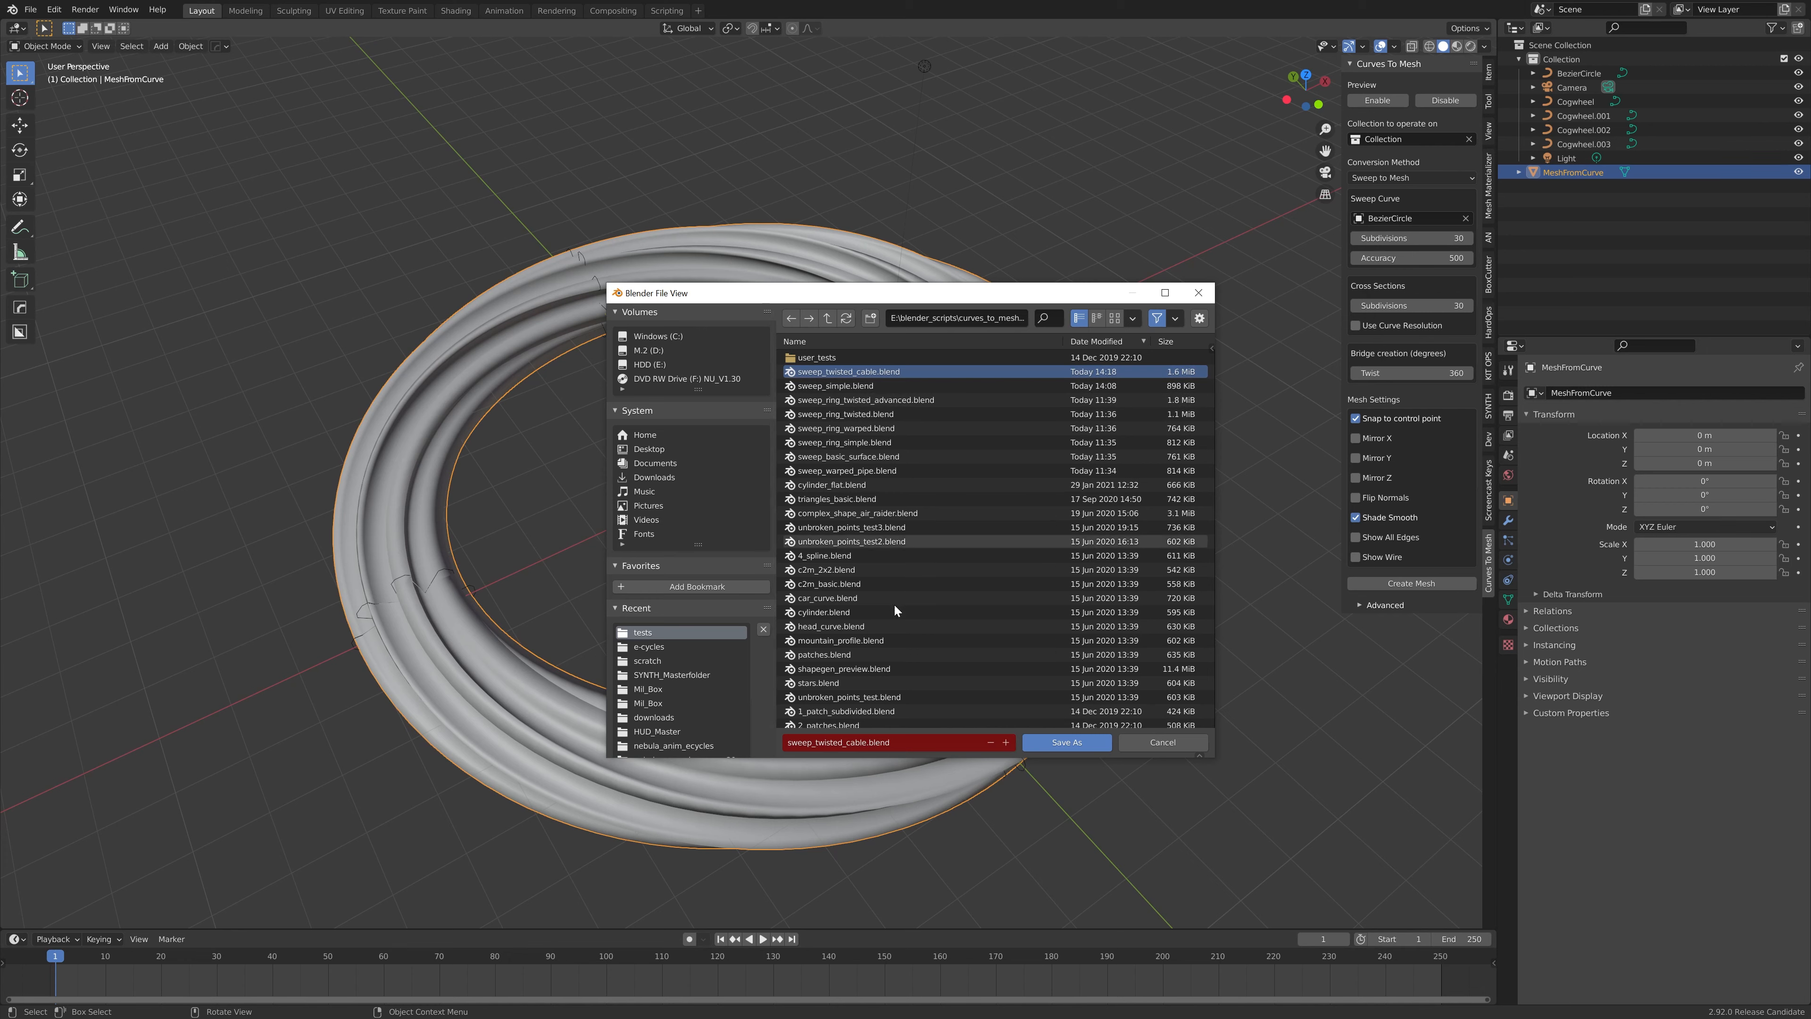
{"action": "left_click", "coordinate": [821, 742]}
{"action": "left_click_drag", "start_coordinate": [815, 742], "coordinate": [867, 742]}
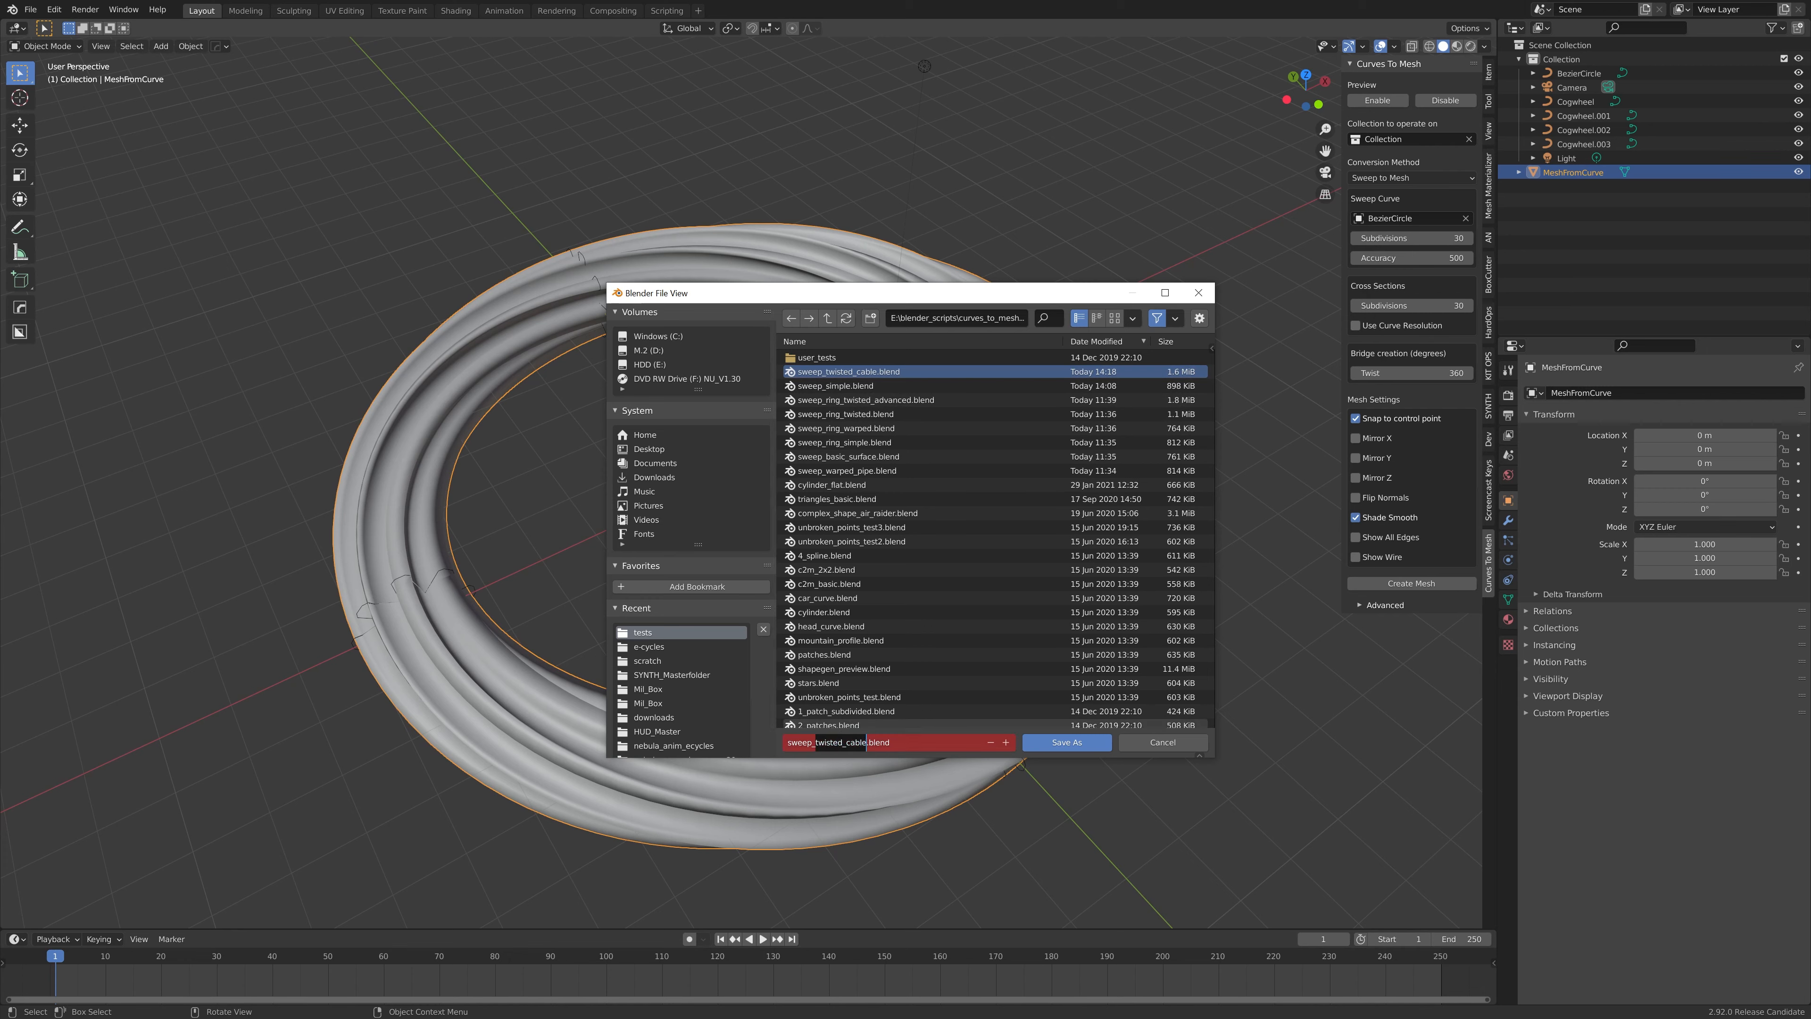
{"action": "key", "text": "Right"}
{"action": "key", "text": "BackSpace"}
{"action": "key", "text": "BackSpace"}
{"action": "key", "text": "BackSpace"}
{"action": "key", "text": "BackSpace"}
{"action": "key", "text": "BackSpace"}
{"action": "type", "text": "ring"}
{"action": "type", "text": "_"}
{"action": "key", "text": "BackSpace"}
{"action": "key", "text": "Return"}
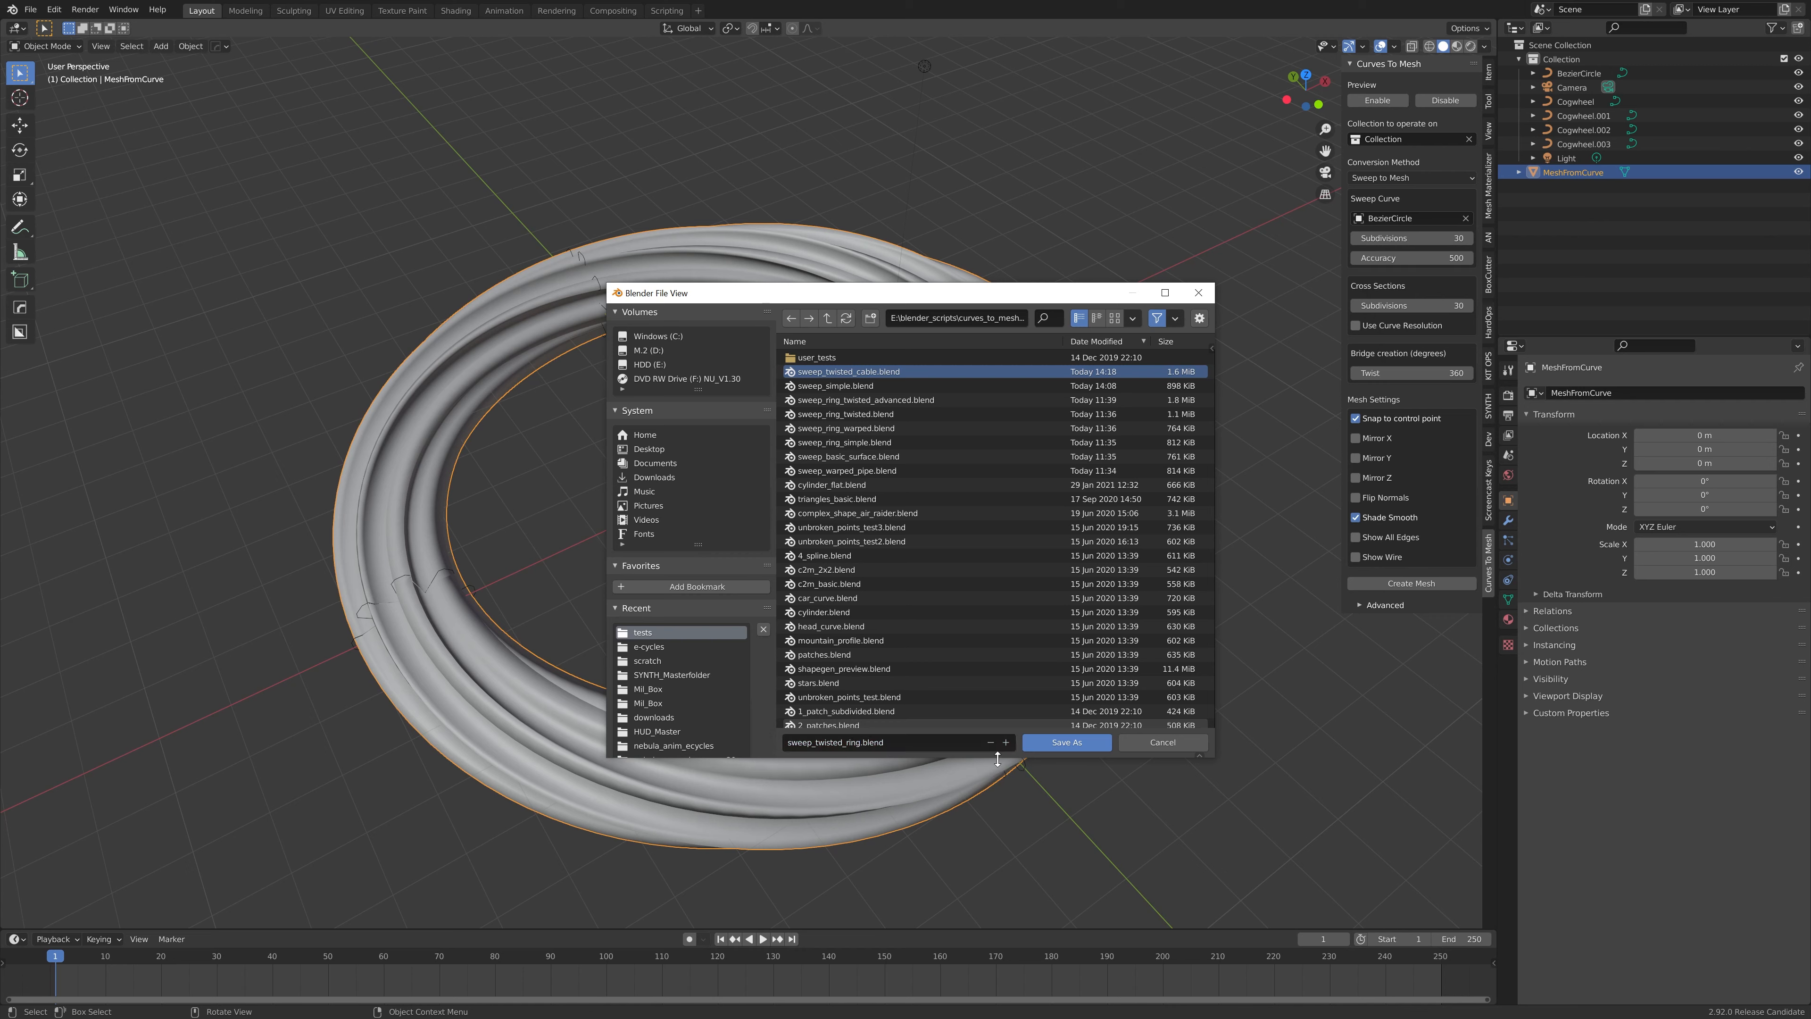
{"action": "left_click", "coordinate": [1067, 741]}
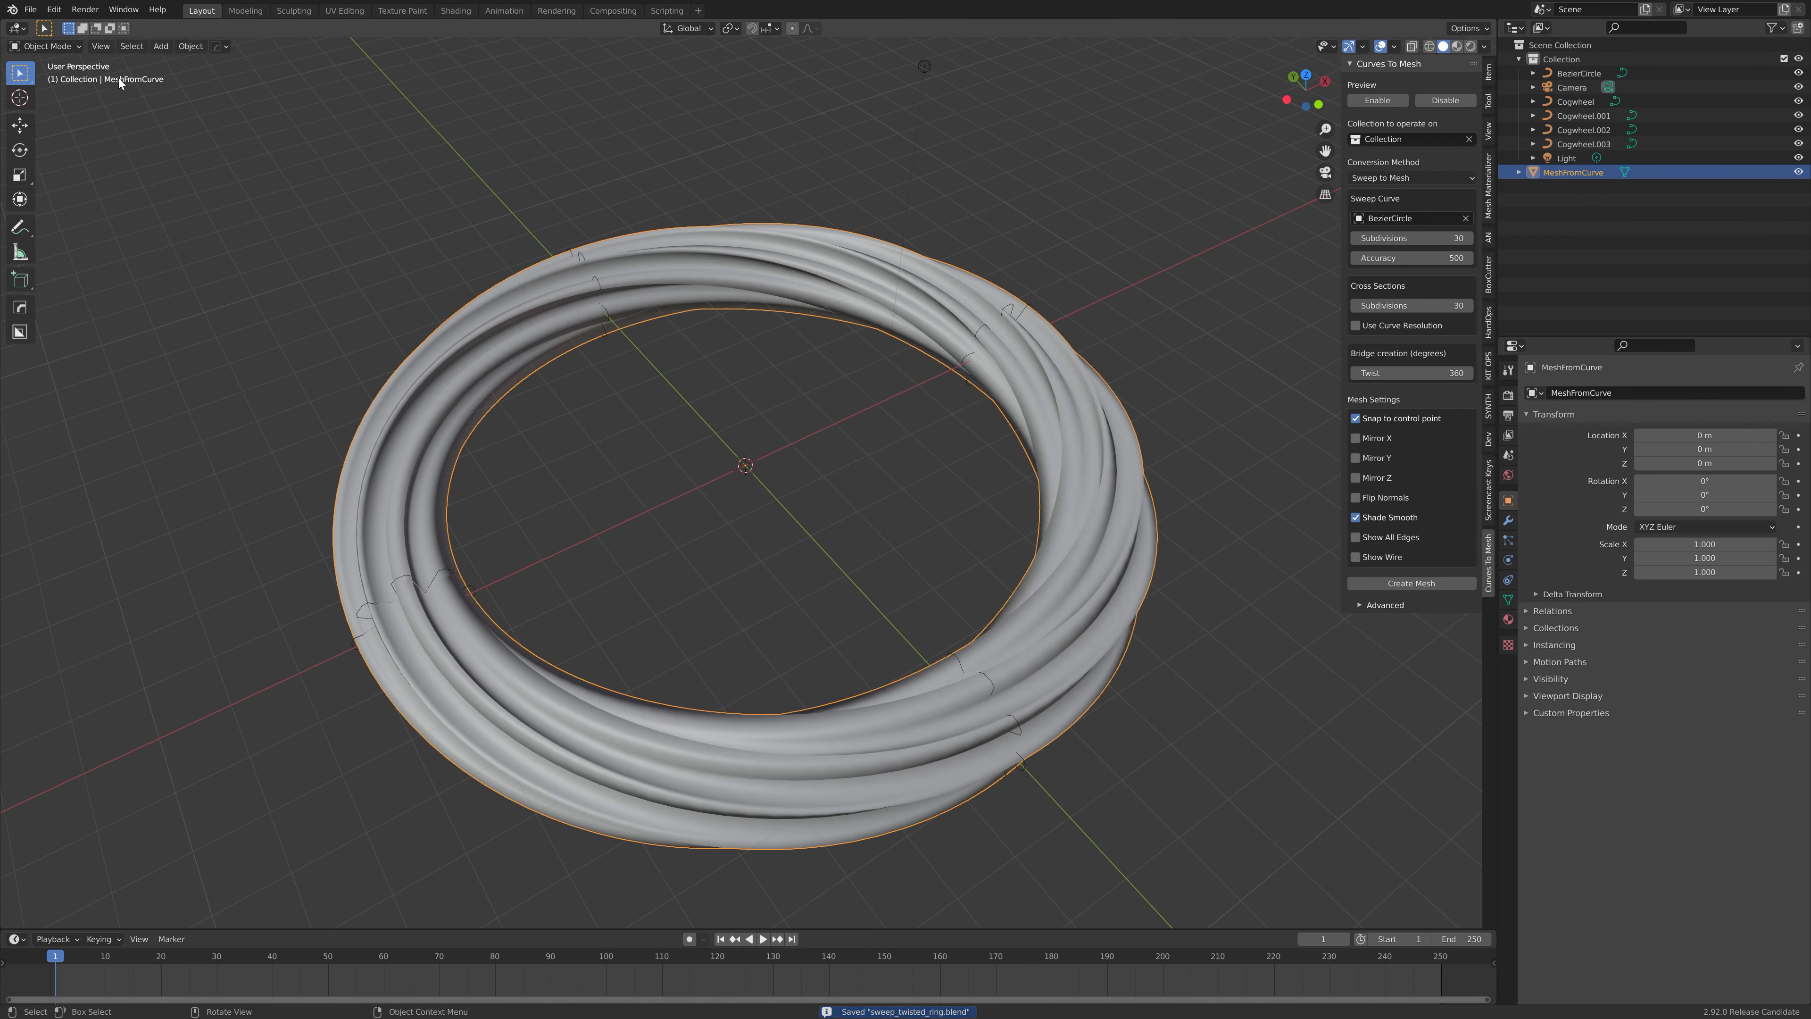
Step: Open sweep_twisted_cable.blend and view the twisted cable mesh
{"action": "left_click", "coordinate": [30, 10]}
{"action": "left_click", "coordinate": [50, 41]}
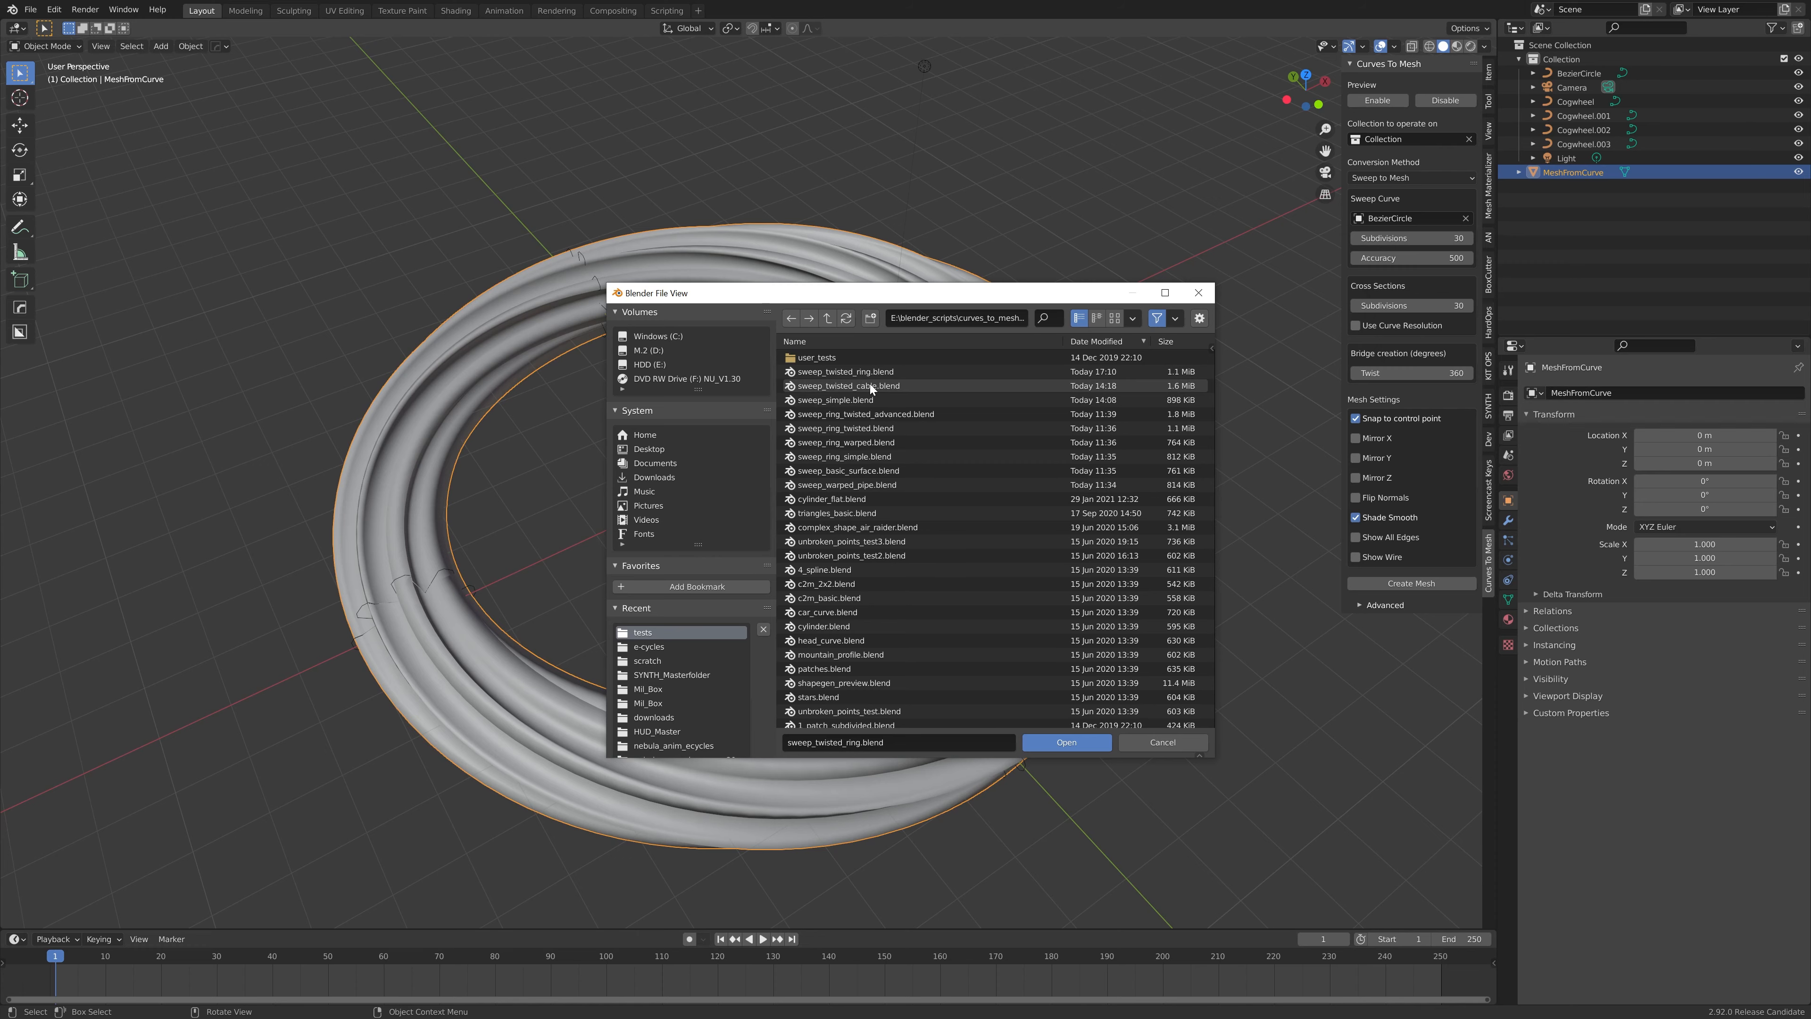
{"action": "double_click", "coordinate": [891, 385]}
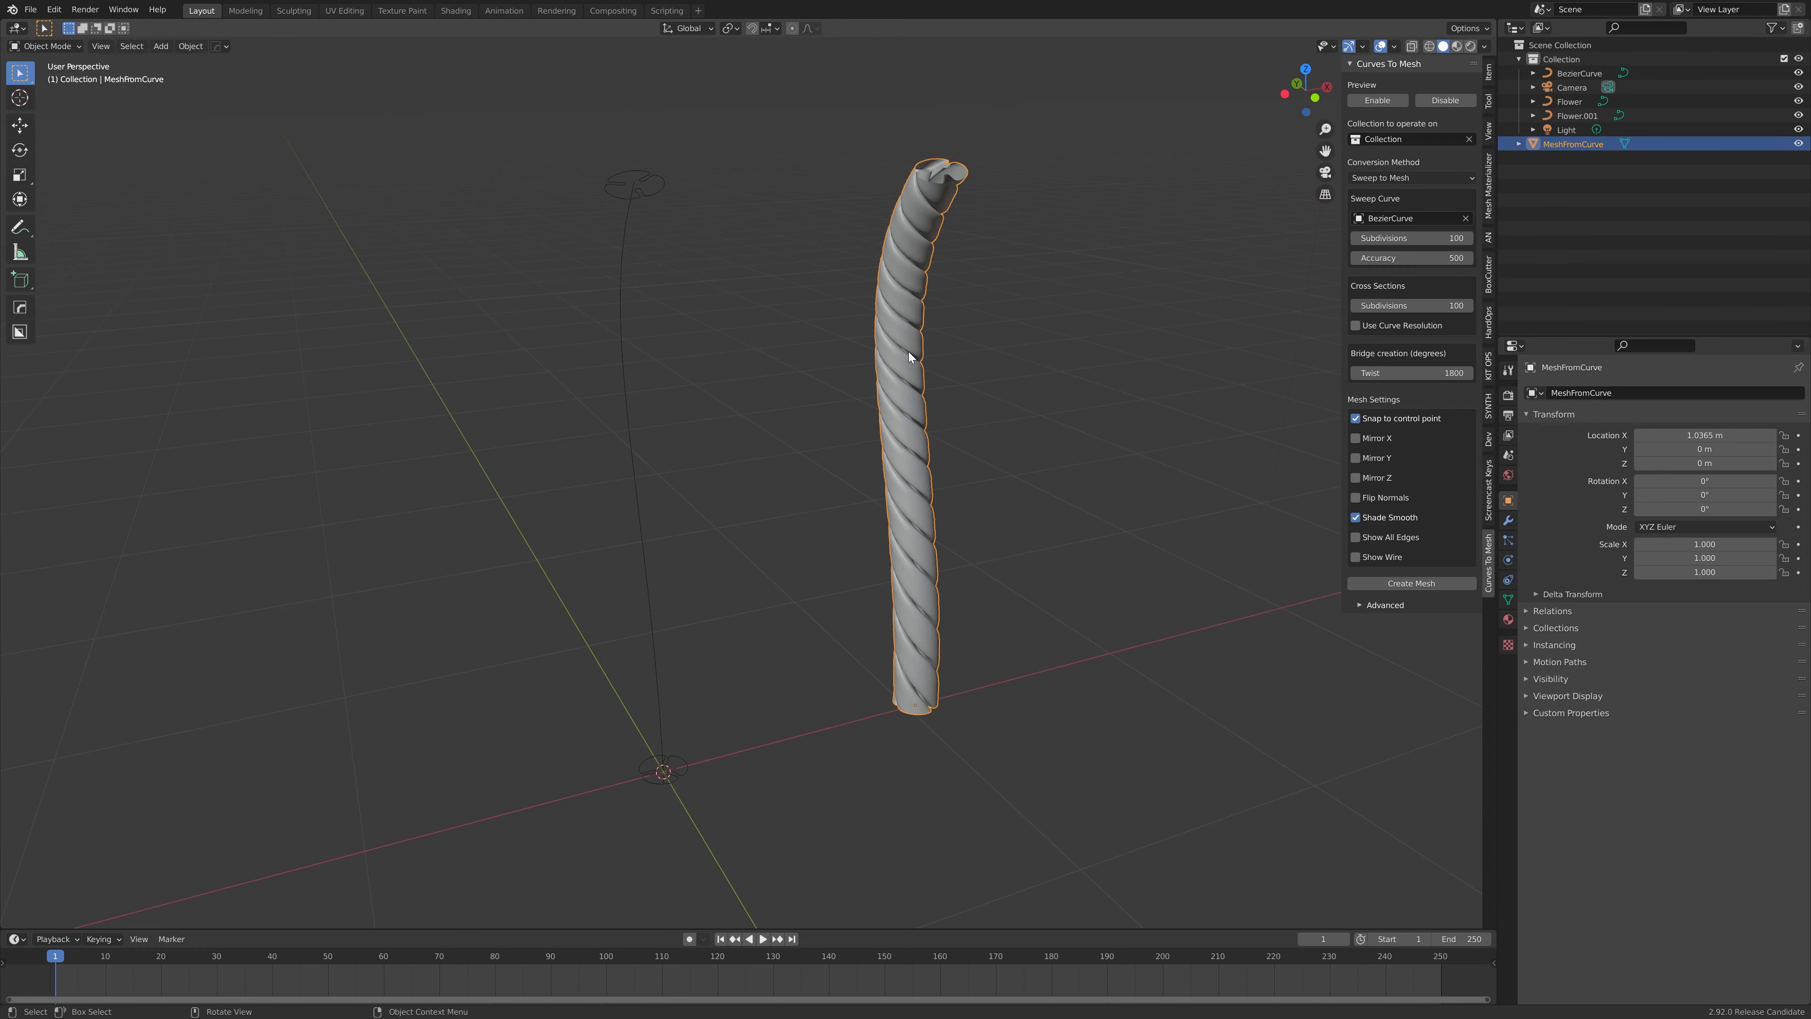
{"action": "mouse_move", "coordinate": [909, 357]}
{"action": "middle_mouse_down"}
{"action": "mouse_move", "coordinate": [981, 367]}
{"action": "mouse_move", "coordinate": [898, 368]}
{"action": "middle_mouse_up"}
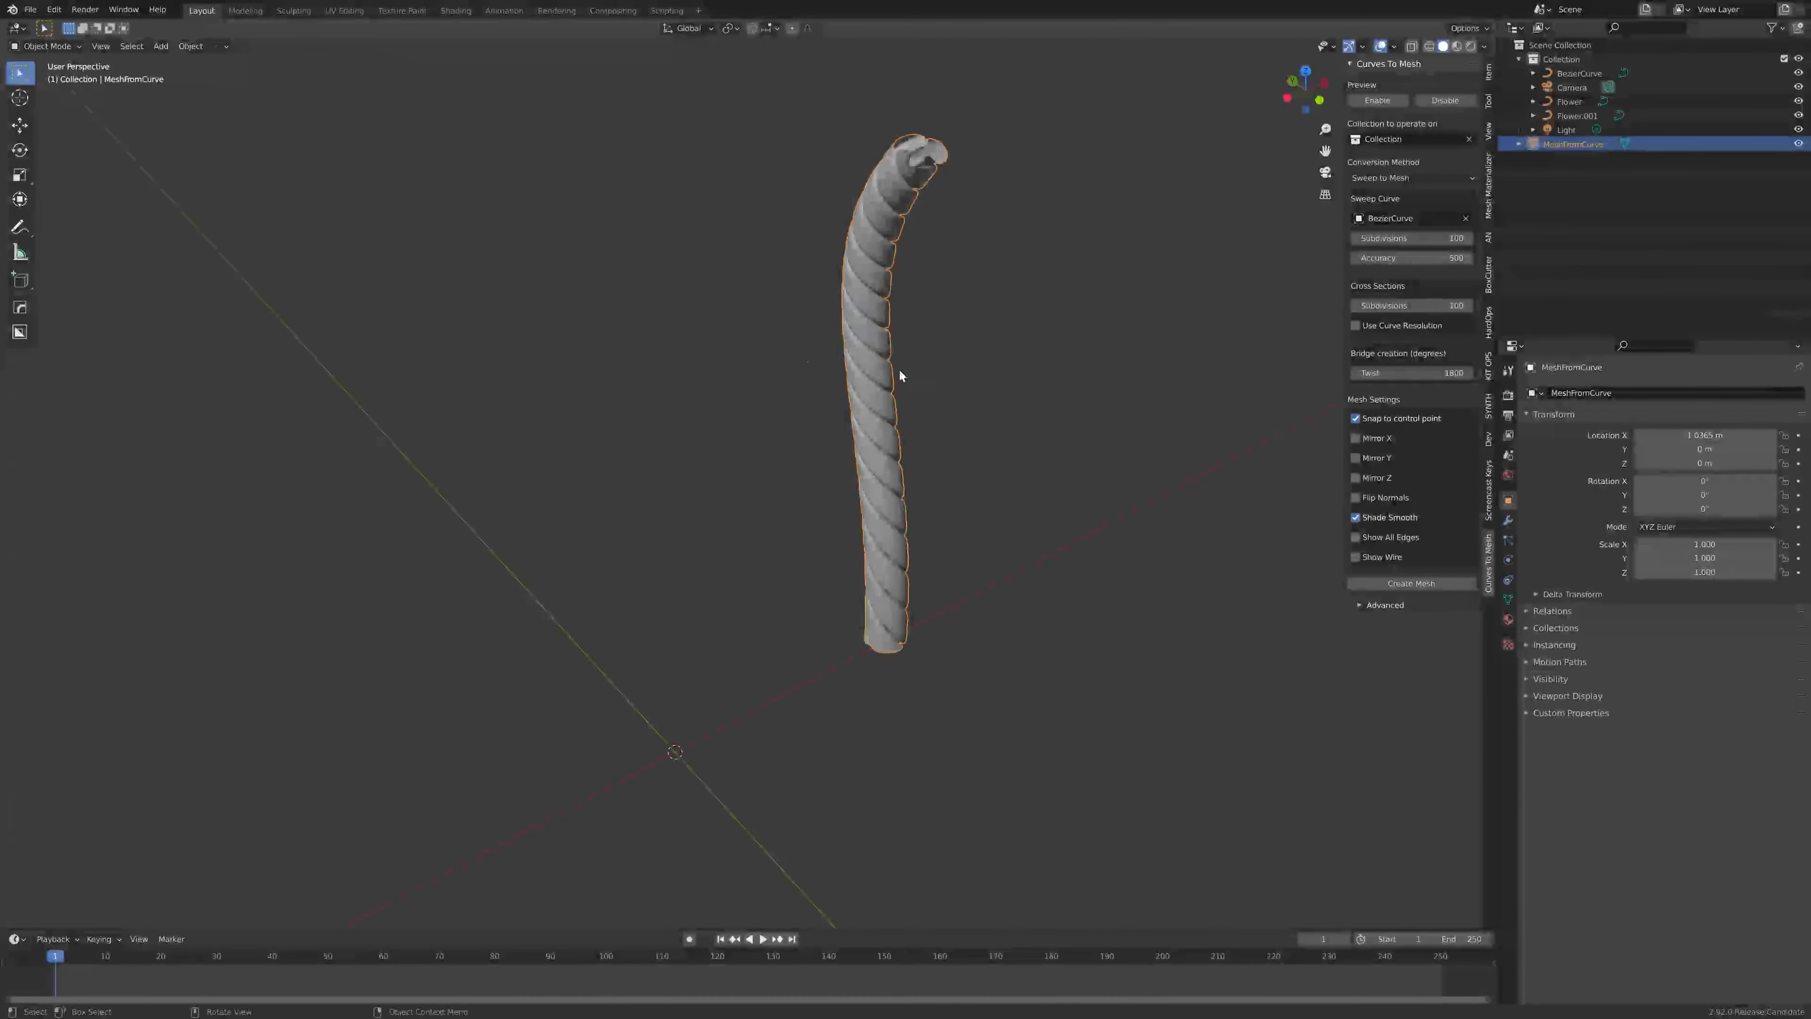
Step: Open sweep_simple.blend and view the swept mesh beside its cross-section curves
{"action": "left_click", "coordinate": [31, 9]}
{"action": "left_click", "coordinate": [43, 40]}
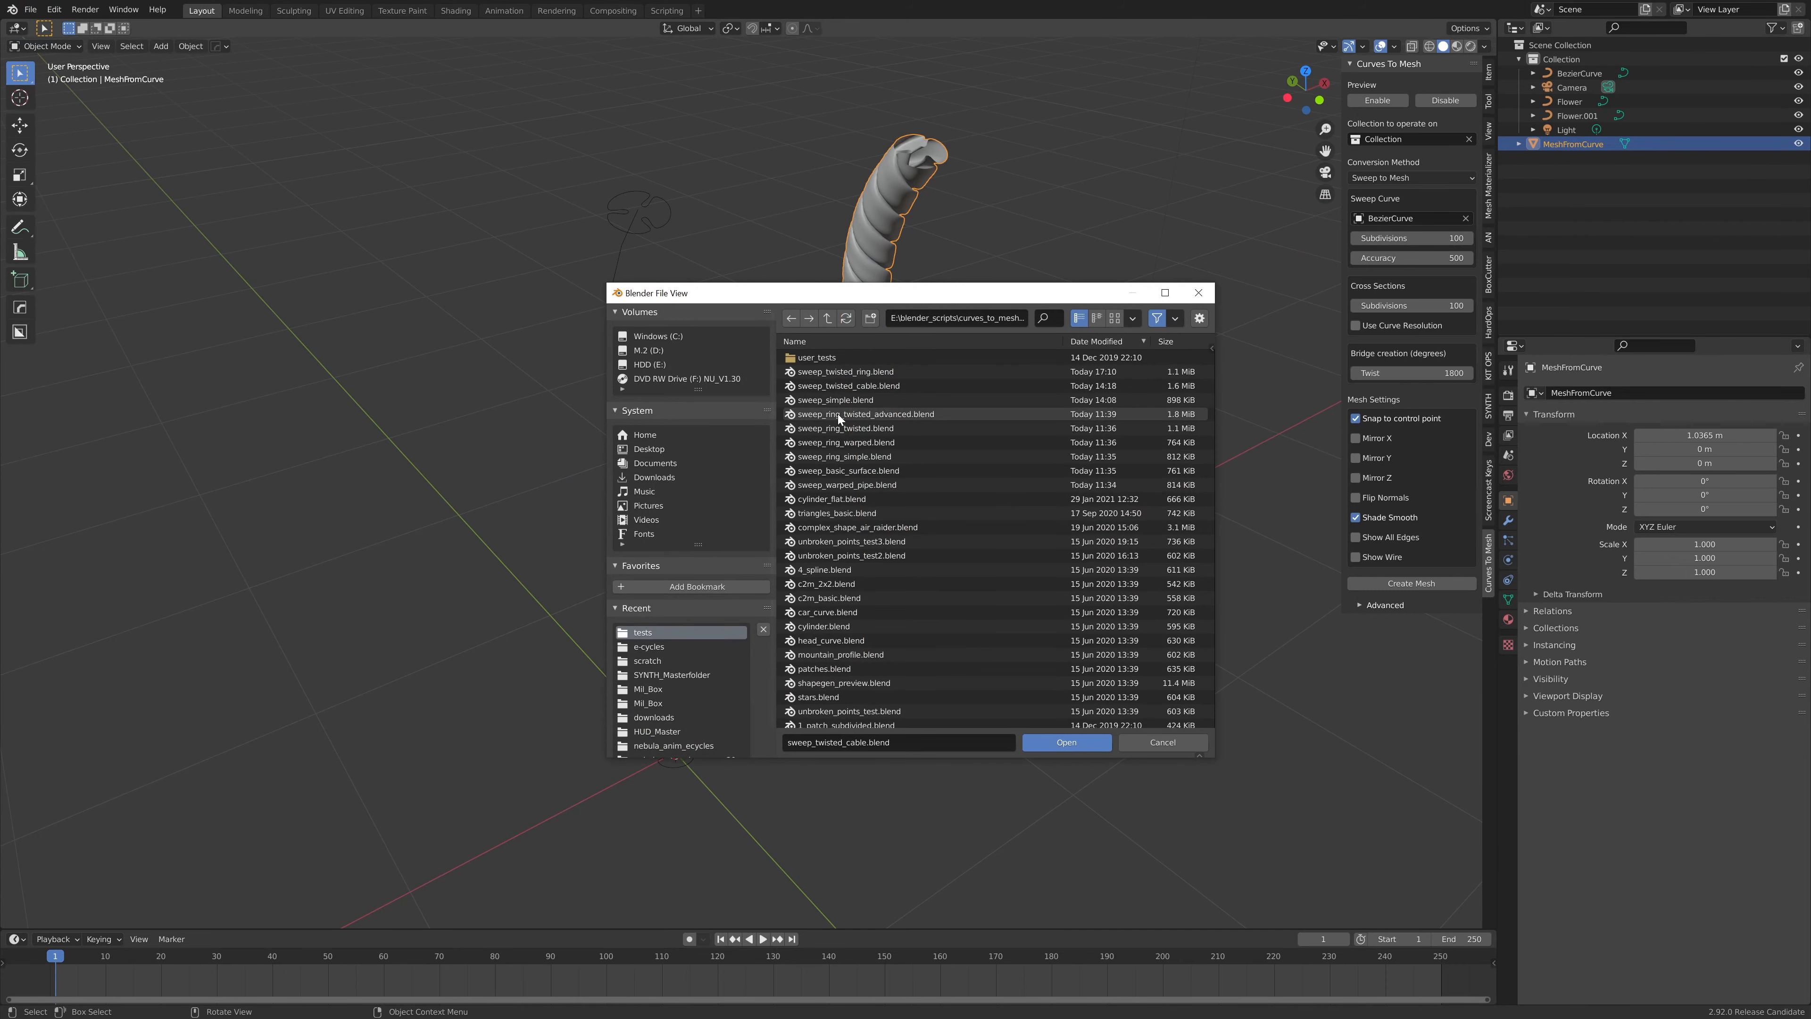
{"action": "double_click", "coordinate": [853, 399]}
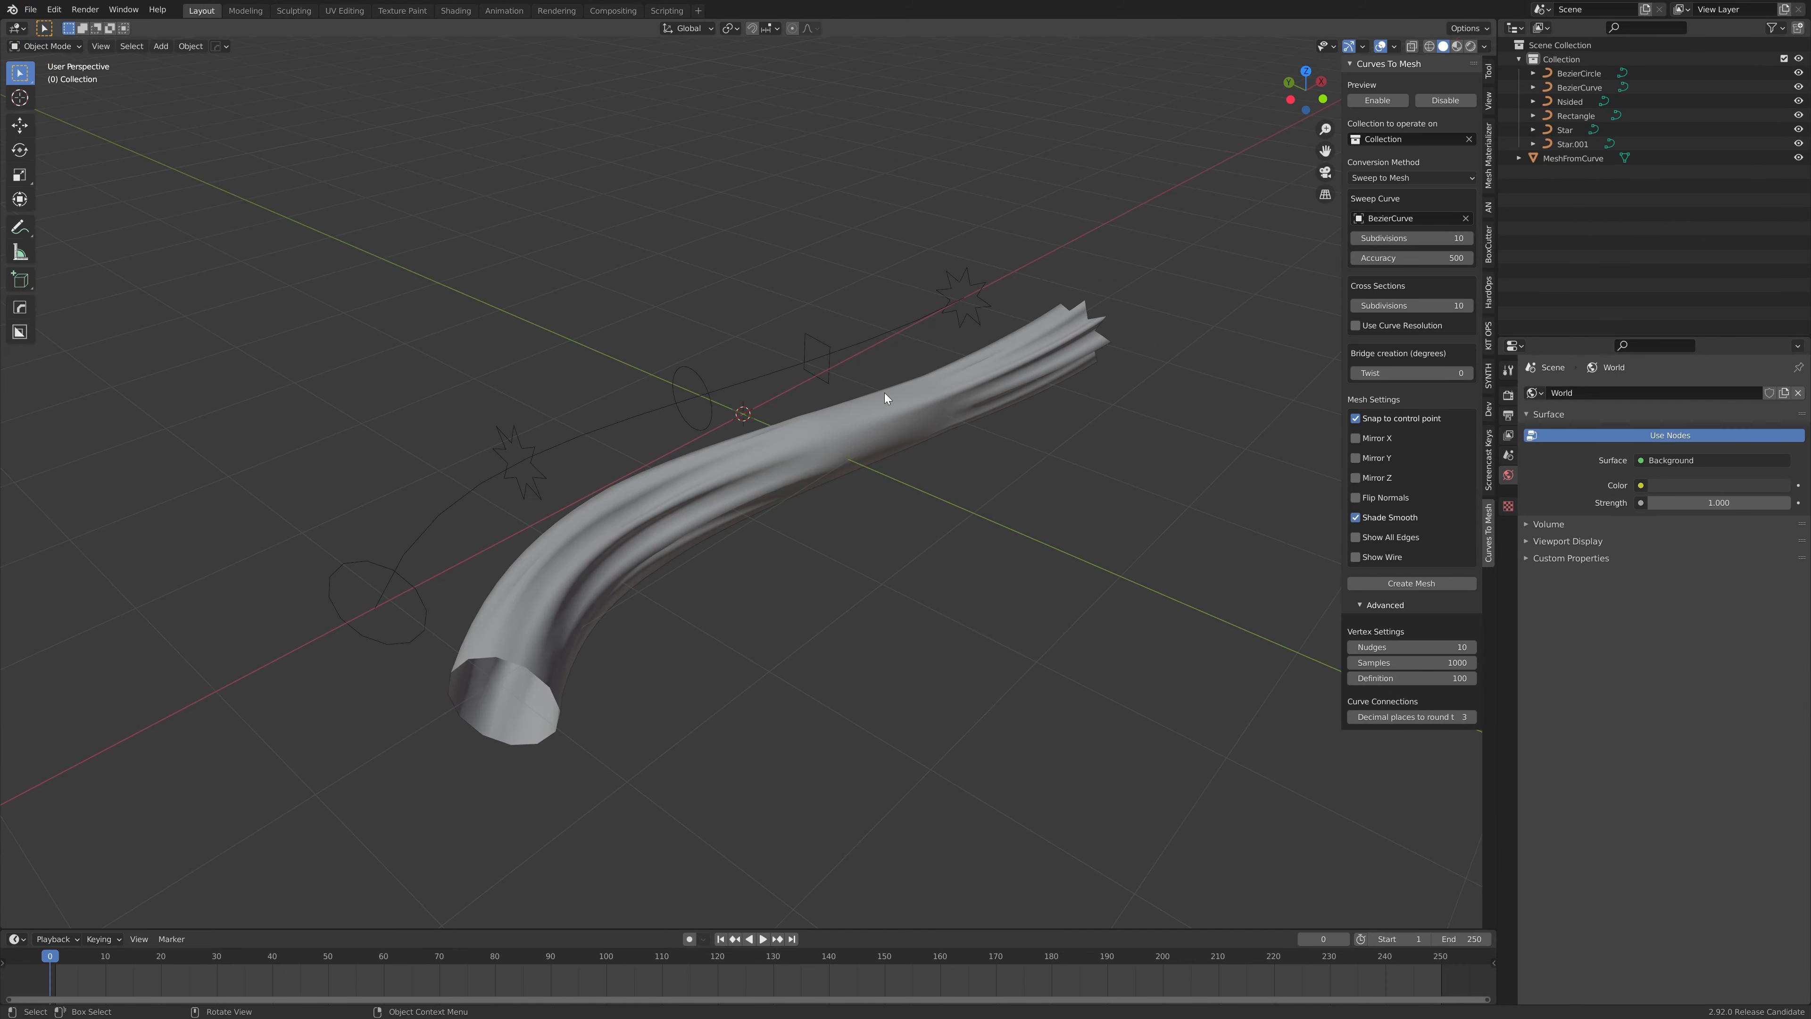
{"action": "middle_click_drag", "start_coordinate": [651, 460], "coordinate": [722, 486]}
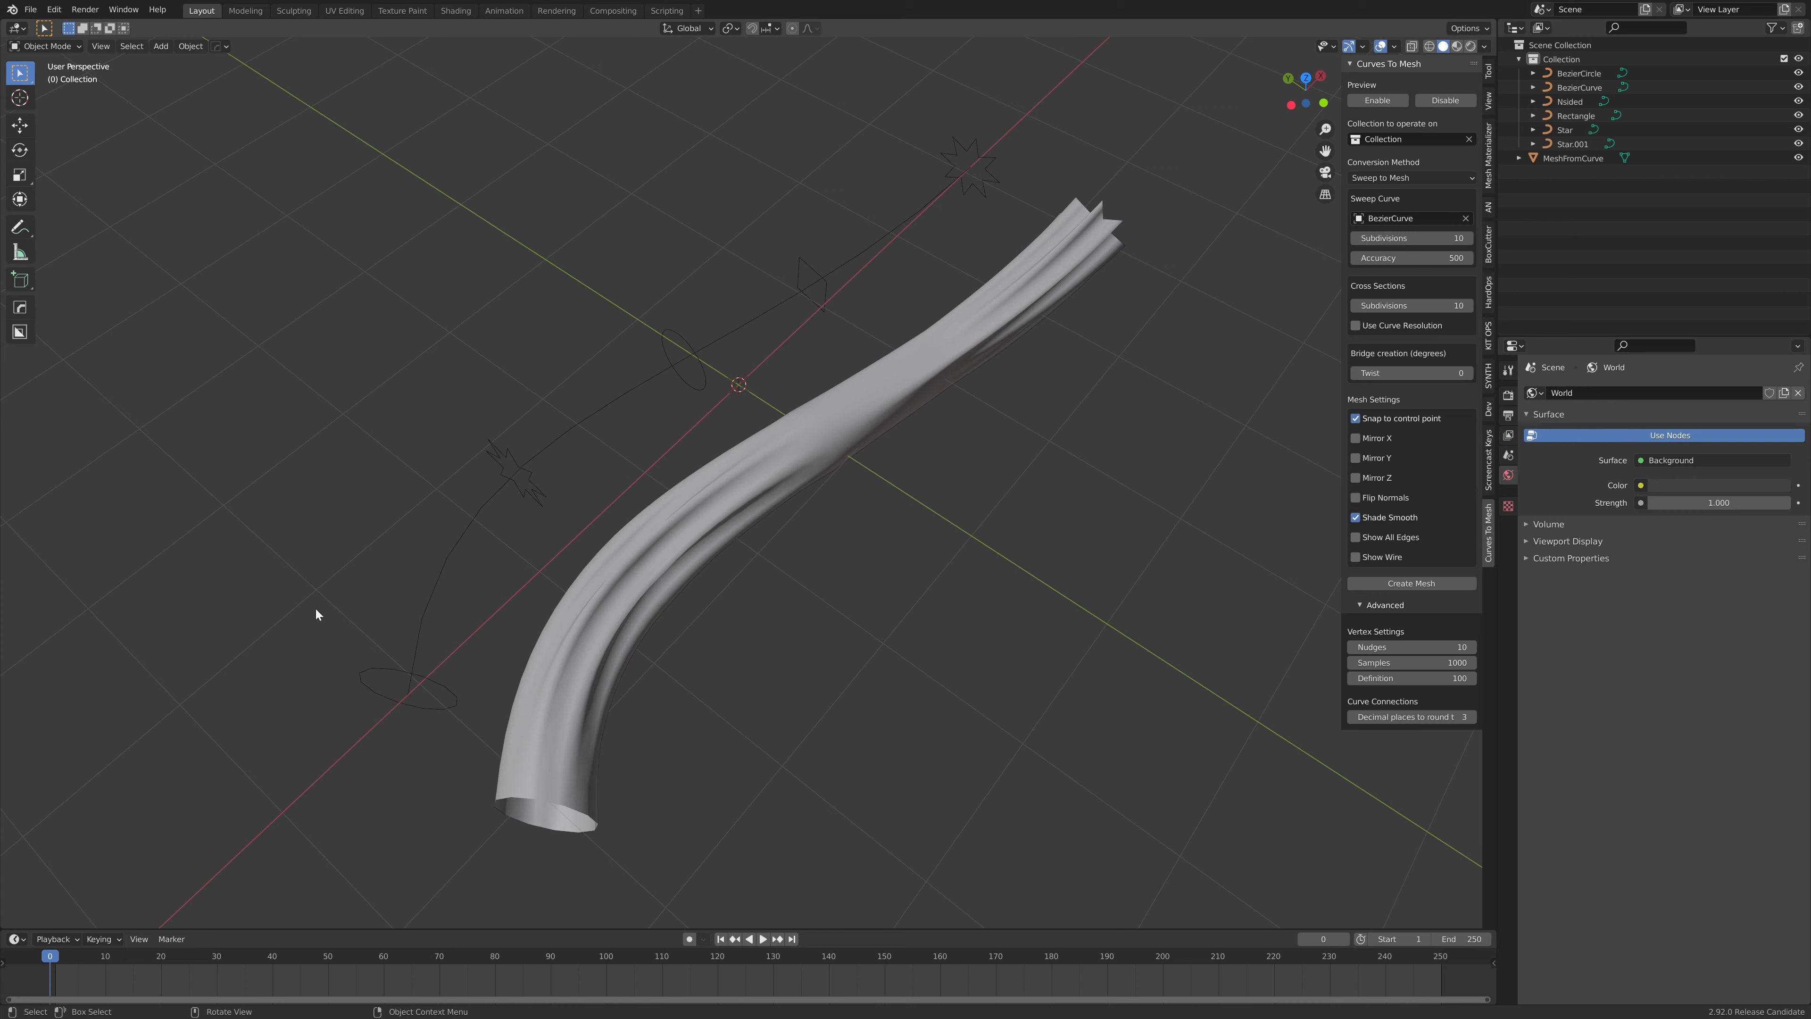
Step: Open sweep_ring_twisted_advanced.blend and dismiss the preferences window that comes with it
{"action": "left_click", "coordinate": [31, 9]}
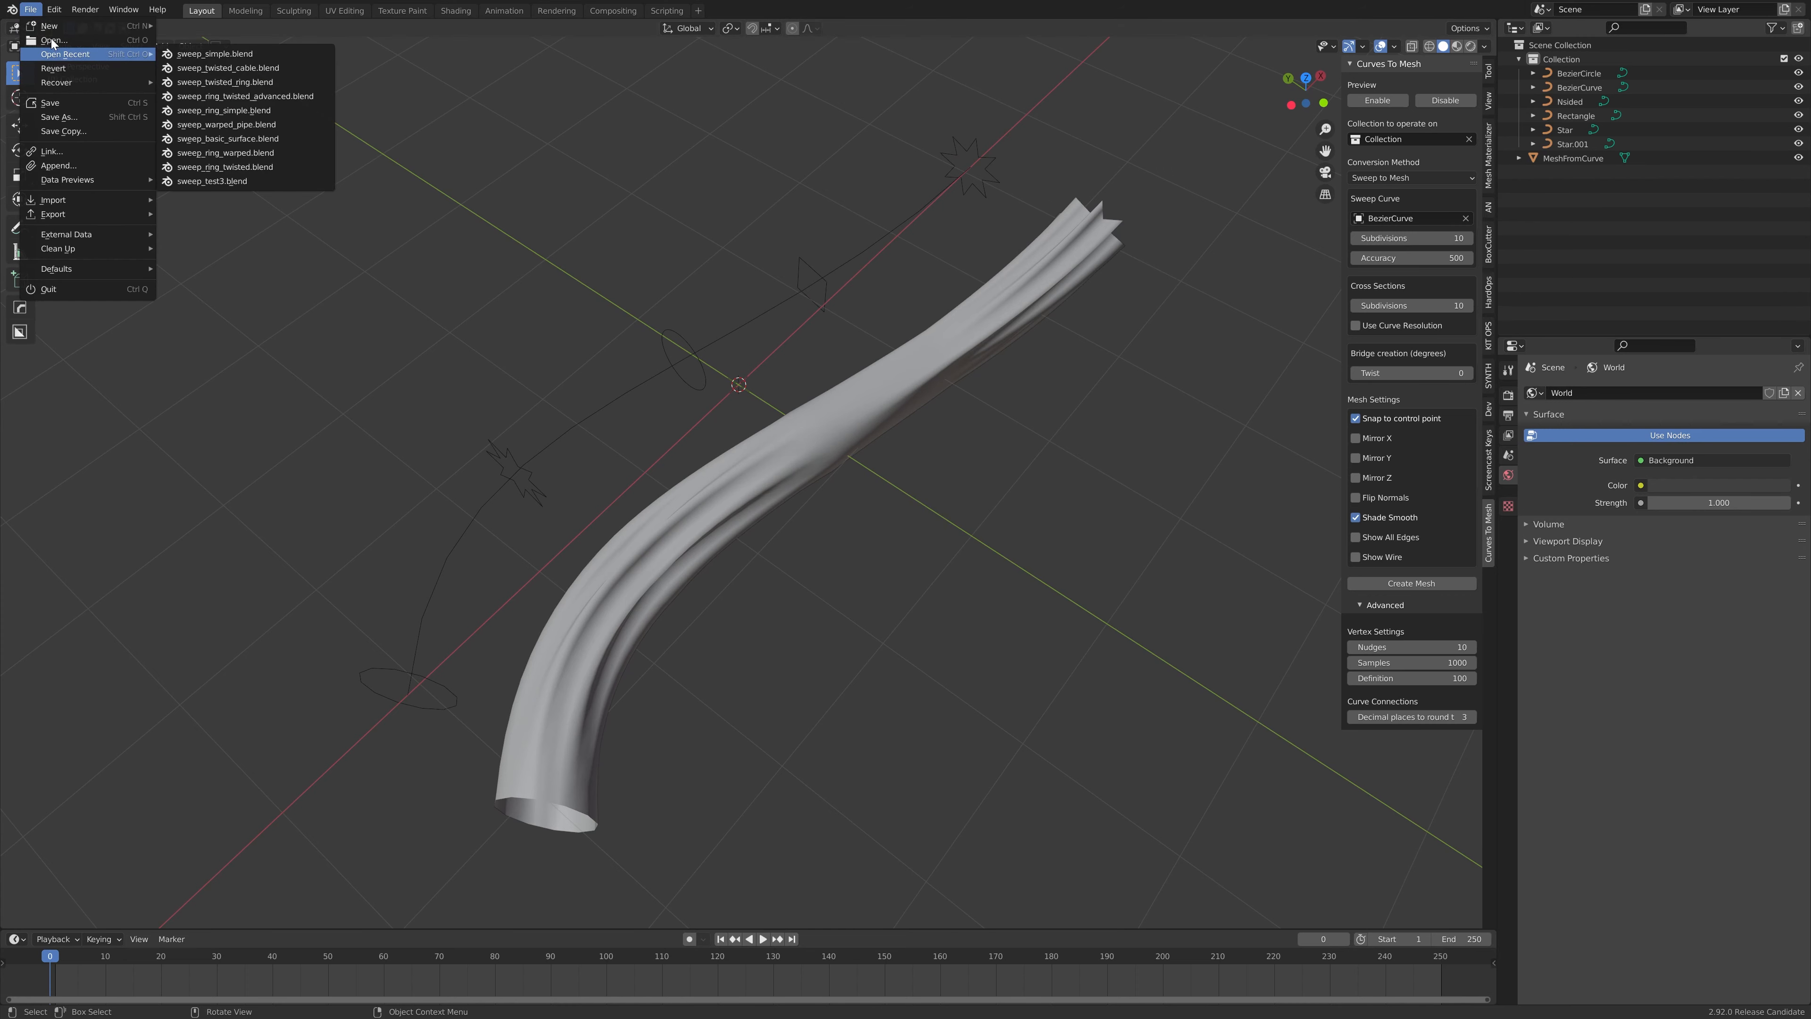
{"action": "left_click", "coordinate": [52, 40]}
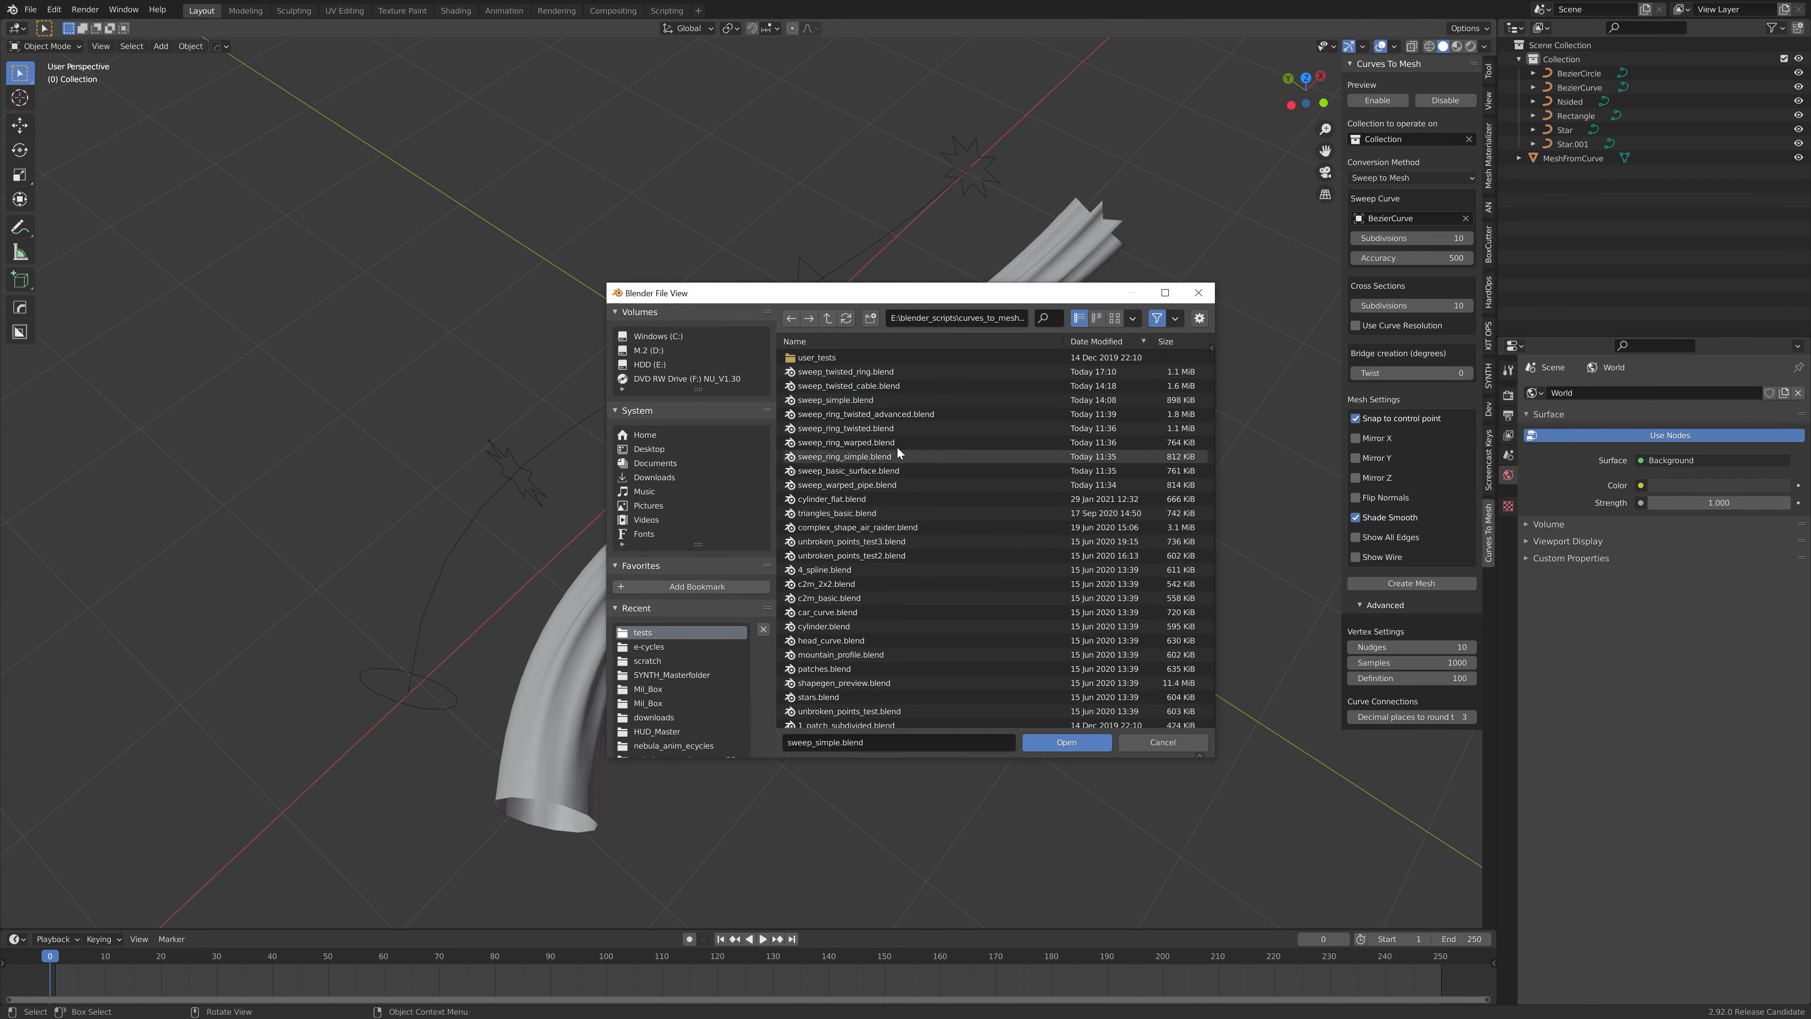
{"action": "double_click", "coordinate": [924, 413]}
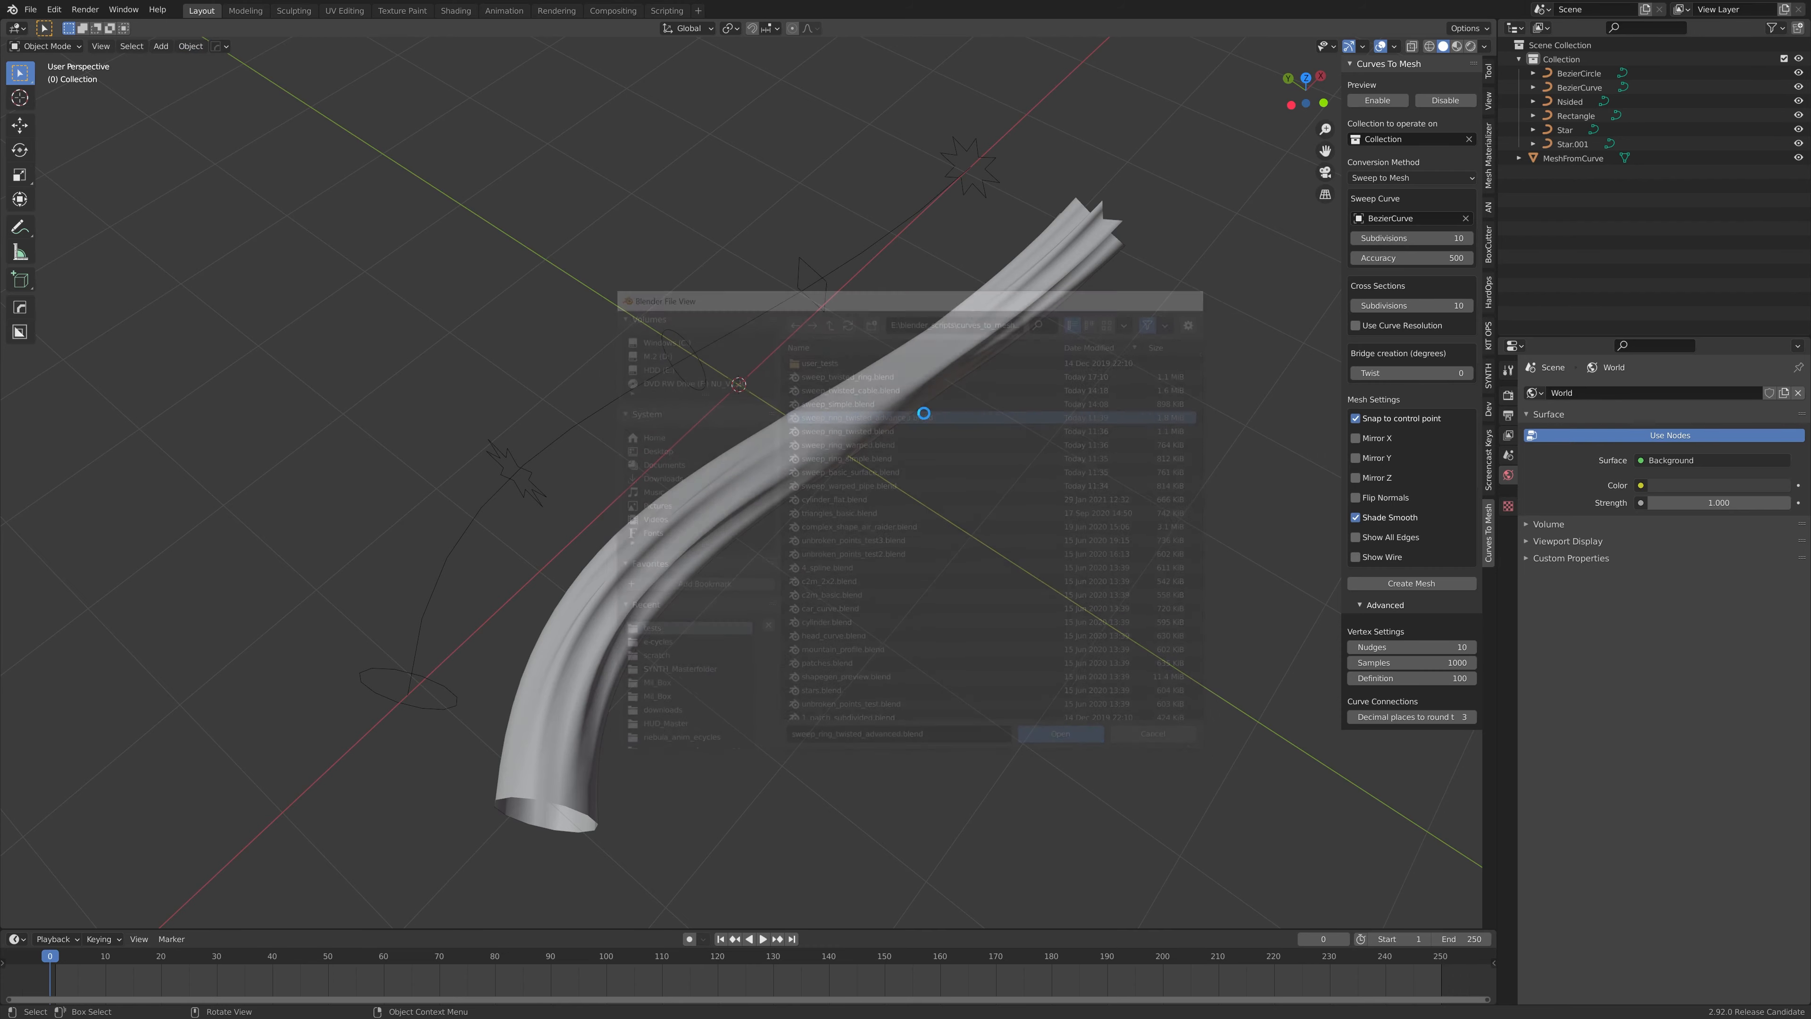
{"action": "left_click", "coordinate": [466, 90]}
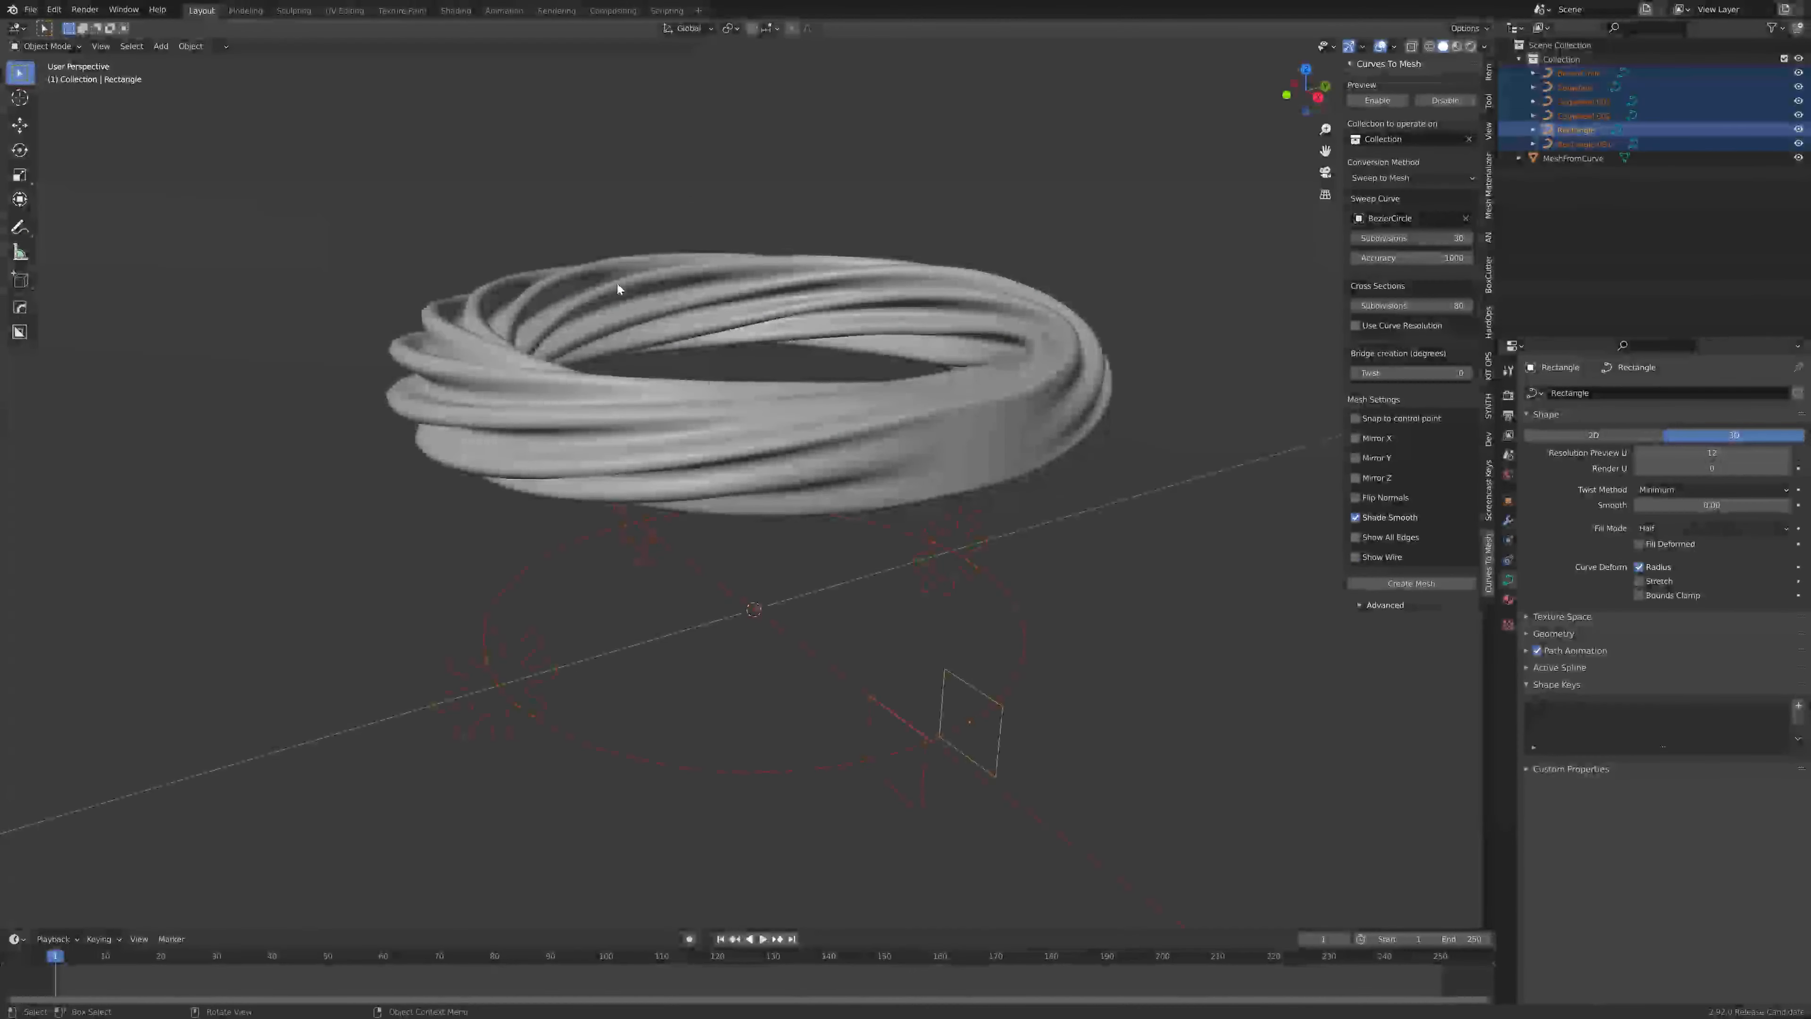
Step: Open sweep_ring_twisted.blend and dismiss its preferences window to see the twisted ring
{"action": "left_click", "coordinate": [30, 10]}
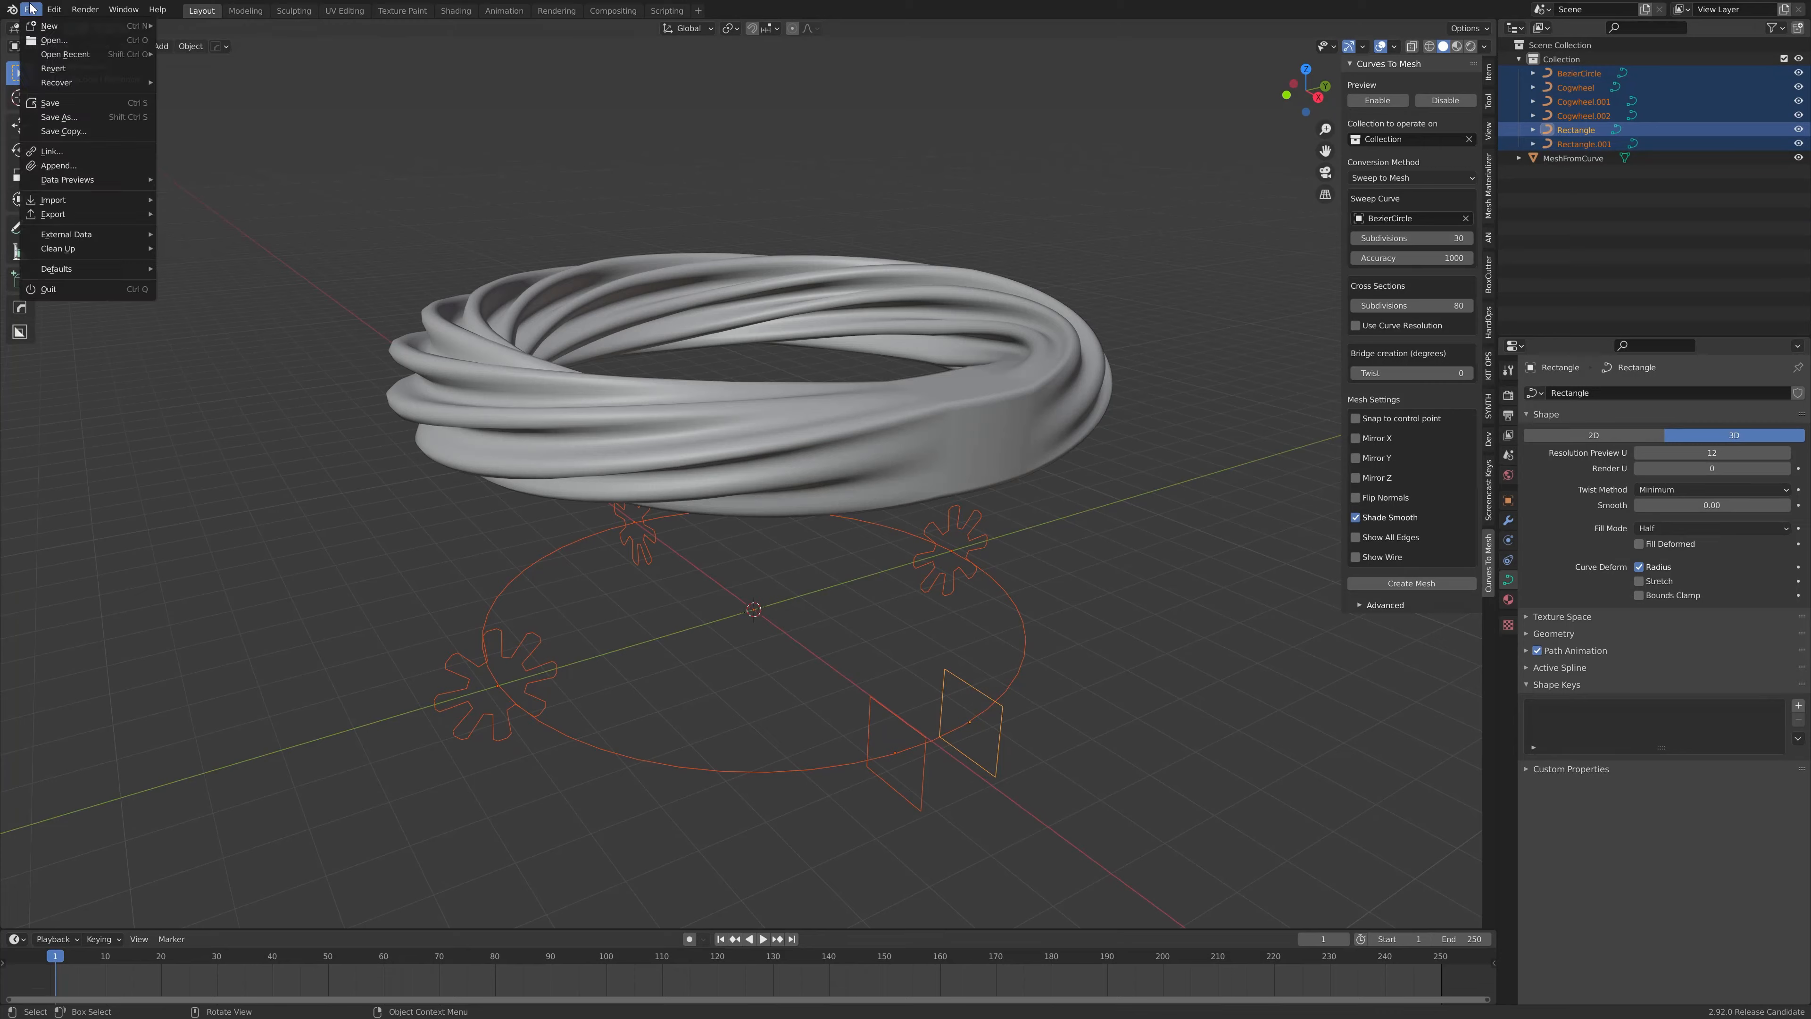
{"action": "left_click", "coordinate": [52, 40]}
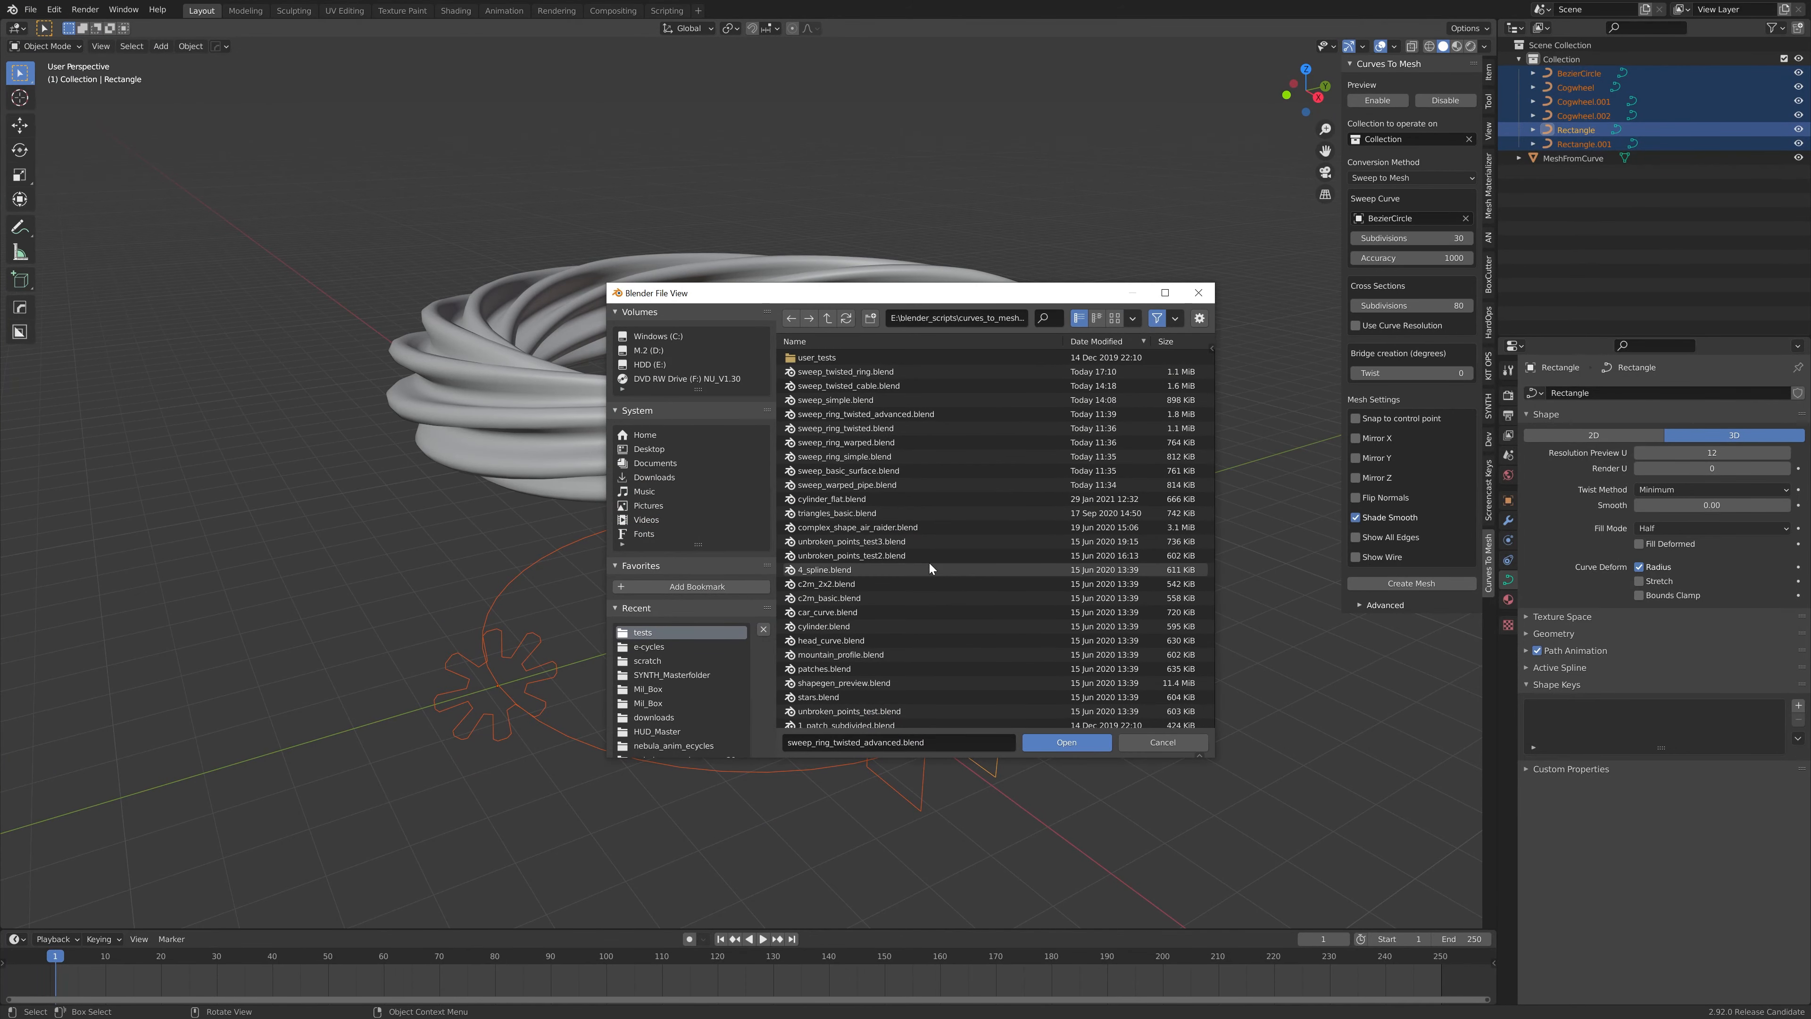
{"action": "double_click", "coordinate": [859, 431]}
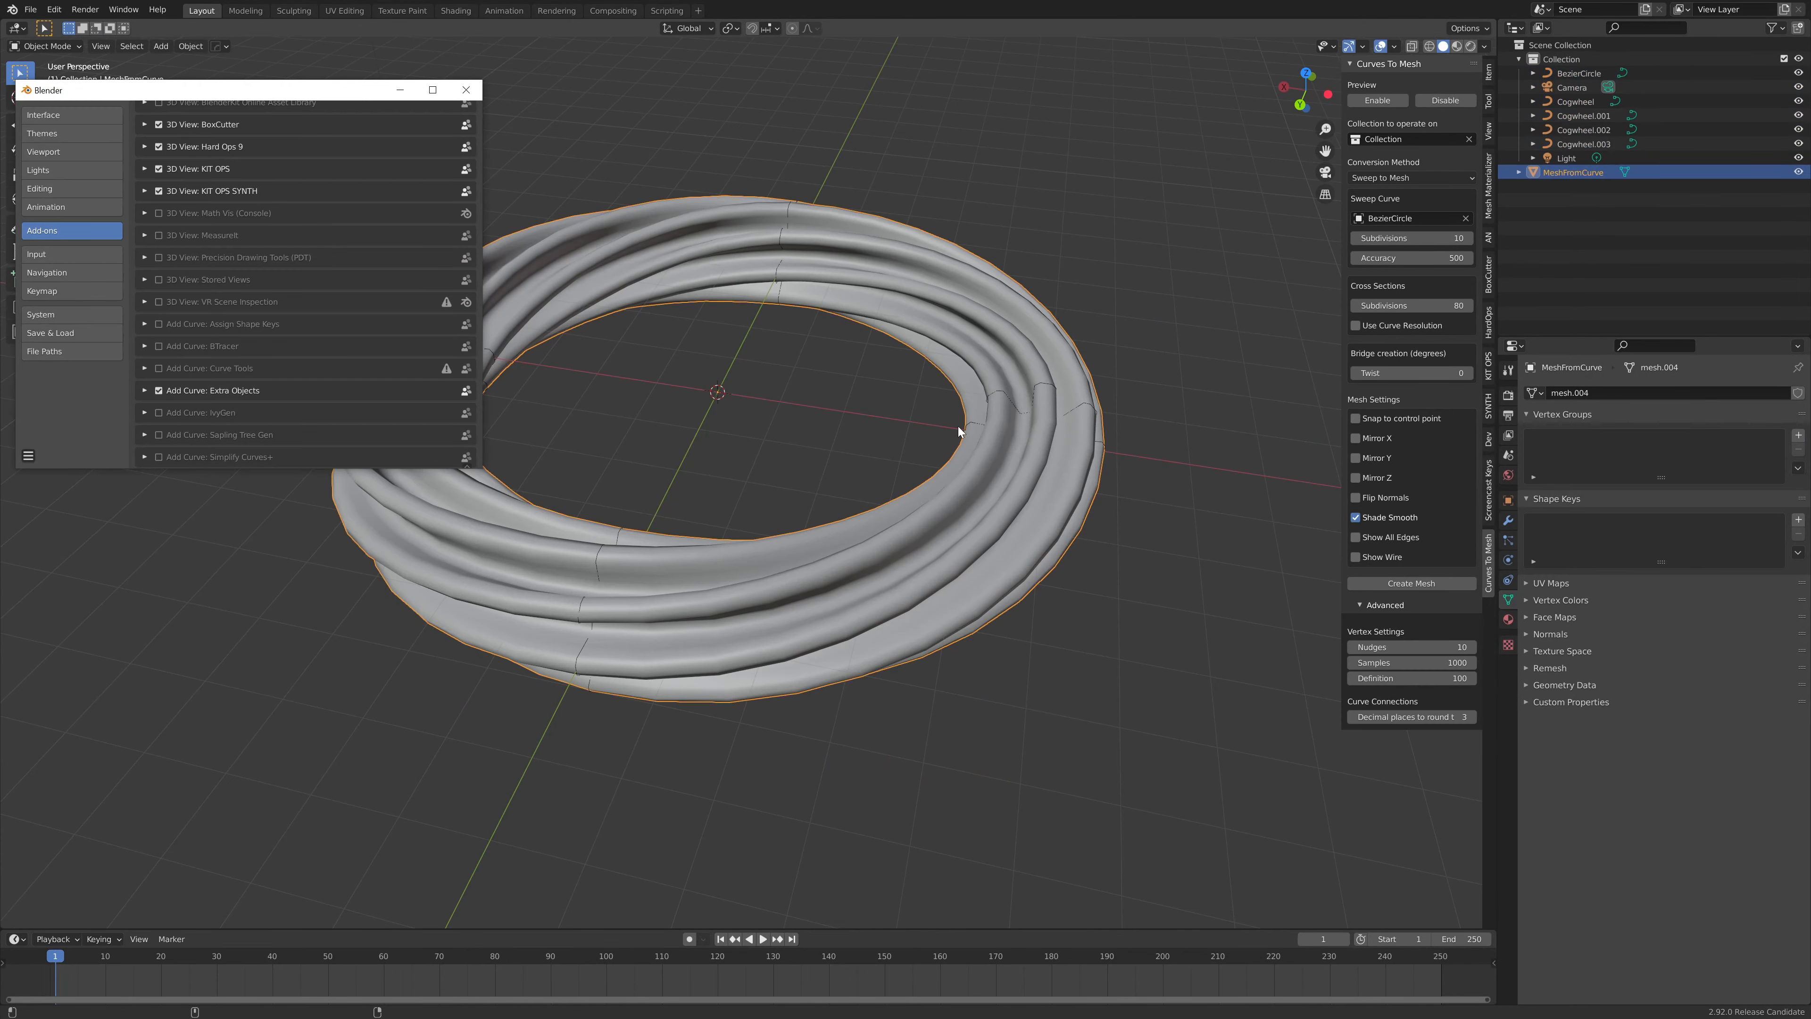
{"action": "left_click", "coordinate": [464, 93]}
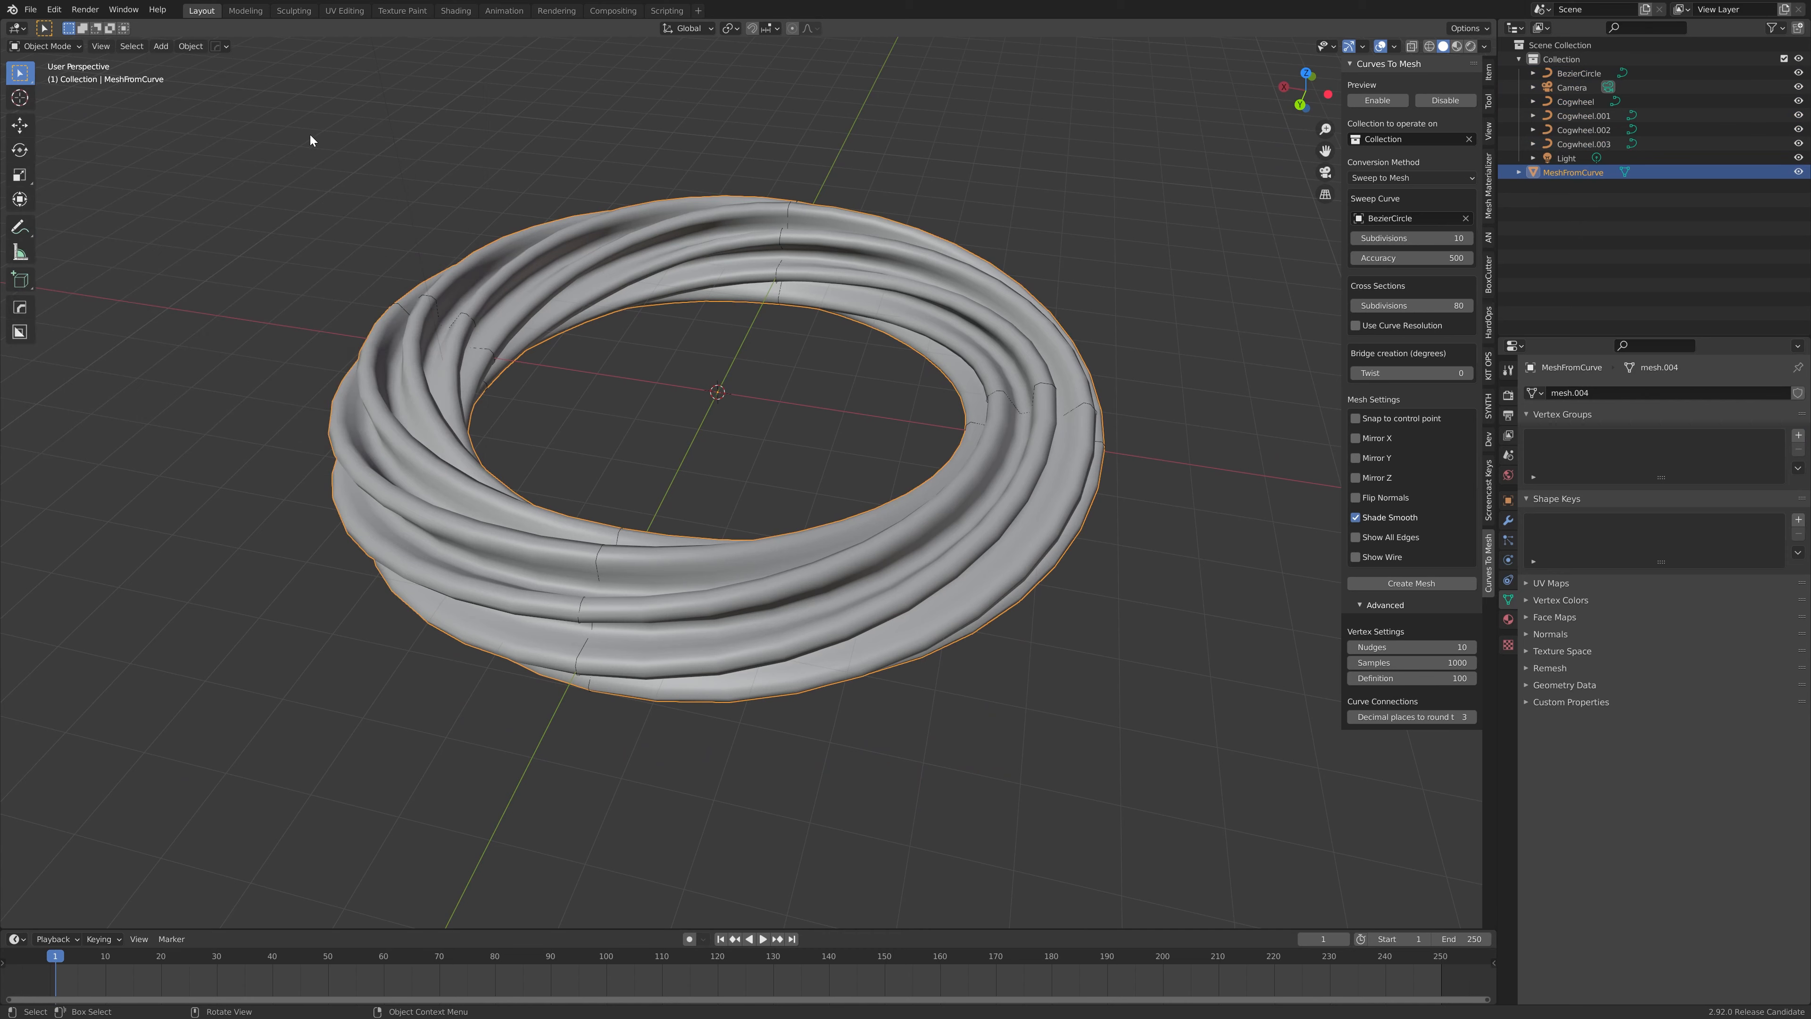
Step: Open sweep_ring_warped.blend and enable the Curves To Mesh preview of the warped ring
{"action": "left_click", "coordinate": [30, 9]}
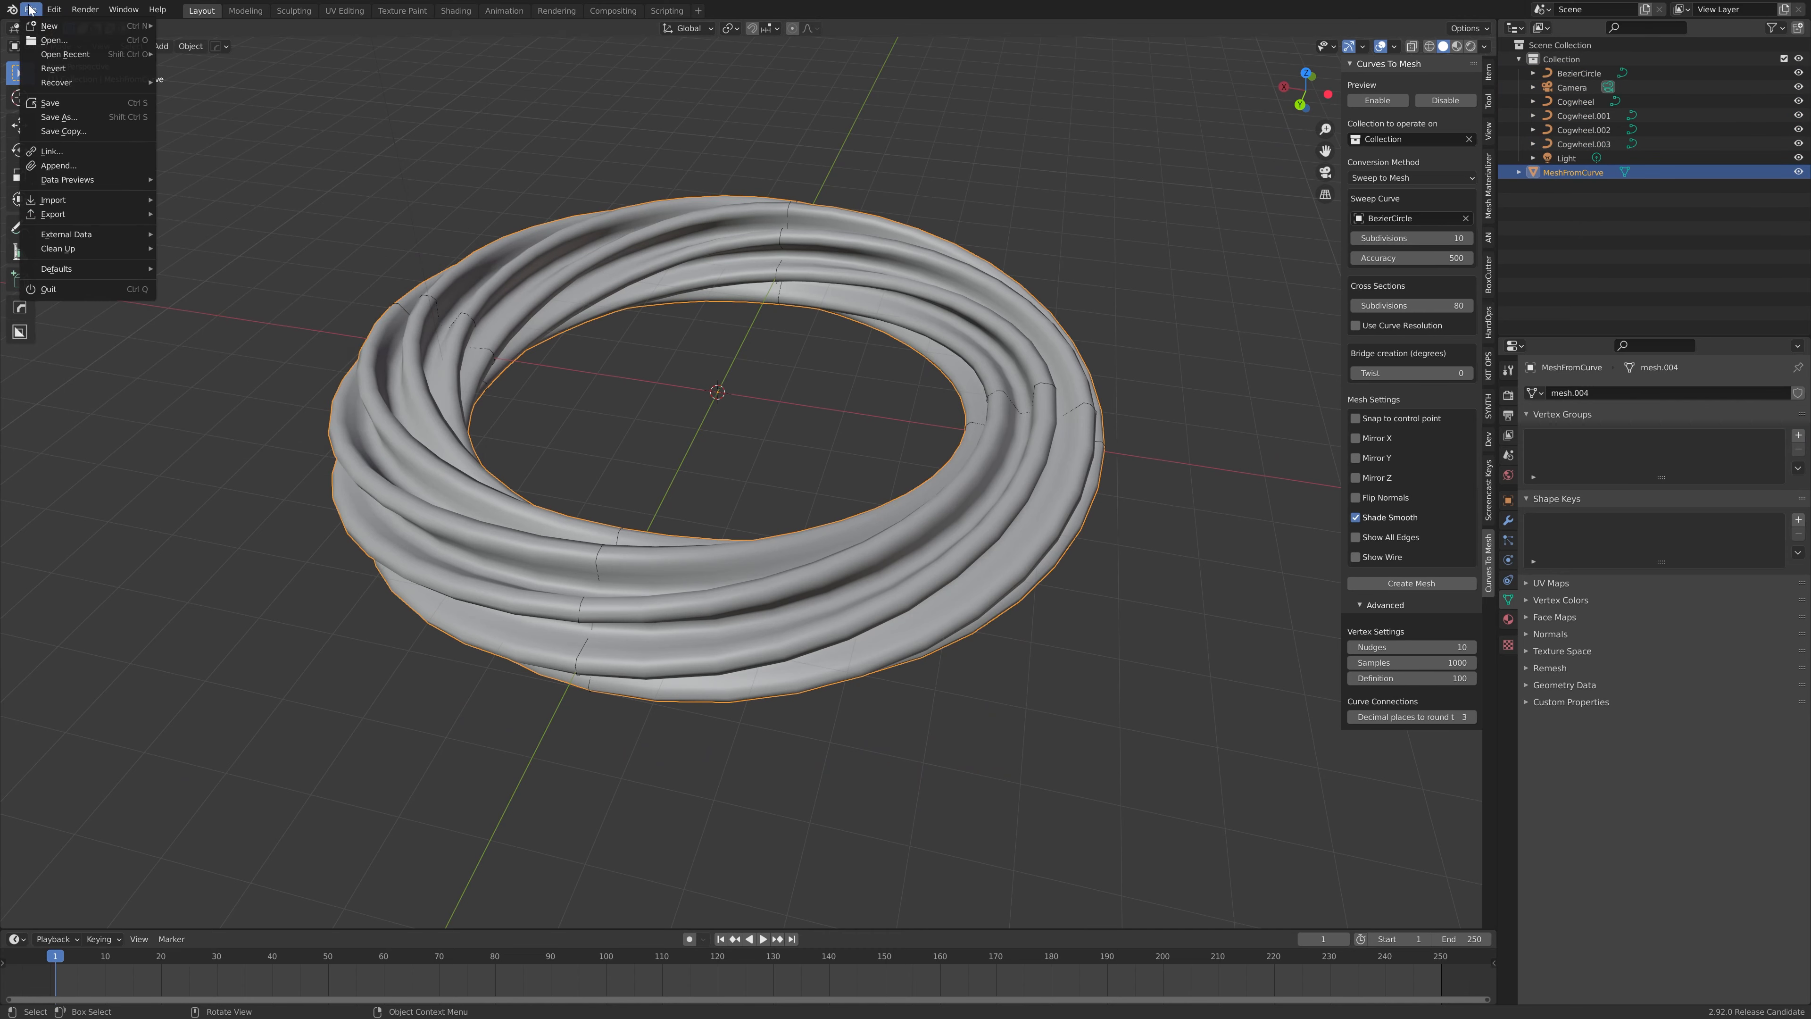
{"action": "left_click", "coordinate": [51, 40]}
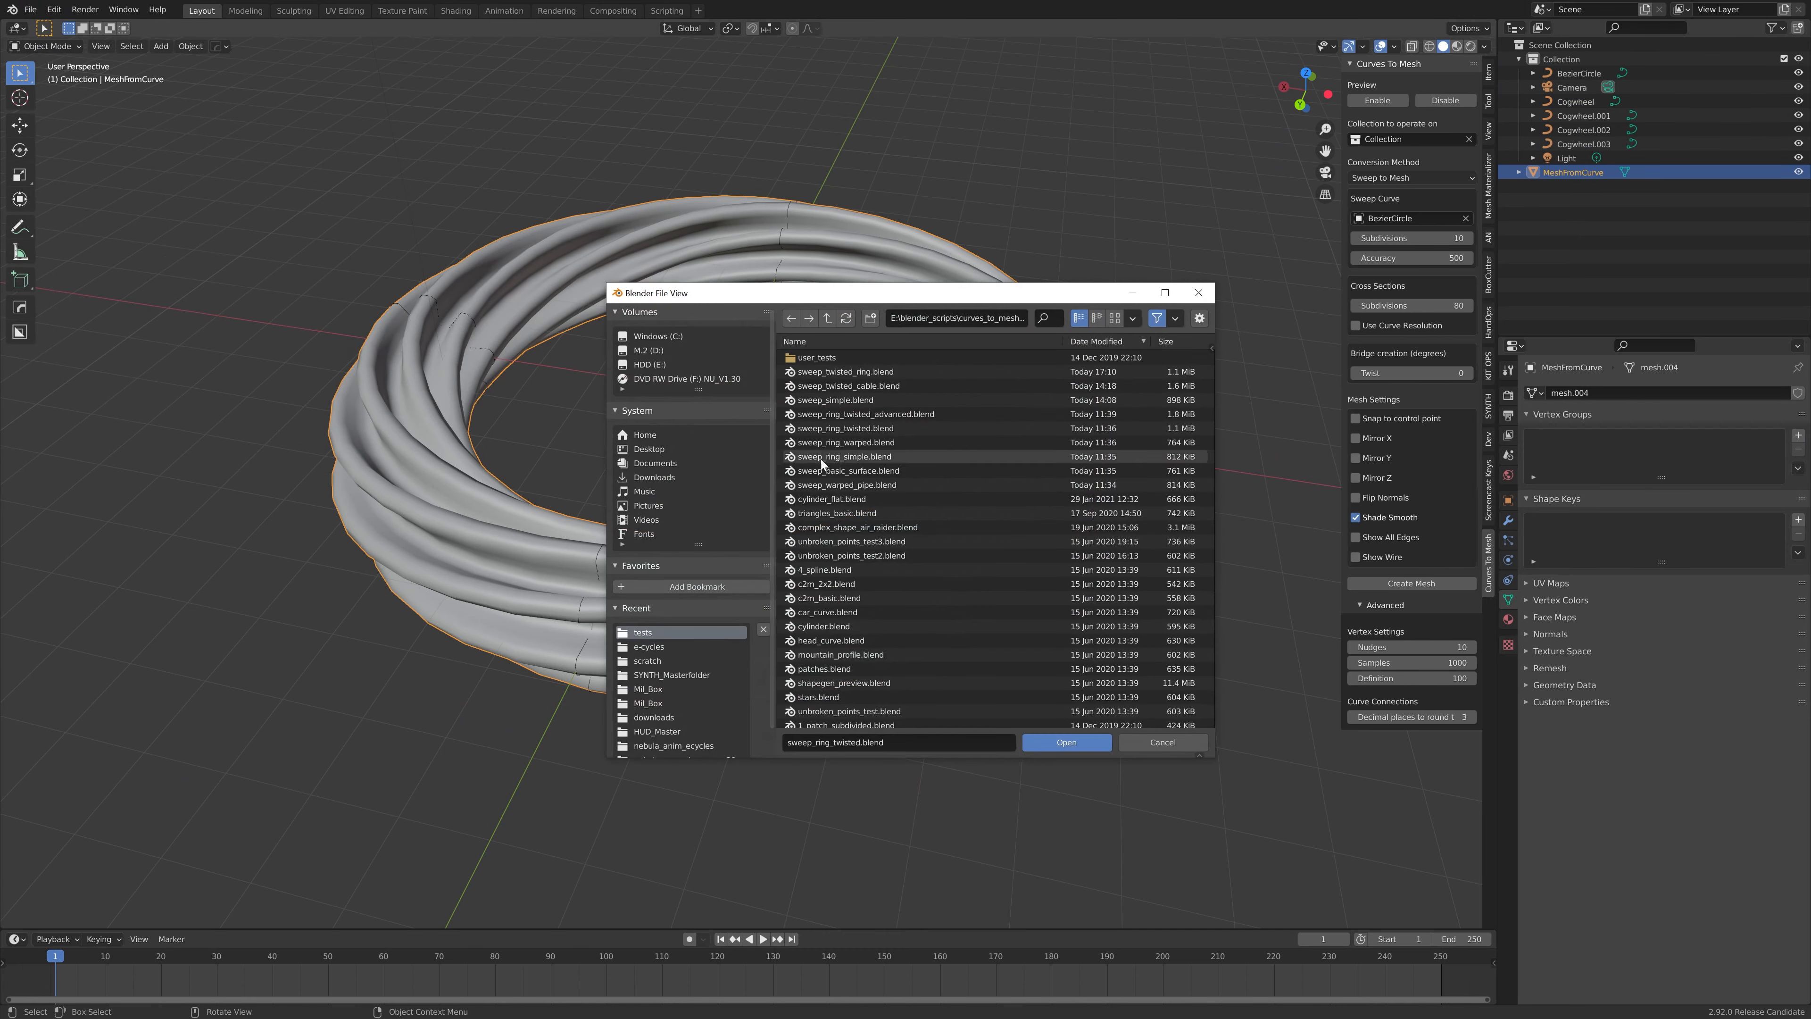
{"action": "double_click", "coordinate": [877, 441]}
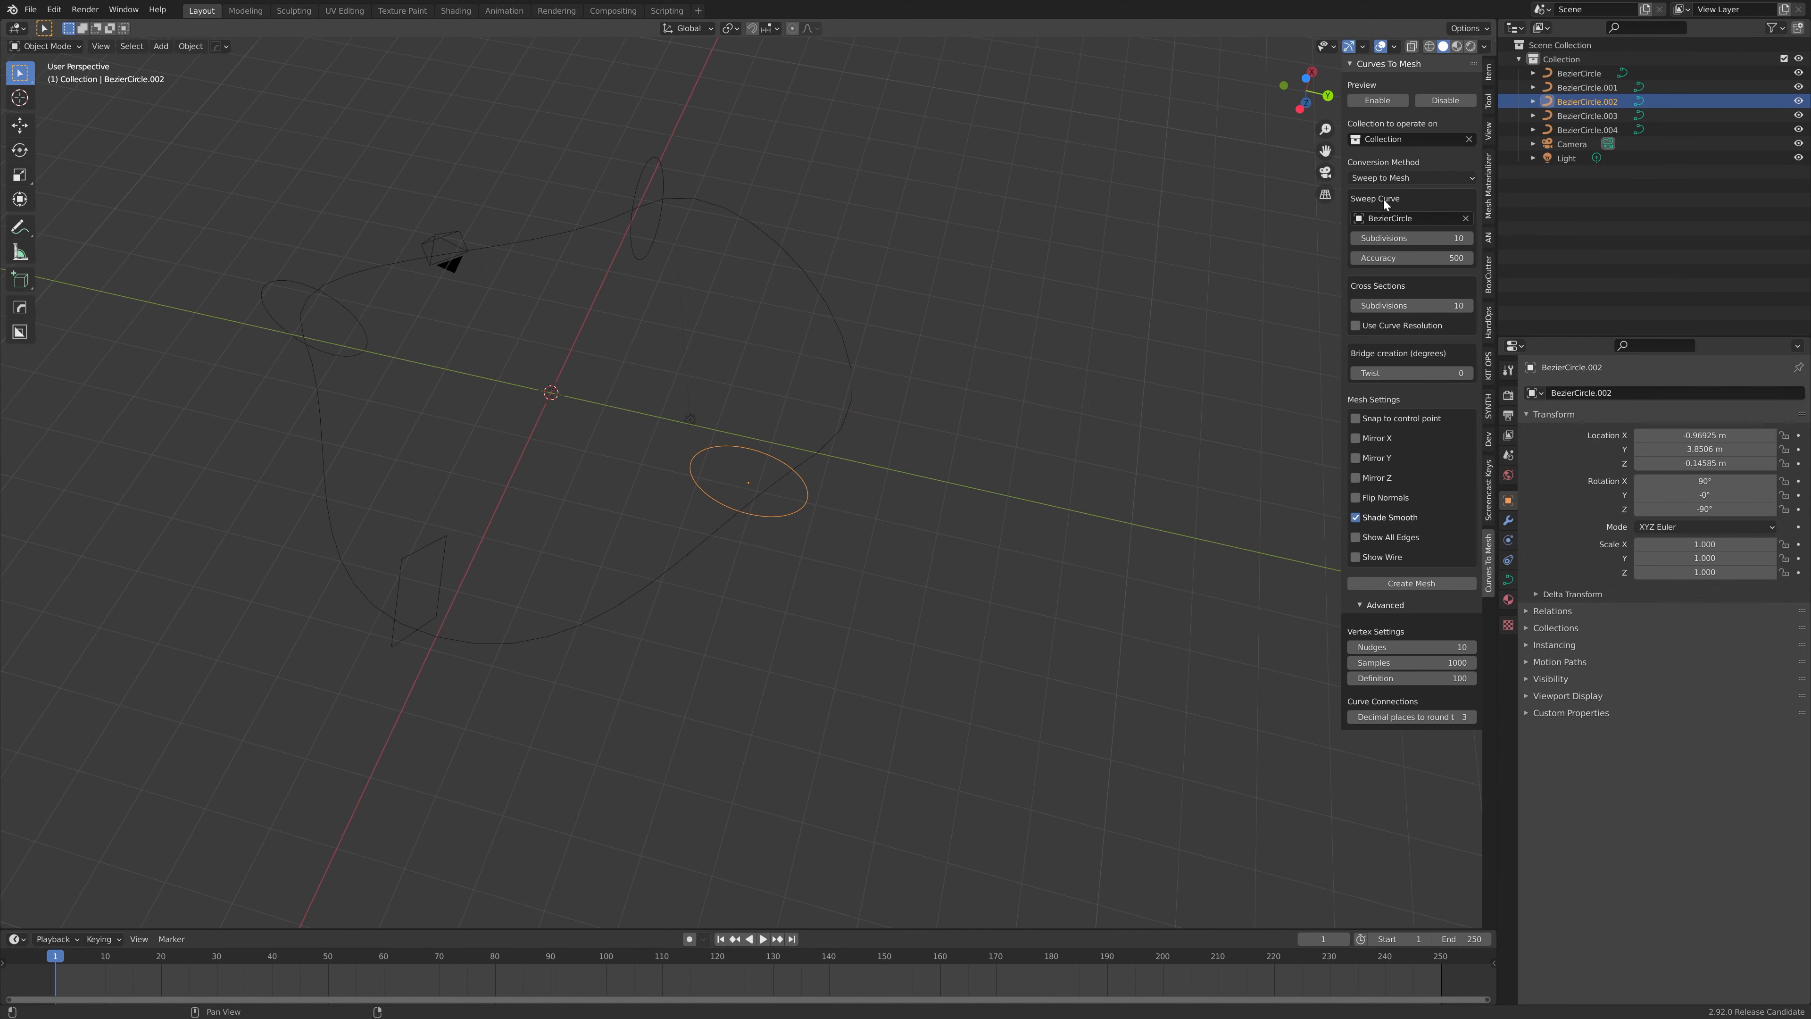
{"action": "left_click", "coordinate": [1371, 101]}
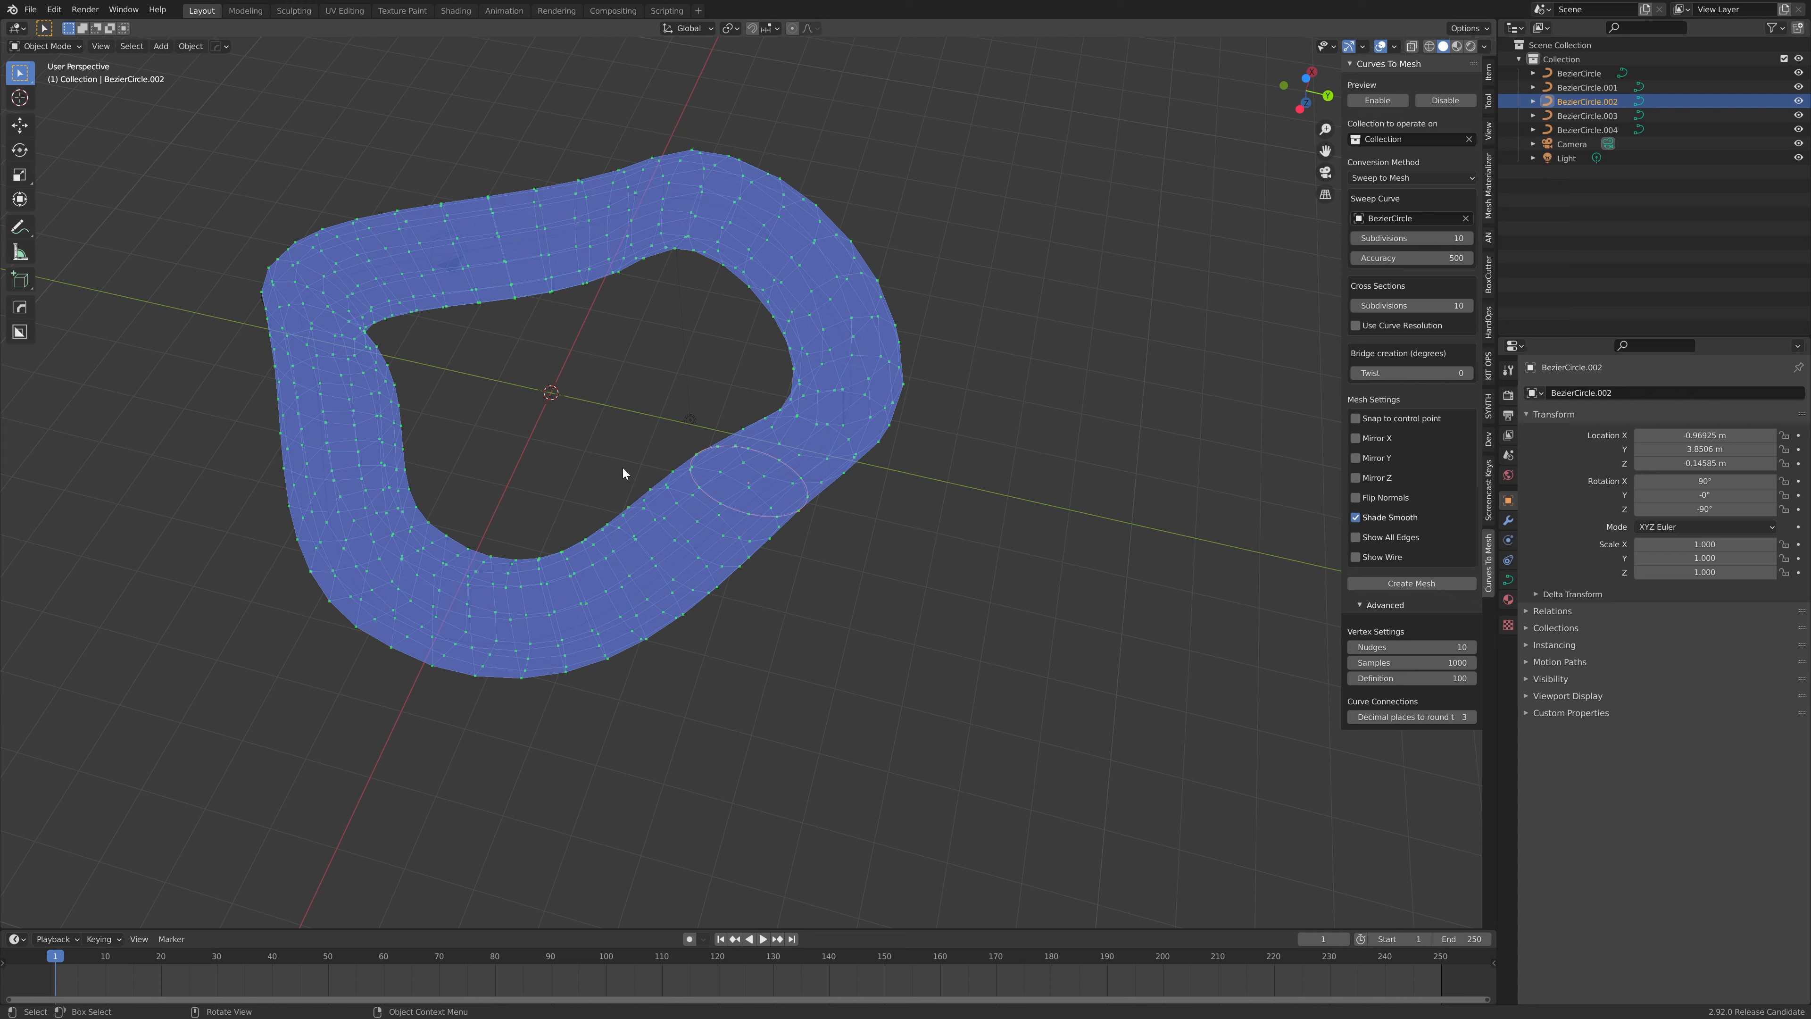
Step: Open sweep_basic_surface.blend and enable the Curves To Mesh preview of the swept surface
{"action": "left_click", "coordinate": [30, 9]}
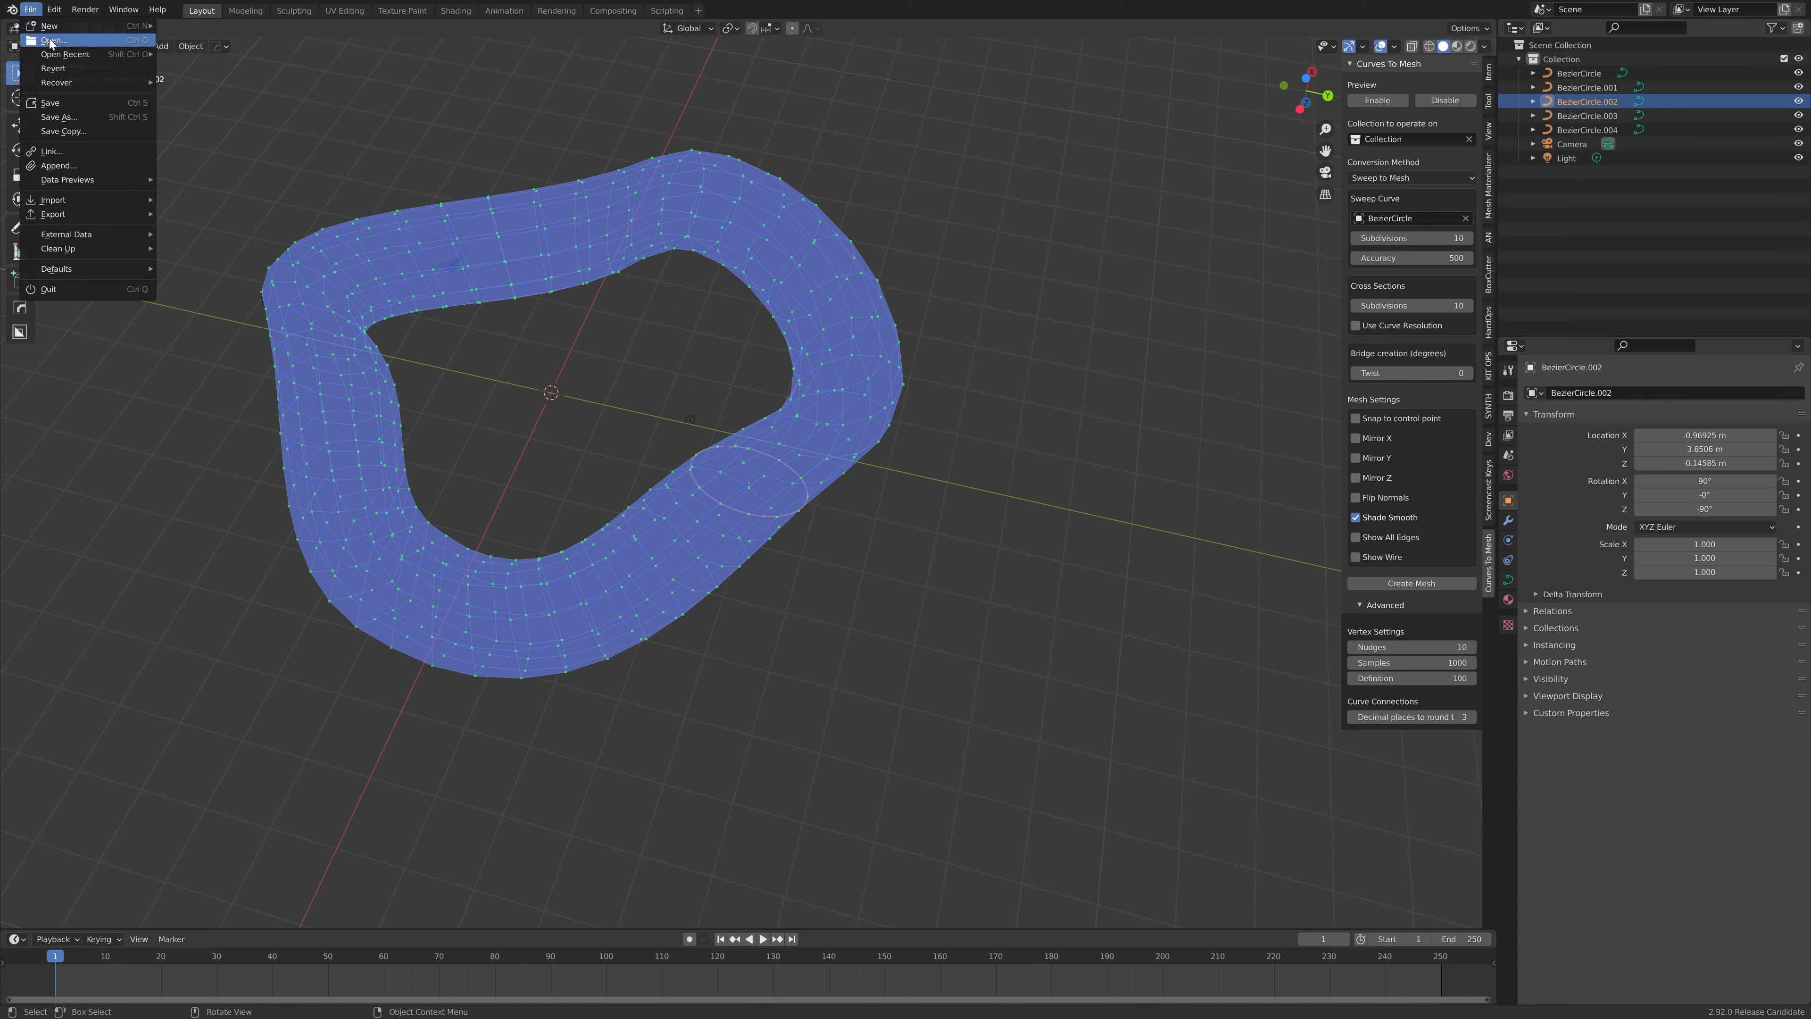
{"action": "left_click", "coordinate": [50, 41]}
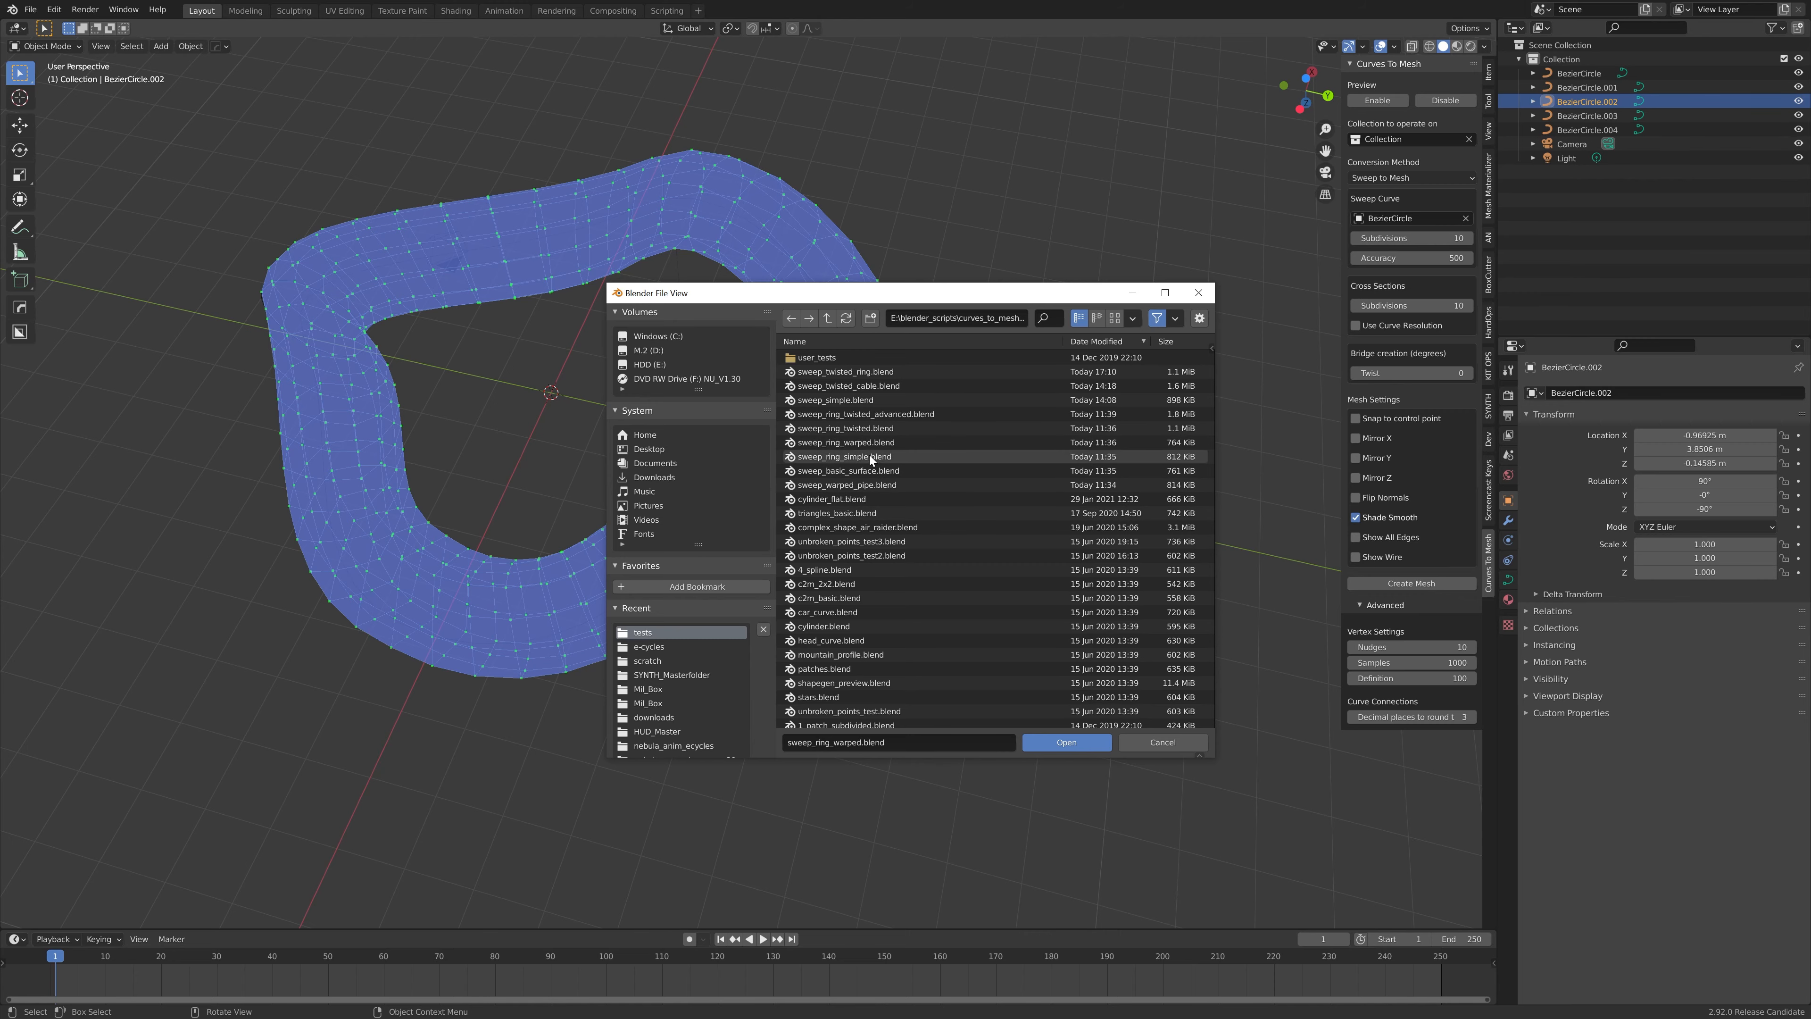
{"action": "double_click", "coordinate": [896, 469]}
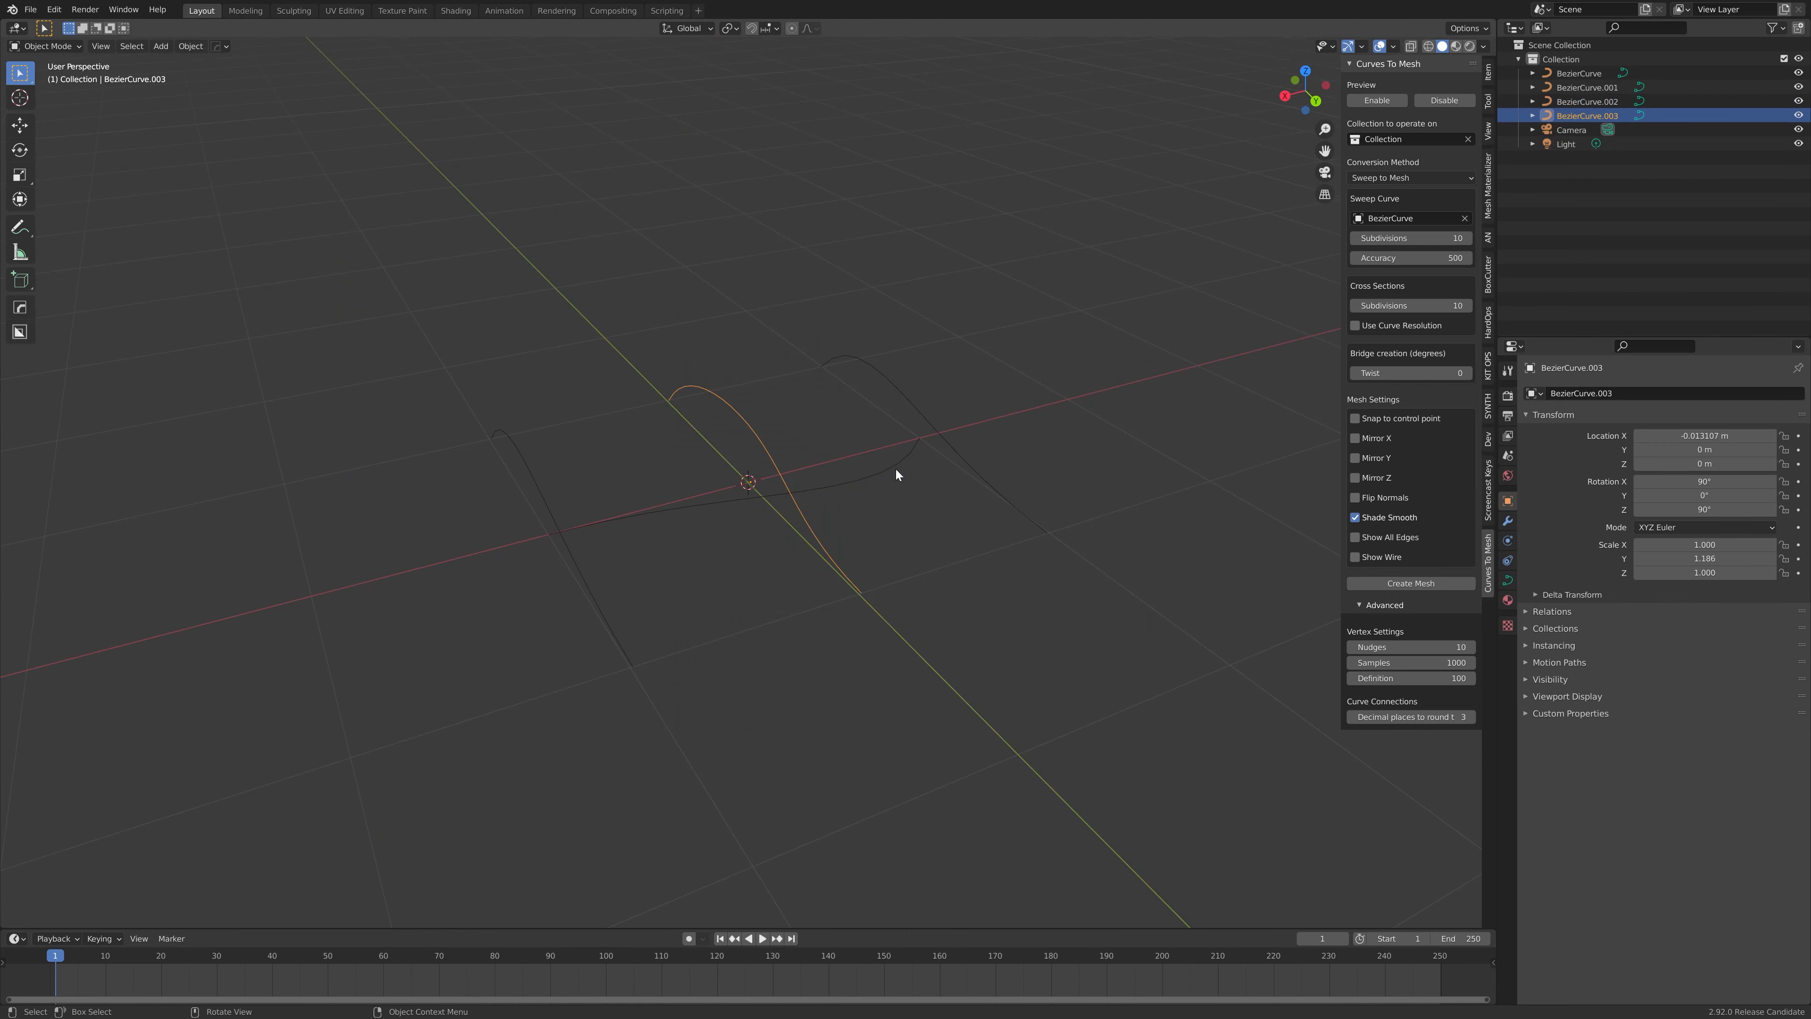
{"action": "left_click", "coordinate": [1376, 100]}
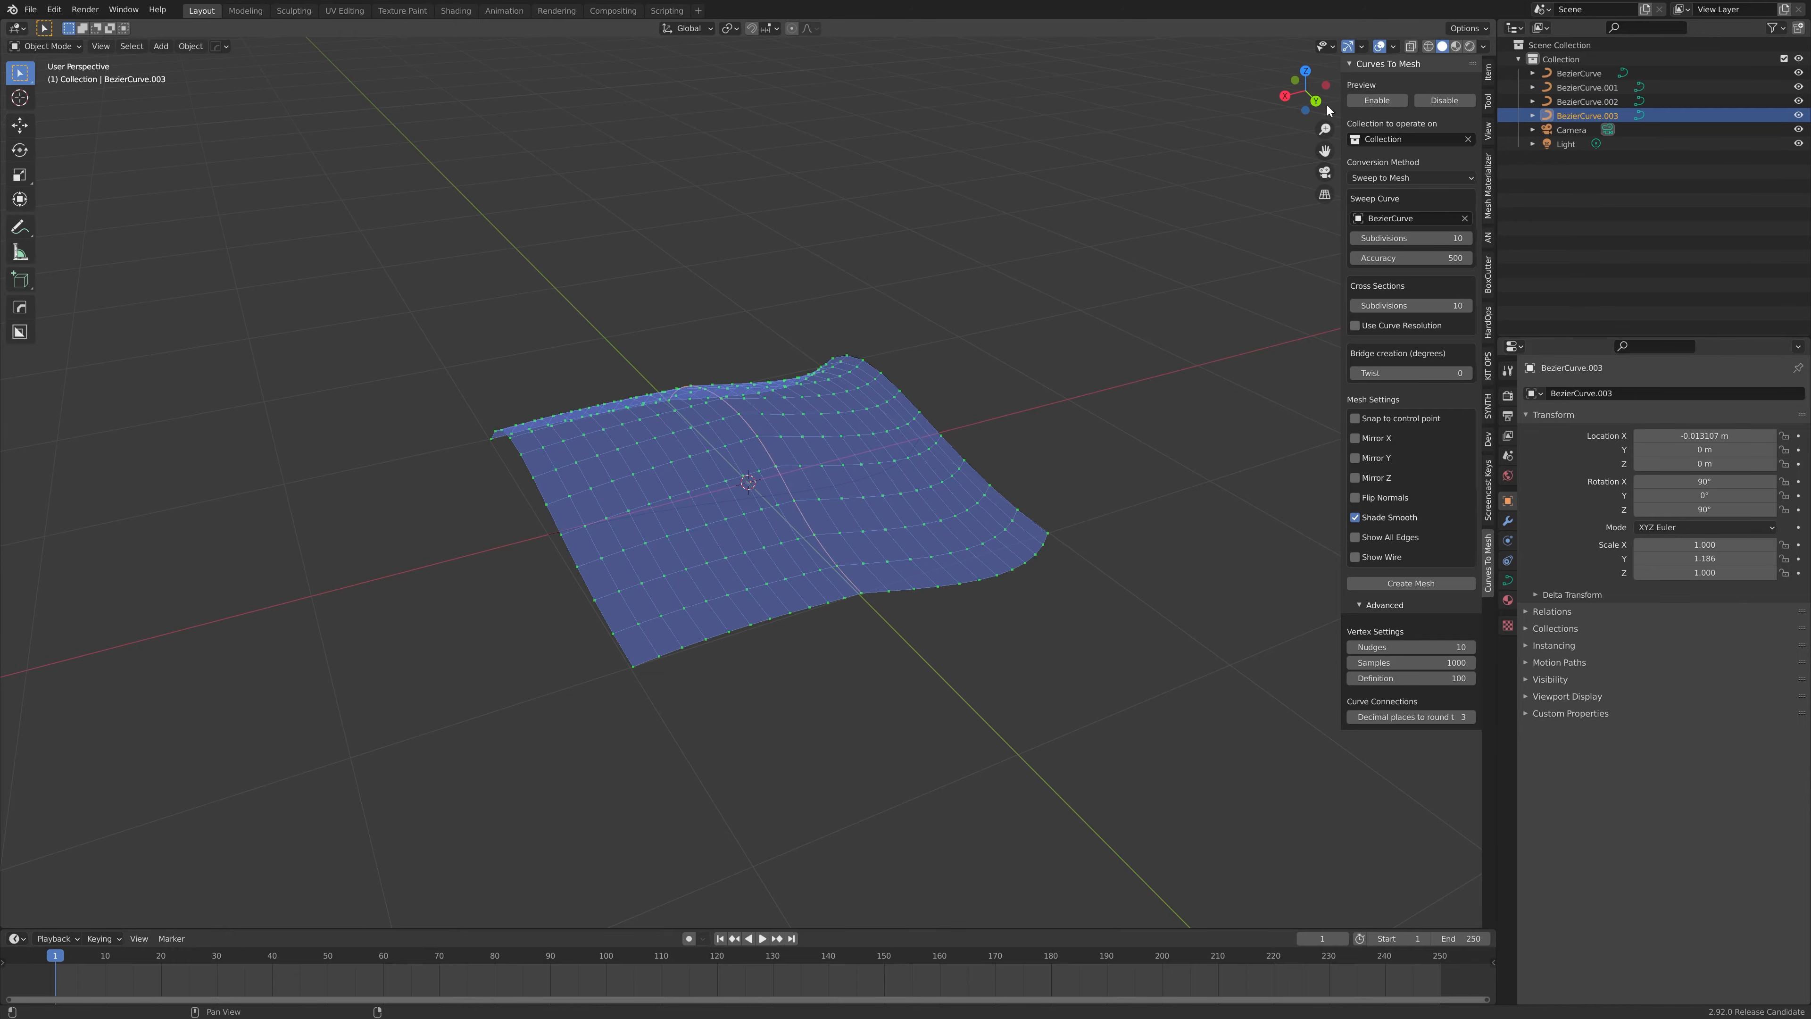
Step: Select the cross-section curves of the surface in turn and examine how the preview mesh follows them from several angles
{"action": "middle_click_drag", "start_coordinate": [780, 465], "coordinate": [551, 474]}
{"action": "left_click", "coordinate": [469, 555]}
{"action": "middle_click_drag", "start_coordinate": [729, 513], "coordinate": [691, 547]}
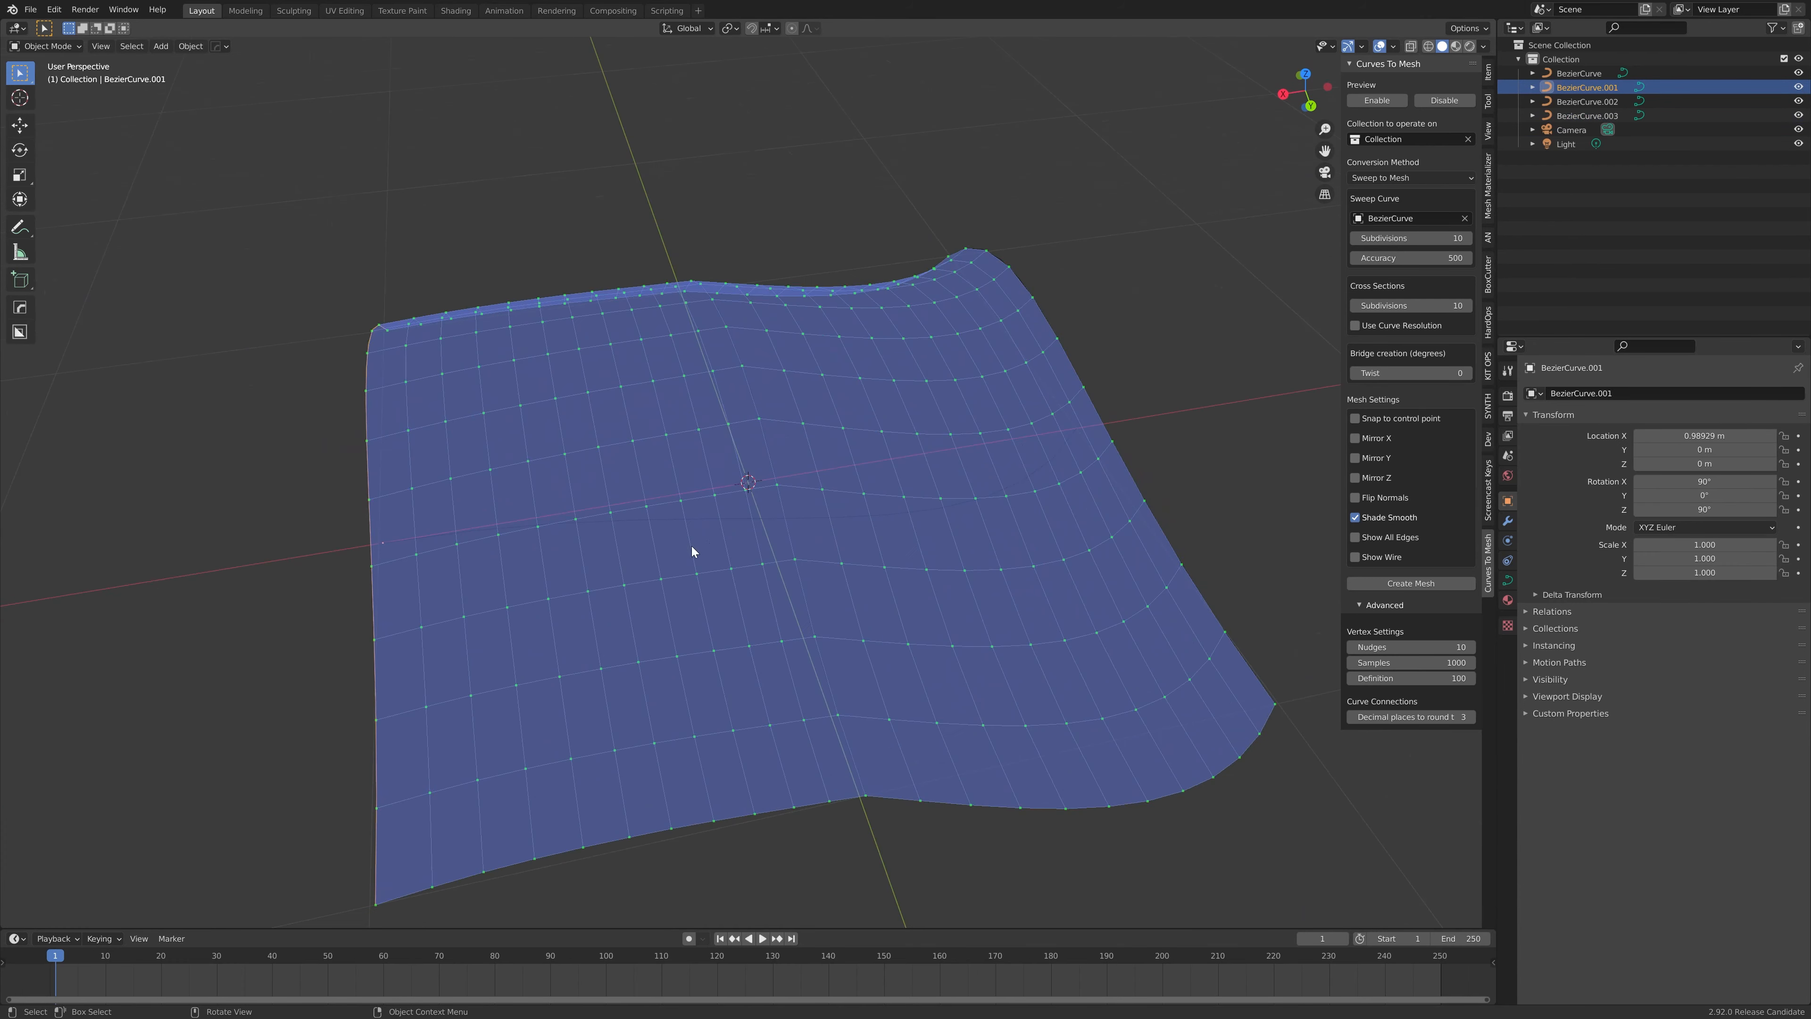
{"action": "left_click", "coordinate": [766, 442]}
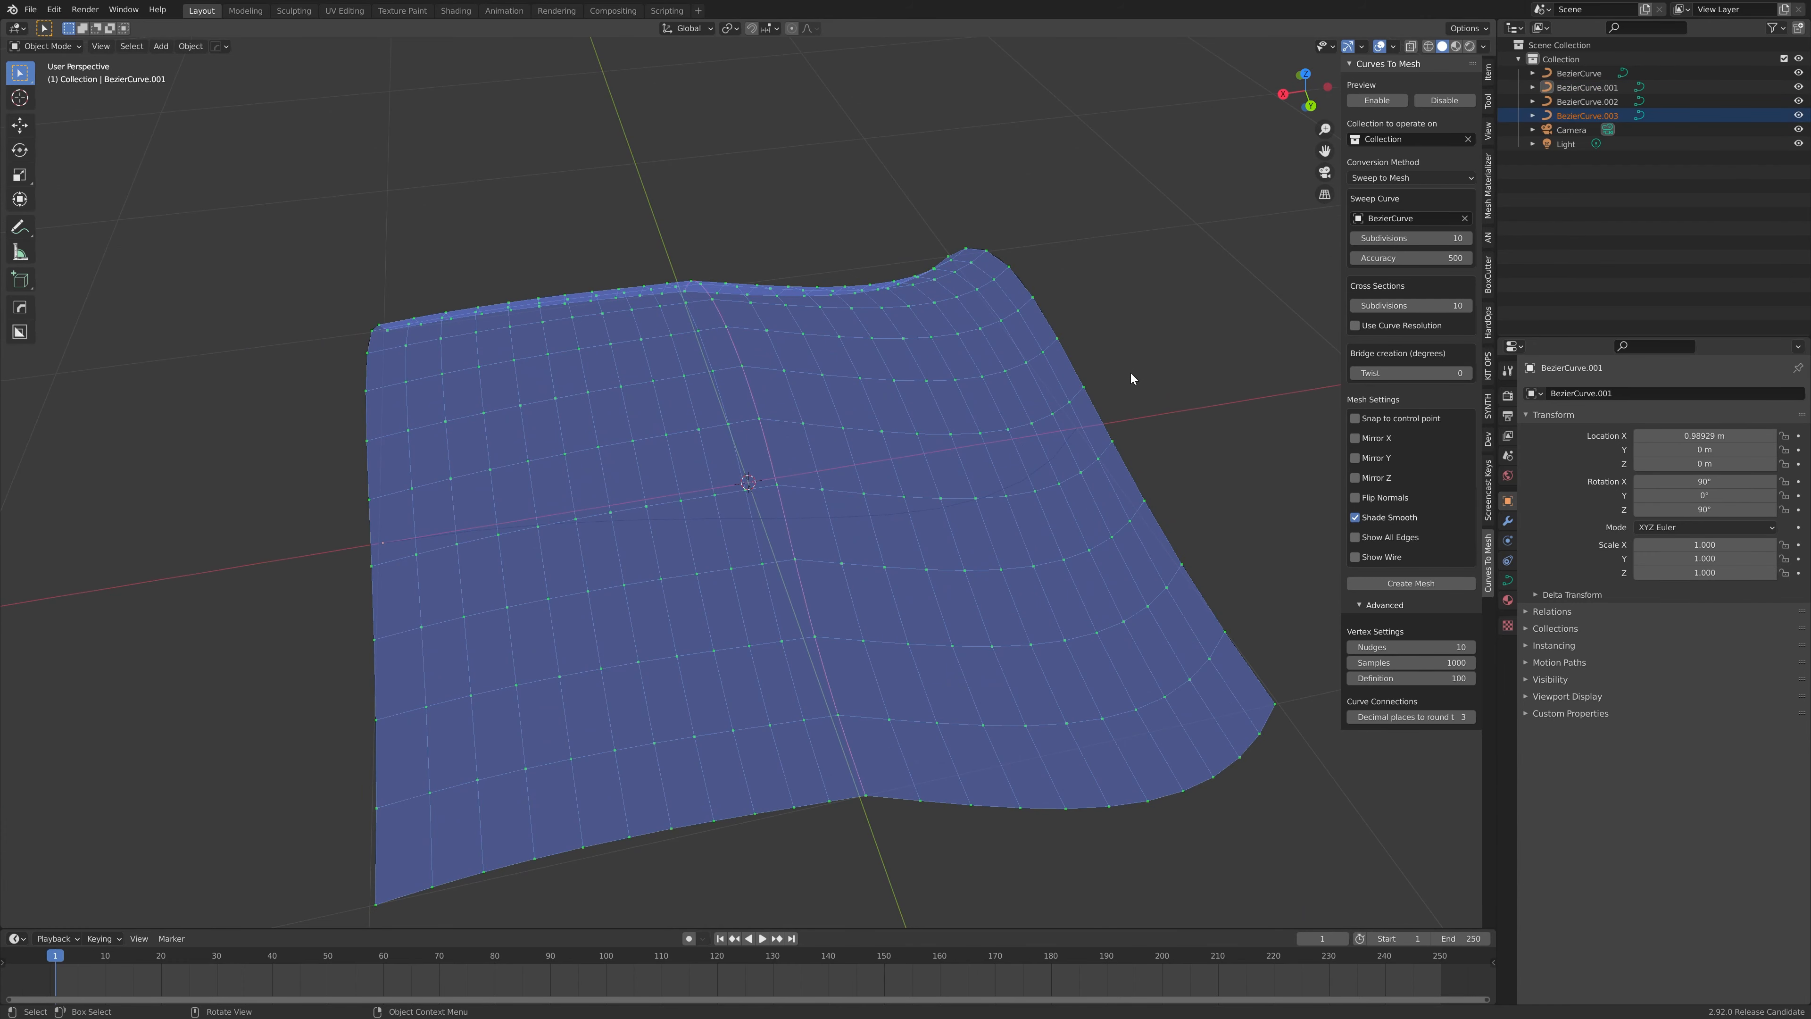
{"action": "left_click_drag", "start_coordinate": [1131, 372], "coordinate": [1027, 497]}
{"action": "middle_click_drag", "start_coordinate": [860, 471], "coordinate": [916, 404]}
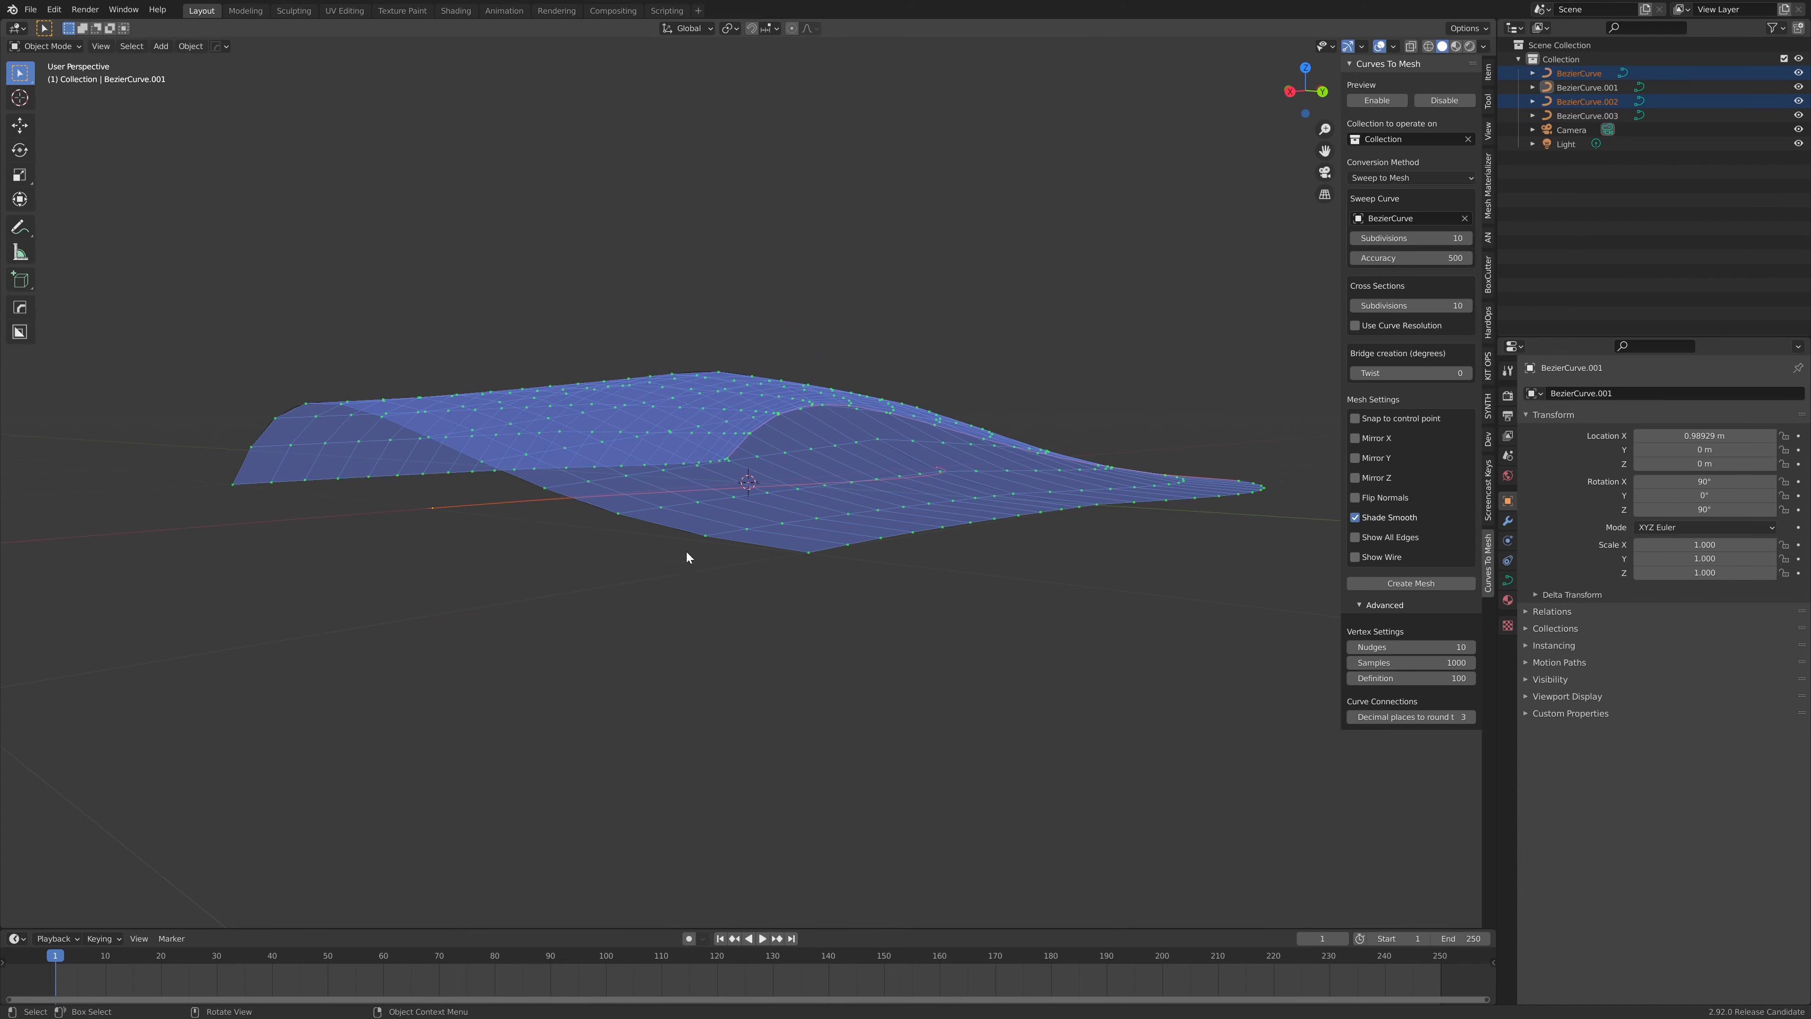
{"action": "middle_click_drag", "start_coordinate": [686, 557], "coordinate": [1039, 492]}
Step: Edit the sweep curve BezierCurve by moving one handle of its end point to the curve's opposite side, reshaping the surface's wave
{"action": "left_click", "coordinate": [829, 493]}
{"action": "left_click", "coordinate": [824, 495]}
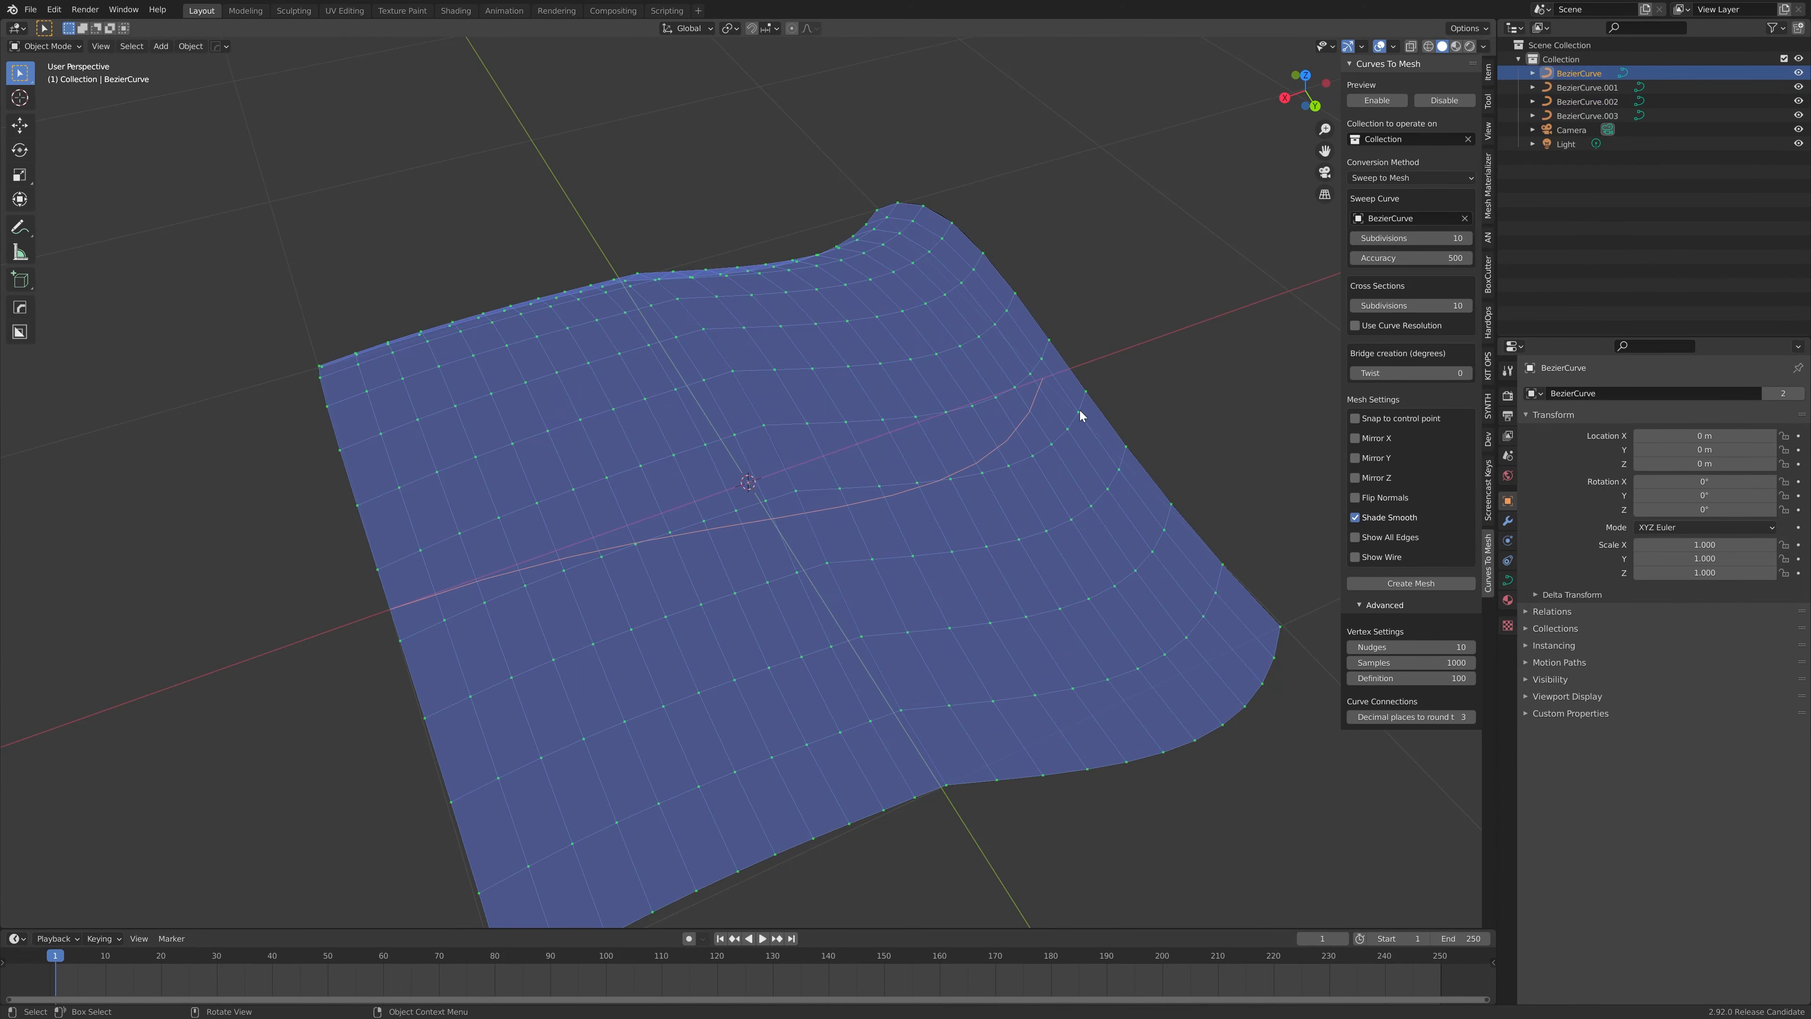
{"action": "key", "text": "Tab"}
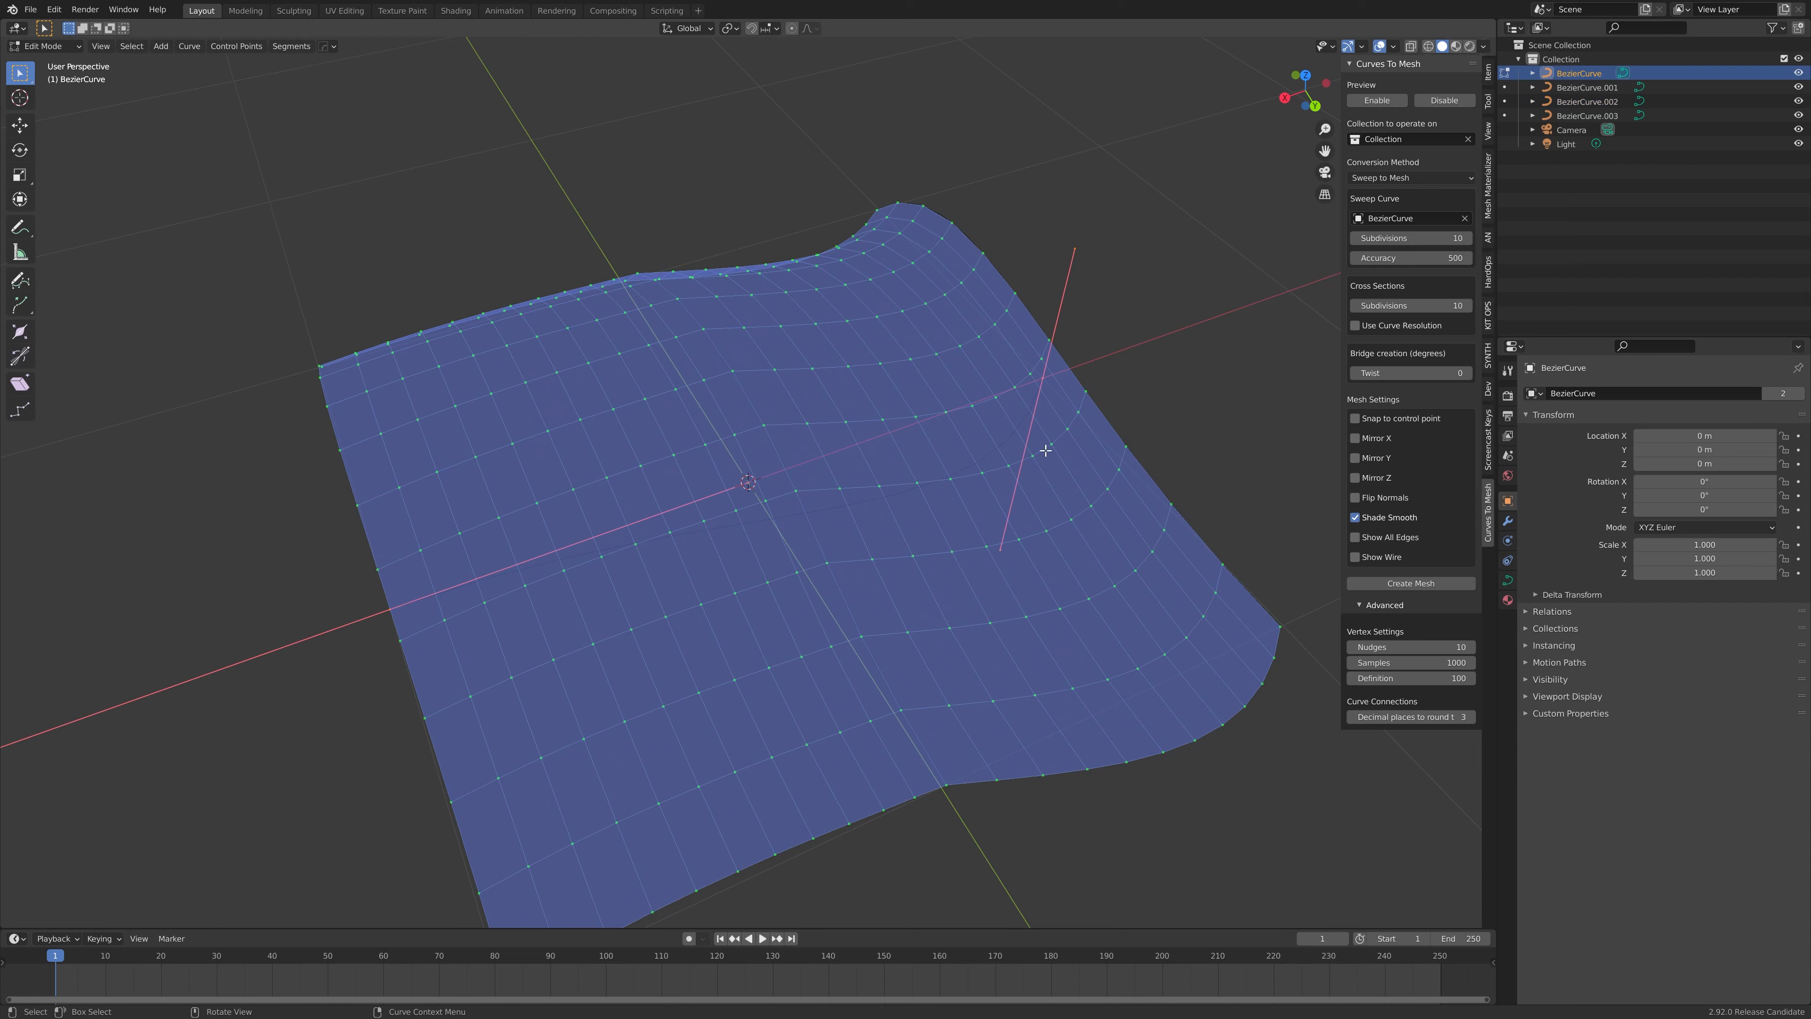
{"action": "left_click", "coordinate": [999, 549]}
{"action": "key", "text": "g"}
{"action": "left_click", "coordinate": [859, 460]}
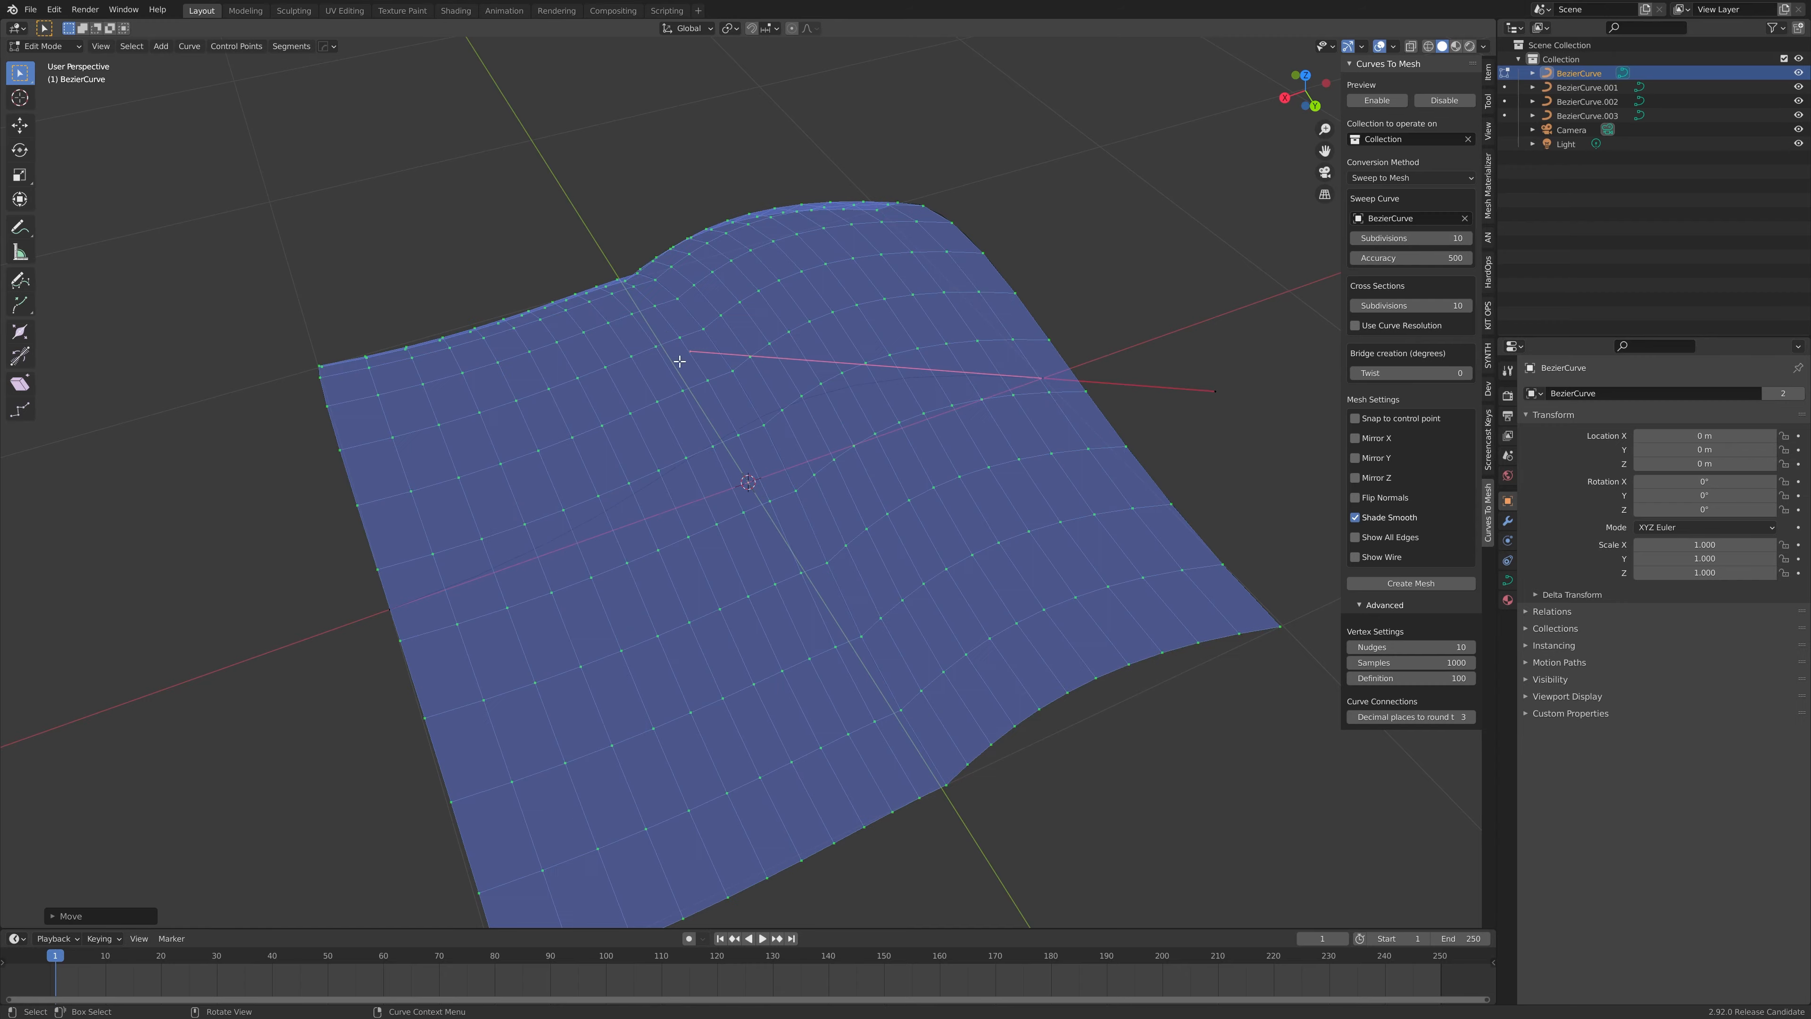
{"action": "middle_click_drag", "start_coordinate": [859, 461], "coordinate": [817, 419]}
{"action": "scroll", "coordinate": [818, 419], "scroll_direction": "down", "scroll_amount": 3}
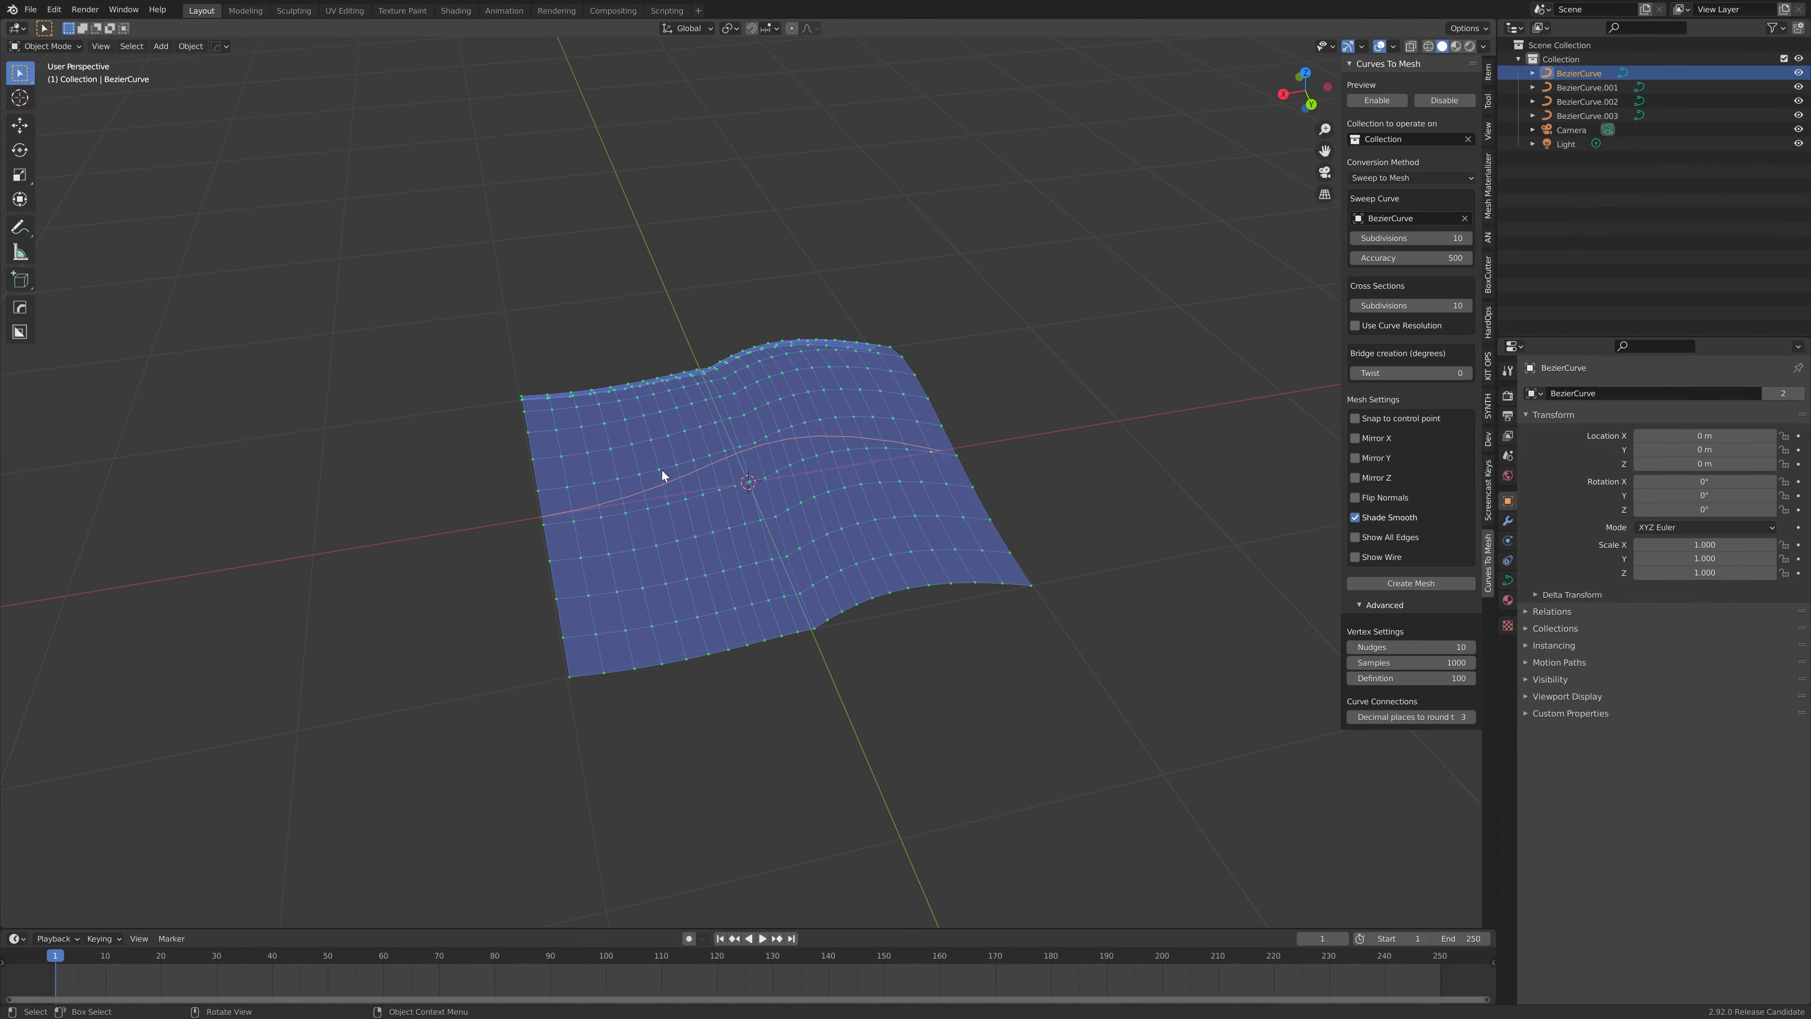
{"action": "key", "text": "Tab"}
Step: Open another sweep example file
{"action": "left_click", "coordinate": [30, 9]}
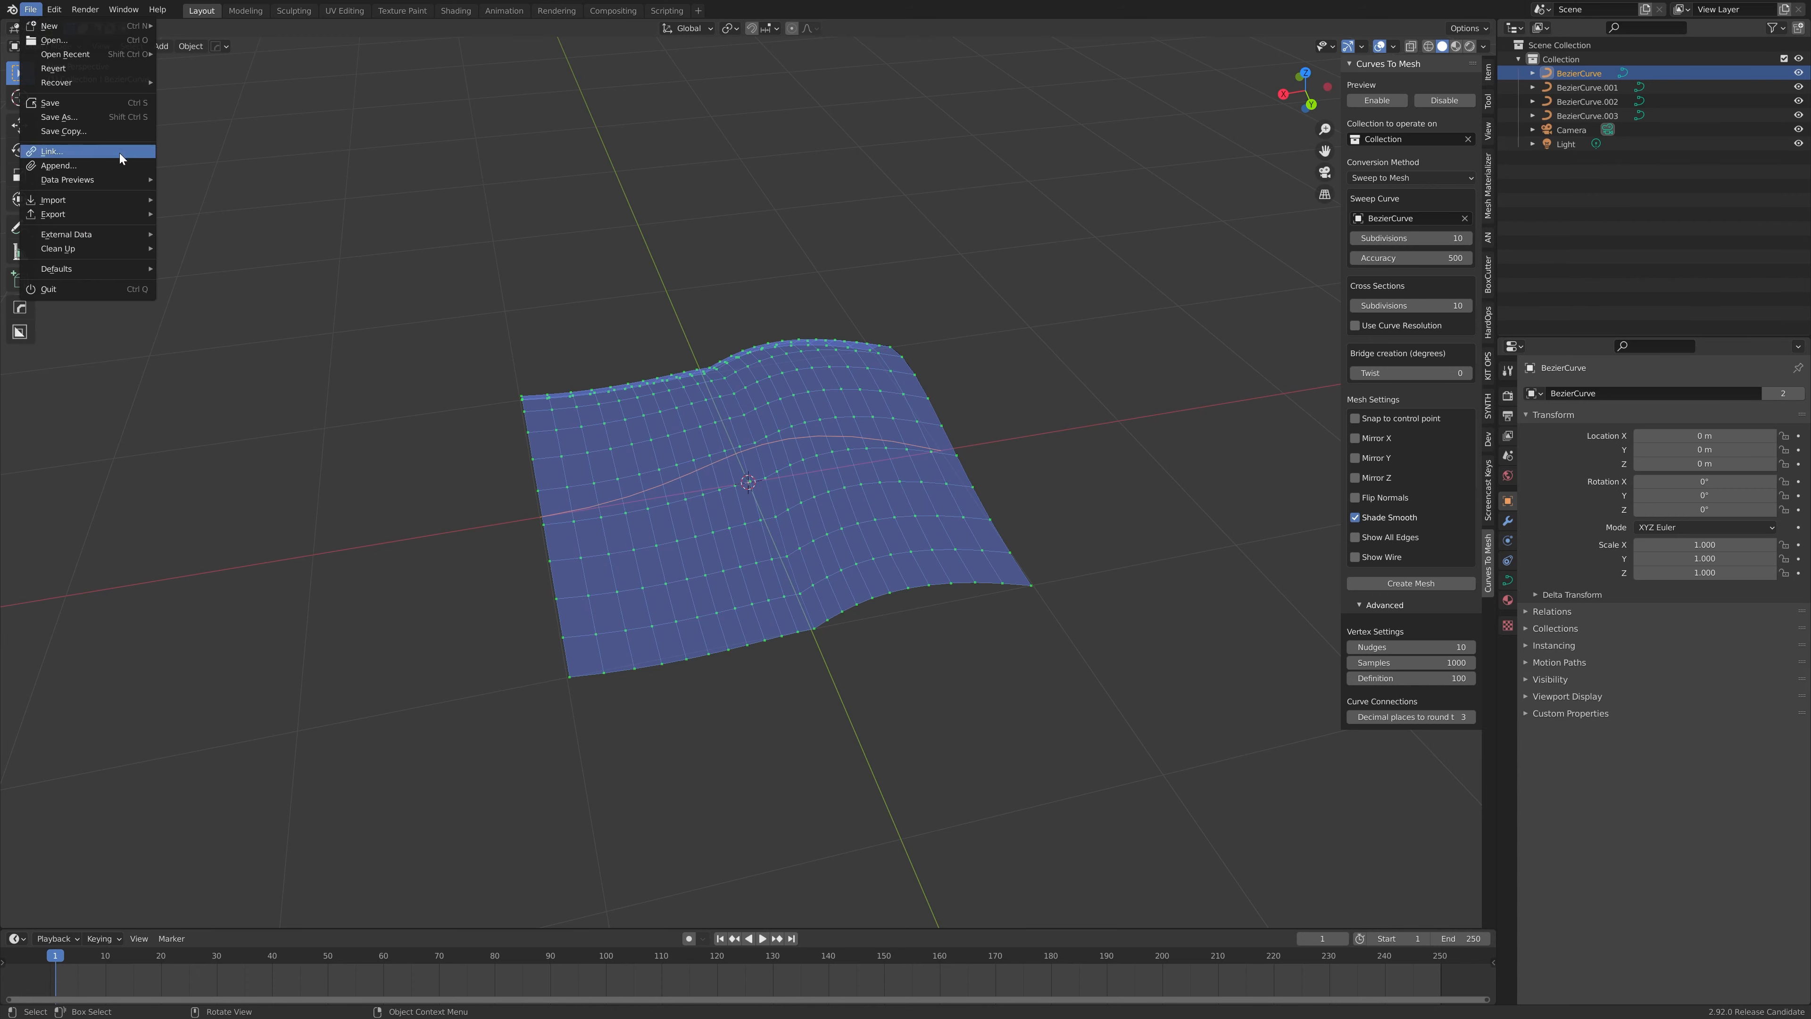
{"action": "mouse_move", "coordinate": [99, 82]}
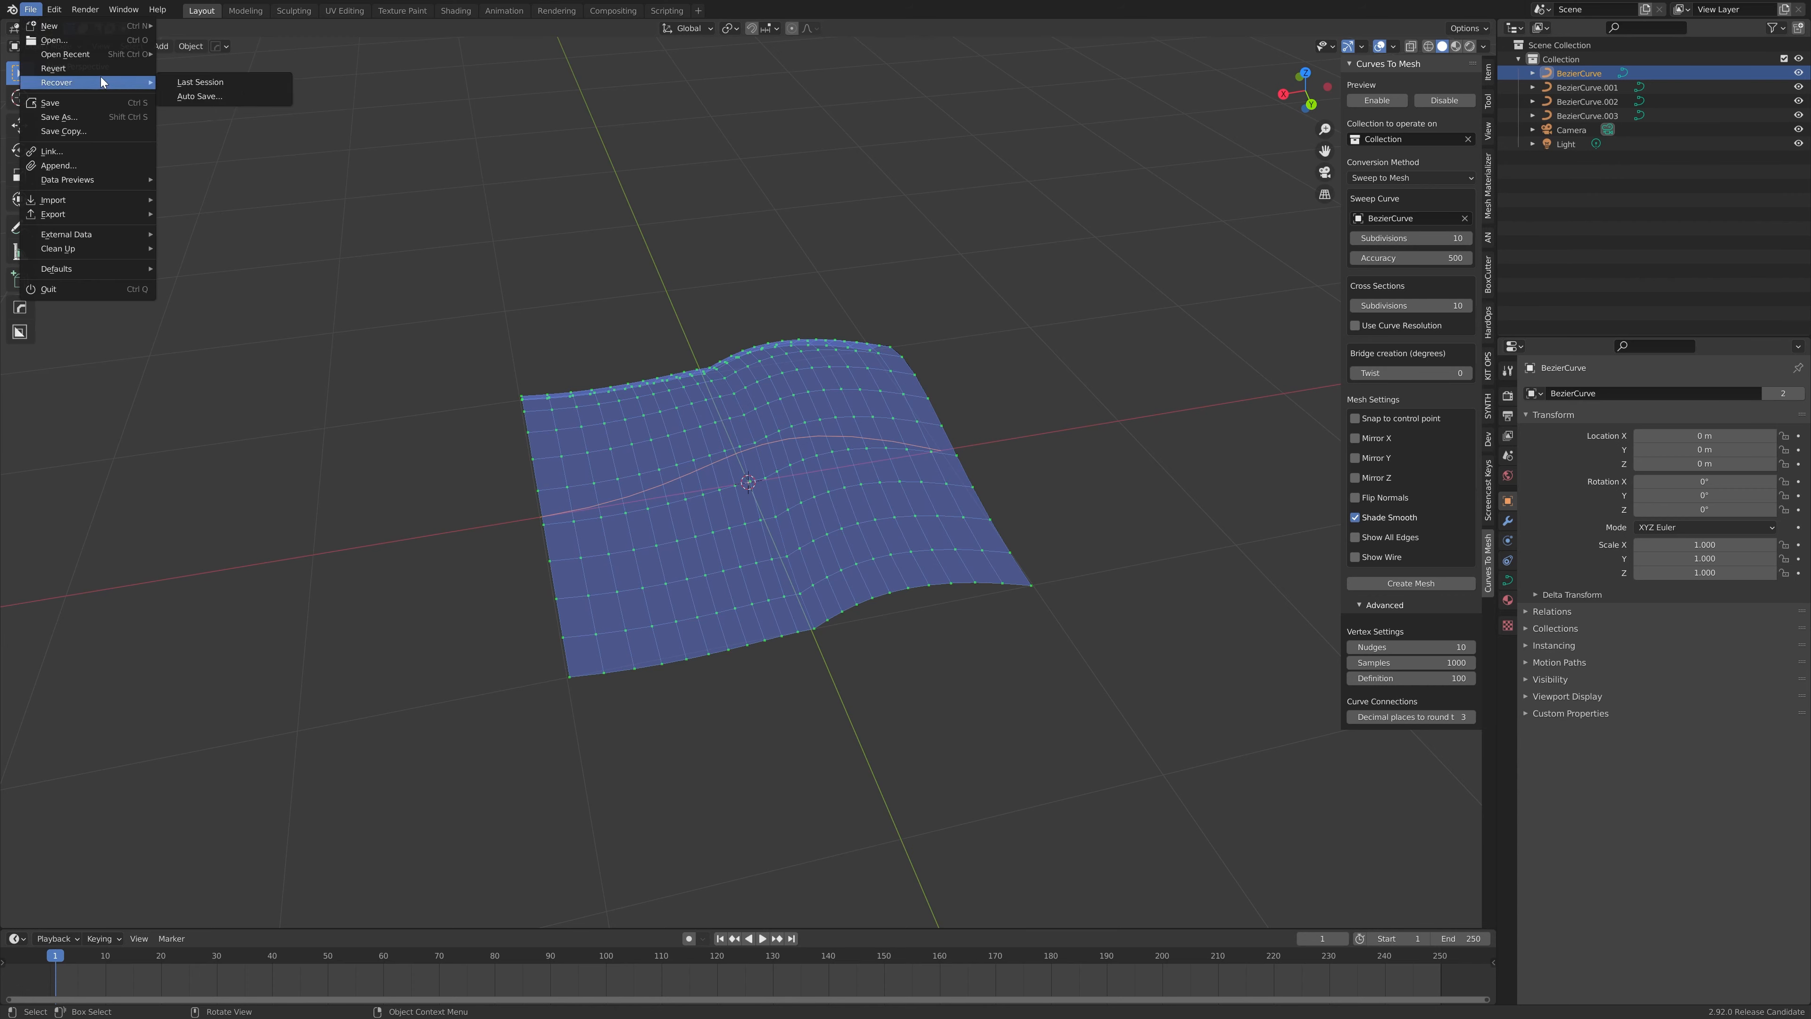